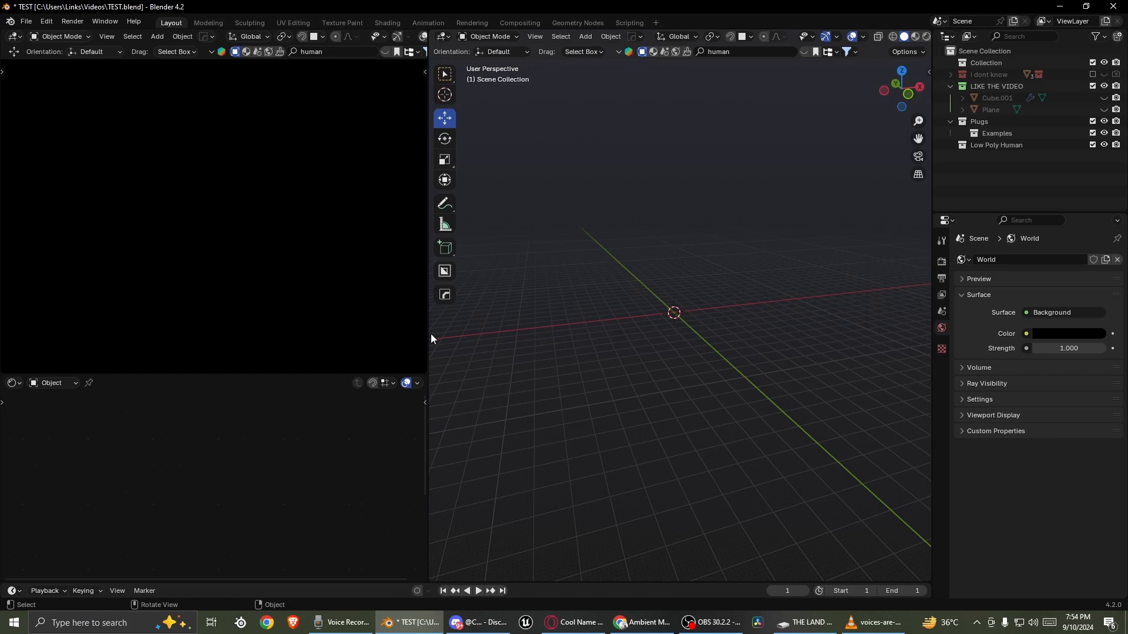
- Undo the deletion of the scene objects and view the rendered scene through the camera in a maximized viewport
key(ctrl+z)
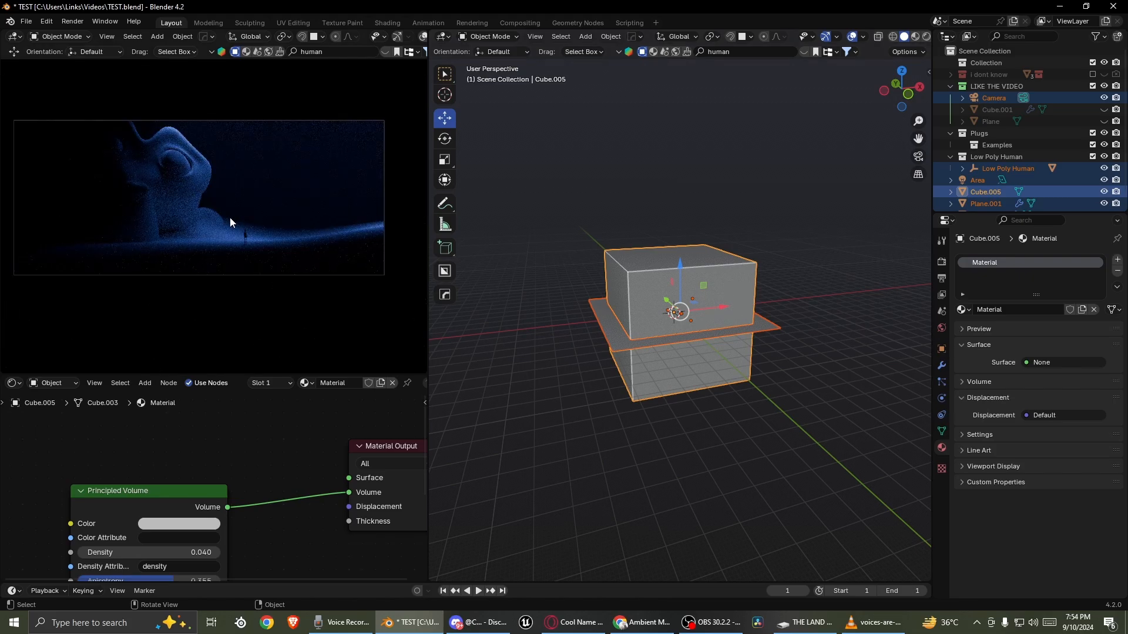
middle_drag(230, 218, 171, 239)
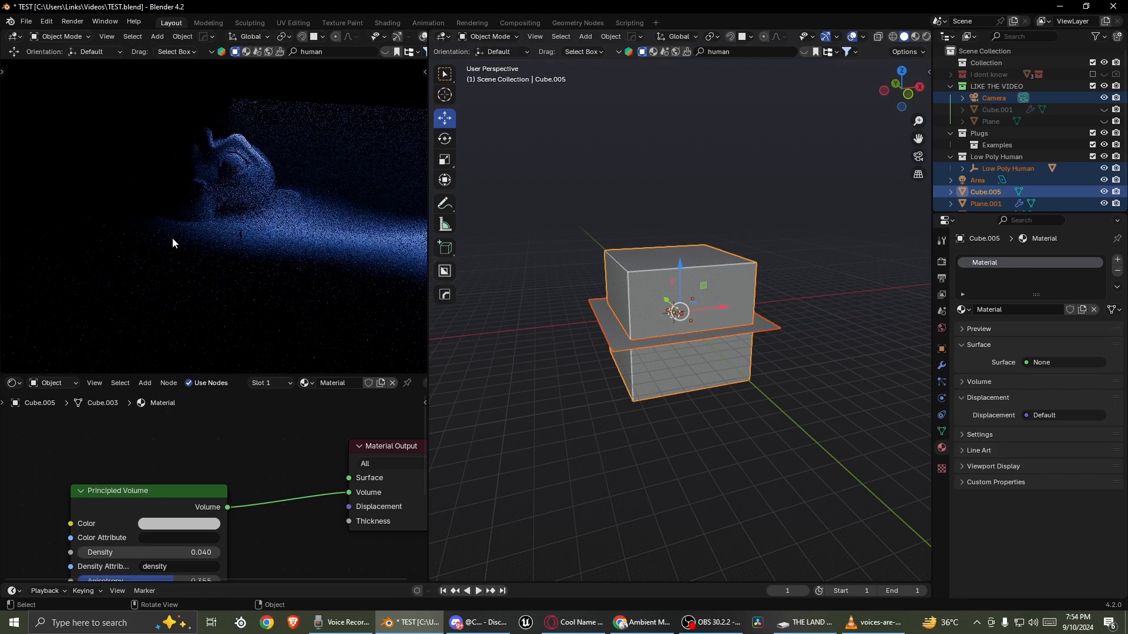
key(KP_0)
key(Home)
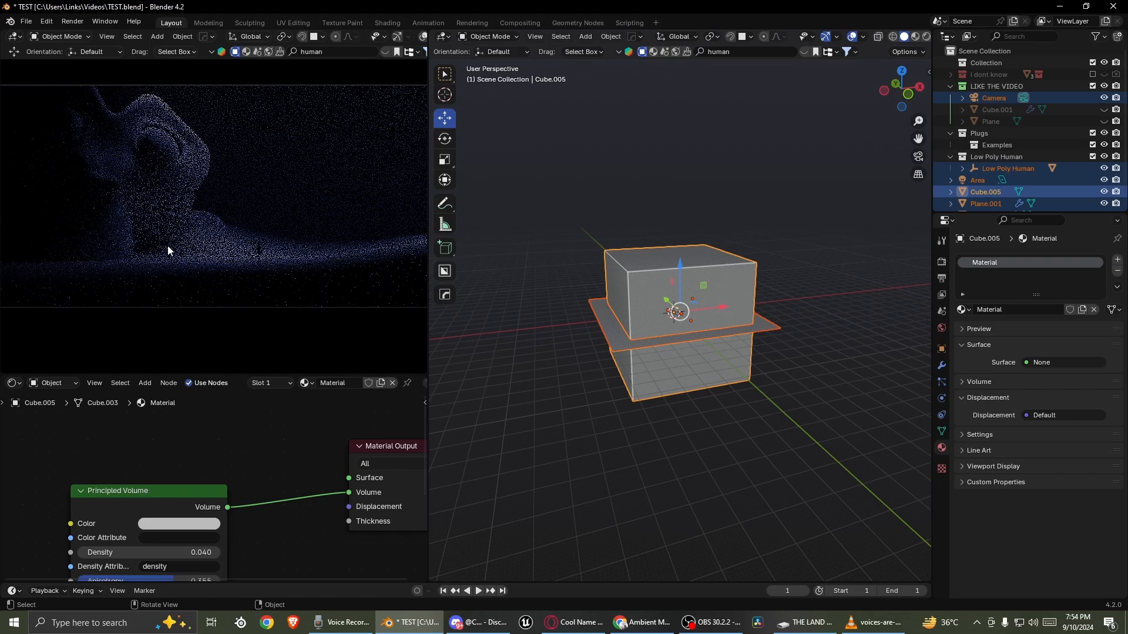
key(ctrl+space)
key(Home)
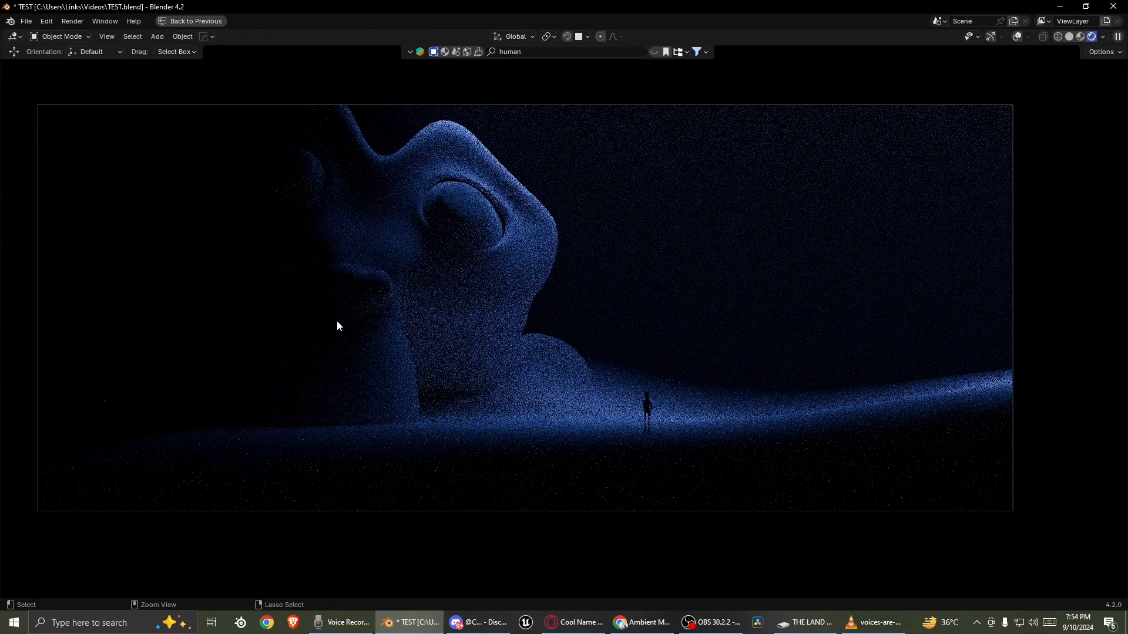
key(ctrl+space)
middle_drag(603, 362, 637, 361)
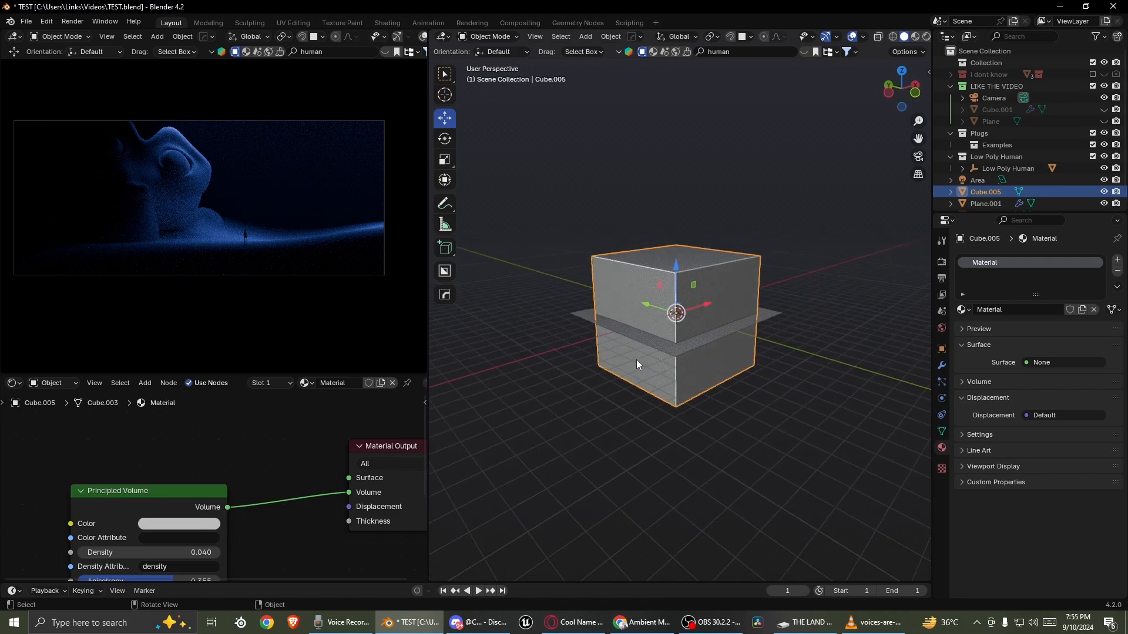
- Delete every object in the scene, including the volume cube
key(Delete)
key(a)
key(Delete)
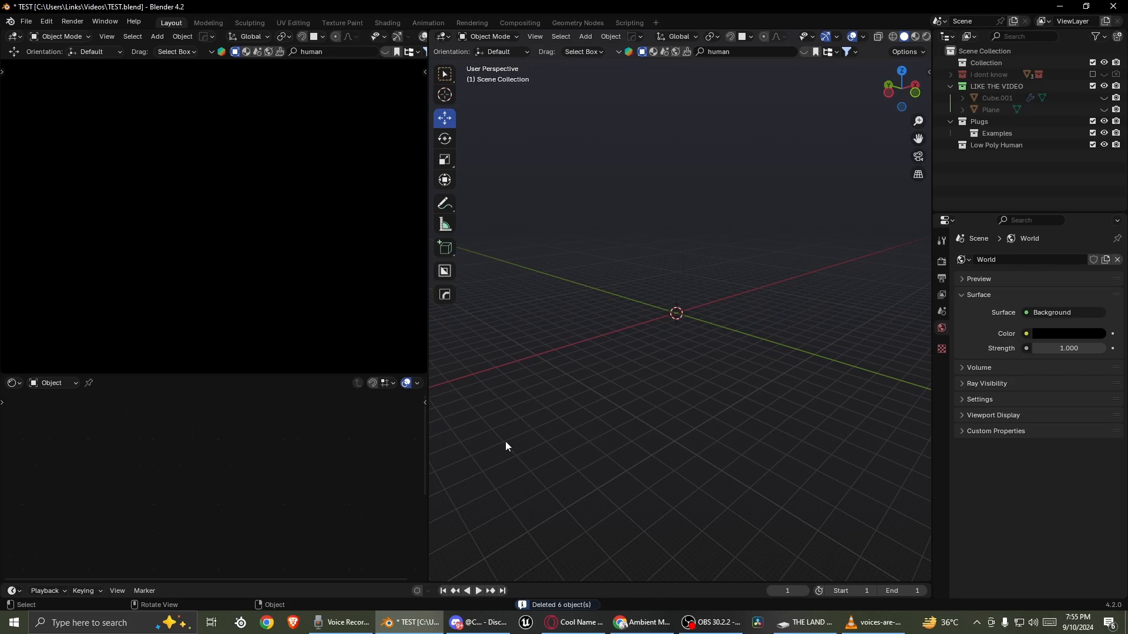
click(711, 623)
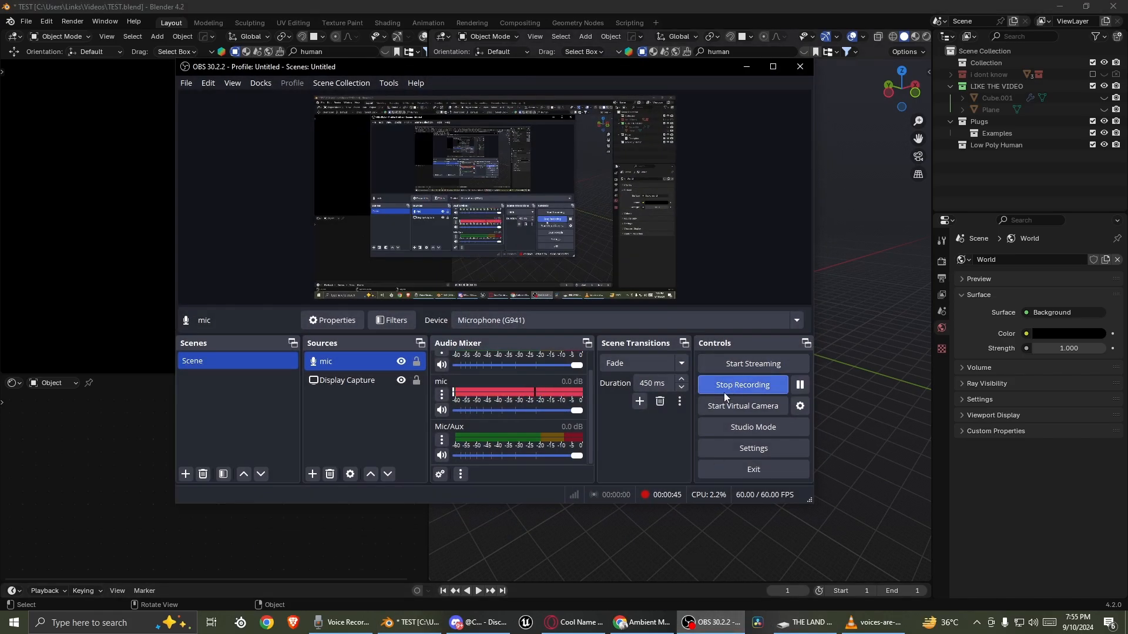
click(746, 68)
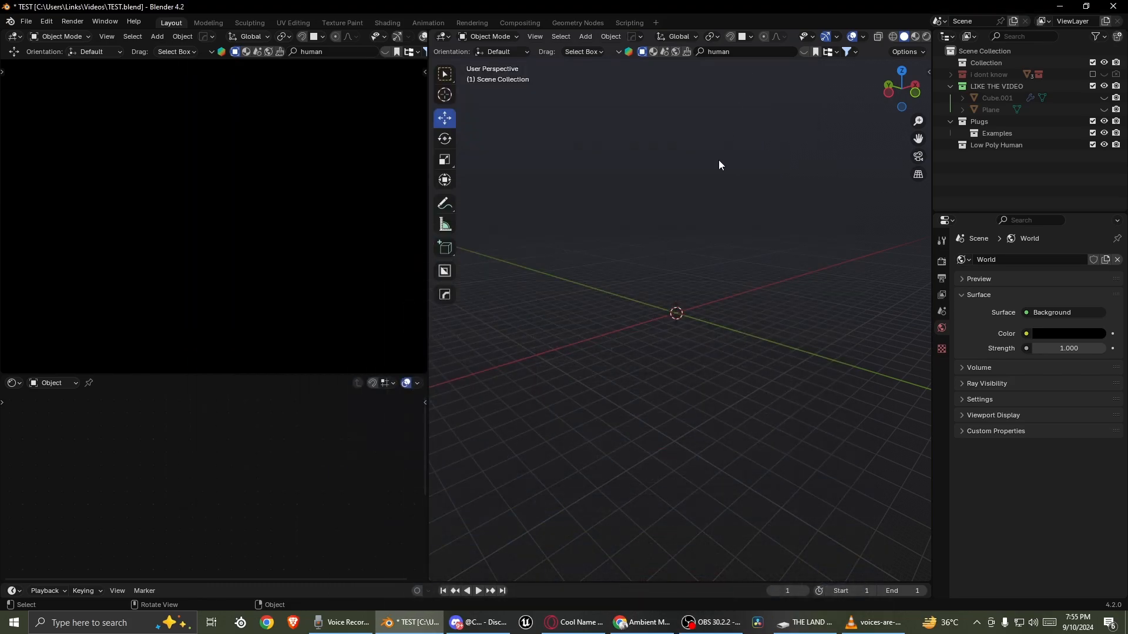
middle_drag(720, 164, 624, 224)
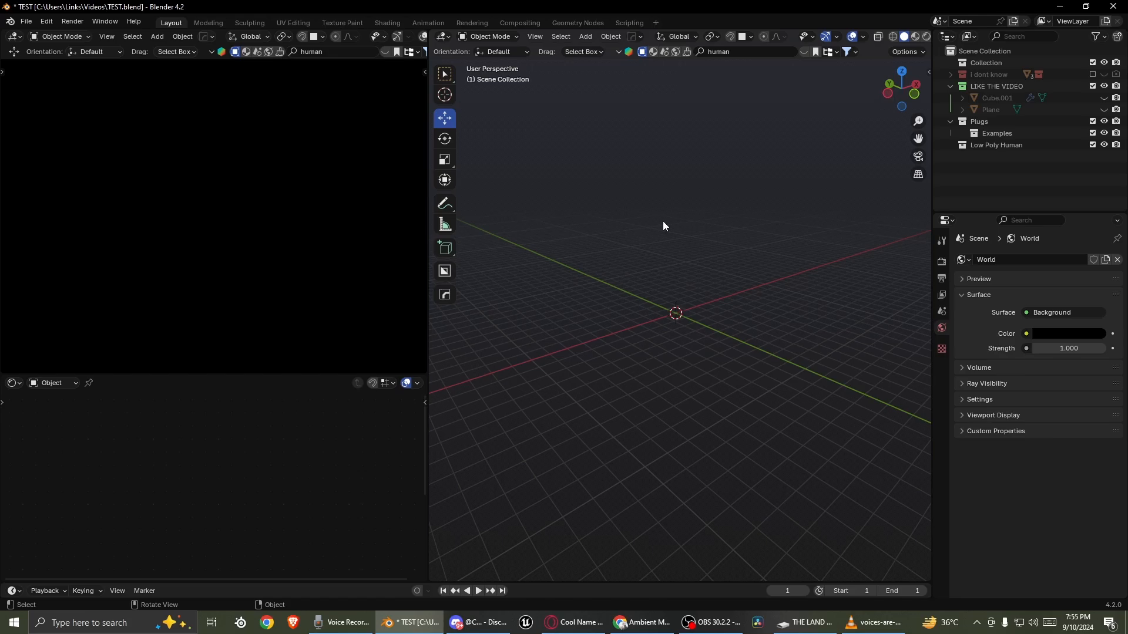
- Delete the empty Low Poly Human collection and widen the main 3D viewport
click(996, 145)
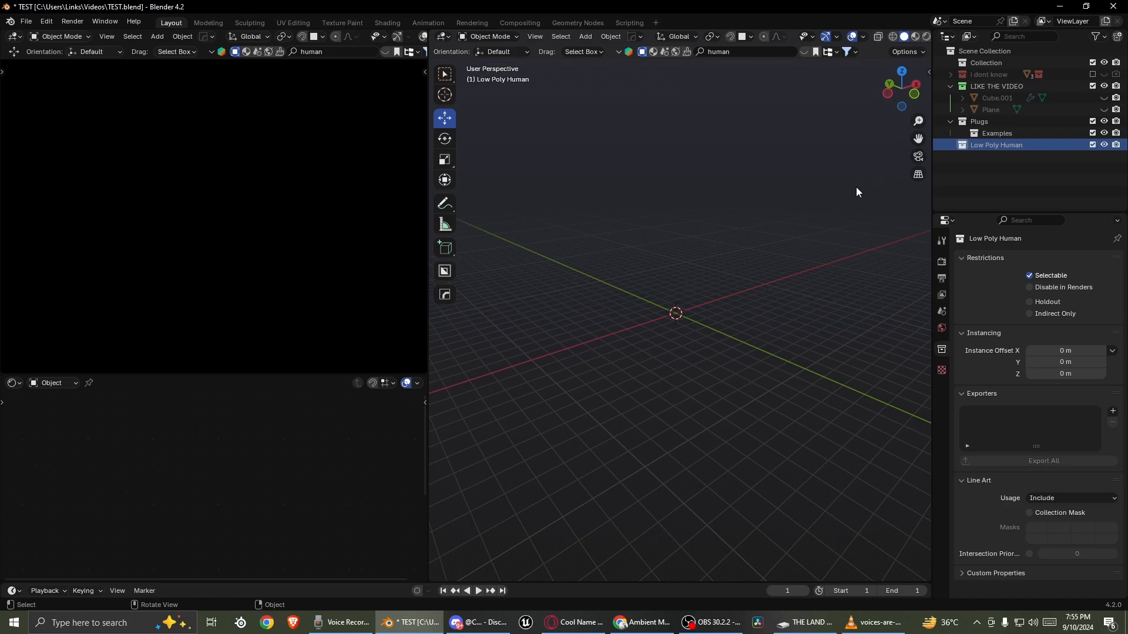
key(Delete)
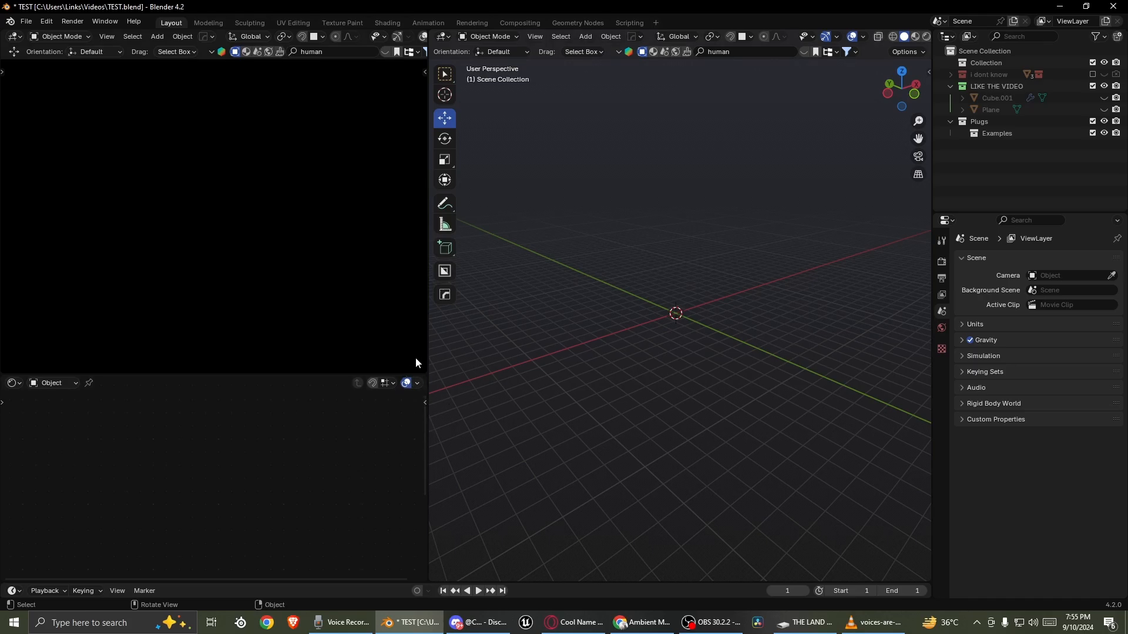
drag(427, 353, 366, 329)
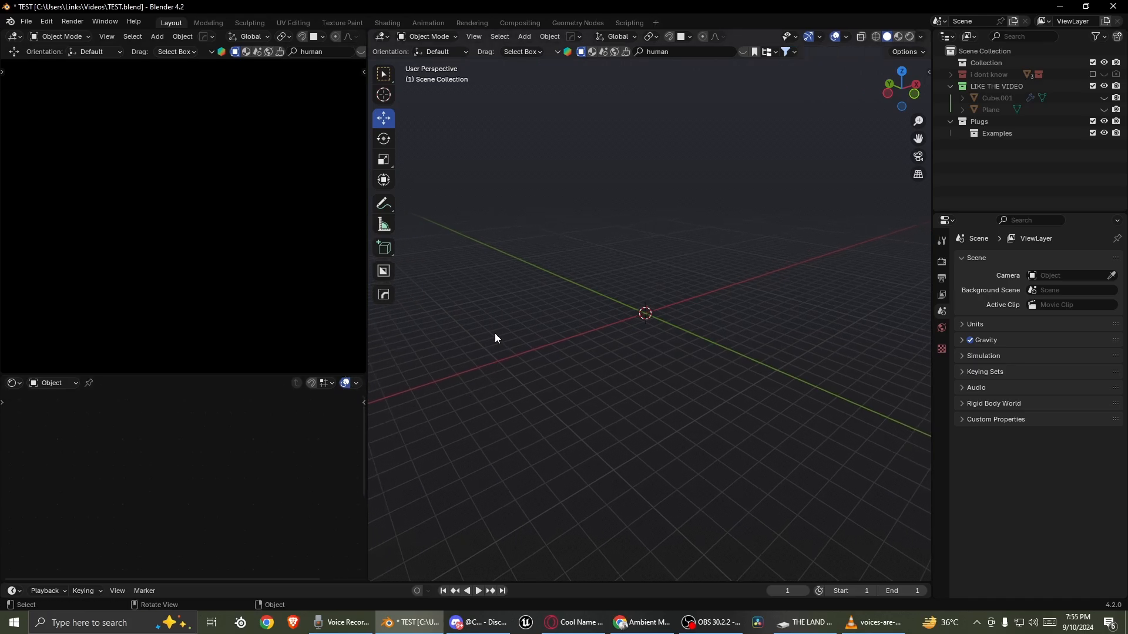
middle_drag(605, 154, 628, 218)
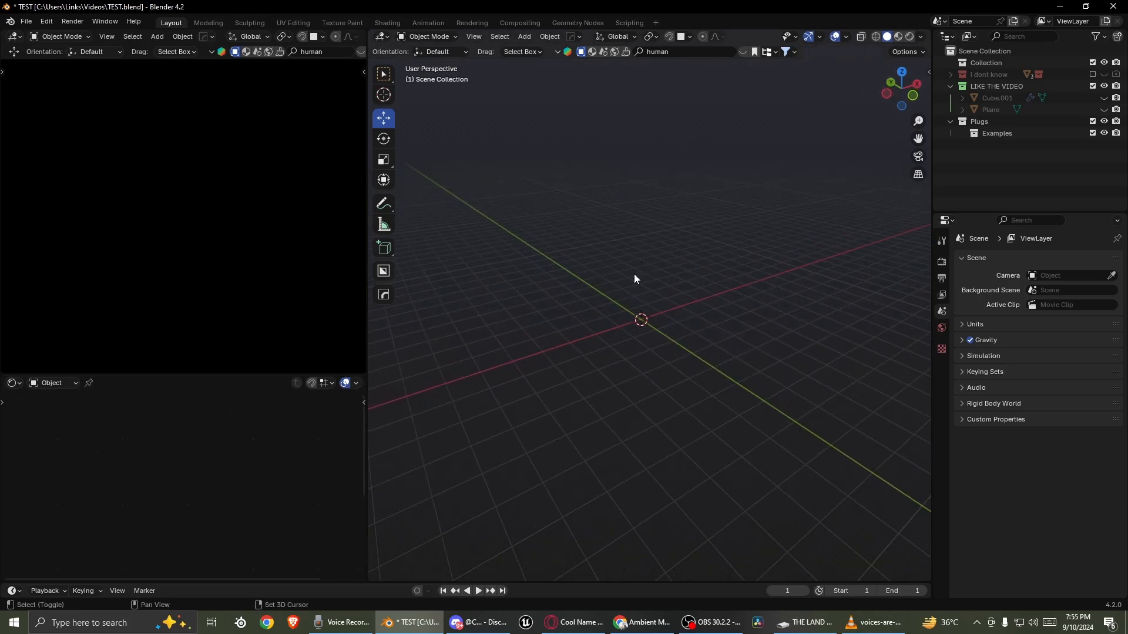
middle_drag(634, 279, 718, 255)
- Delete the hidden Cube.001 and Plane objects together with the Examples and Plugs collections
click(983, 124)
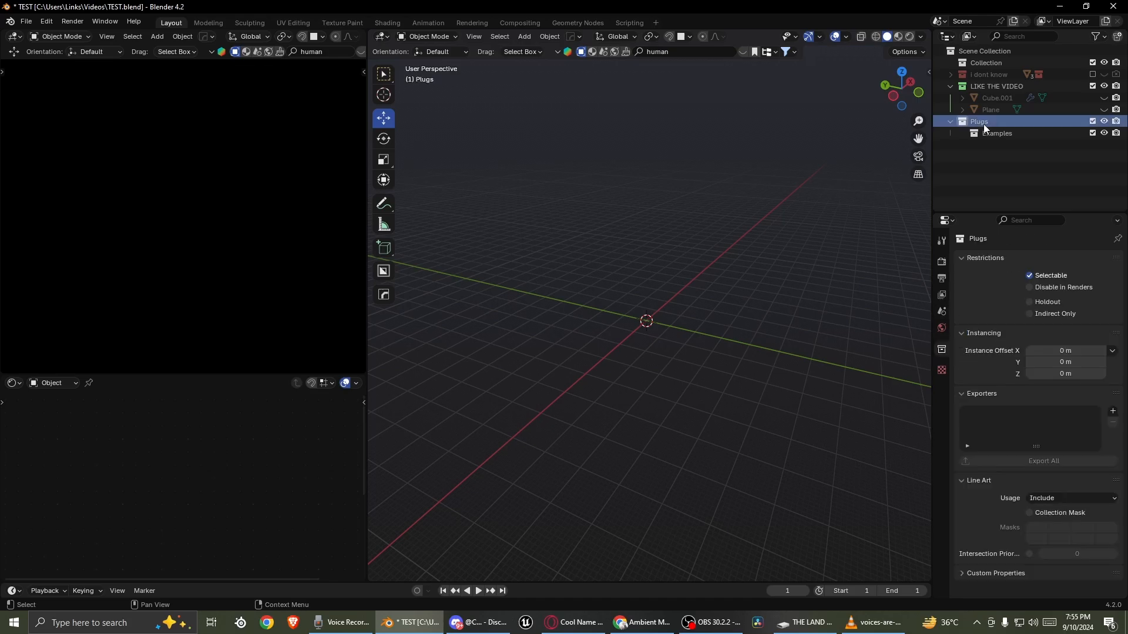
click(982, 109)
key(Delete)
click(986, 99)
key(Delete)
click(978, 110)
key(Delete)
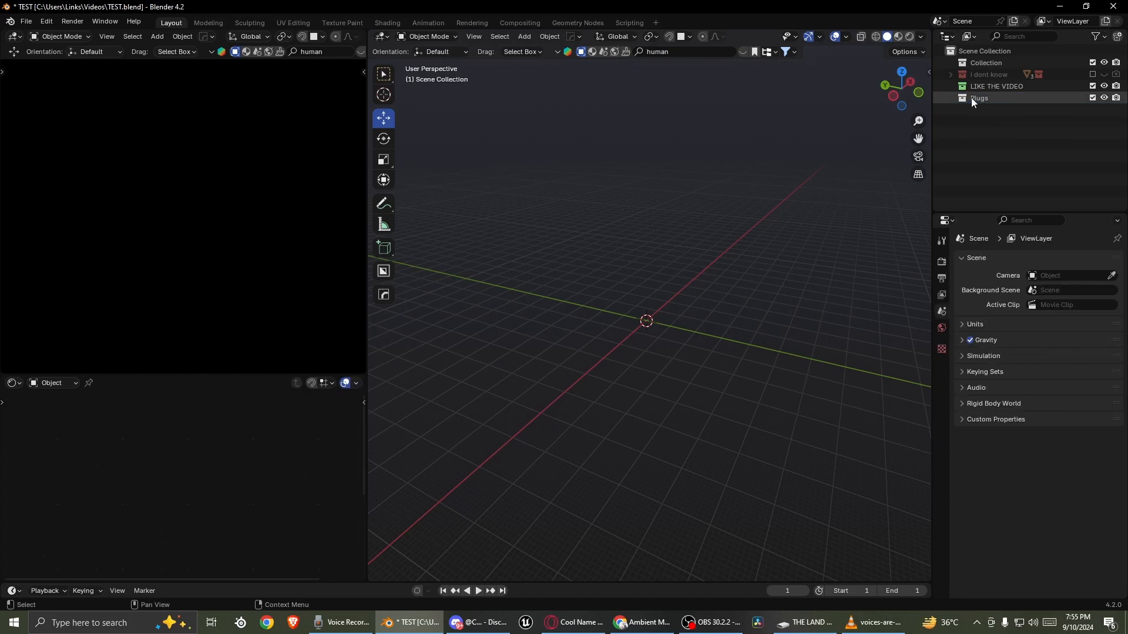
click(971, 97)
key(Delete)
- Add a camera to the scene and look through it
middle_drag(717, 130, 666, 189)
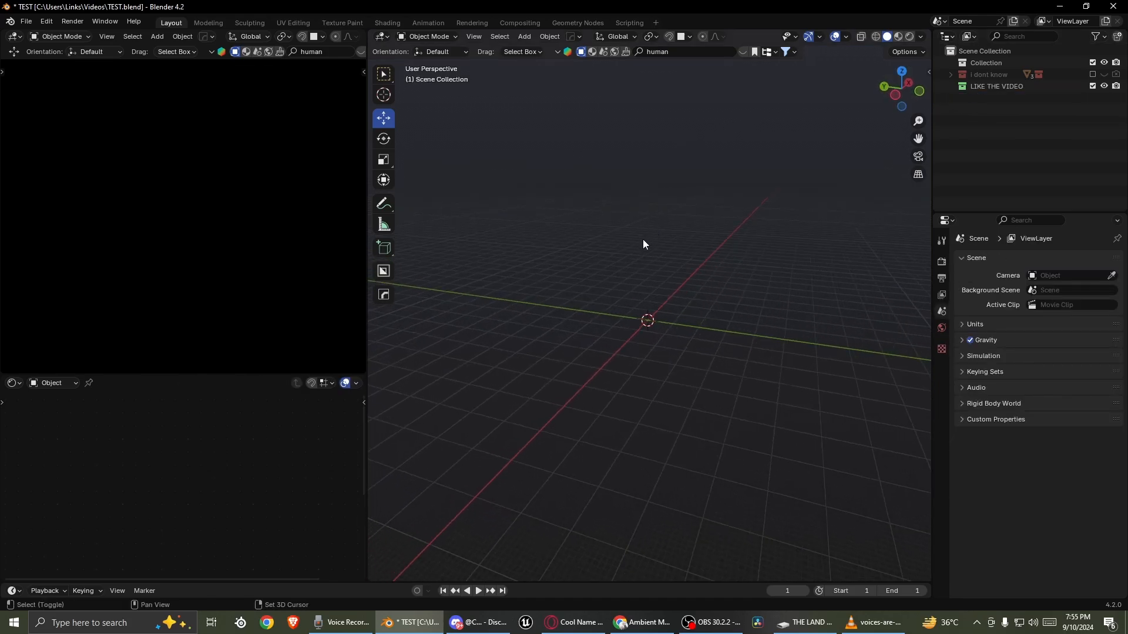
key(shift+a)
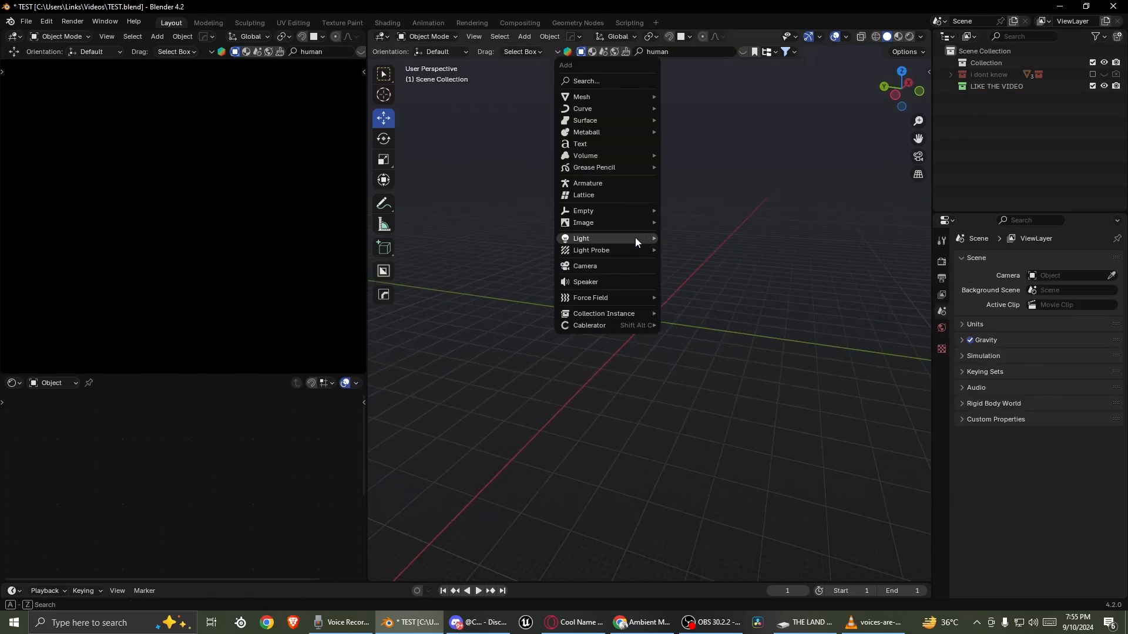
click(581, 269)
key(KP_0)
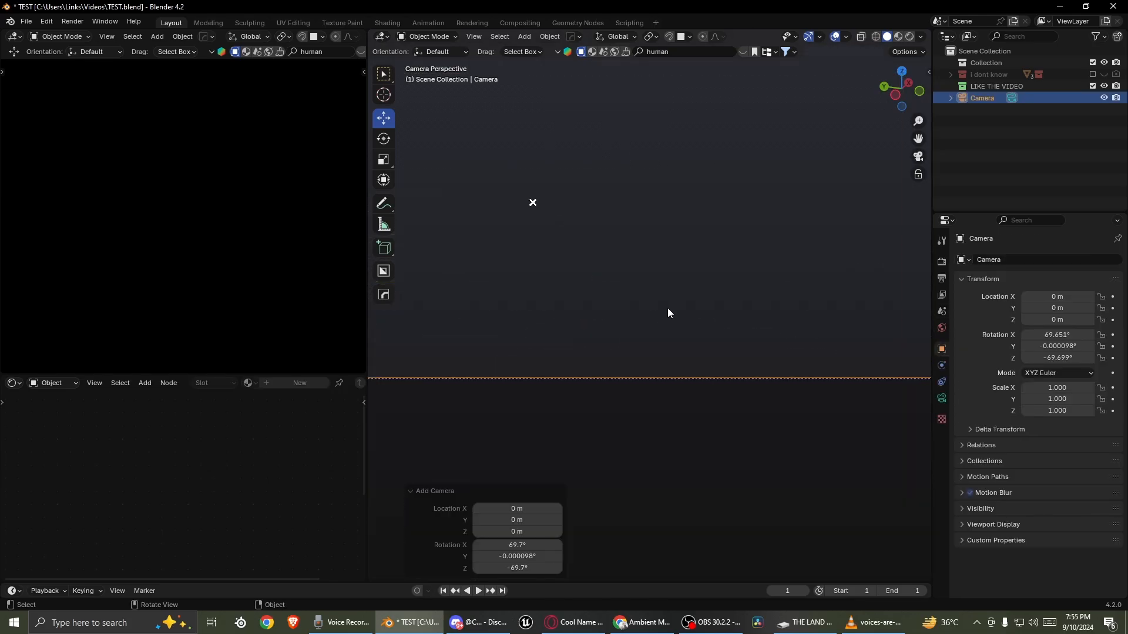
- Fly the camera back and up to about X -12.4 m, Y 1 m, Z 2.3 m, facing the world origin
key(shift+grave)
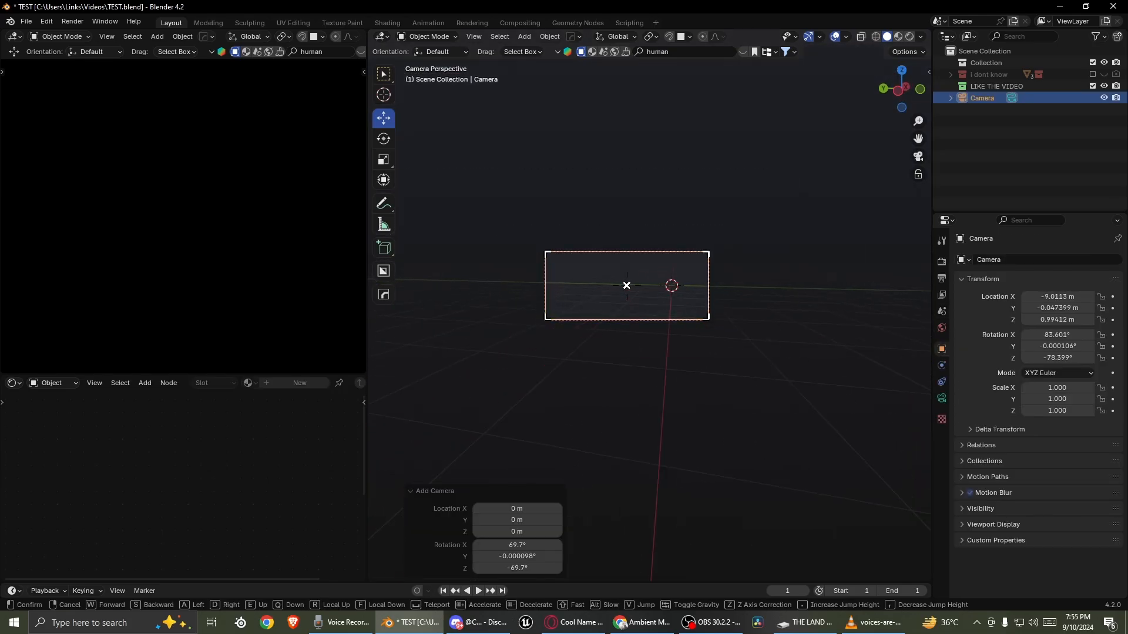
key(s)
key(a)
click(680, 312)
scroll(690, 313, up, 4)
scroll(691, 343, down, 1)
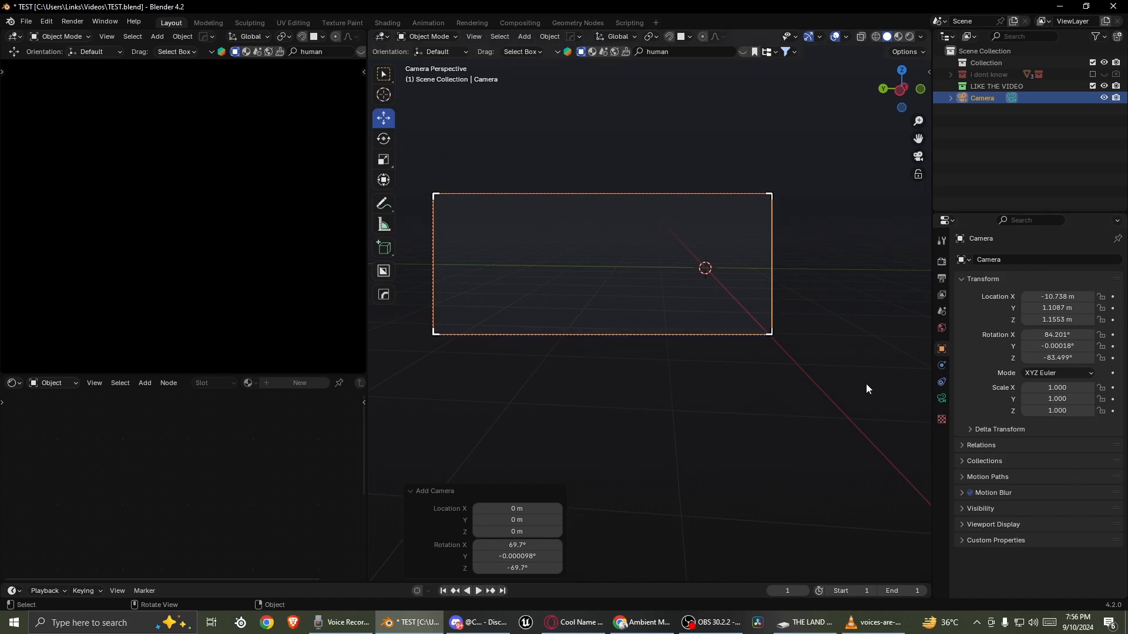
key(shift+grave)
key(s)
key(e)
click(689, 354)
scroll(689, 355, up, 1)
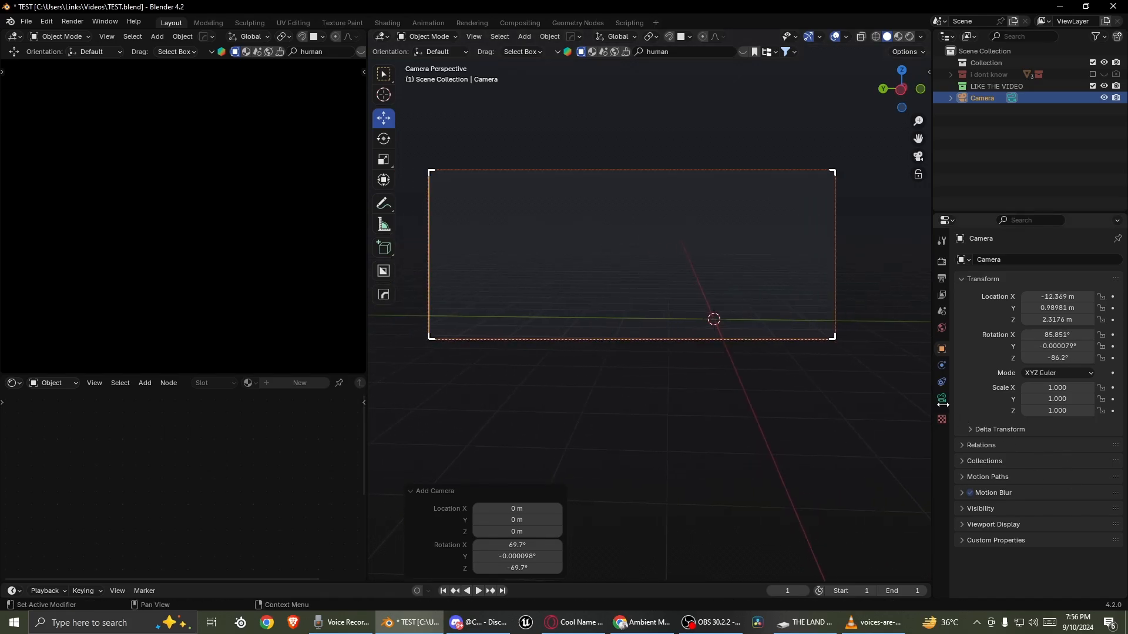
- Set the camera's passepartout opacity to 1.000 and its focal length to 40 mm
click(941, 399)
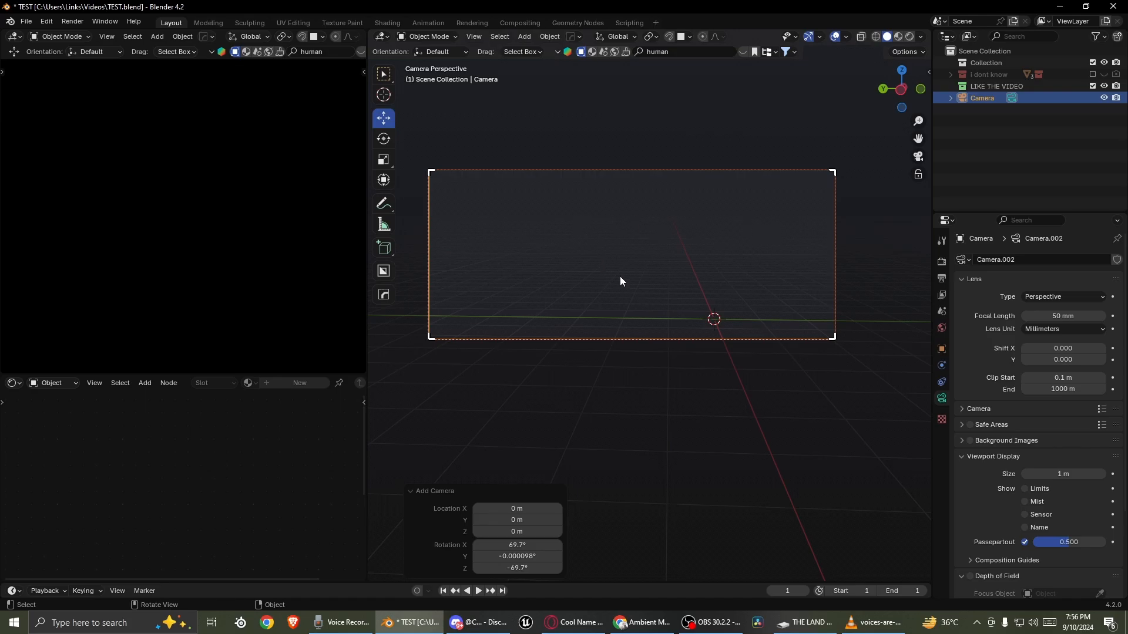
scroll(1069, 483, down, 2)
drag(1041, 501, 1104, 501)
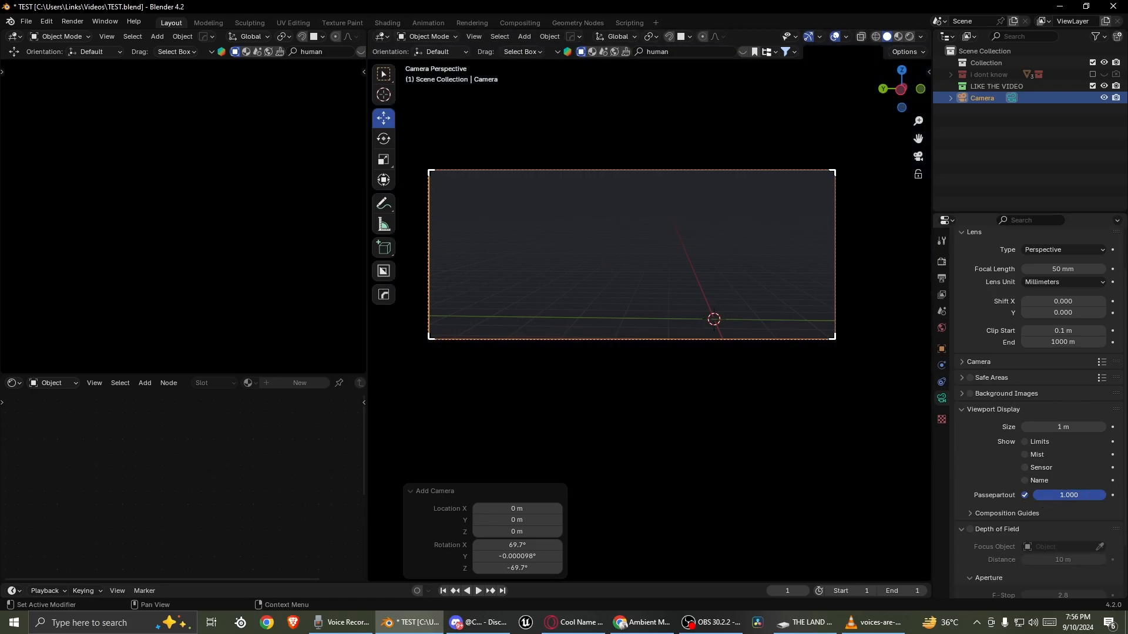
scroll(852, 312, down, 3)
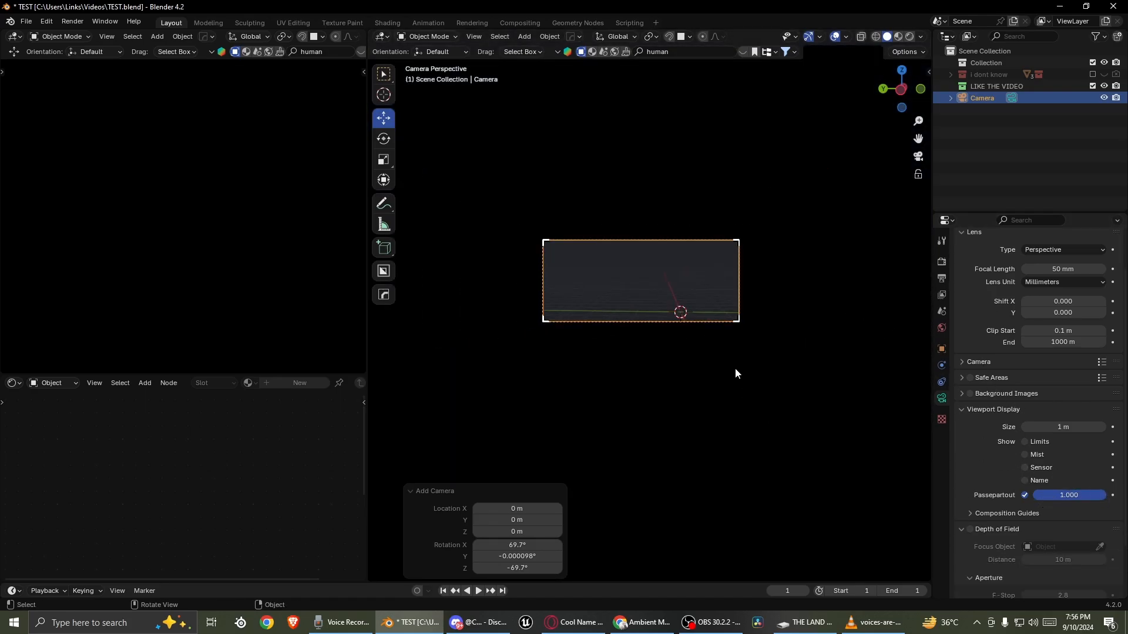
scroll(736, 373, up, 3)
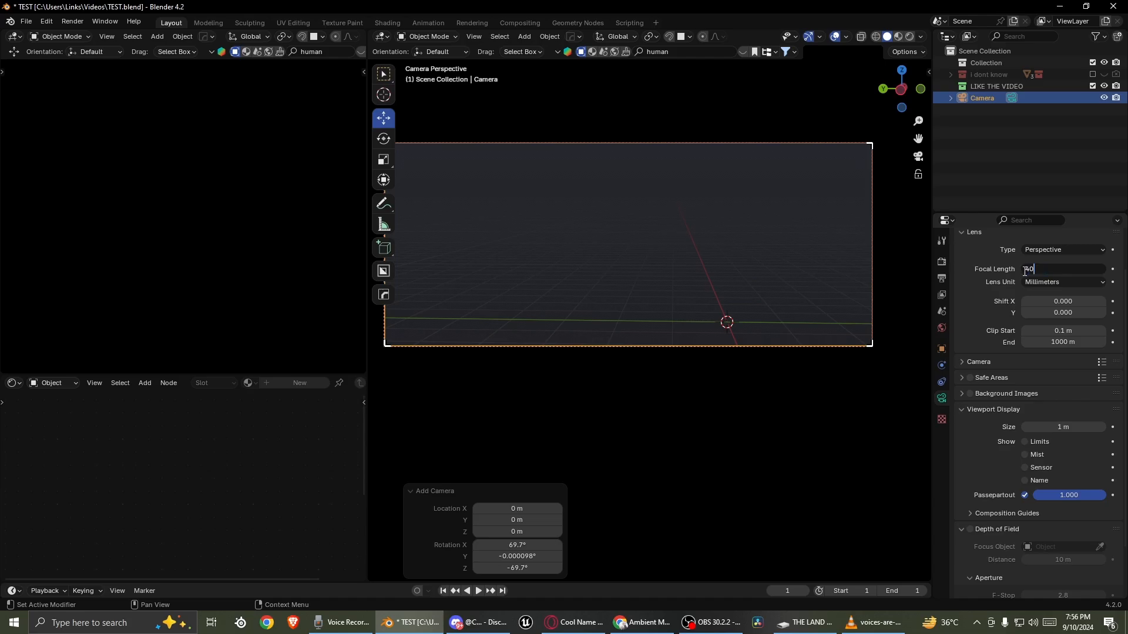
key(Return)
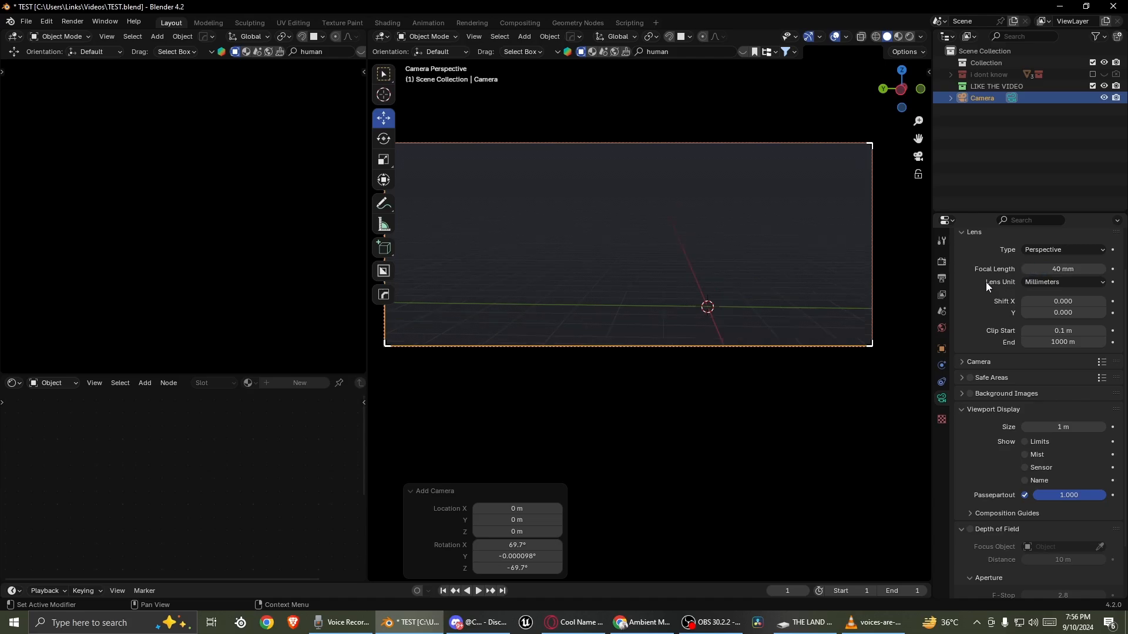
- Check the output resolution settings and the available format presets
click(942, 280)
scroll(969, 264, up, 2)
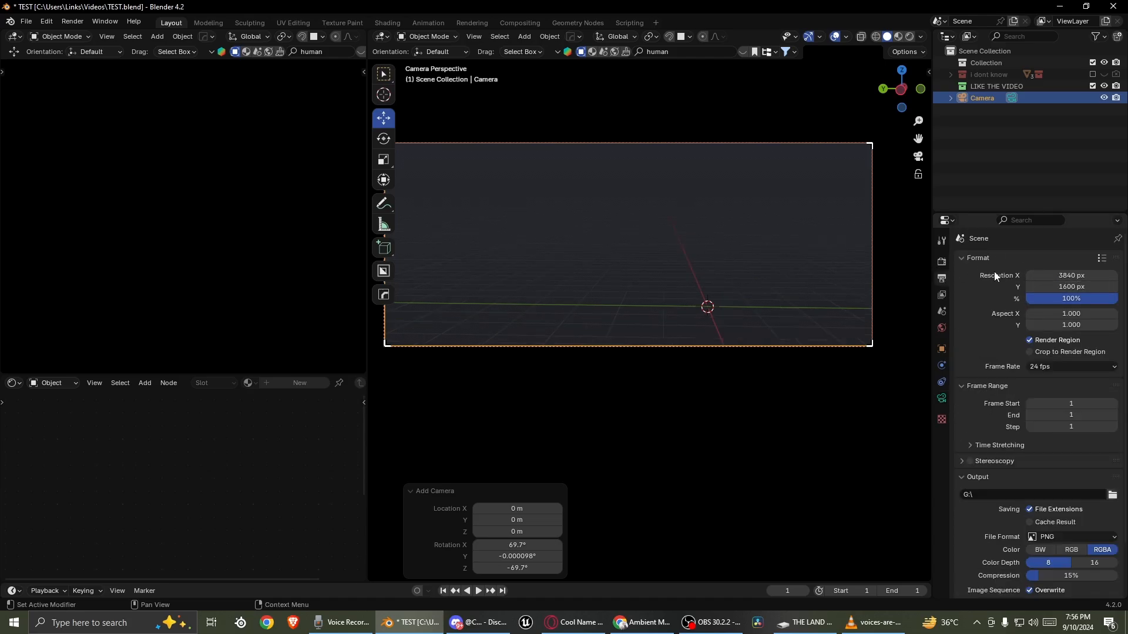
scroll(597, 229, down, 2)
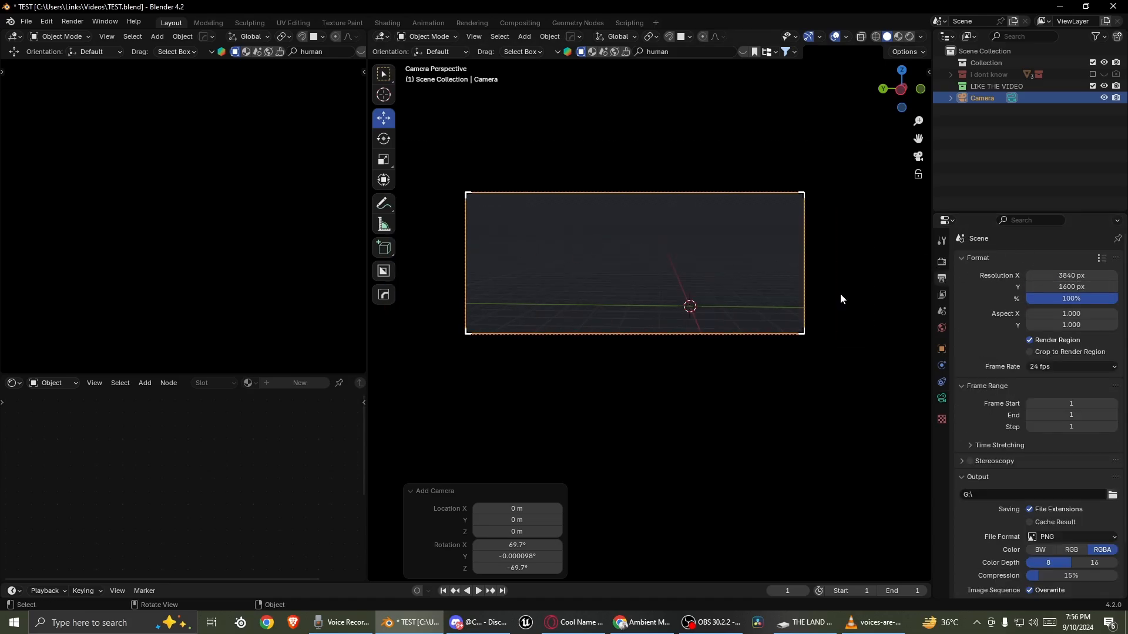
click(1101, 260)
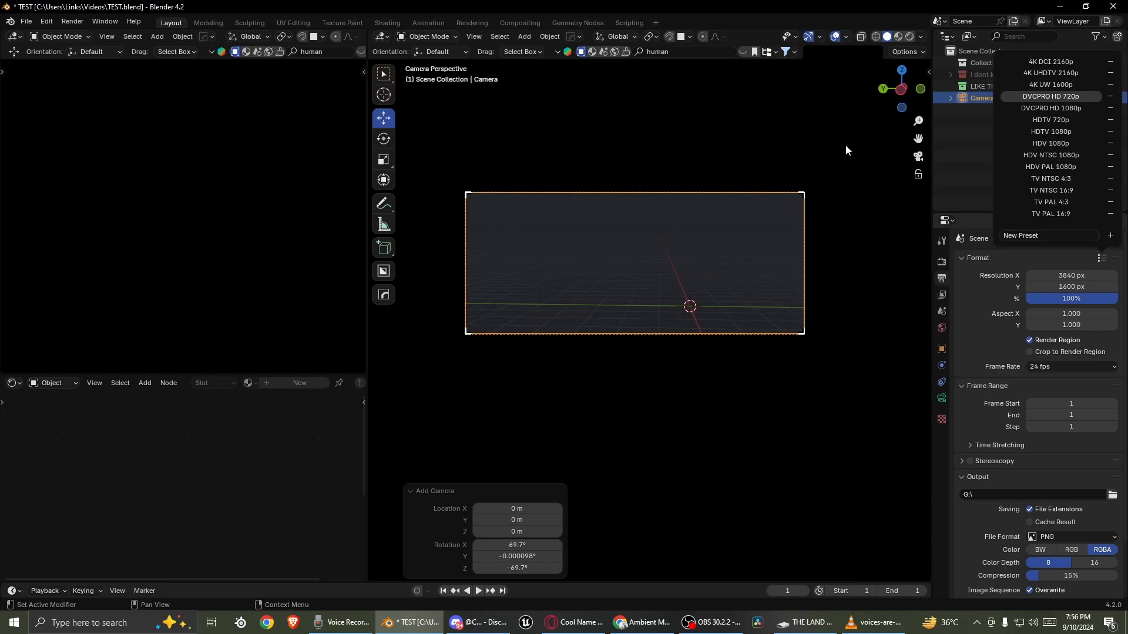
- Re-aim the camera so the world origin sits near the centre of the frame, and save the file
key(shift+grave)
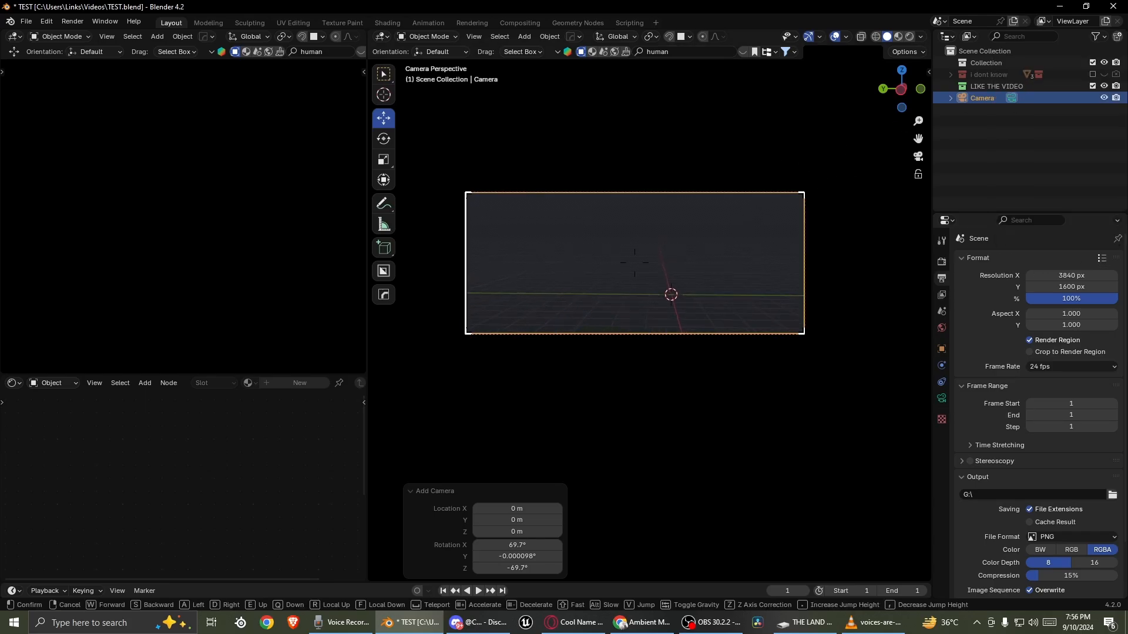
click(562, 337)
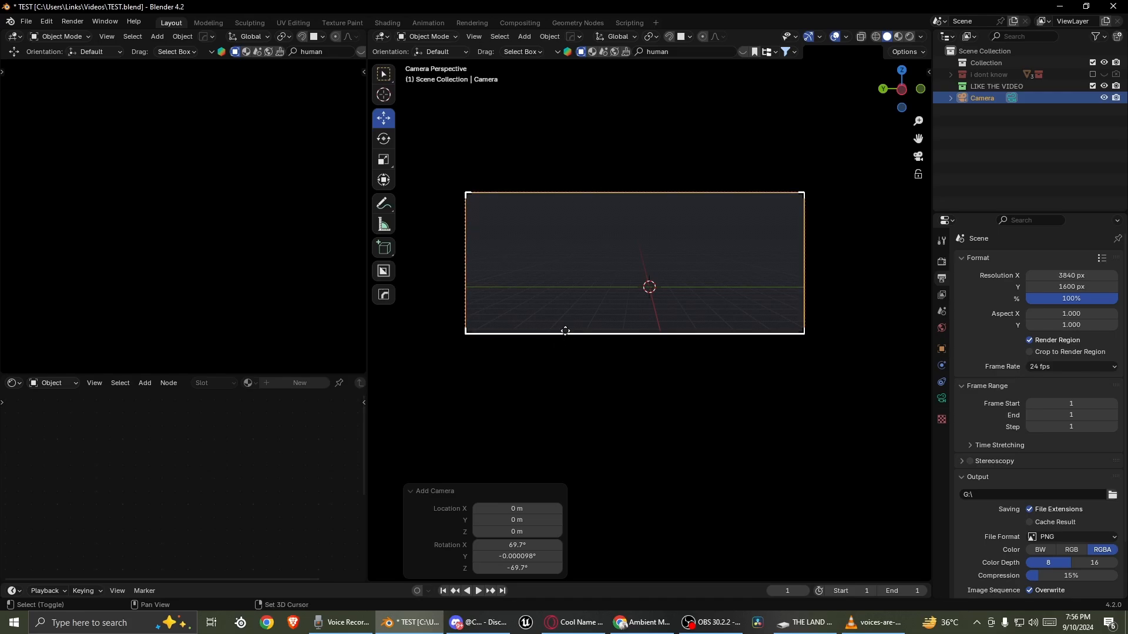
key(shift+grave)
click(565, 330)
scroll(706, 252, down, 2)
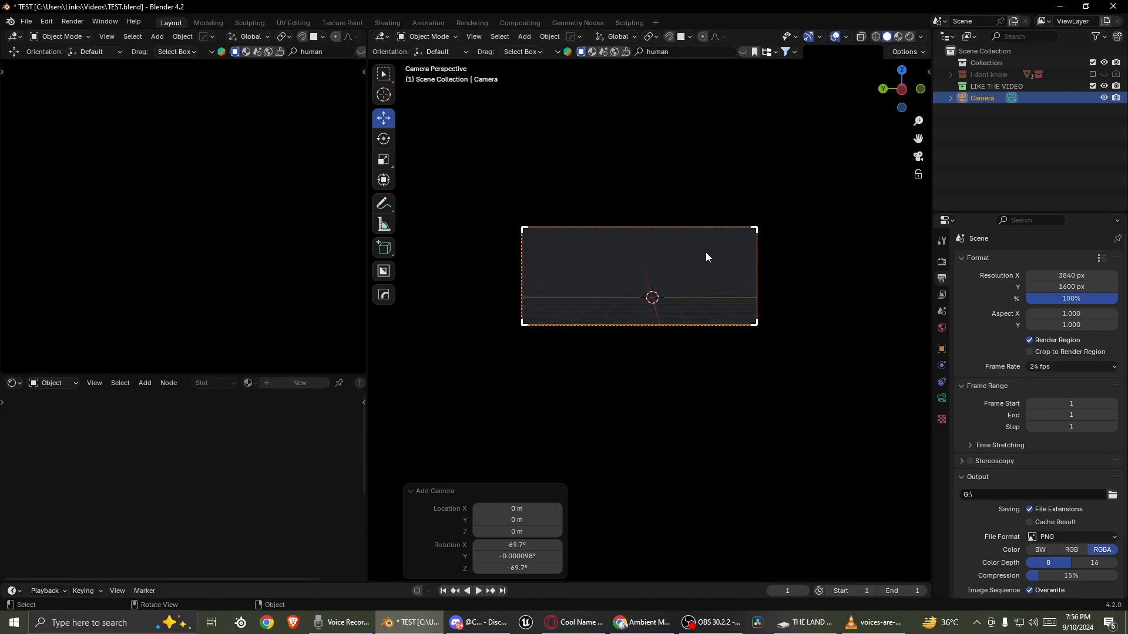
middle_drag(707, 253, 644, 293)
key(ctrl+s)
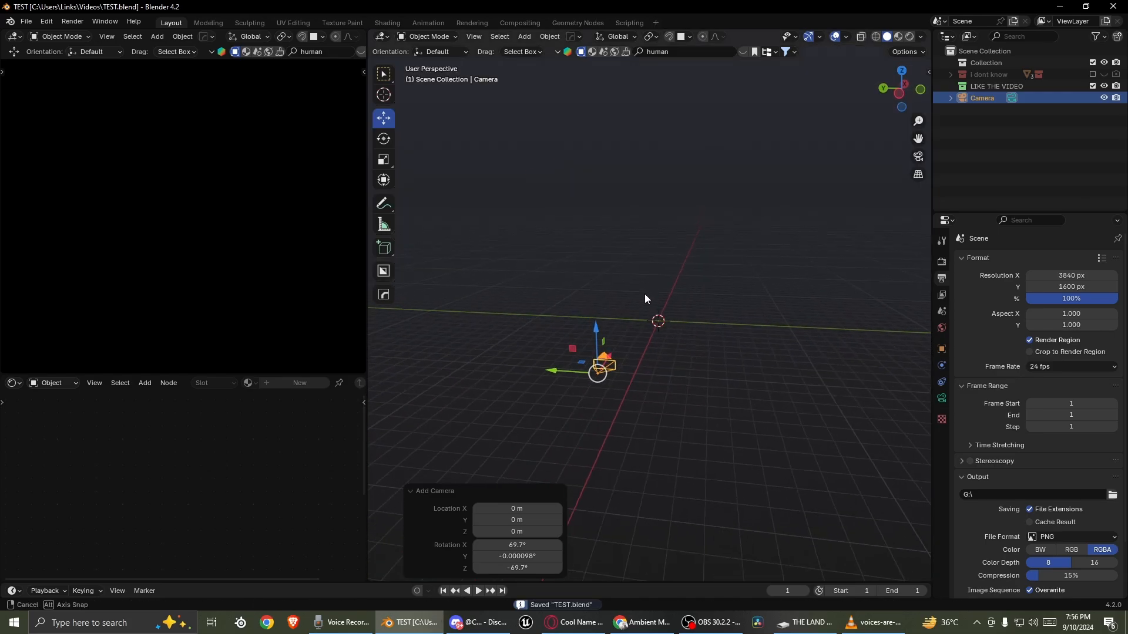
- Add a monkey head mesh at the world origin and give it a level 2 Subdivision modifier
key(shift+a)
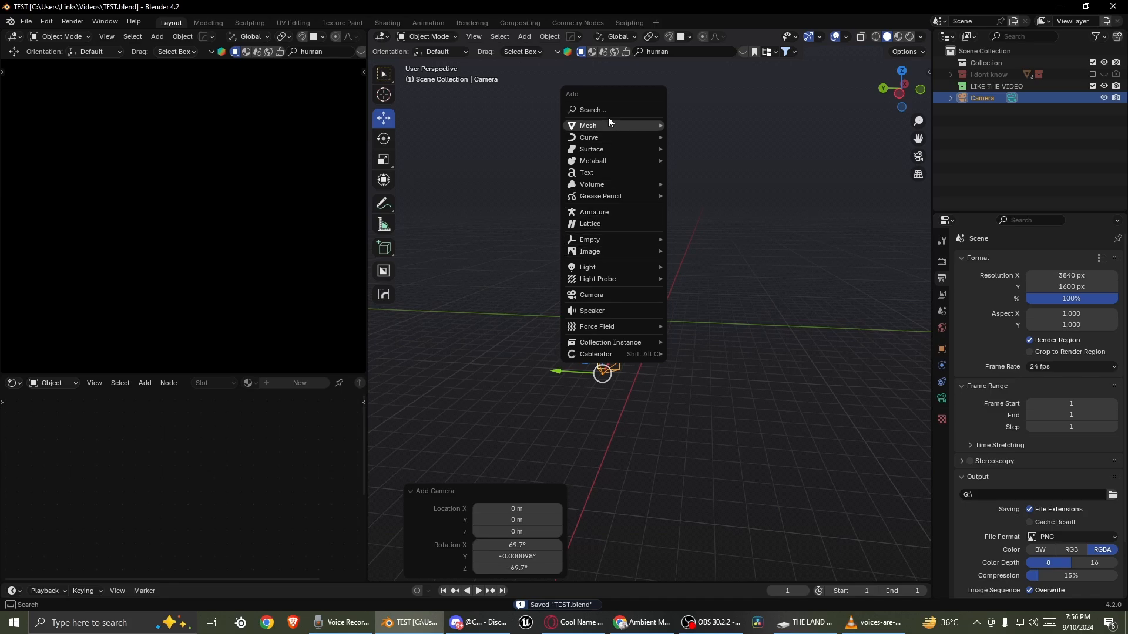
mouse_move(611, 125)
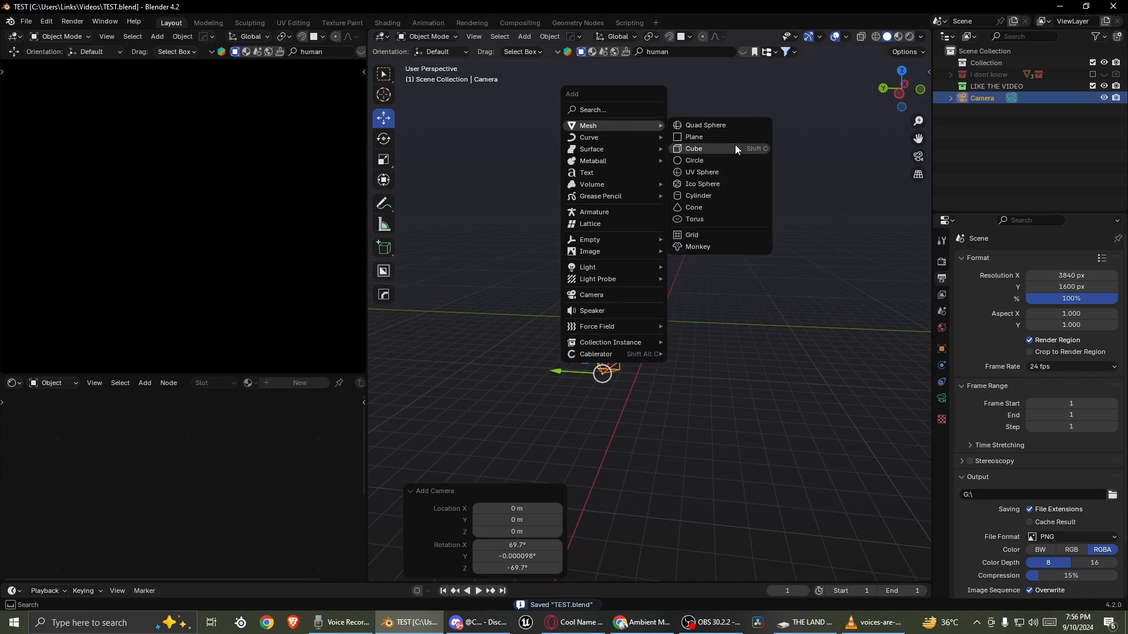
click(698, 247)
key(q)
mouse_move(788, 266)
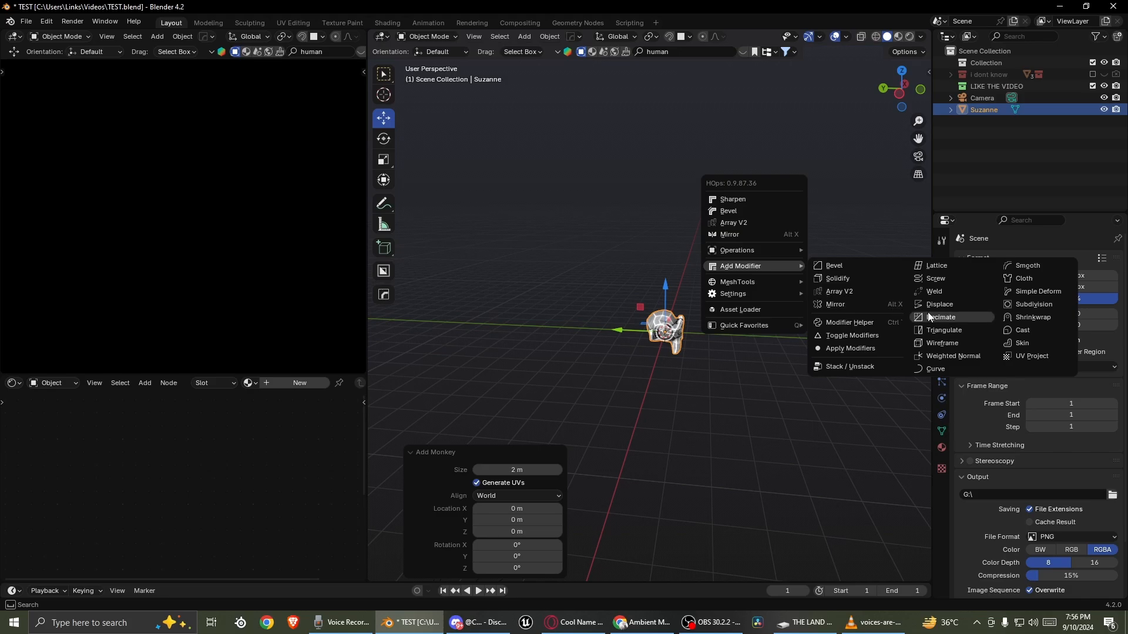
click(1037, 307)
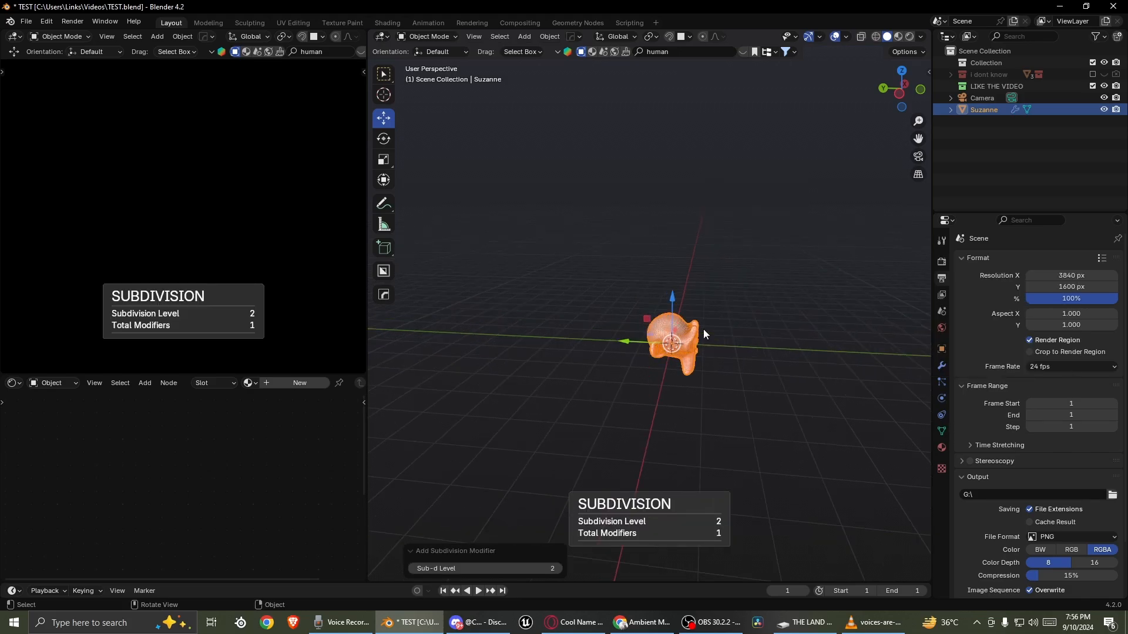
- Shade the monkey head auto smooth with a 30° angle
scroll(705, 352, up, 10)
right_click(623, 283)
click(622, 281)
scroll(629, 282, up, 5)
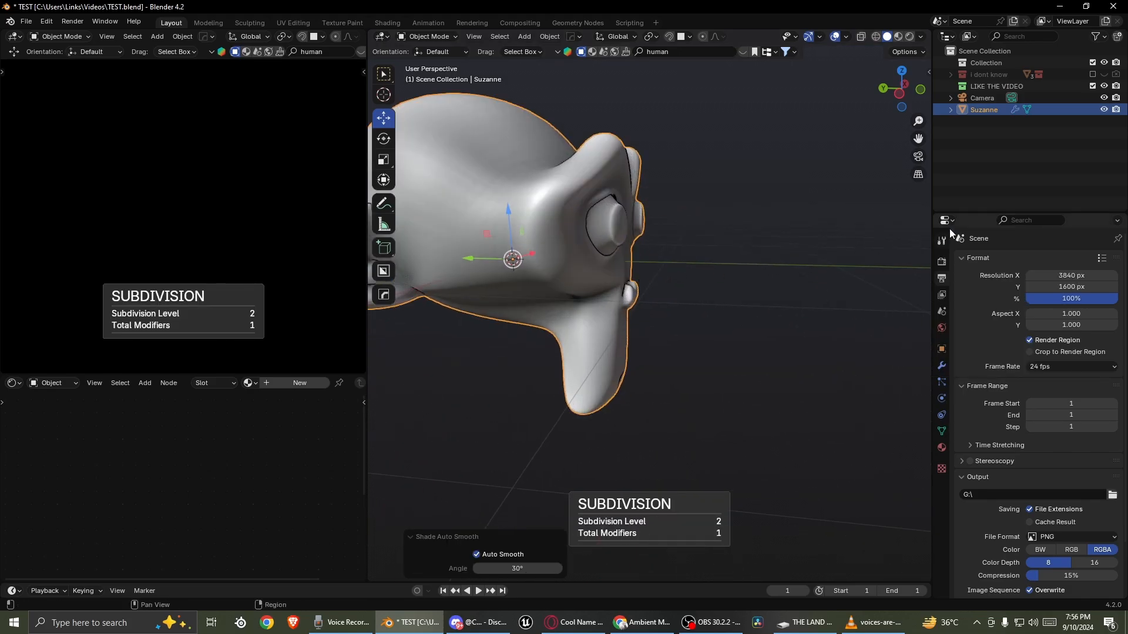
- In the camera view, rotate the monkey head about the Z axis until it faces the camera
click(915, 159)
key(r)
key(z)
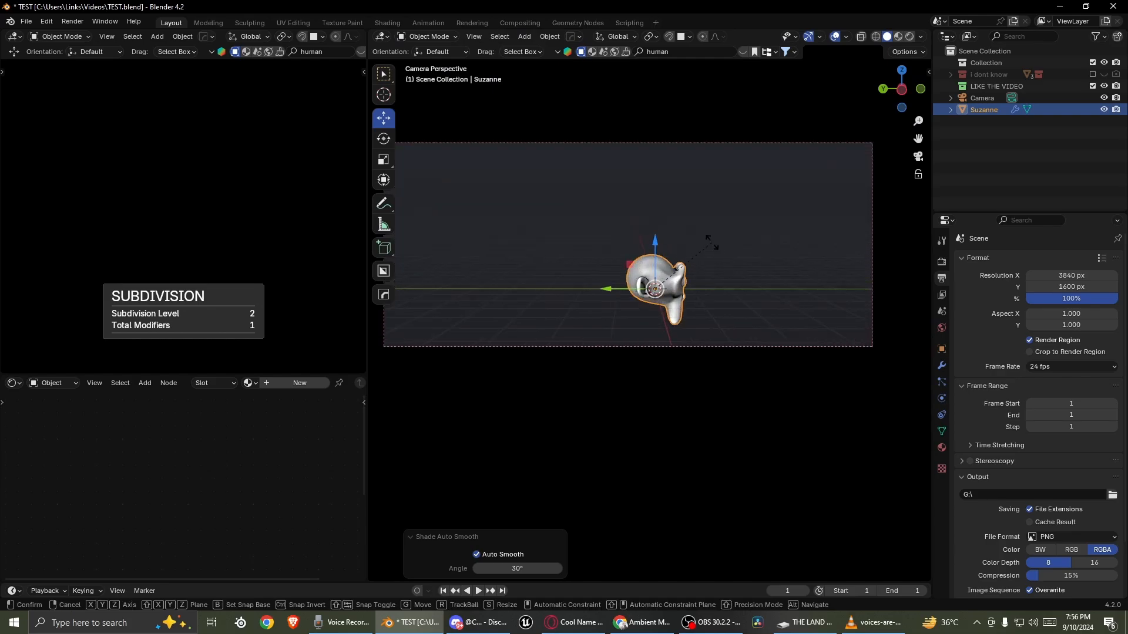
click(759, 335)
- Move the monkey head about 3.6 m along Y and 0.3 m up, and scale it by about 2.3
drag(654, 289, 524, 278)
key(s)
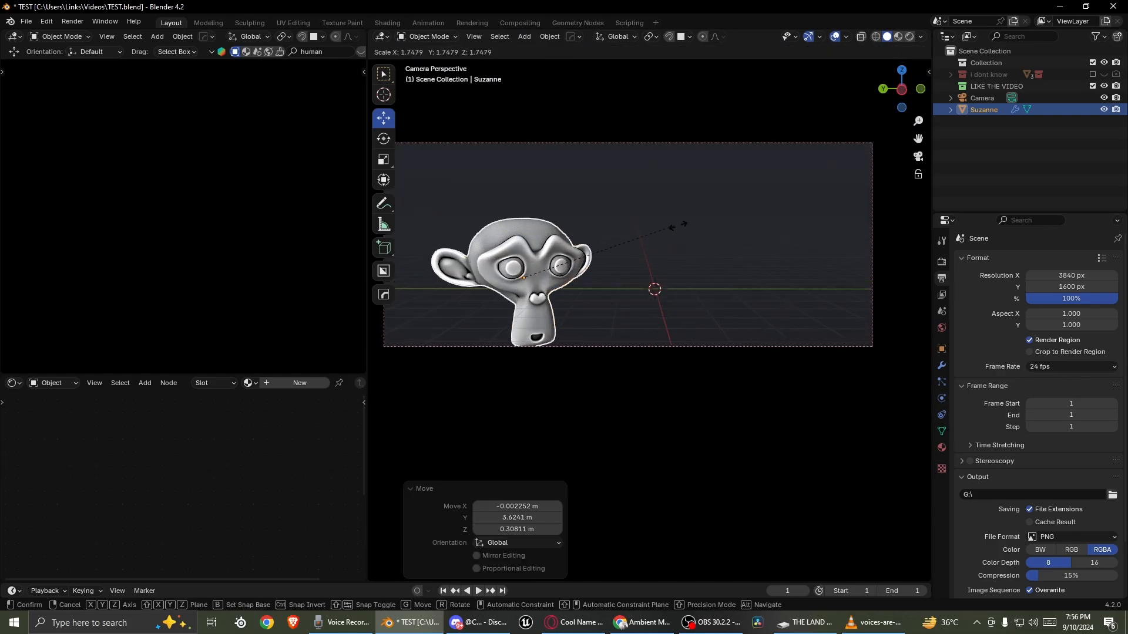
click(734, 209)
- Tilt the monkey head upward by rotating it about 26° around the global Y axis
shift+middle_drag(582, 246, 639, 252)
key(r)
key(x)
key(y)
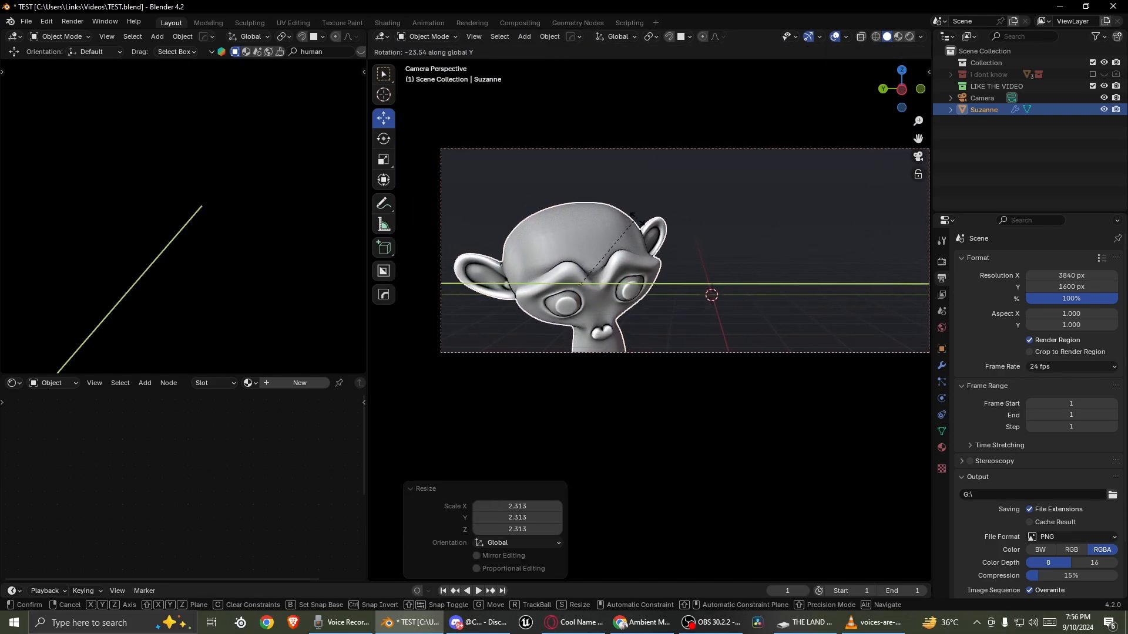
click(658, 282)
- Enlarge the monkey head by about 1.3, raise it about 0.7 m in the camera frame, and save the file
key(s)
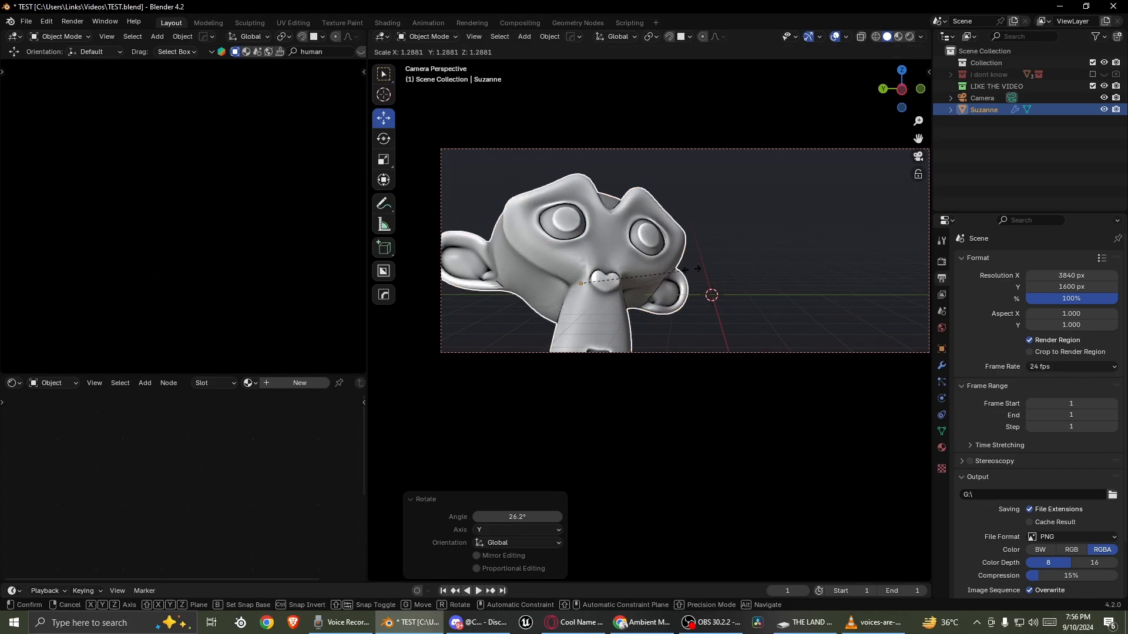
click(693, 268)
drag(580, 243, 581, 217)
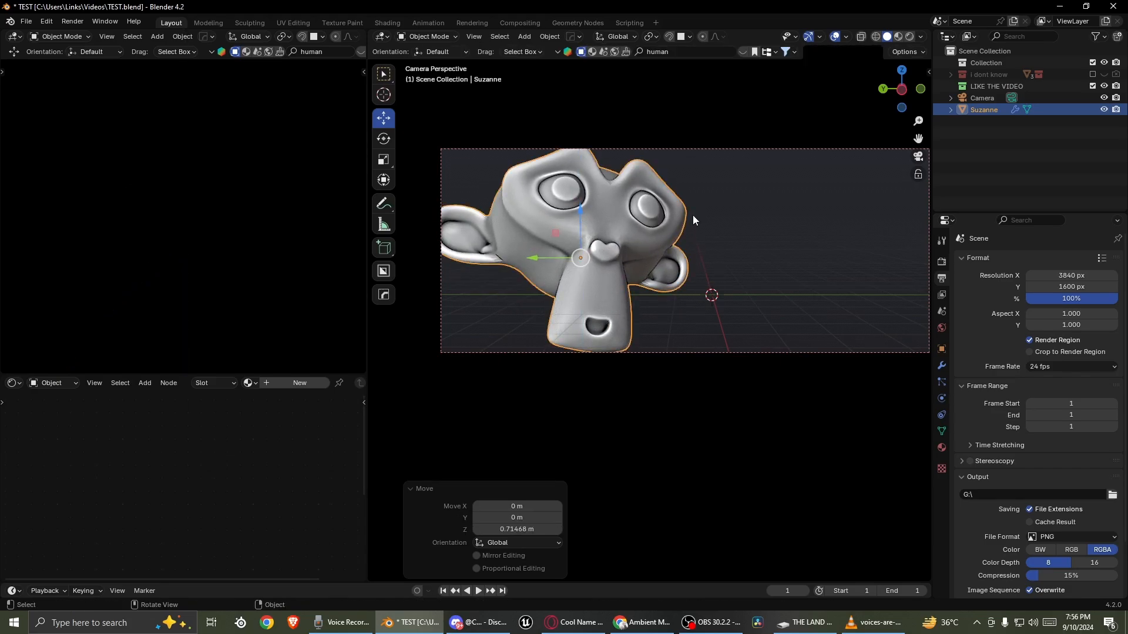
key(s)
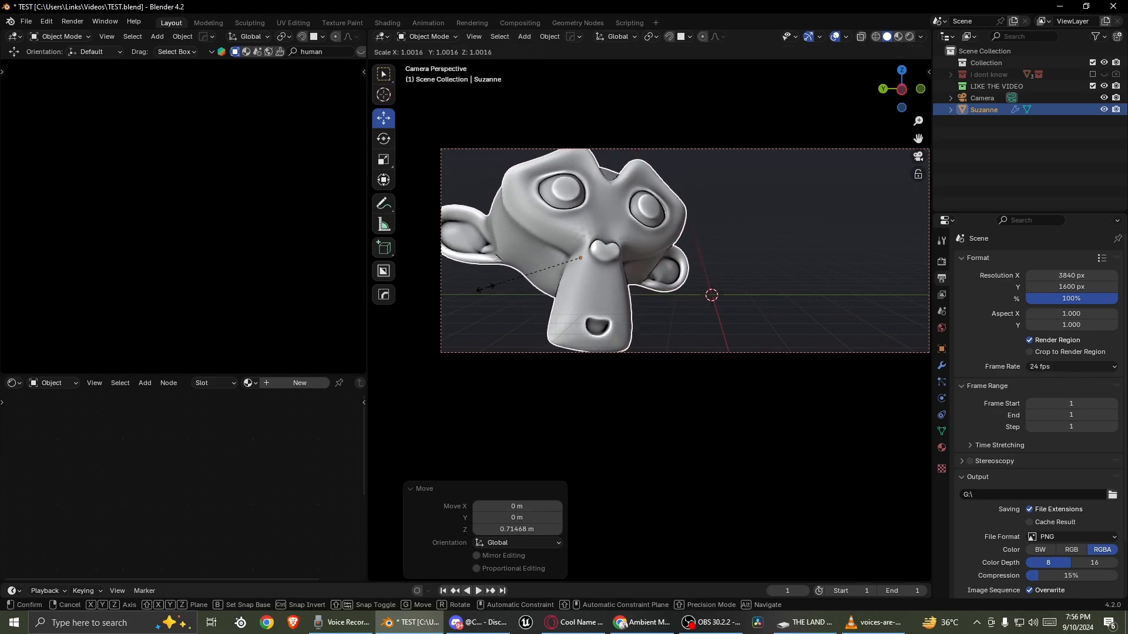
click(567, 259)
click(786, 244)
scroll(770, 251, down, 2)
key(ctrl+s)
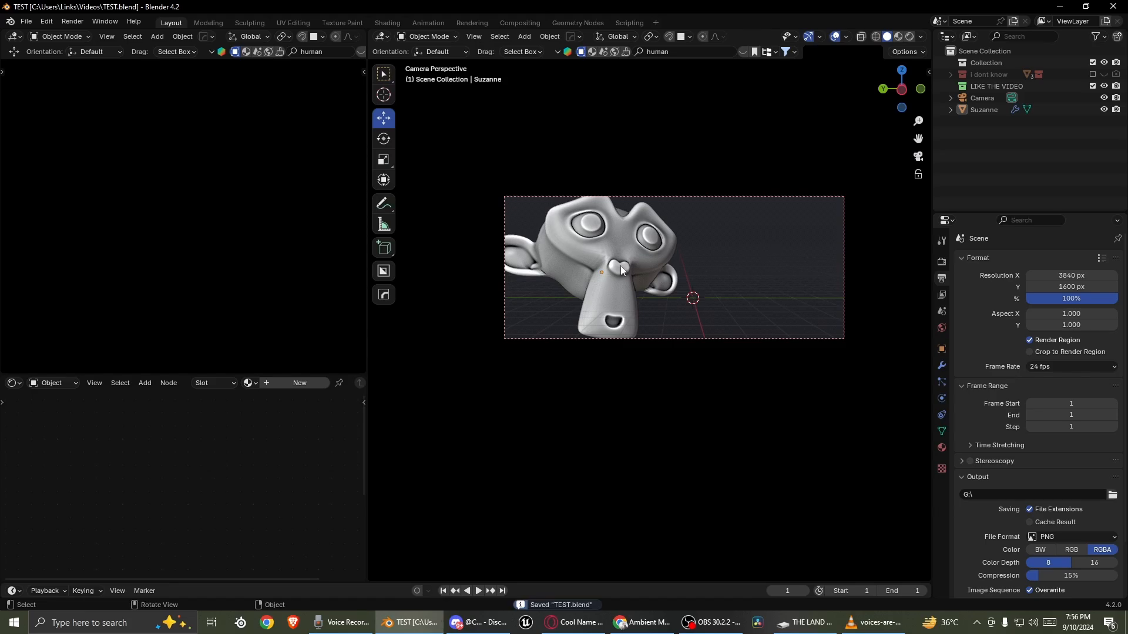
- Add a plane at the world origin and scale it by about 18.4 as the ground under the monkey head
click(620, 266)
middle_drag(620, 265, 678, 283)
key(shift+a)
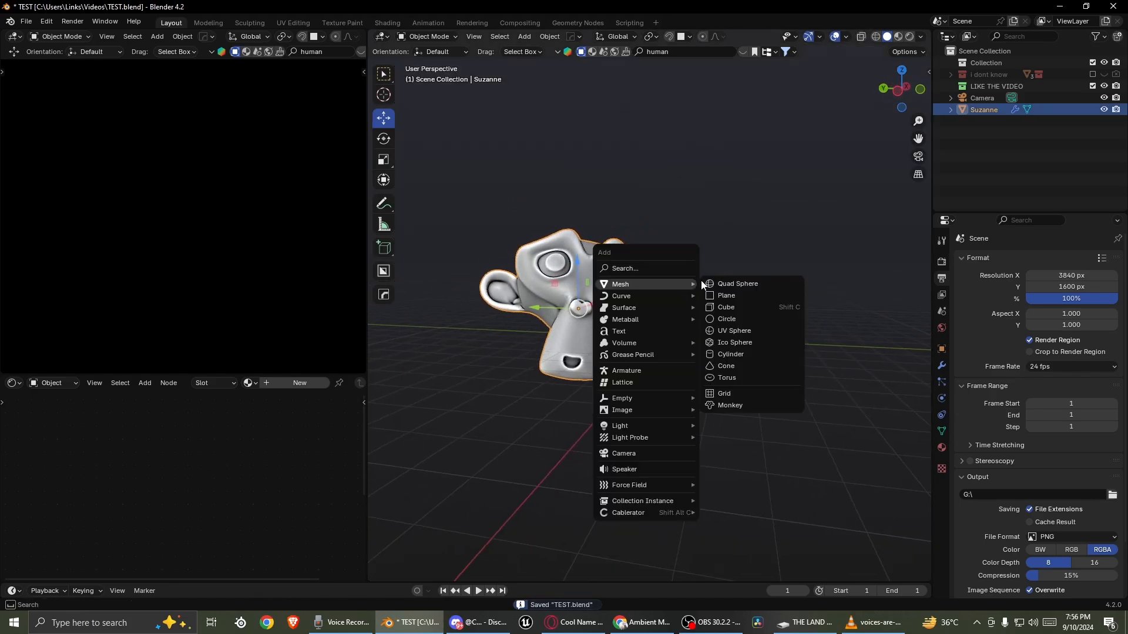
click(717, 294)
key(s)
click(675, 304)
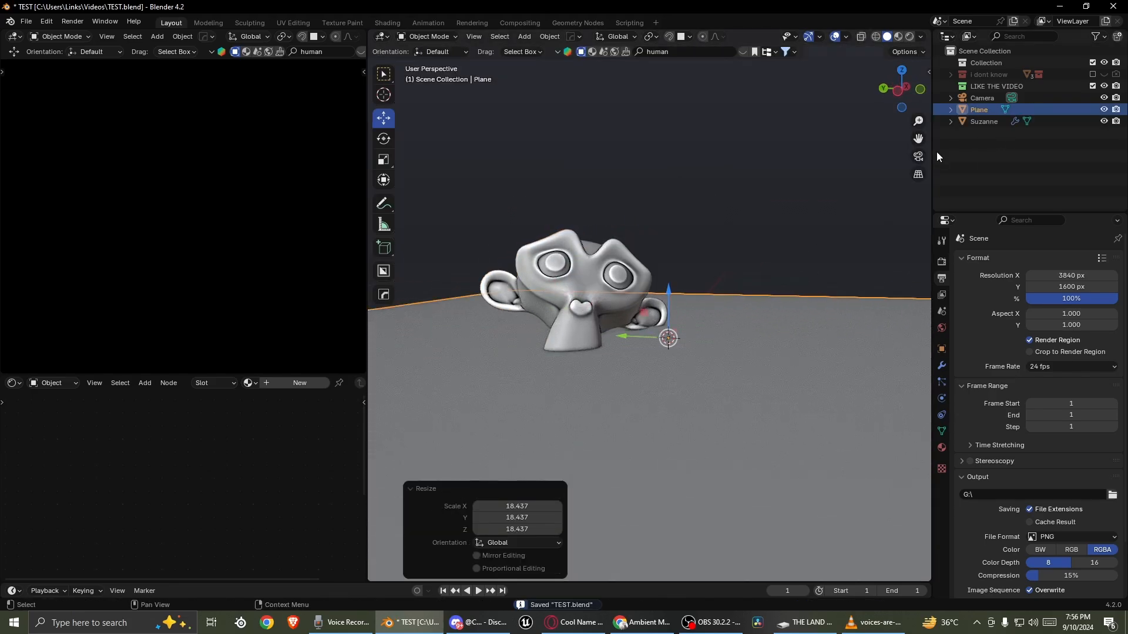
- Subdivide the whole ground plane in Edit Mode
click(919, 157)
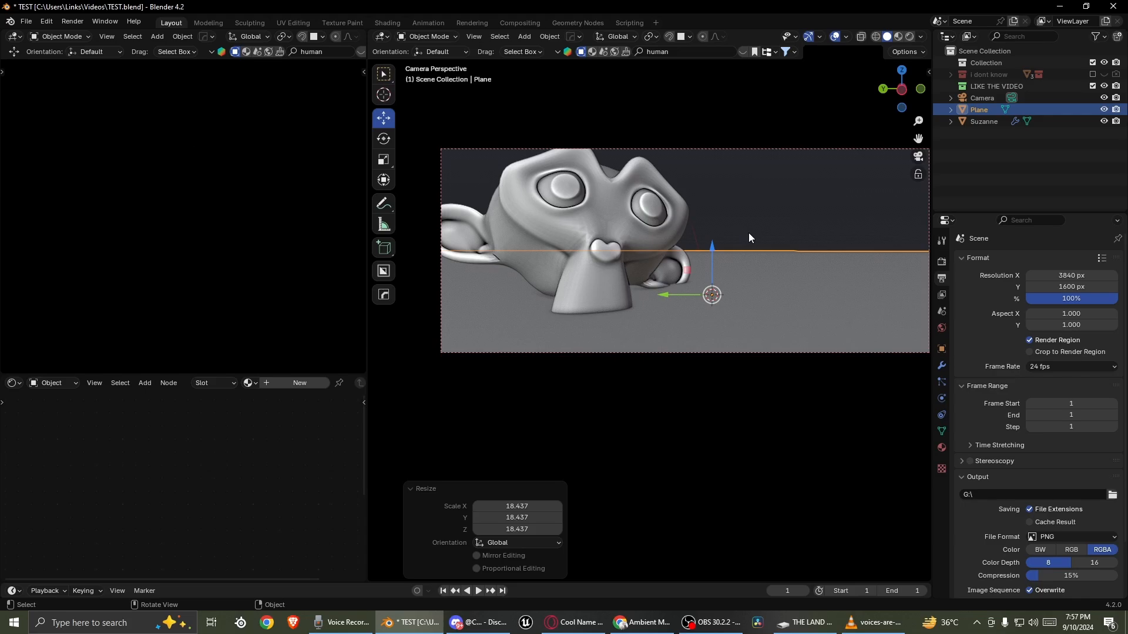
scroll(748, 232, up, 1)
middle_drag(748, 232, 701, 285)
scroll(700, 282, down, 2)
key(Tab)
click(712, 211)
right_click(712, 211)
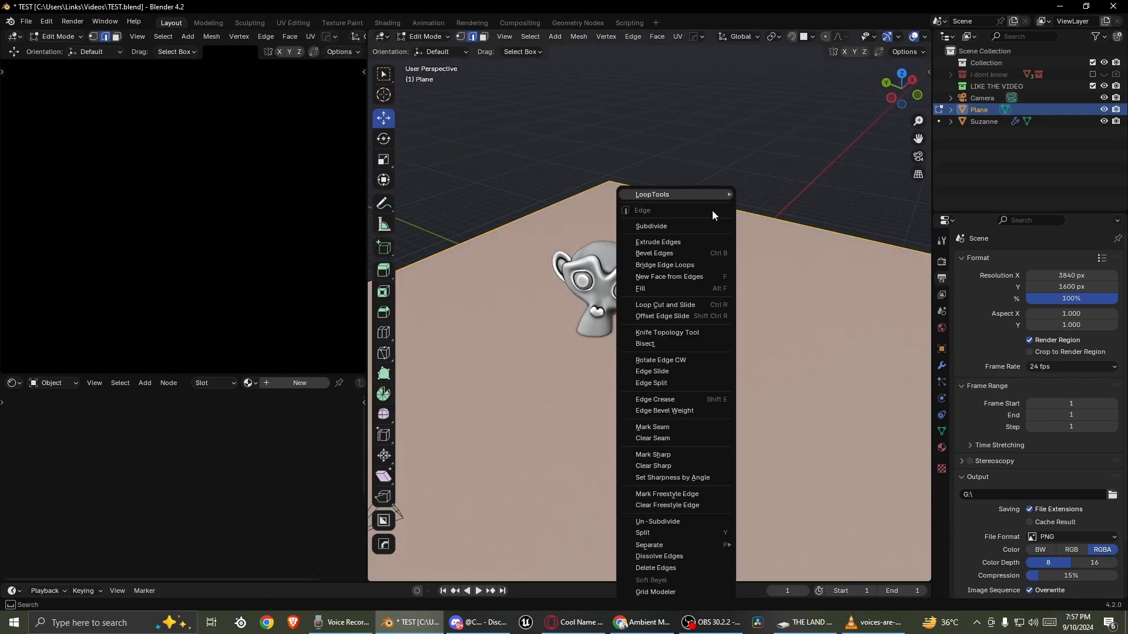
click(668, 228)
- Set the ground plane's subdivision to 100 cuts
scroll(683, 273, down, 3)
click(918, 175)
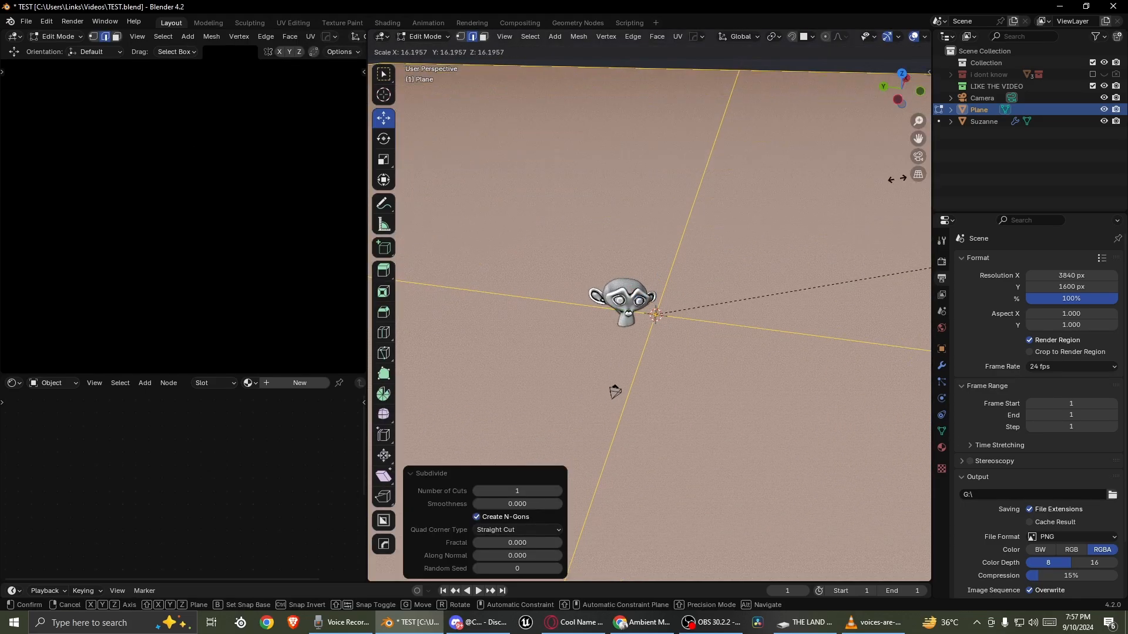
click(918, 176)
scroll(701, 258, up, 2)
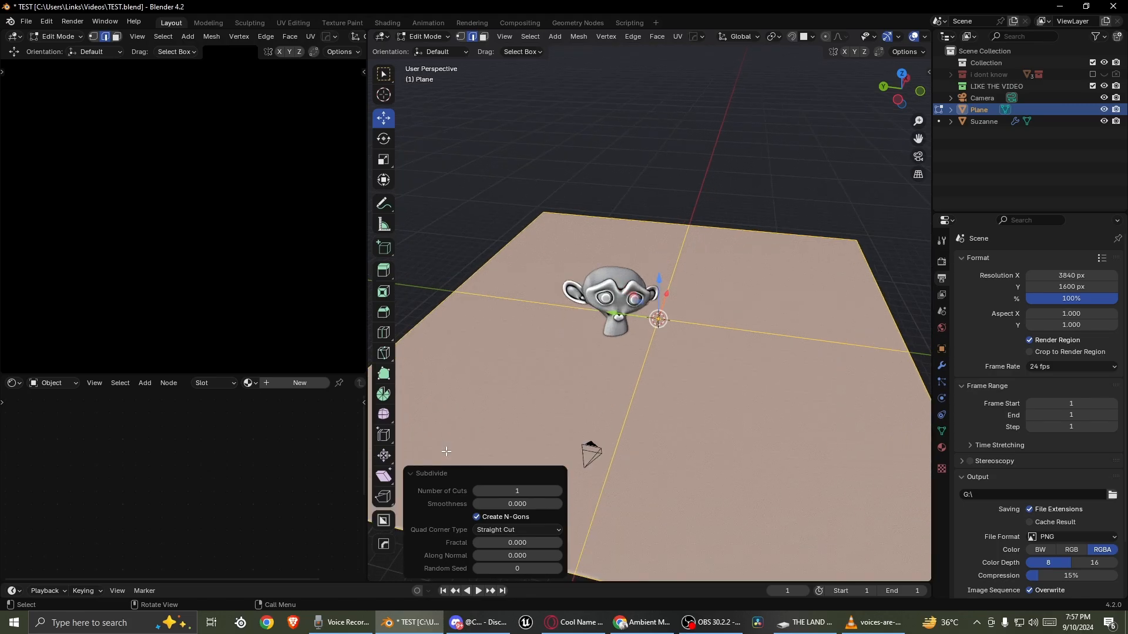
click(542, 488)
text(100)
key(Return)
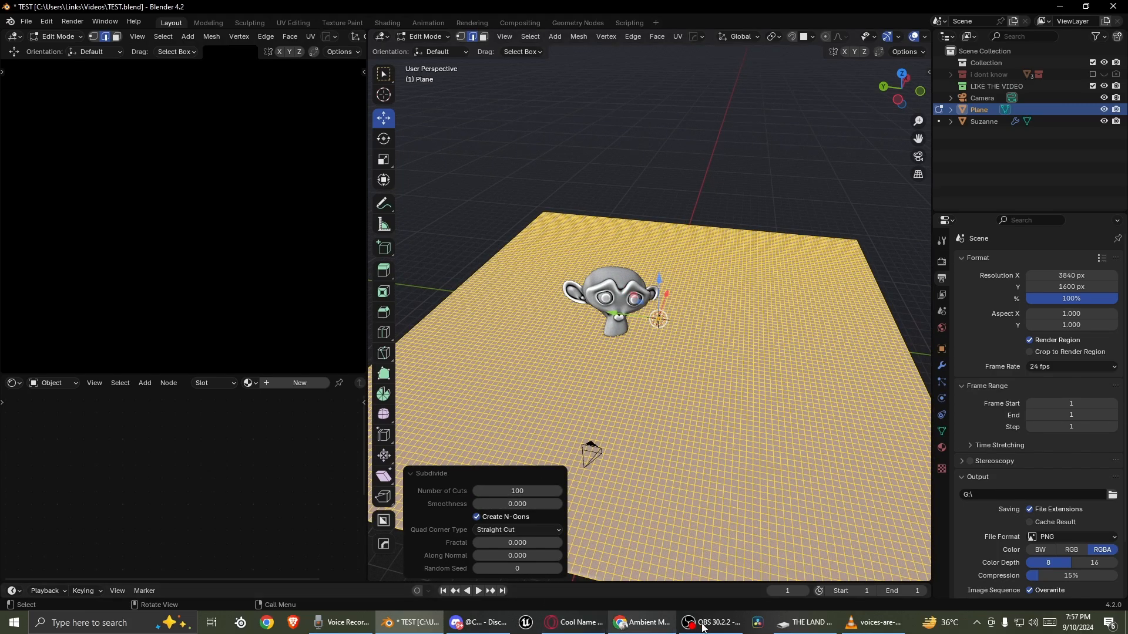
click(331, 624)
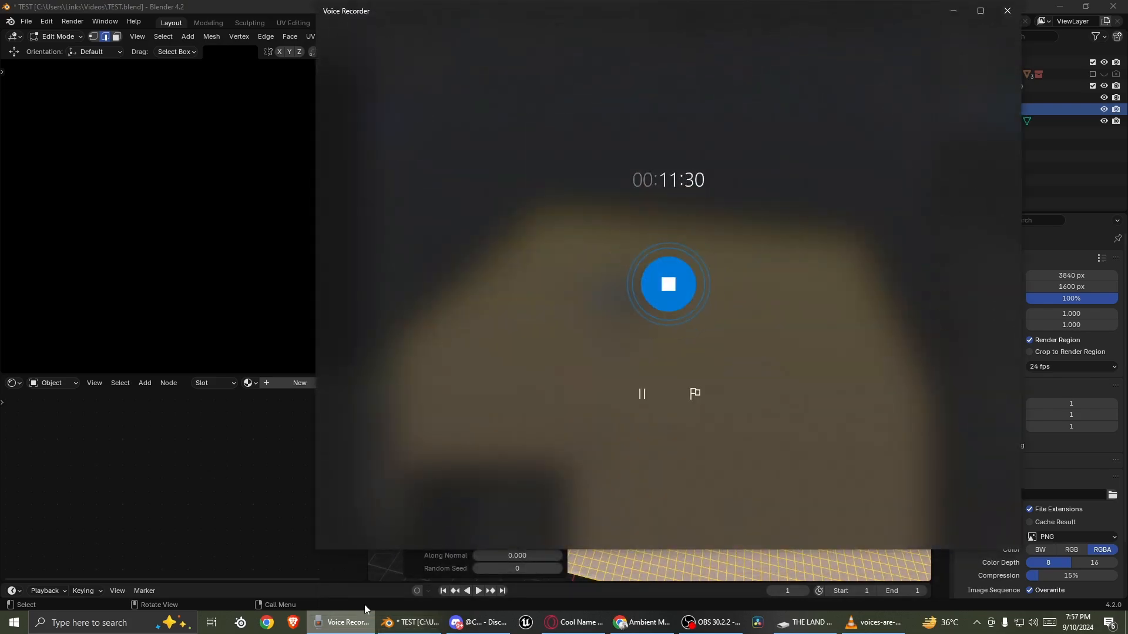
click(953, 16)
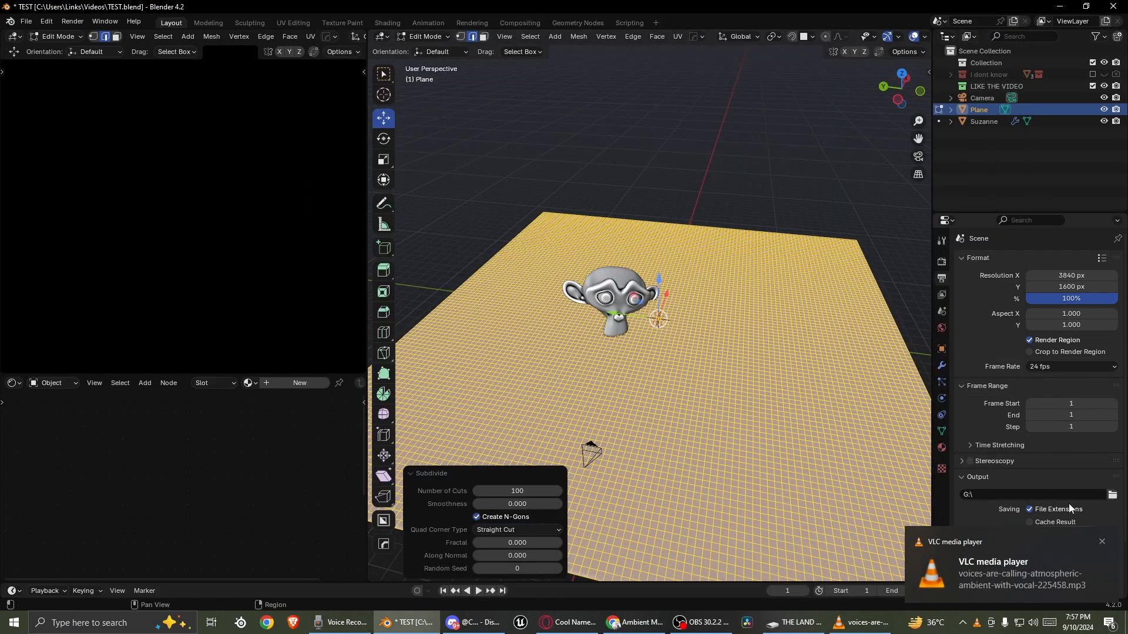
click(1103, 543)
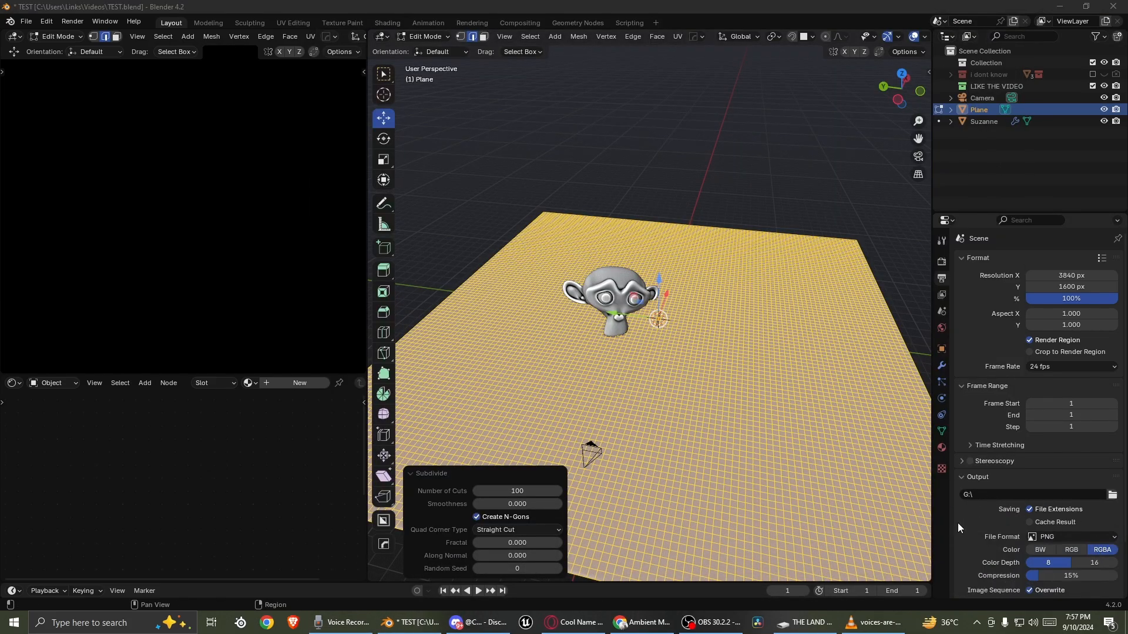
- Return the ground plane to Object Mode and add a level 2 Subdivision modifier to it
click(942, 369)
key(Tab)
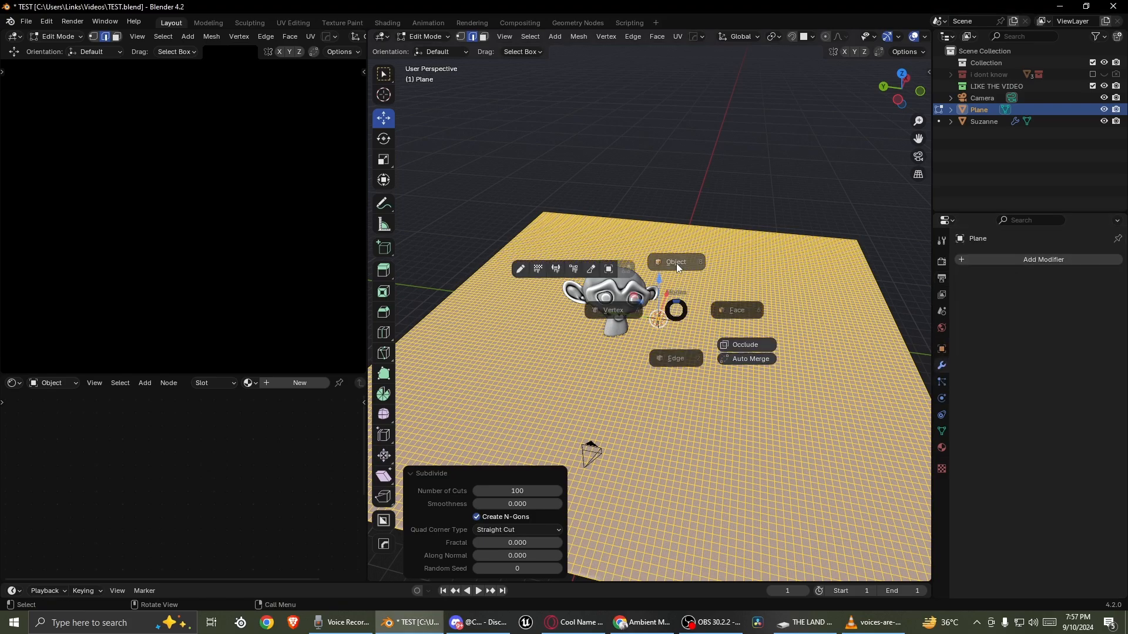
click(676, 263)
scroll(685, 299, up, 3)
middle_drag(684, 316, 697, 318)
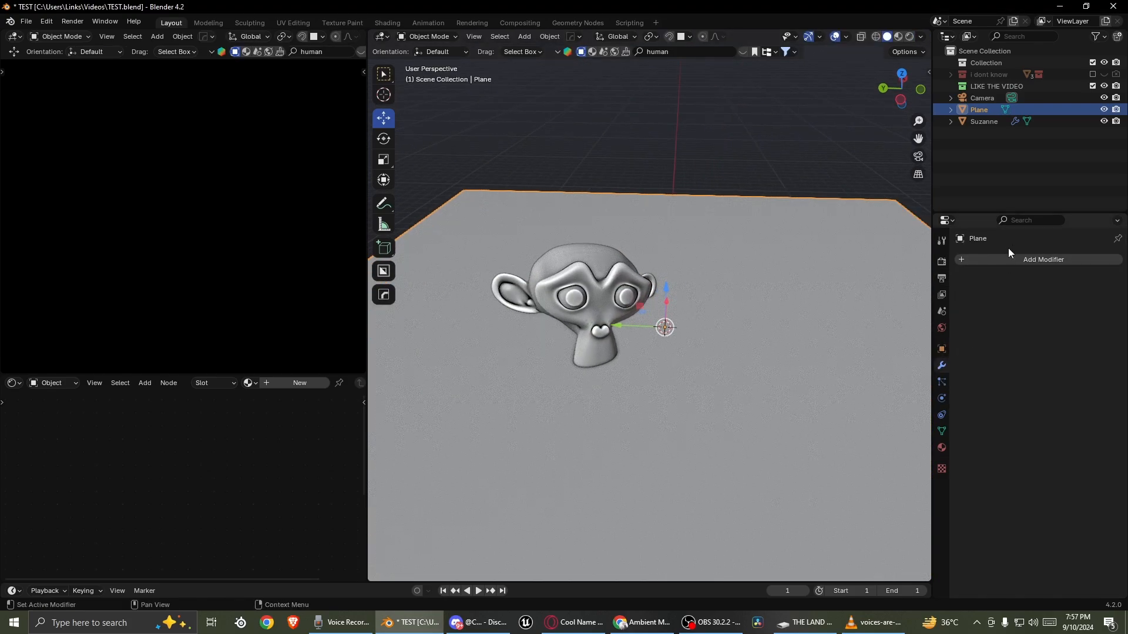
key(F3)
text(s)
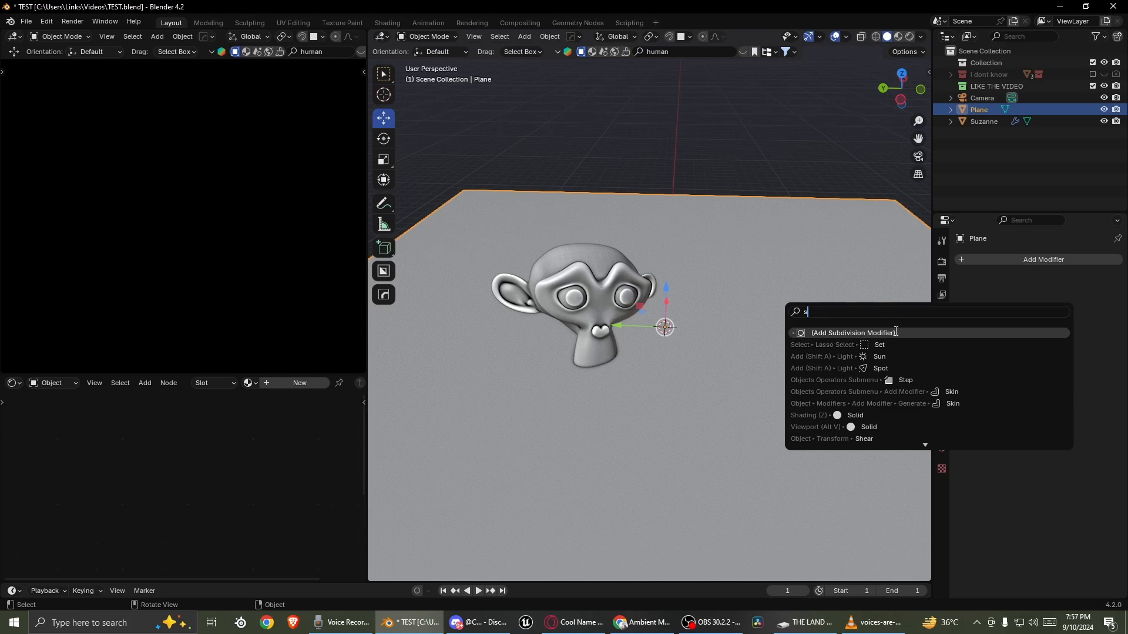
text(u)
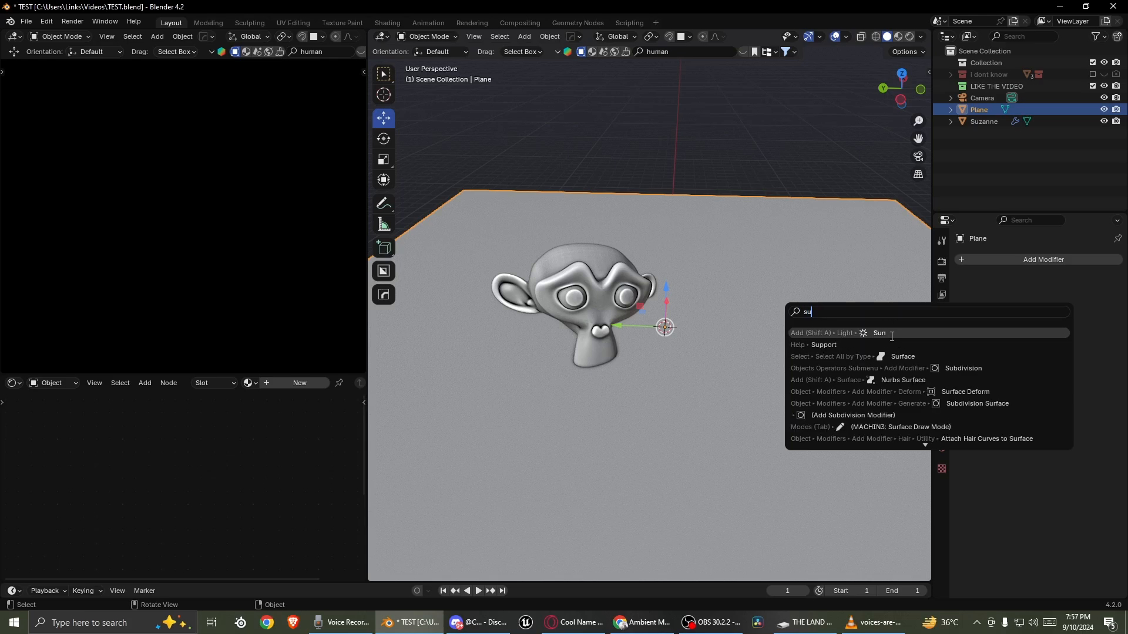
text(b)
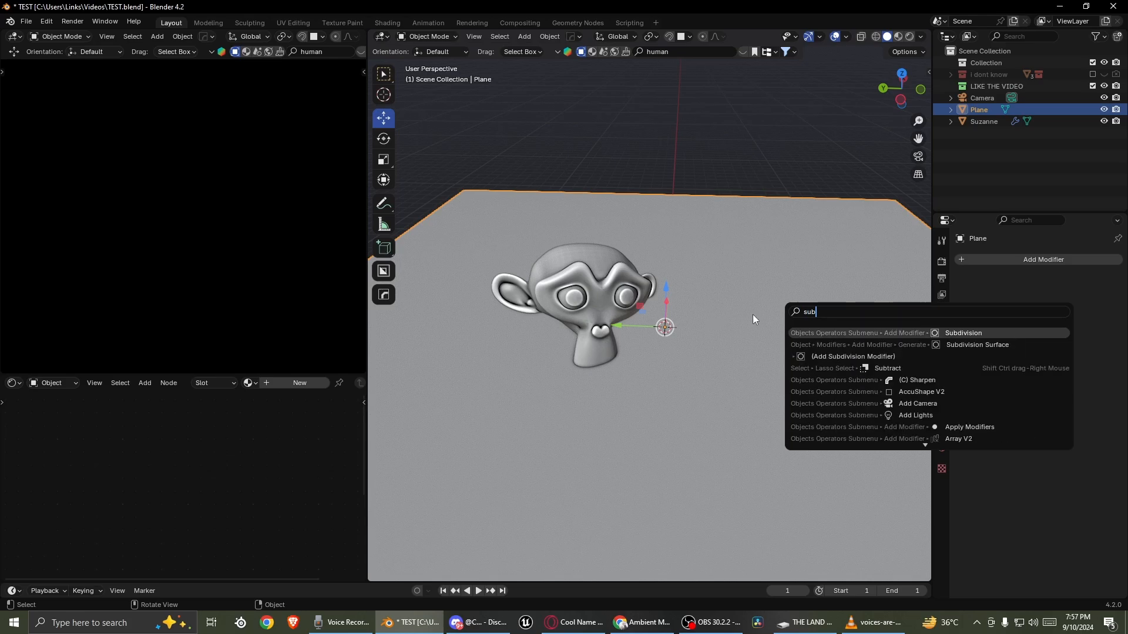
key(Return)
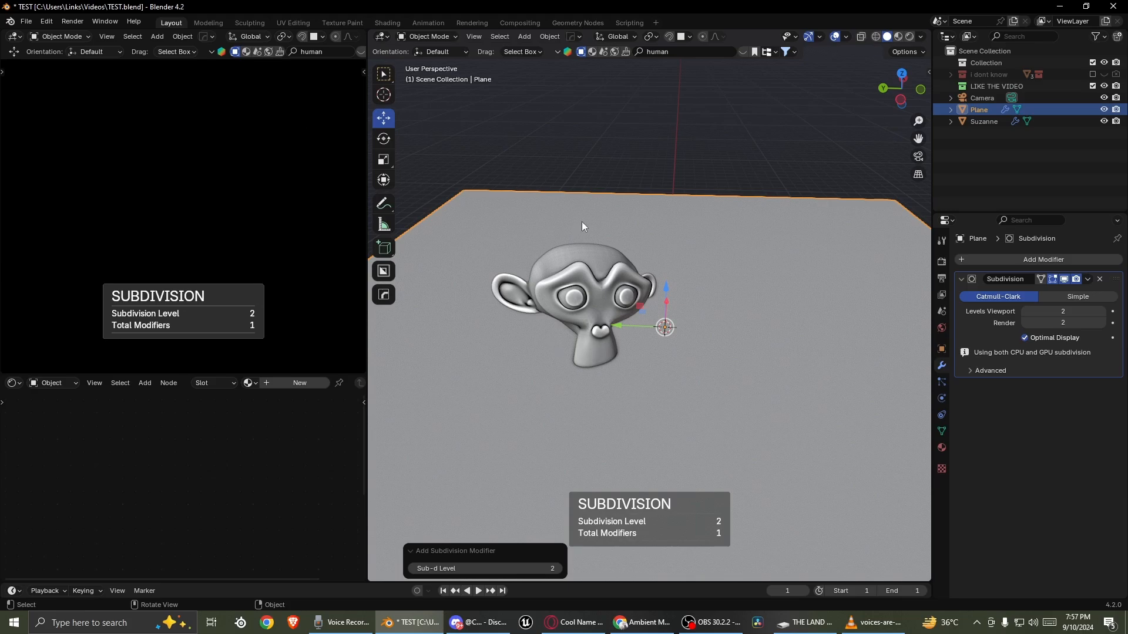
- Switch the ground plane to Sculpt Mode and frame it through the camera
key(ctrl+Tab)
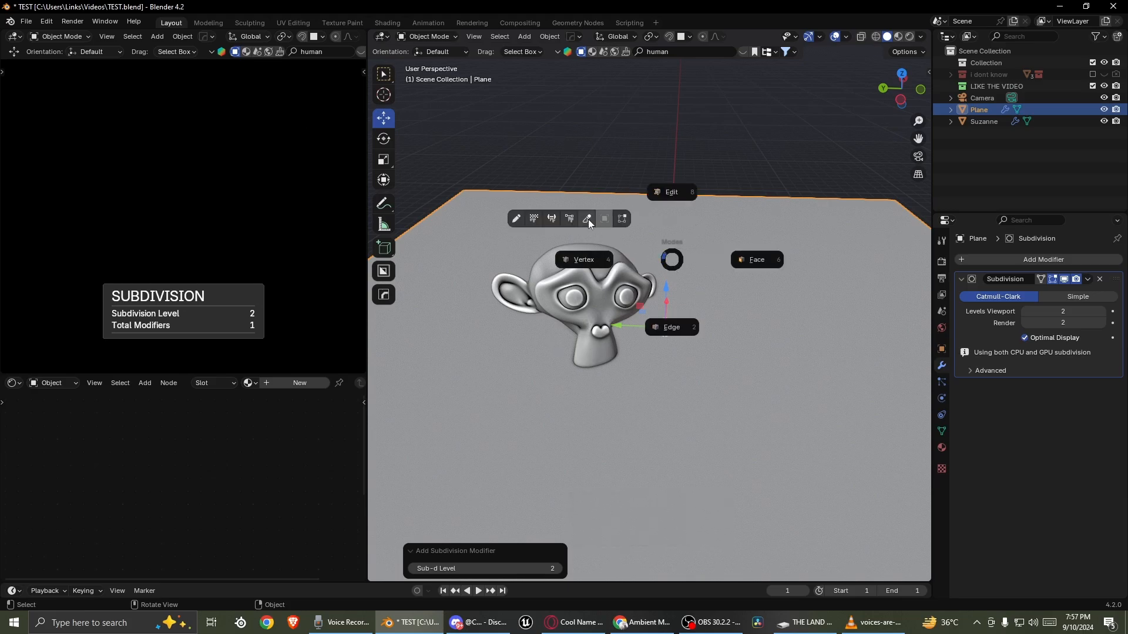
click(588, 220)
click(918, 157)
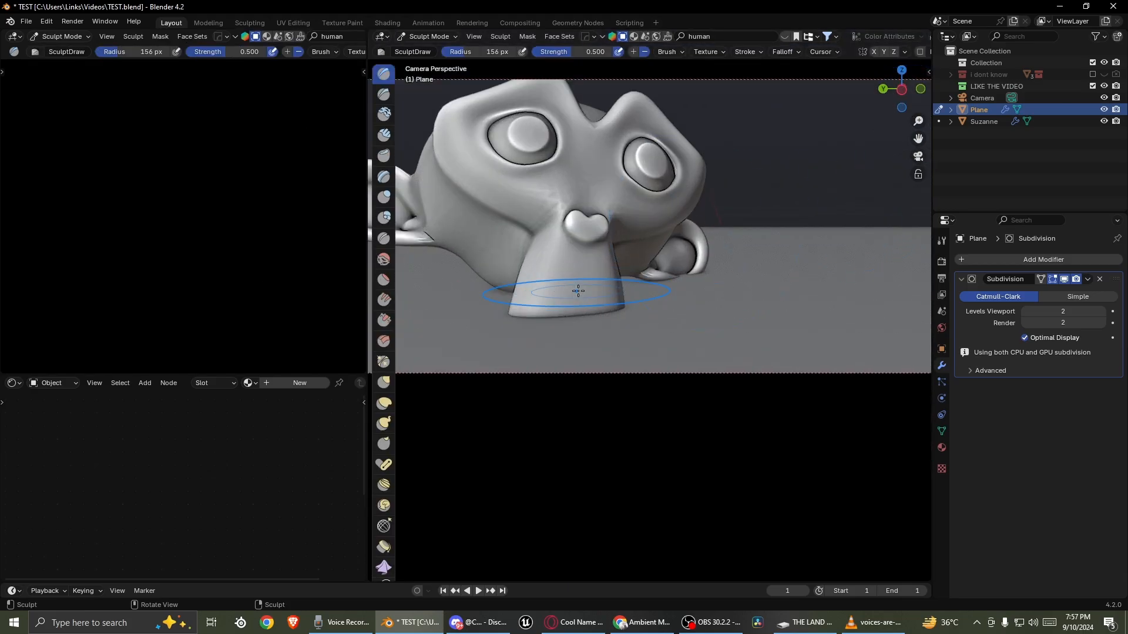
scroll(634, 305, up, 7)
scroll(688, 311, down, 6)
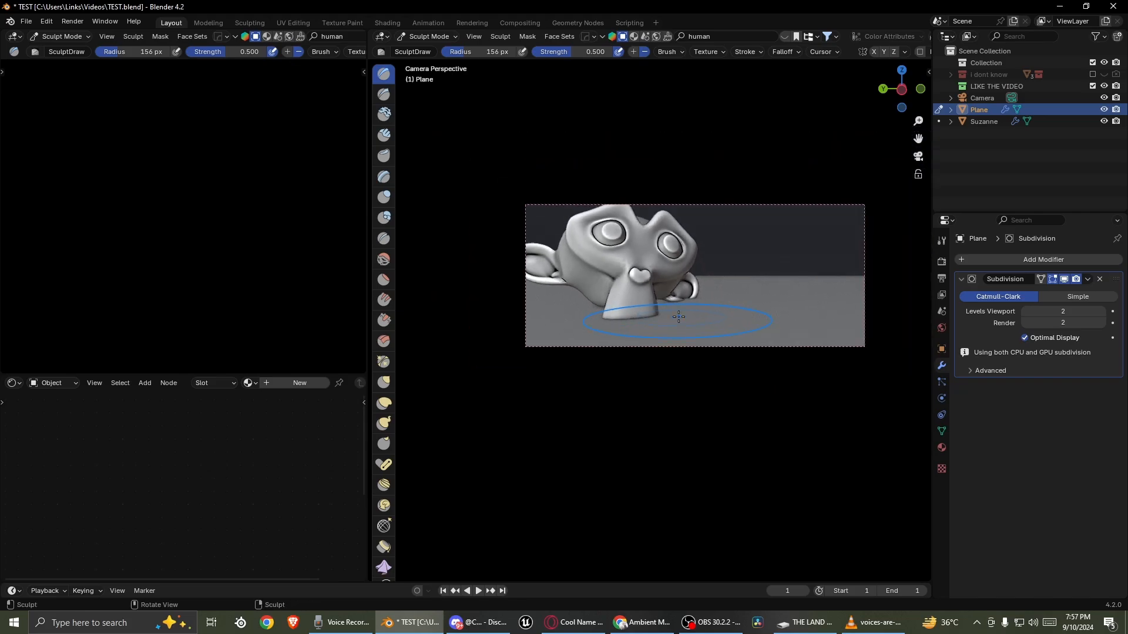
scroll(646, 340, up, 4)
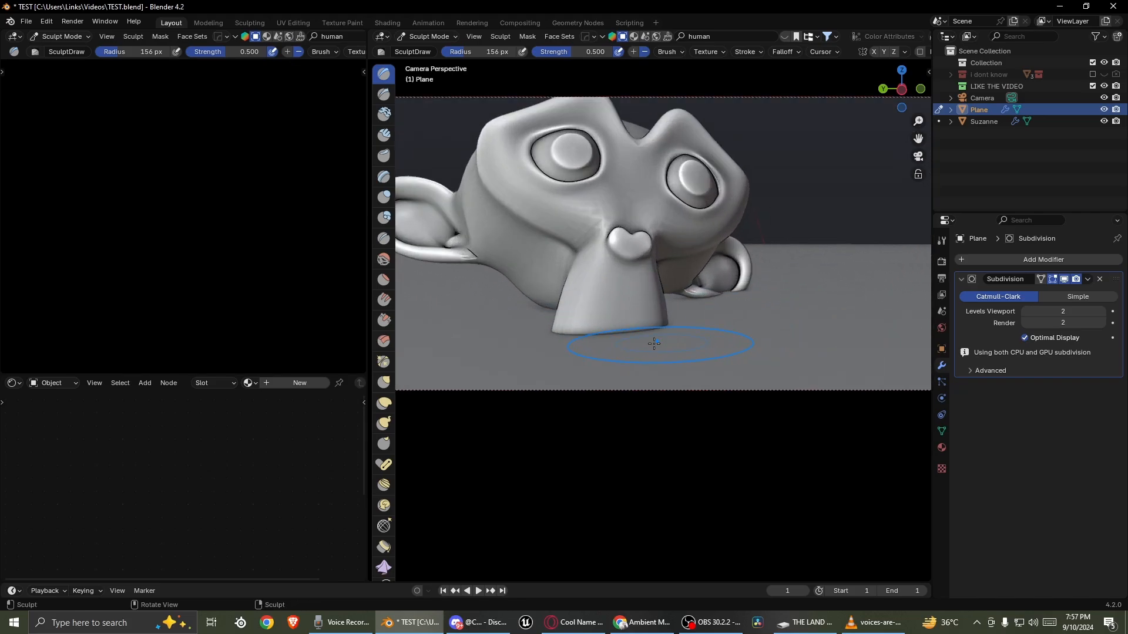
- Sculpt uneven mounds and dips into the ground to the right of the monkey head with the Draw brush
mouse_move(787, 322)
mouse_down()
mouse_move(774, 389)
mouse_move(817, 365)
mouse_move(825, 397)
mouse_up()
shift+middle_drag(811, 388, 709, 388)
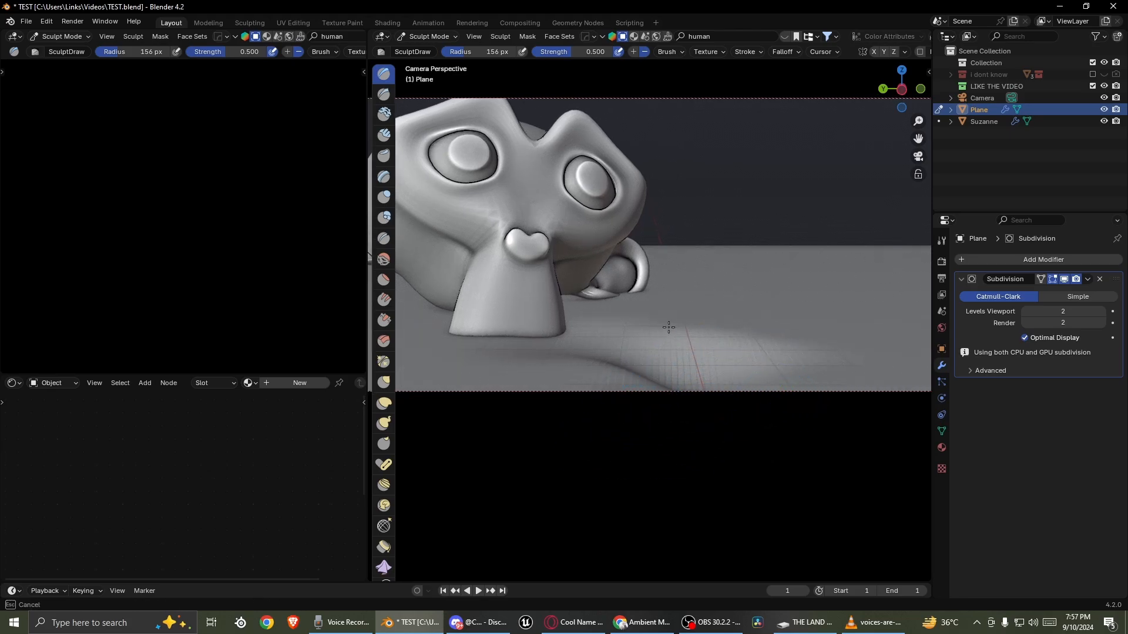
mouse_move(669, 327)
mouse_down()
mouse_move(689, 300)
mouse_move(656, 339)
mouse_move(664, 347)
mouse_up()
mouse_move(681, 338)
mouse_down()
mouse_move(731, 352)
mouse_move(732, 317)
mouse_up()
mouse_move(742, 277)
mouse_down()
mouse_move(680, 319)
mouse_move(672, 344)
mouse_move(728, 357)
mouse_move(669, 356)
mouse_up()
mouse_move(663, 353)
mouse_down()
mouse_move(622, 354)
mouse_move(650, 346)
mouse_up()
- Add more Draw brush undulations to the ground in the left foreground and toward the far right of the frame
shift+middle_drag(499, 352, 620, 347)
scroll(536, 364, down, 2)
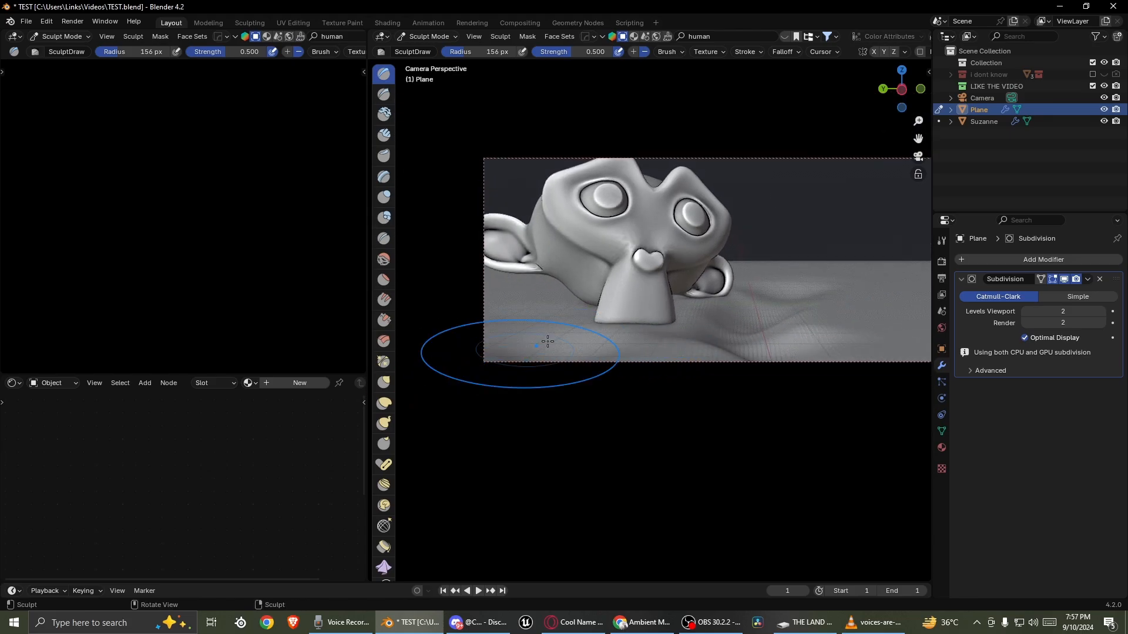
mouse_move(516, 346)
mouse_down()
mouse_move(505, 317)
mouse_move(578, 318)
mouse_up()
mouse_move(734, 314)
mouse_down()
mouse_move(829, 306)
mouse_move(864, 317)
mouse_up()
drag(907, 343, 822, 341)
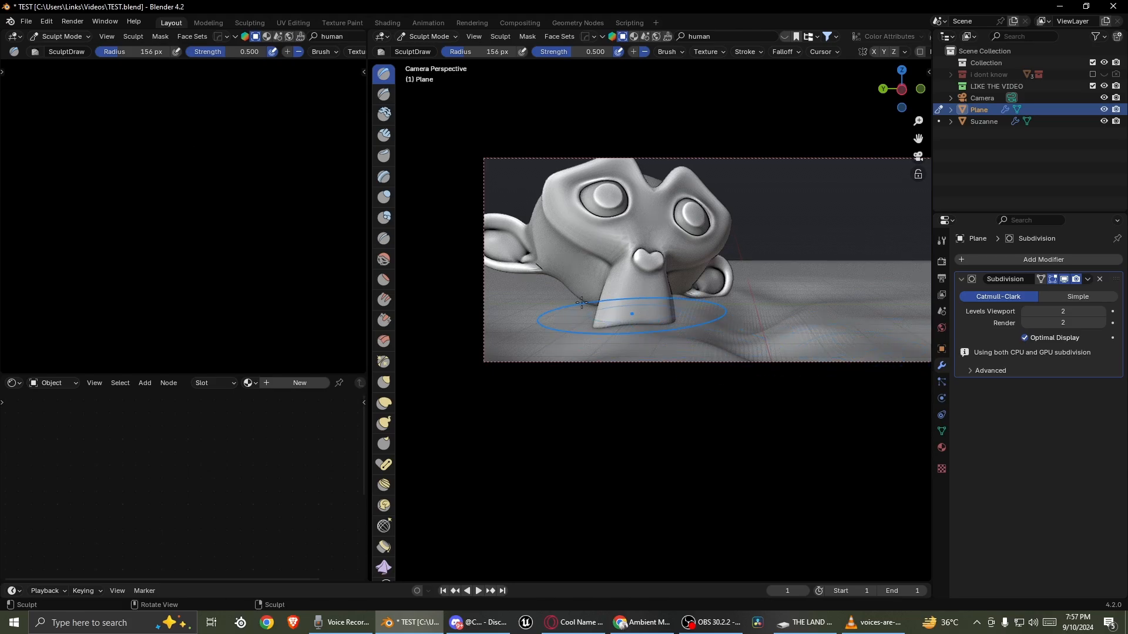
- Enlarge the Grab brush to a 241 px radius and pull the ground around the monkey head's chin and jaw
click(633, 52)
mouse_move(731, 182)
middle_down()
mouse_move(740, 217)
mouse_move(666, 279)
middle_up()
key(KP_0)
key(g)
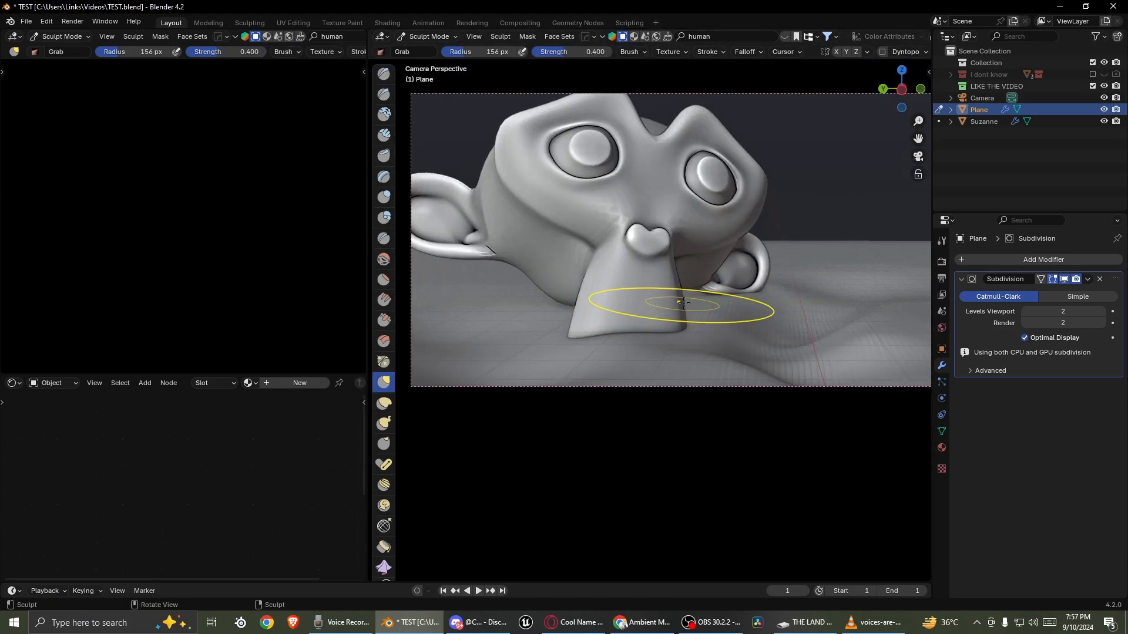
key(f)
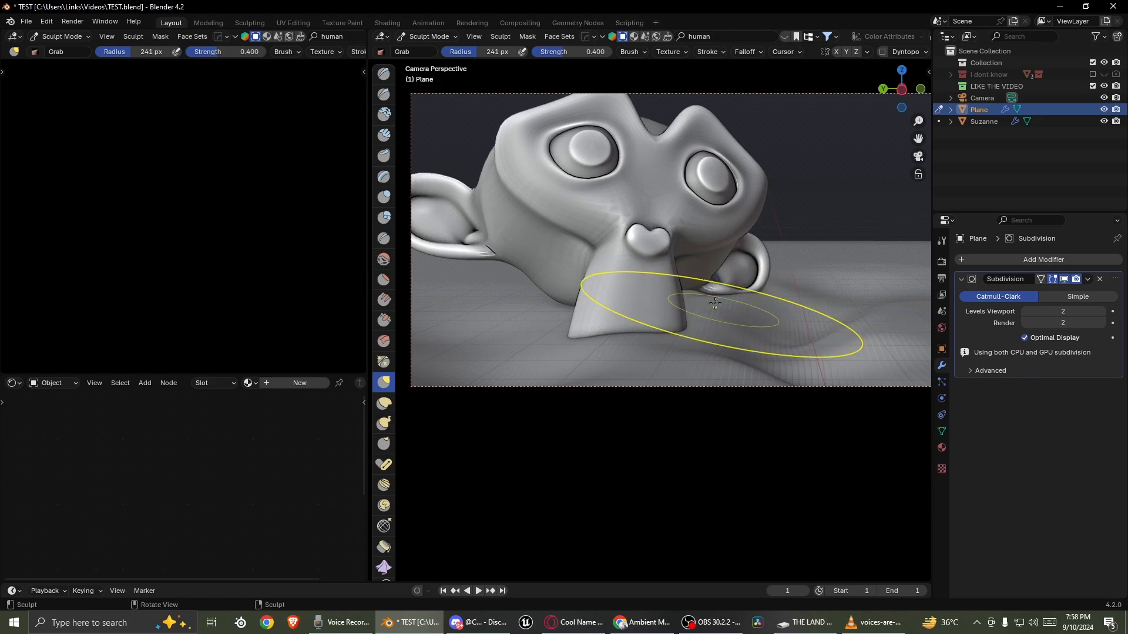
mouse_move(692, 340)
mouse_down()
mouse_move(703, 326)
mouse_move(617, 329)
mouse_move(675, 305)
mouse_move(646, 294)
mouse_move(498, 273)
mouse_move(446, 283)
mouse_move(529, 282)
mouse_up()
- Return to the Draw brush and sculpt the ground around the chin and right ear with inverted strokes
click(384, 74)
mouse_move(640, 294)
ctrl+mouse_down()
mouse_move(598, 276)
mouse_move(623, 294)
ctrl+mouse_up()
mouse_move(690, 322)
ctrl+mouse_down()
mouse_move(611, 329)
mouse_move(678, 353)
mouse_move(848, 229)
mouse_move(749, 282)
mouse_move(758, 278)
ctrl+mouse_up()
- Raise a hill in the ground at the far right of the camera frame and smooth its crest
shift+middle_drag(831, 259, 567, 267)
mouse_move(699, 248)
mouse_down()
mouse_move(869, 268)
mouse_move(733, 262)
mouse_move(822, 276)
mouse_move(748, 231)
mouse_move(727, 269)
mouse_move(823, 271)
mouse_up()
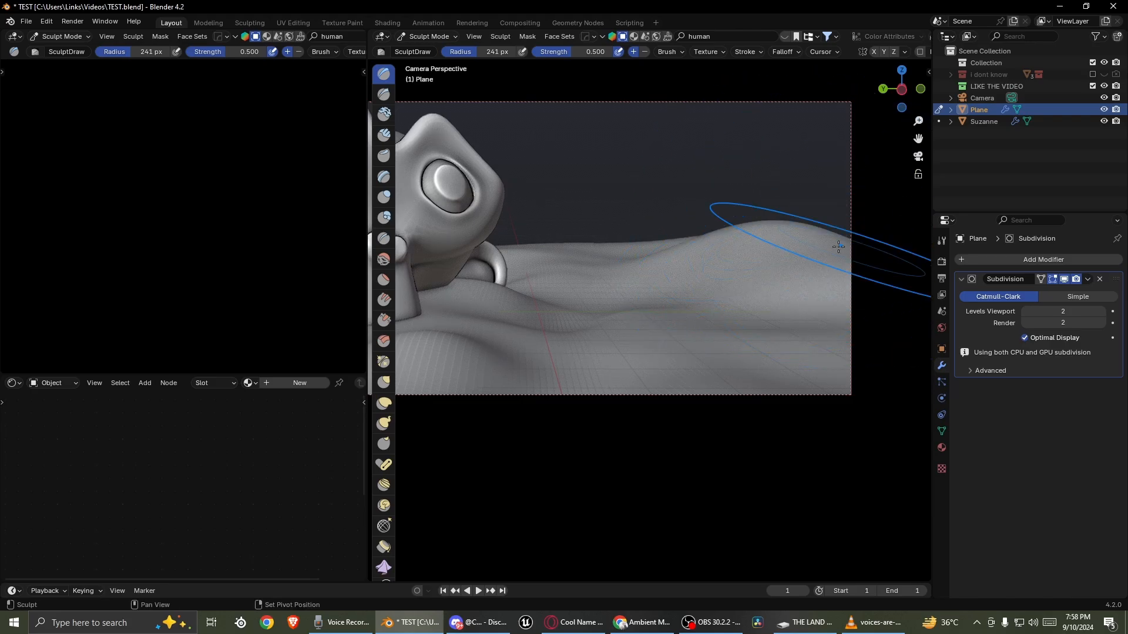
mouse_move(786, 236)
mouse_down()
mouse_move(815, 234)
mouse_move(742, 294)
mouse_move(769, 279)
mouse_up()
mouse_move(741, 231)
shift+mouse_down()
mouse_move(791, 222)
mouse_move(748, 290)
shift+mouse_up()
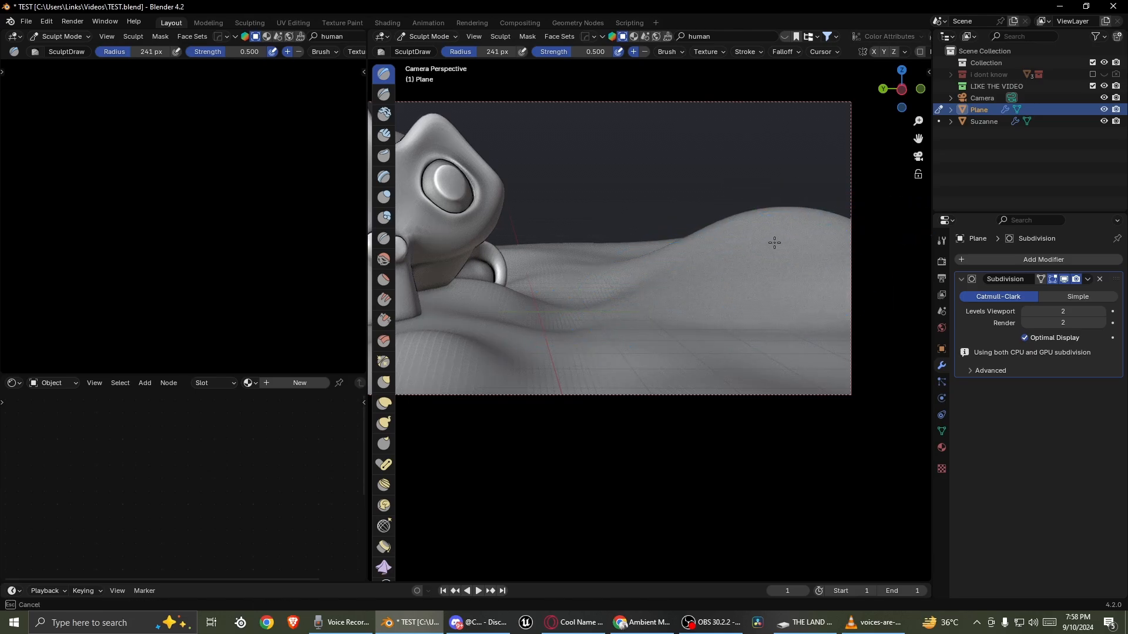
shift+drag(804, 201, 814, 227)
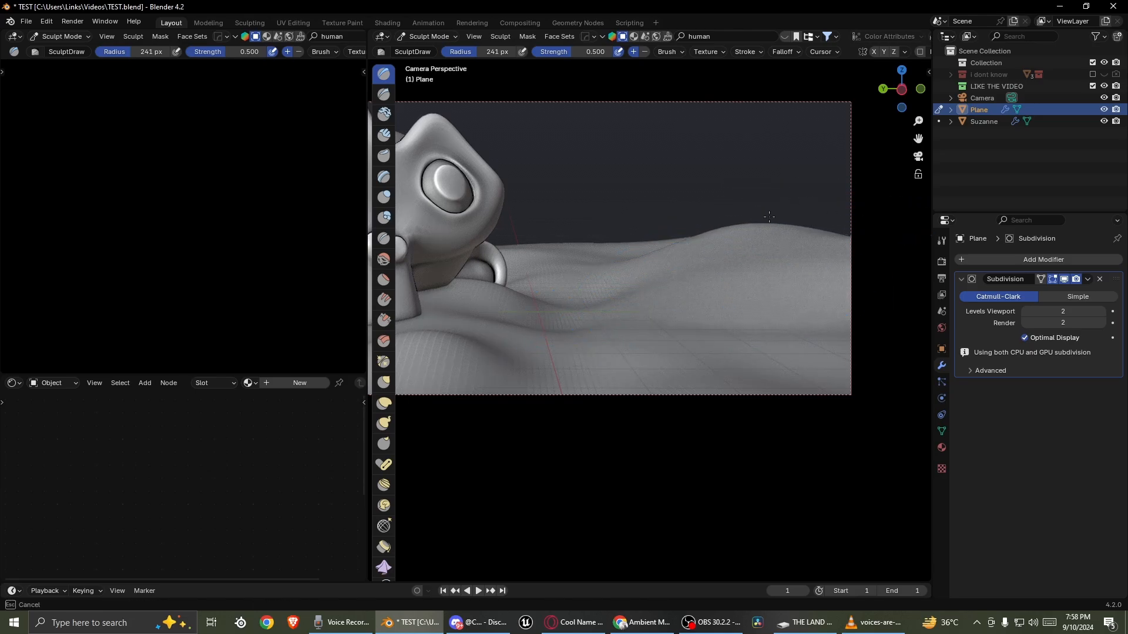
- Raise the distant ground behind the right ear and smooth the mound in front of the chin
shift+middle_drag(728, 237, 867, 243)
mouse_move(746, 256)
mouse_down()
mouse_move(708, 252)
mouse_move(726, 237)
mouse_move(655, 233)
mouse_move(747, 245)
mouse_move(725, 238)
mouse_up()
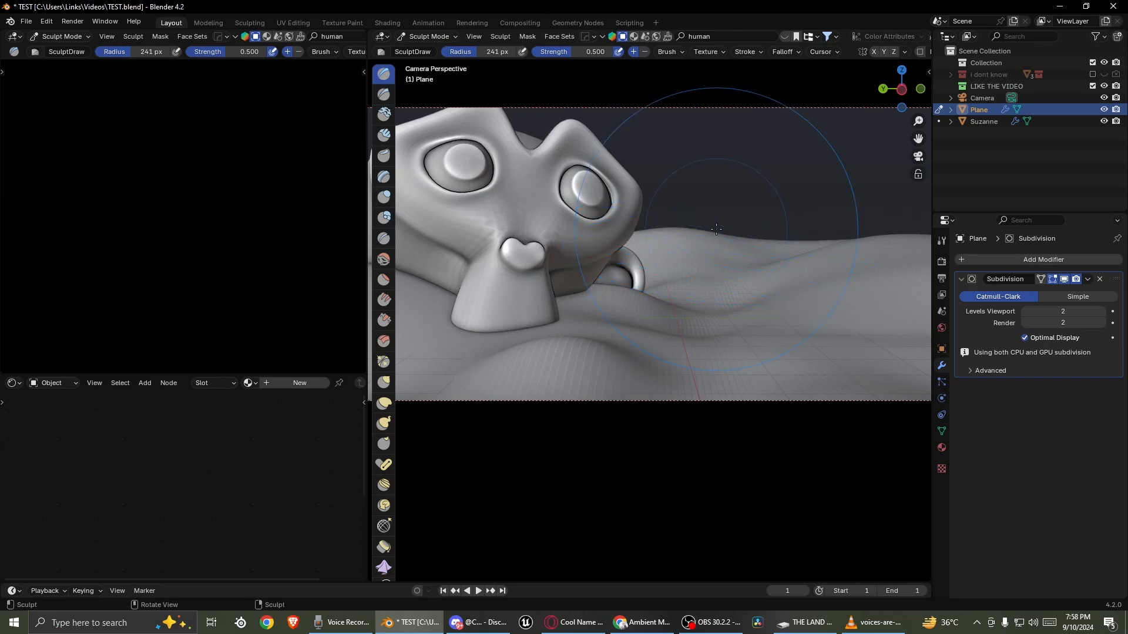
scroll(735, 274, down, 3)
scroll(728, 279, up, 2)
mouse_move(587, 294)
shift+middle_down()
mouse_move(730, 298)
mouse_move(642, 282)
shift+middle_up()
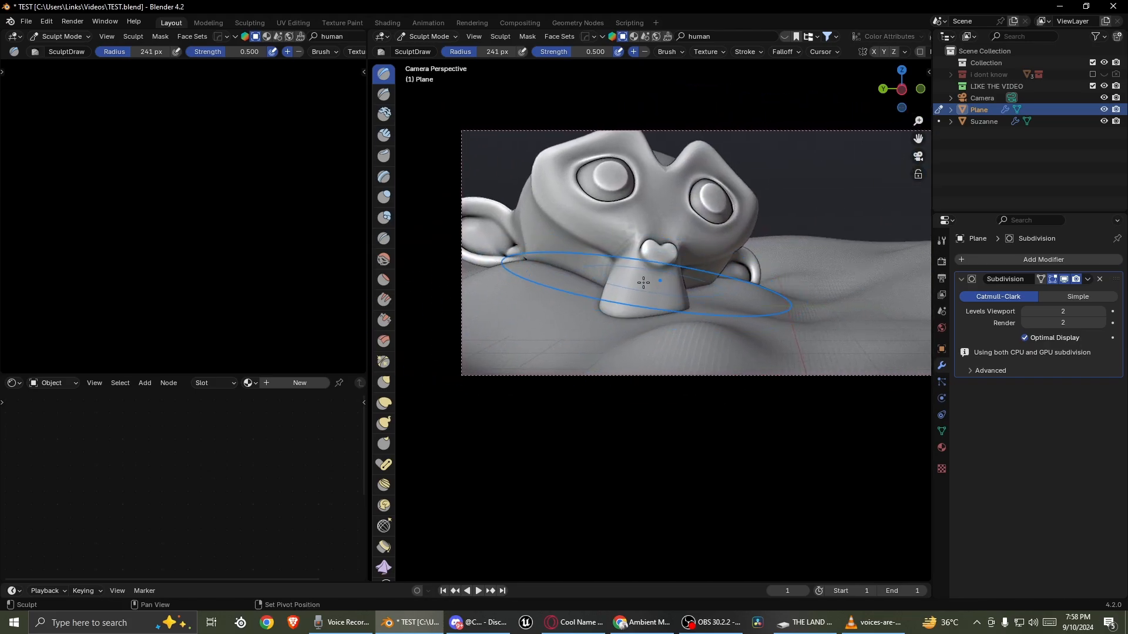
mouse_move(658, 314)
shift+mouse_down()
mouse_move(698, 317)
mouse_move(636, 316)
shift+mouse_up()
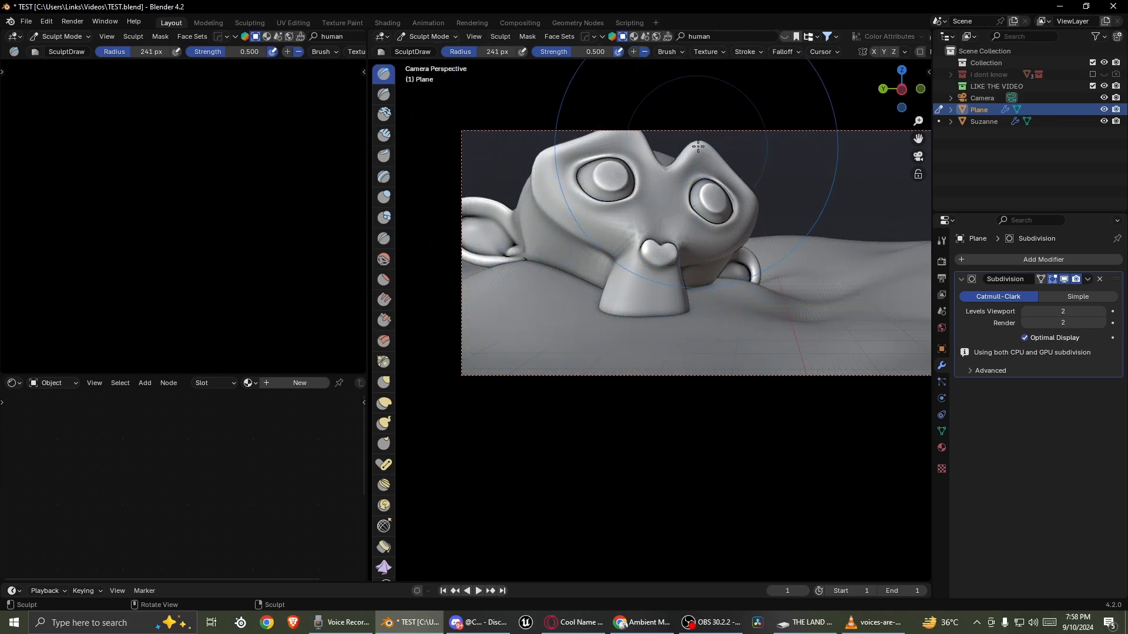
- Reduce the Draw brush radius to 183 px and lower the ground beneath the chin to expose the mouth
key(f)
click(664, 151)
drag(654, 337, 673, 330)
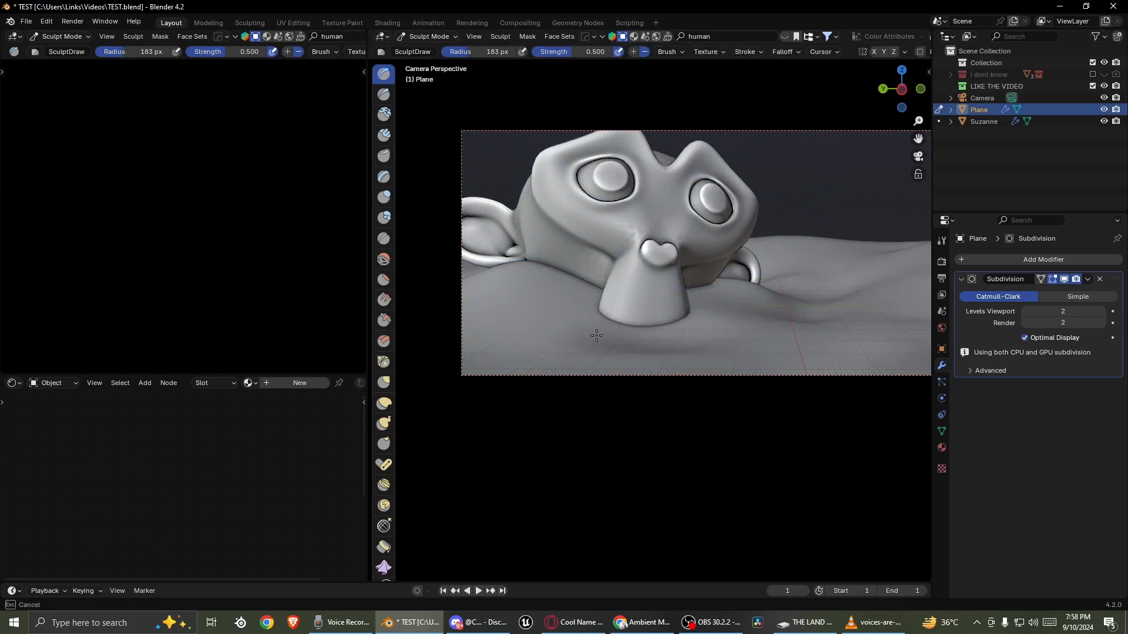
mouse_move(596, 336)
mouse_down()
mouse_move(700, 365)
mouse_move(705, 346)
mouse_up()
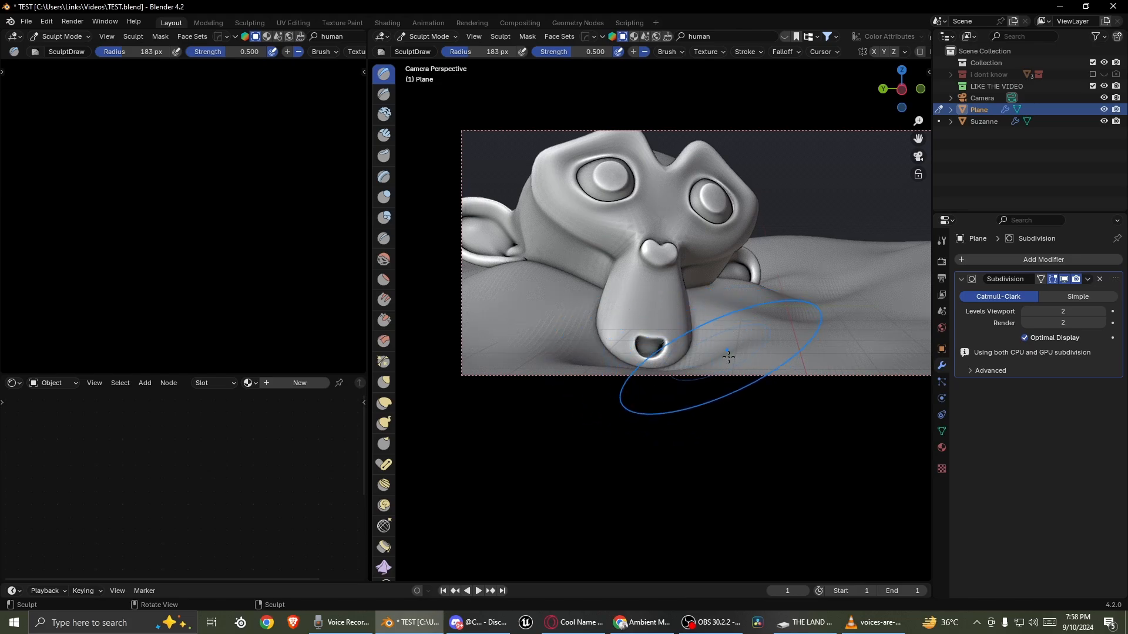
shift+middle_drag(737, 352, 644, 355)
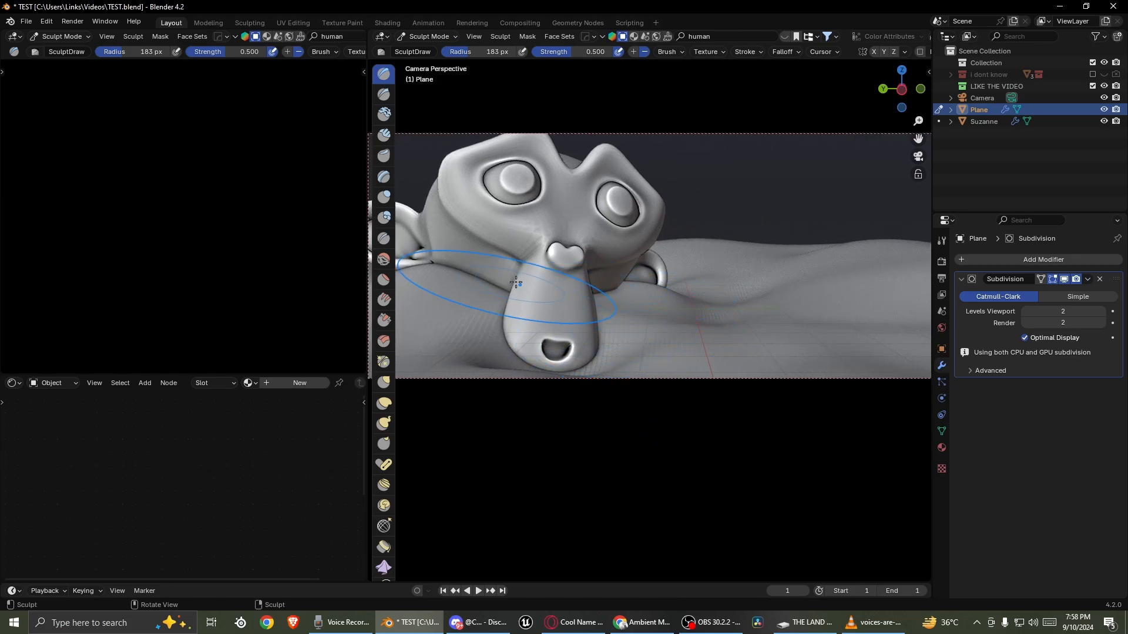
- Set the Draw brush radius to 67 px and build up the ground along the sides of the chin and jaw
shift+middle_drag(516, 282, 574, 283)
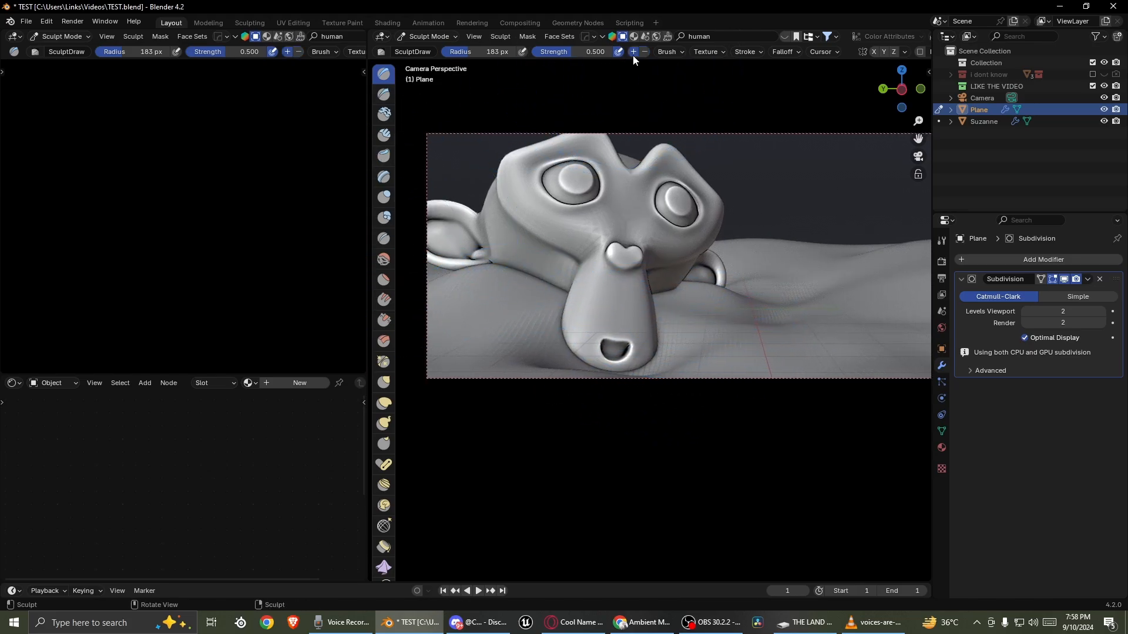
key(f)
click(631, 281)
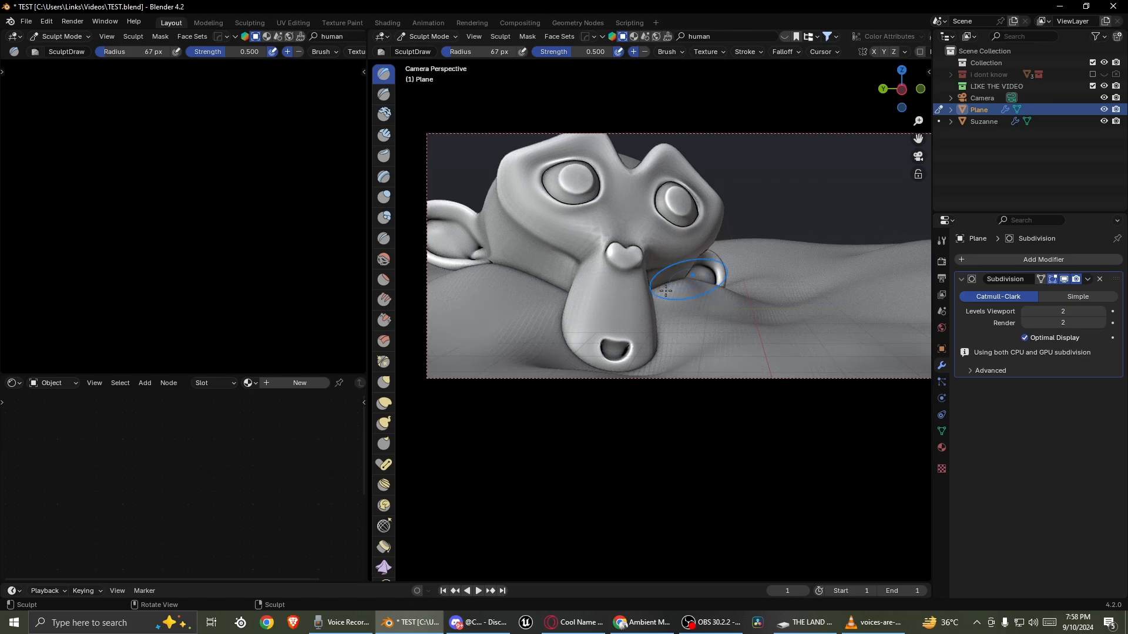
drag(666, 291, 645, 360)
mouse_move(557, 293)
mouse_down()
mouse_move(561, 332)
mouse_move(555, 290)
mouse_move(571, 283)
mouse_up()
drag(470, 270, 540, 281)
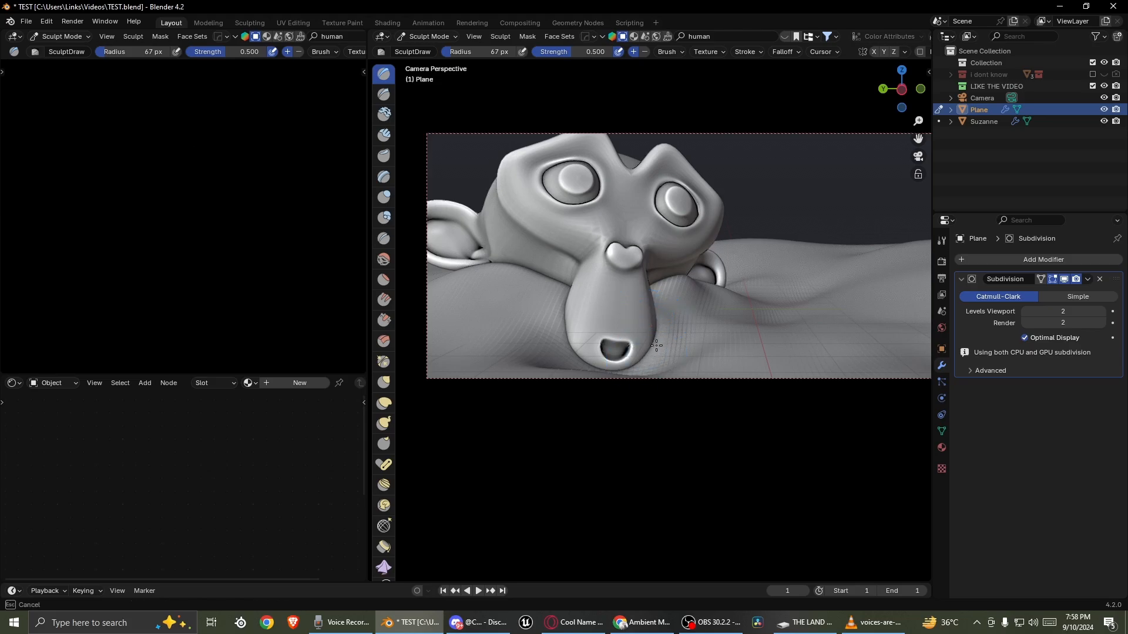
- Sculpt fine ridges across the distant ground from the right ear toward the right side of the frame
scroll(707, 245, up, 6)
shift+middle_drag(704, 274, 464, 314)
scroll(728, 302, up, 3)
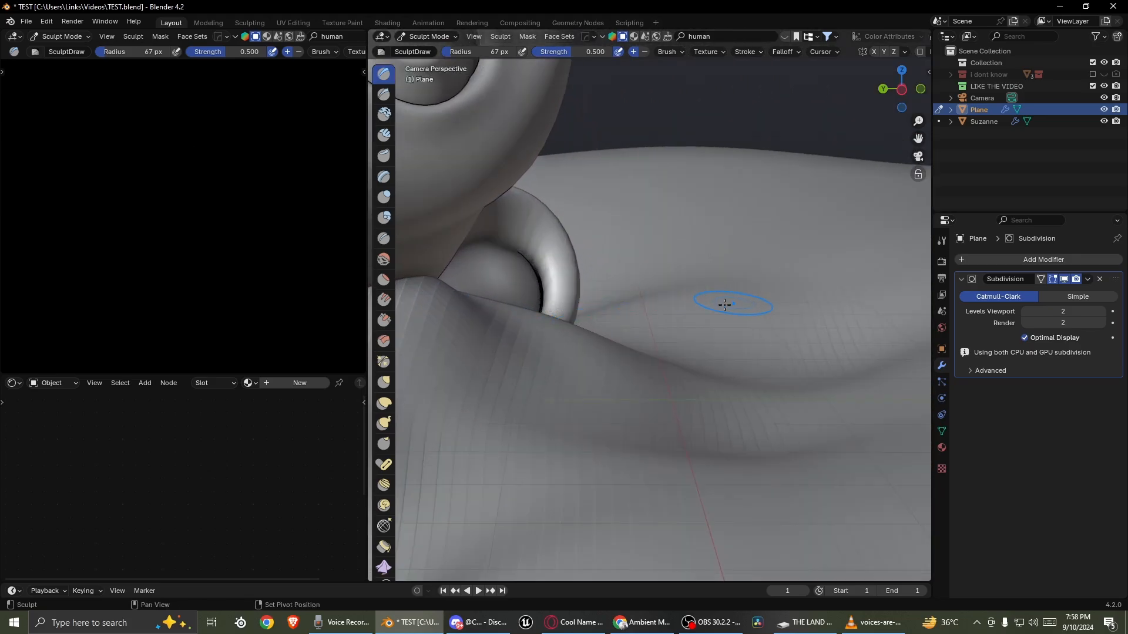
shift+middle_drag(733, 305, 707, 311)
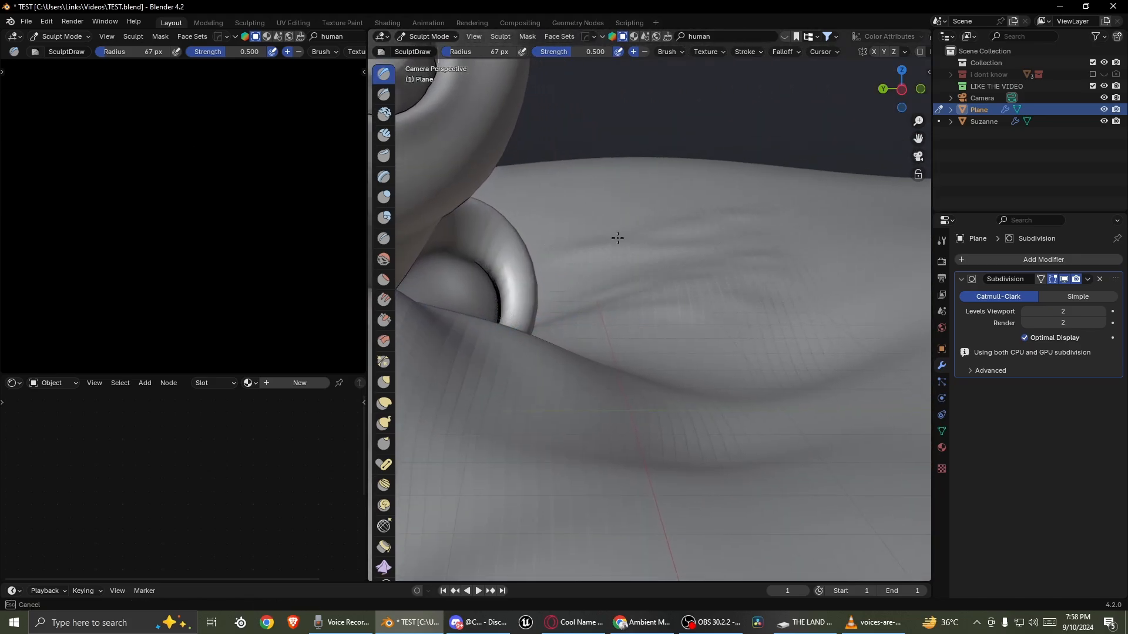
drag(617, 237, 736, 196)
scroll(736, 247, down, 3)
shift+middle_drag(734, 270, 613, 275)
mouse_move(612, 276)
mouse_down()
mouse_move(481, 258)
mouse_move(822, 218)
mouse_up()
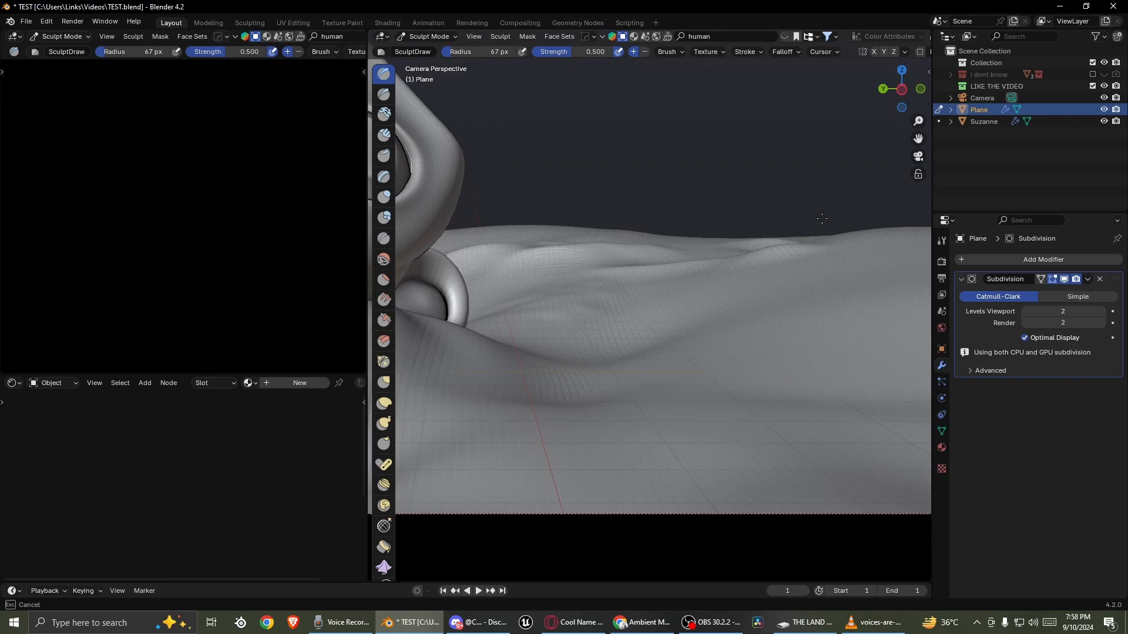
mouse_move(693, 279)
mouse_down()
mouse_move(859, 259)
mouse_move(720, 375)
mouse_move(853, 387)
mouse_up()
- Extend the fine ridges across the middle and foreground of the ground to the right of the head
scroll(661, 376, down, 2)
shift+middle_drag(657, 376, 796, 357)
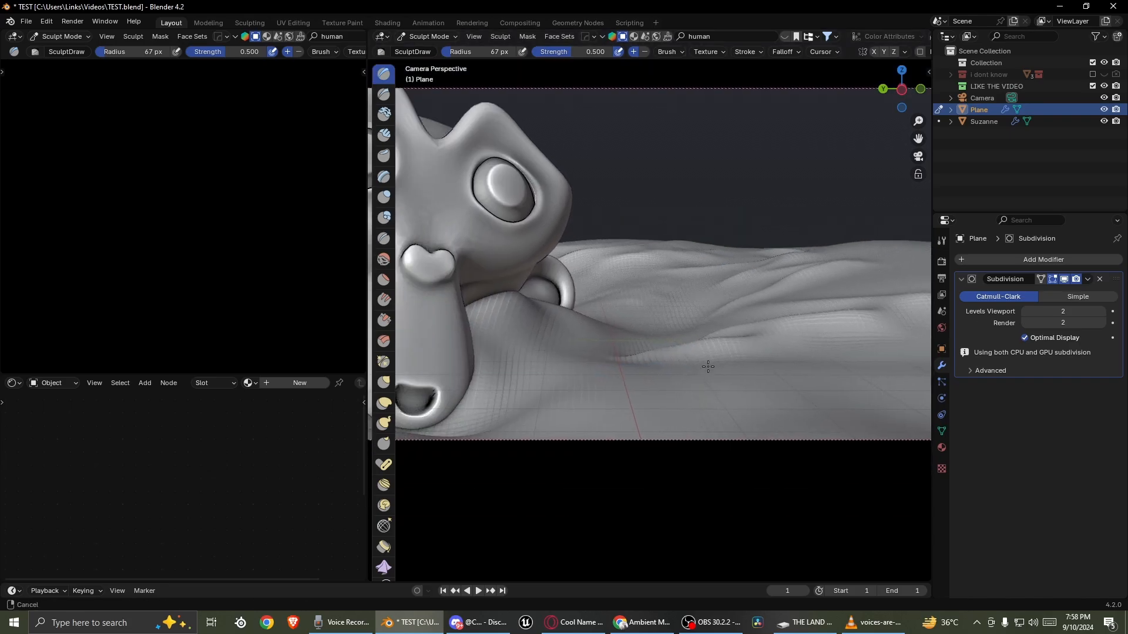
drag(758, 376, 908, 393)
shift+middle_drag(869, 376, 730, 391)
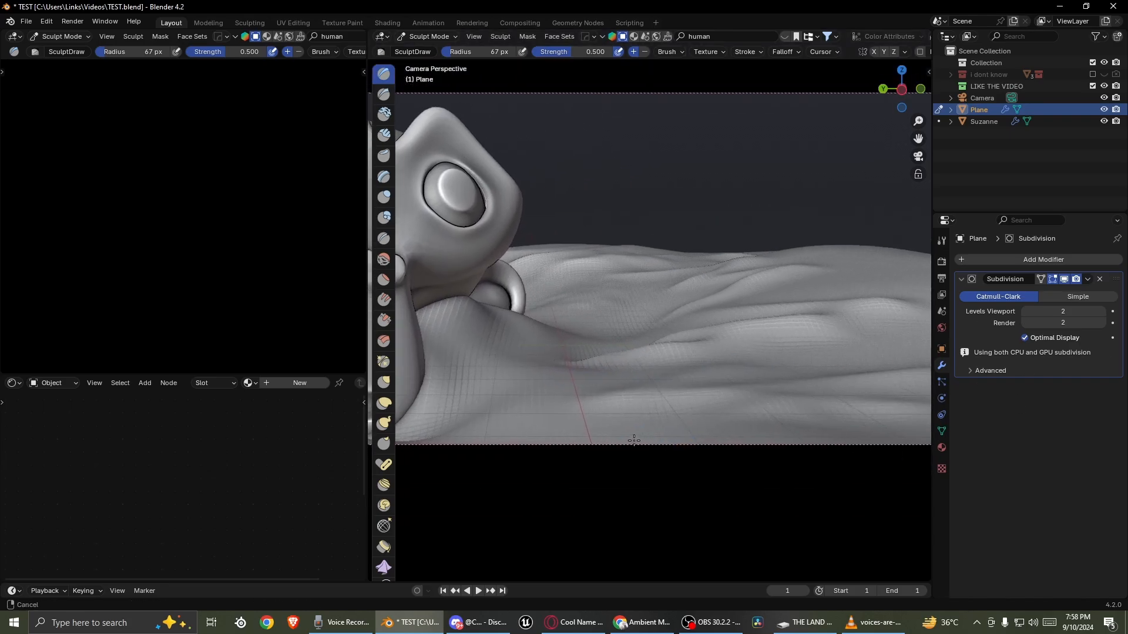
scroll(675, 420, down, 3)
drag(579, 401, 762, 400)
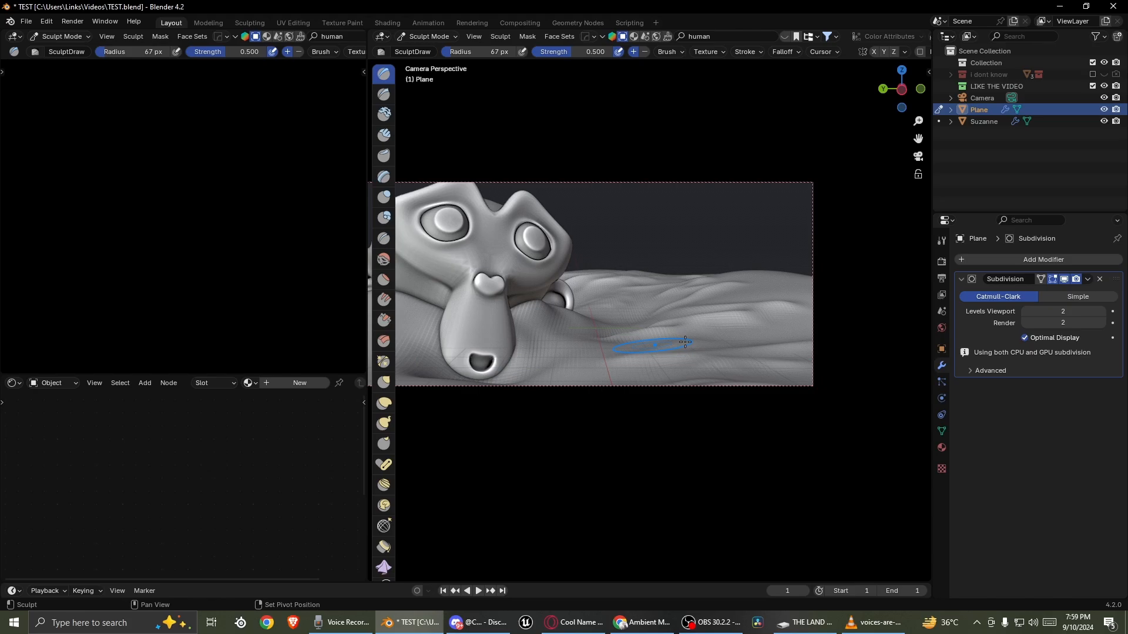
- Build up the ground over the monkey's mouth and shape folds below the chin and along the left foreground
shift+middle_drag(685, 341, 852, 327)
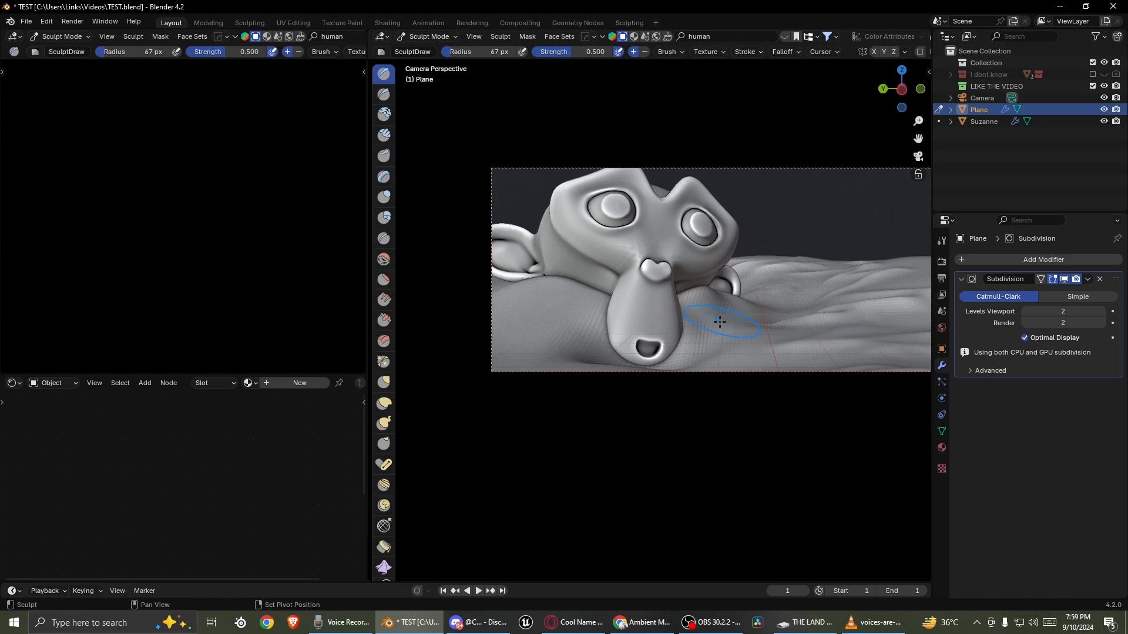
mouse_move(687, 337)
mouse_down()
mouse_move(471, 371)
mouse_move(505, 312)
mouse_move(611, 297)
mouse_up()
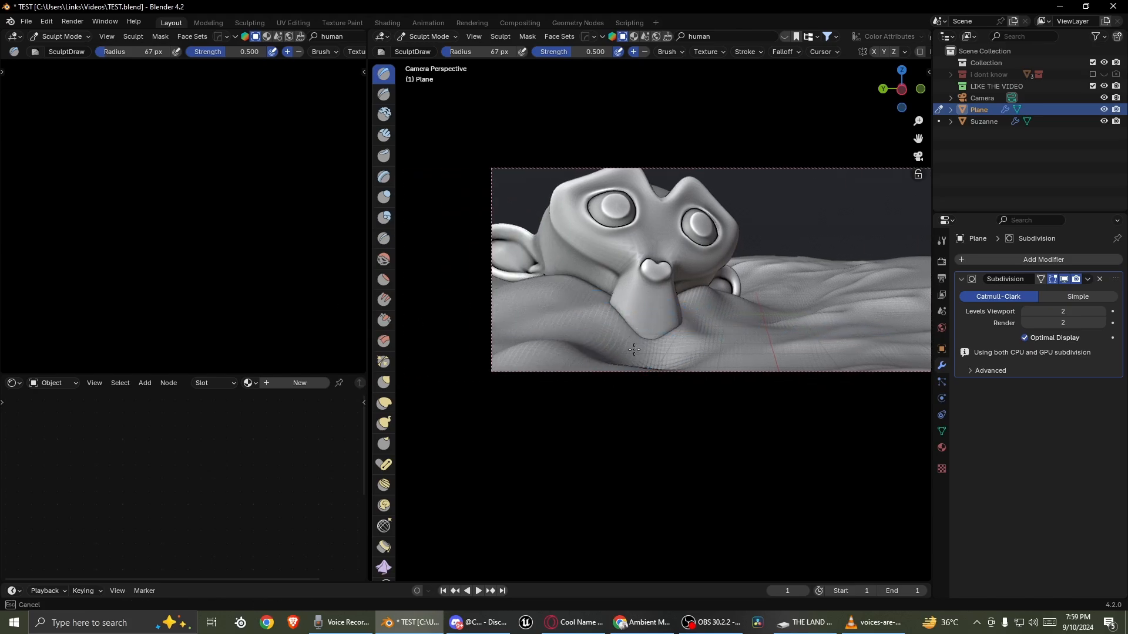
scroll(646, 311, up, 3)
shift+middle_drag(651, 329, 606, 308)
scroll(608, 305, up, 2)
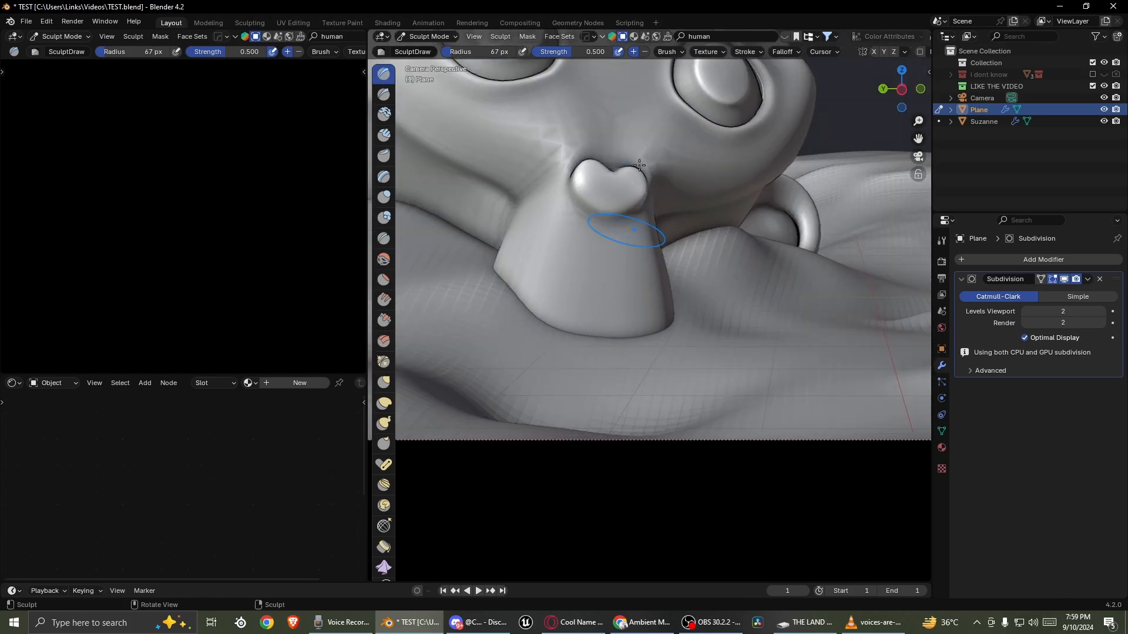
mouse_move(542, 347)
mouse_down()
mouse_move(652, 345)
mouse_move(579, 372)
mouse_move(611, 351)
mouse_move(621, 357)
mouse_up()
scroll(605, 341, down, 4)
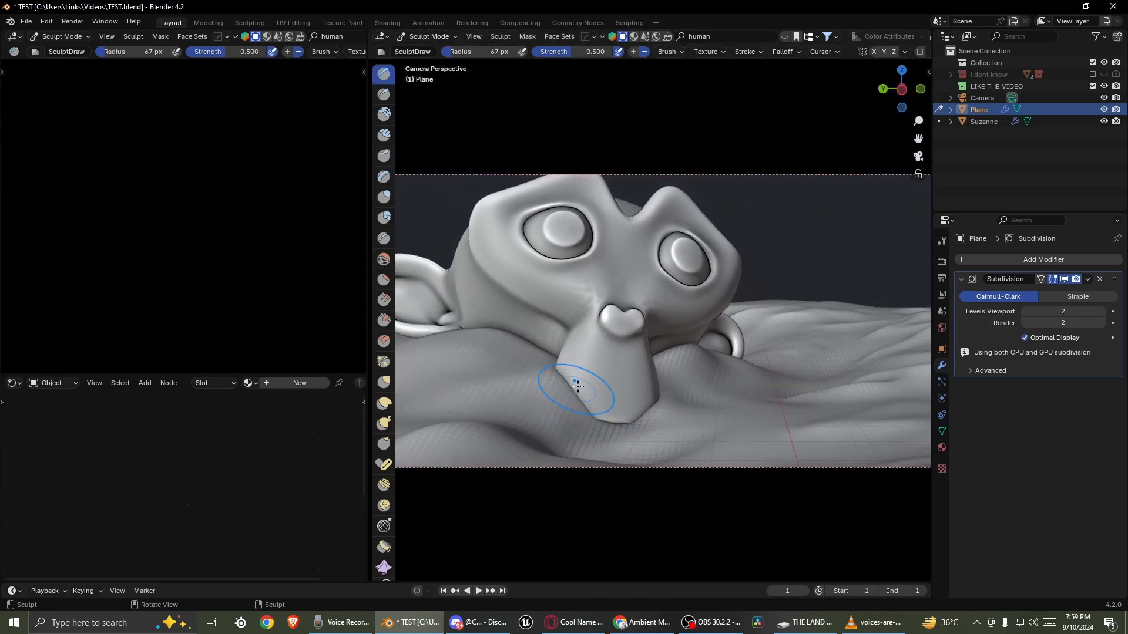
scroll(591, 221, up, 1)
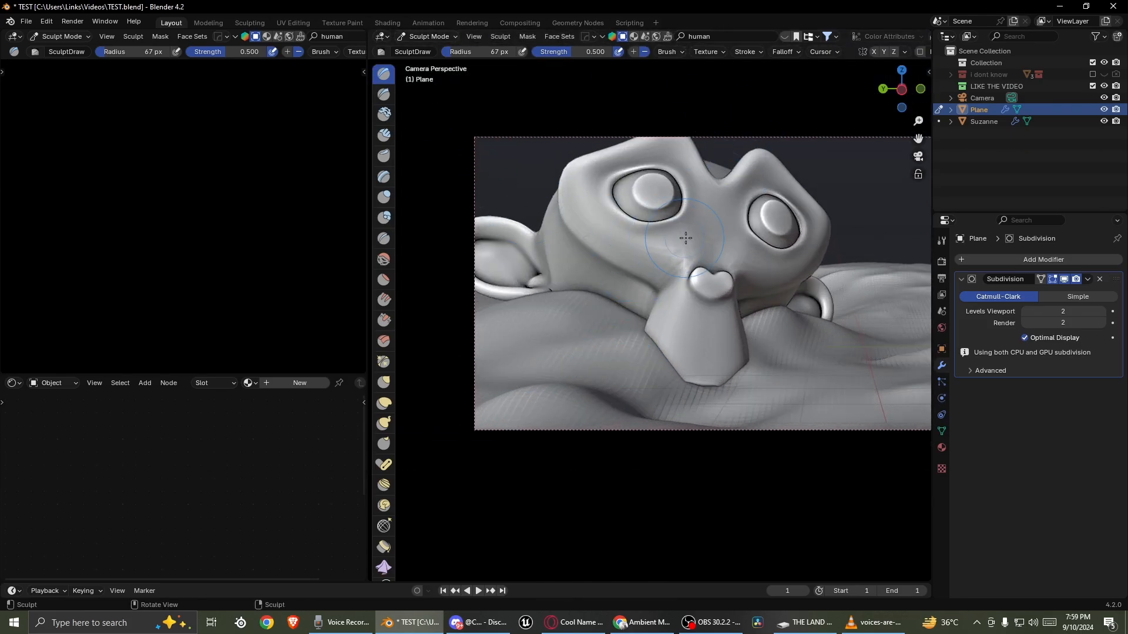
- Leave sculpting on the ground, select the monkey head and switch it to Sculpt Mode
key(Tab)
click(613, 179)
click(640, 206)
key(Tab)
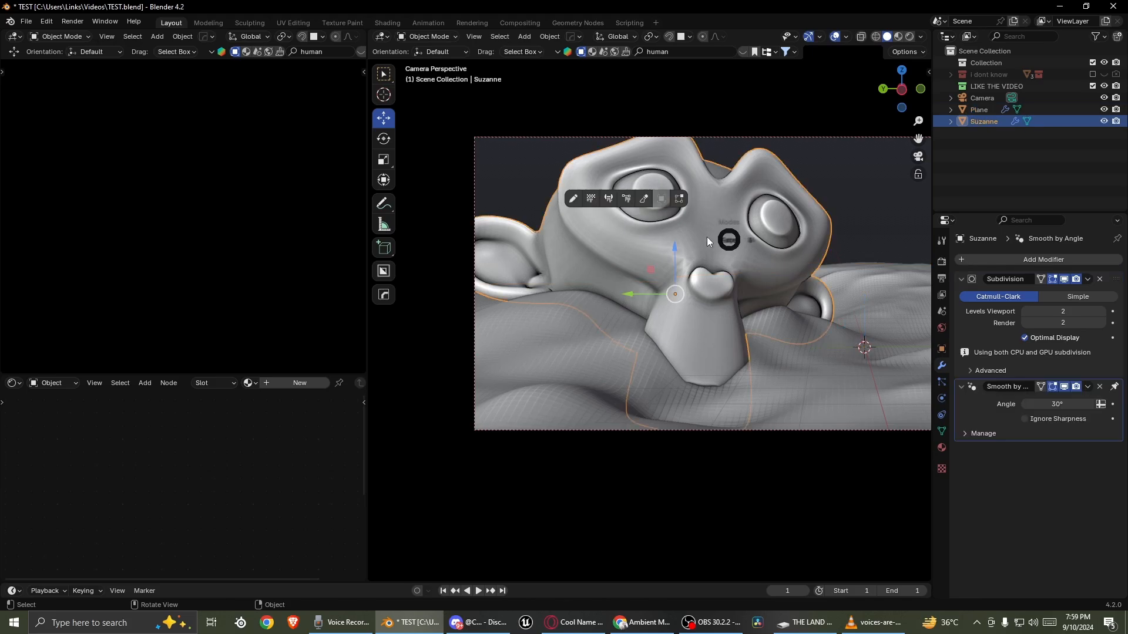
click(645, 201)
- Reshape the monkey head above the nose and around the right eye with the Draw brush
scroll(577, 181, up, 1)
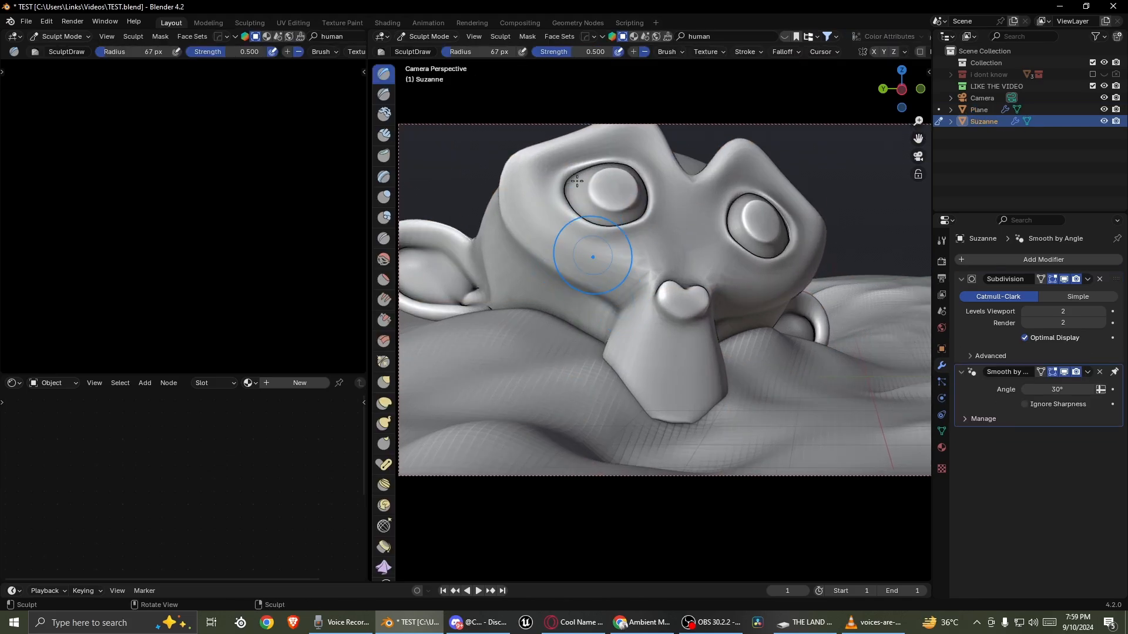
drag(678, 267, 699, 264)
mouse_move(729, 228)
mouse_down()
mouse_move(778, 169)
mouse_move(746, 159)
mouse_up()
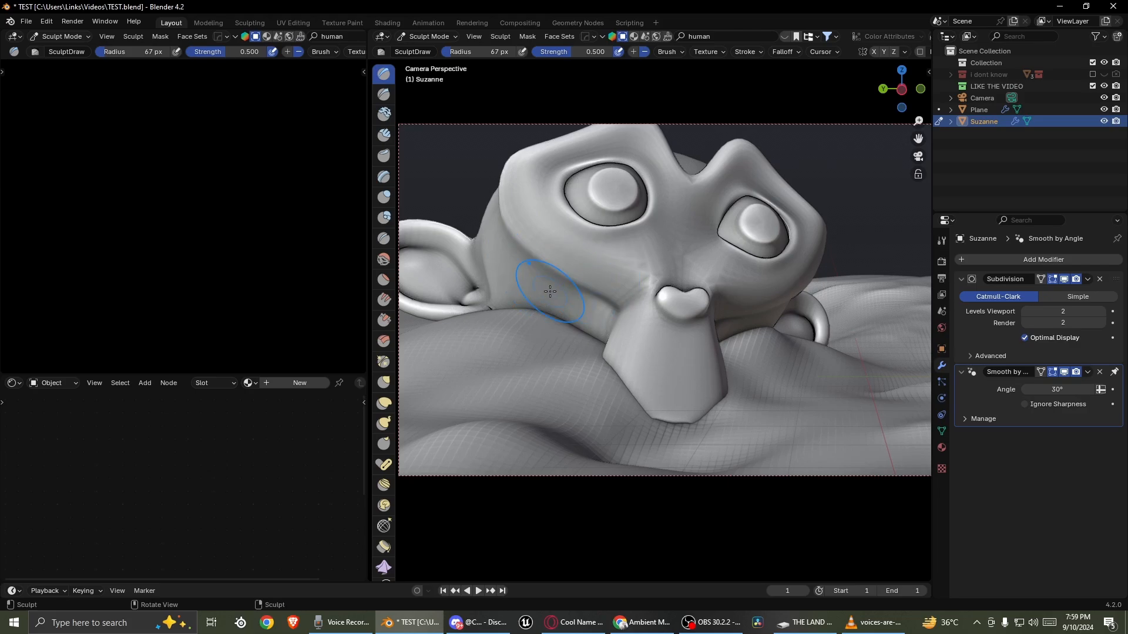
- Try reshaping the monkey's face with the Draw brush and flattening its left eye with the Multi-plane Scrape brush
mouse_move(550, 292)
mouse_down()
mouse_move(506, 267)
mouse_move(724, 405)
mouse_up()
click(384, 341)
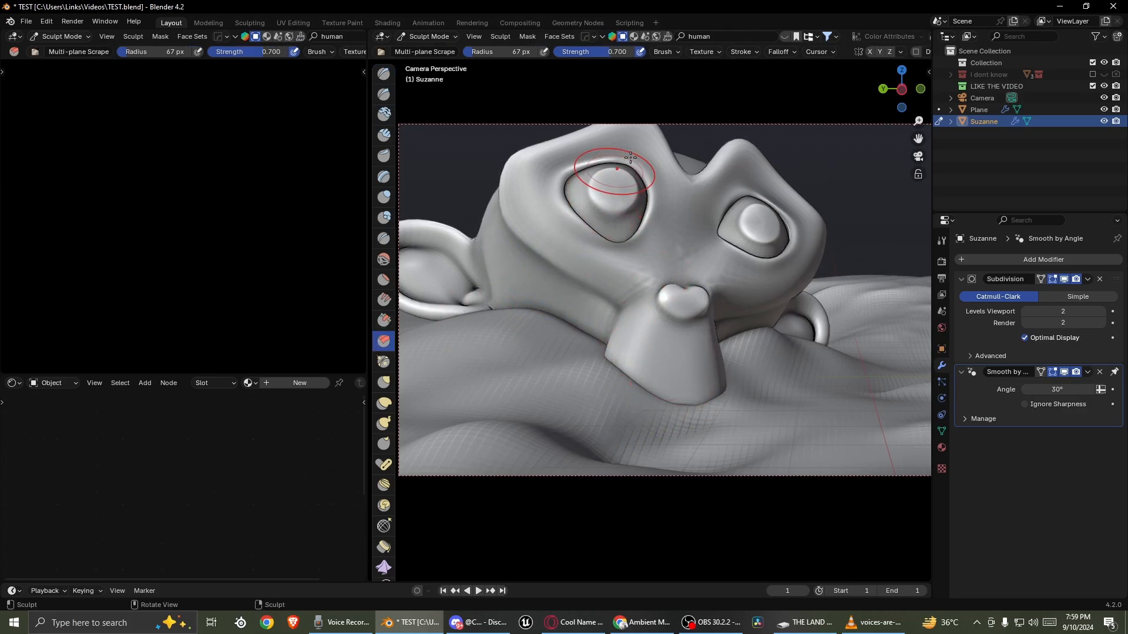
drag(604, 176, 523, 195)
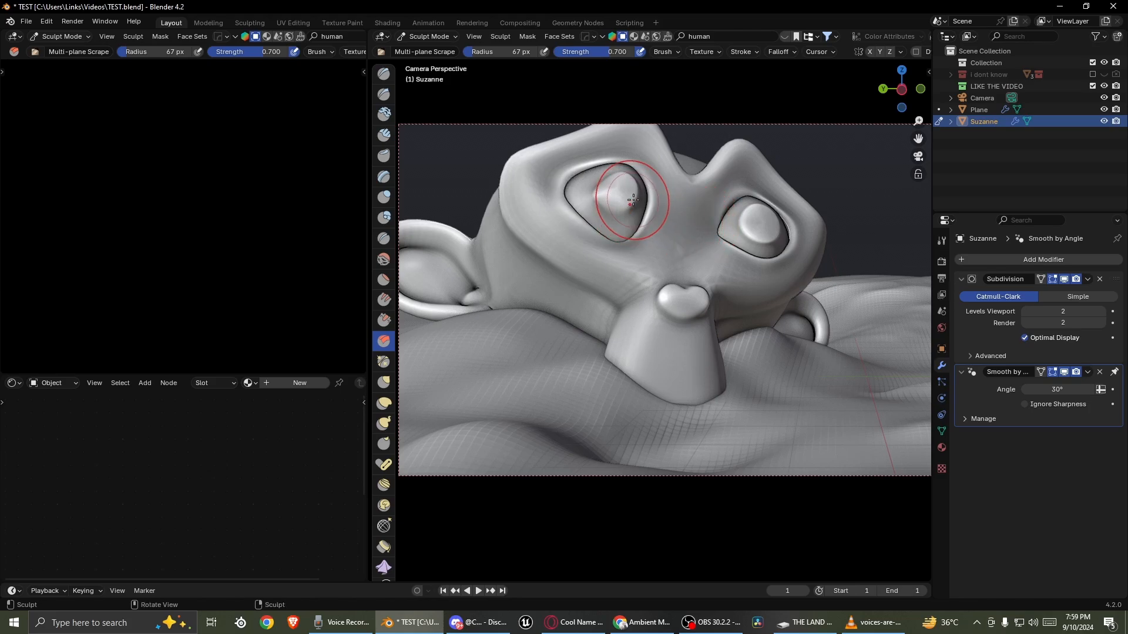
mouse_move(627, 196)
mouse_down()
mouse_move(608, 193)
mouse_move(616, 210)
mouse_up()
scroll(673, 222, down, 3)
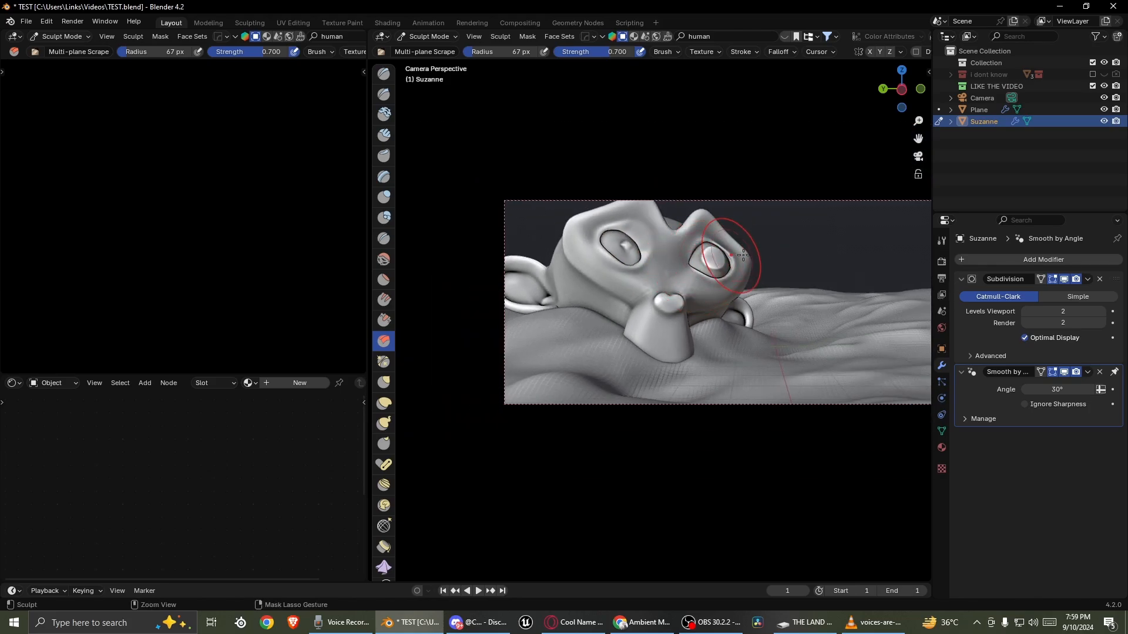
scroll(681, 255, up, 2)
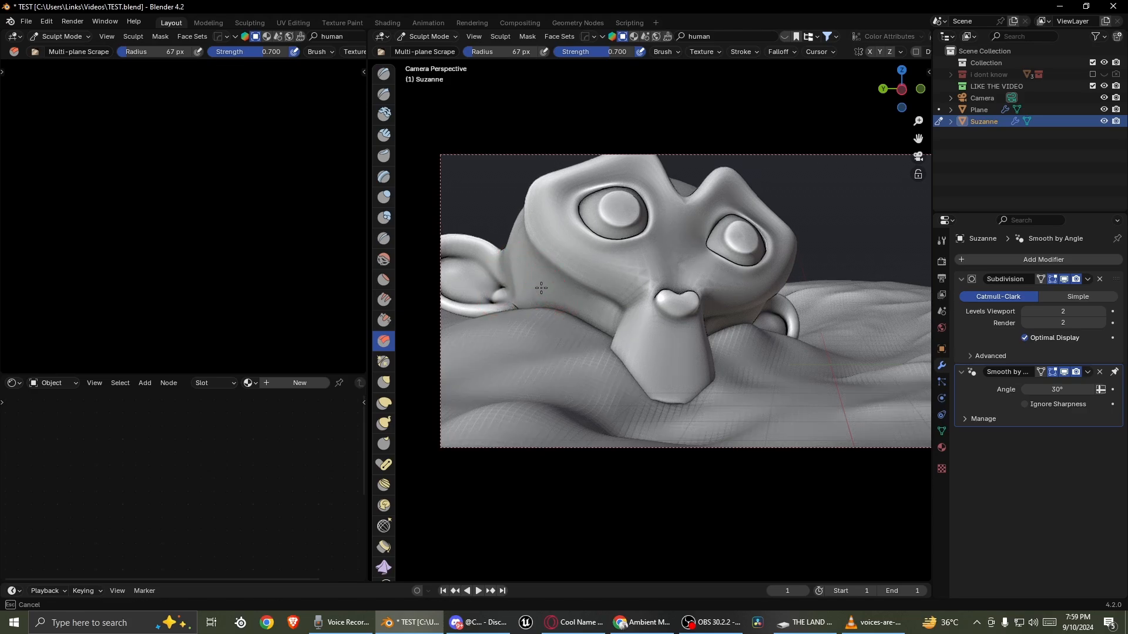
- Apply the Subdivision modifier on the monkey head and scrape its mouth and chin with the Multi-plane Scrape brush
key(ctrl+a)
mouse_move(662, 294)
mouse_down()
mouse_move(649, 282)
mouse_move(714, 282)
mouse_up()
drag(635, 312, 684, 388)
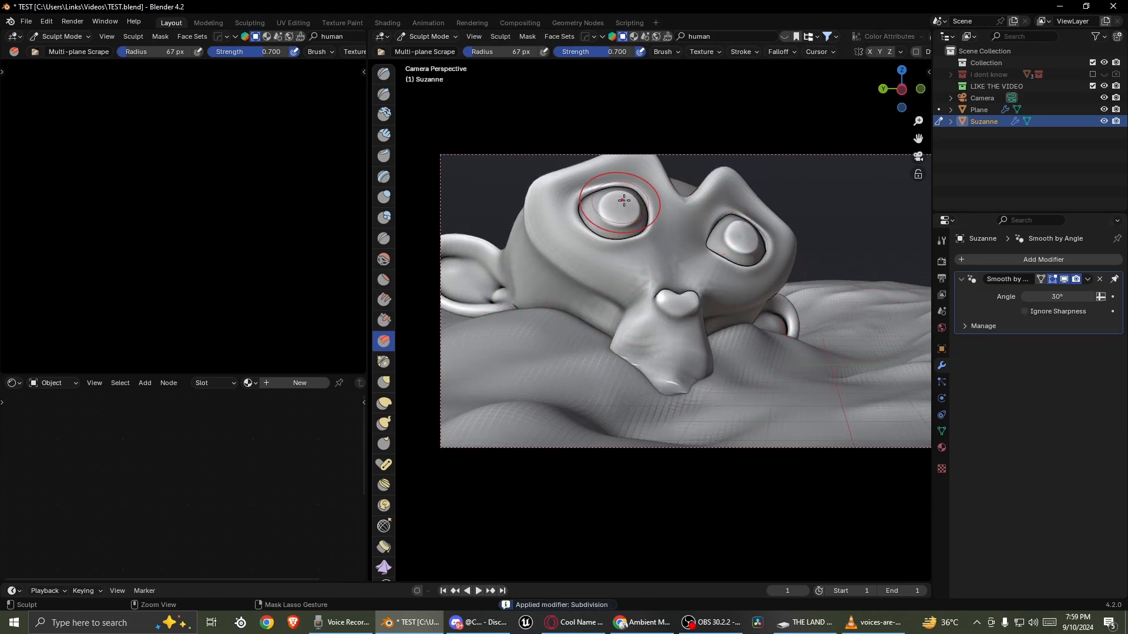
- Scrape the monkey's brow, cheek and the area around its right-hand eye with the Multi-plane Scrape brush
drag(639, 191, 694, 201)
drag(727, 185, 750, 222)
drag(590, 247, 650, 270)
drag(534, 284, 601, 361)
drag(524, 248, 570, 281)
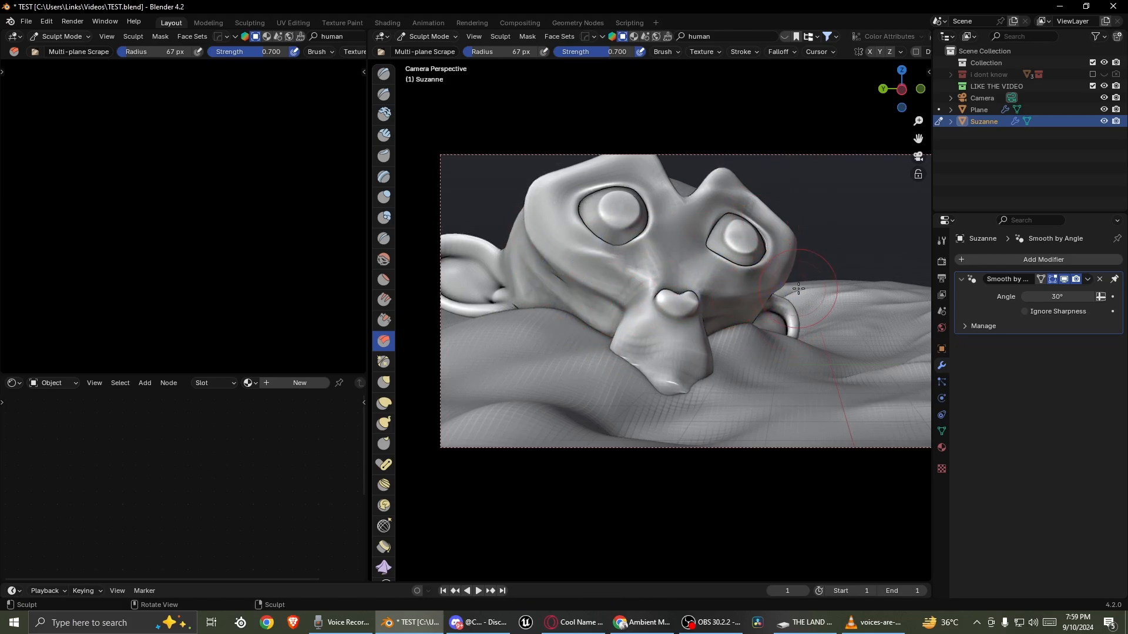
mouse_move(786, 272)
mouse_down()
mouse_move(788, 226)
mouse_move(739, 233)
mouse_move(747, 226)
mouse_up()
scroll(524, 305, down, 3)
scroll(622, 264, up, 2)
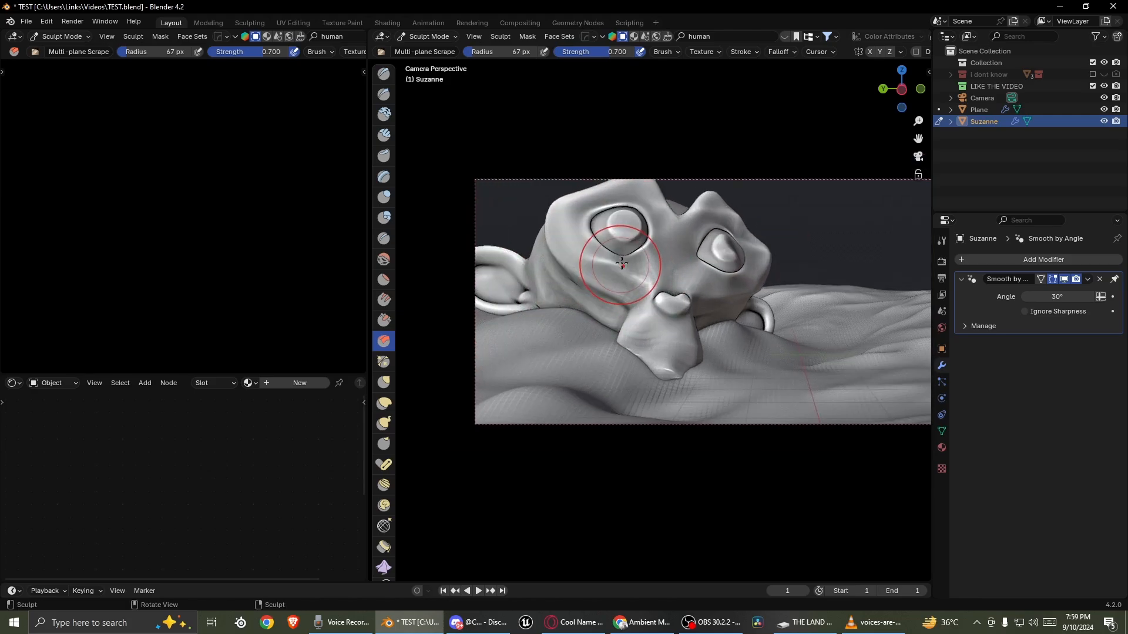
scroll(622, 264, up, 1)
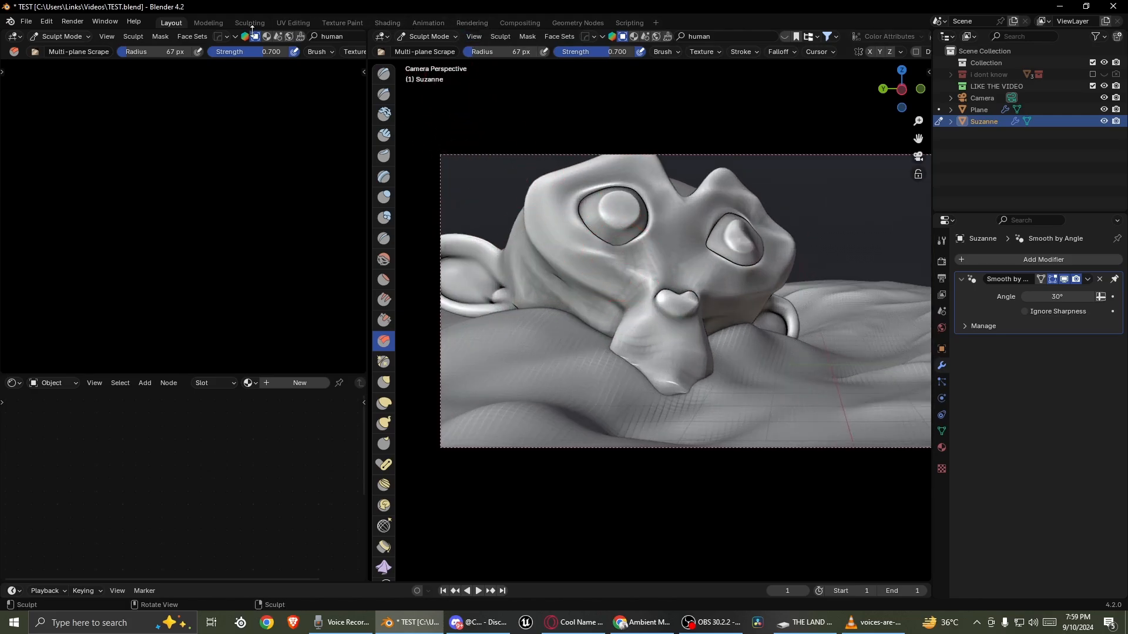
- Switch the monkey head back to Object Mode, select the ground plane and save the file
scroll(580, 302, down, 2)
key(ctrl+Tab)
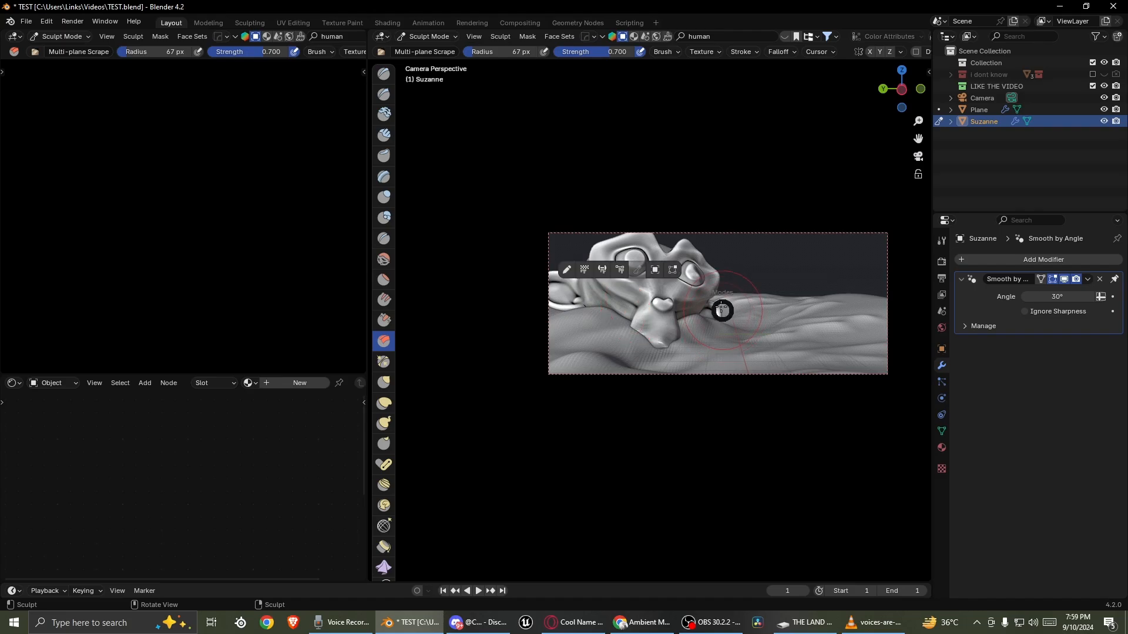
click(655, 271)
middle_drag(655, 270, 707, 242)
click(714, 252)
key(ctrl+s)
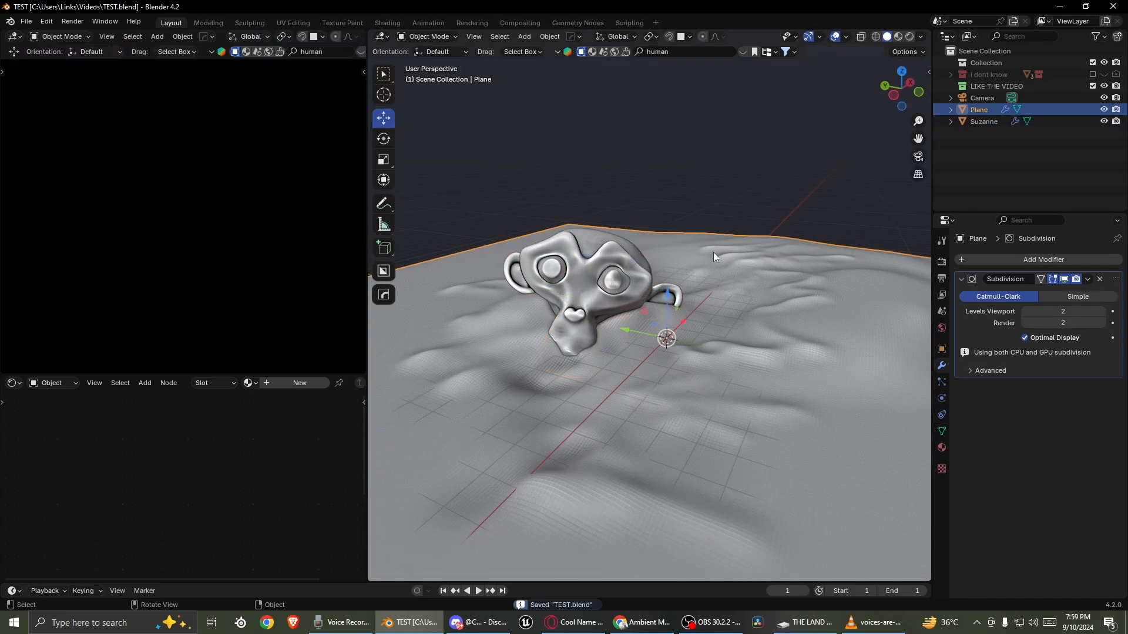
- Apply Shade Auto Smooth to the ground plane and to the monkey head
scroll(584, 339, up, 3)
middle_drag(584, 338, 556, 323)
right_click(652, 358)
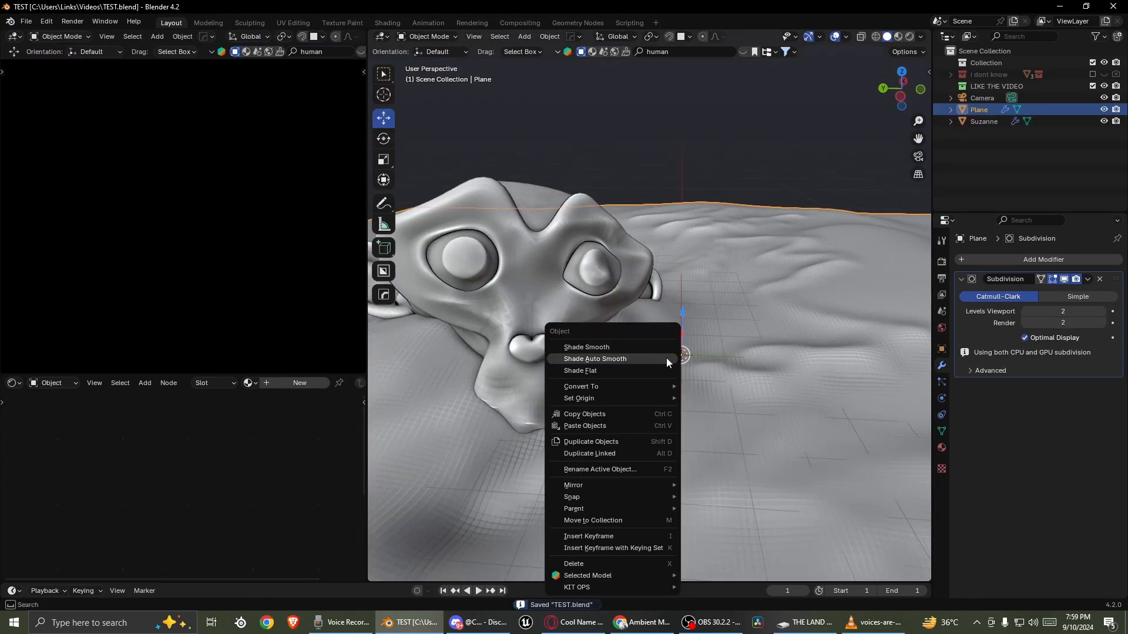
click(667, 358)
click(551, 298)
right_click(551, 298)
click(551, 298)
scroll(675, 303, up, 2)
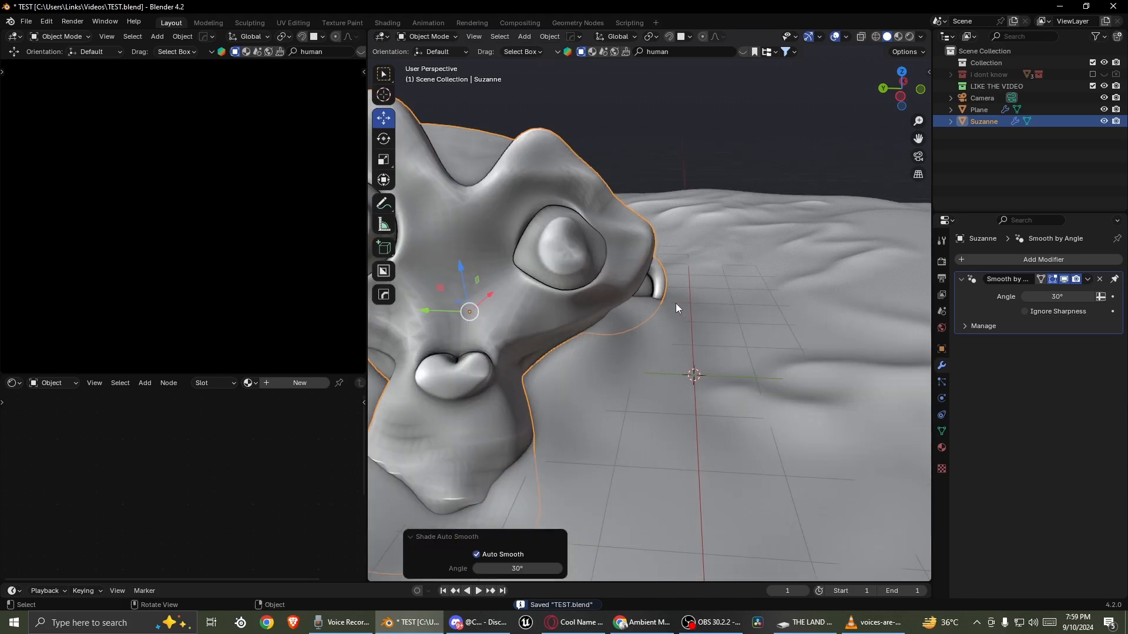
- Add a Subdivision modifier with level 2 to the monkey head
scroll(679, 307, down, 4)
key(q)
mouse_move(685, 312)
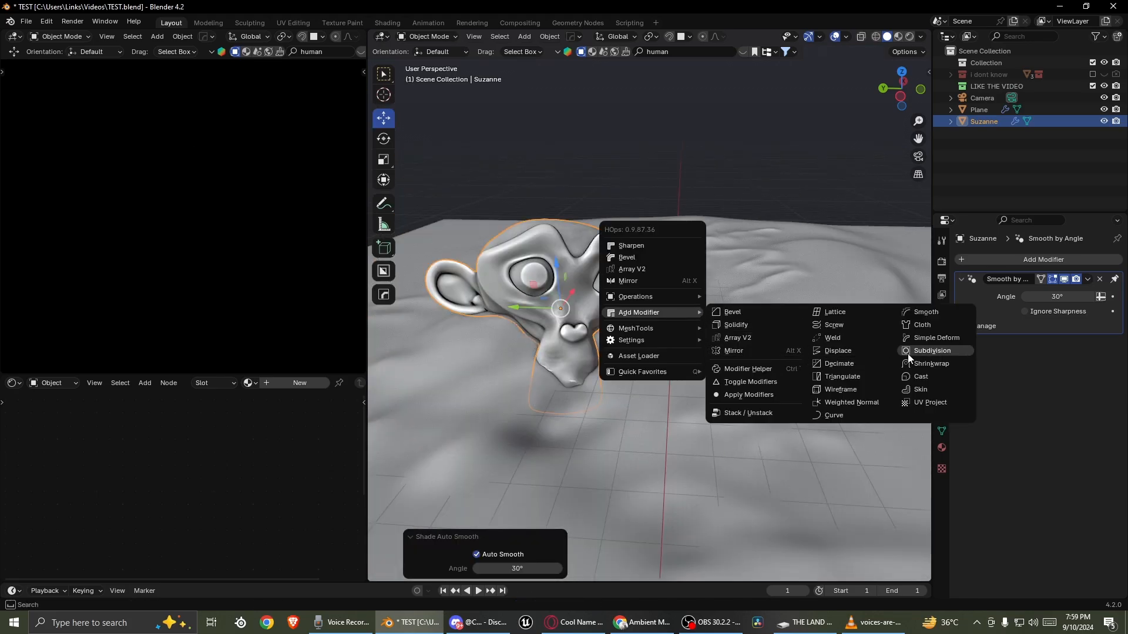
click(933, 350)
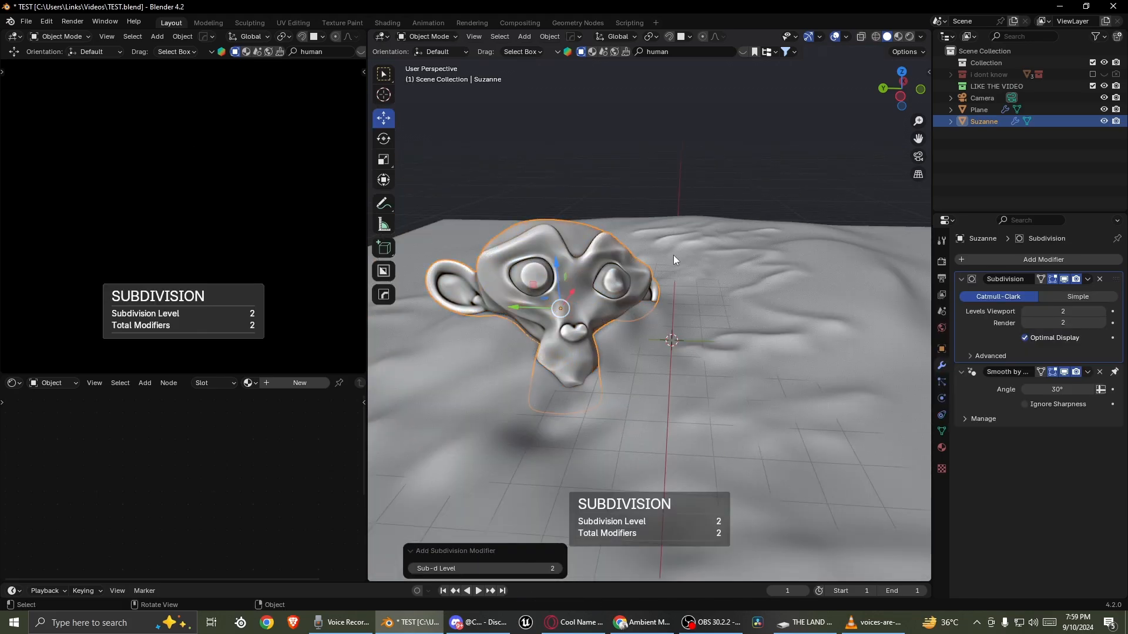
scroll(673, 259, up, 2)
middle_drag(616, 275, 577, 287)
scroll(577, 287, down, 2)
- Dismiss the Clock alarm and return to the camera view
click(1060, 581)
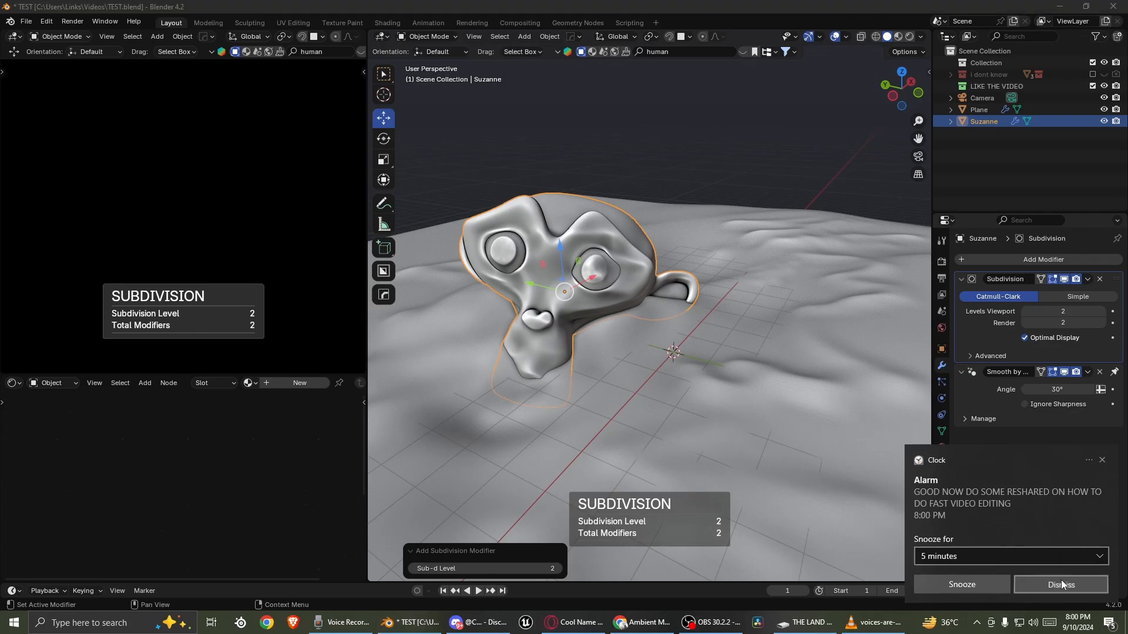
scroll(643, 368, up, 2)
scroll(682, 361, up, 1)
mouse_move(643, 368)
middle_down()
mouse_move(682, 361)
mouse_move(643, 367)
middle_up()
scroll(682, 361, down, 3)
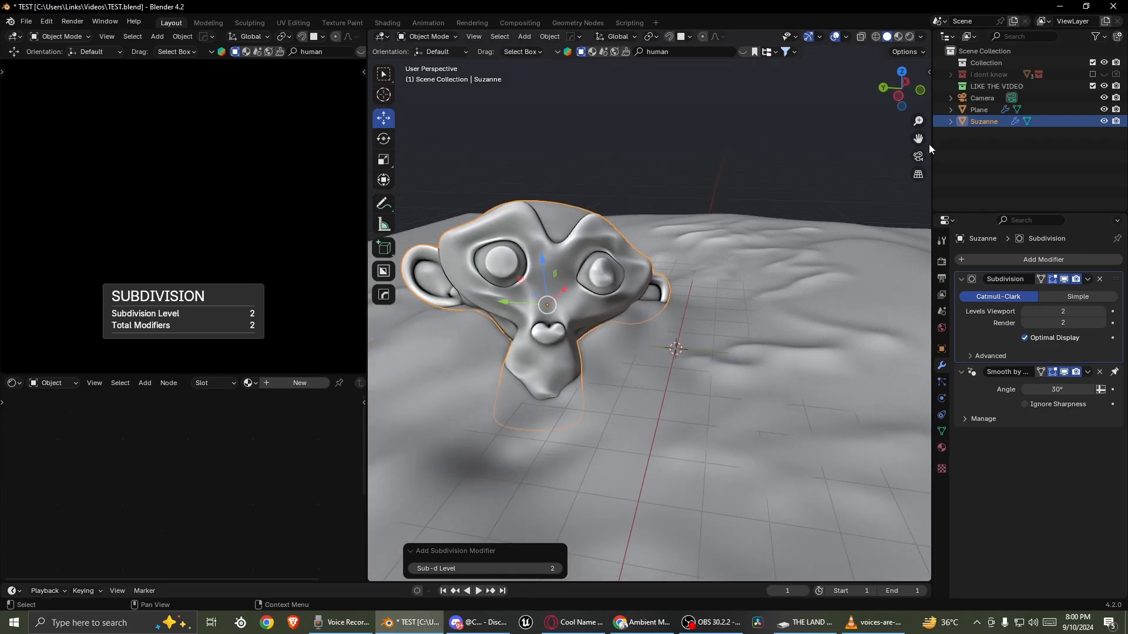
click(918, 156)
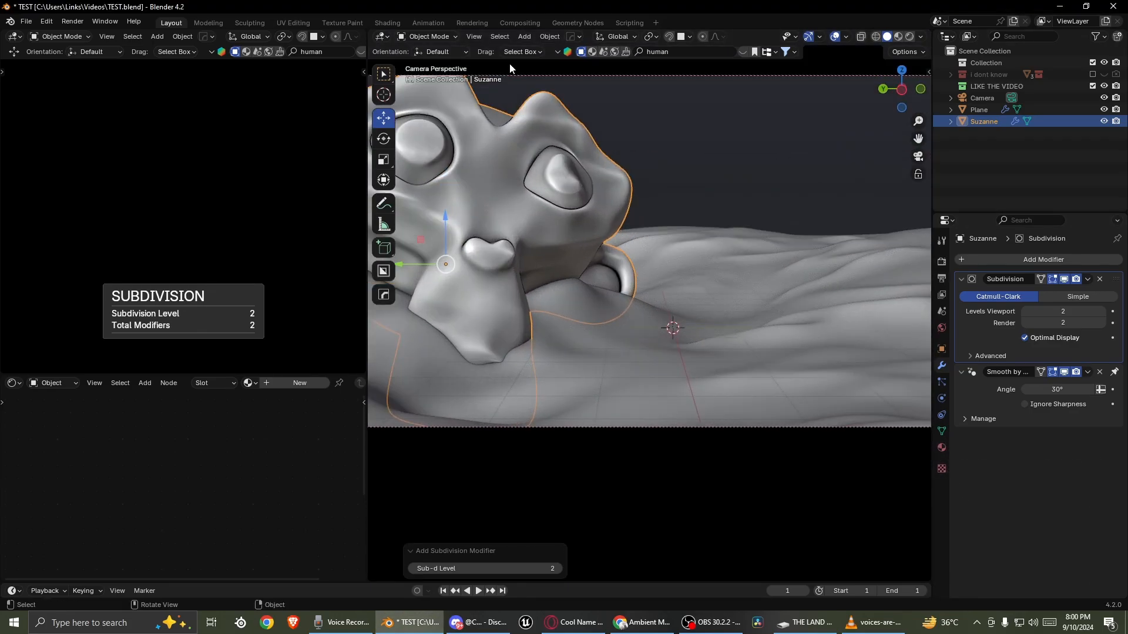
- Import the standing low poly human in the blue top from the asset results onto the ground beside the monkey head, and select it
click(742, 51)
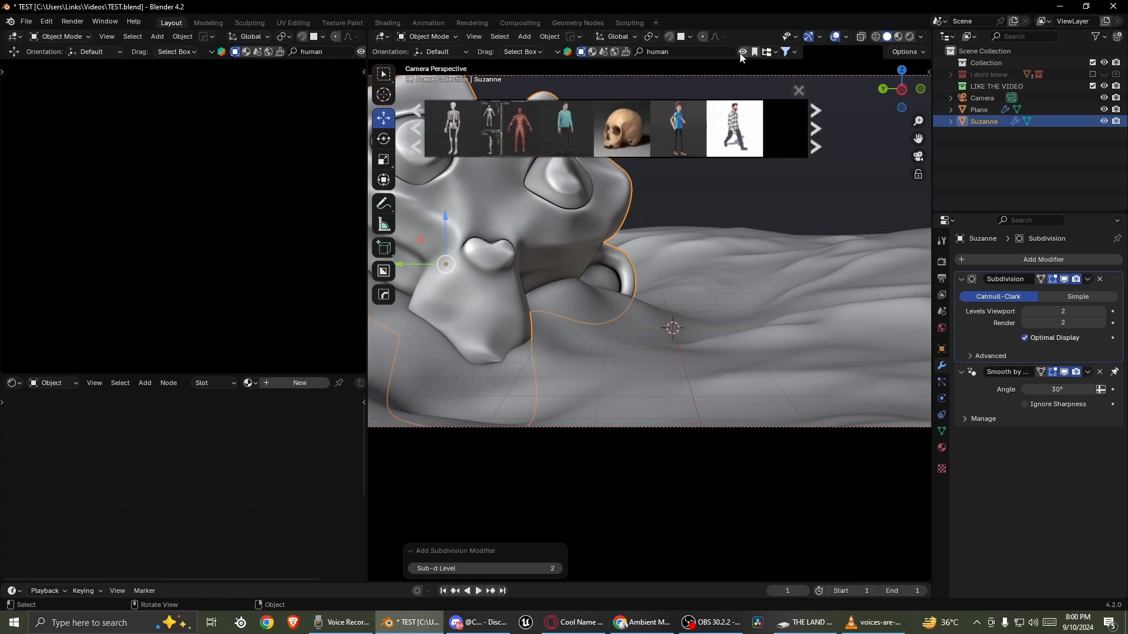
mouse_move(689, 129)
drag(689, 129, 709, 357)
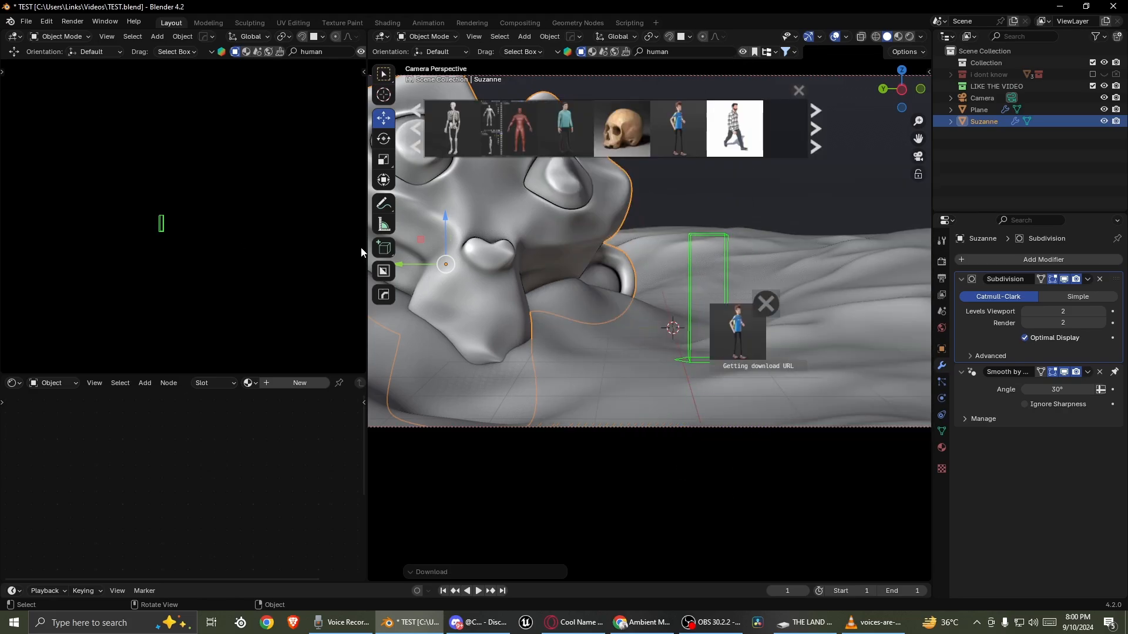
click(716, 270)
click(717, 272)
- Scale the human down to about 0.185 and rotate it around the Z axis, finishing with a turn of about 61.4°
key(r)
key(z)
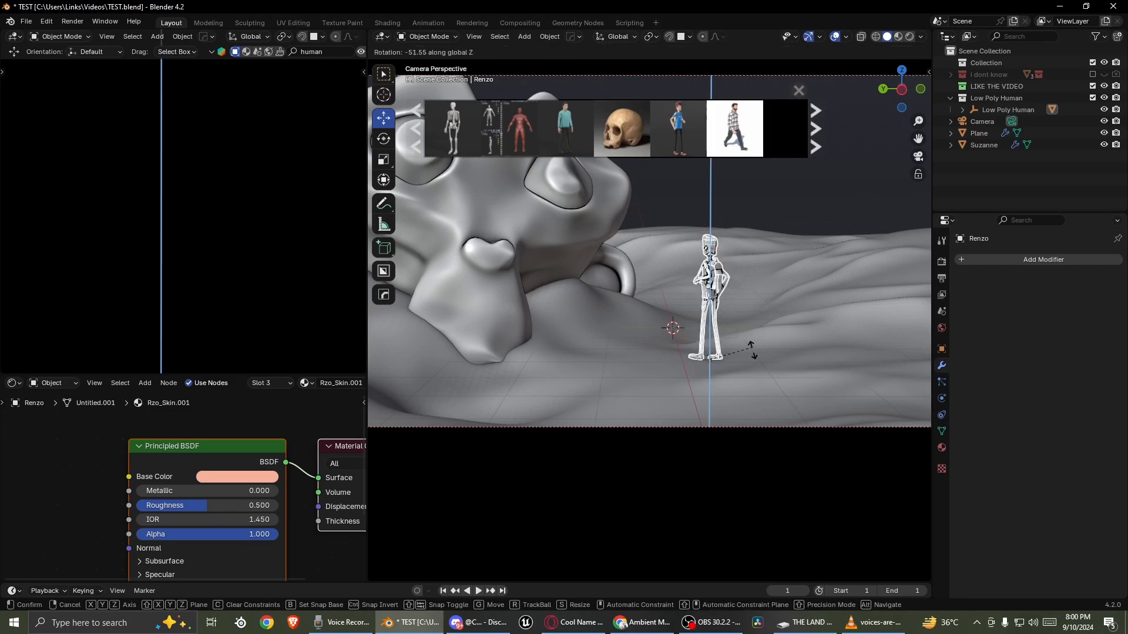
click(717, 378)
key(s)
click(744, 364)
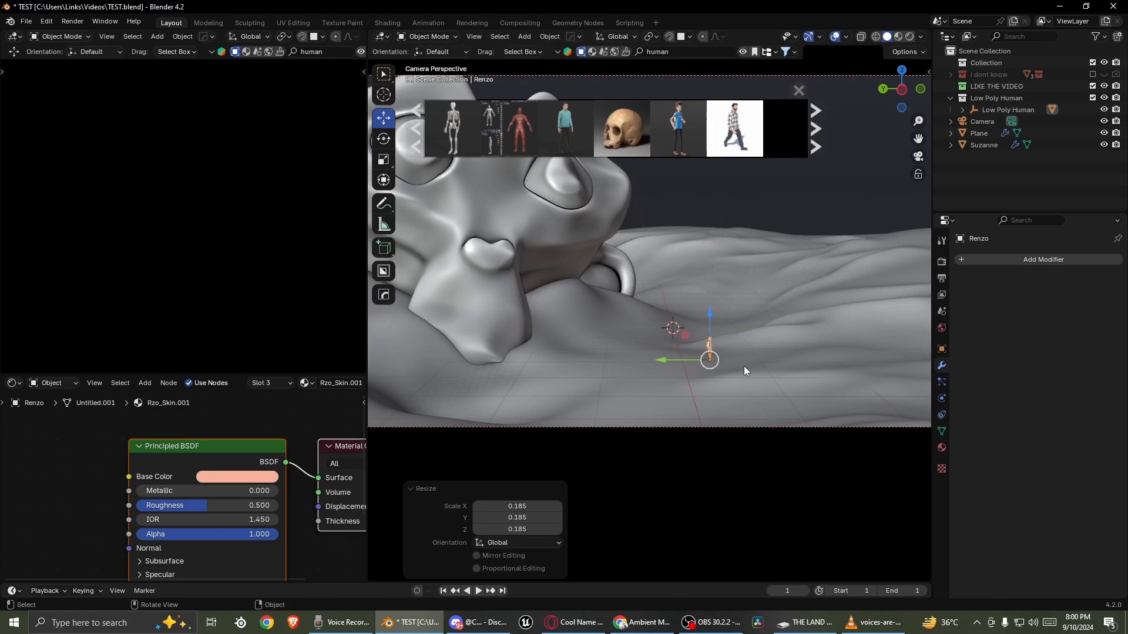
key(r)
key(z)
click(754, 304)
- Move the human about -0.34 m along Y and adjust its rotation around the Z axis
key(g)
key(shift+z)
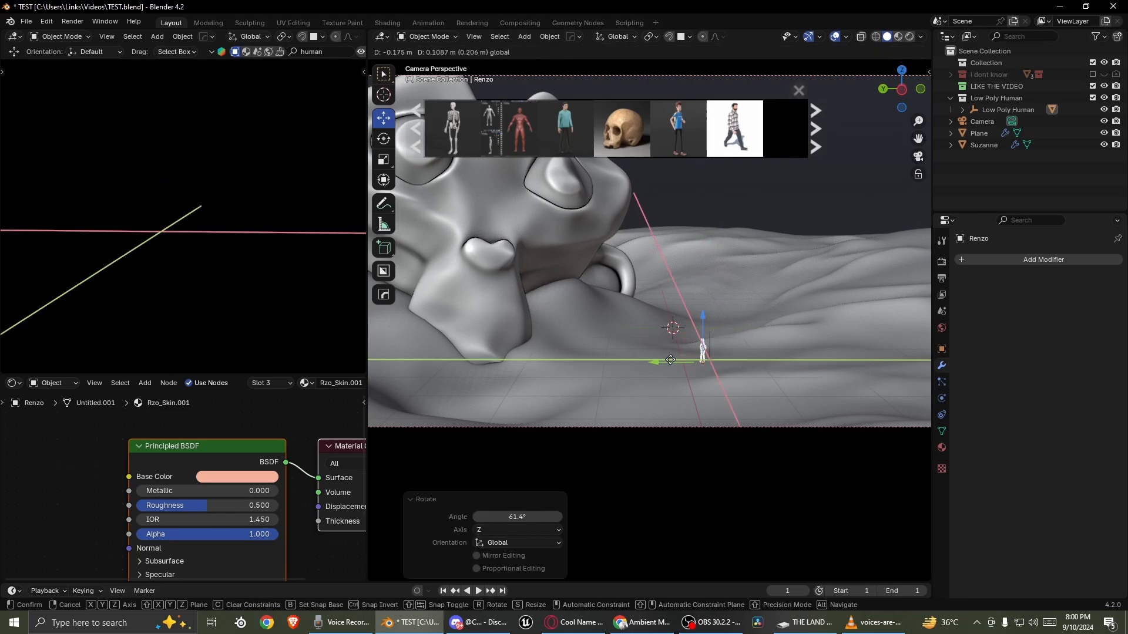
right_click(668, 359)
key(g)
key(y)
click(701, 361)
key(r)
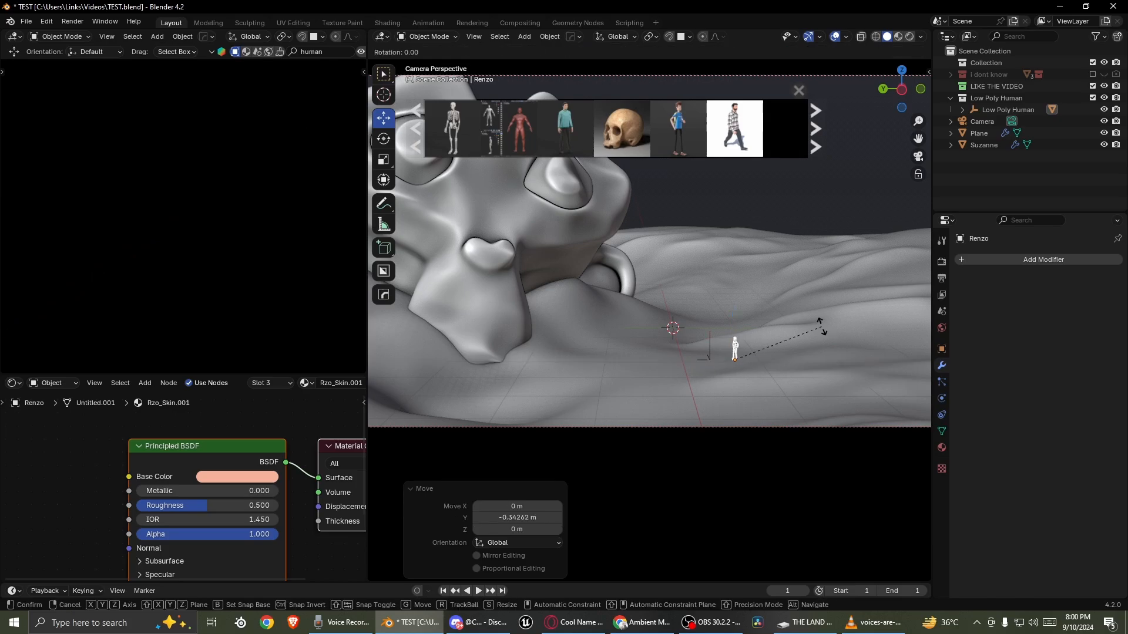
key(z)
click(819, 349)
- Select the ground plane and switch it to Sculpt Mode
click(813, 315)
scroll(812, 313, down, 1)
shift+middle_drag(795, 330, 710, 294)
scroll(770, 305, up, 3)
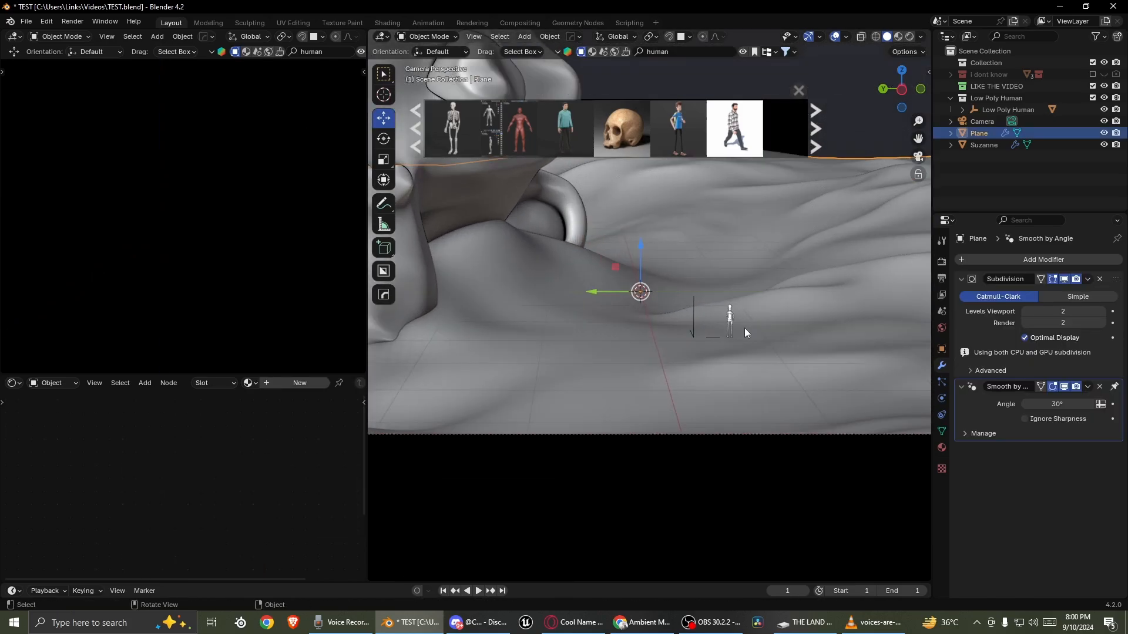
click(733, 326)
click(764, 314)
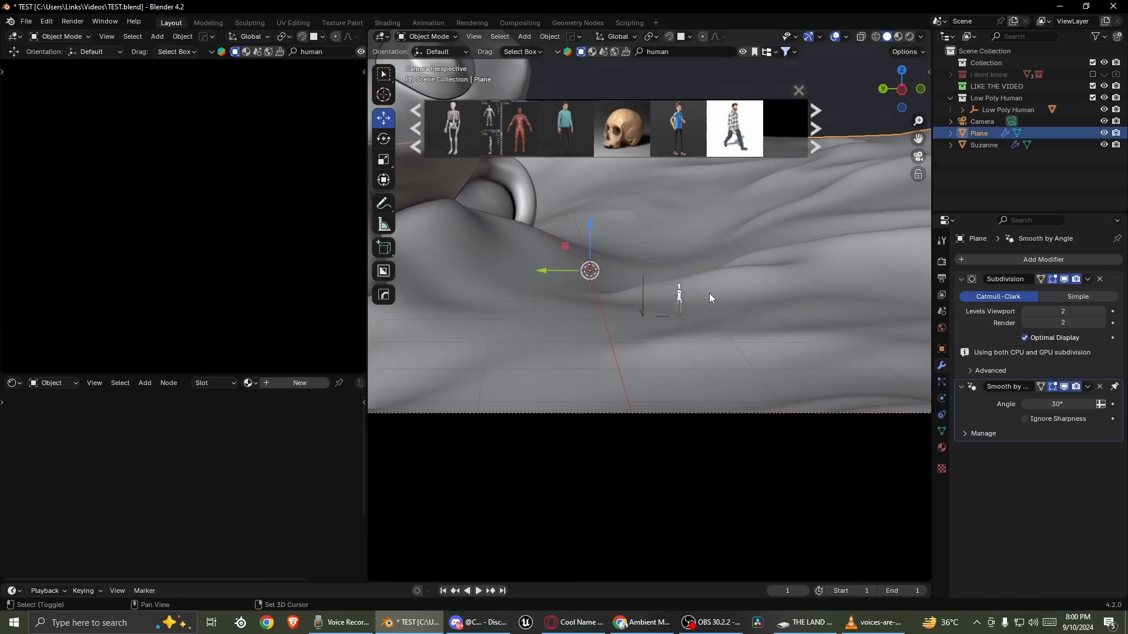
scroll(711, 293, up, 6)
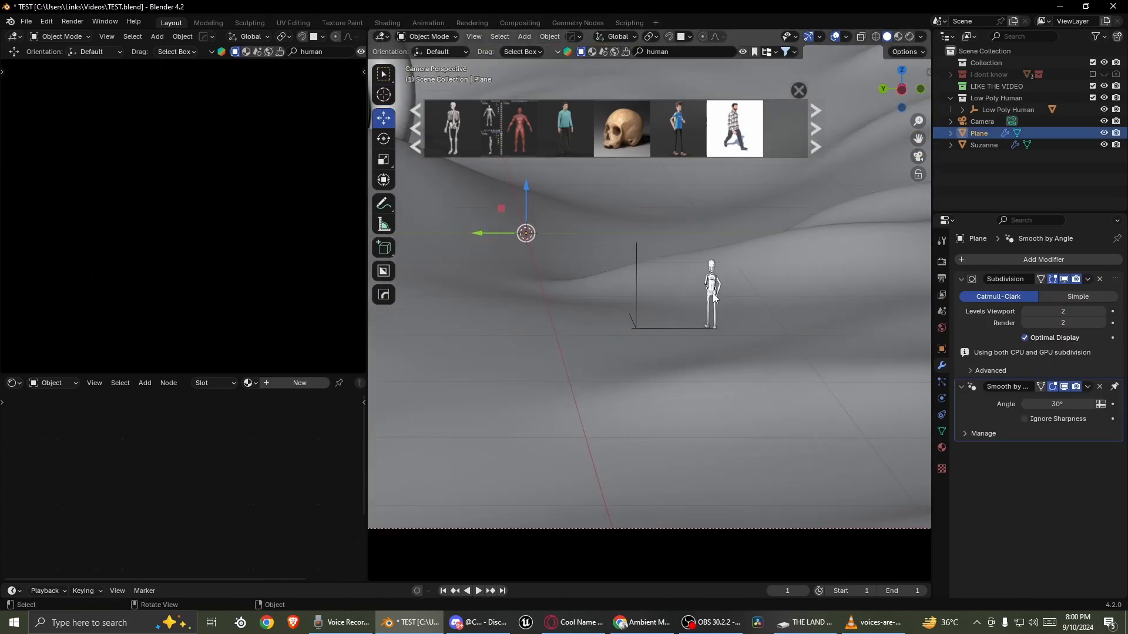
key(Tab)
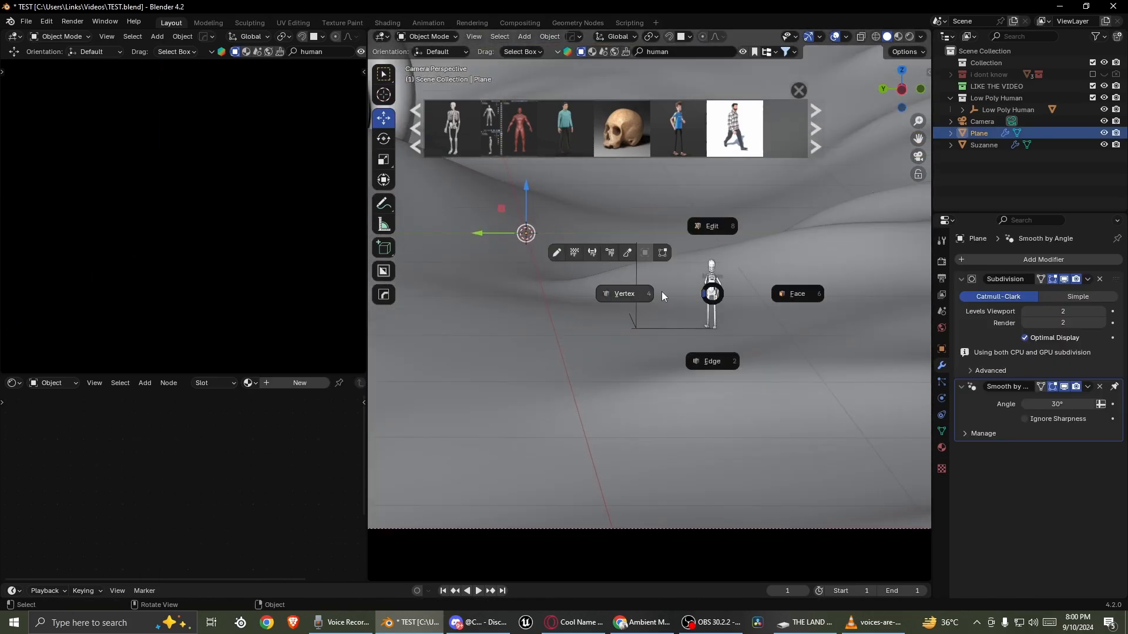
click(628, 252)
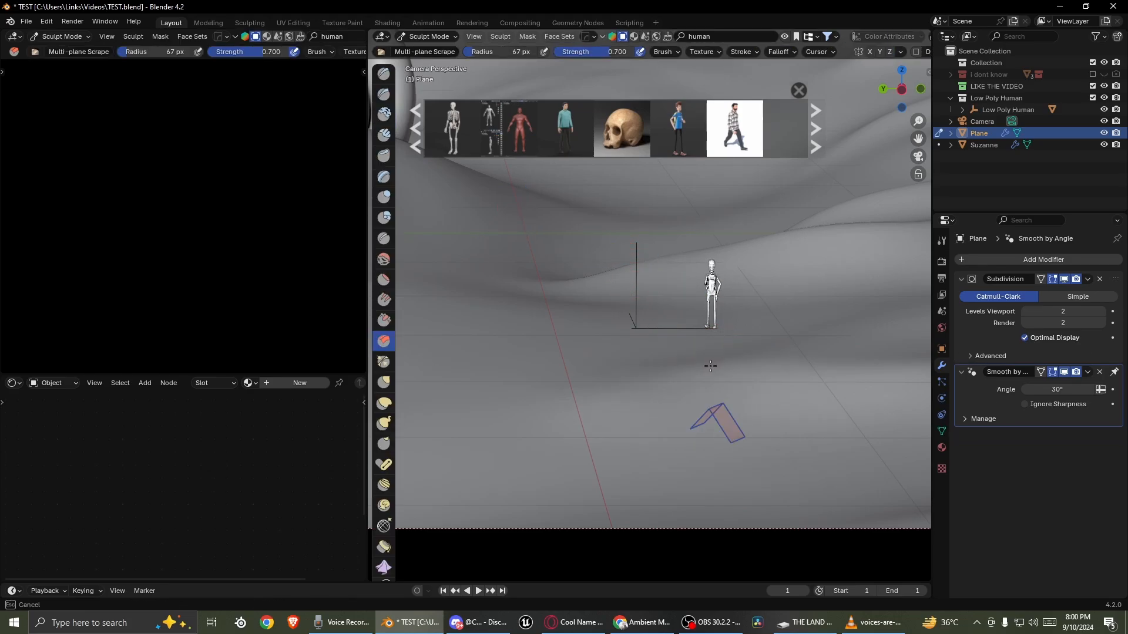
- Sculpt a hollow into the foreground ground before the human using the Draw brush at a radius of 110 px
click(381, 73)
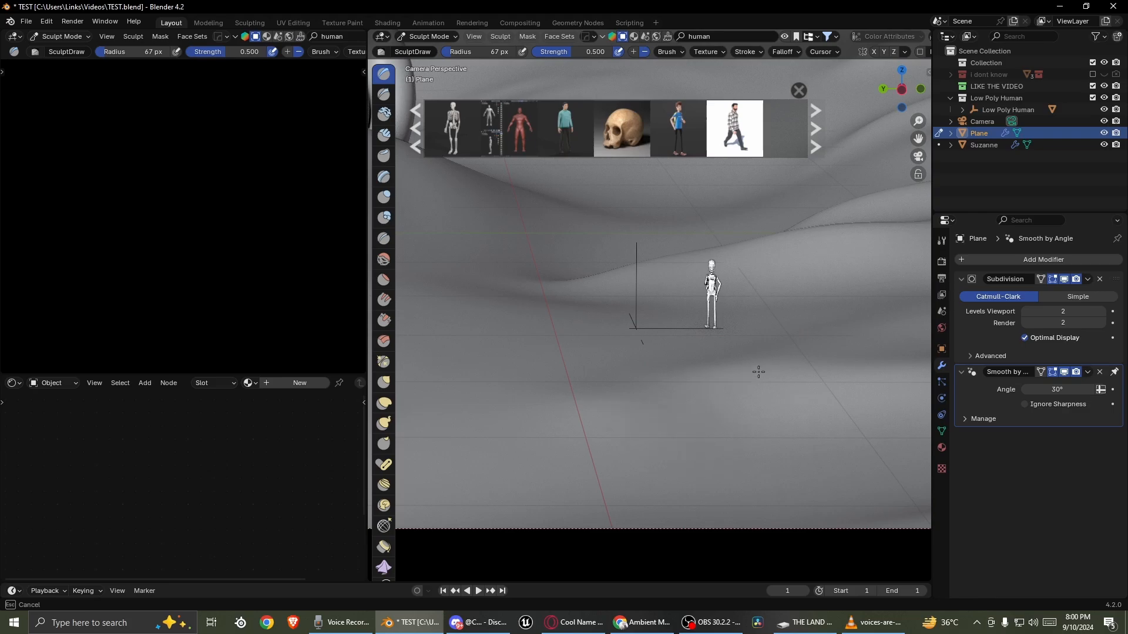
click(749, 373)
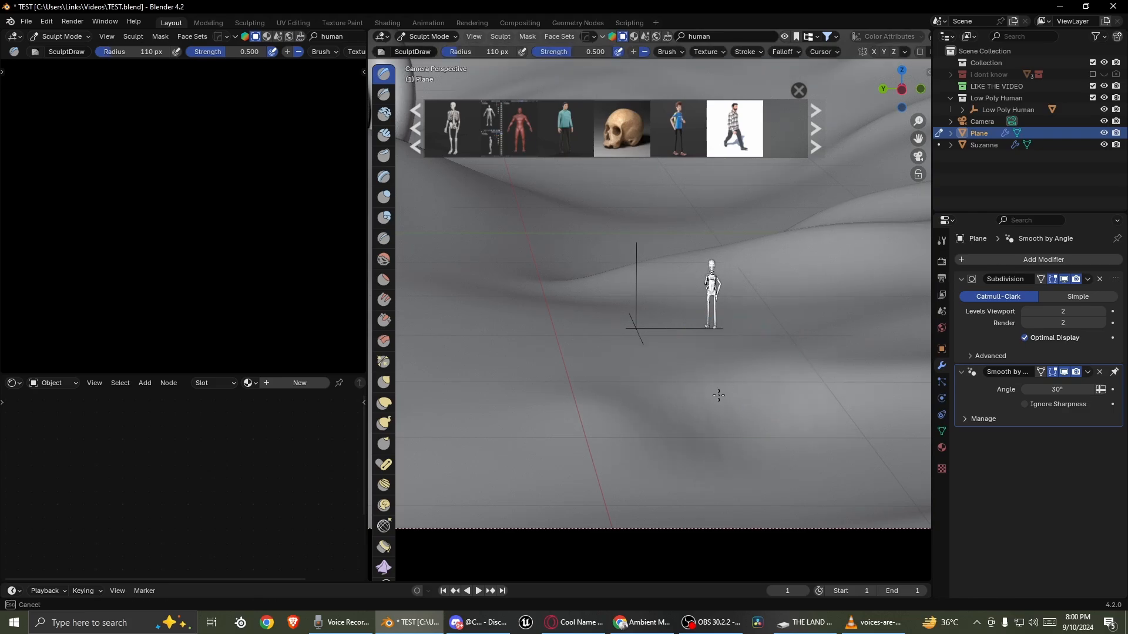
scroll(719, 395, down, 3)
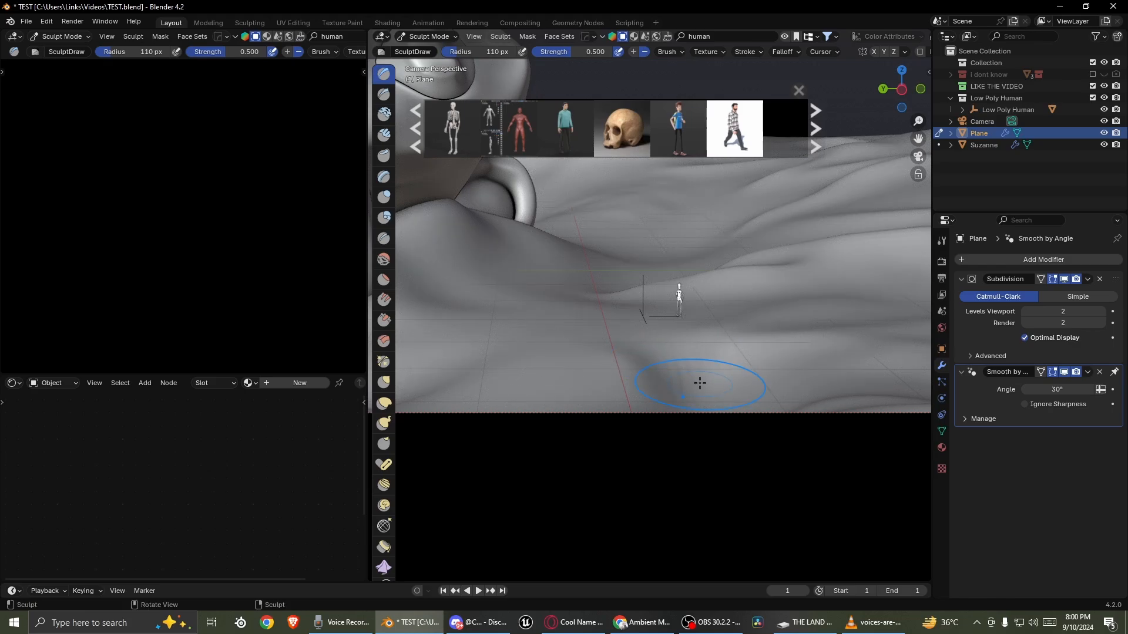
- Shape dips and folds in the ground behind and beside the human with the 110 px Draw brush
key(f)
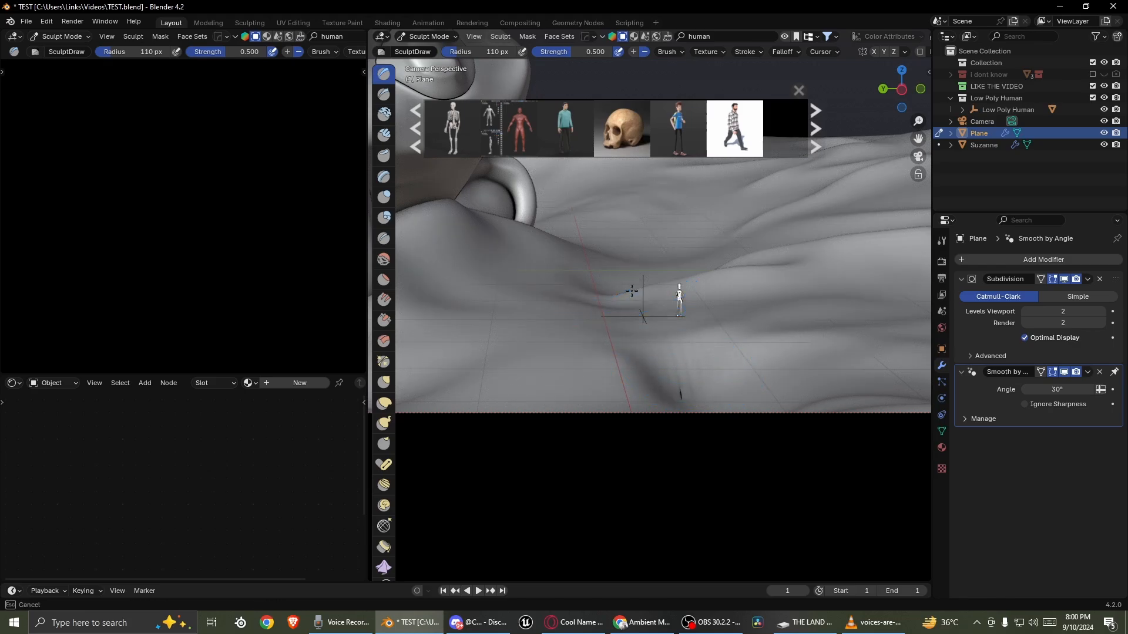
drag(652, 255, 652, 276)
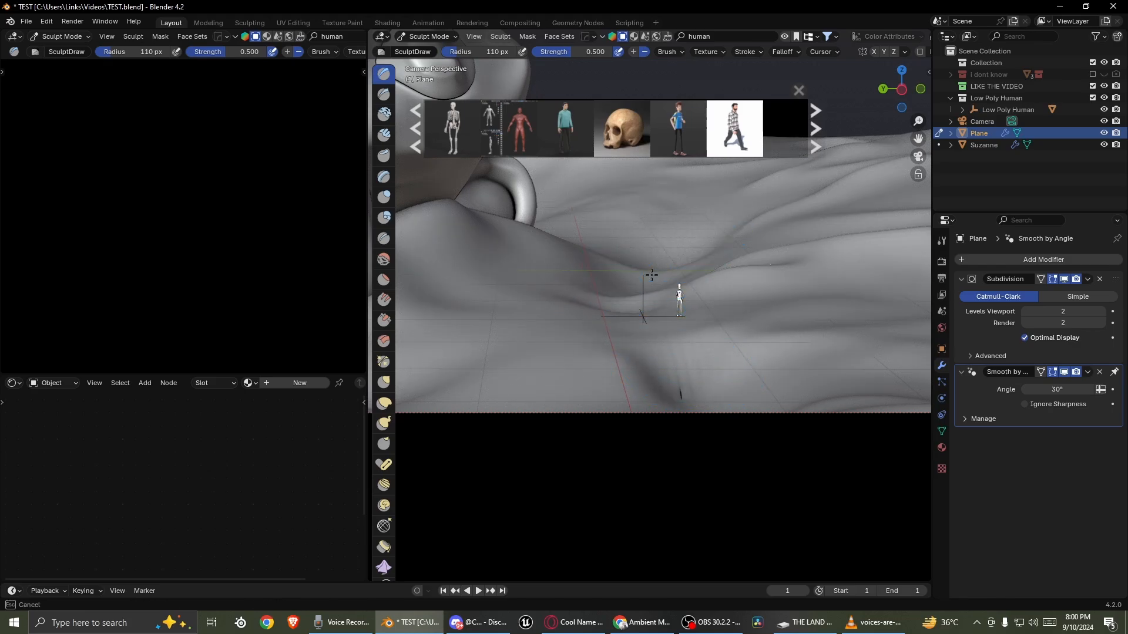
key(f)
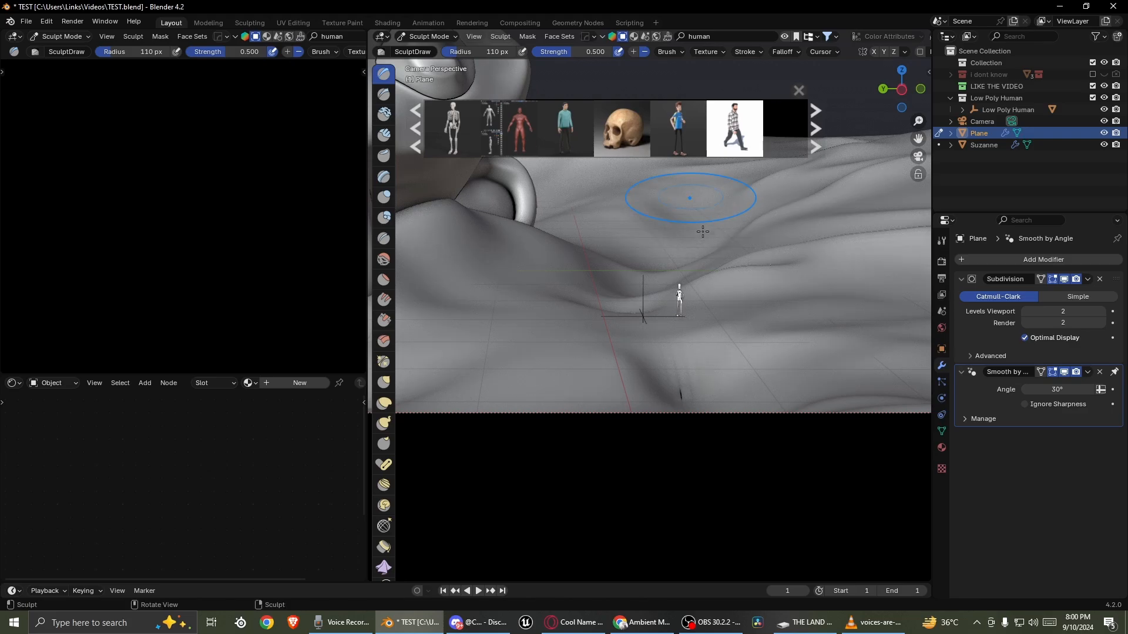
key(f)
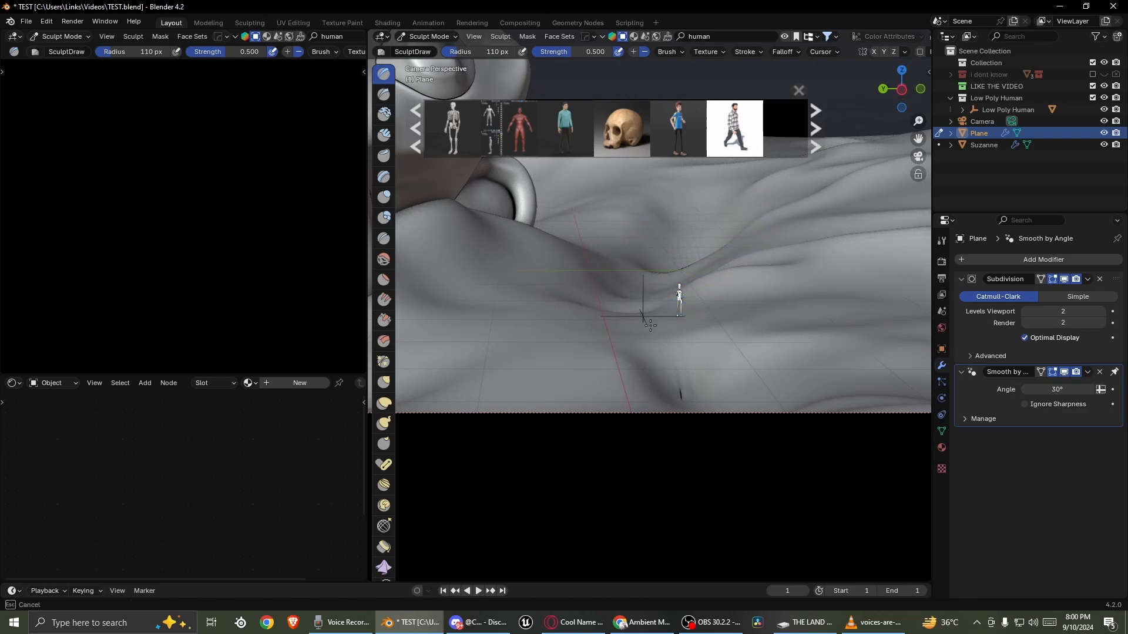
scroll(717, 364, up, 2)
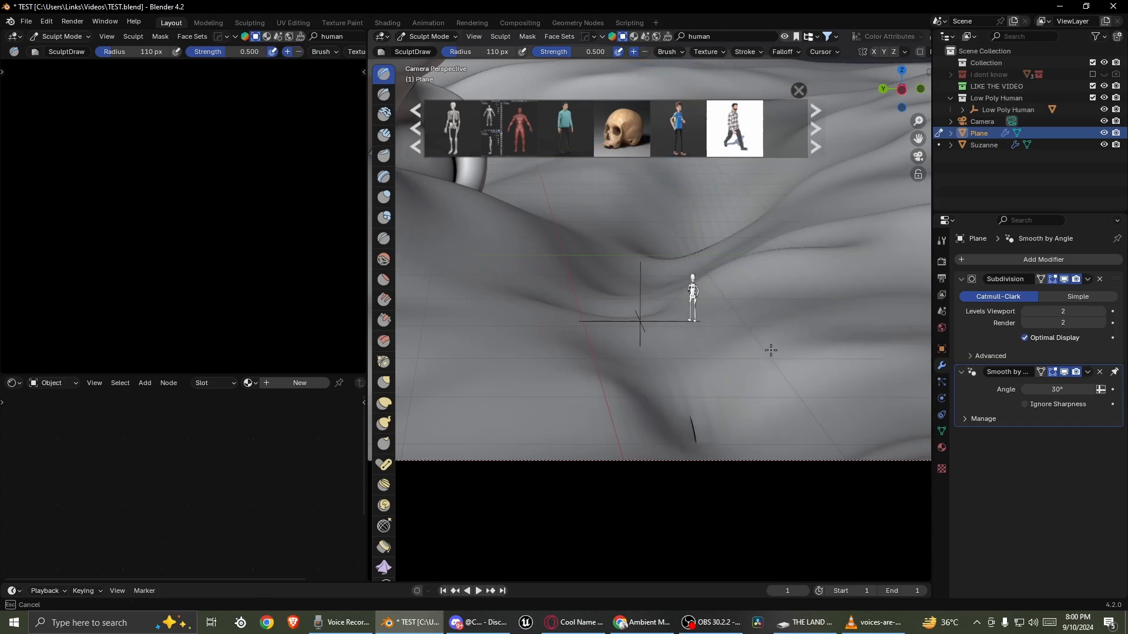
drag(568, 324, 489, 325)
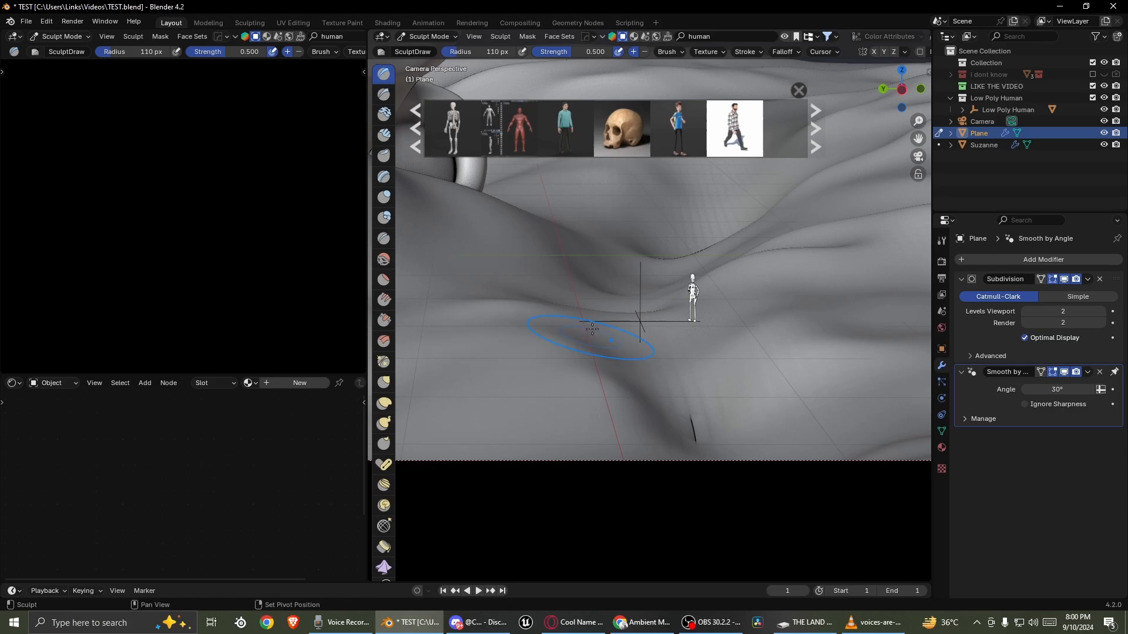
- Set the Draw brush radius to 277 px and sculpt broad undulations from below the monkey's chin across to the far ground
key(f)
click(395, 330)
scroll(544, 345, down, 4)
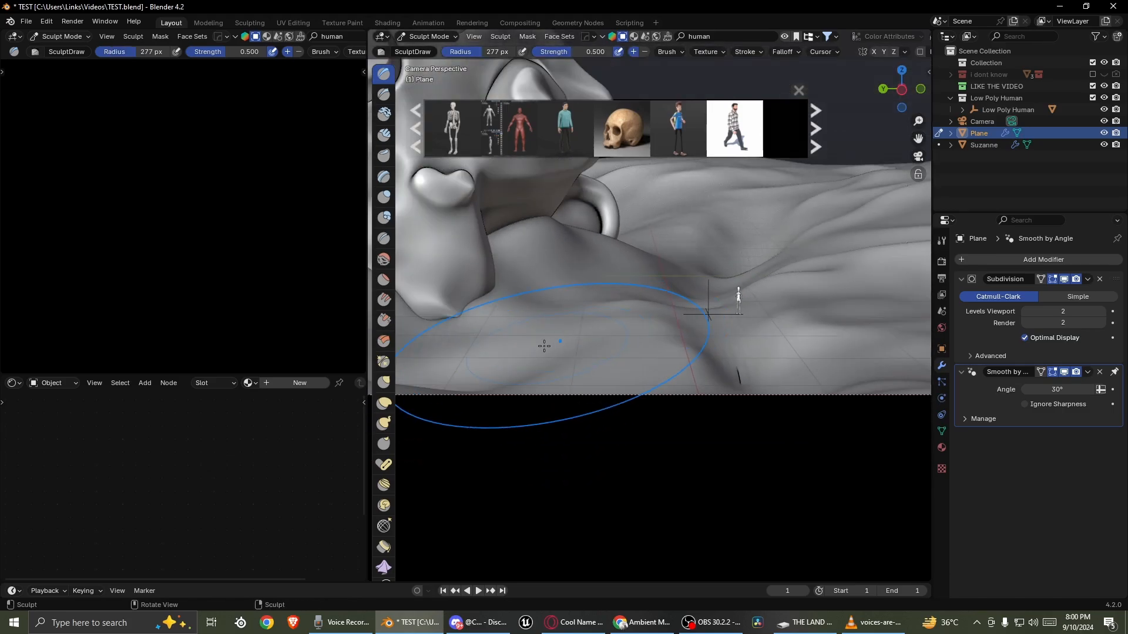
mouse_move(451, 317)
mouse_down()
mouse_move(493, 329)
mouse_move(909, 219)
mouse_move(875, 220)
mouse_up()
scroll(813, 297, down, 3)
scroll(813, 297, down, 2)
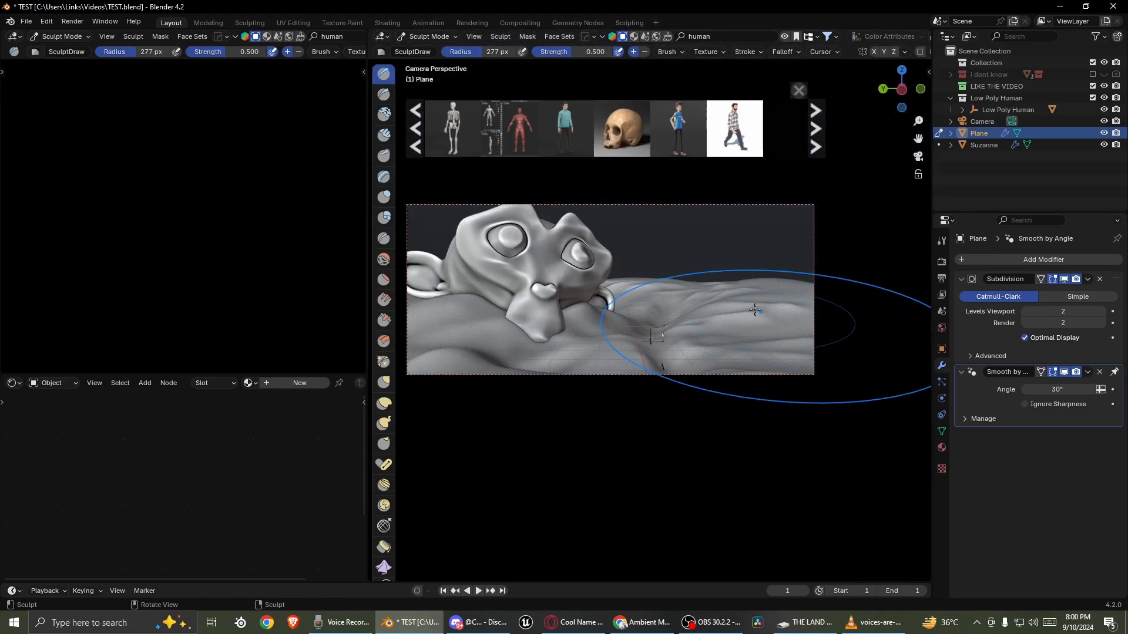
- Set the Draw brush radius to 168 px and sculpt the slope of the far ground opposite the monkey head
scroll(731, 285, up, 1)
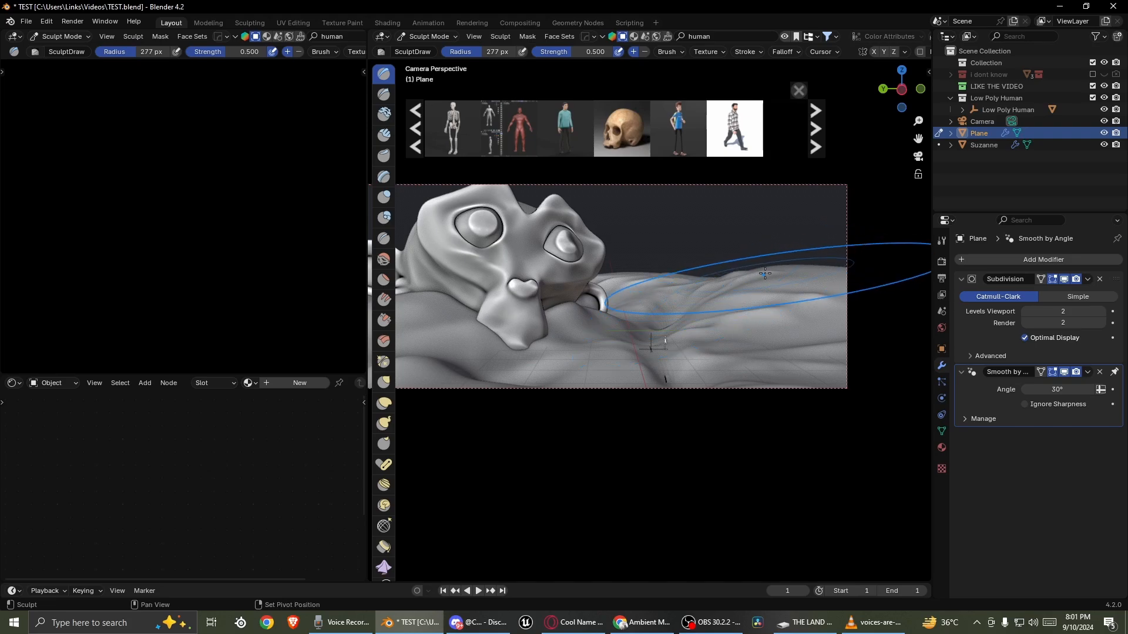
key(f)
click(724, 273)
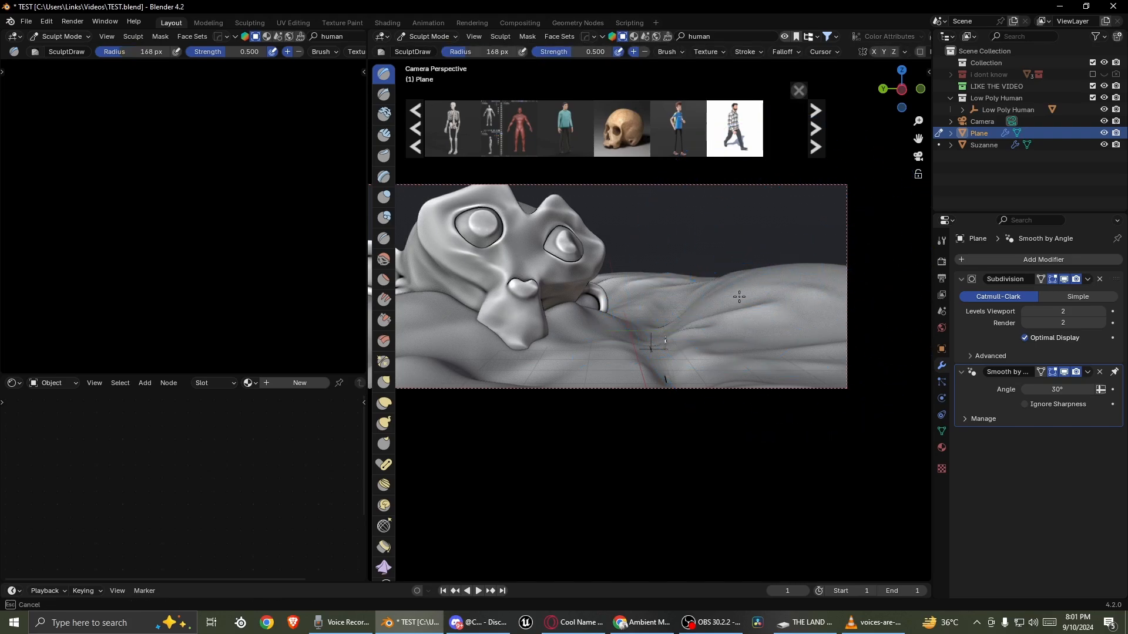
mouse_move(756, 282)
mouse_down()
mouse_move(766, 289)
mouse_move(751, 306)
mouse_move(781, 297)
mouse_up()
- Flatten the far slope with the Multi-plane Scrape brush and return the ground plane to Object Mode
click(384, 342)
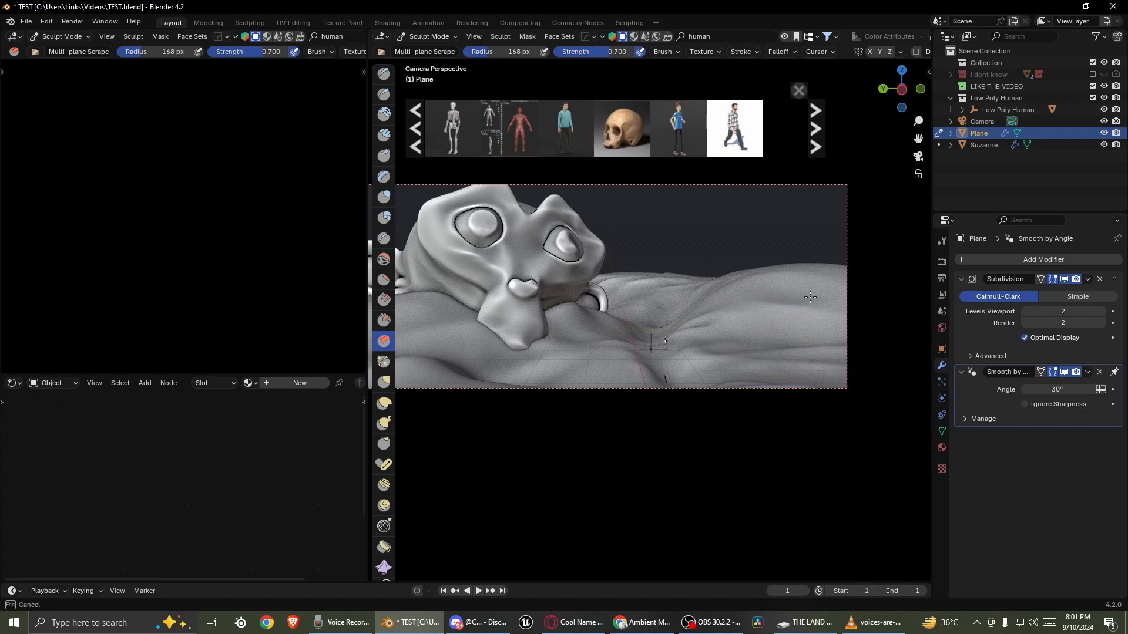
scroll(635, 428, down, 3)
scroll(725, 378, up, 5)
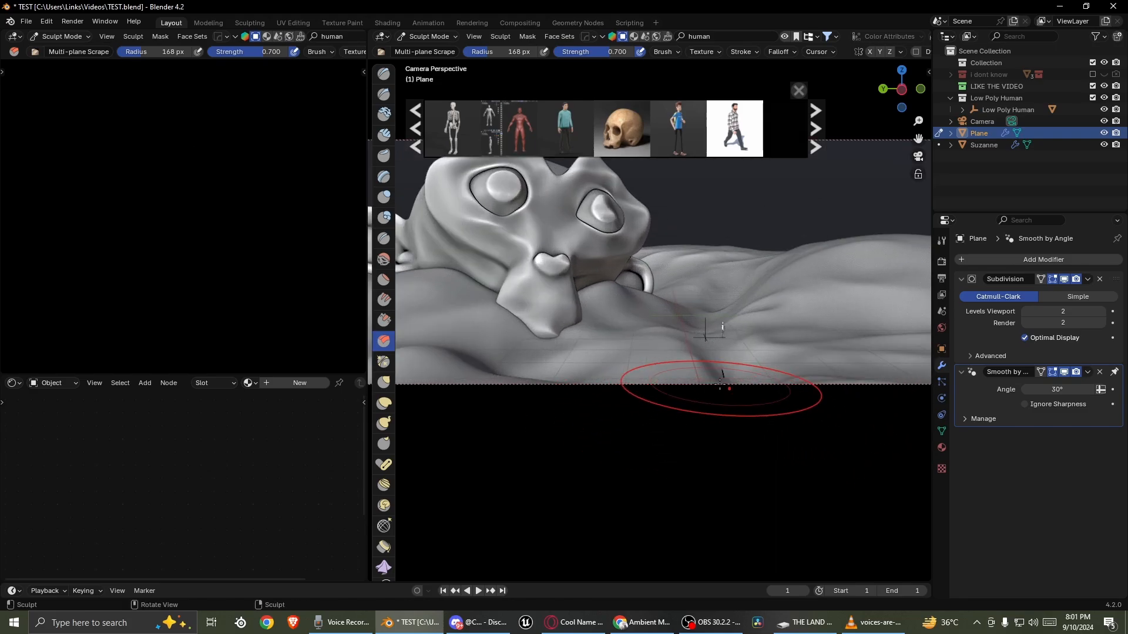
key(Tab)
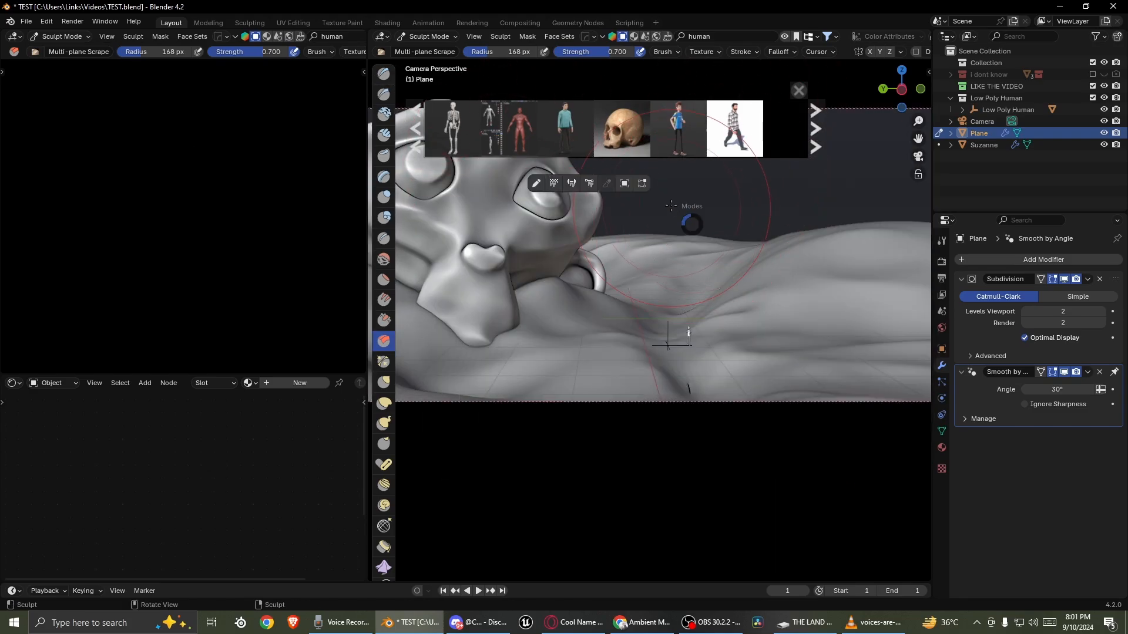
click(624, 184)
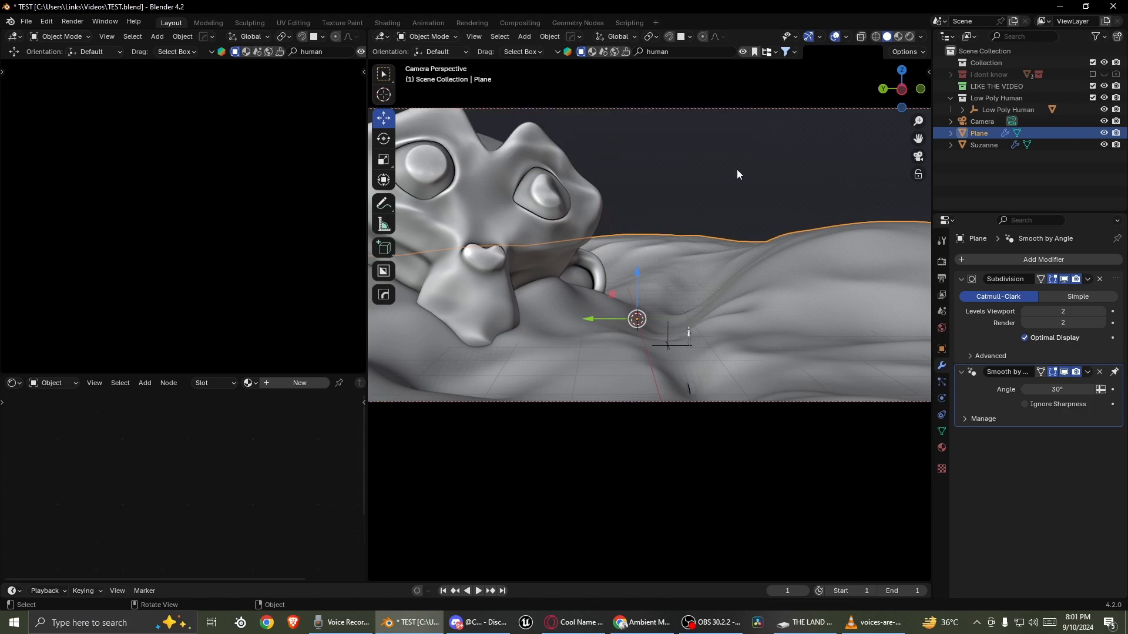
- Add an area light at the scene's centre and raise it to a height of about 4.4 m
mouse_move(737, 169)
middle_down()
mouse_move(742, 297)
mouse_move(722, 313)
middle_up()
key(shift+a)
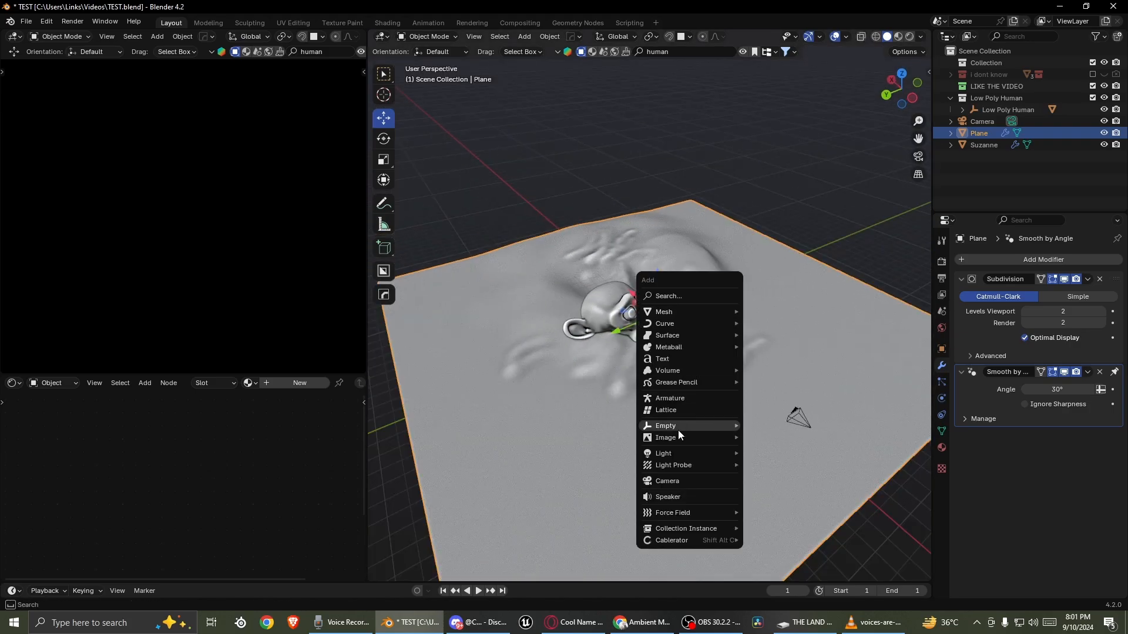
mouse_move(668, 456)
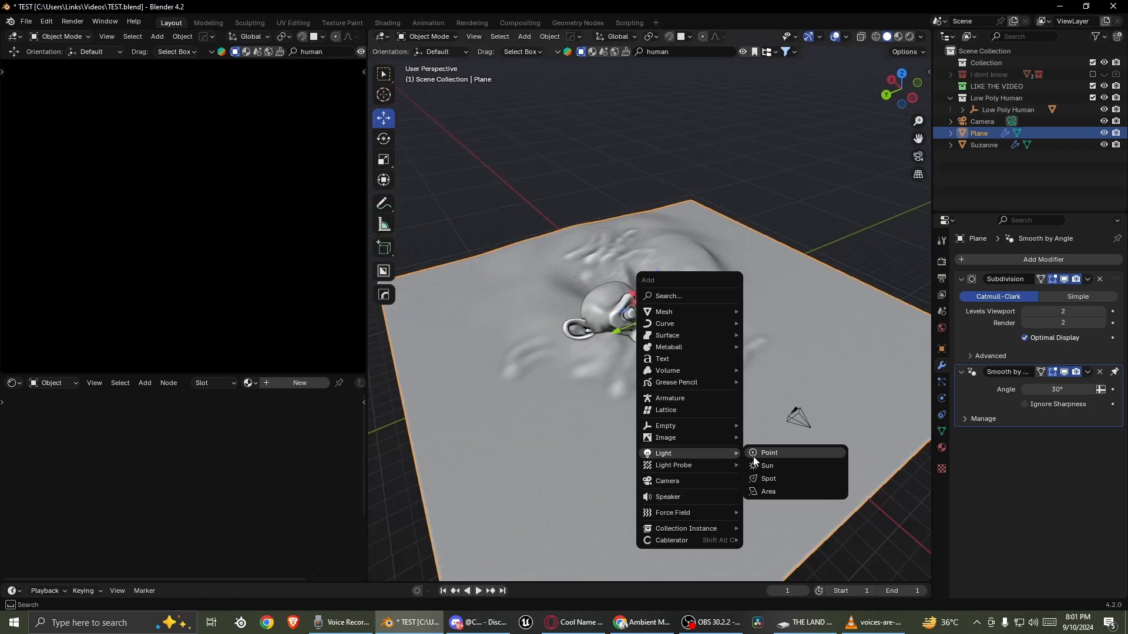
click(757, 491)
drag(656, 288, 652, 212)
scroll(185, 219, up, 1)
click(652, 218)
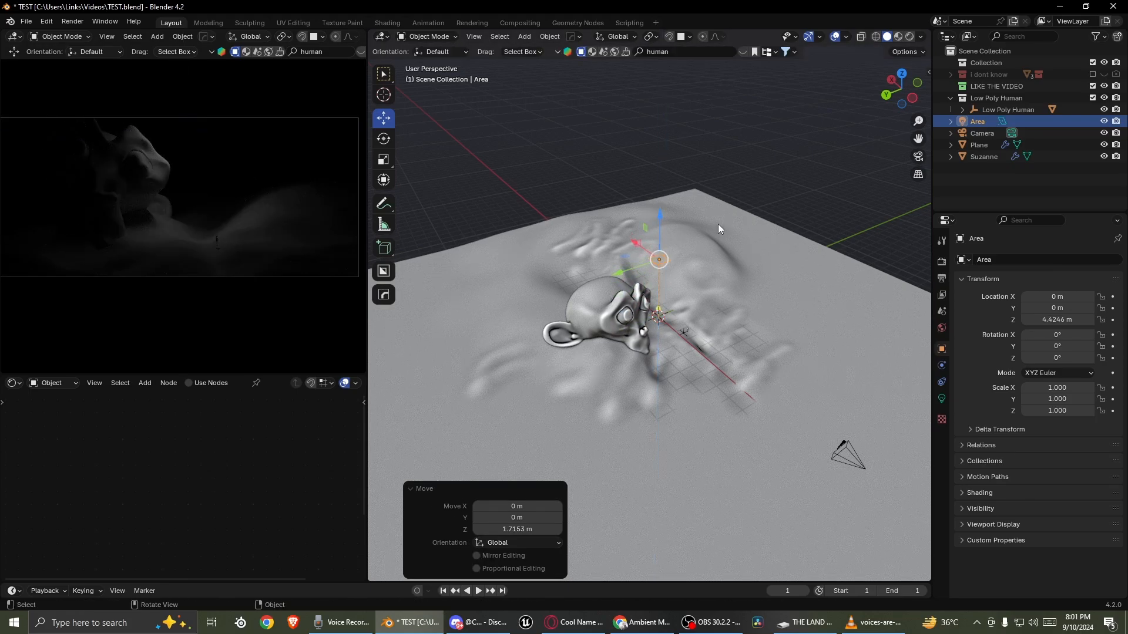
- Stretch the area light along the Y axis to a scale of about 7.2
key(s)
key(x)
key(y)
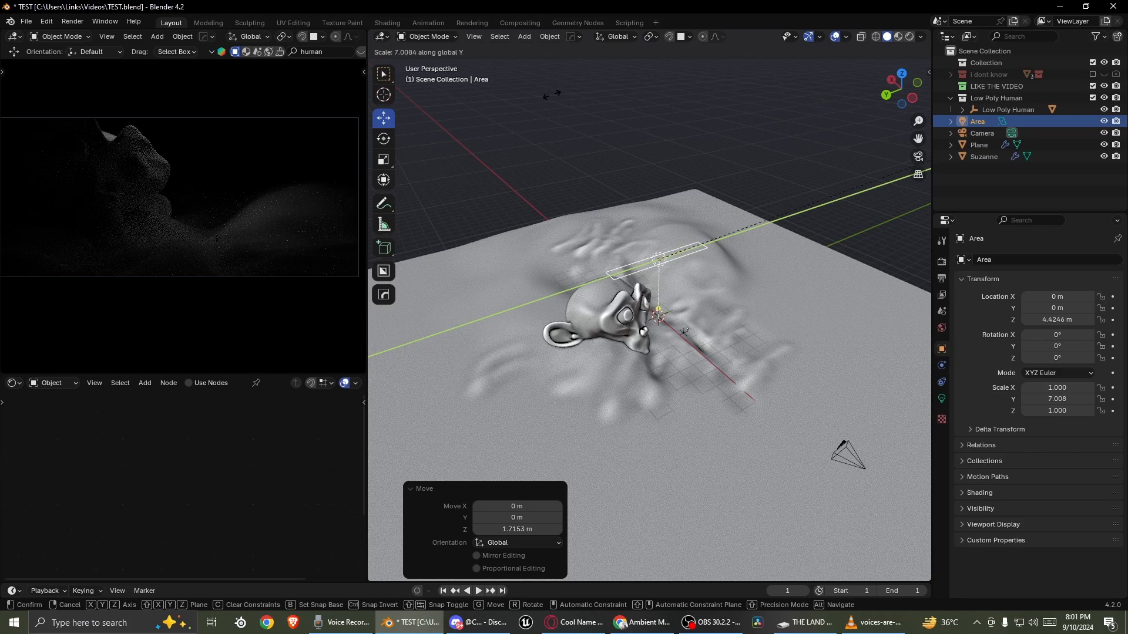
click(550, 95)
- Move the area light about -1.36 m along the X axis
middle_drag(551, 95, 721, 290)
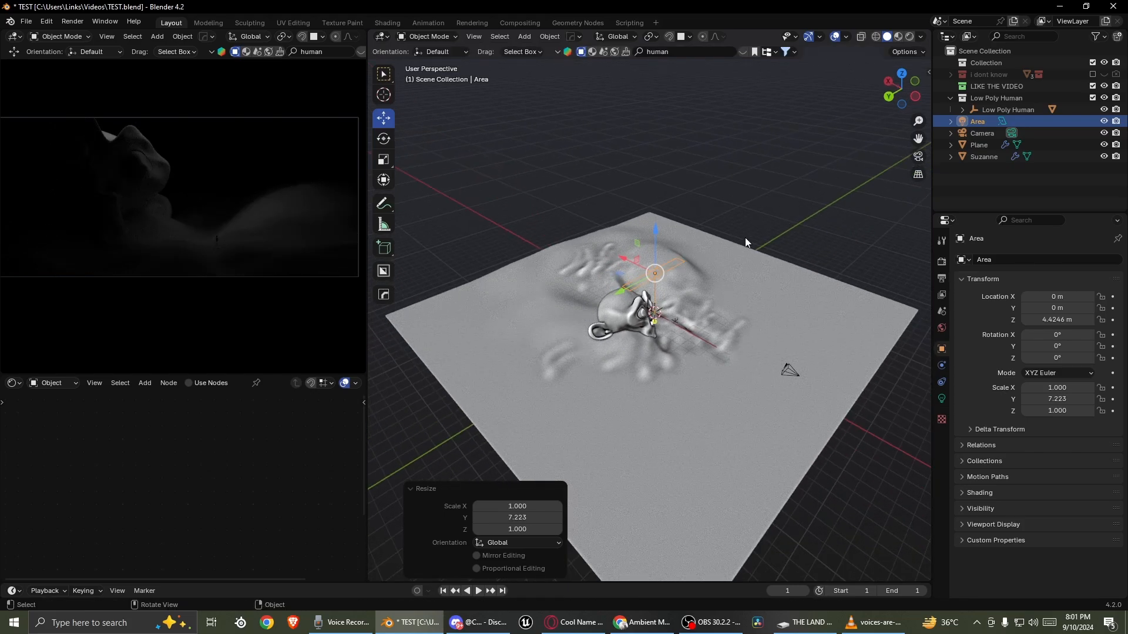
middle_drag(745, 238, 706, 305)
scroll(706, 306, up, 3)
key(g)
key(x)
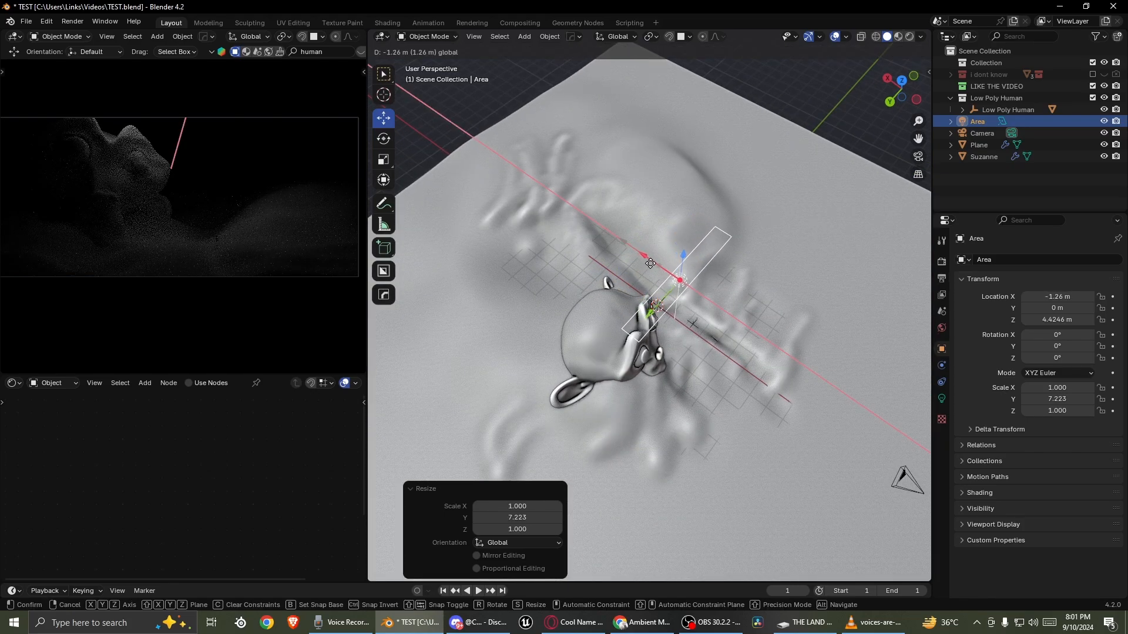
click(646, 265)
- Rotate the area light about 8.5° around Z and tilt it about 20.5° around Y
middle_drag(646, 265, 681, 286)
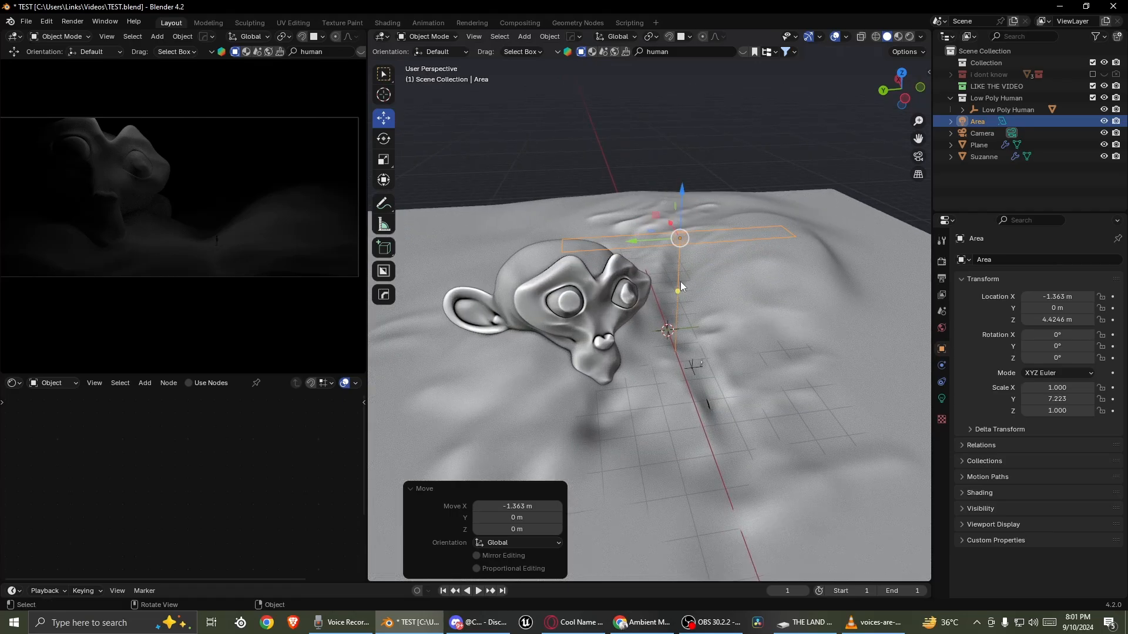
key(r)
key(z)
click(756, 282)
middle_drag(755, 282, 787, 284)
key(r)
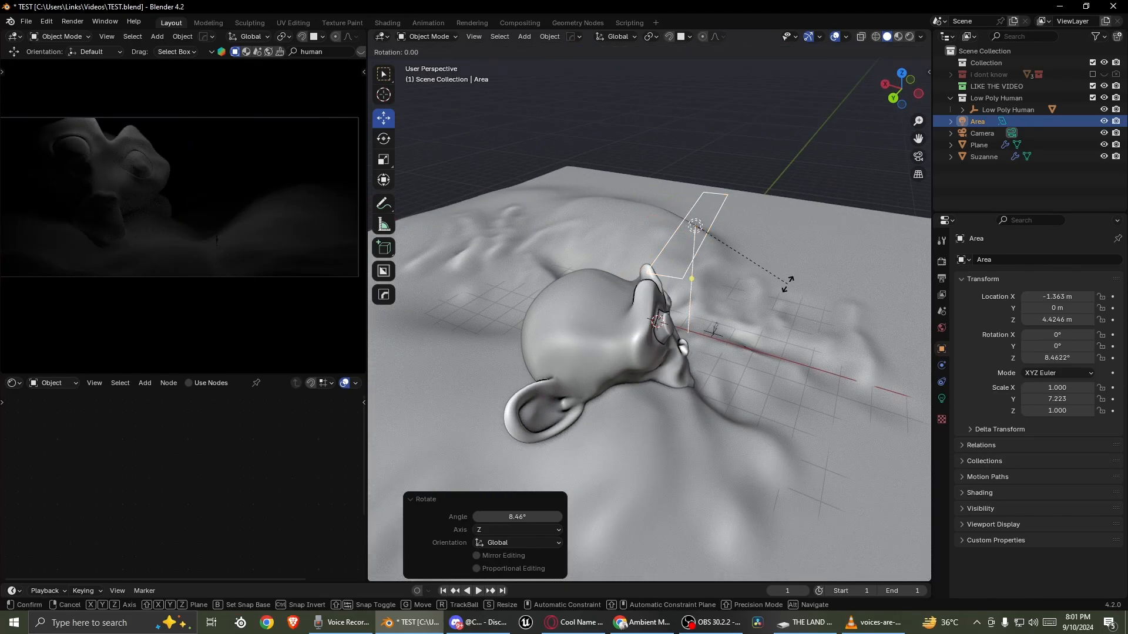
key(x)
key(y)
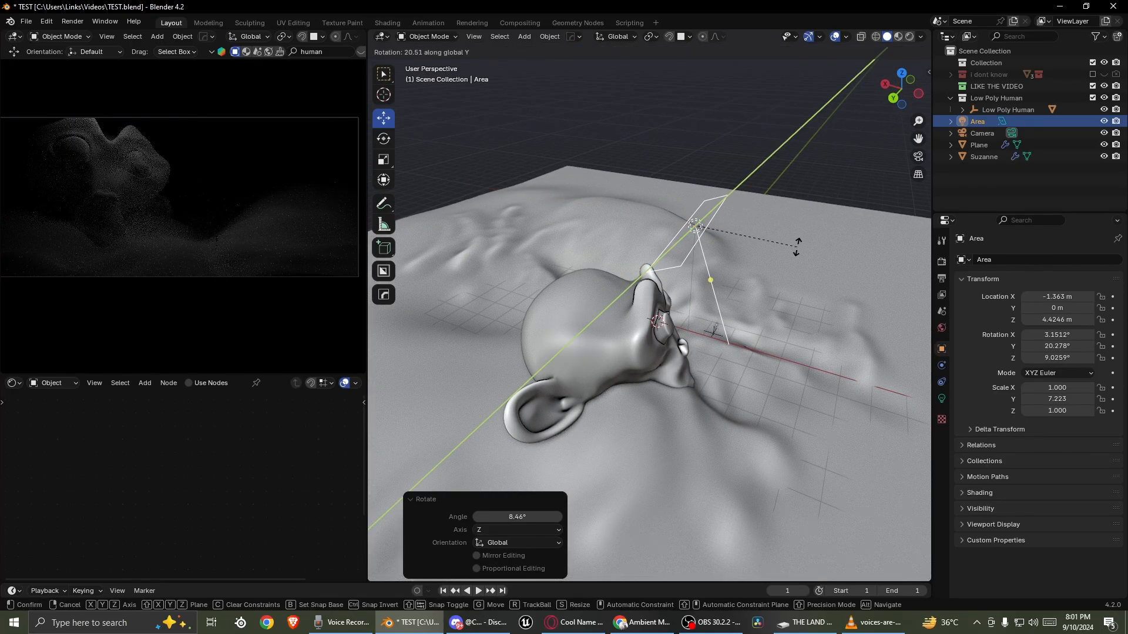
click(797, 247)
- Try powers of 1000 W and 100 W on the area light, and settle on 50 W
click(942, 398)
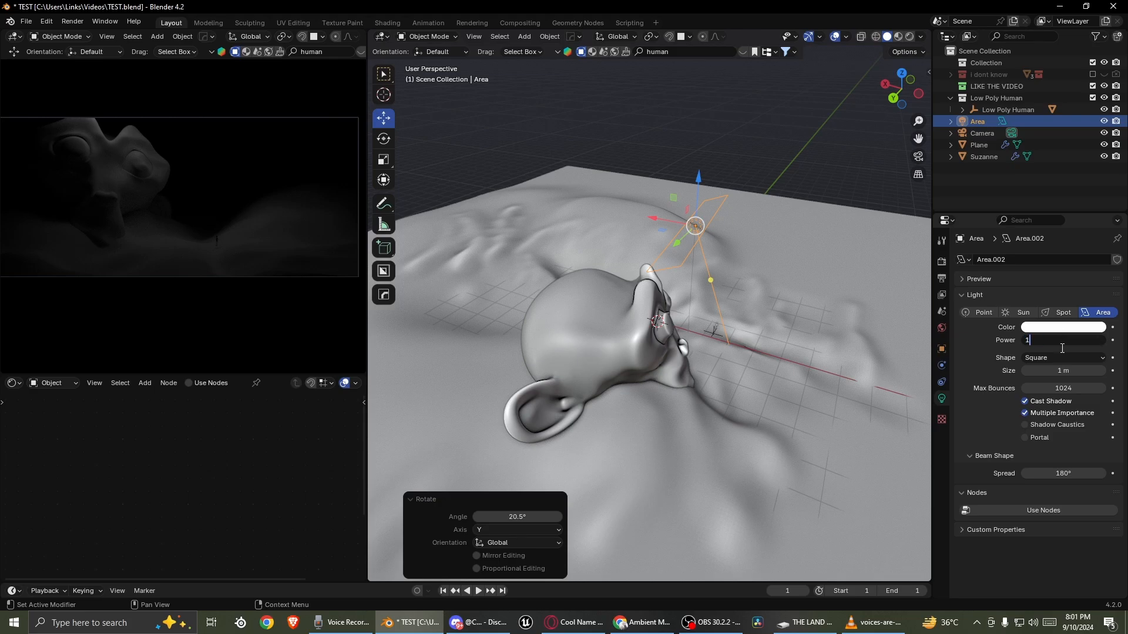
key(Return)
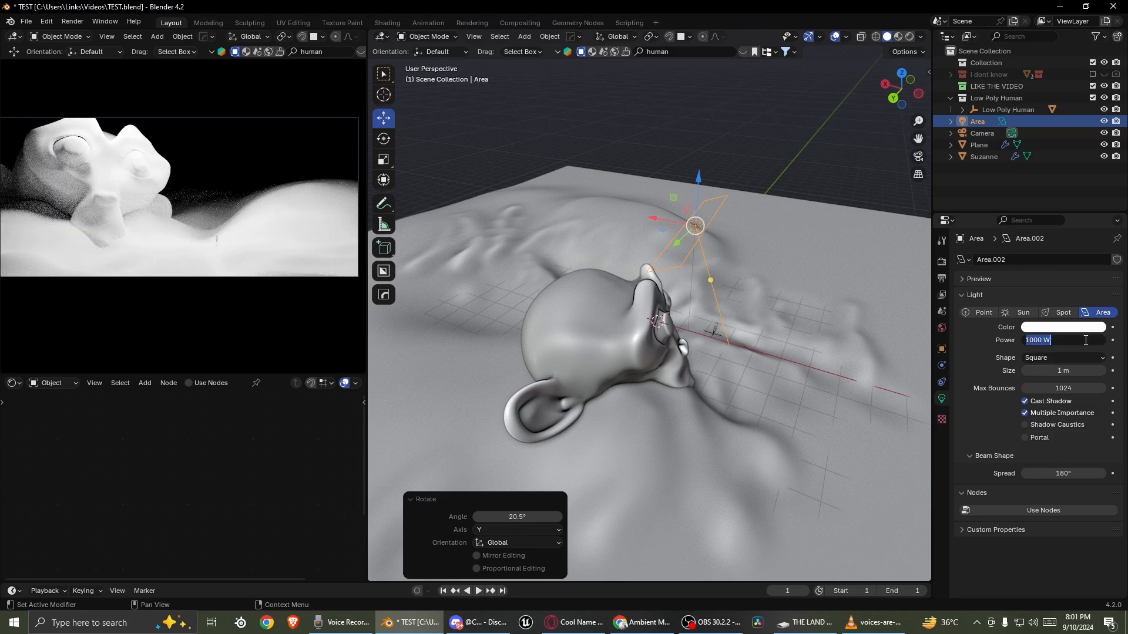
key(BackSpace)
key(Return)
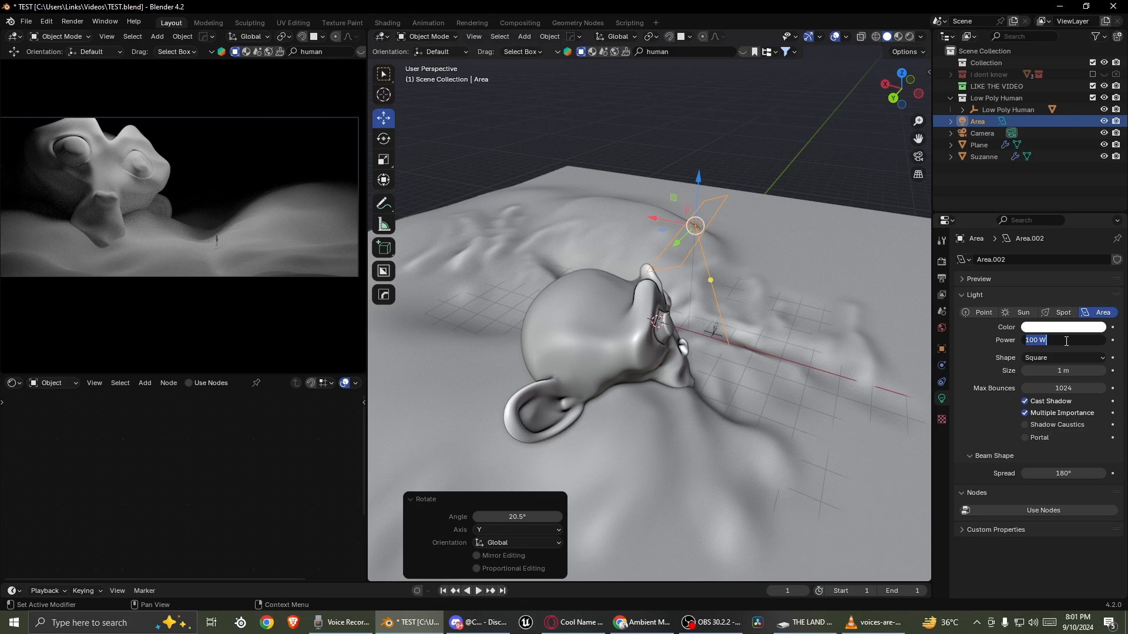
text(0)
key(Return)
- Narrow the area light's beam spread to 50° and rotate the light about 16.5° around Z
middle_drag(899, 353, 739, 345)
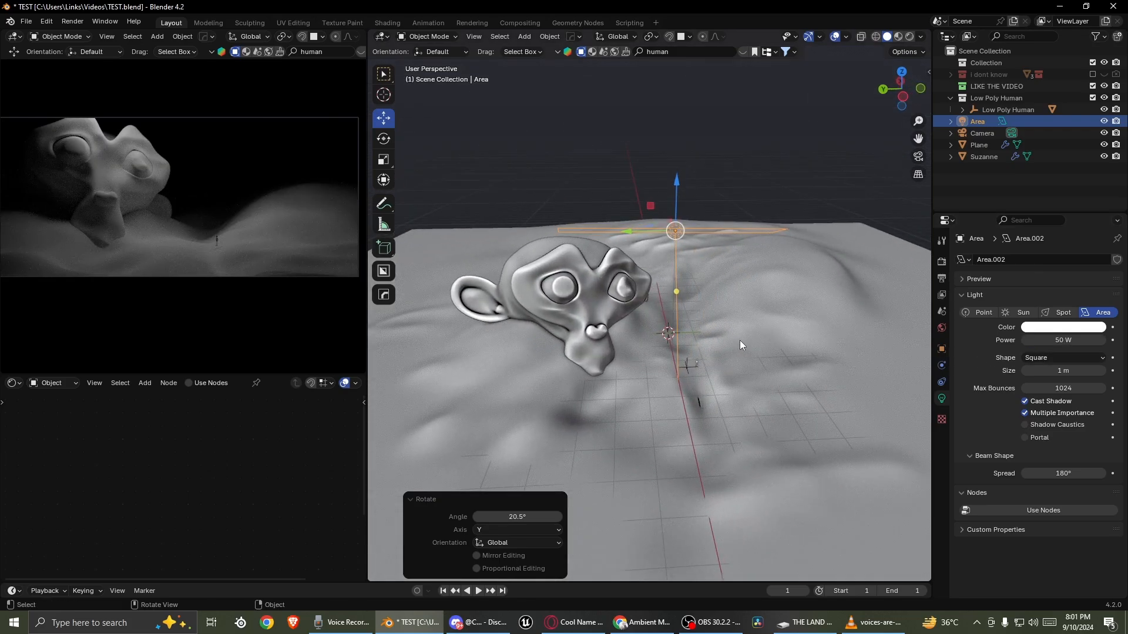
middle_drag(707, 233, 712, 244)
drag(1066, 469, 987, 469)
key(r)
key(z)
middle_drag(789, 349, 654, 262)
click(774, 357)
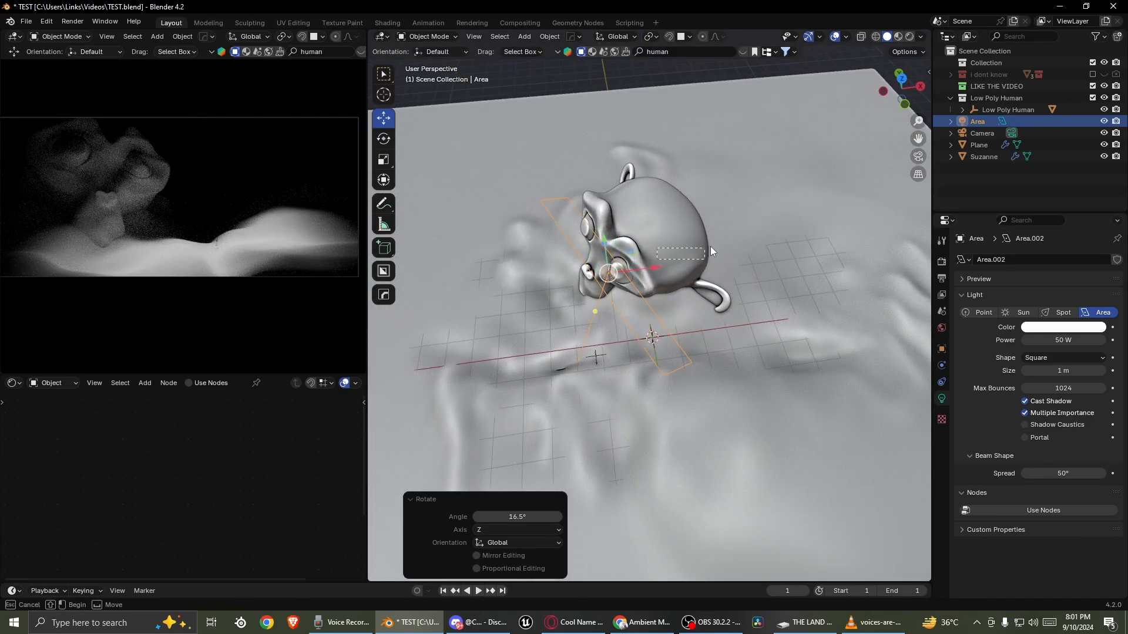
- Shift the area light about 1.5 m along the X axis
drag(664, 269, 716, 261)
middle_drag(715, 260, 799, 258)
key(r)
key(r)
right_click(780, 270)
- Tilt the area light about -12.6° around the X axis and save the file
key(r)
key(x)
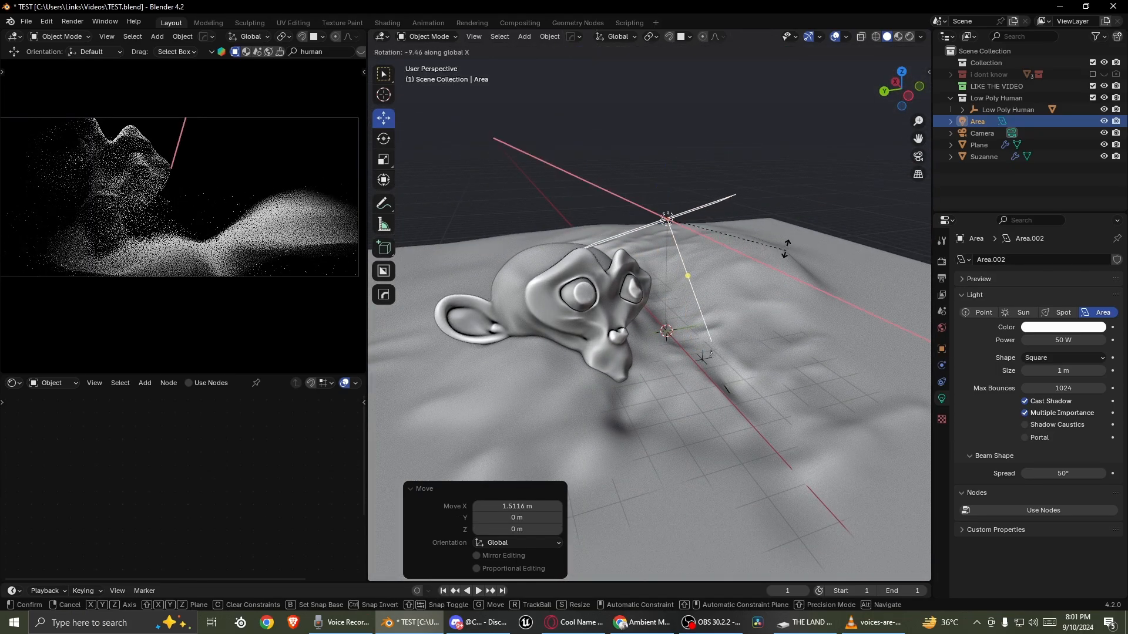
click(788, 245)
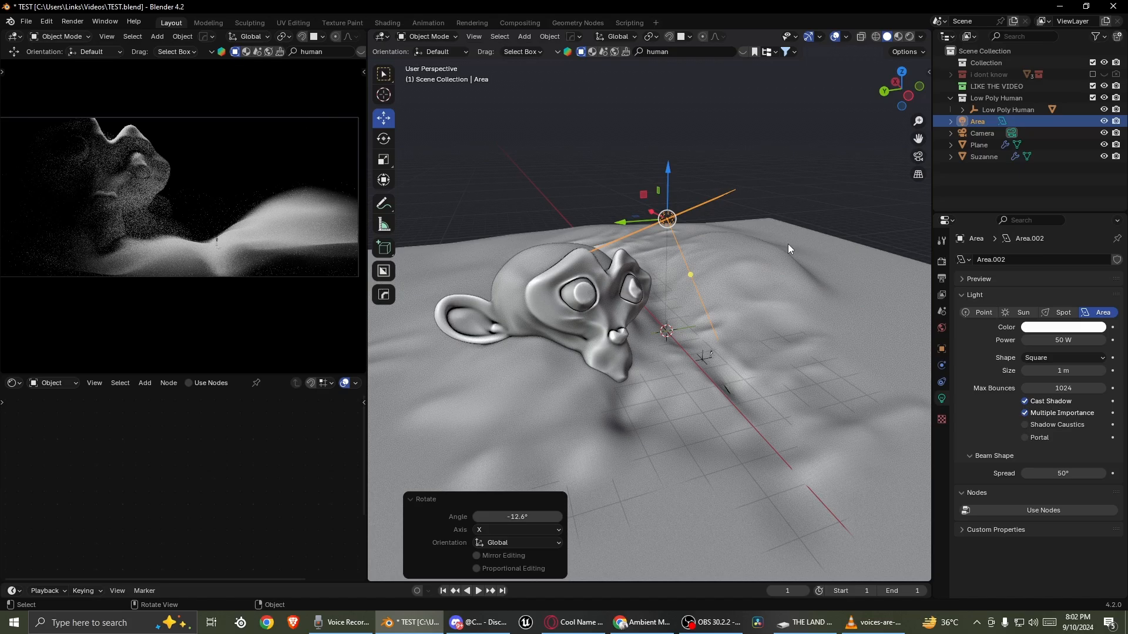
click(842, 161)
key(ctrl+s)
- Try to flatten the ground plane along Z to a scale of 0.55
click(727, 291)
key(s)
key(z)
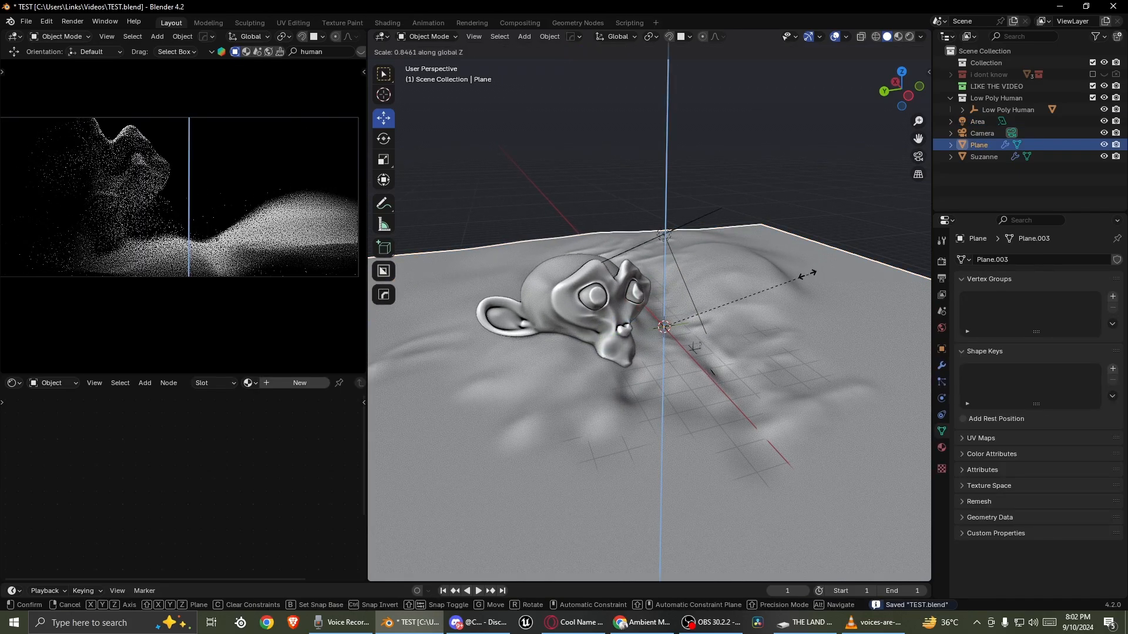
click(757, 291)
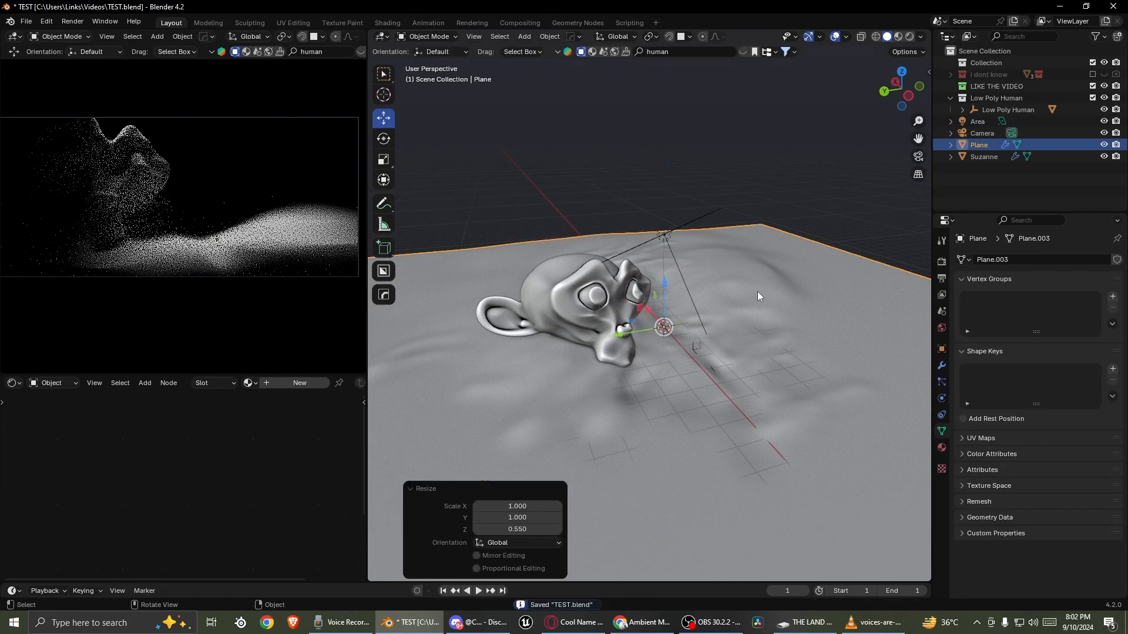
key(ctrl+z)
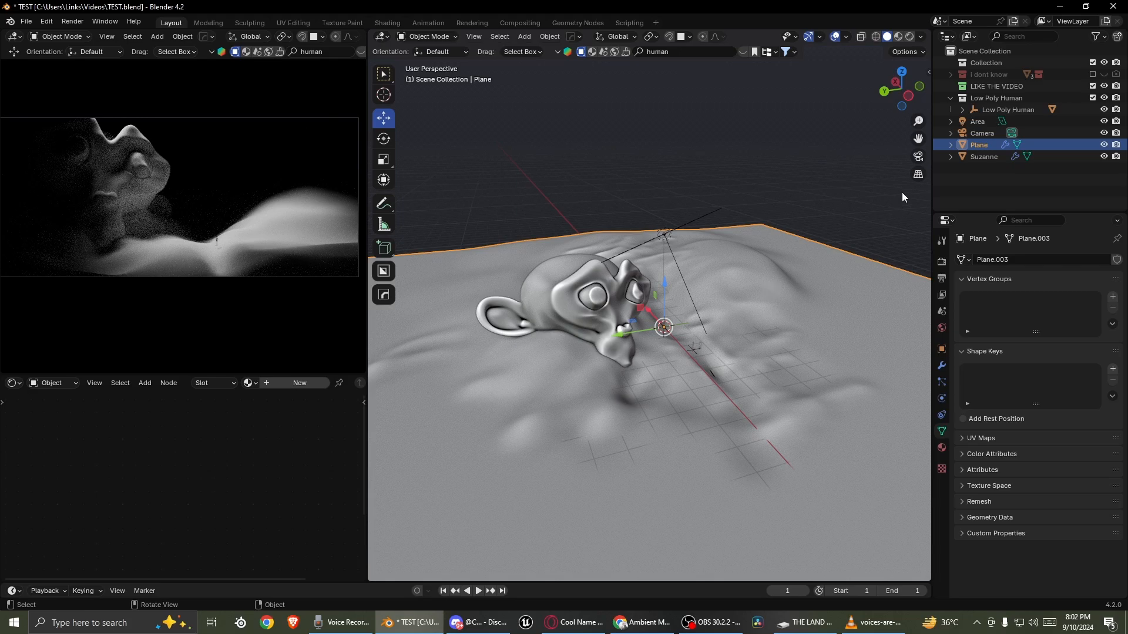
- Flatten the ground plane along Z to roughly 0.6 of its height from the camera view, and save the file
click(918, 156)
key(s)
key(z)
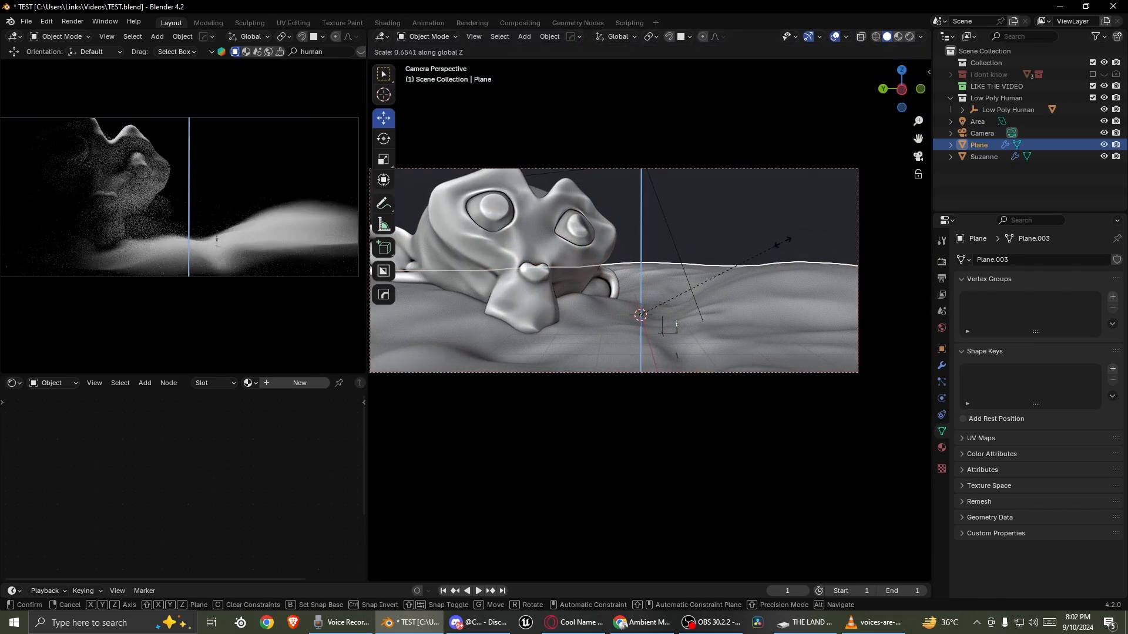
click(767, 248)
key(ctrl+s)
- Scale the small human figure down to about 0.9 of its size
scroll(763, 249, up, 2)
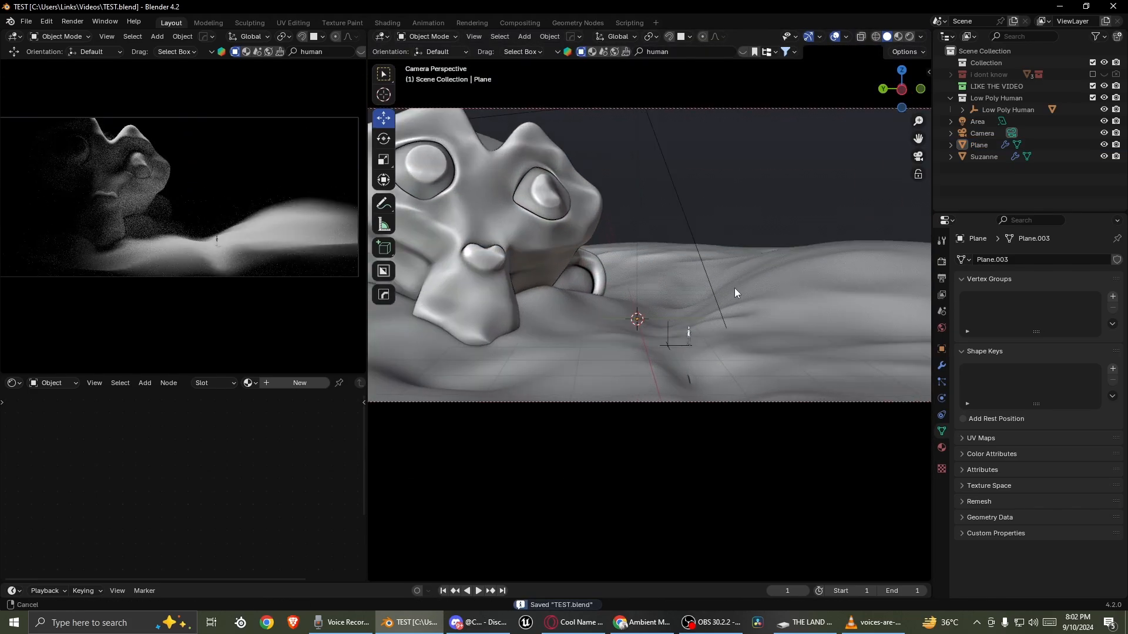
shift+middle_drag(735, 288, 718, 275)
scroll(717, 279, up, 3)
click(693, 319)
key(s)
click(744, 282)
scroll(739, 211, down, 2)
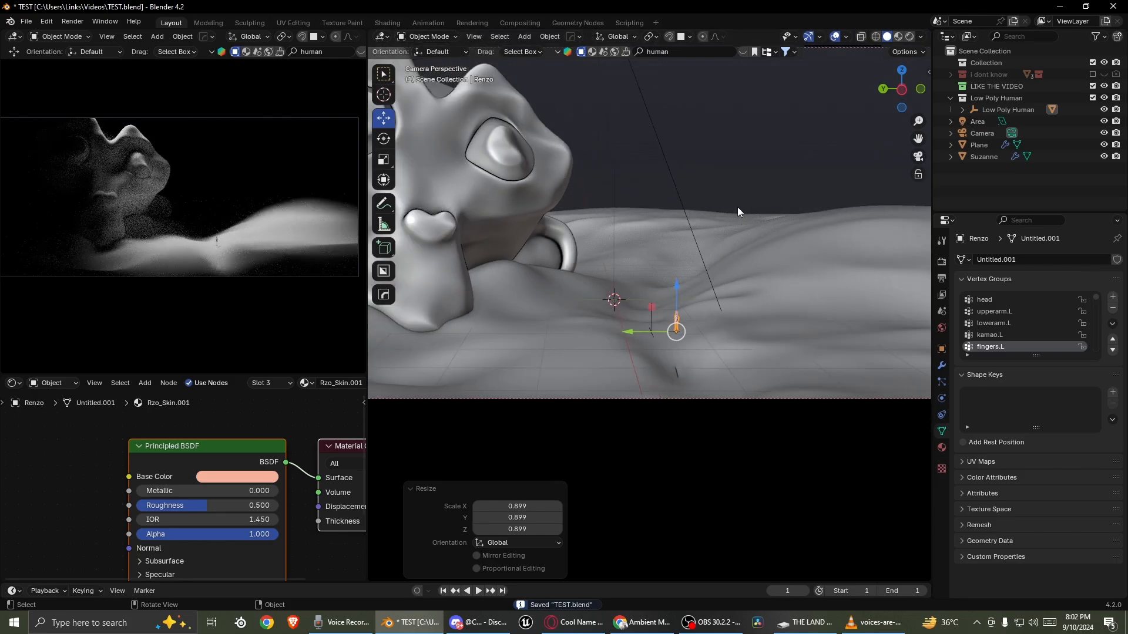
- Change the area light's color to a light blue and save the file
key(KP_0)
click(688, 229)
click(1045, 331)
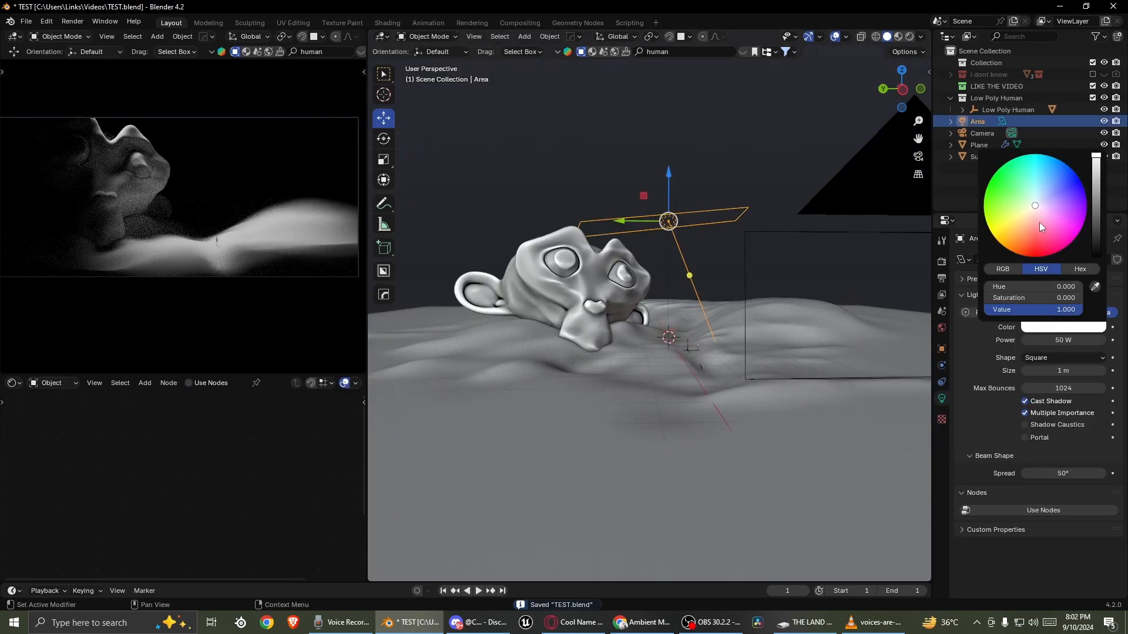
drag(1038, 222, 1051, 188)
key(ctrl+s)
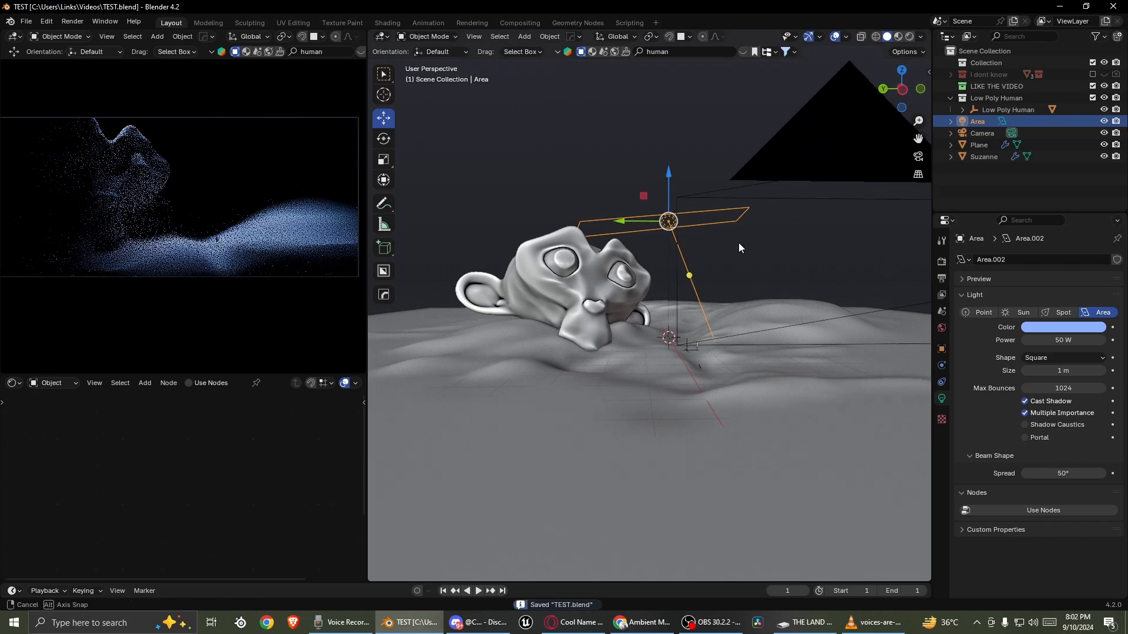
- Add a cube scaled up about 15.3 times to enclose the scene, and return to the camera view
middle_drag(738, 242, 734, 308)
scroll(734, 309, down, 4)
key(shift+a)
click(712, 314)
key(s)
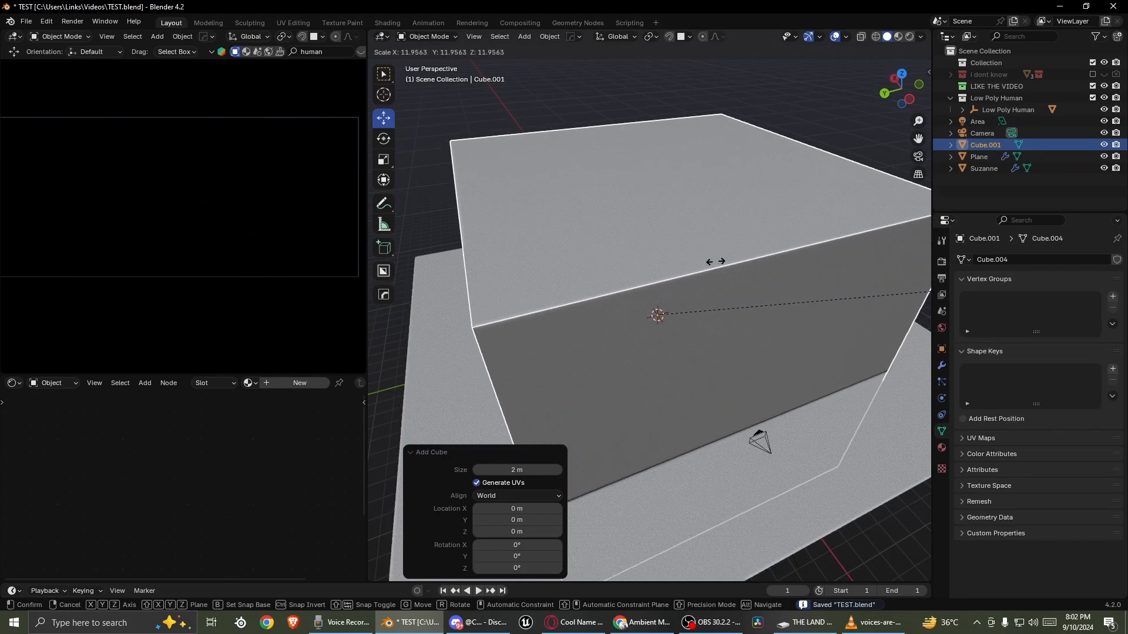
click(894, 263)
scroll(904, 268, up, 5)
click(918, 156)
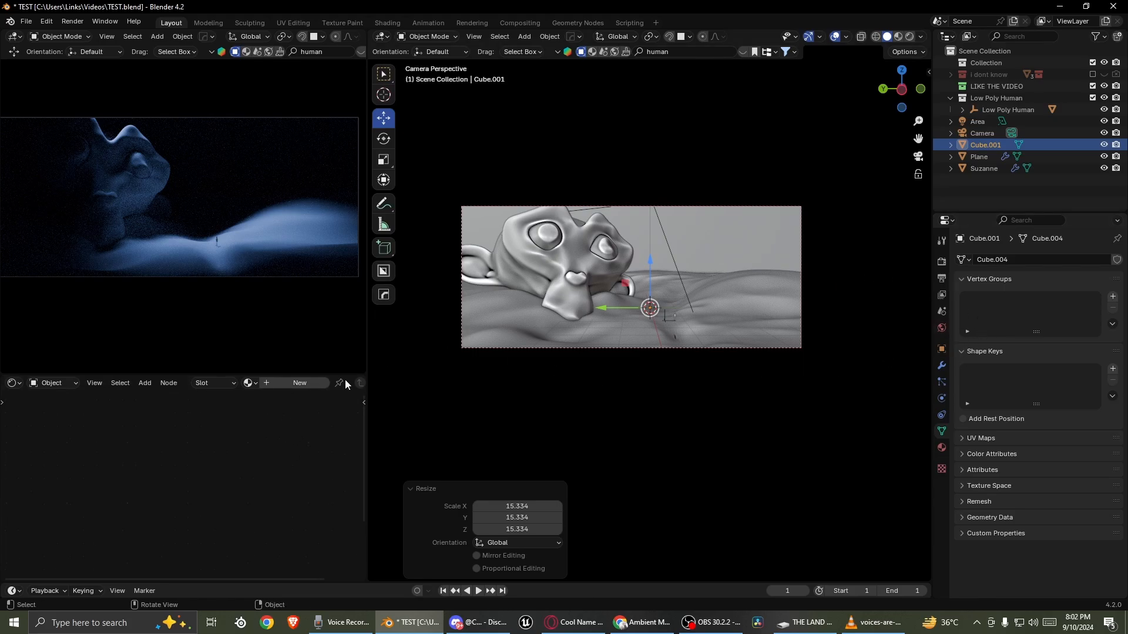
- Create a new material for the enclosing cube and replace its Principled BSDF node with a Principled Volume node
click(306, 384)
middle_drag(124, 469, 199, 441)
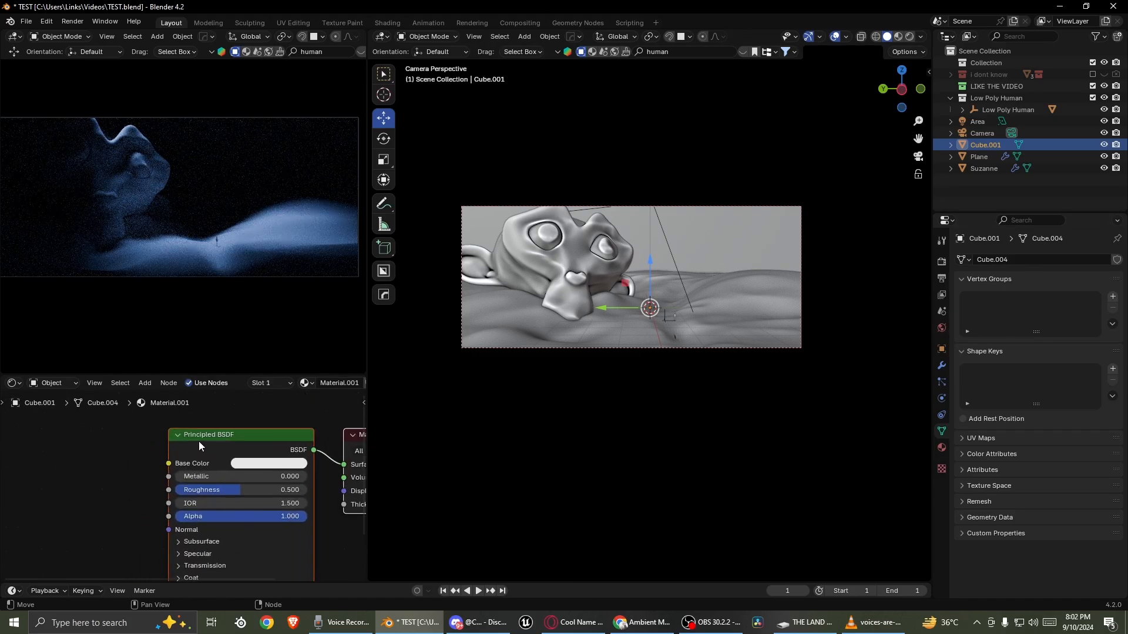
key(x)
key(F3)
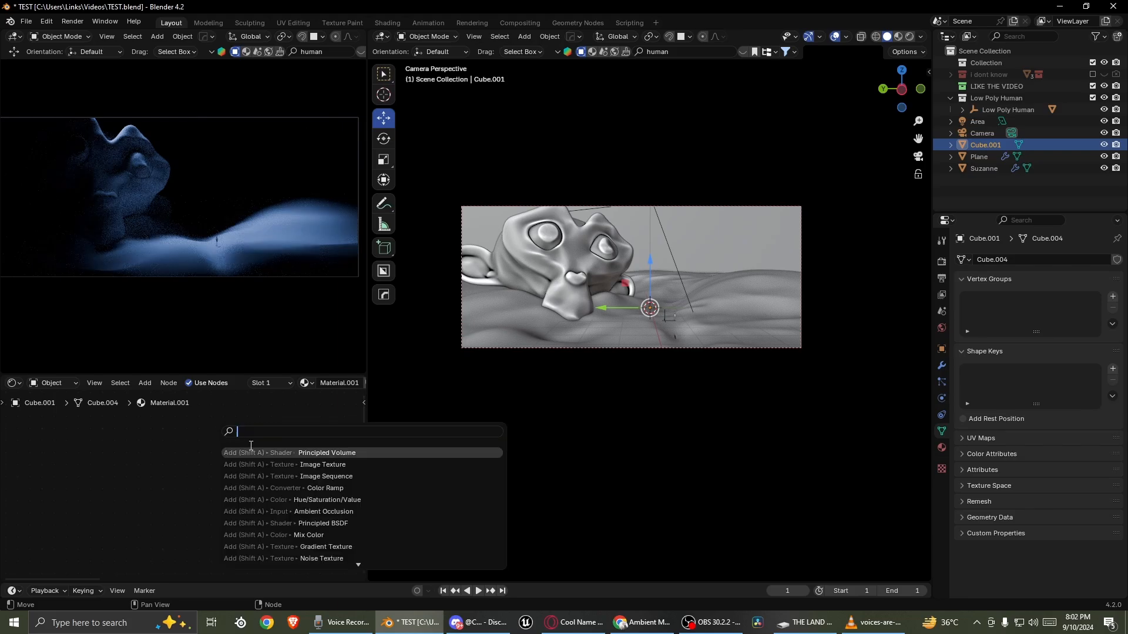
click(331, 453)
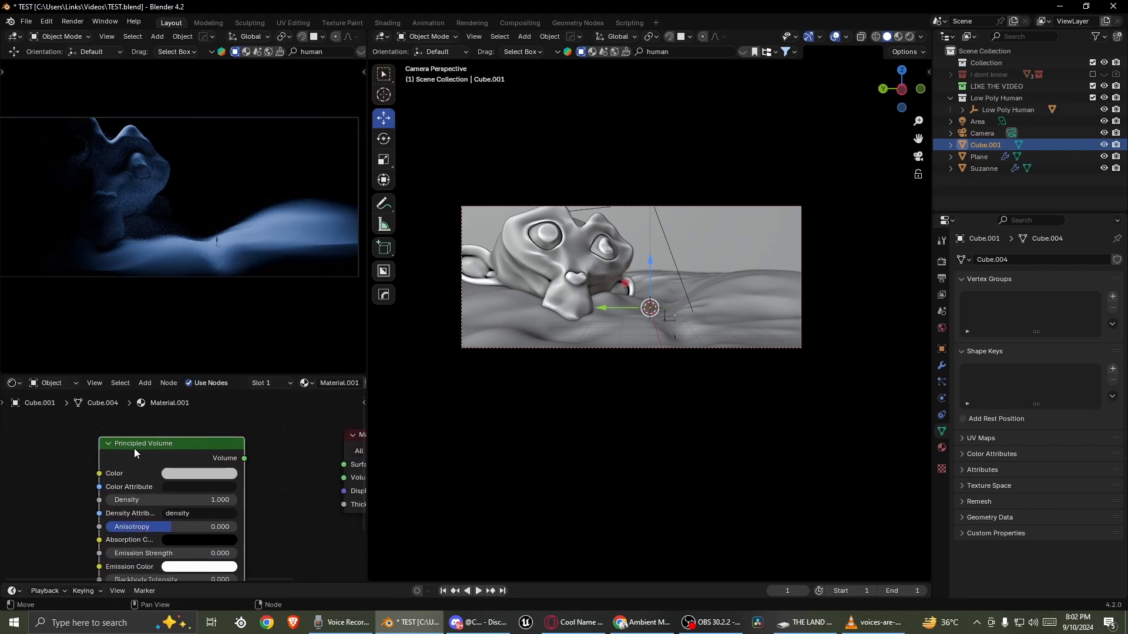
- Connect the Principled Volume node to the Material Output's Volume input and set its density to 0.04
middle_drag(251, 454, 188, 457)
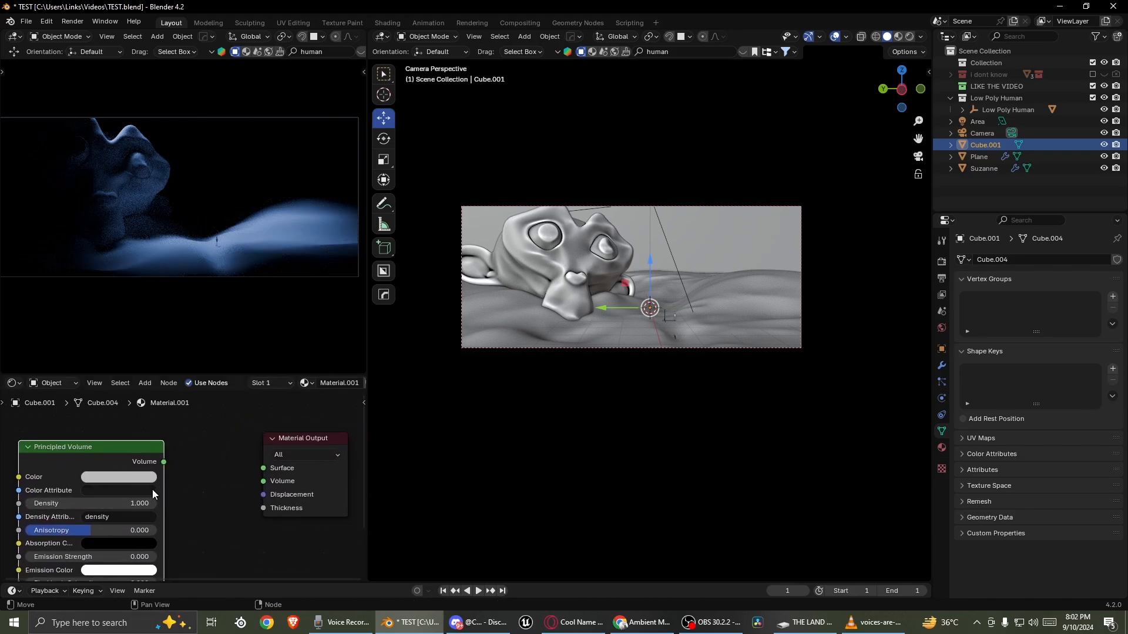
middle_drag(67, 458, 76, 460)
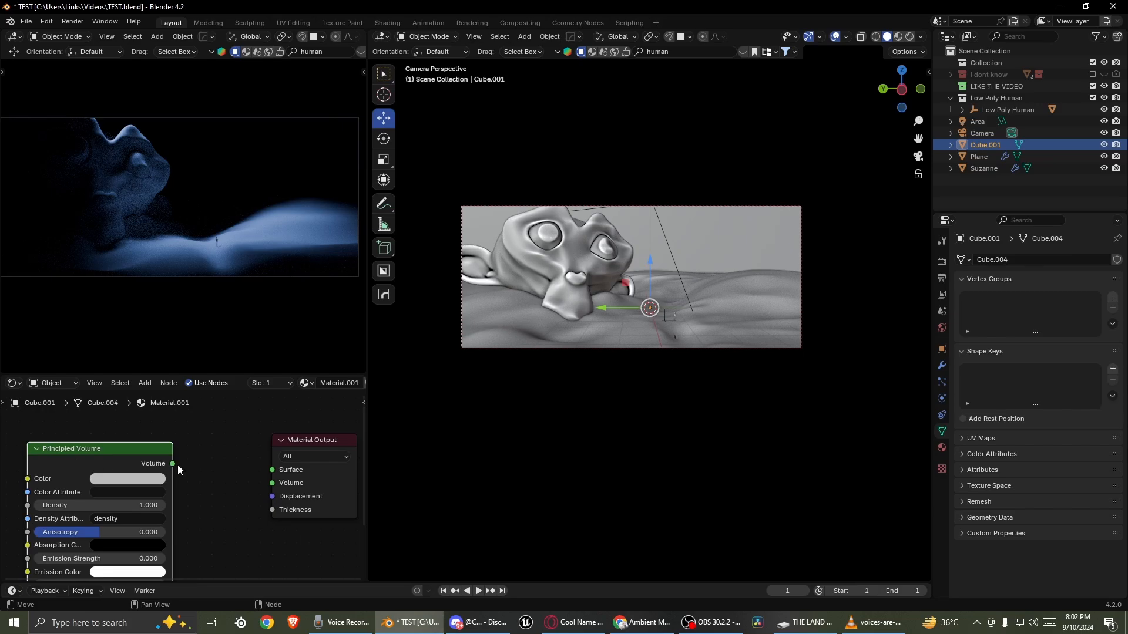
drag(274, 488, 272, 483)
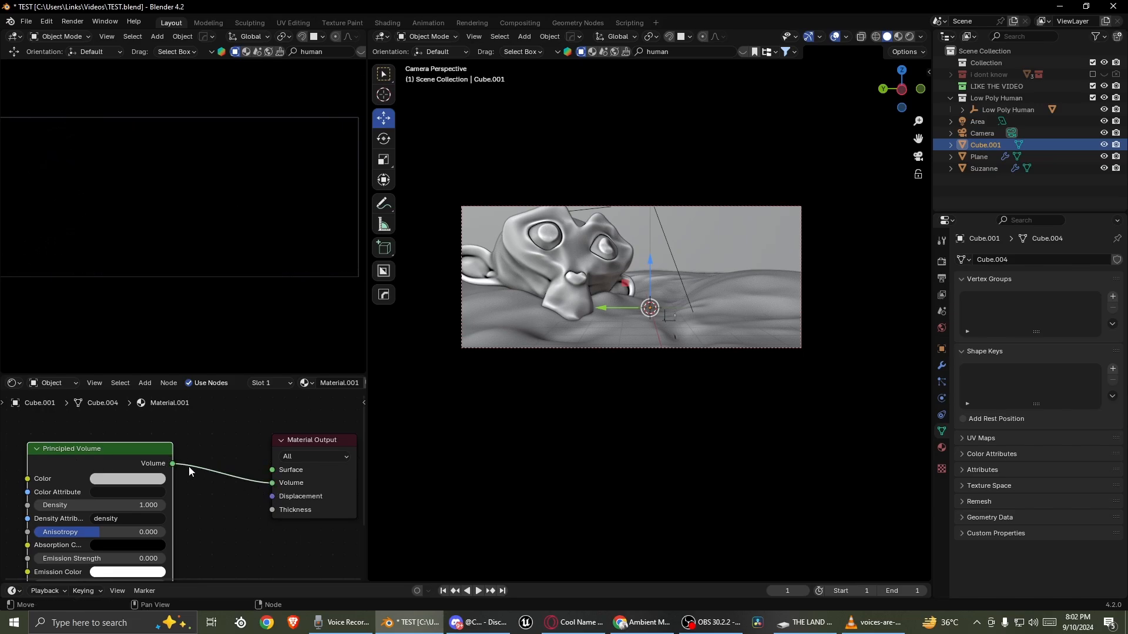
scroll(188, 467, up, 1)
click(104, 509)
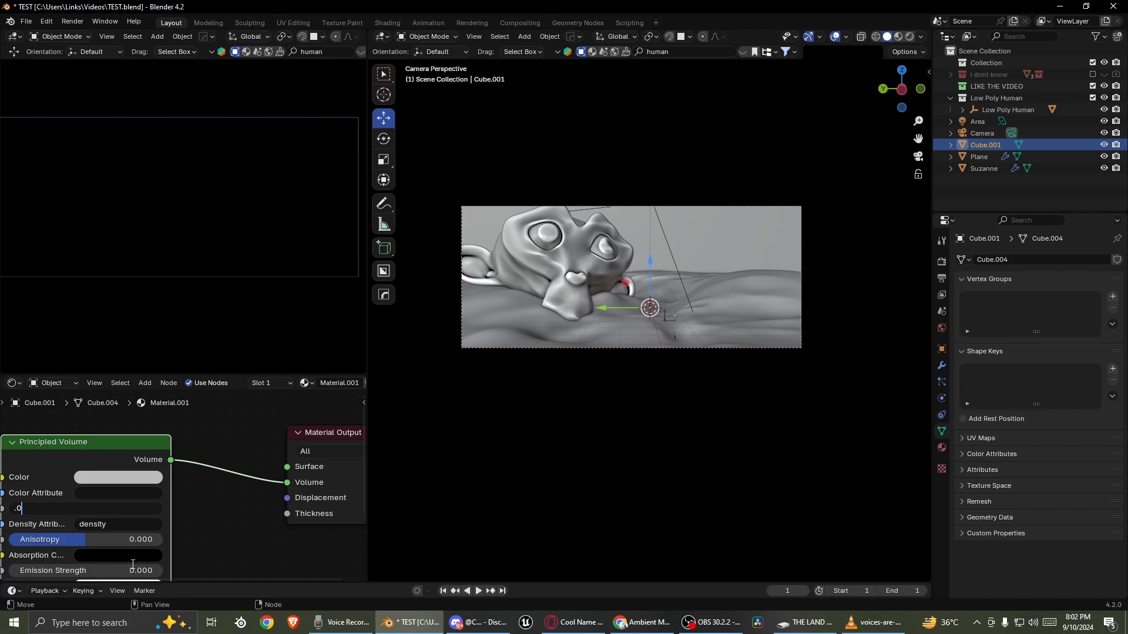
text(.04)
key(Return)
- Set the Principled Volume node's anisotropy to about 0.164
middle_drag(121, 533, 196, 499)
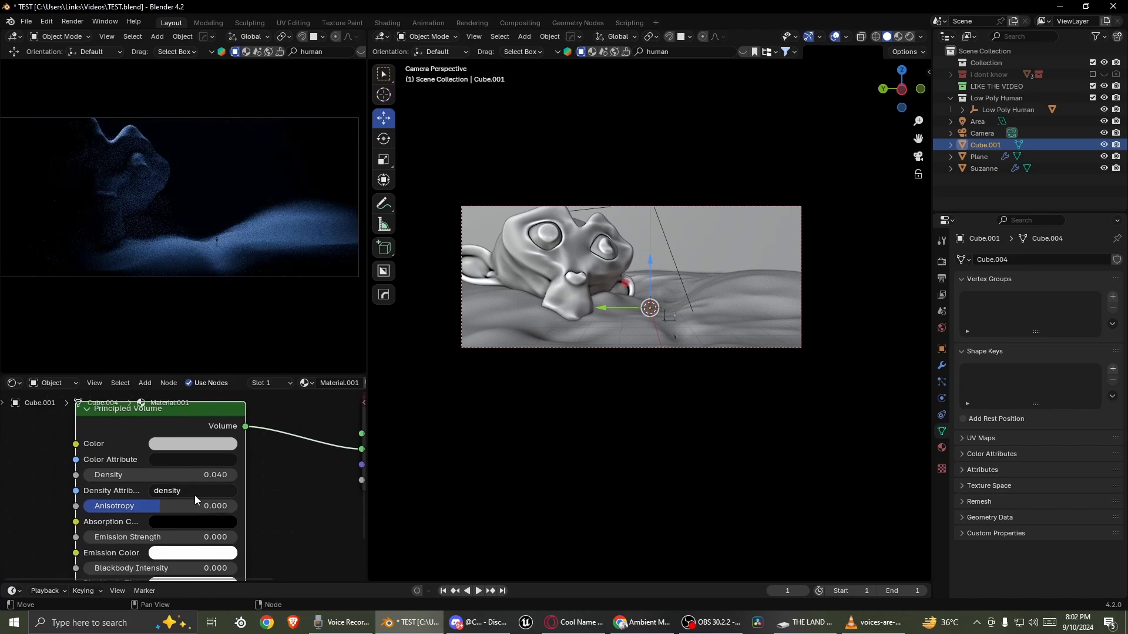
mouse_move(159, 506)
mouse_down()
mouse_move(193, 506)
mouse_move(163, 506)
mouse_up()
scroll(151, 471, up, 2)
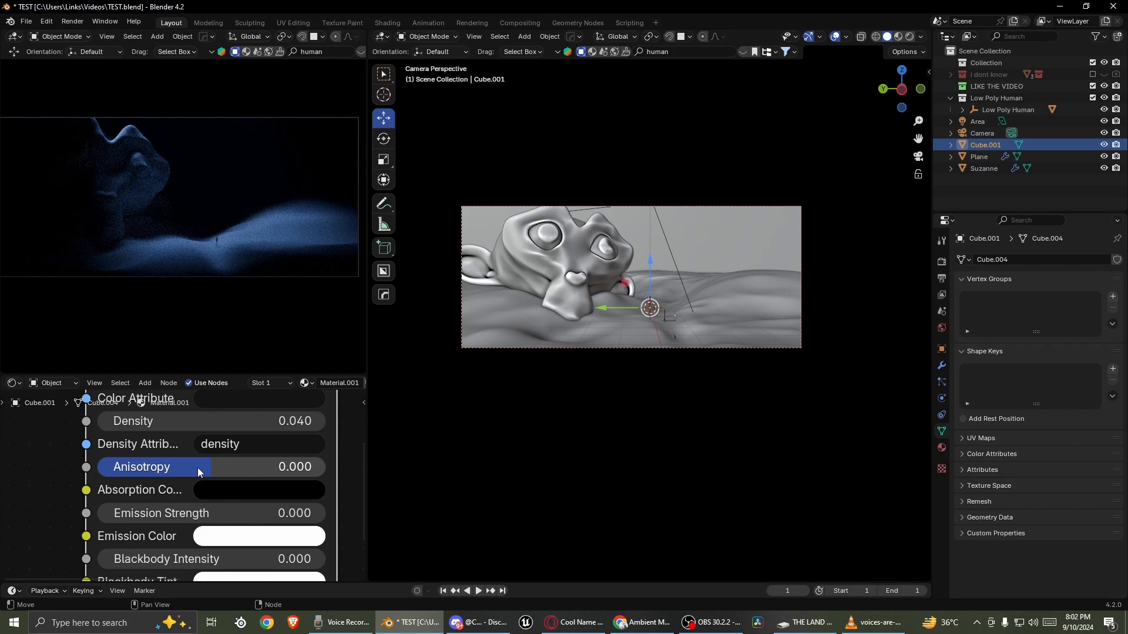
drag(199, 471, 246, 457)
- Set the area light's power to 100 W
middle_drag(628, 319, 638, 306)
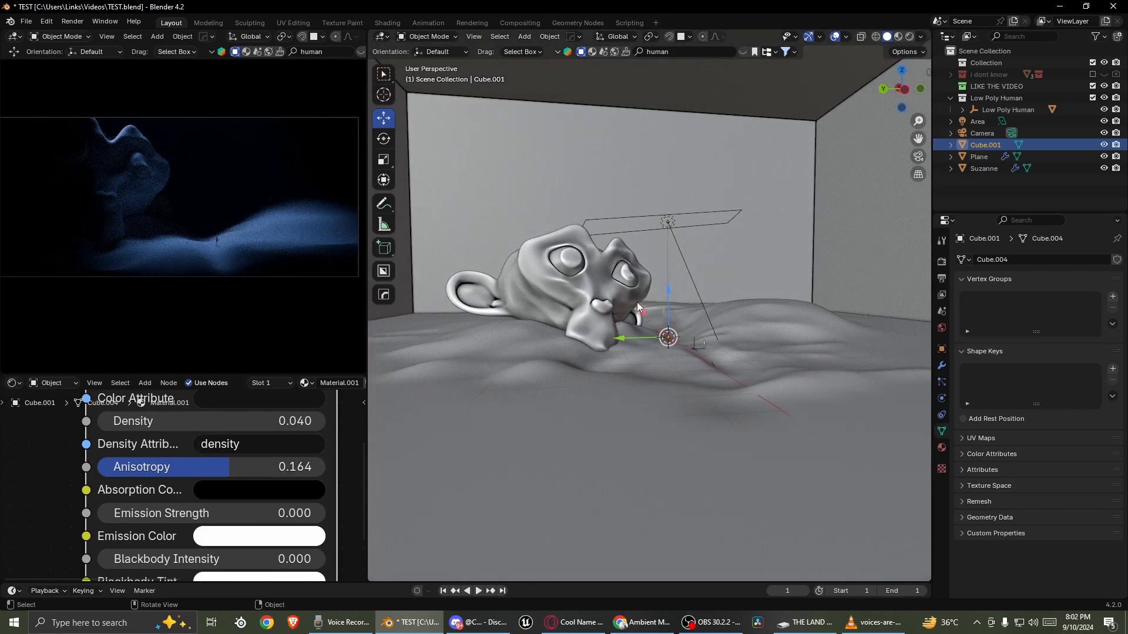
click(661, 227)
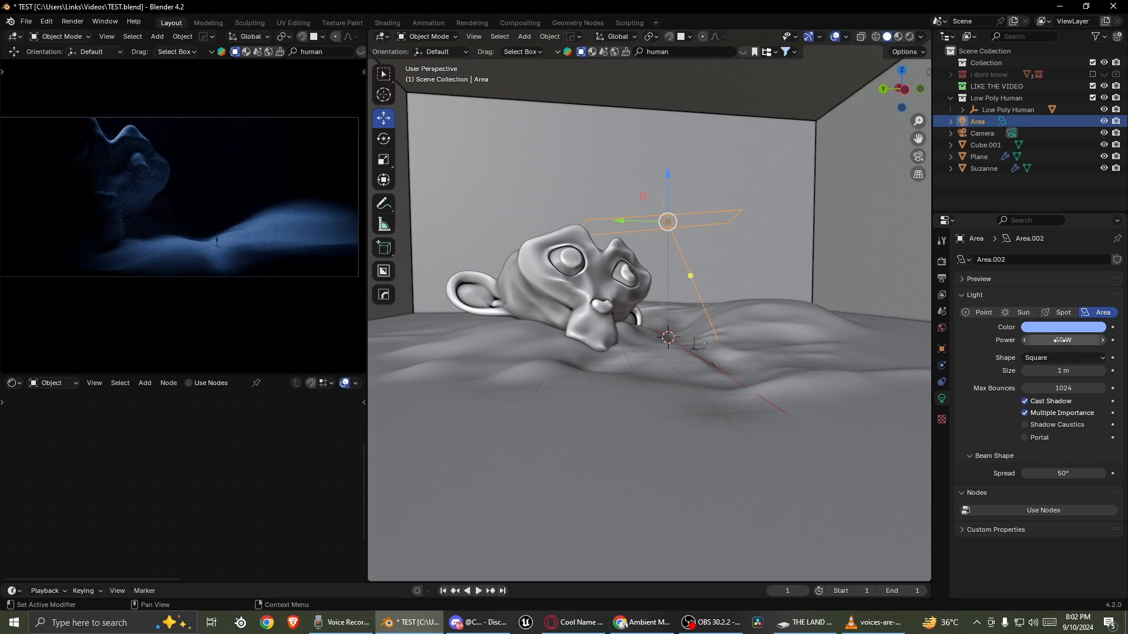
text(100)
key(Return)
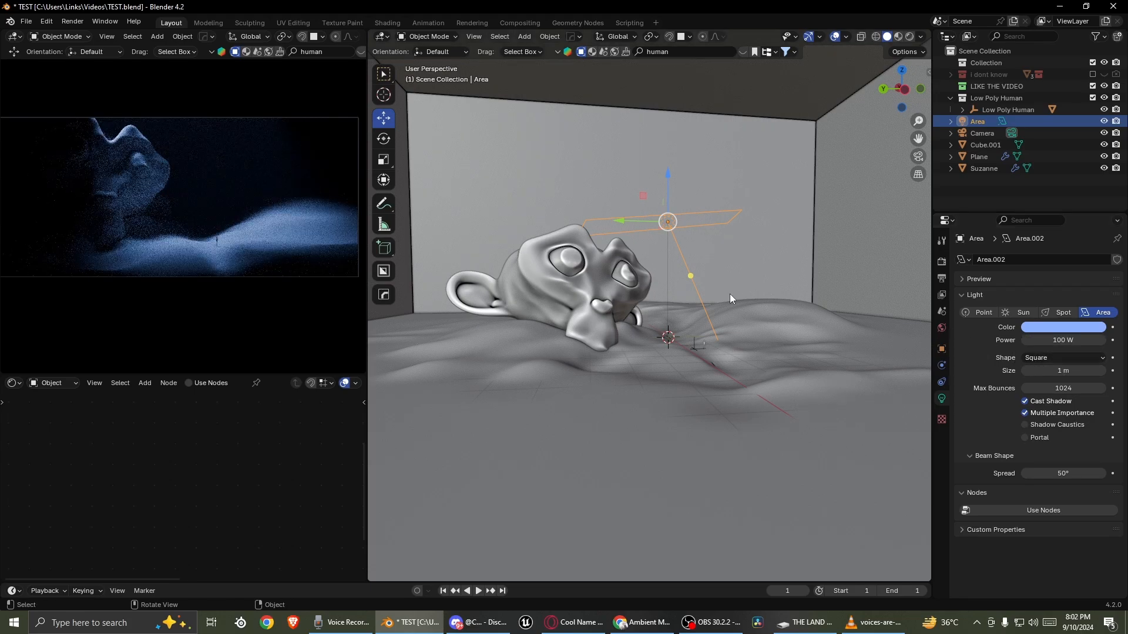
- Set the area light's spread to about 39.7° and rotate the light about 3.5° in the current view
middle_drag(730, 294, 777, 315)
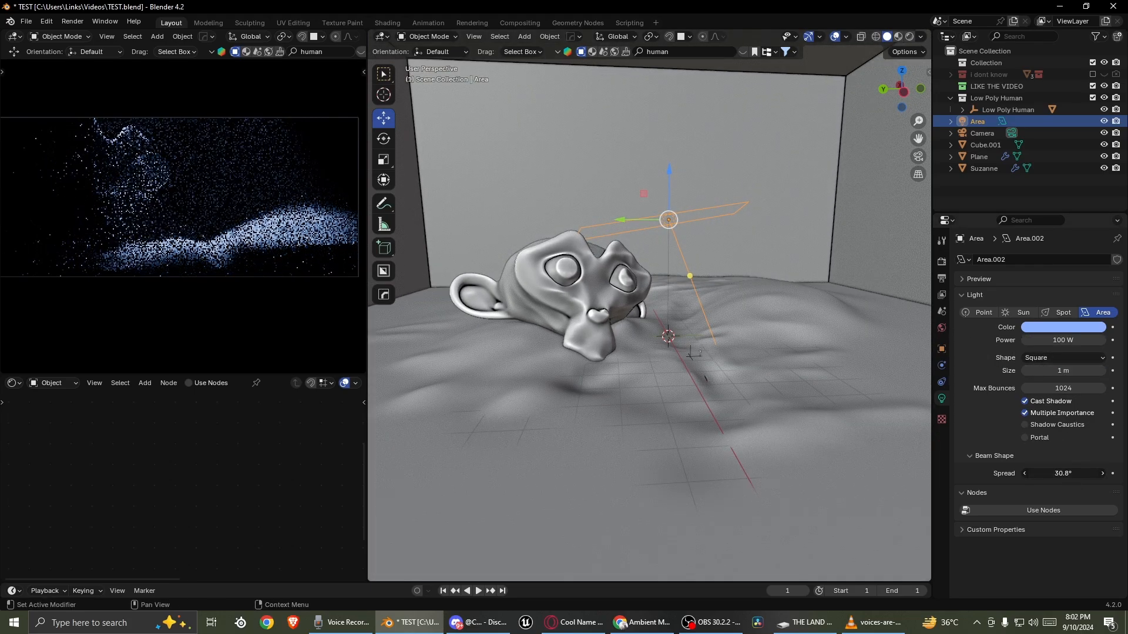
middle_drag(765, 319, 806, 347)
key(r)
click(759, 342)
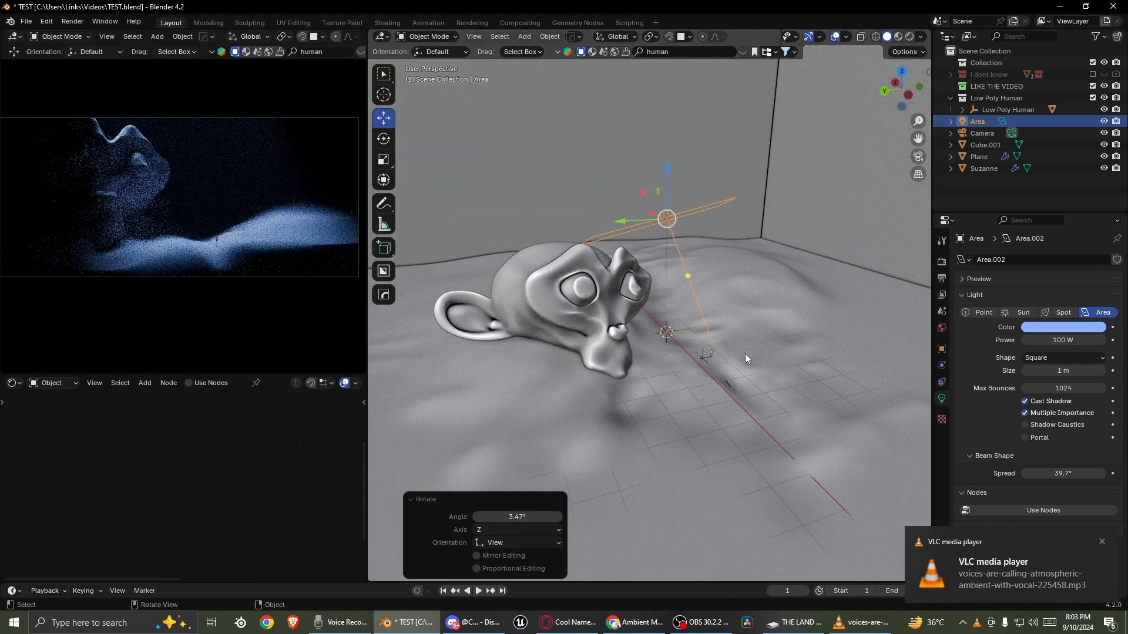
- Select the area light above the monkey head and clear its rotation
scroll(745, 354, up, 3)
click(605, 333)
scroll(660, 273, down, 2)
click(660, 267)
click(657, 202)
middle_drag(657, 203, 681, 252)
key(alt+r)
- Resize the area light along X, shift it slightly, and scale it about 1.19 along Y
key(s)
key(x)
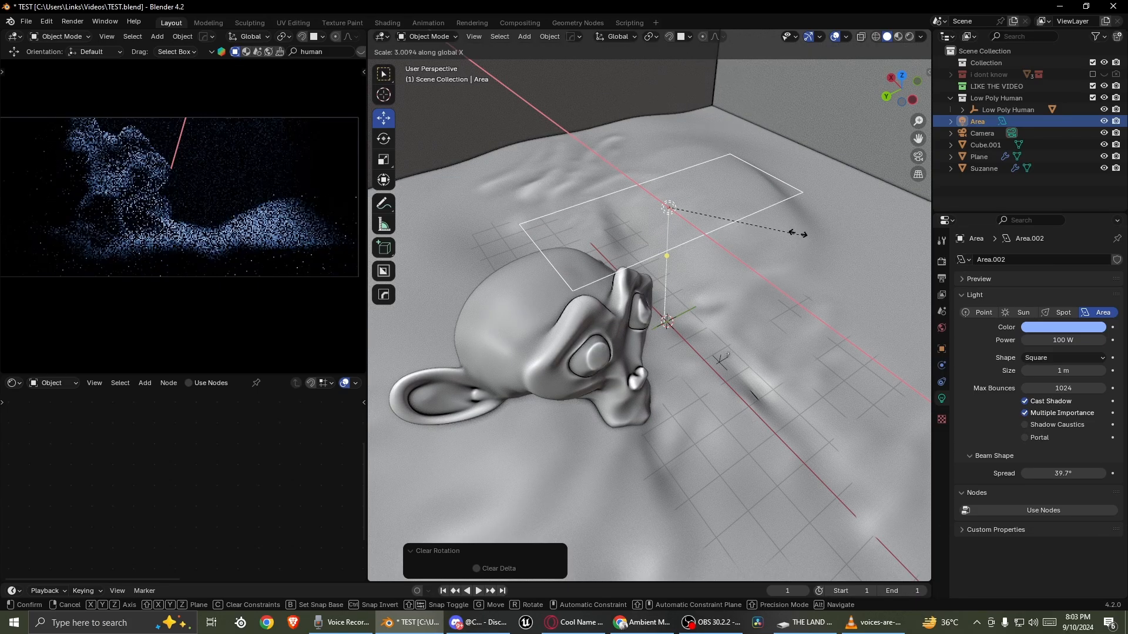
click(703, 227)
middle_drag(703, 227, 640, 228)
drag(641, 228, 598, 233)
key(s)
middle_drag(599, 233, 634, 249)
key(y)
click(693, 238)
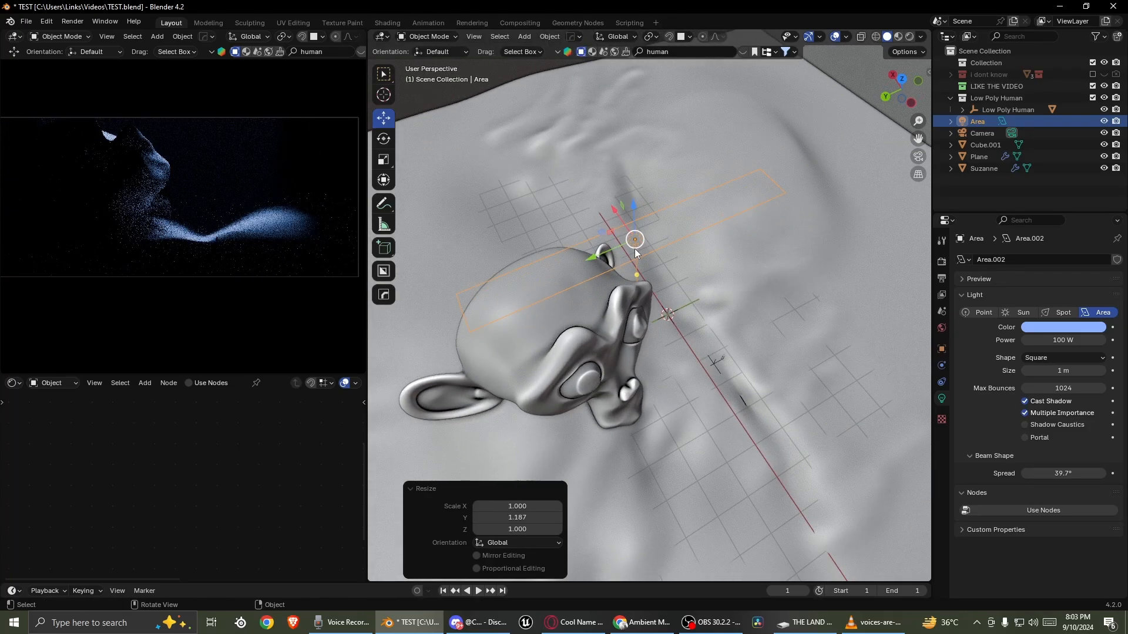
- Move the area light about -1.27 m along Y and rotate it about 34.1° around Y and -13.5° around Z
drag(634, 249, 698, 273)
key(r)
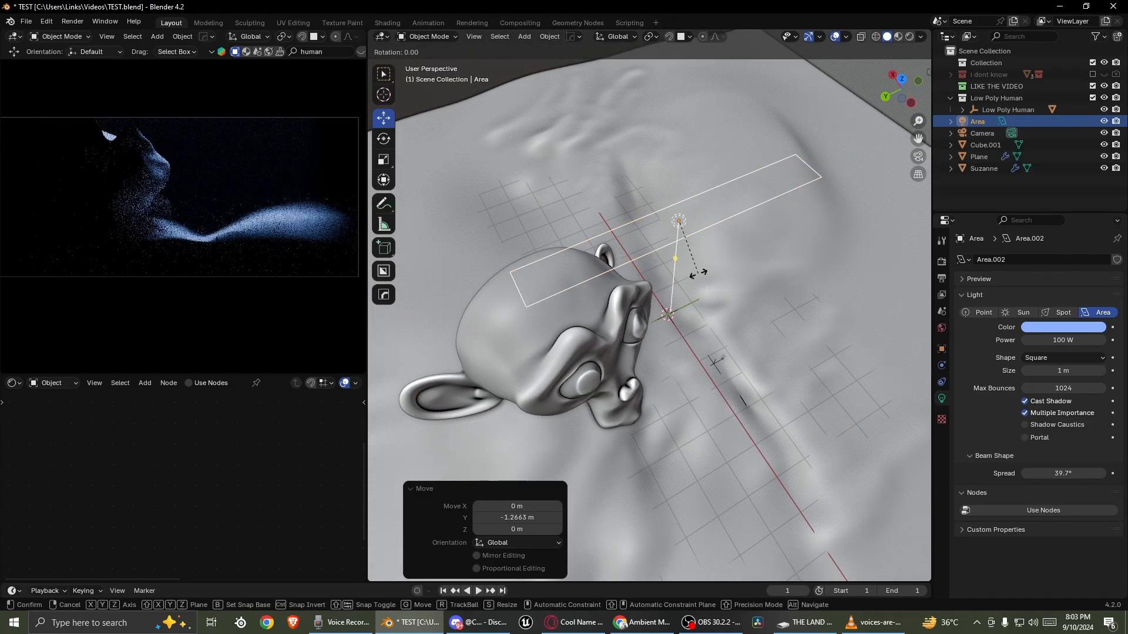
key(y)
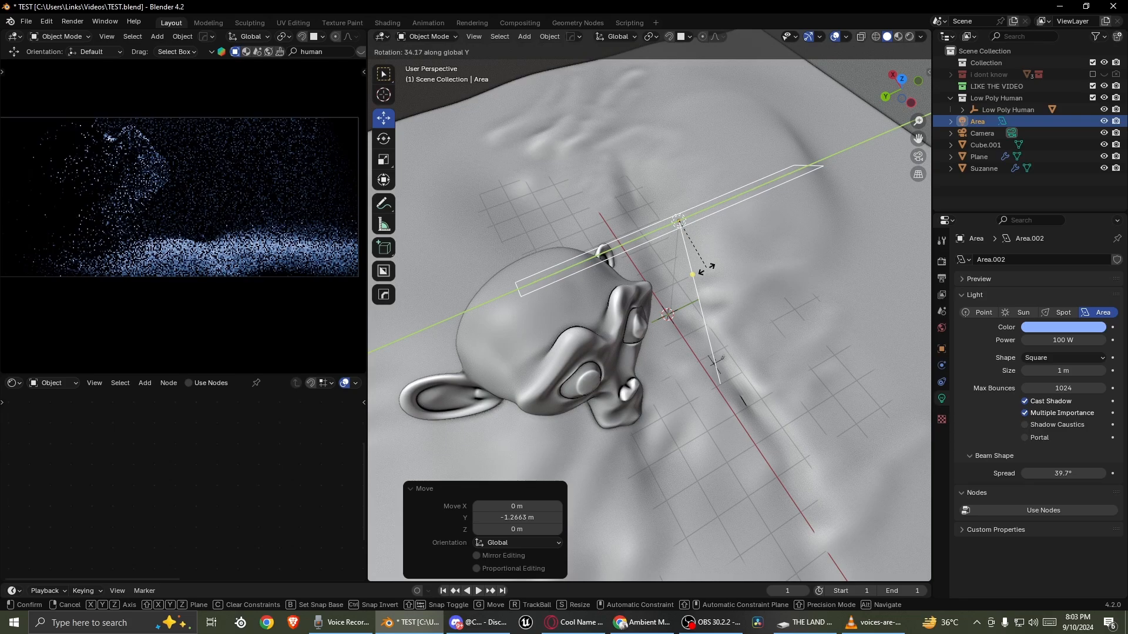
click(735, 275)
key(r)
key(z)
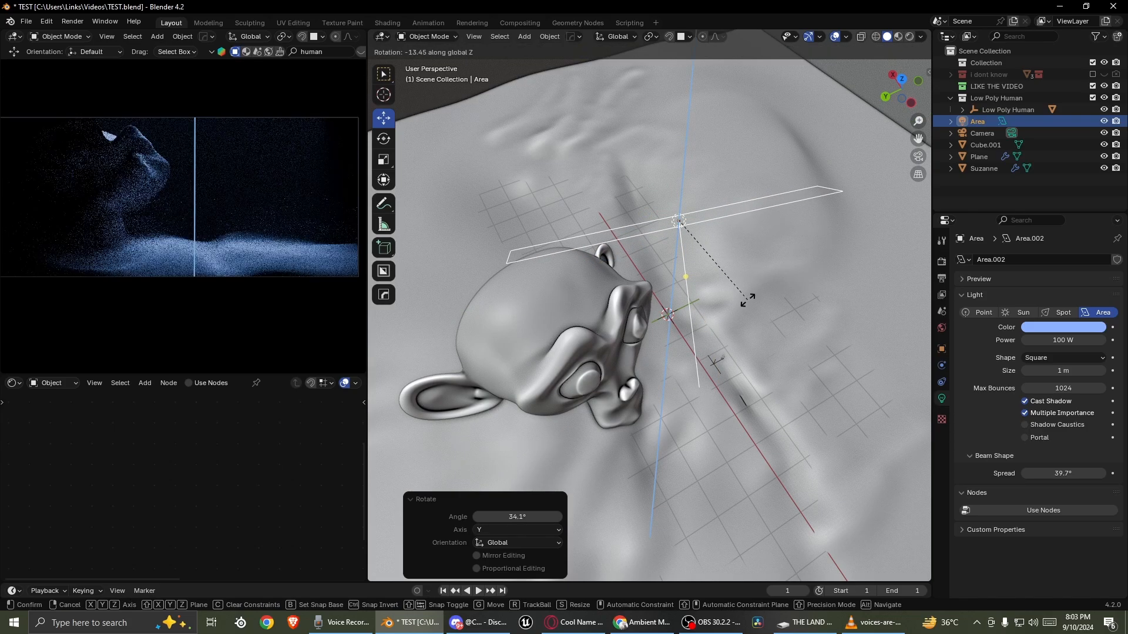
click(748, 300)
- Set a render region around the whole camera frame in the rendered preview
middle_drag(748, 299, 699, 293)
scroll(287, 271, down, 1)
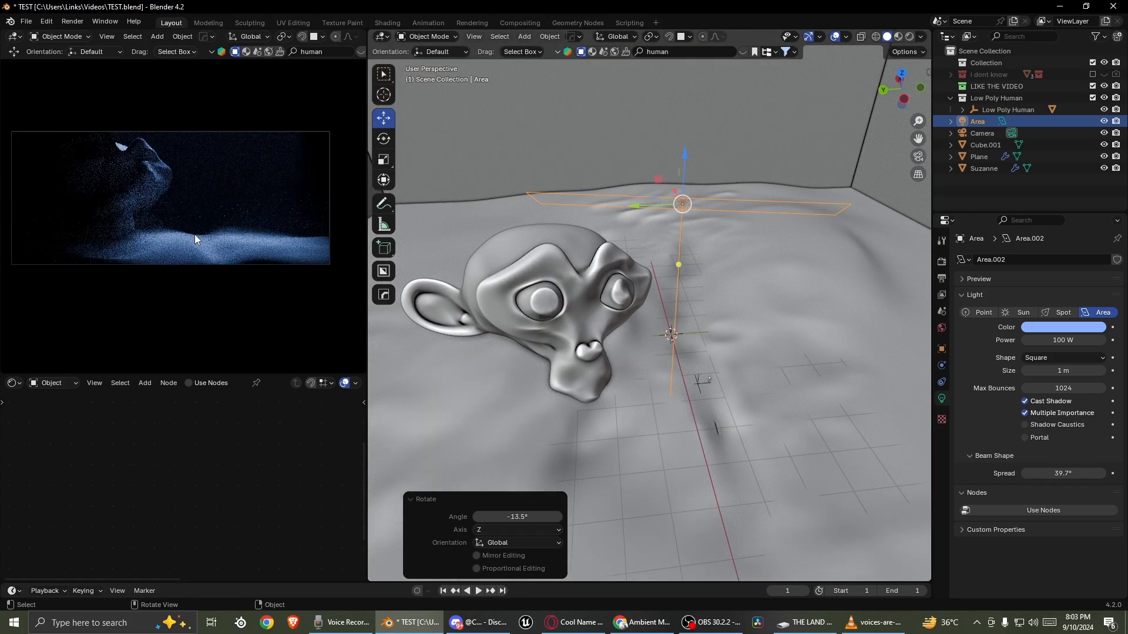
key(ctrl+b)
drag(1, 108, 354, 302)
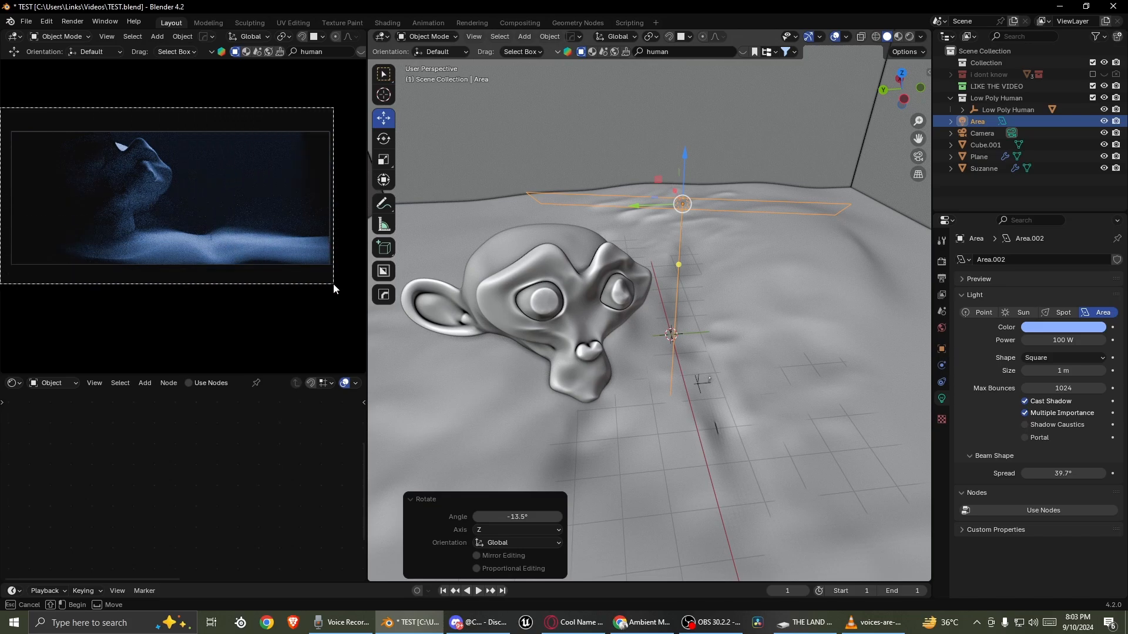
- Rotate the monkey head about -11.2° in a side view and lower it about 0.28 m along Z
click(918, 156)
scroll(576, 269, up, 4)
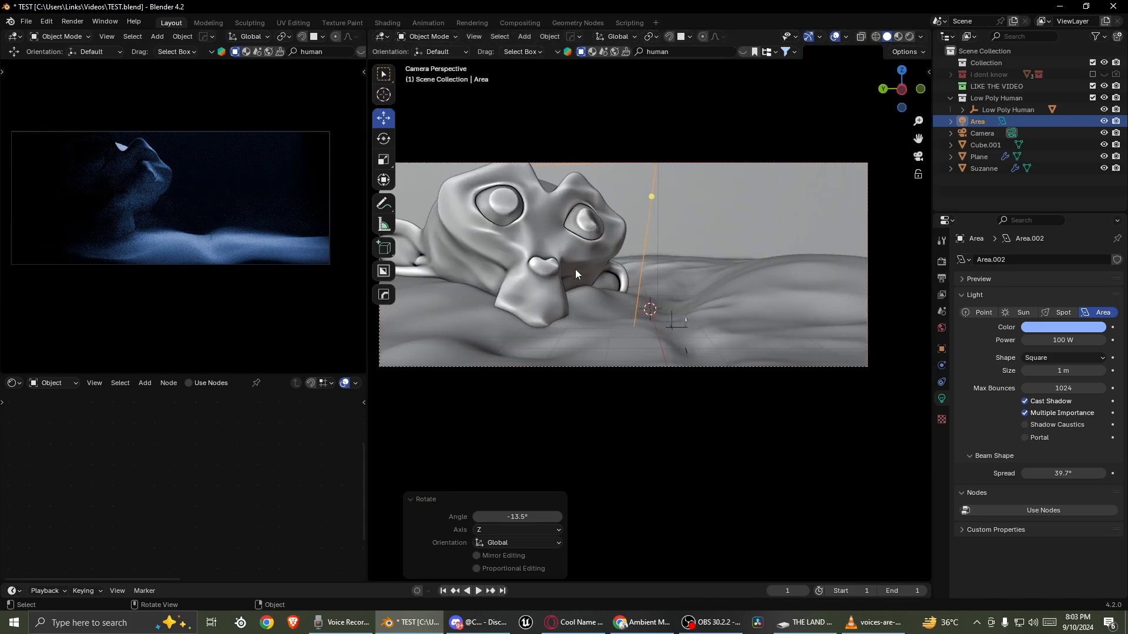
click(549, 237)
middle_drag(548, 238, 725, 249)
key(r)
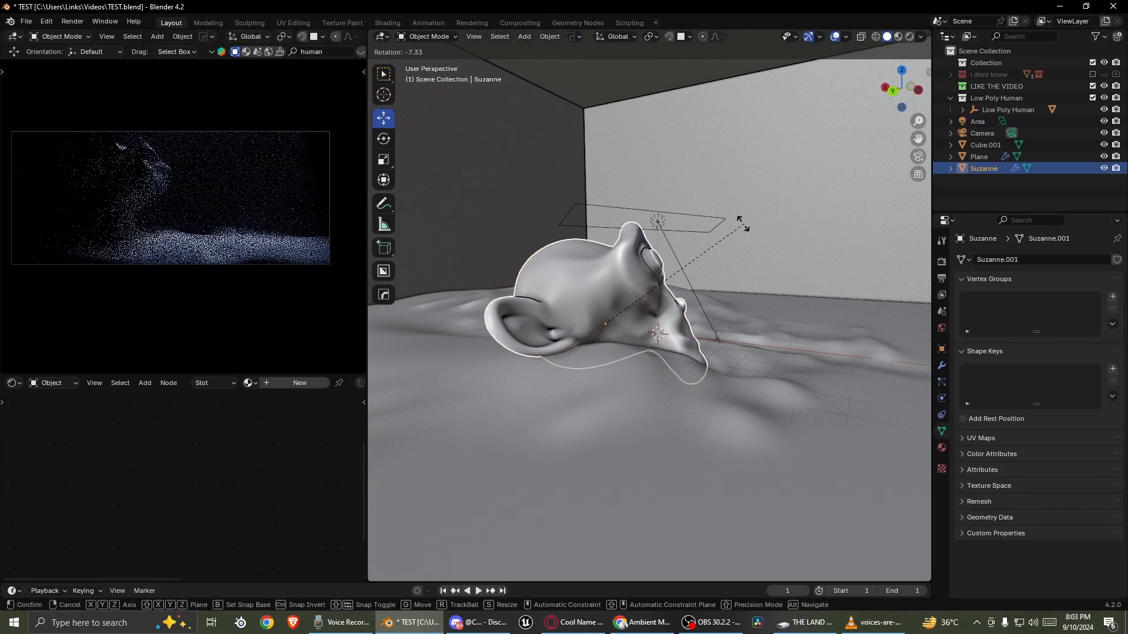
click(640, 284)
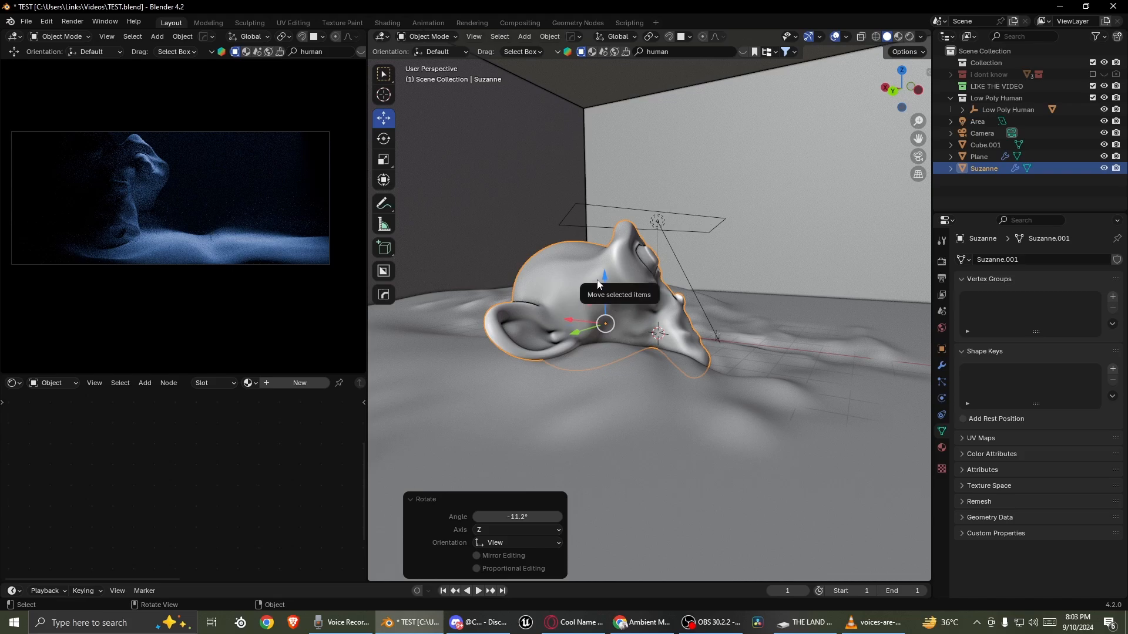
drag(600, 282, 603, 289)
middle_drag(722, 280, 645, 295)
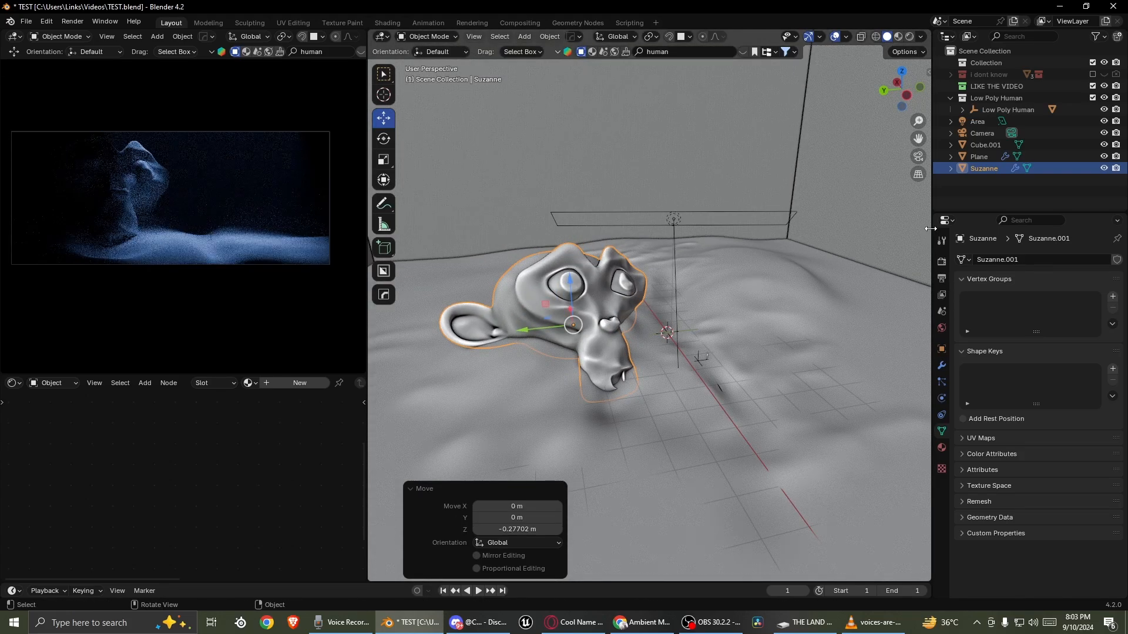
- Move the small human figure about -0.87 m in X, 1.37 m in Y and 0.04 m in Z, in front of the monkey
click(918, 157)
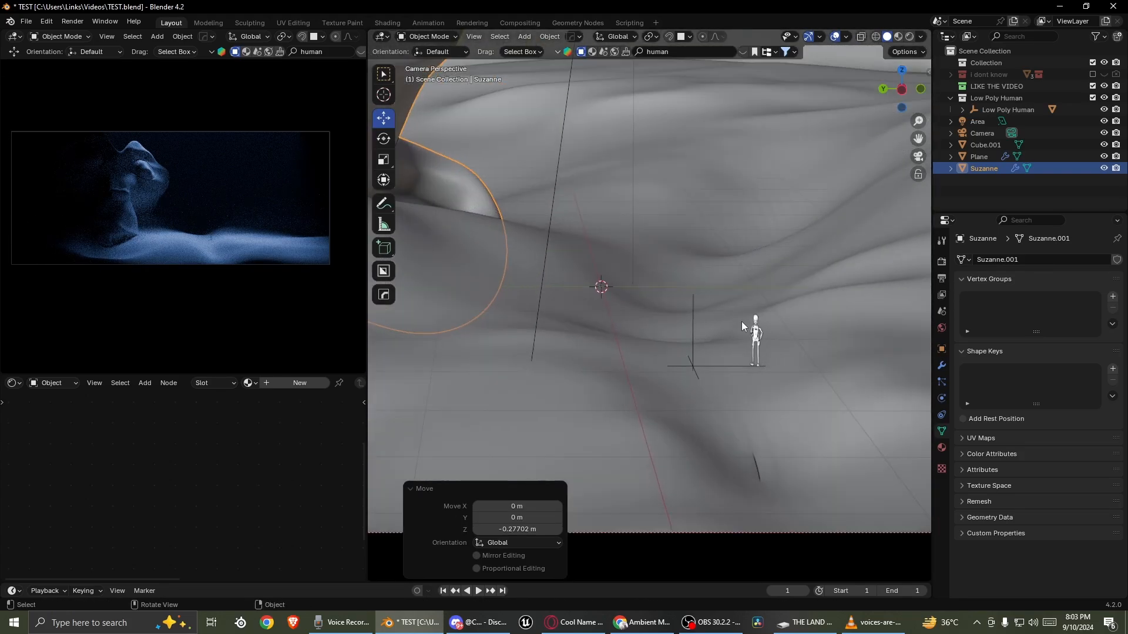
click(745, 324)
click(755, 331)
middle_drag(755, 331, 916, 369)
scroll(770, 343, up, 4)
drag(880, 350, 861, 335)
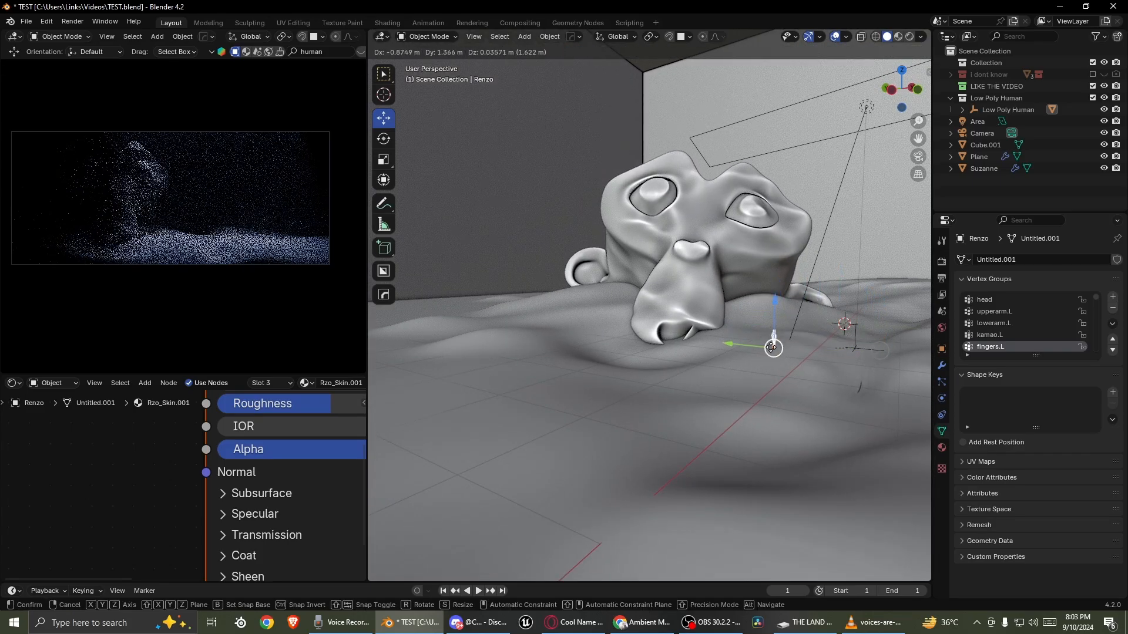
drag(771, 347, 770, 348)
- Move the human about -0.66 m in X, 0.06 m in Y and -0.05 m in Z, and raise it about 0.015 m onto the ground
middle_drag(770, 348, 706, 345)
scroll(706, 346, up, 3)
shift+middle_drag(611, 370, 813, 301)
scroll(706, 336, up, 3)
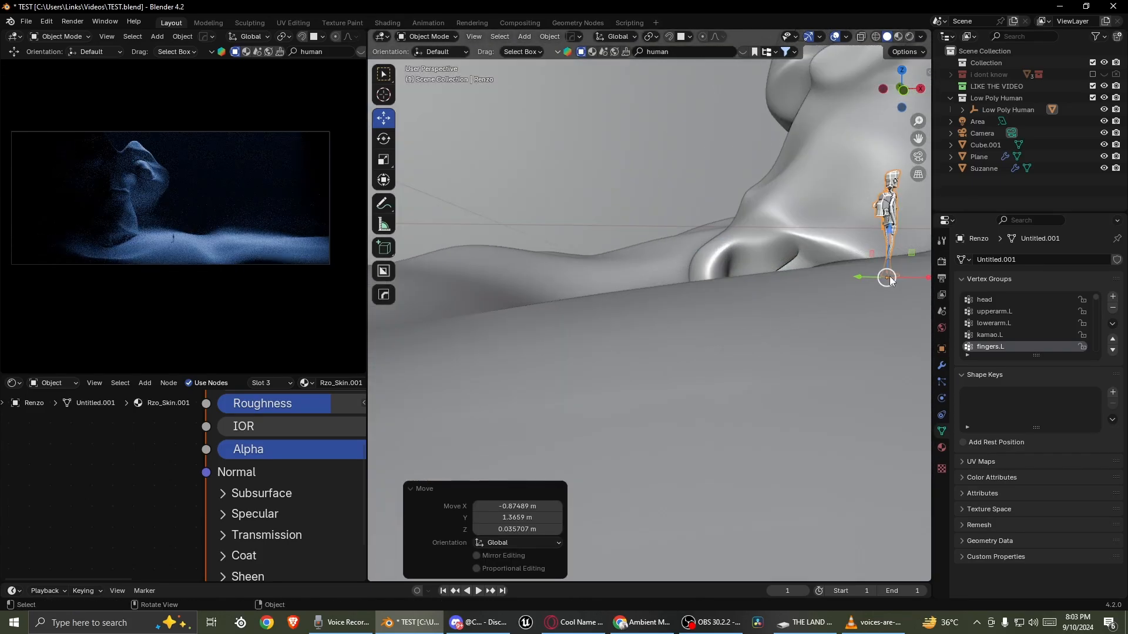
drag(890, 276, 629, 292)
middle_drag(629, 293, 598, 353)
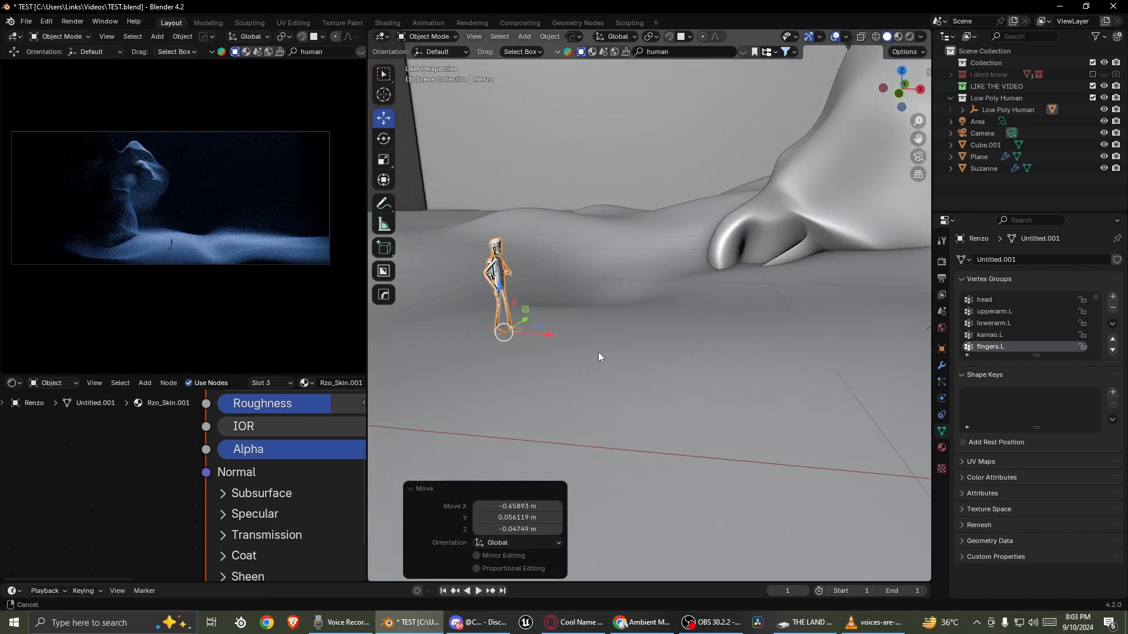
scroll(582, 356, up, 3)
drag(469, 352, 470, 342)
click(918, 157)
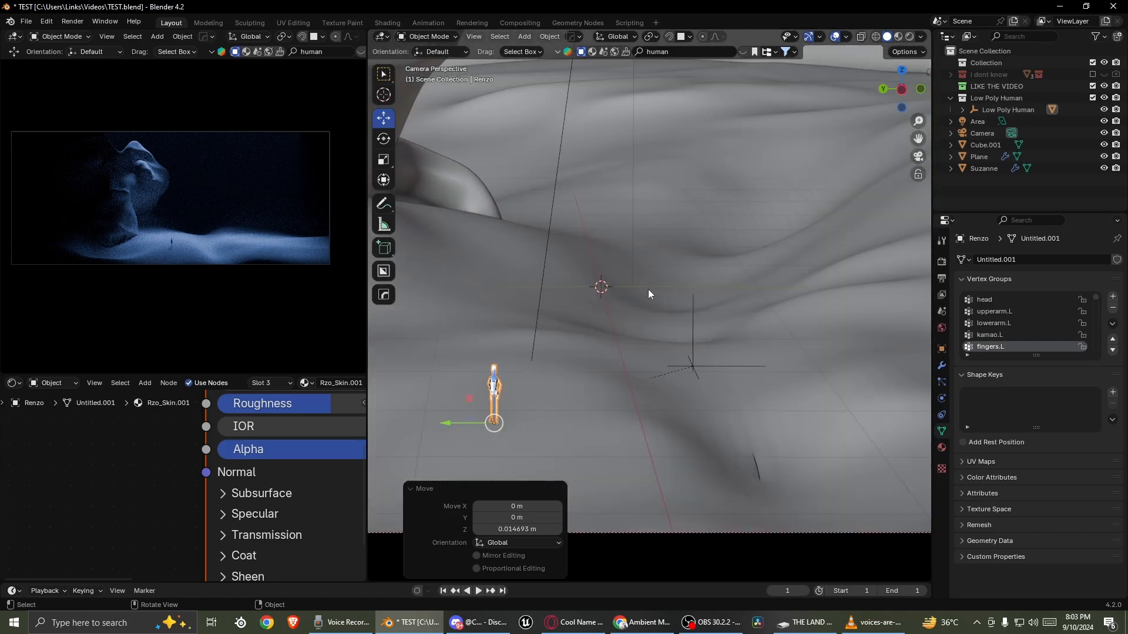
- Scale the human figure down to about 0.88 of its size
scroll(665, 292, up, 3)
key(s)
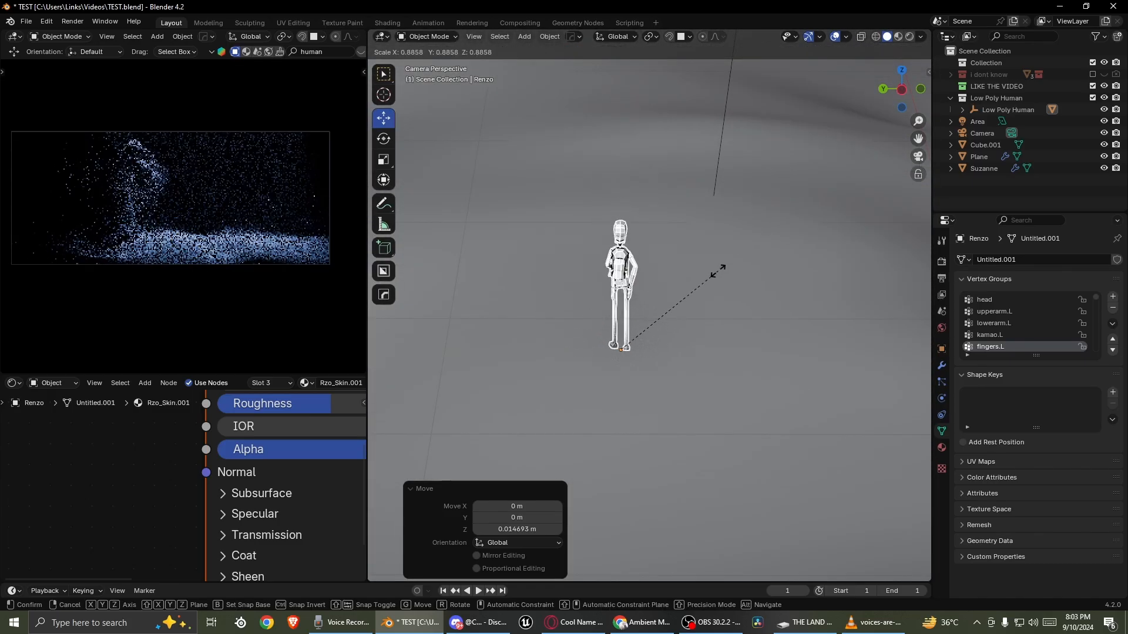
click(717, 272)
scroll(682, 287, down, 4)
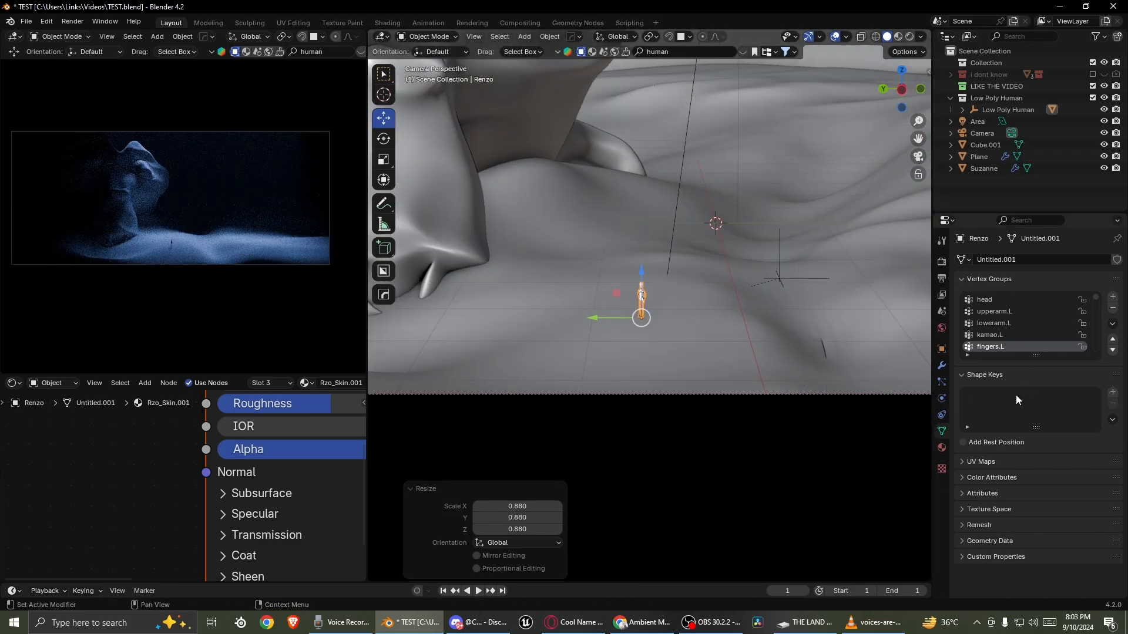
- Remove the human figure's material slots from Rzo_Skin.001 through Rzo_Zipper.001
click(941, 448)
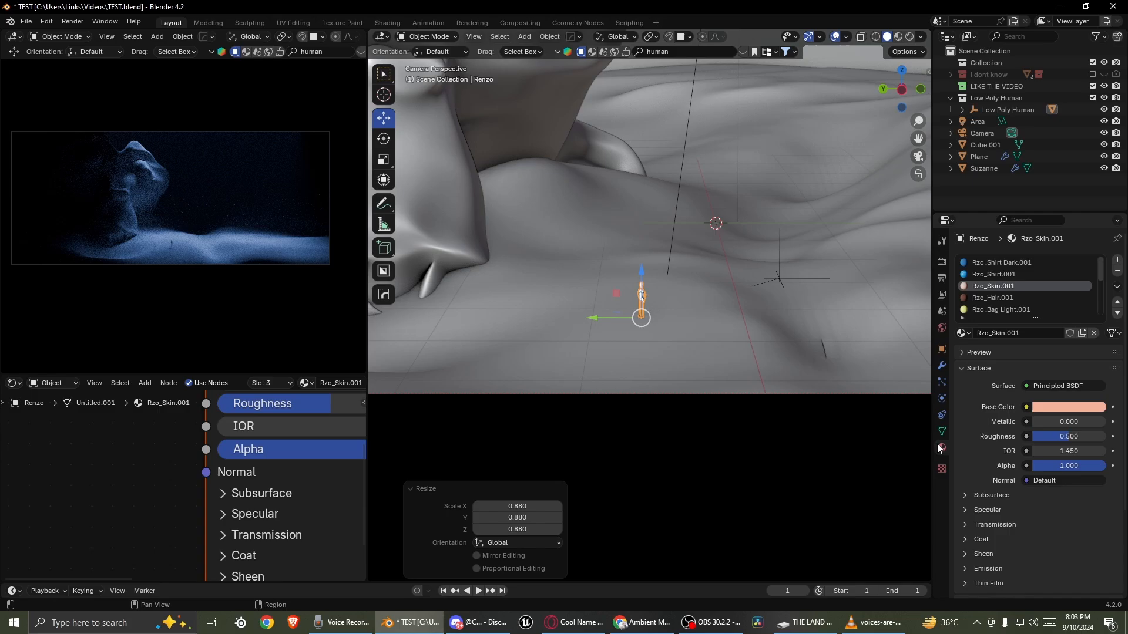
click(1117, 271)
click(1117, 271)
click(1117, 271)
click(1117, 271)
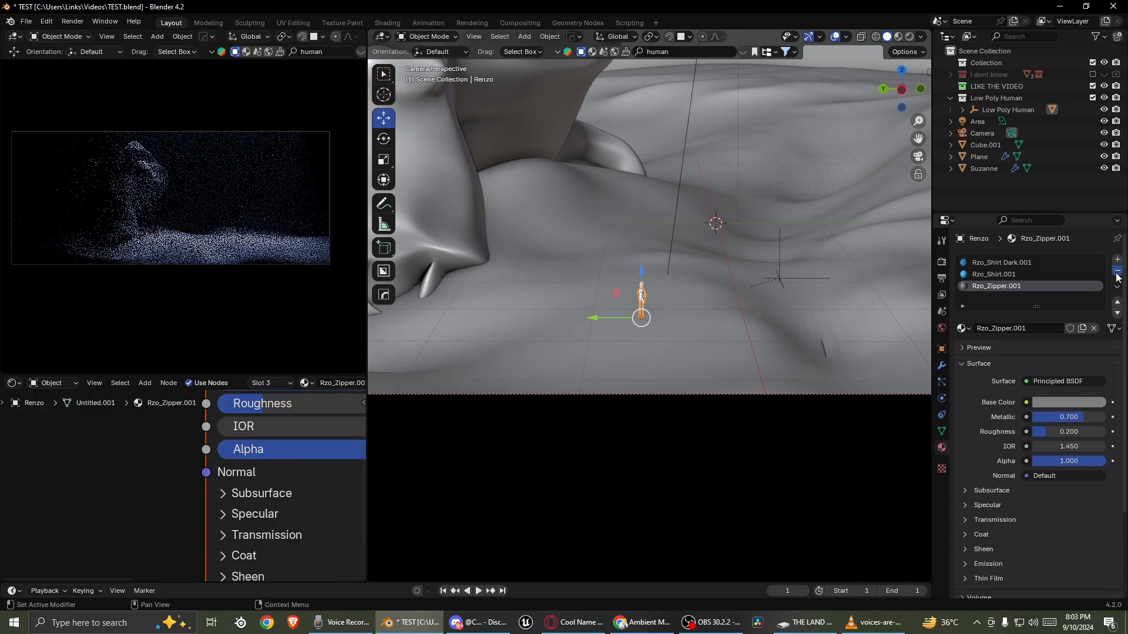
click(1116, 274)
click(1058, 385)
drag(1095, 285, 1096, 300)
- Select the ground plane and save the file
click(761, 287)
scroll(760, 286, down, 3)
key(ctrl+s)
- Rotate the area light about -1.2° in a side view
middle_drag(761, 287, 714, 256)
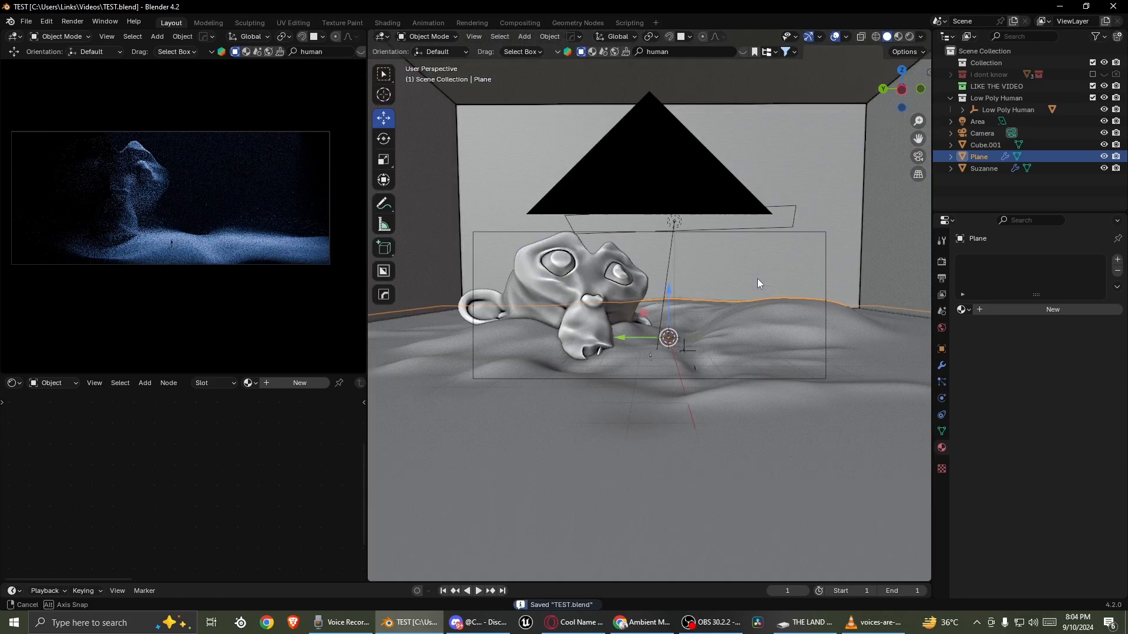
click(742, 197)
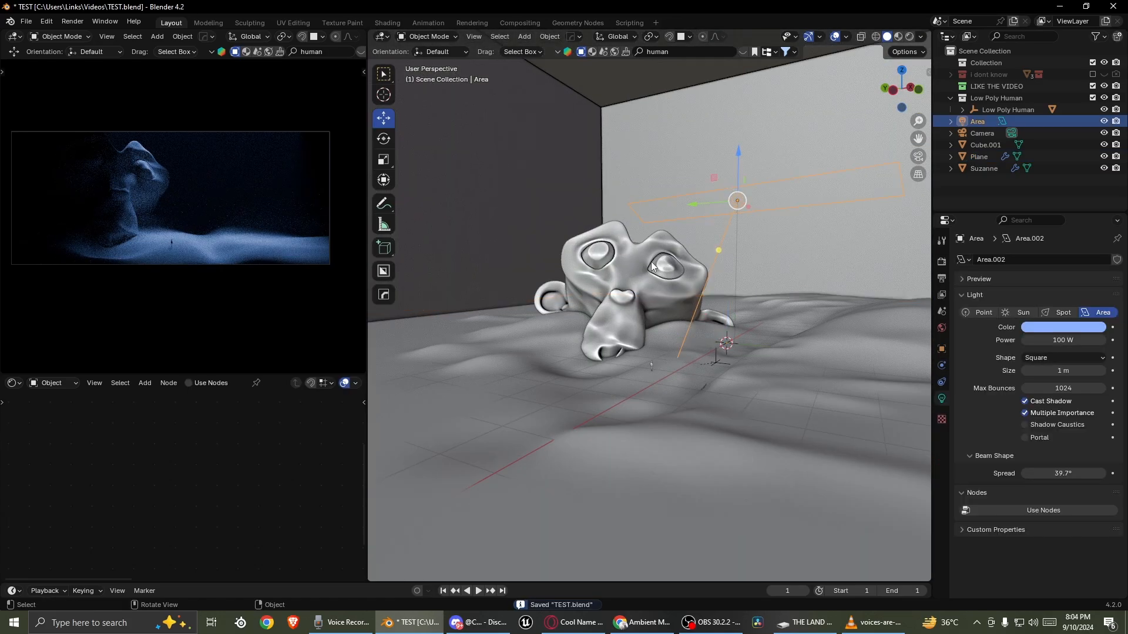
middle_drag(740, 298, 740, 301)
middle_drag(880, 294, 781, 309)
key(r)
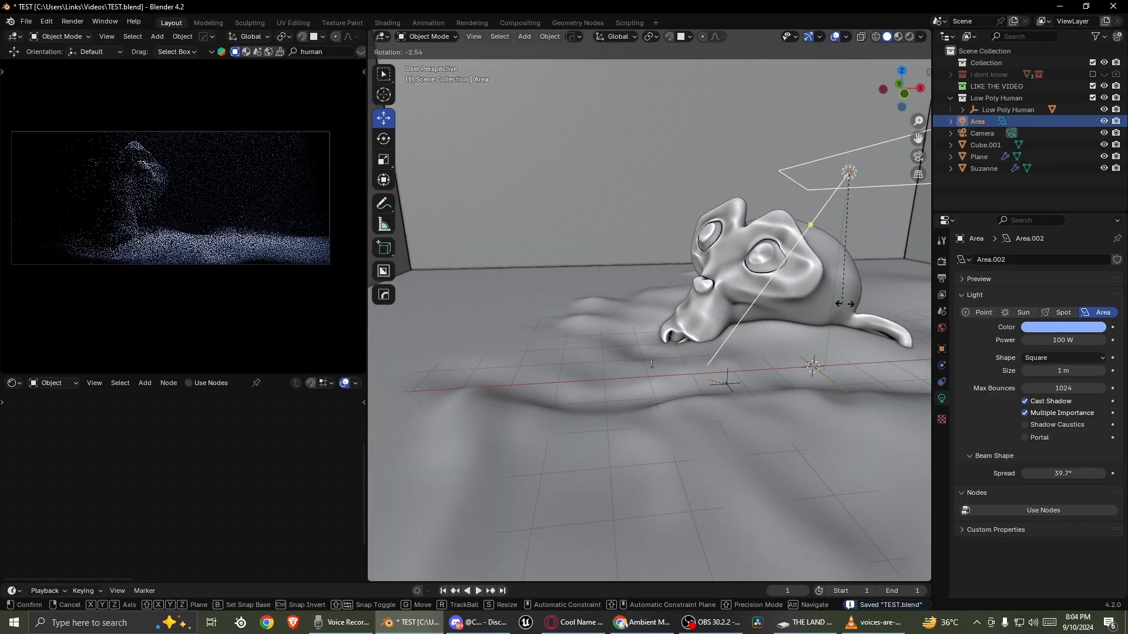
click(837, 308)
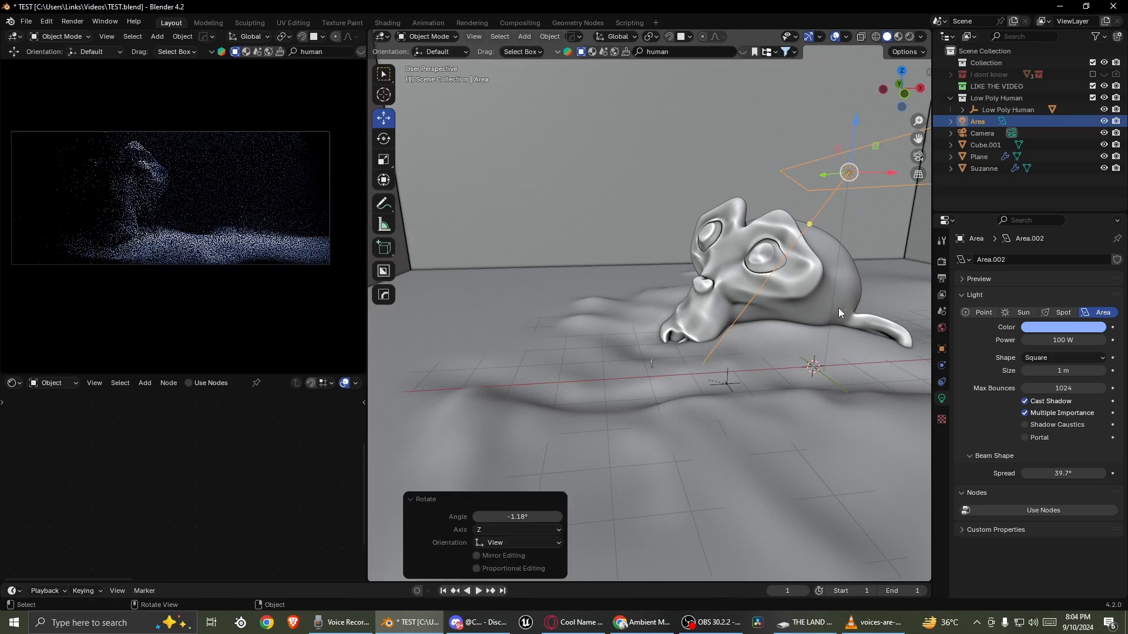
- Move the area light about 0.84 m in X, -2.13 m in Y and 0.81 m in Z, and rotate it about 3.7° in the view
middle_drag(837, 307, 823, 282)
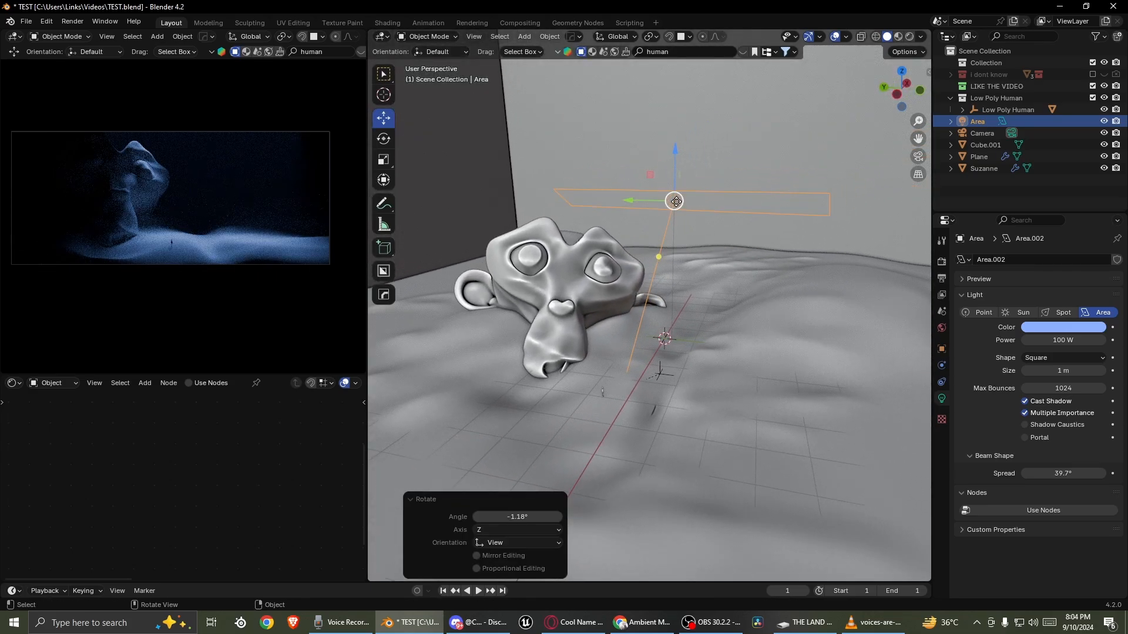
key(g)
click(754, 173)
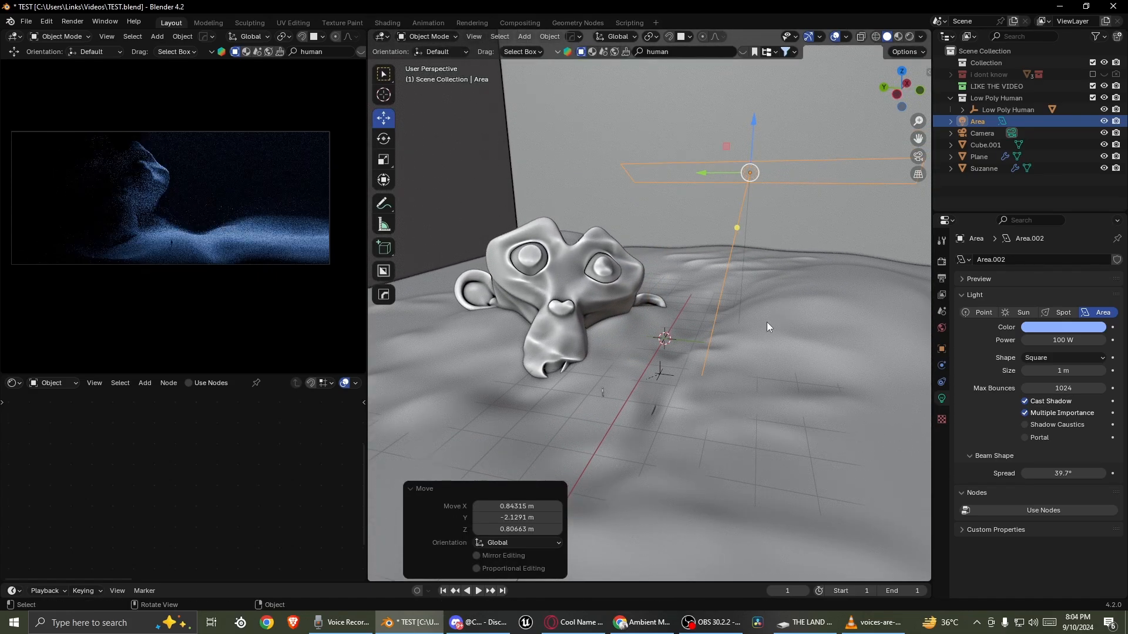
key(r)
click(758, 330)
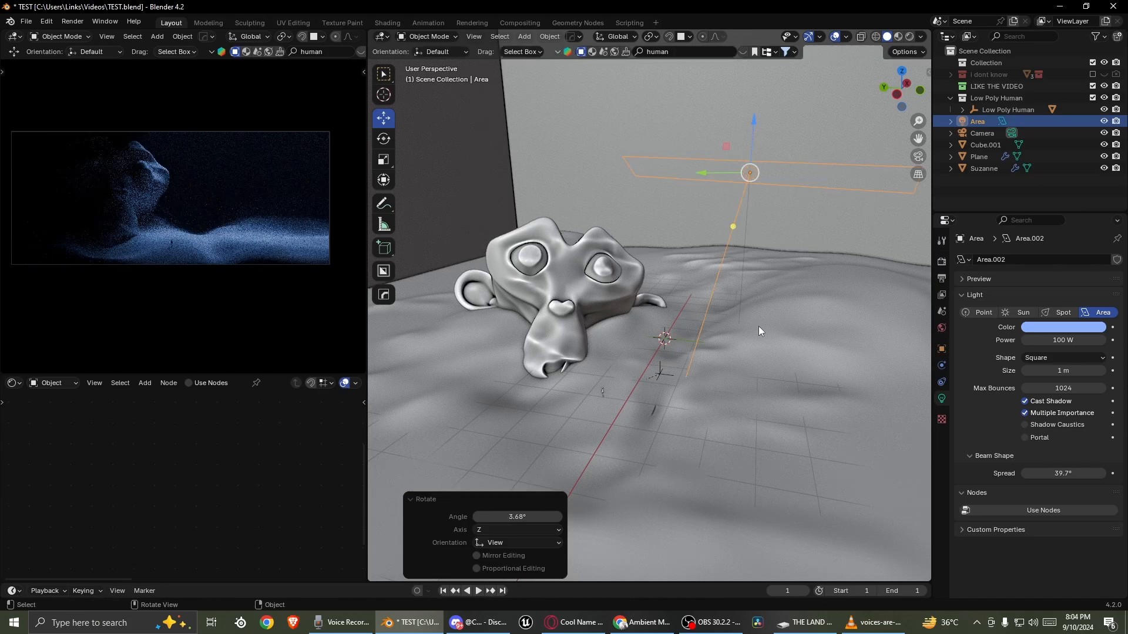
- Enable shader nodes for the area light and widen the node editor to bring its Emission node into view
click(189, 385)
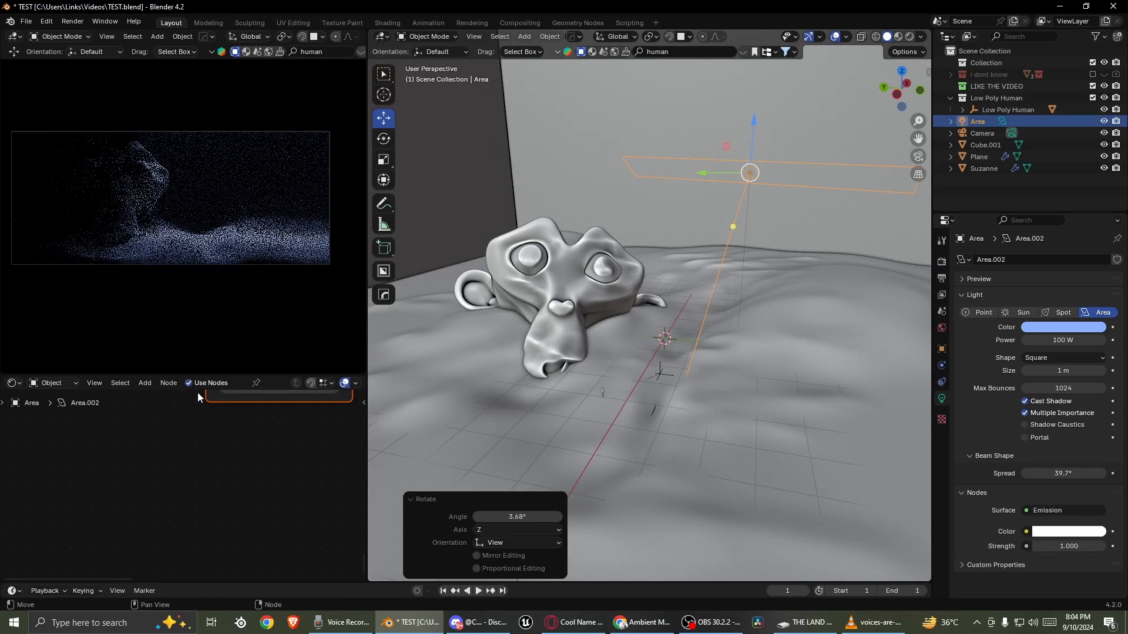
drag(368, 455, 431, 455)
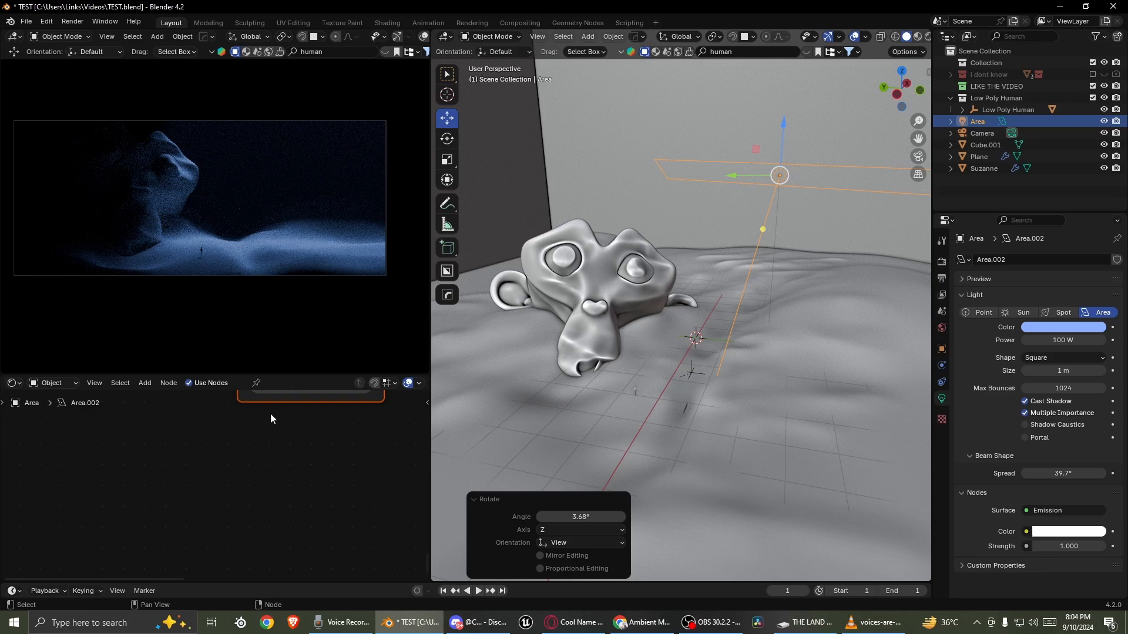
middle_drag(271, 414, 158, 487)
click(779, 178)
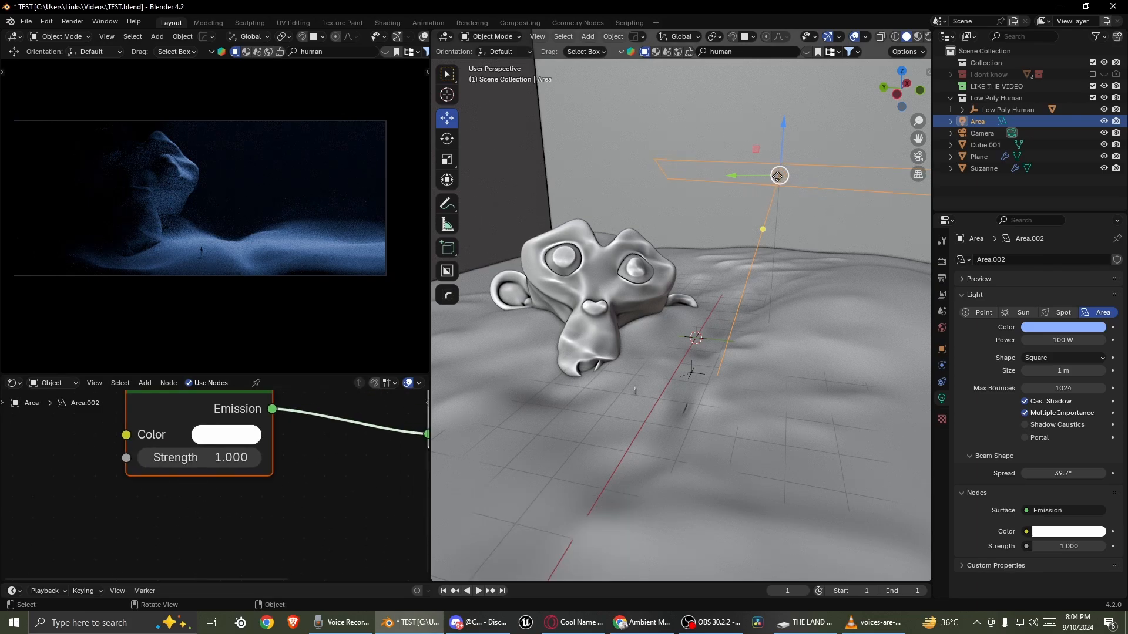
scroll(217, 460, down, 3)
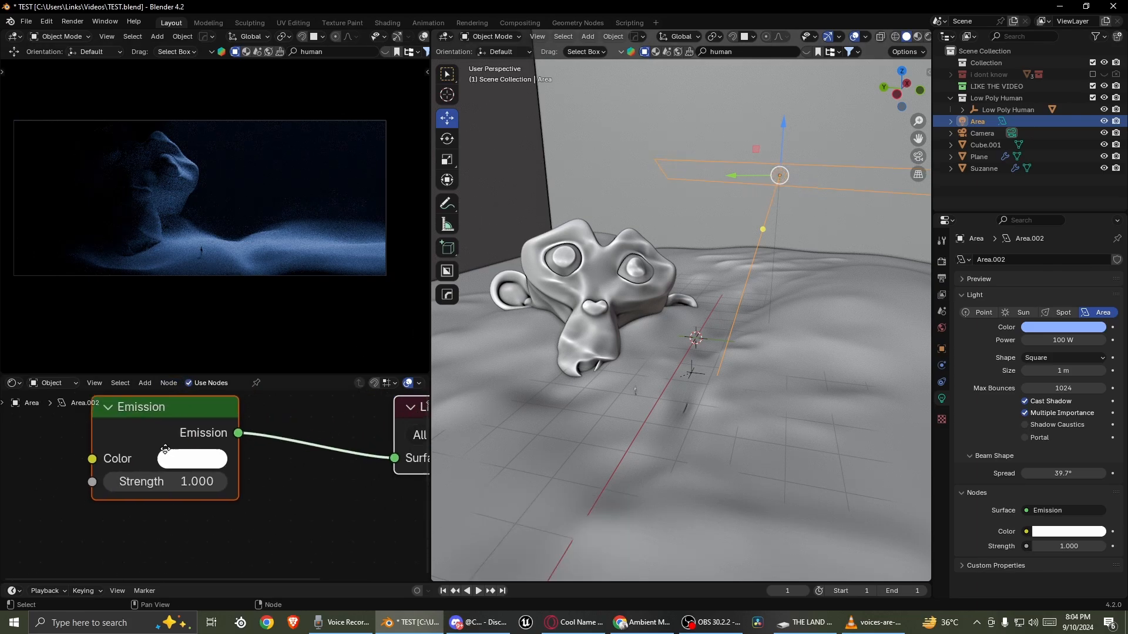
scroll(223, 457, up, 1)
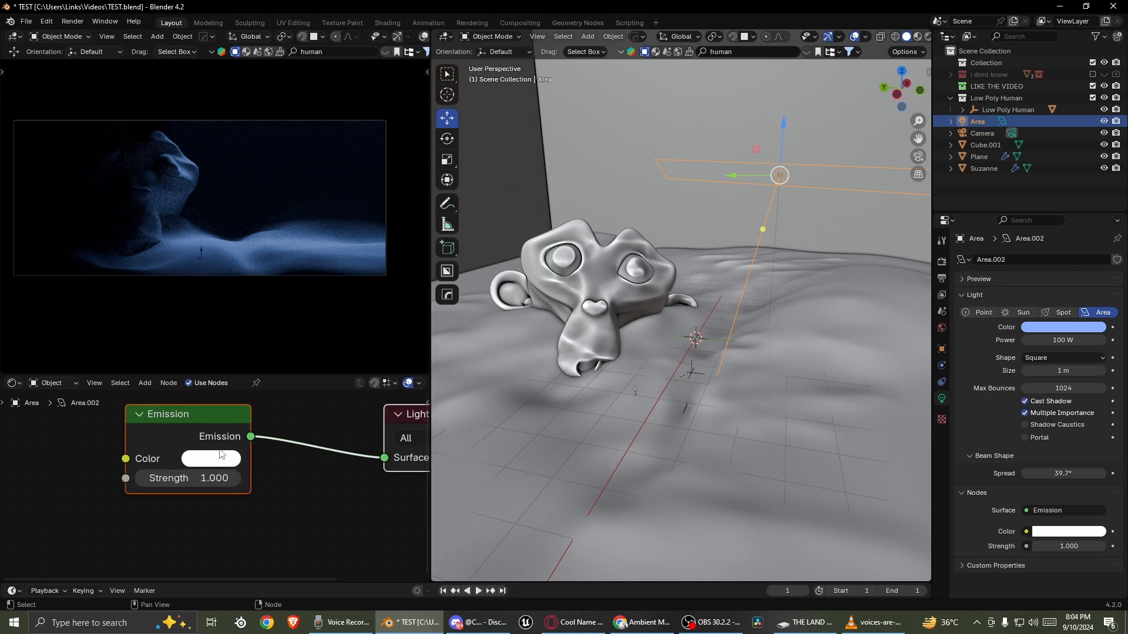
scroll(197, 452, down, 1)
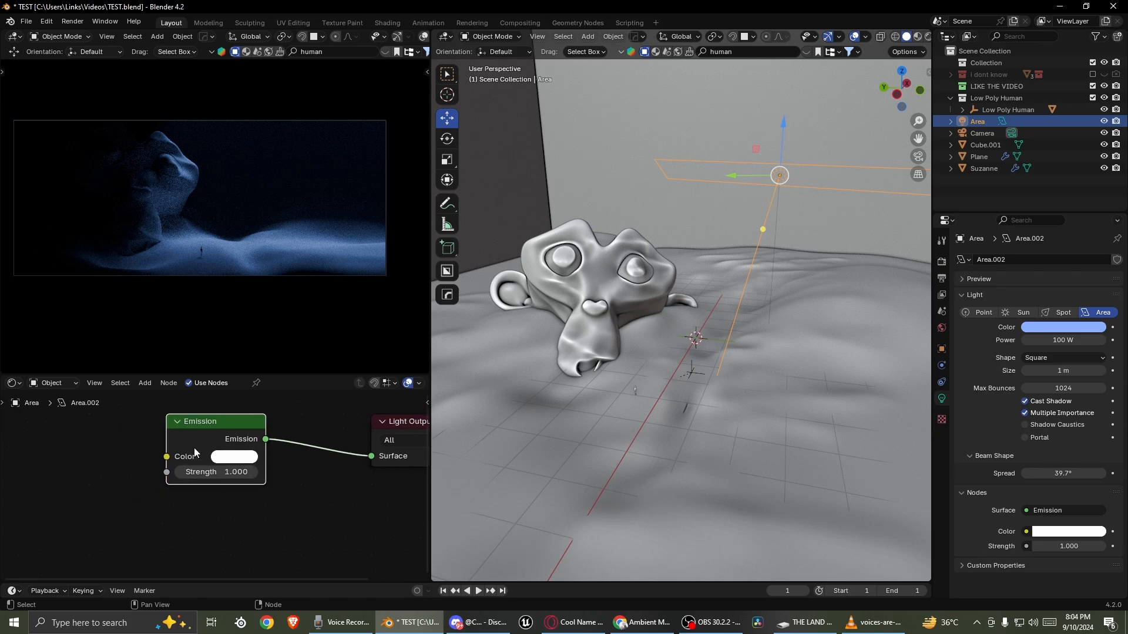
- Add an Image Texture setup with Mapping and Texture Coordinate nodes to the Emission color, and space the mapping nodes away from the texture
key(ctrl+t)
scroll(203, 464, down, 2)
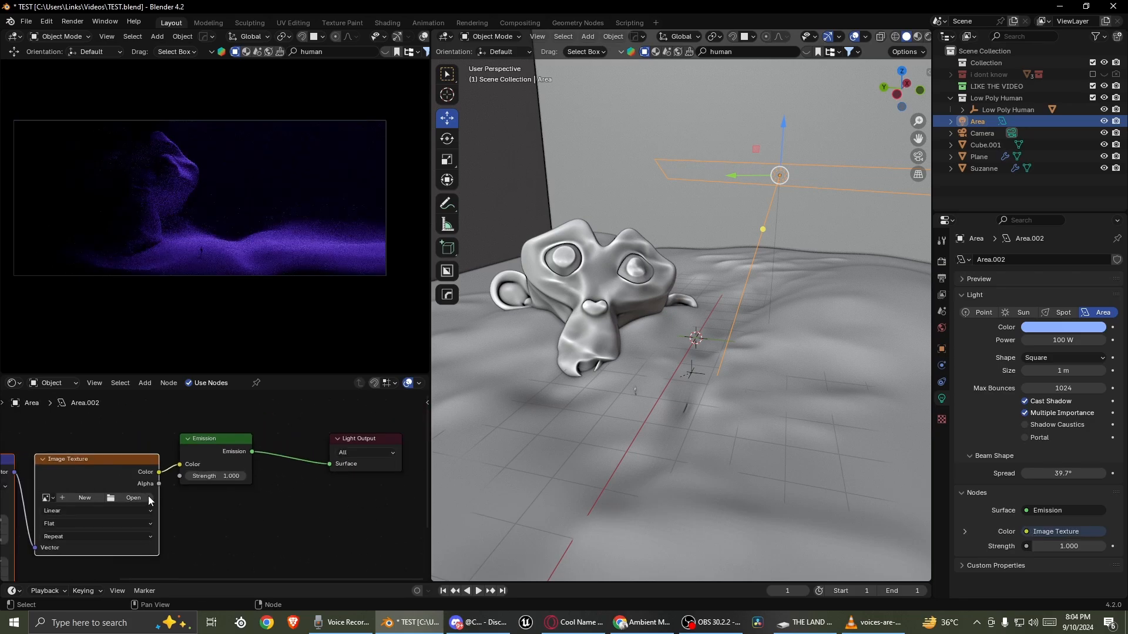
middle_drag(151, 501, 230, 478)
middle_drag(80, 489, 200, 494)
scroll(189, 460, down, 1)
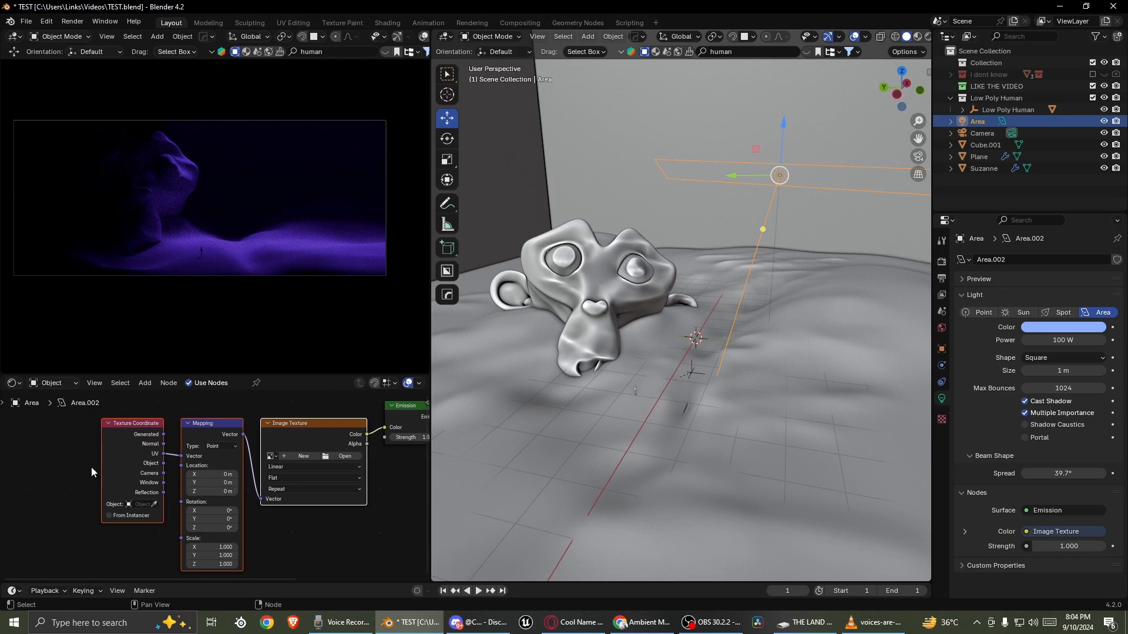
drag(69, 463, 215, 450)
drag(196, 433, 49, 443)
scroll(212, 482, up, 2)
middle_drag(231, 474, 104, 498)
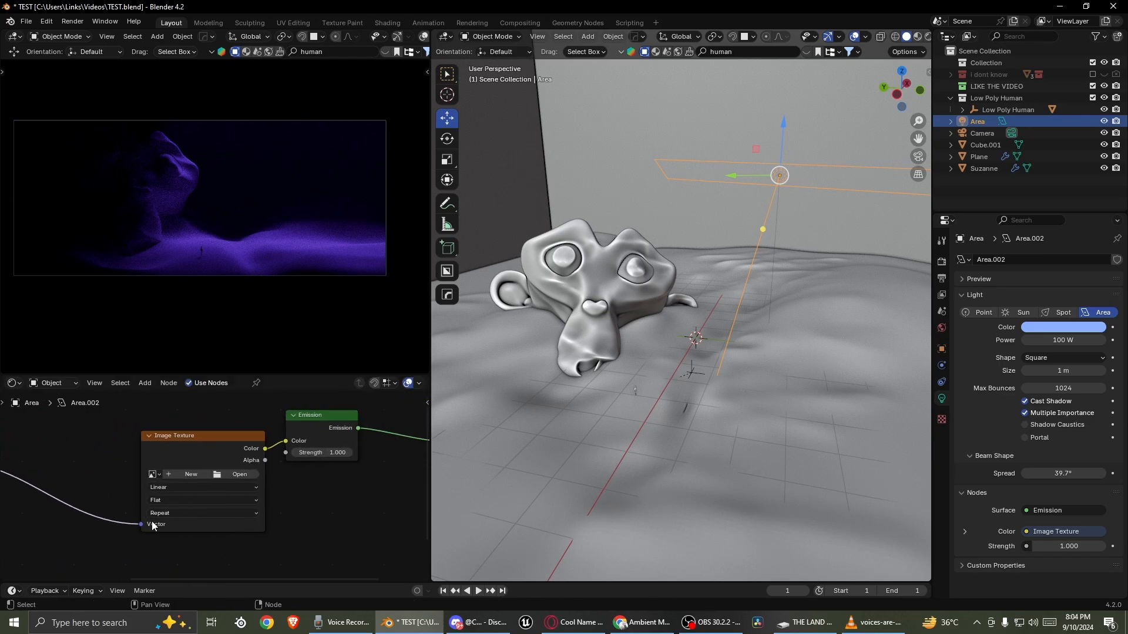
- Replace the Image Texture with a Voronoi Texture placed between the Mapping node and the Emission color
drag(284, 441, 284, 442)
click(214, 439)
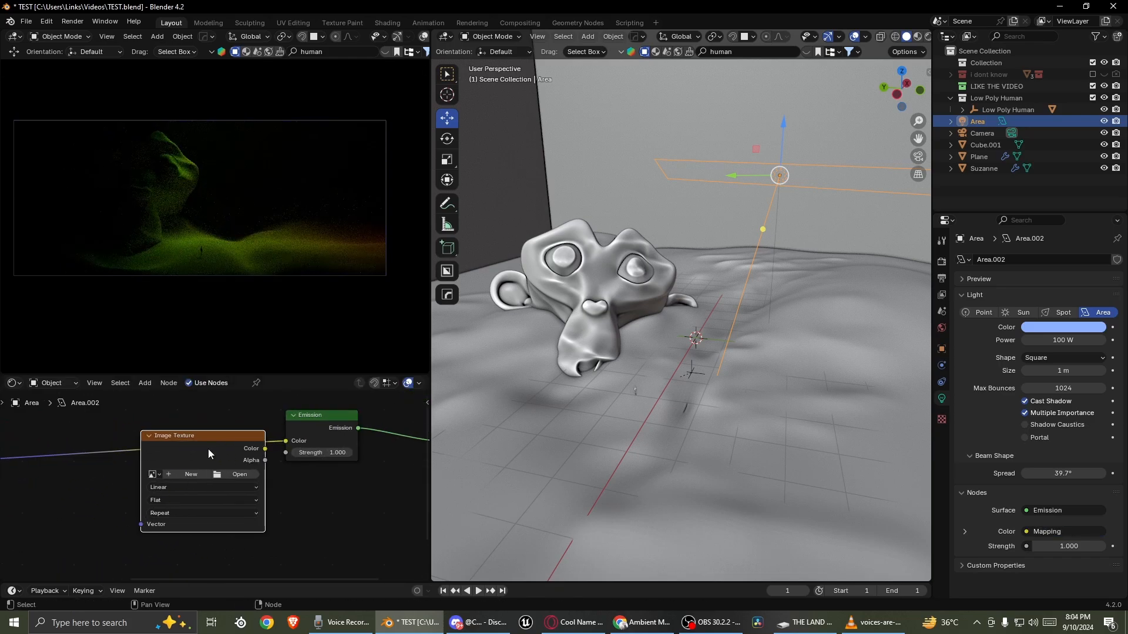
key(x)
key(F3)
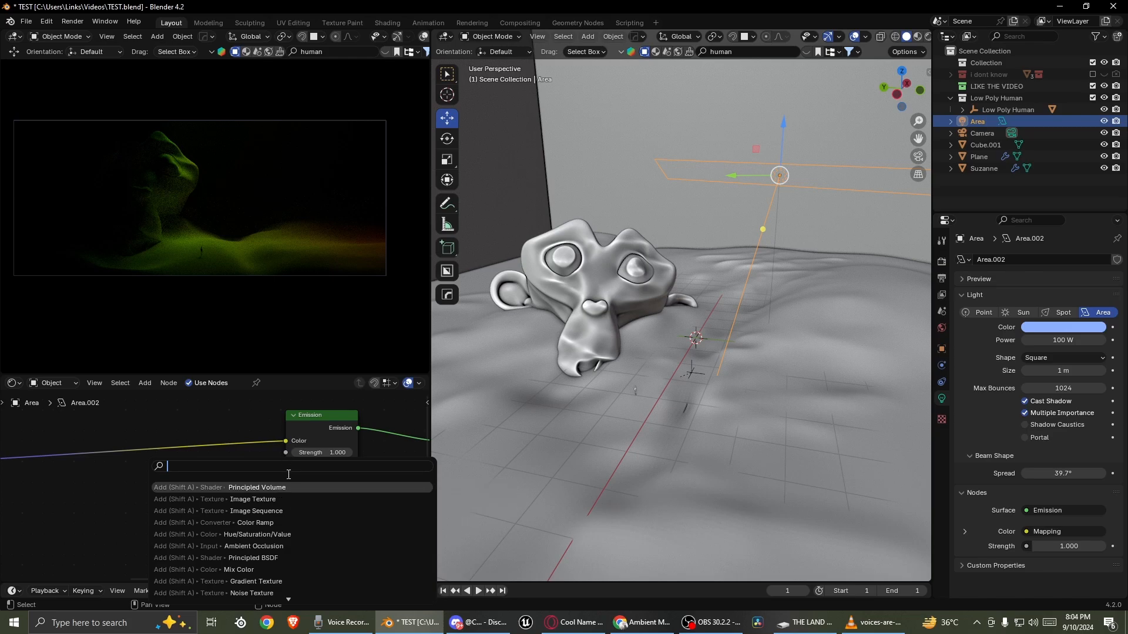
text(vo)
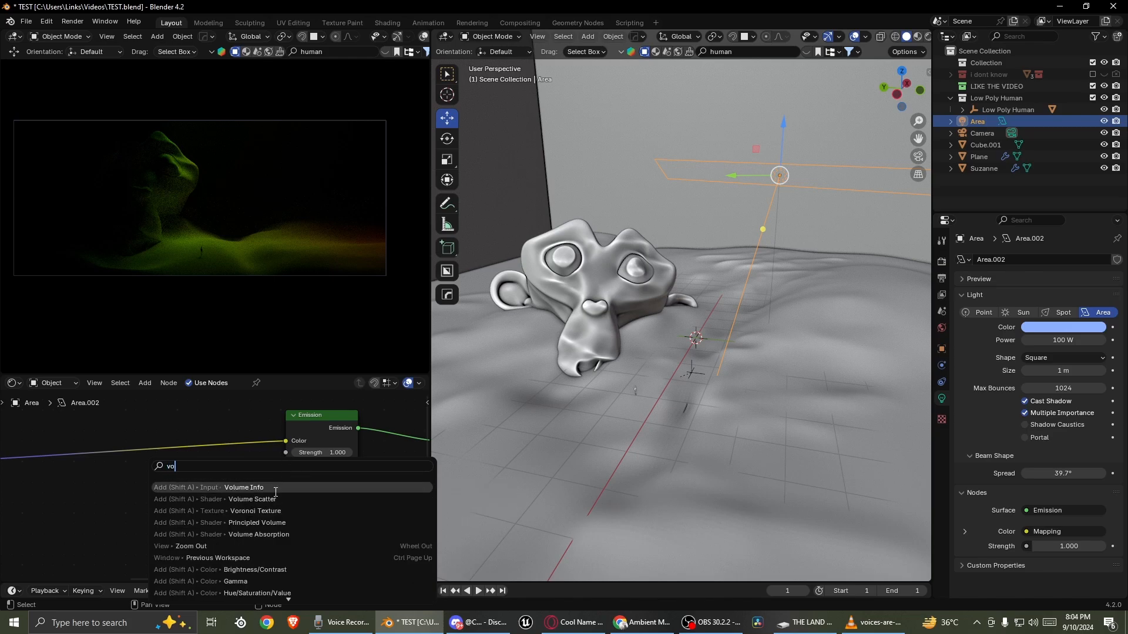
click(48, 443)
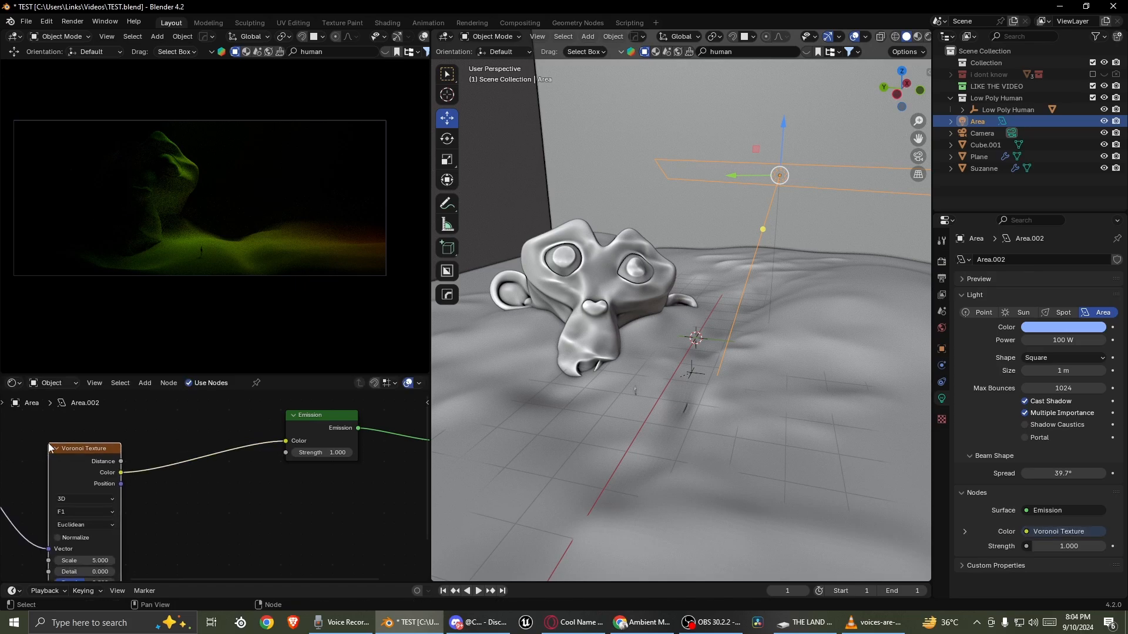
- Insert a Color Ramp between the Voronoi Texture and the Emission node, and move its black stop to about 0.514
middle_drag(160, 492, 243, 481)
key(F3)
text(c)
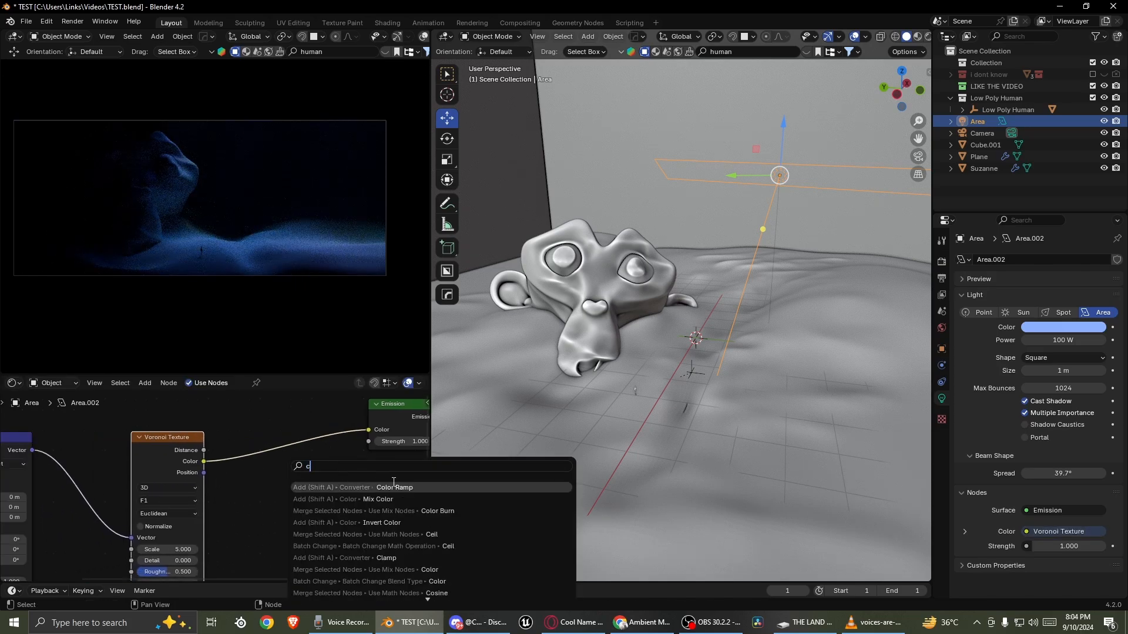
key(Return)
click(233, 406)
scroll(270, 464, up, 4)
middle_drag(263, 454, 204, 464)
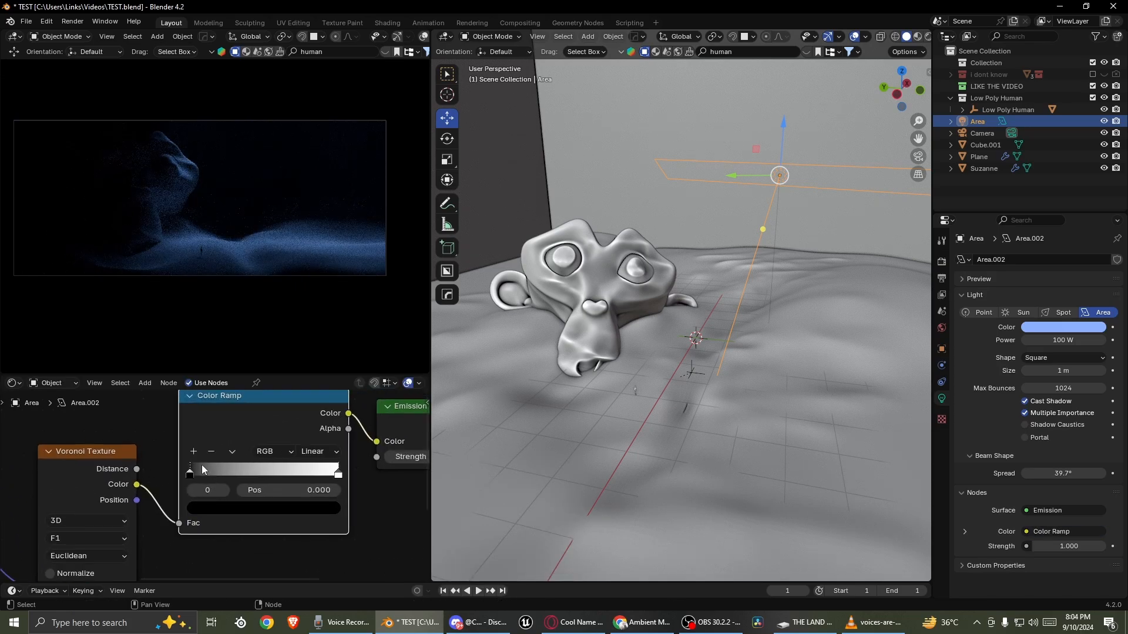
drag(202, 469, 266, 463)
middle_drag(267, 464, 346, 405)
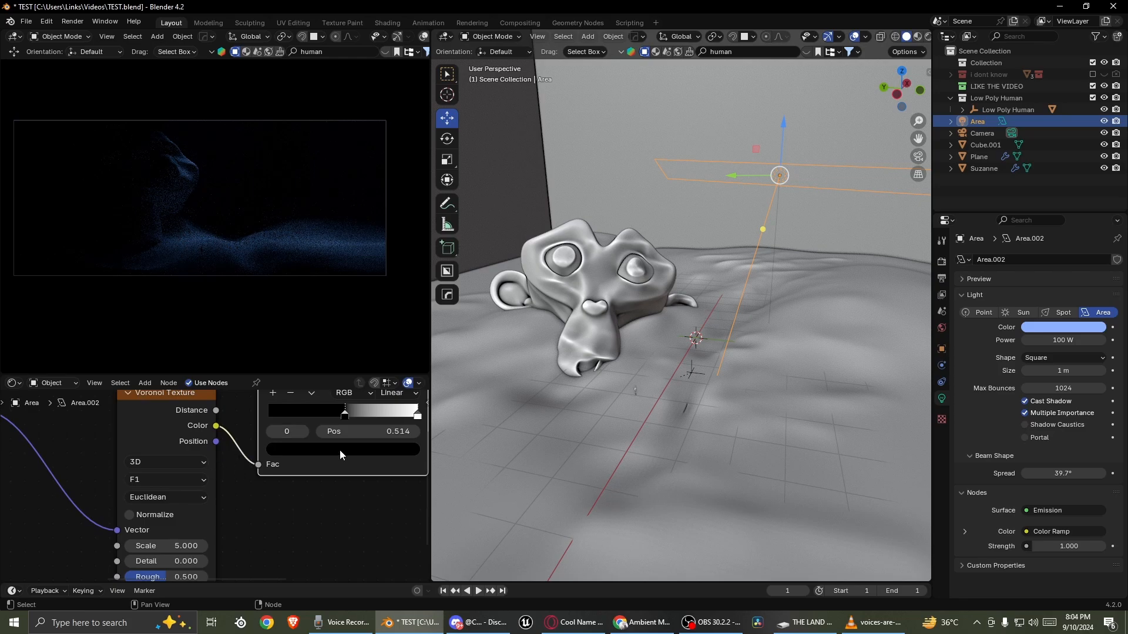
- Try raising the Voronoi Texture's scale to 38
scroll(171, 509, down, 2)
middle_drag(257, 478, 259, 528)
scroll(217, 508, up, 1)
middle_drag(167, 551, 231, 489)
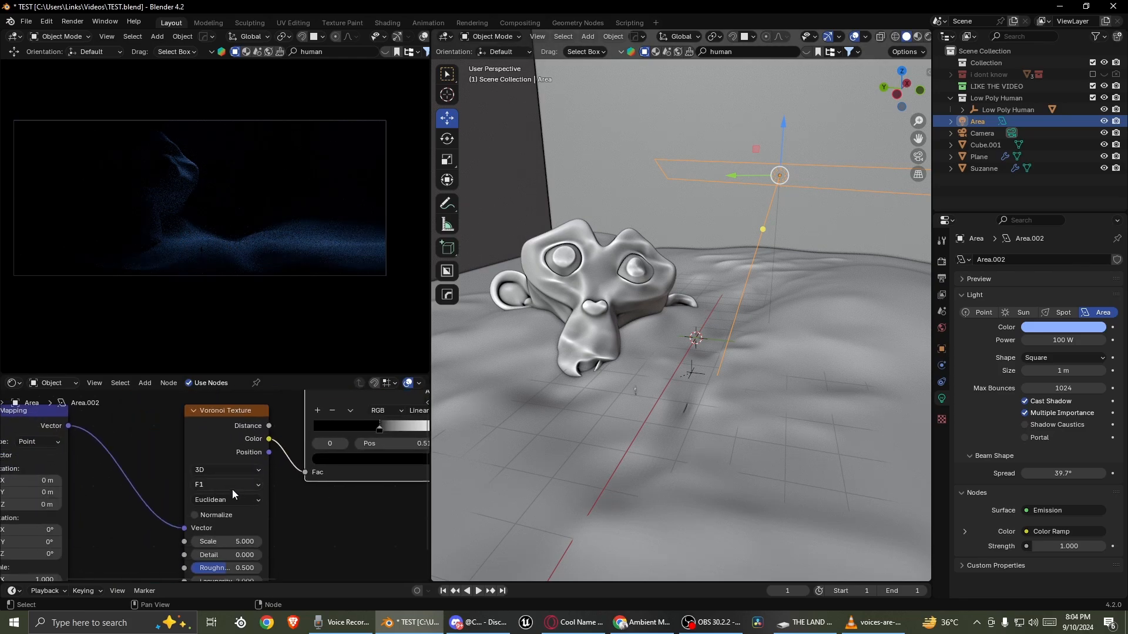
drag(228, 542, 323, 541)
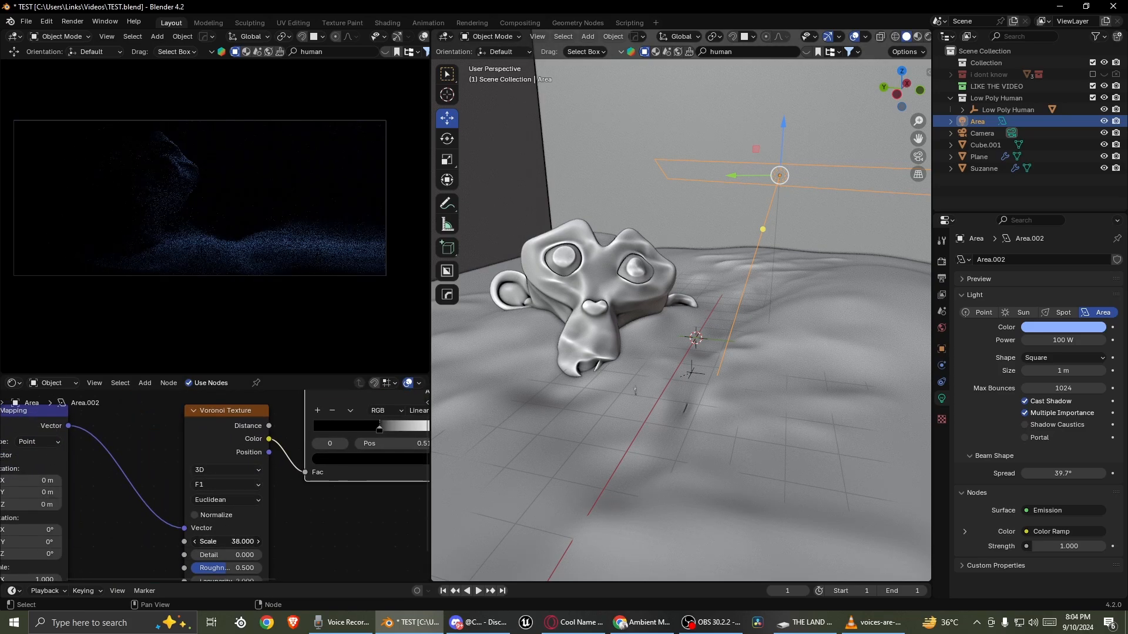
middle_drag(321, 519, 150, 557)
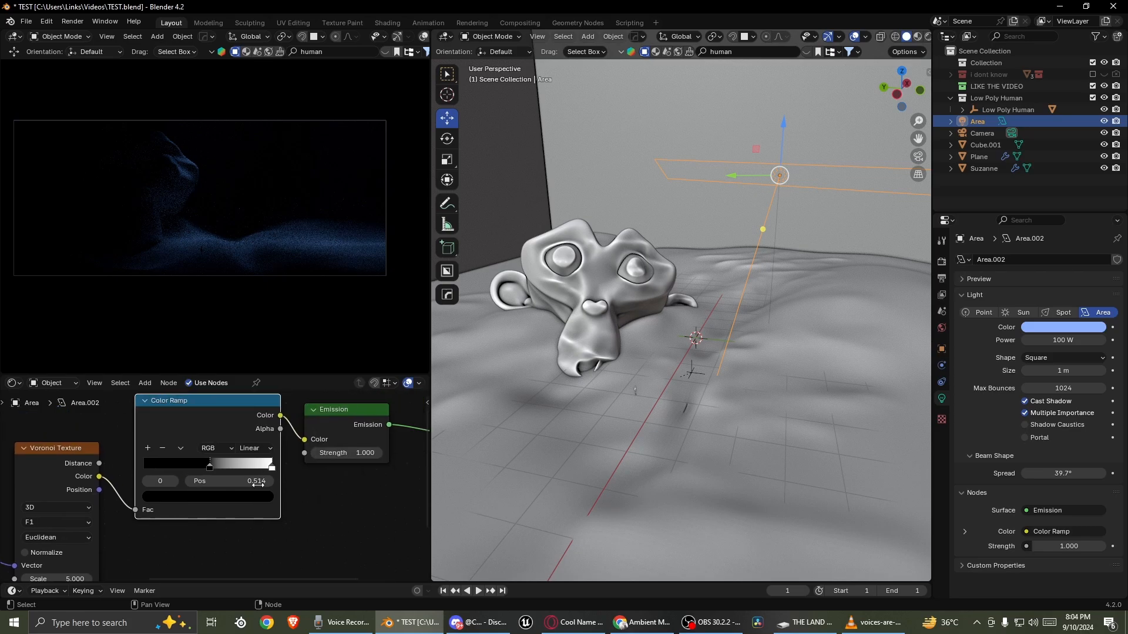
- Move the Color Ramp's black stop to about 0.364 and examine the lighting in the rendered view
mouse_move(207, 464)
mouse_down()
mouse_move(262, 465)
mouse_move(187, 464)
mouse_up()
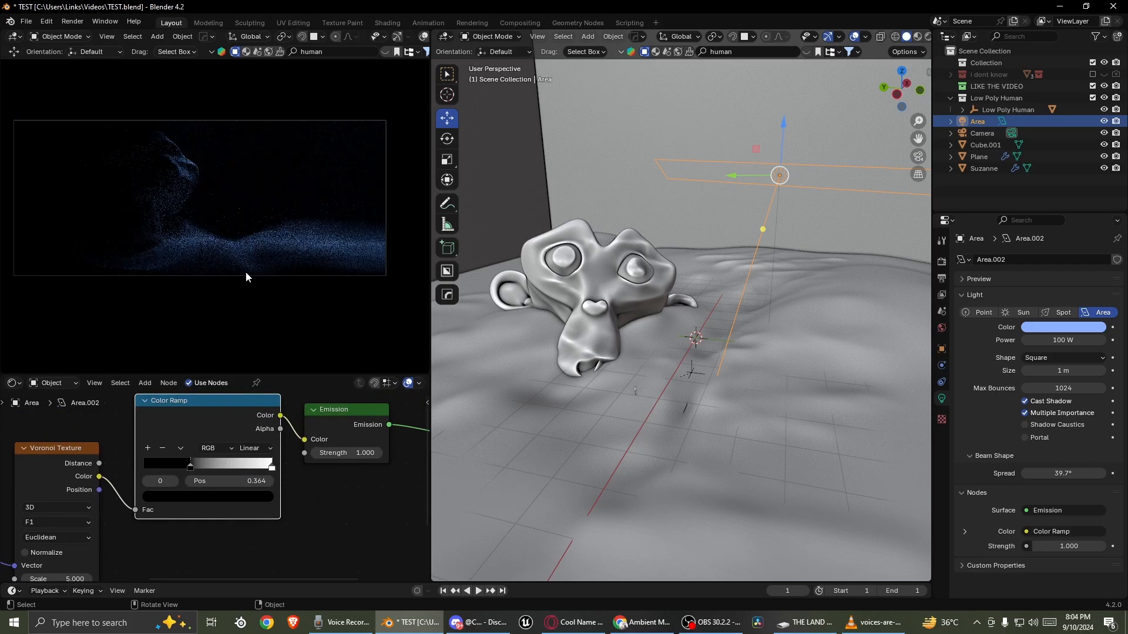
middle_drag(245, 273, 193, 370)
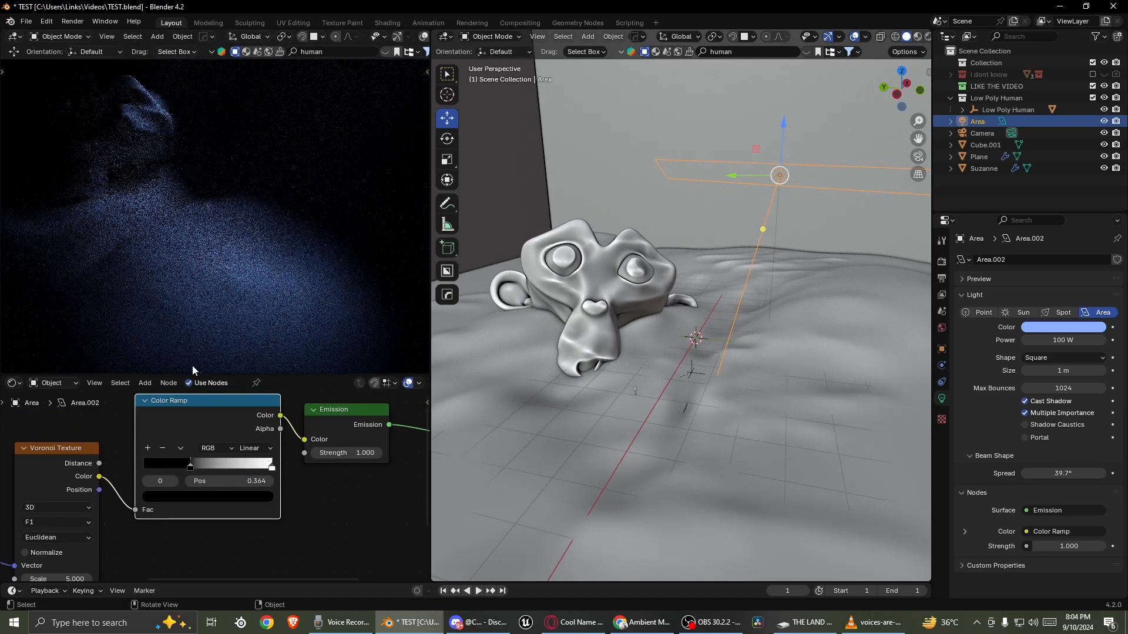
middle_drag(190, 456, 218, 460)
- Set the Voronoi Texture's scale to 21.4 and try its Distance output on the Color Ramp factor
middle_drag(68, 522, 216, 447)
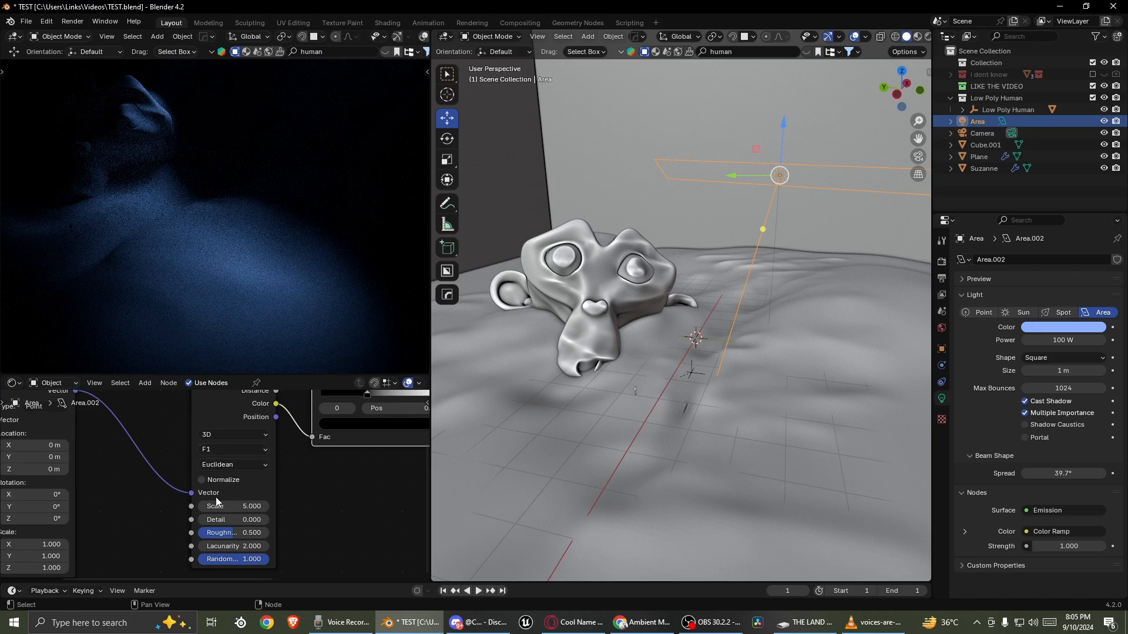
drag(217, 506, 258, 505)
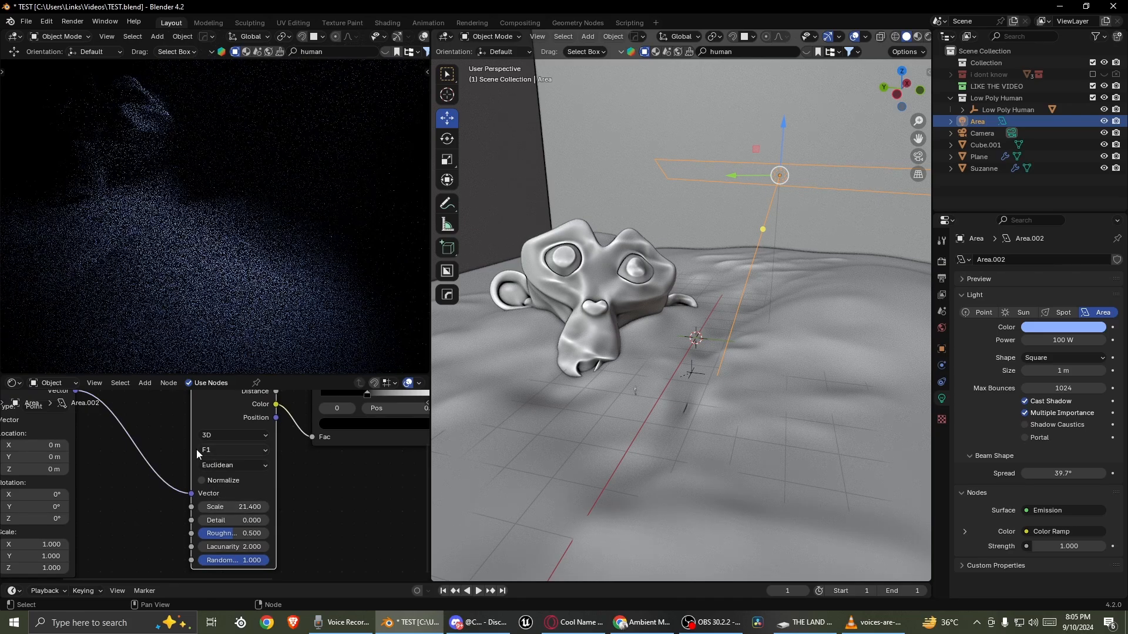
middle_drag(198, 454, 186, 499)
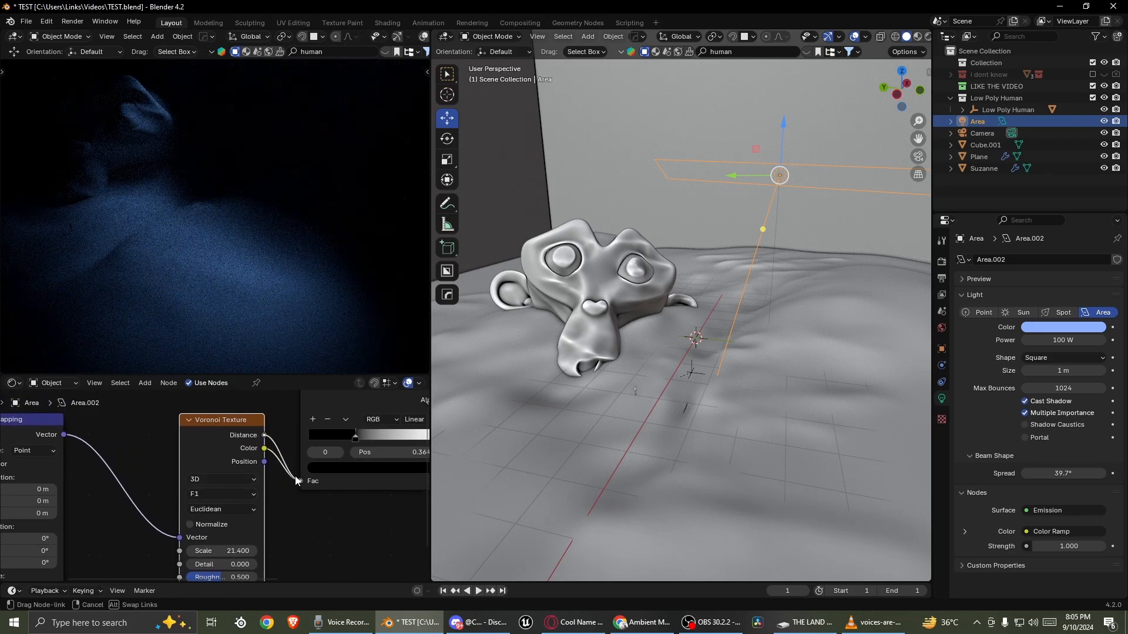
mouse_move(297, 480)
mouse_down()
mouse_move(260, 467)
mouse_move(301, 482)
mouse_up()
middle_drag(301, 481, 247, 503)
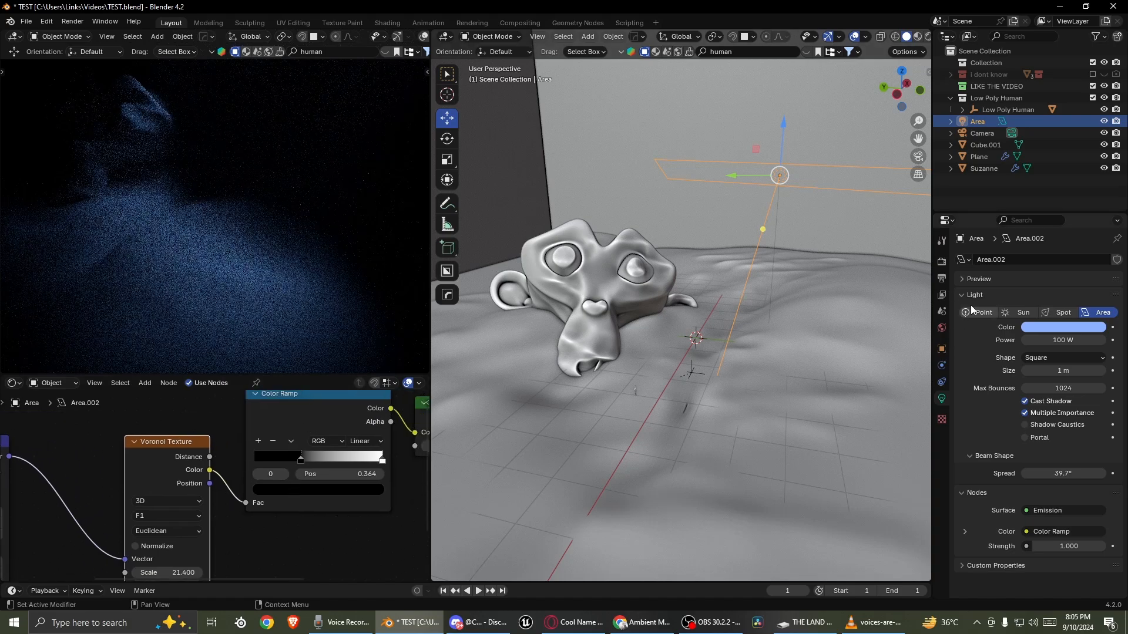
- Show the area light's preview and adjust the Color Ramp's black stop to about 0.405
click(970, 279)
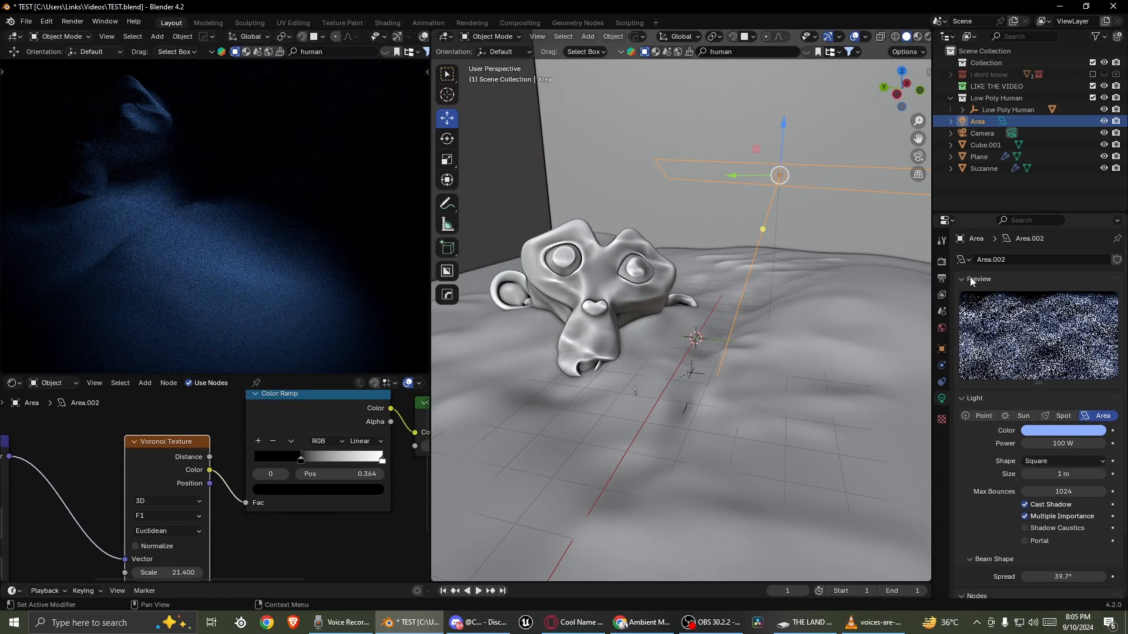
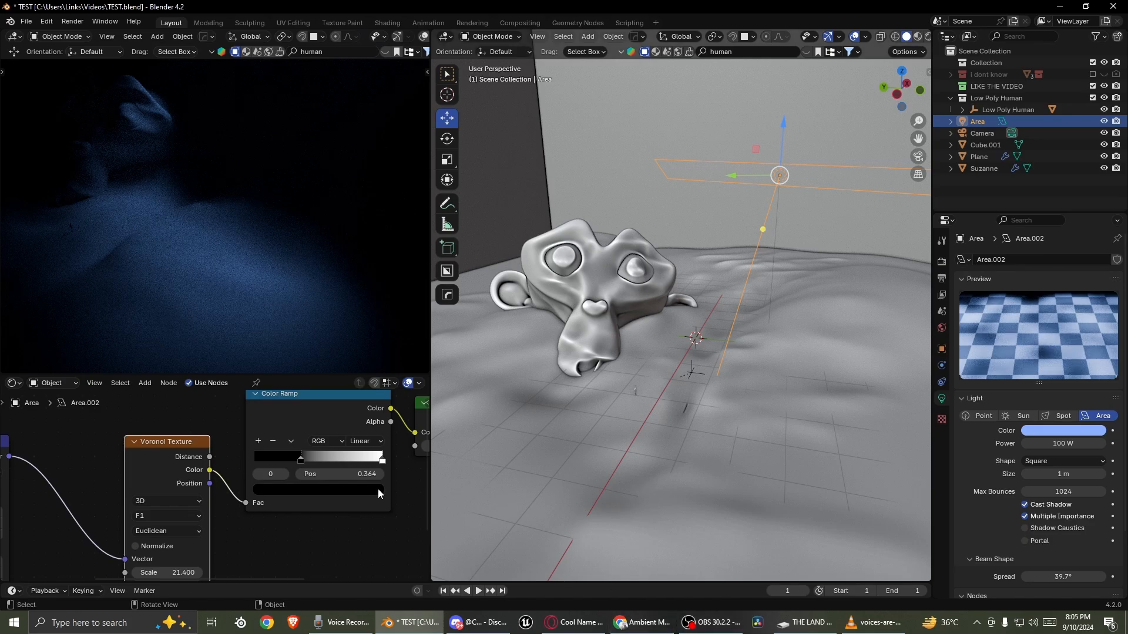
drag(302, 461, 348, 460)
scroll(323, 503, up, 2)
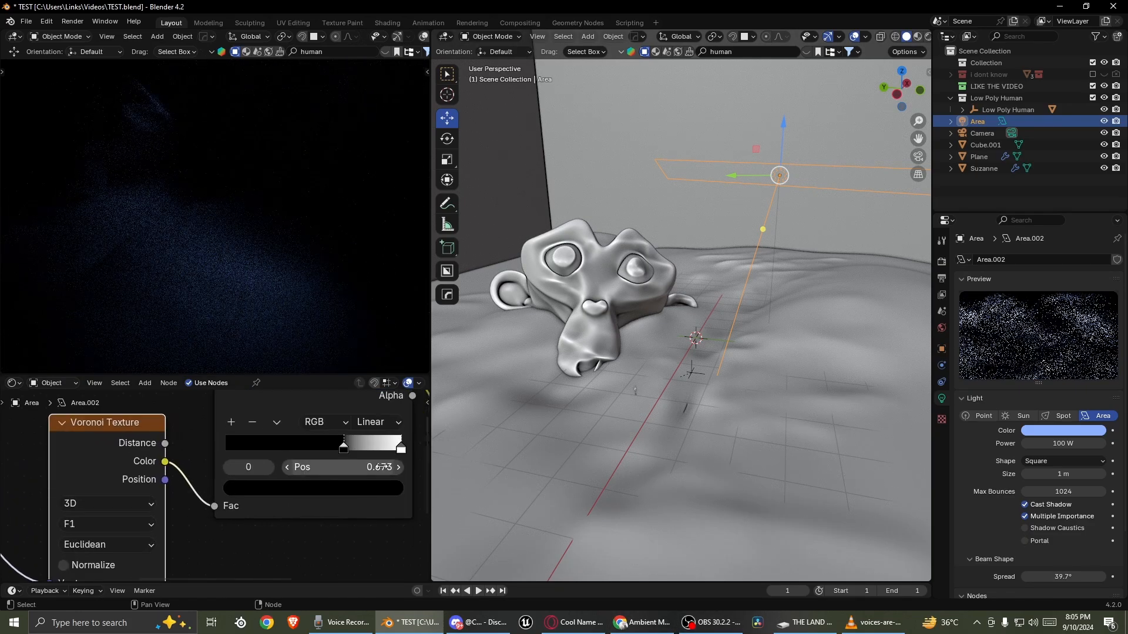
middle_drag(309, 483, 355, 450)
scroll(360, 440, down, 2)
drag(366, 429, 327, 430)
scroll(312, 442, down, 2)
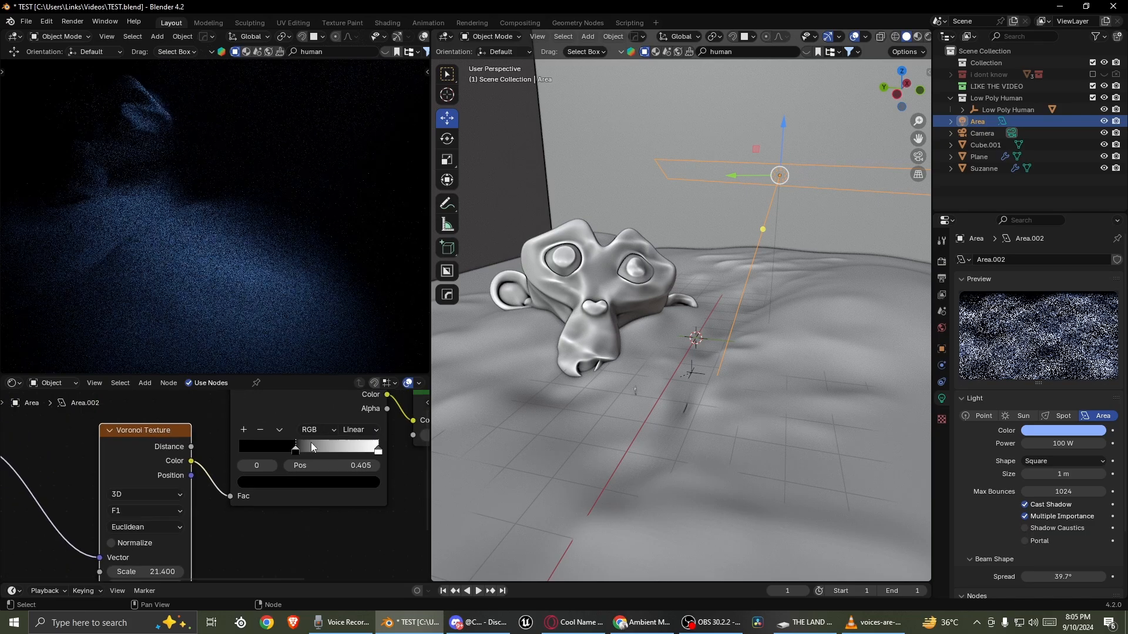
middle_drag(285, 457, 261, 473)
scroll(241, 462, up, 1)
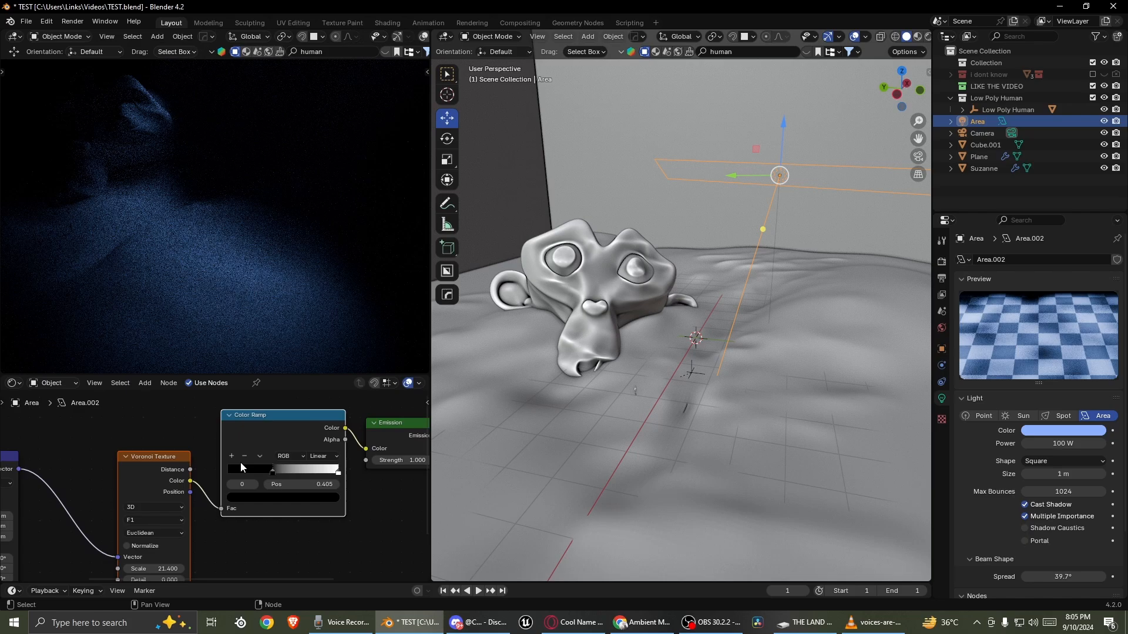
click(251, 422)
right_click(251, 422)
middle_drag(188, 467, 246, 455)
scroll(254, 495, up, 2)
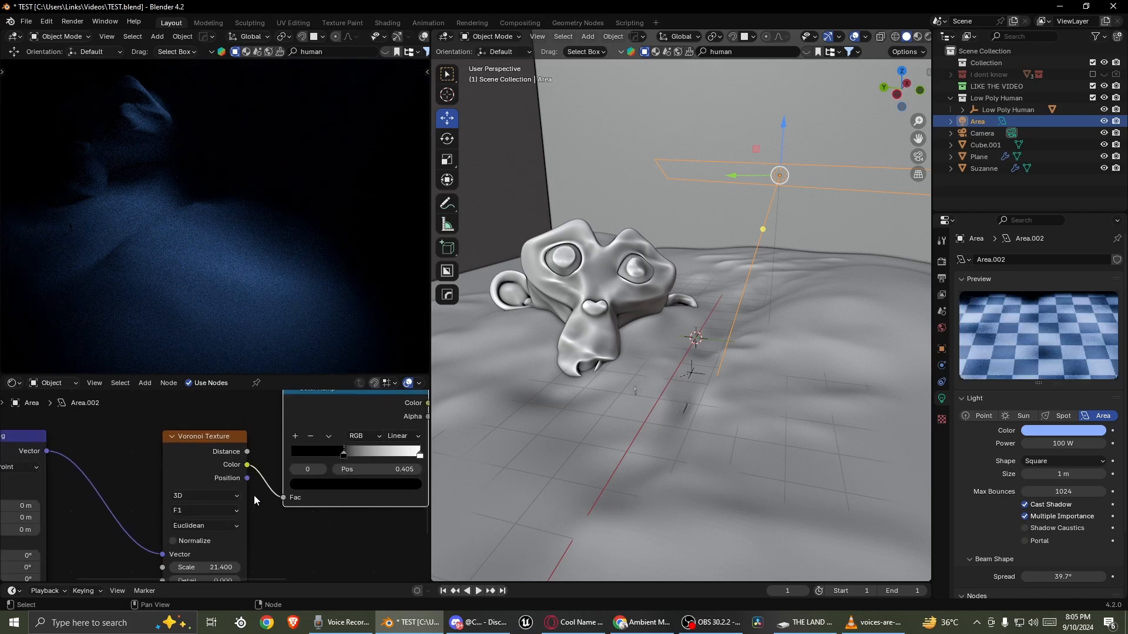
scroll(246, 484, up, 2)
middle_drag(195, 524, 221, 424)
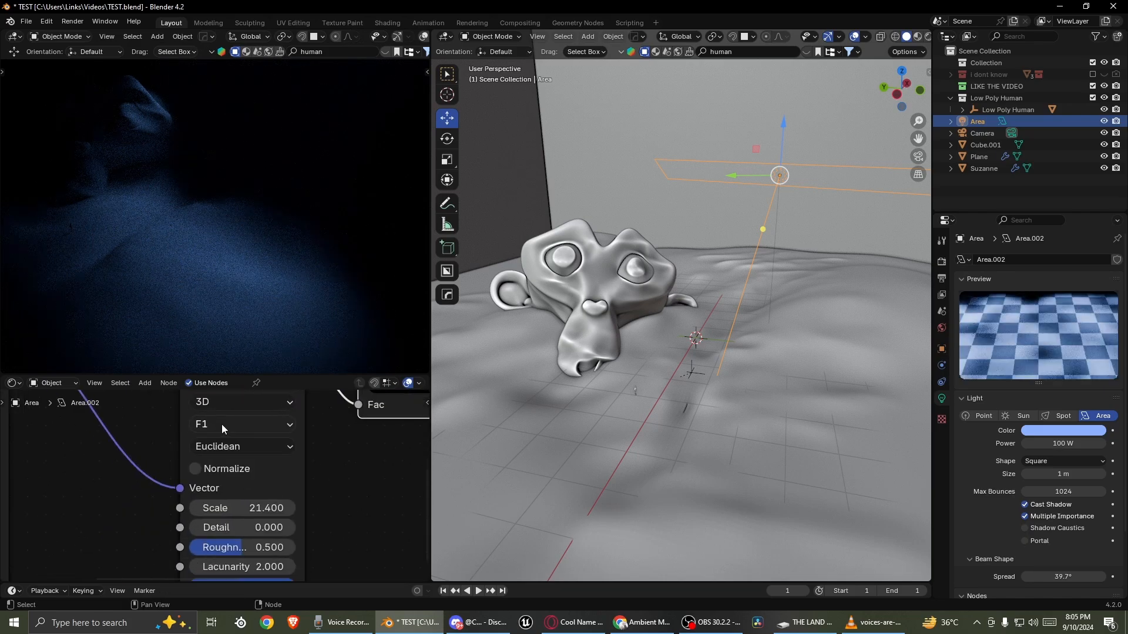
- Set the Voronoi Texture's detail to 15 and roughness to 1, checking the lighting in the rendered view
drag(223, 526, 276, 527)
middle_drag(228, 546, 222, 509)
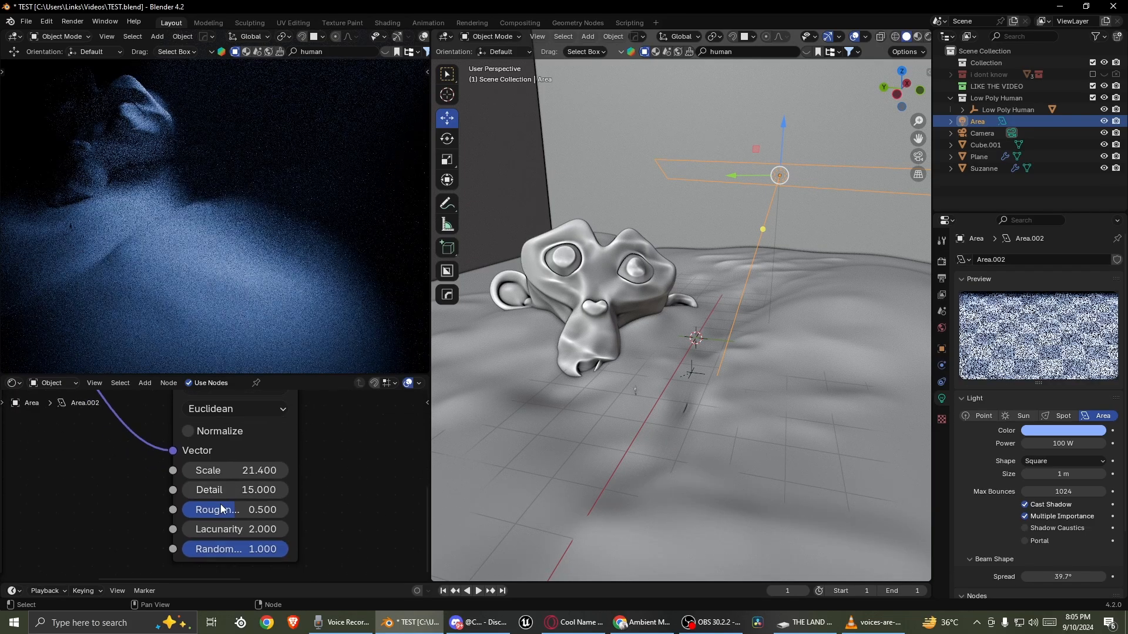
drag(221, 509, 288, 510)
scroll(261, 199, down, 5)
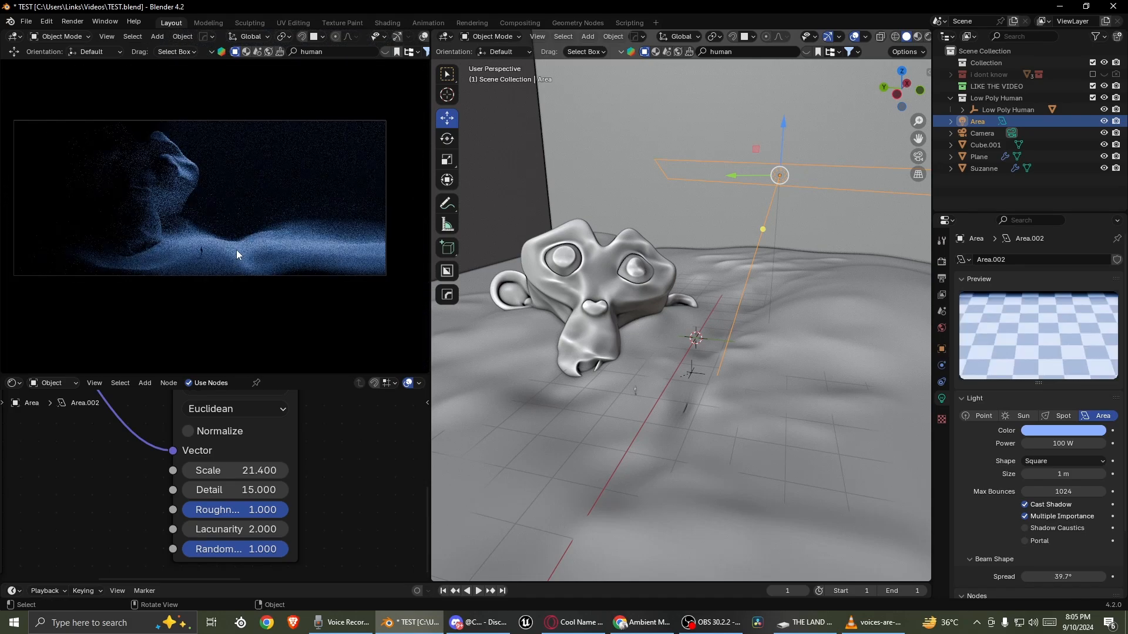
- Move the Color Ramp's black stop to about 0.74
middle_drag(294, 430, 162, 529)
middle_drag(263, 246, 251, 271)
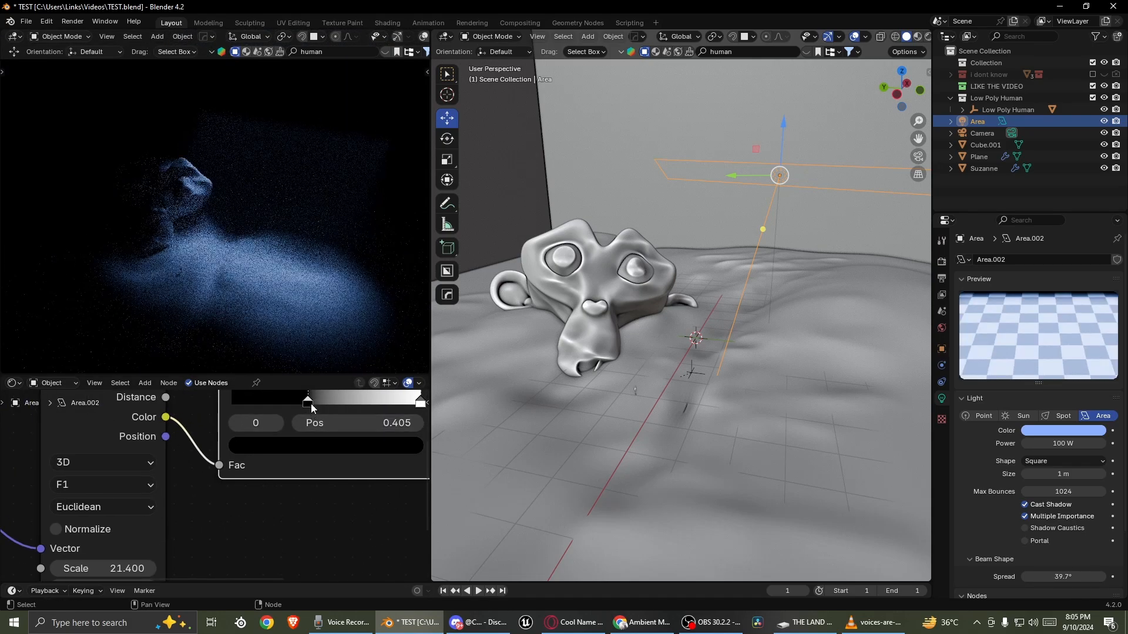
drag(319, 405, 356, 408)
middle_drag(185, 522, 268, 479)
scroll(268, 479, up, 1)
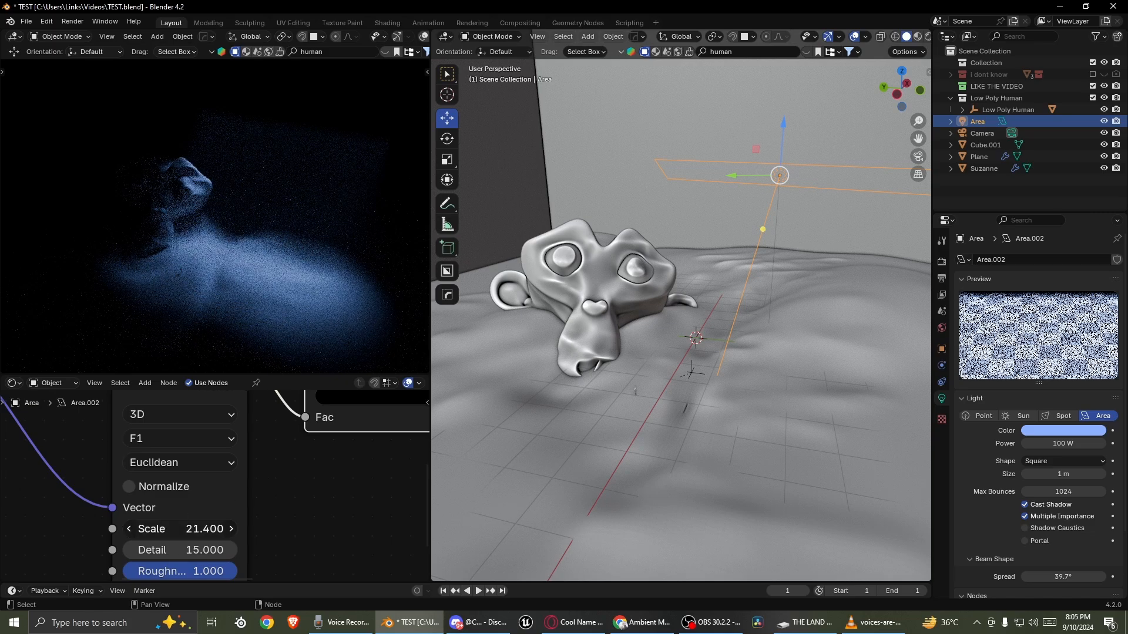
- Set the Voronoi Texture's scale to 1 and try higher scale values
drag(197, 529, 293, 528)
click(197, 528)
text(1)
click(255, 498)
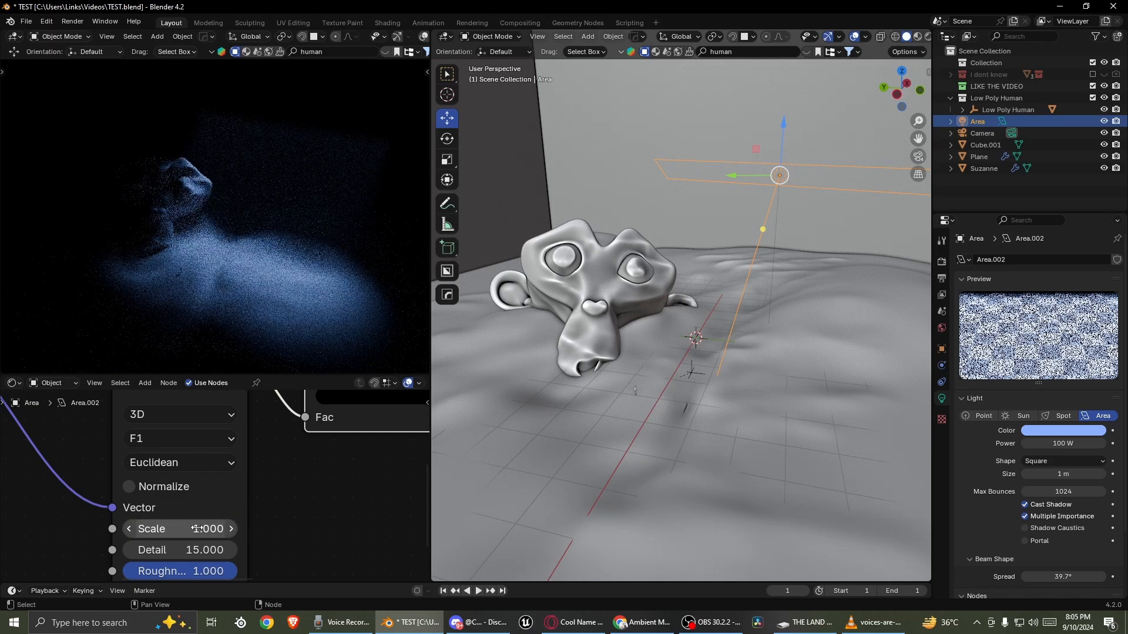
drag(197, 528, 247, 529)
right_click(196, 529)
middle_drag(356, 471, 282, 506)
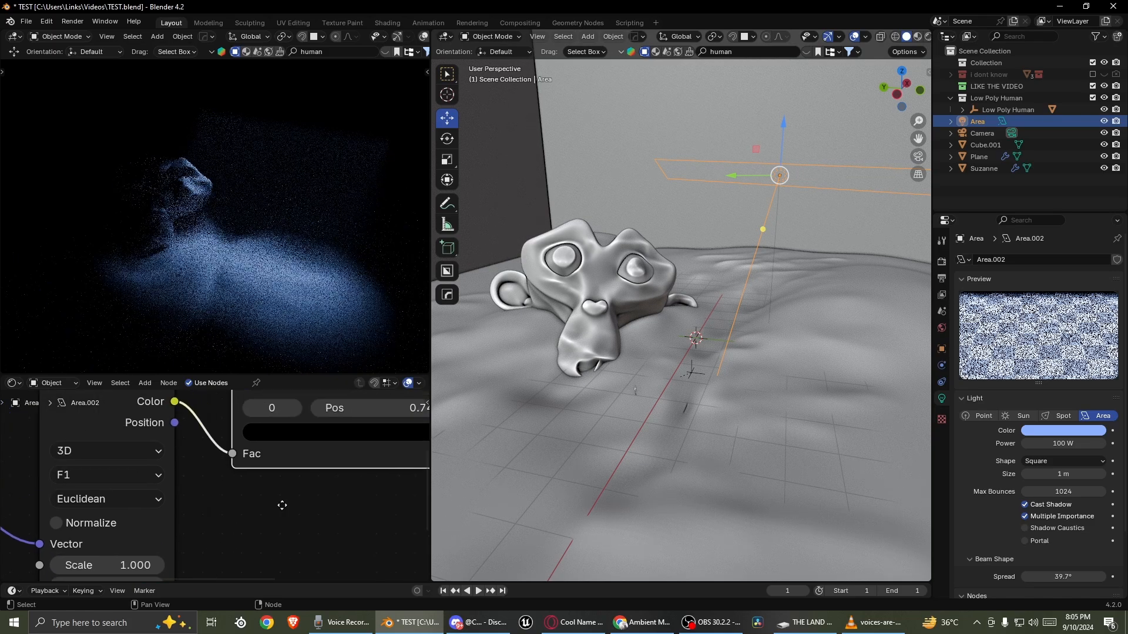
- Reverse the Color Ramp's stops, placing the white stop at 0.650 and the black stop at the far end
middle_drag(281, 431, 109, 469)
mouse_move(227, 421)
mouse_down()
mouse_move(253, 419)
mouse_move(167, 426)
mouse_move(209, 424)
mouse_up()
drag(87, 424, 116, 426)
- Try a Voronoi Texture scale of 26.2 and connect its Distance output to the Color Ramp factor
middle_drag(110, 511, 265, 473)
scroll(265, 474, down, 2)
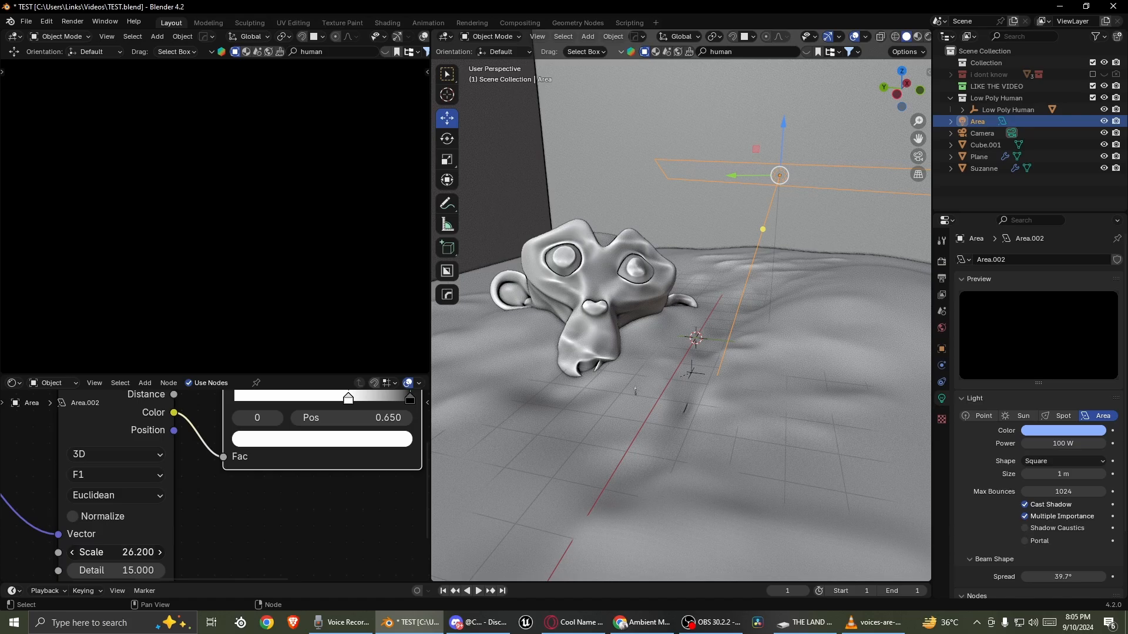
scroll(159, 509, down, 2)
middle_drag(159, 509, 178, 503)
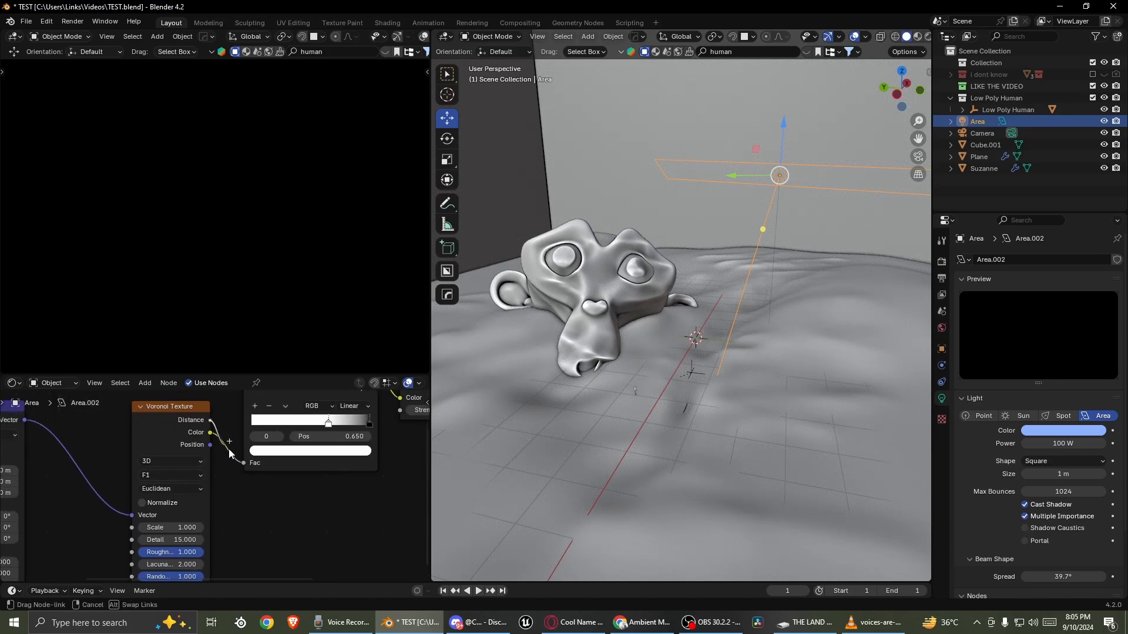
middle_drag(105, 507, 136, 491)
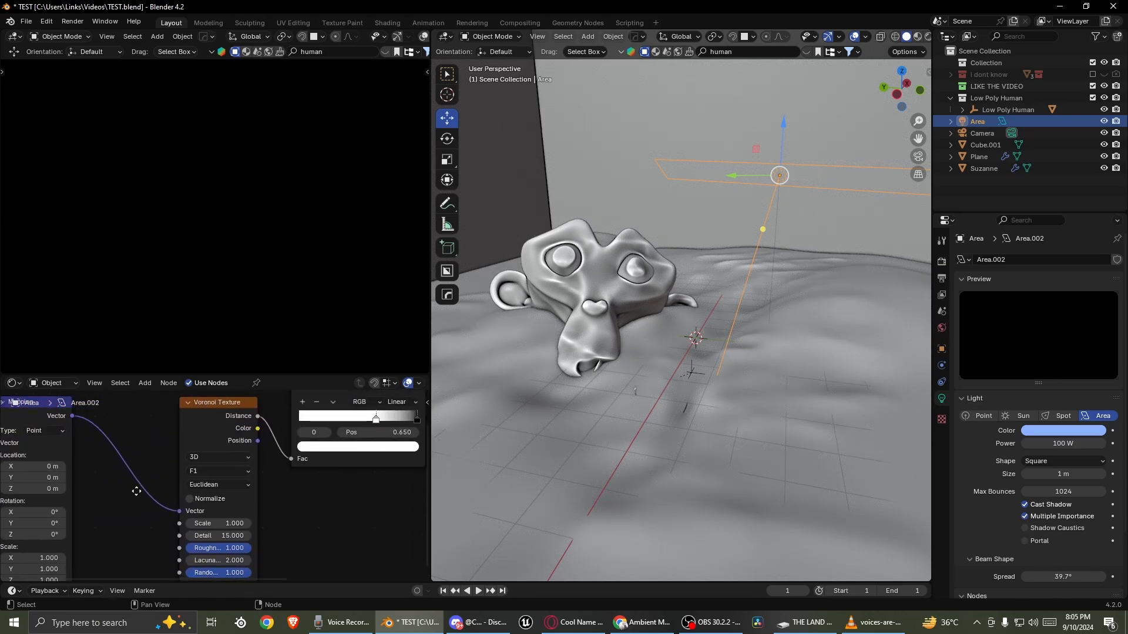
middle_drag(240, 467, 235, 469)
- Replace the Voronoi Texture with a Noise Texture between Mapping and the Color Ramp, feeding its Color output into the factor
key(F3)
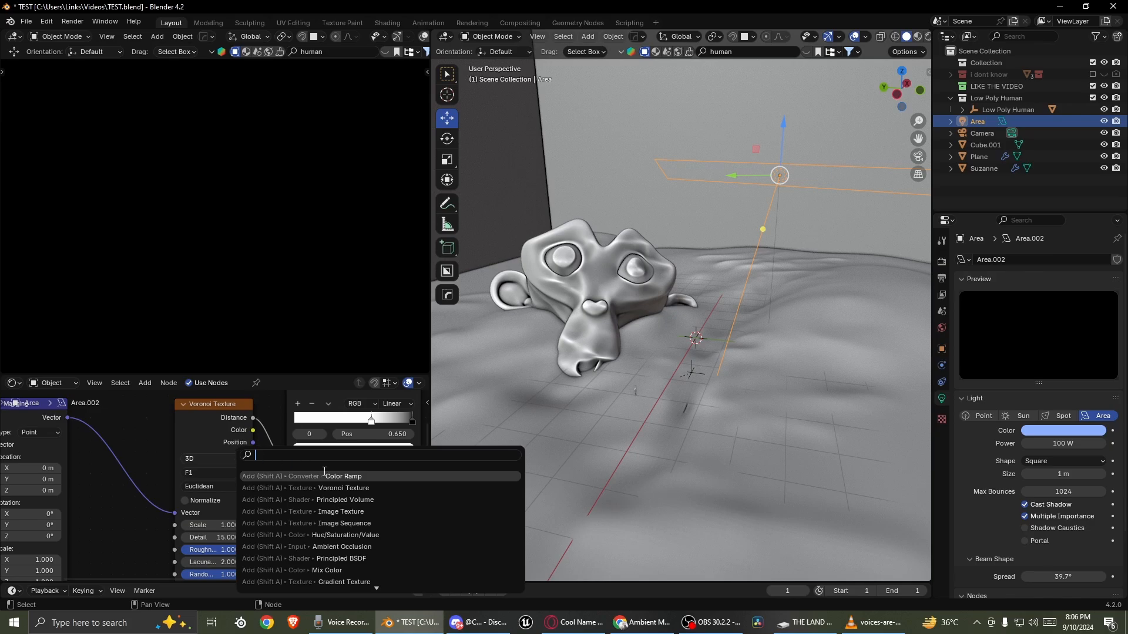
key(BackSpace)
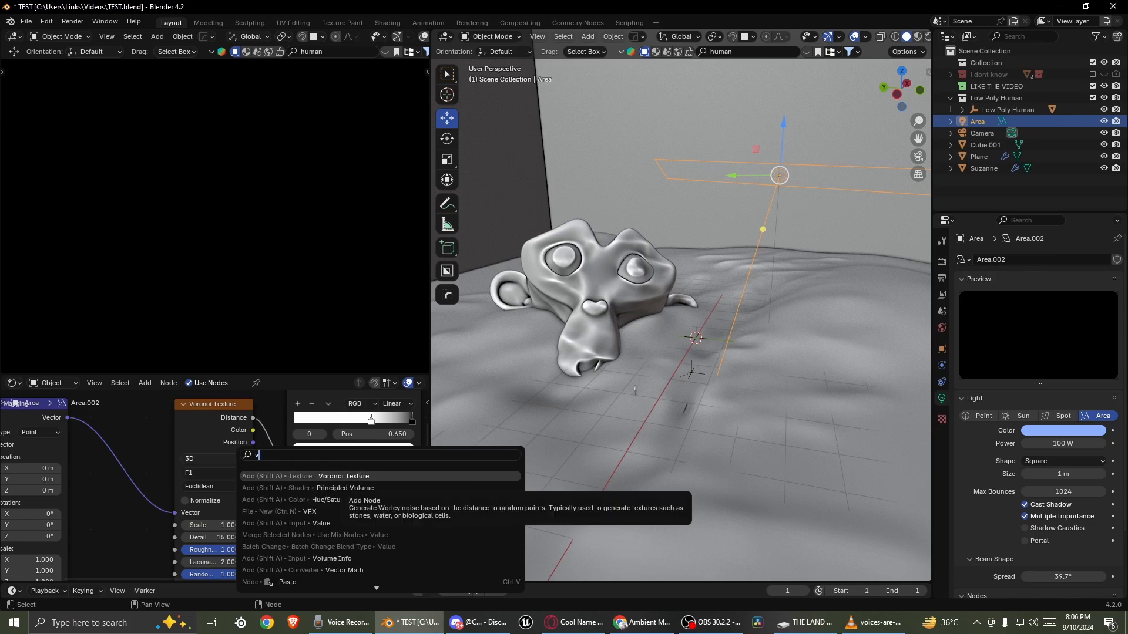
text(n)
click(361, 478)
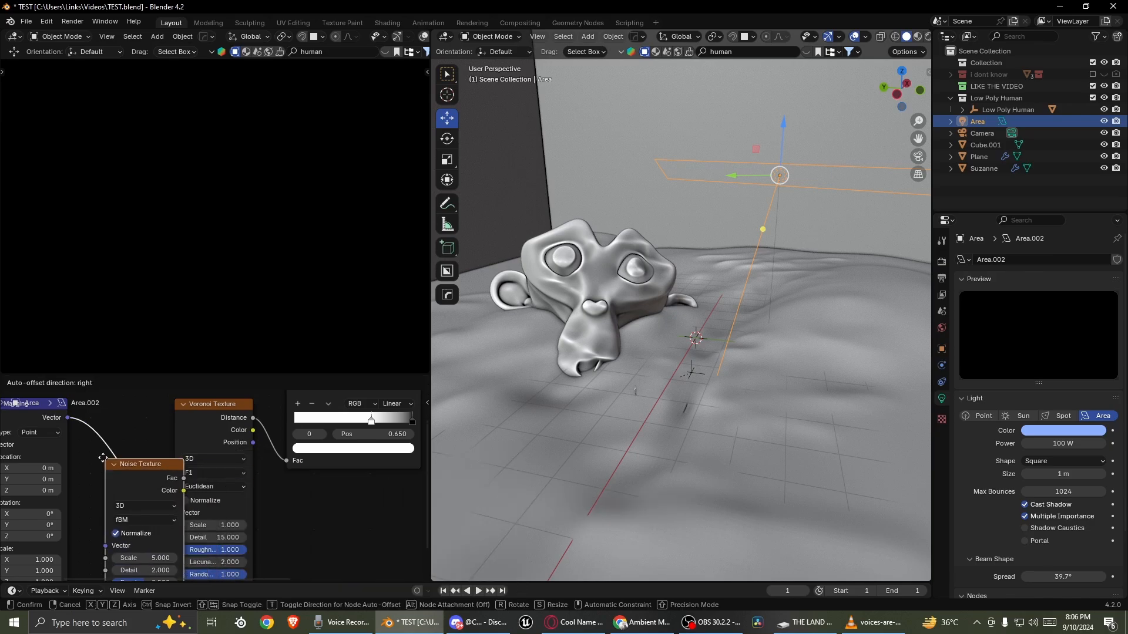
click(178, 480)
drag(312, 465, 315, 461)
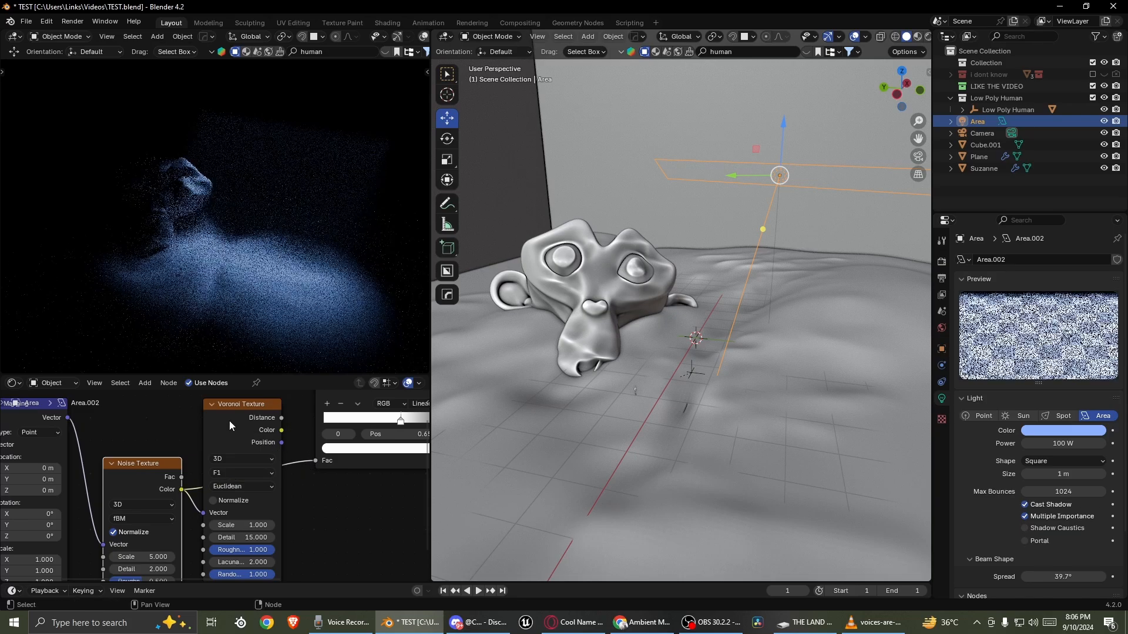
key(x)
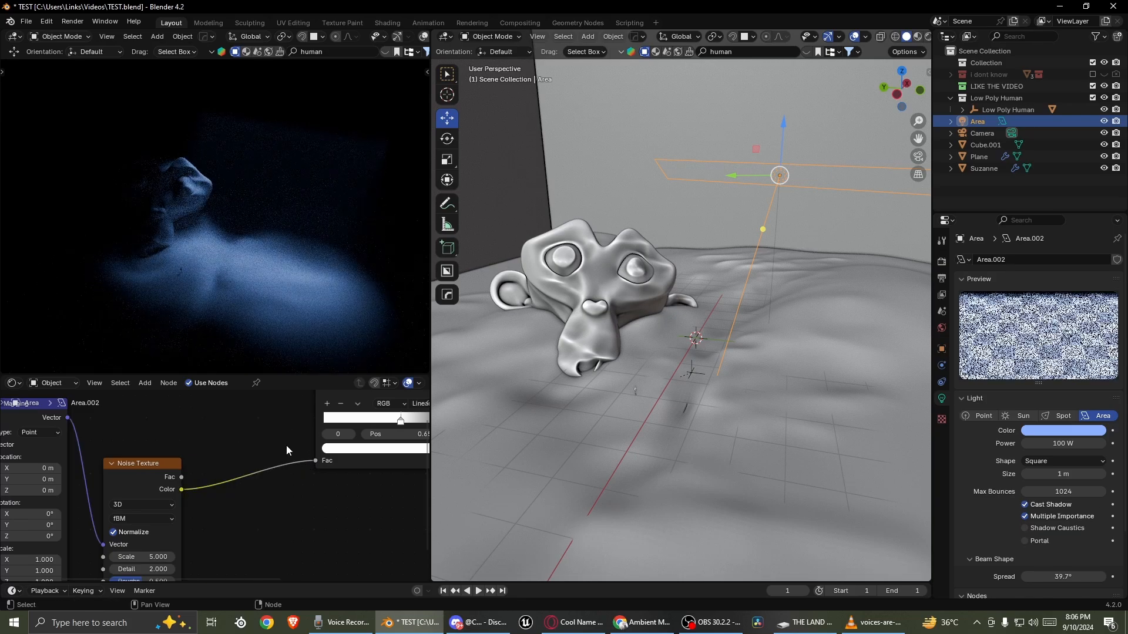
- Restore the Color Ramp's order by moving the white stop near the far end and the black stop to 0.000
middle_drag(286, 445, 164, 463)
drag(271, 439, 315, 440)
mouse_move(215, 440)
mouse_down()
mouse_move(265, 443)
mouse_move(199, 441)
mouse_up()
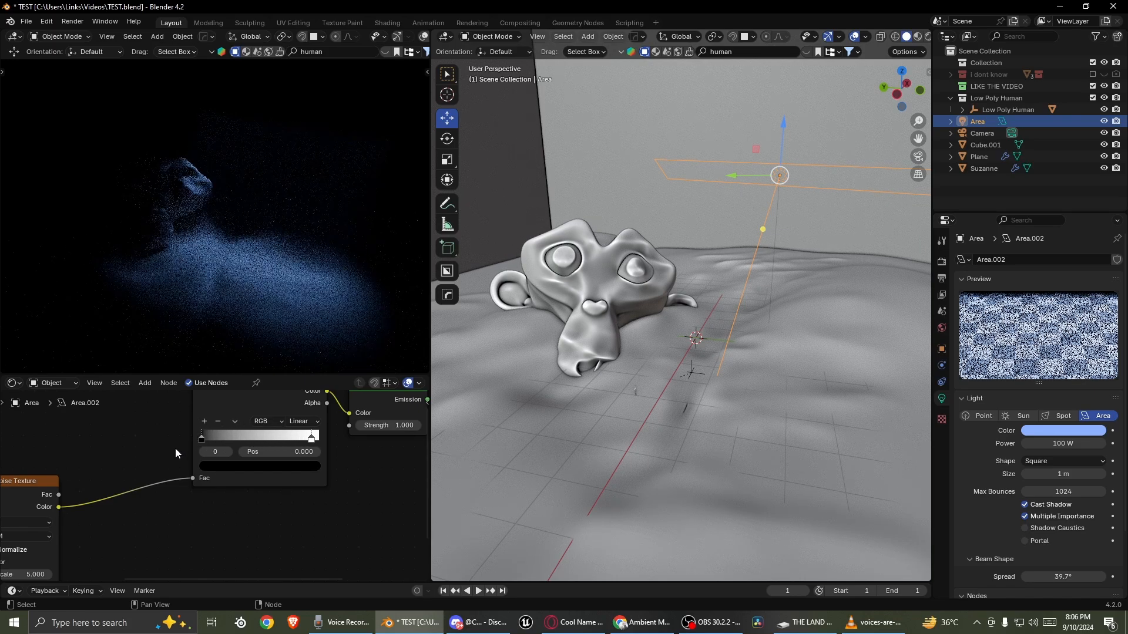
- Move the Noise Texture node closer to the Color Ramp and shift the ramp's black stop towards the middle
scroll(207, 495, down, 5)
scroll(210, 493, up, 3)
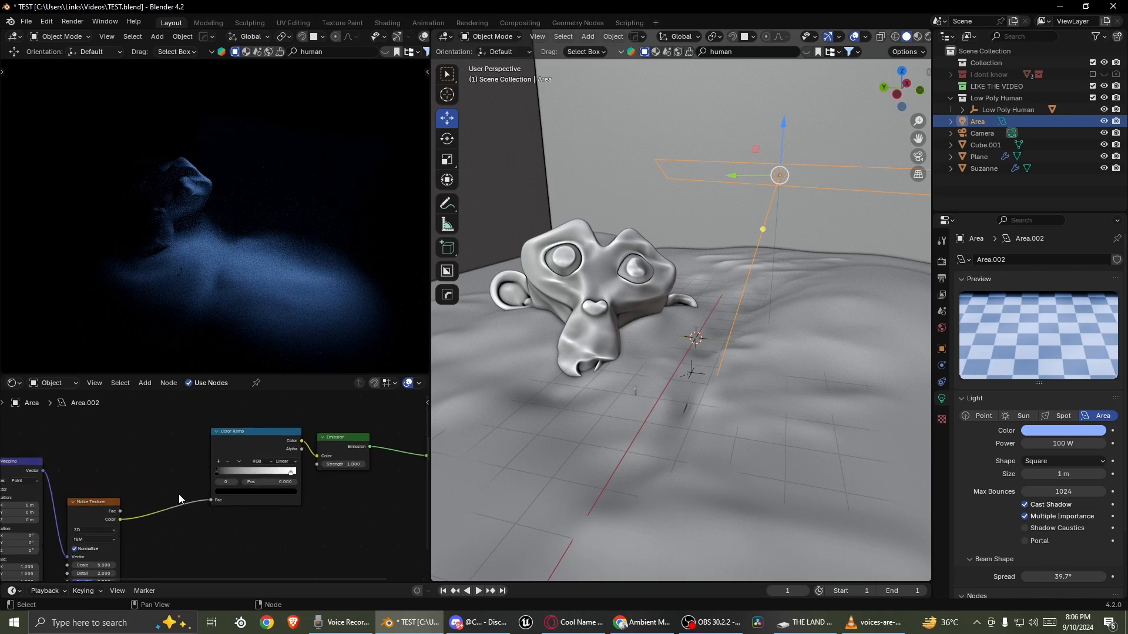
drag(174, 477, 205, 449)
middle_drag(331, 448, 239, 464)
scroll(239, 464, up, 3)
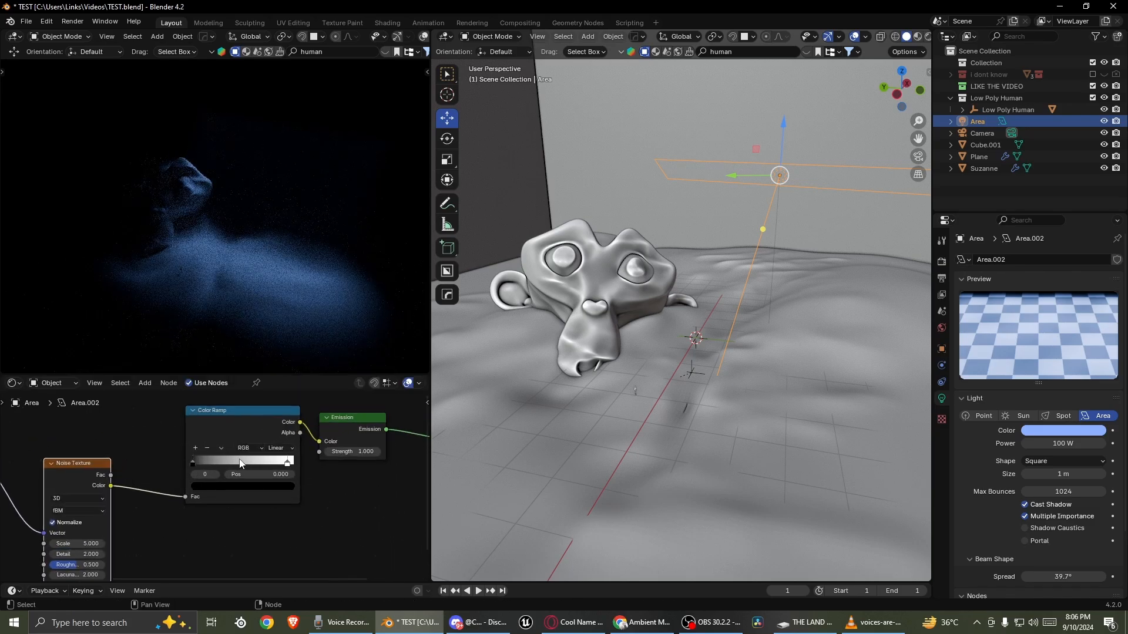
drag(197, 462, 240, 467)
- Try a Noise Texture scale of 1, then raise it to 2.8
middle_drag(156, 494, 223, 503)
scroll(165, 510, up, 2)
scroll(191, 512, up, 3)
scroll(193, 535, up, 3)
middle_drag(211, 544, 223, 522)
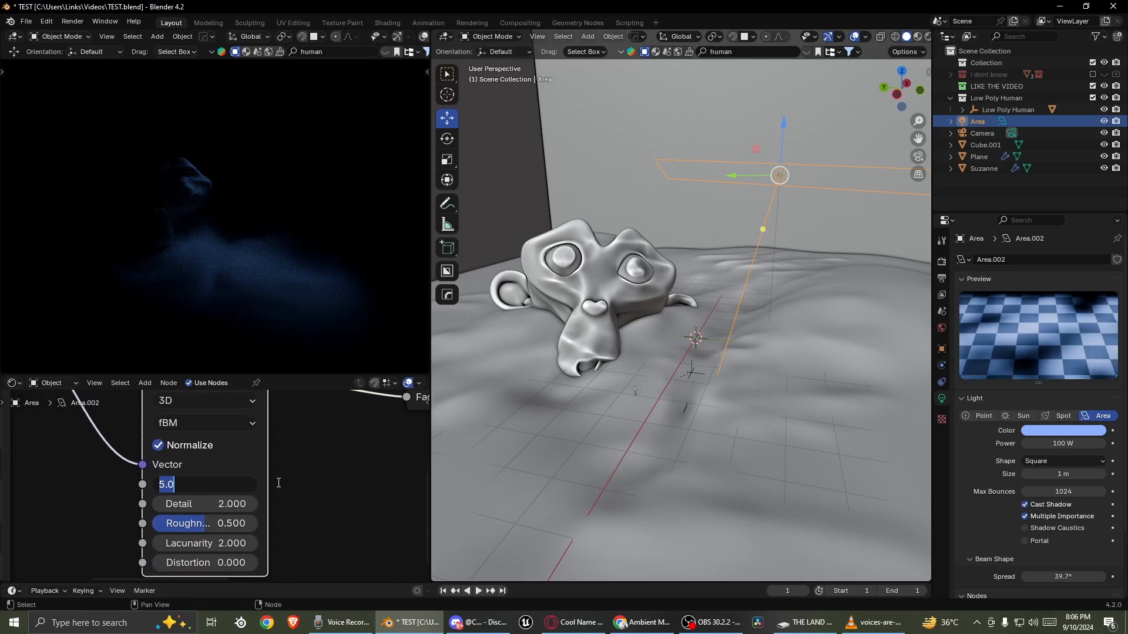
middle_drag(248, 472, 166, 502)
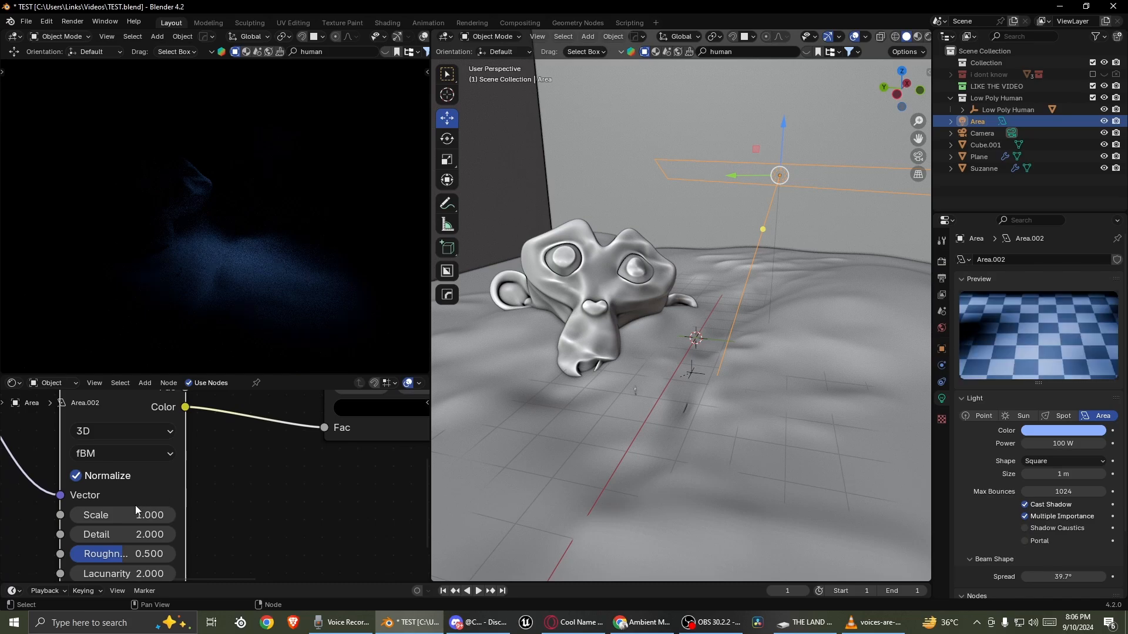
mouse_move(118, 515)
mouse_down()
mouse_move(181, 515)
mouse_move(119, 515)
mouse_move(132, 507)
mouse_up()
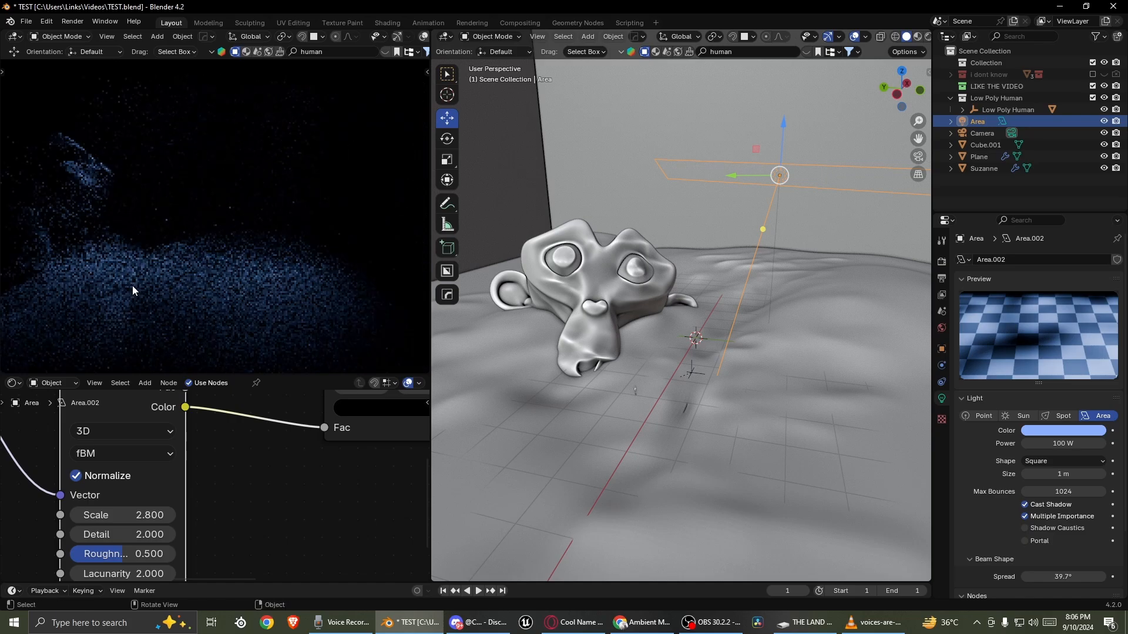
- Set the Noise Texture's detail to 15 and the Color Ramp's black stop to about 0.373
drag(141, 534, 183, 534)
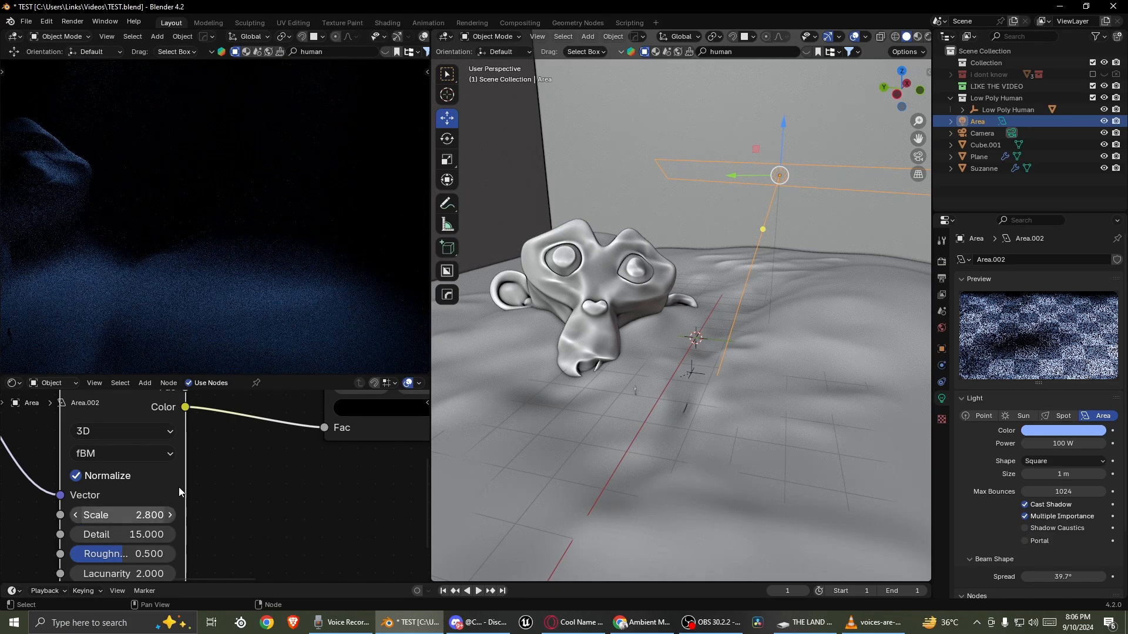
middle_drag(364, 428, 230, 492)
mouse_move(290, 428)
mouse_down()
mouse_move(348, 422)
mouse_move(280, 425)
mouse_up()
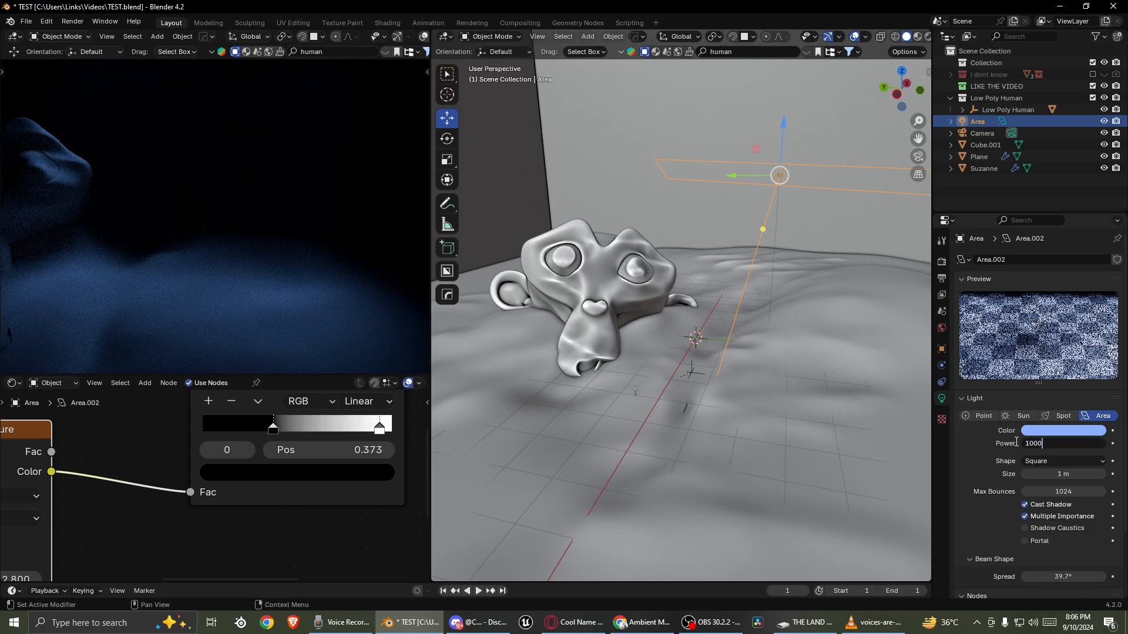
- Set the area light's power to 1000 W and reduce its beam spread to 0°
key(Return)
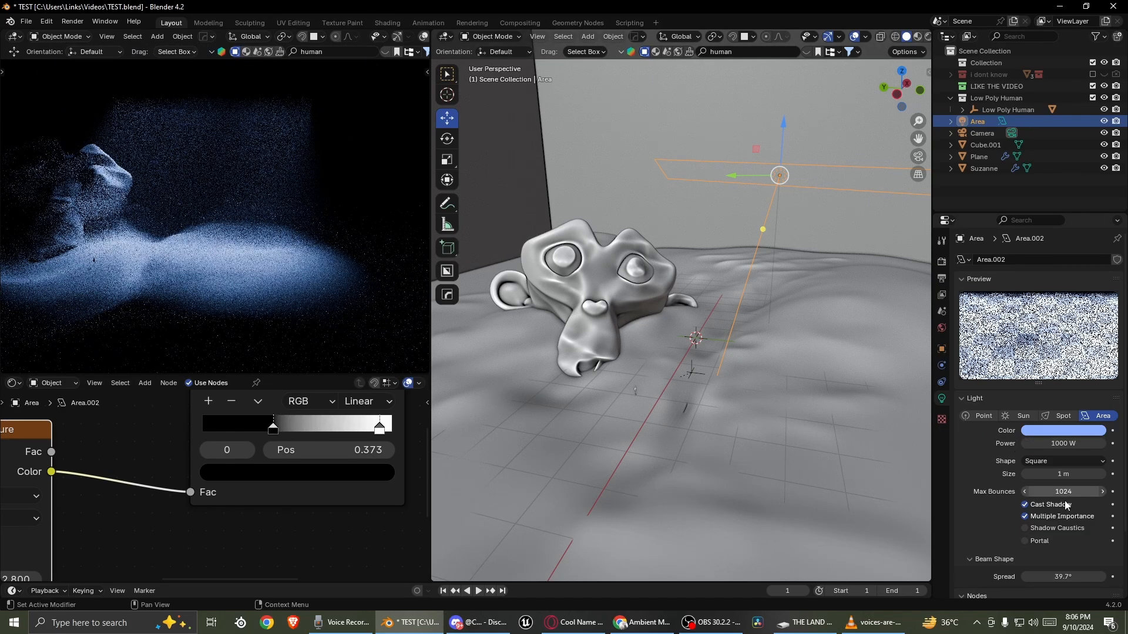
drag(1049, 577, 999, 577)
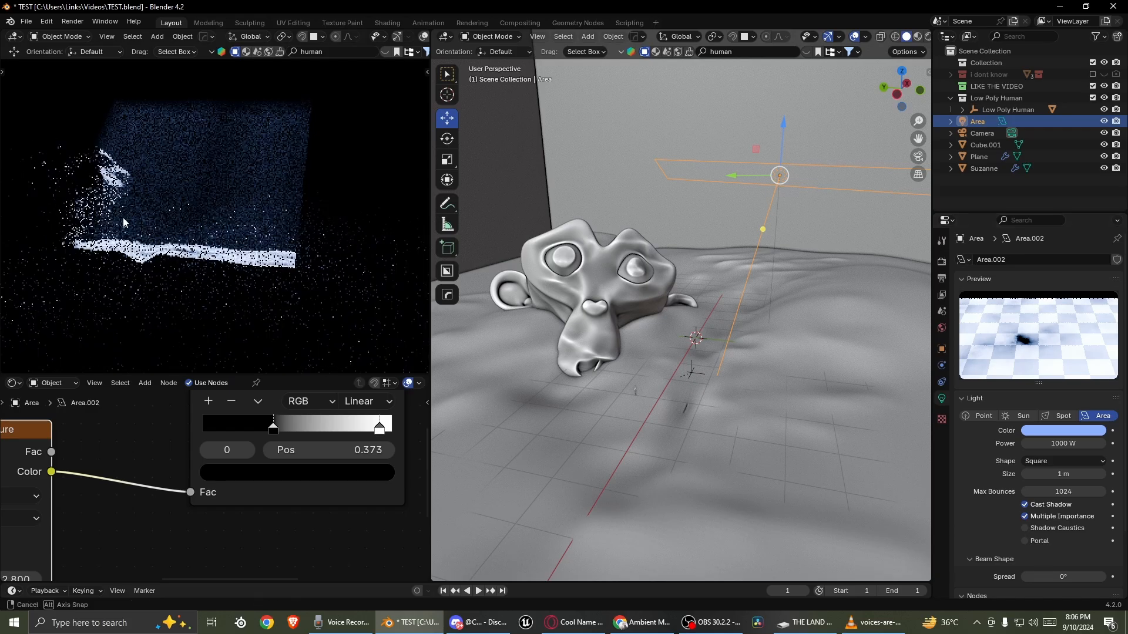
scroll(224, 519, down, 3)
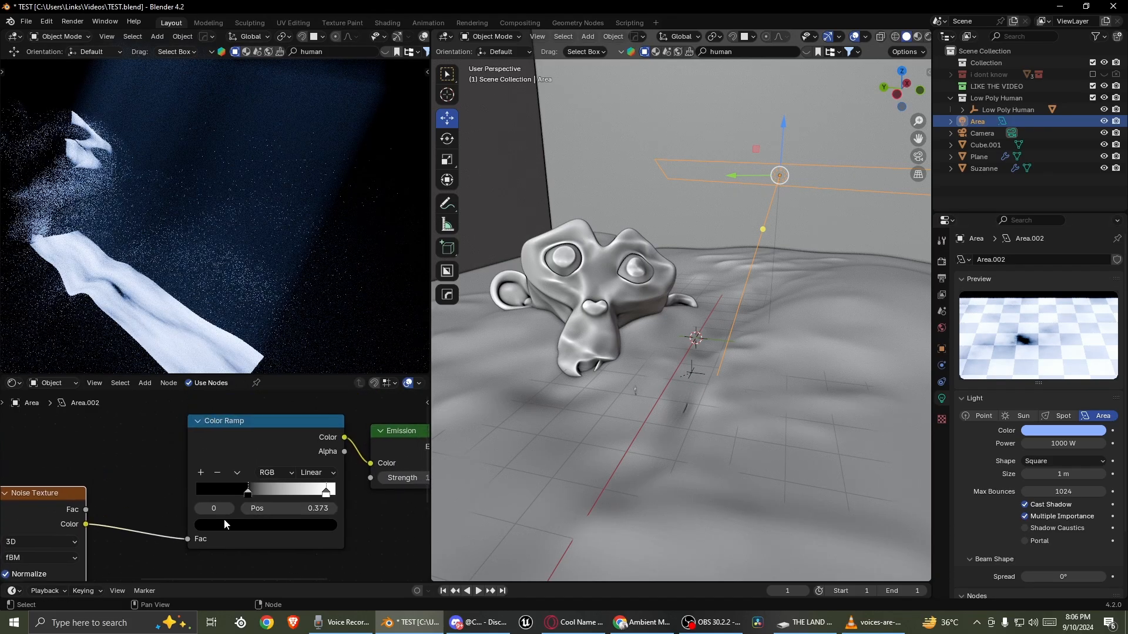
- Delete the Color Ramp and feed the Noise Texture's color directly into the Emission color
drag(188, 539, 320, 531)
drag(375, 465, 375, 464)
key(x)
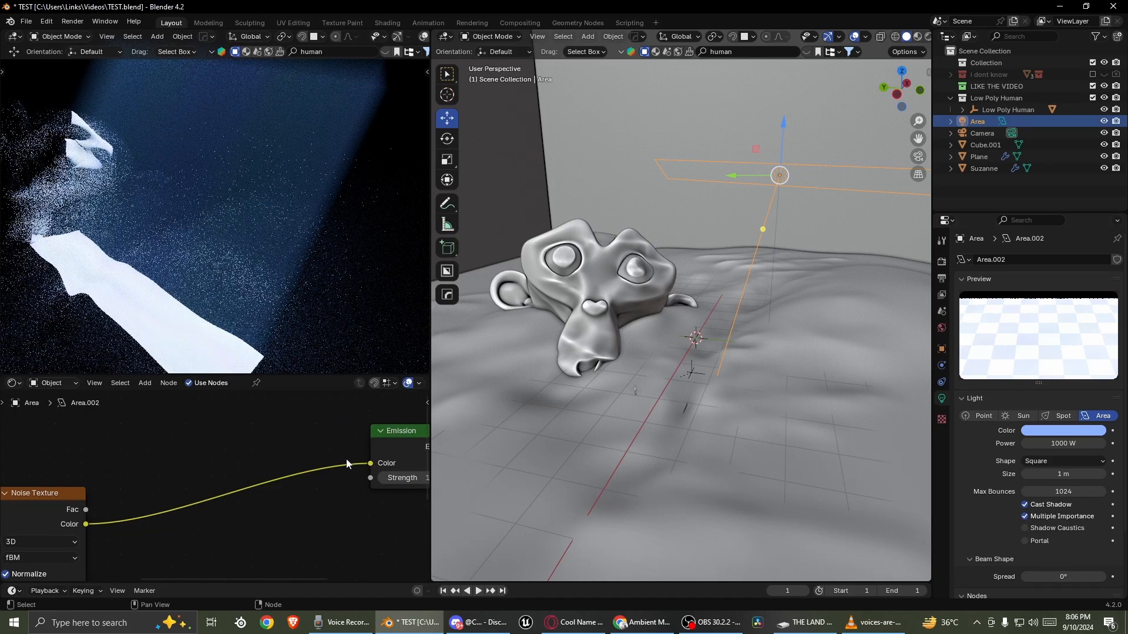
- Insert a Voronoi Texture between the Noise Texture and the Emission node
key(F3)
click(426, 506)
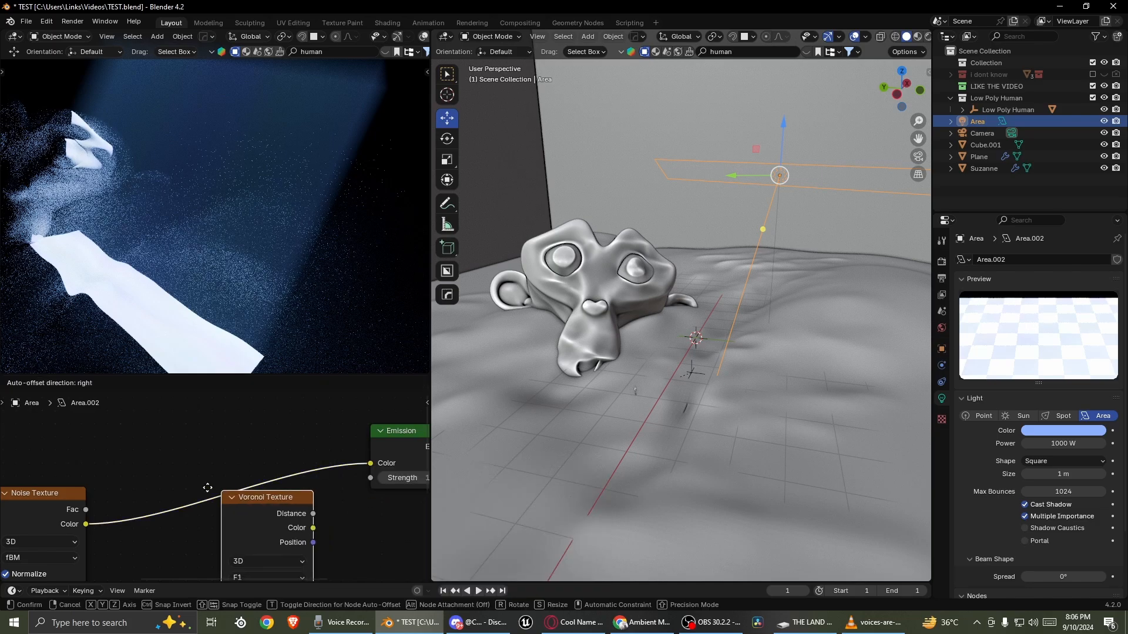
click(178, 482)
middle_drag(249, 500, 283, 473)
scroll(282, 473, down, 3)
scroll(283, 473, down, 1)
- Delete the Noise Texture and connect Mapping directly to the Voronoi Texture's vector input
key(F3)
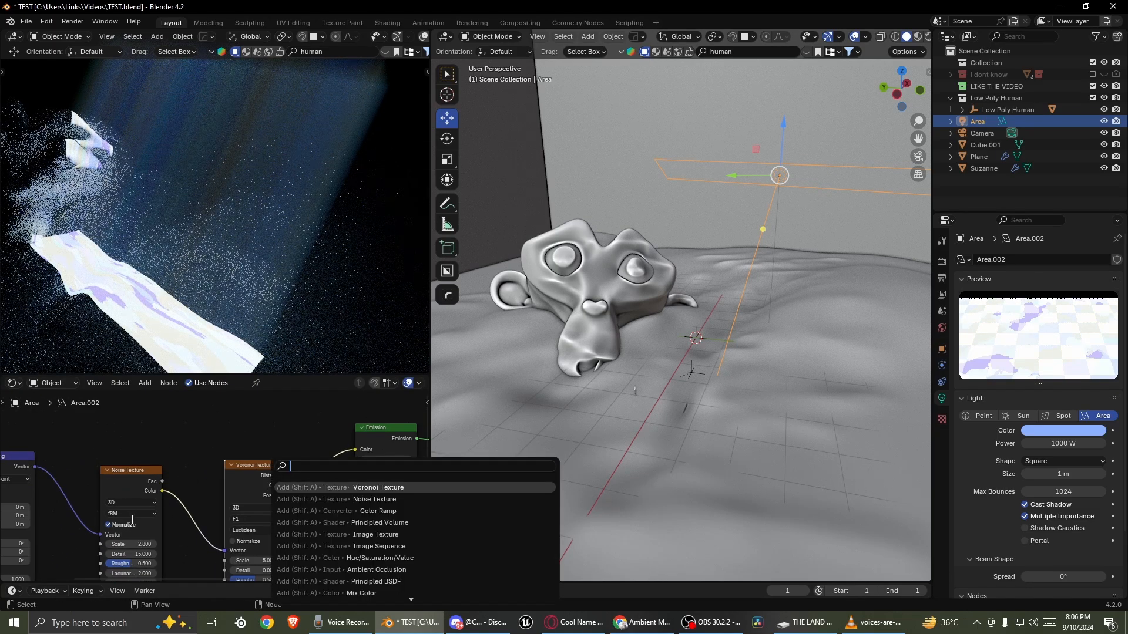
click(103, 535)
drag(222, 552, 159, 526)
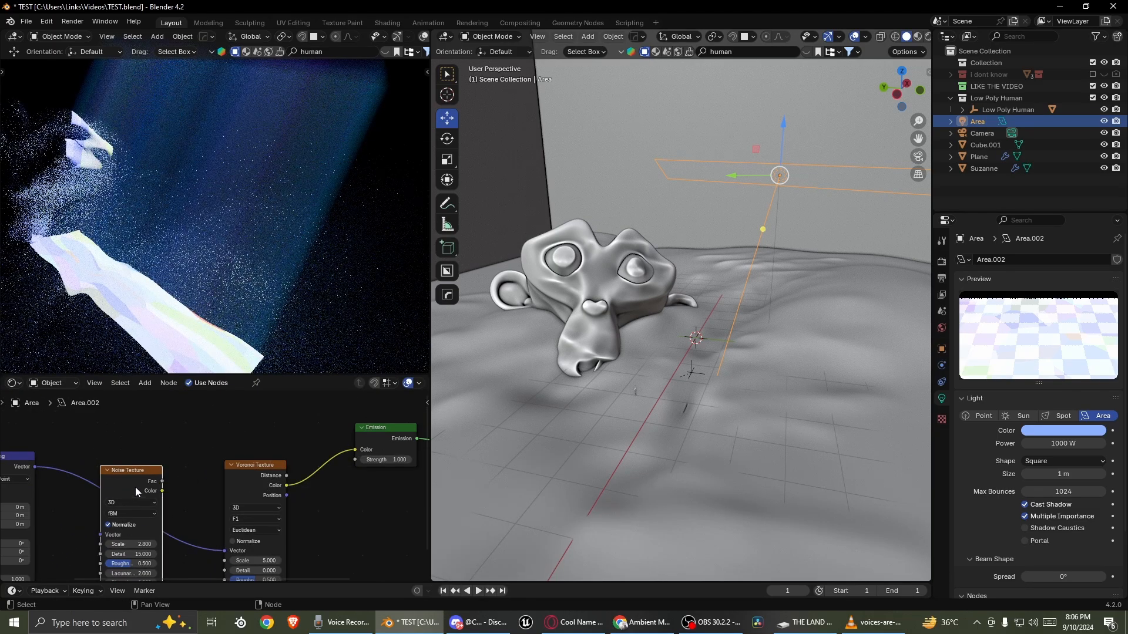
key(x)
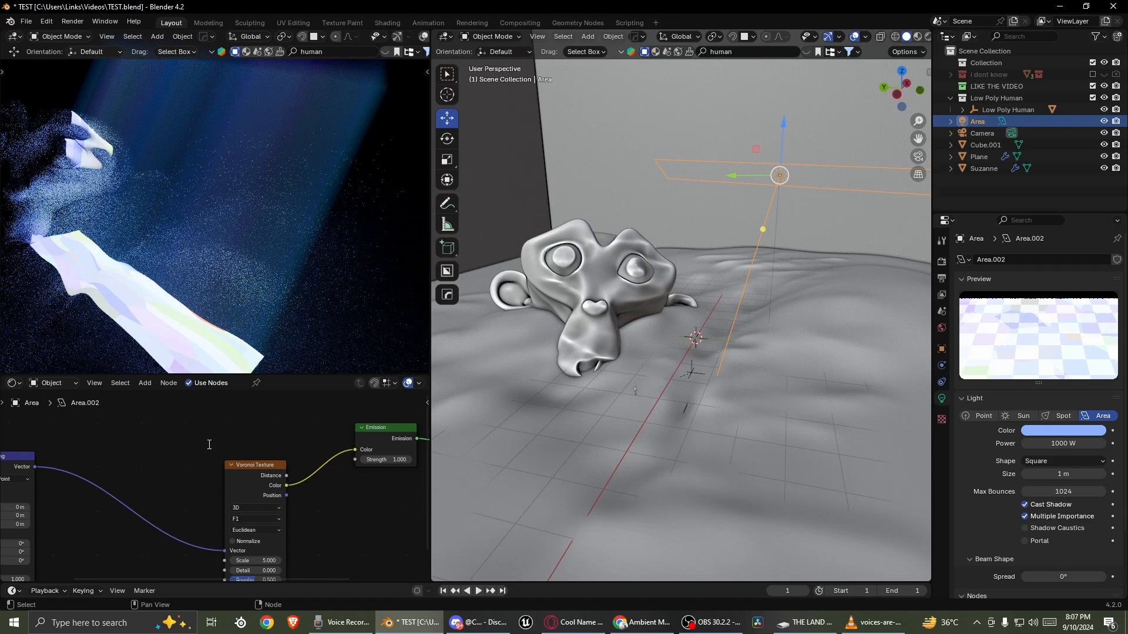
- Insert a Mix Color node between the Voronoi Texture and the Emission node
key(F3)
text(mix)
click(327, 488)
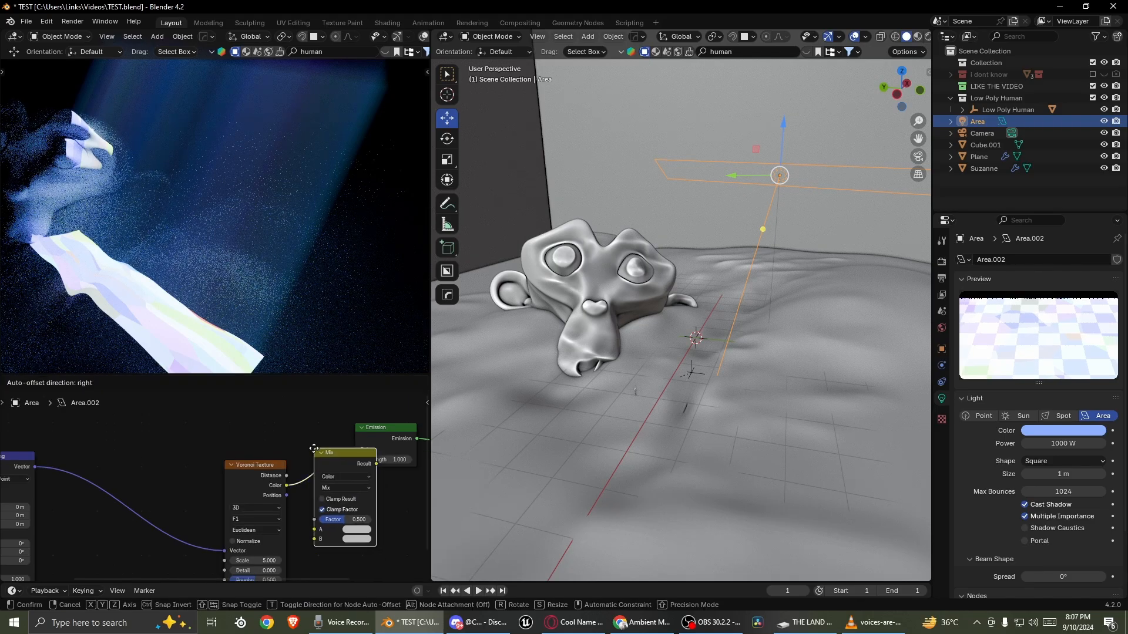
click(315, 449)
- Insert a Color Ramp between the Voronoi Texture and the Mix node
key(F3)
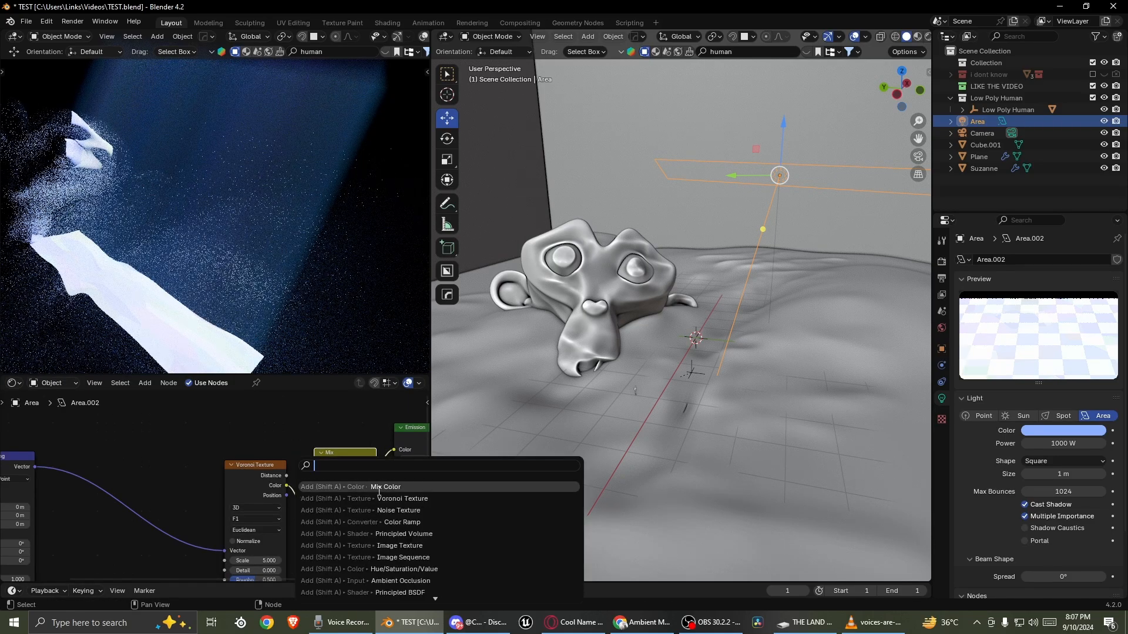
click(404, 522)
click(300, 486)
middle_drag(332, 496, 273, 512)
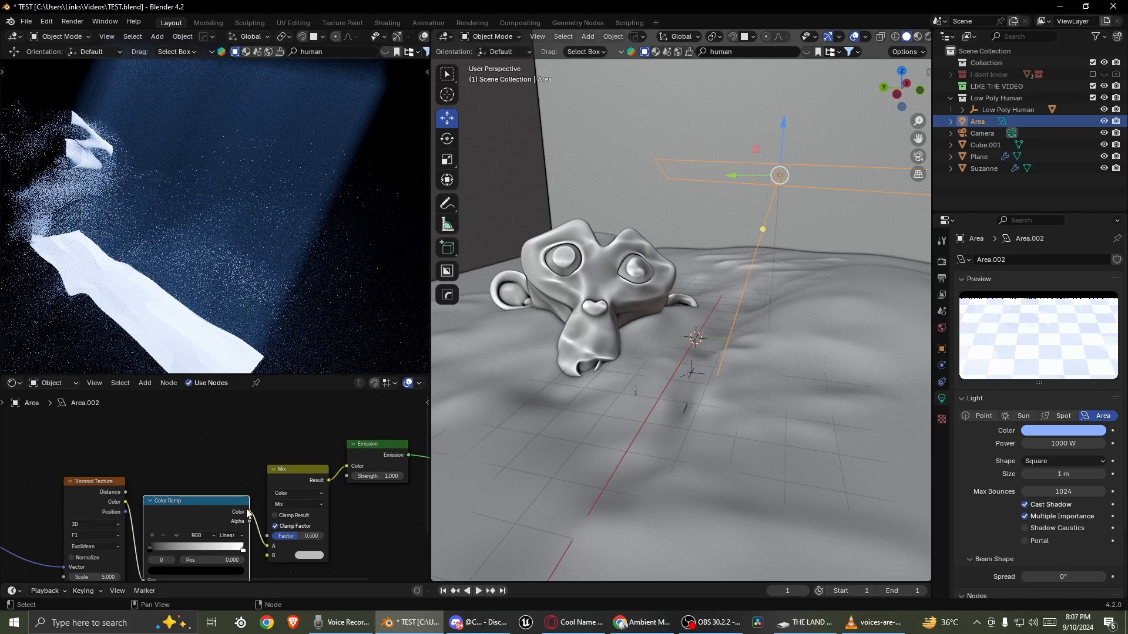
- Connect the Color Ramp's color output to the Emission strength and delete the Mix node
drag(344, 476, 241, 507)
click(301, 487)
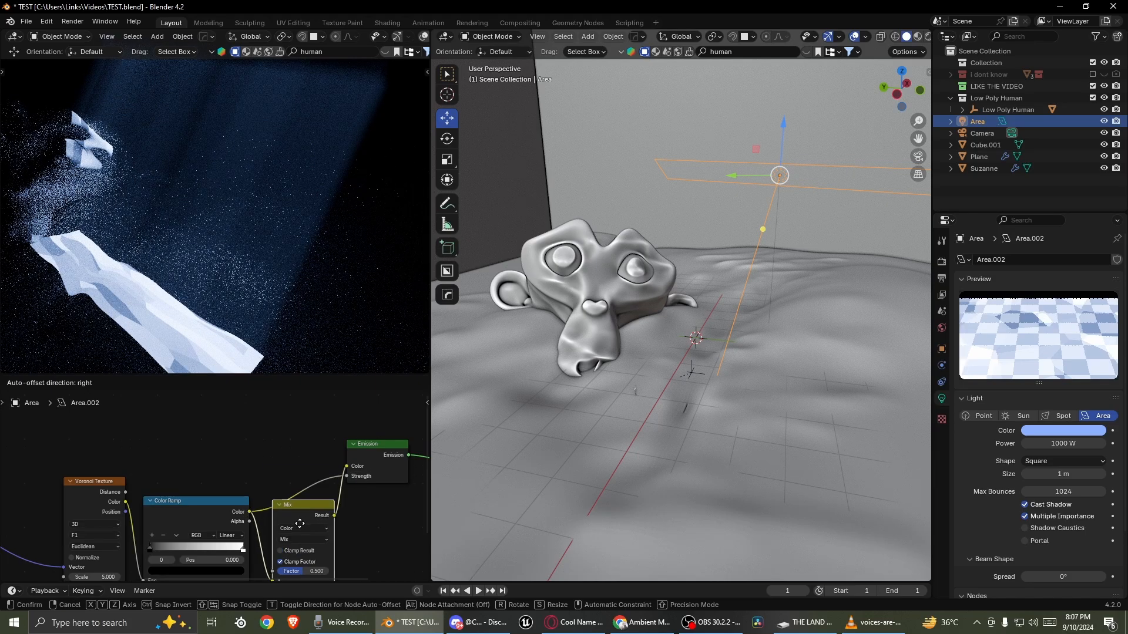
key(x)
click(349, 483)
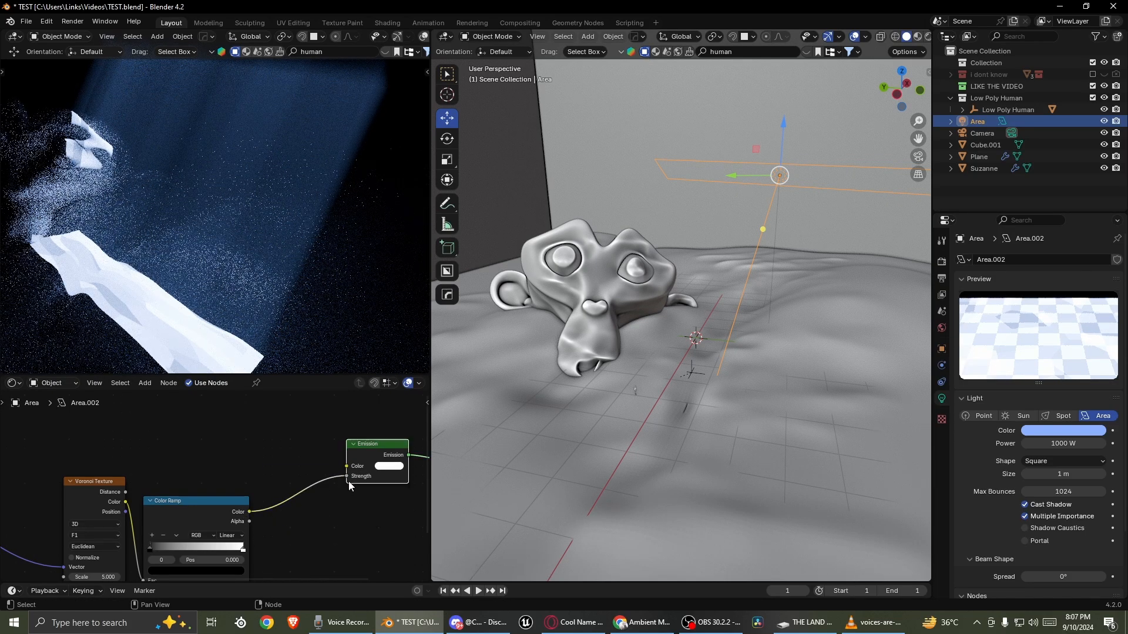
drag(346, 469, 346, 467)
- Move the Voronoi Texture node farther from the Color Ramp to make room between them
middle_drag(216, 506, 283, 469)
scroll(228, 501, up, 1)
middle_drag(228, 500, 341, 456)
drag(271, 416, 176, 436)
middle_drag(283, 481, 262, 487)
scroll(177, 482, up, 2)
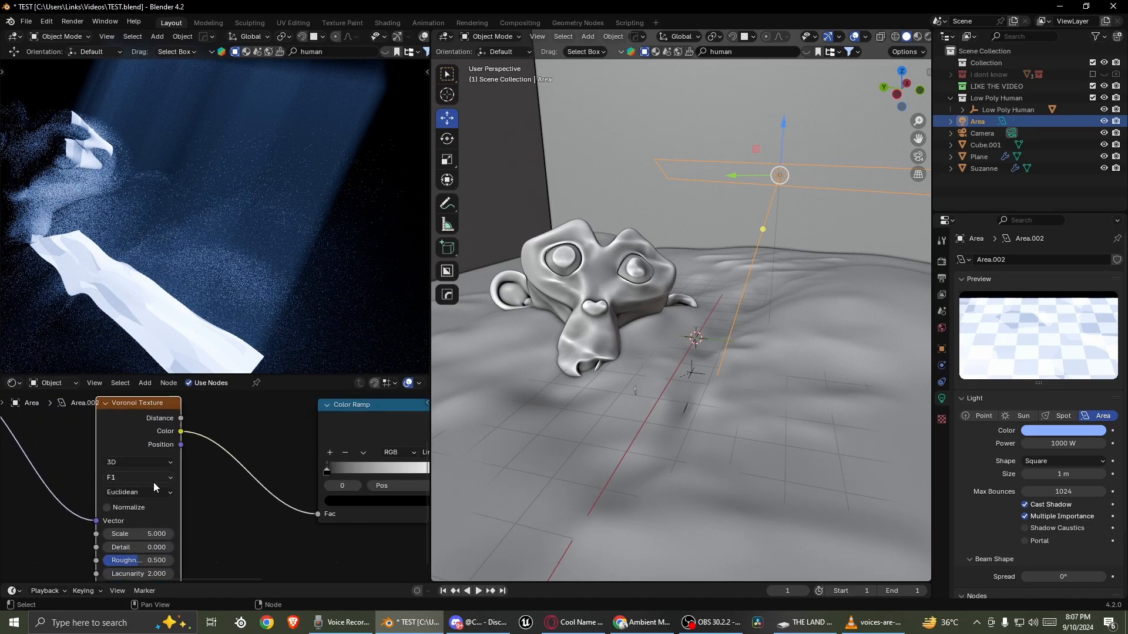
- Try the Distance to Edge and F2 feature outputs on the area light's Voronoi Texture node
click(138, 481)
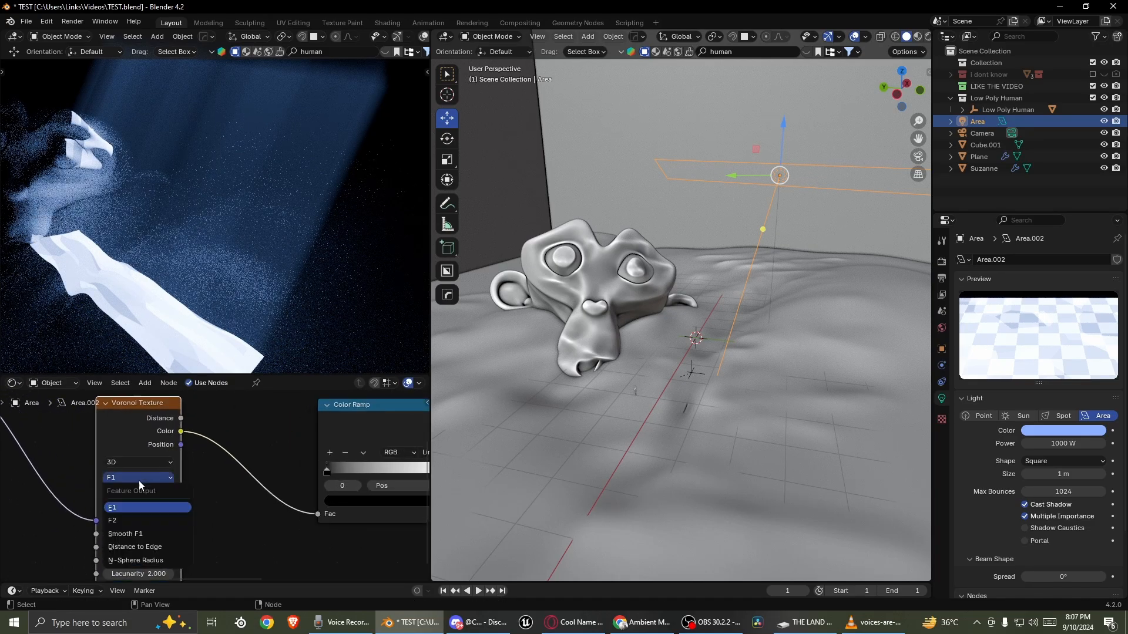
click(148, 544)
middle_drag(238, 465, 57, 478)
scroll(177, 483, up, 1)
mouse_move(153, 479)
mouse_down()
mouse_move(235, 478)
mouse_move(144, 493)
mouse_up()
scroll(145, 494, down, 1)
middle_drag(145, 495, 356, 467)
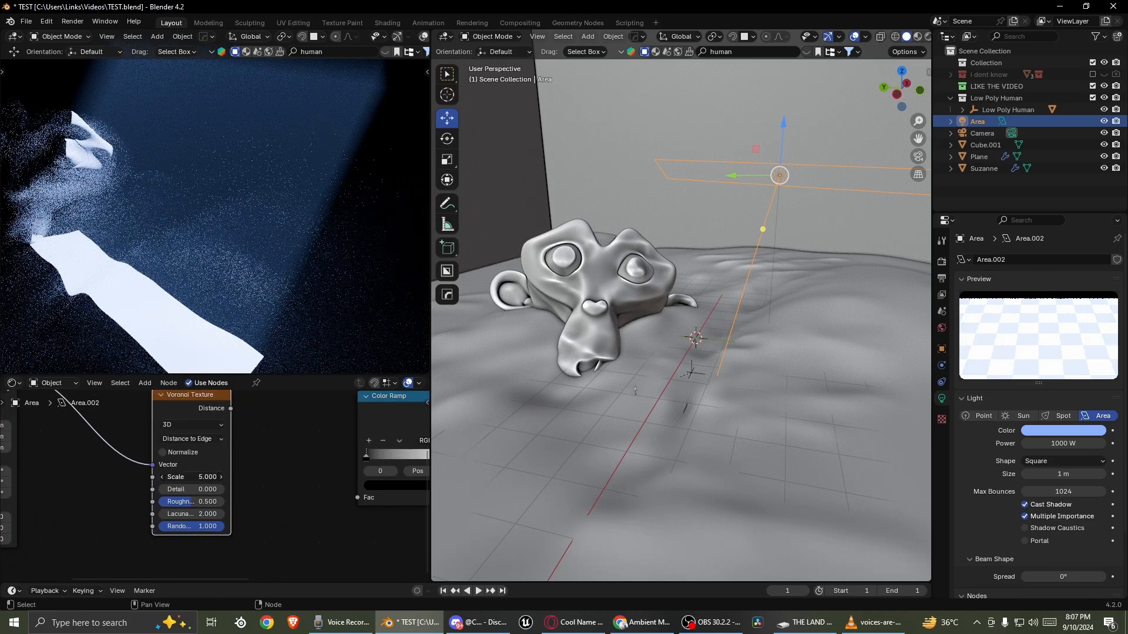
drag(192, 477, 218, 477)
right_click(192, 476)
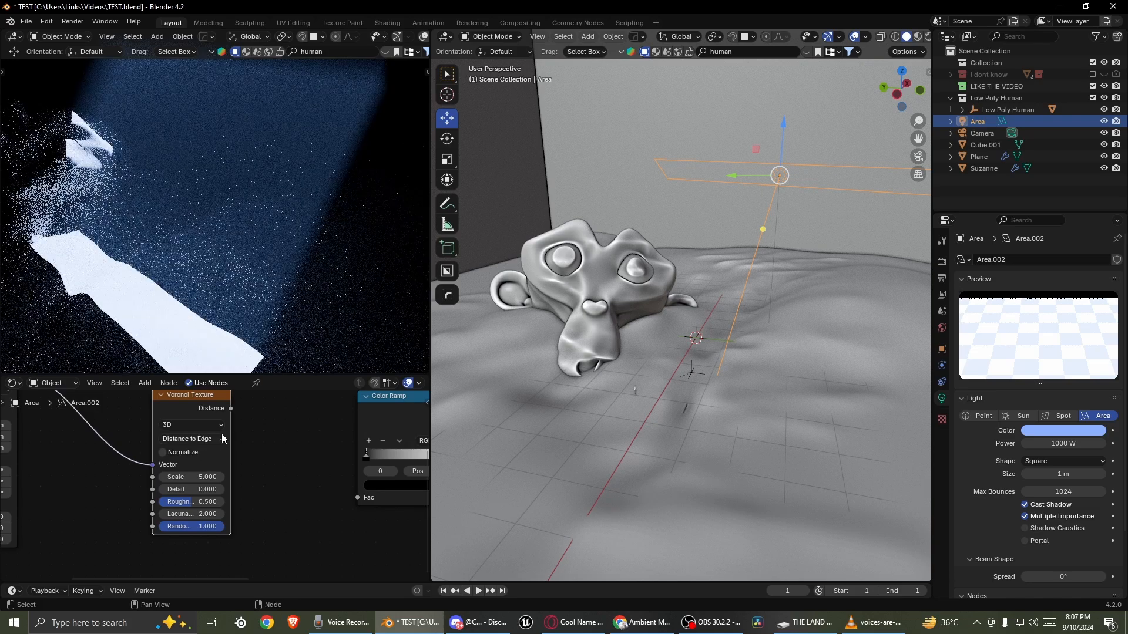
scroll(258, 449, up, 2)
click(190, 438)
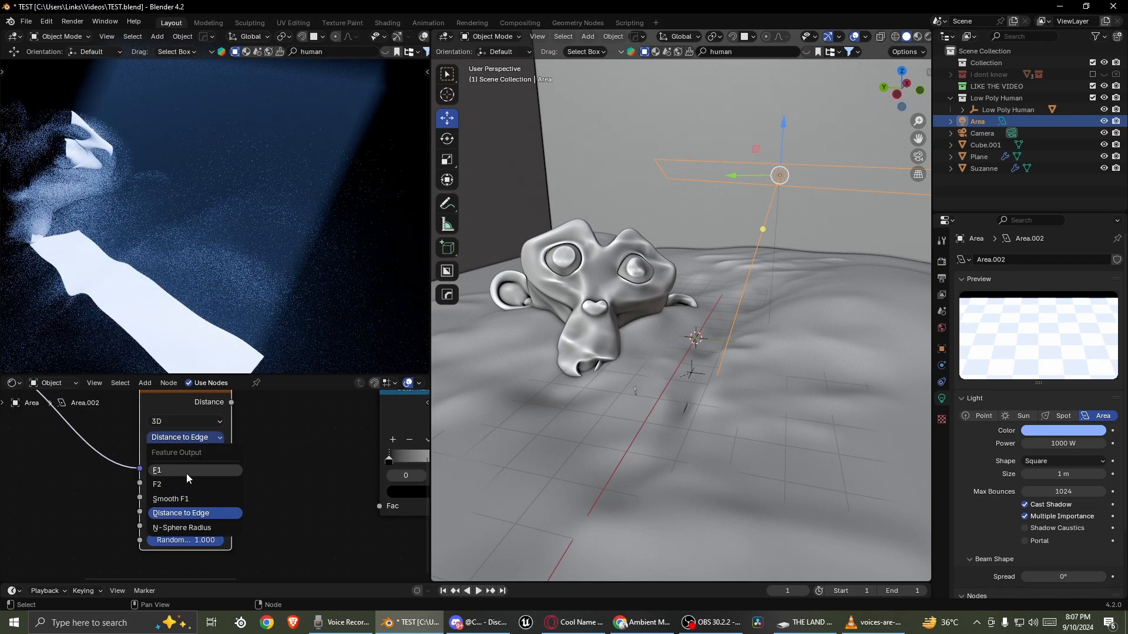
click(175, 487)
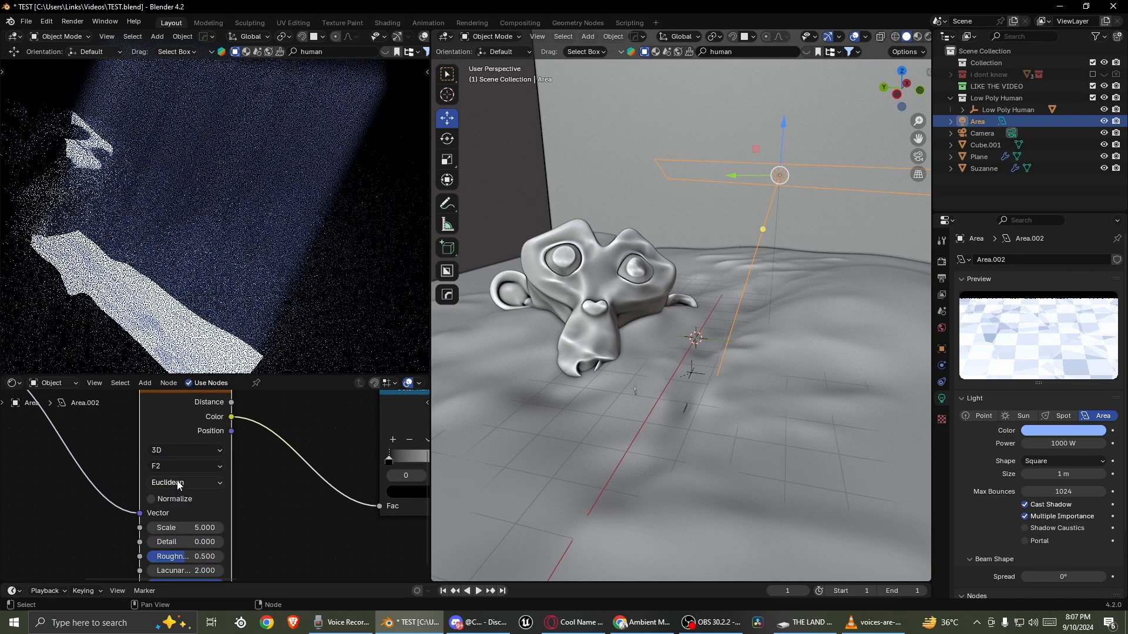
- Set the Voronoi Texture's feature output to Smooth F1 and move the Color Ramp's black stop to about 0.264
middle_drag(253, 460, 296, 475)
click(257, 481)
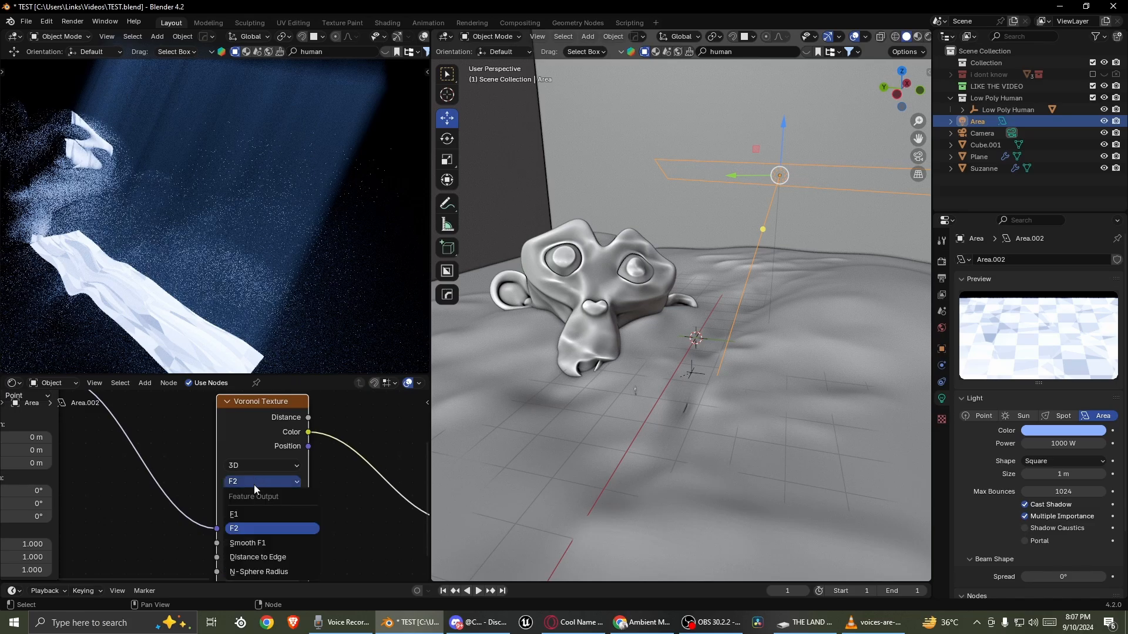
click(251, 541)
middle_drag(411, 485, 284, 489)
mouse_move(285, 480)
mouse_down()
mouse_move(324, 475)
mouse_move(295, 480)
mouse_up()
- Set the Mapping node's scale to X 0.3 and Y -1.5, and view the rendered scene through the camera
middle_drag(40, 489, 200, 467)
middle_drag(78, 489, 292, 484)
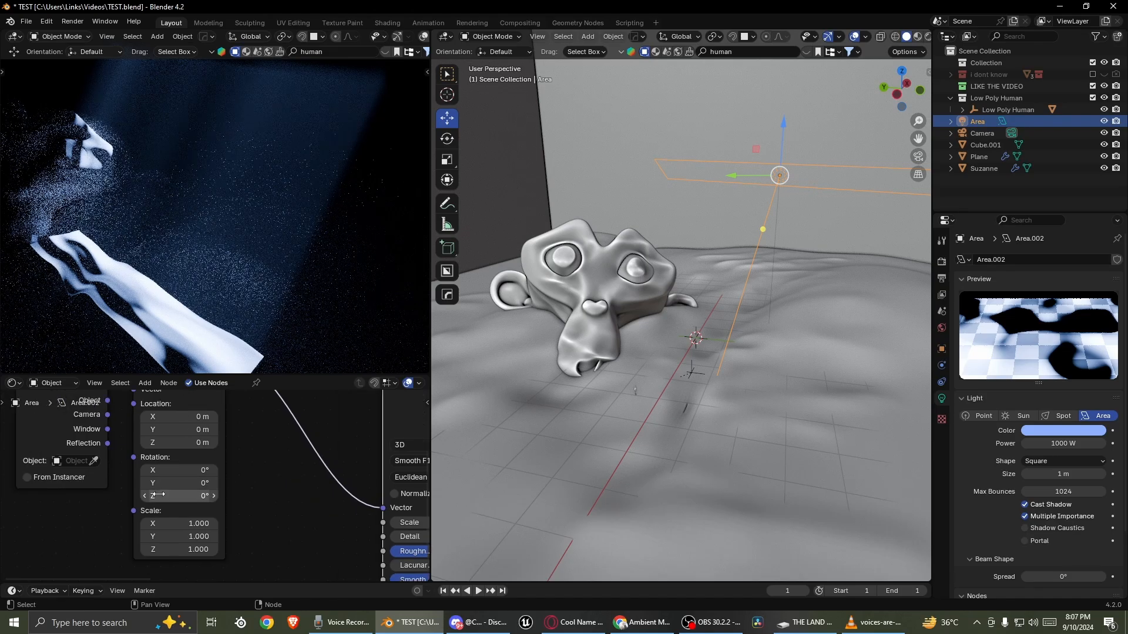
mouse_move(167, 524)
mouse_down()
mouse_move(118, 523)
mouse_move(182, 532)
mouse_move(151, 533)
mouse_up()
key(KP_0)
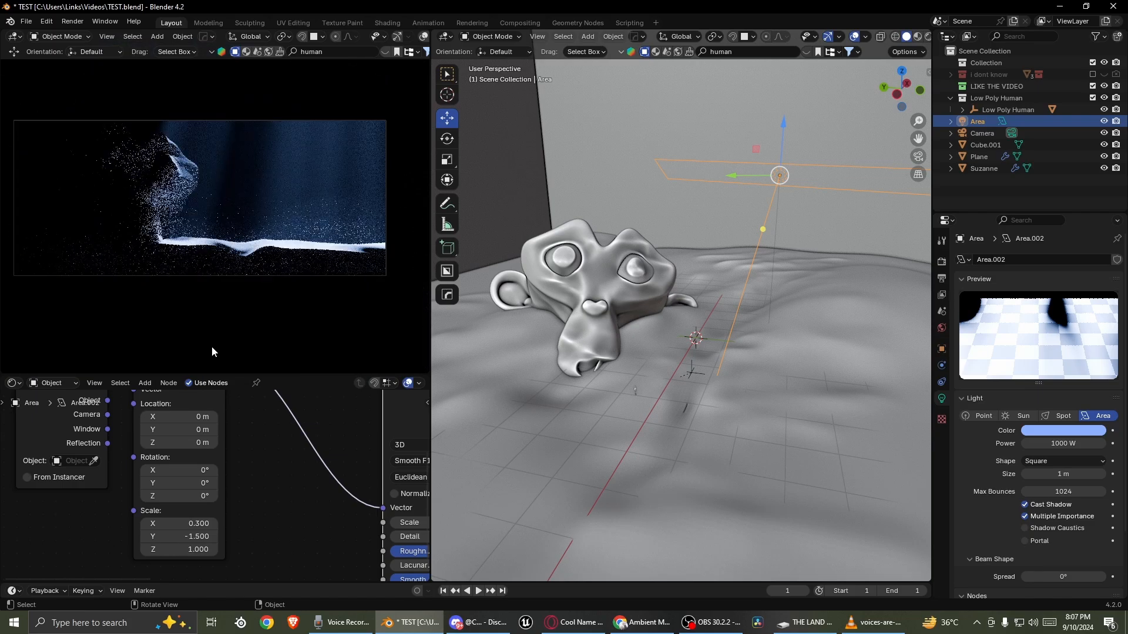
- Move the Color Ramp's white stop inward to about two thirds of the ramp and the black stop to 0.25
middle_drag(363, 516, 6, 512)
scroll(323, 461, down, 1)
middle_drag(319, 459, 288, 498)
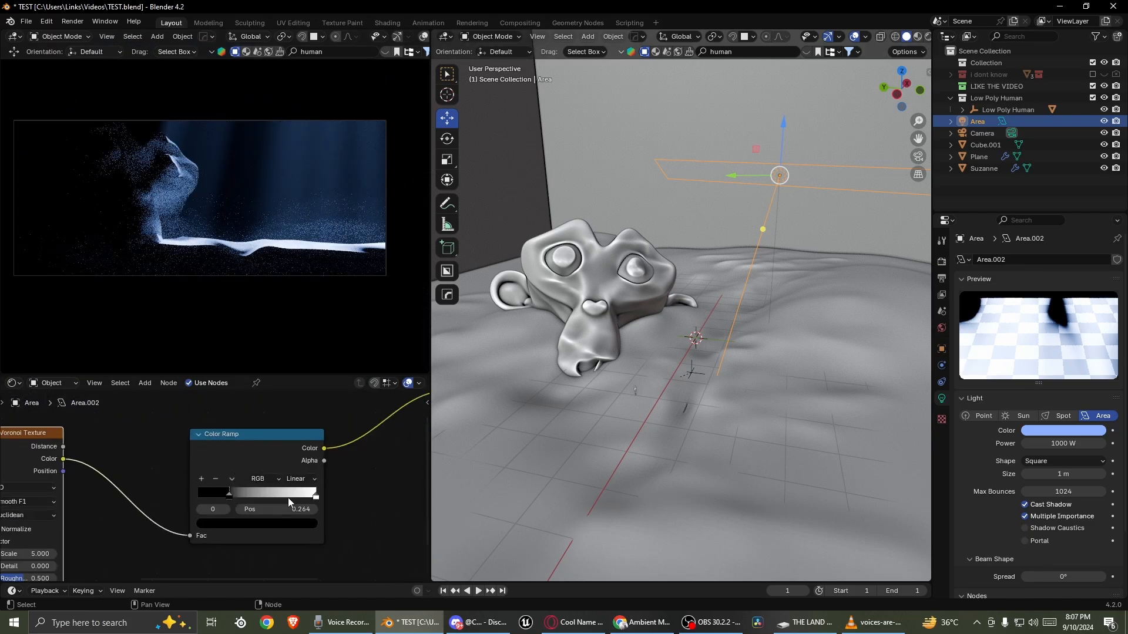
drag(222, 492, 289, 496)
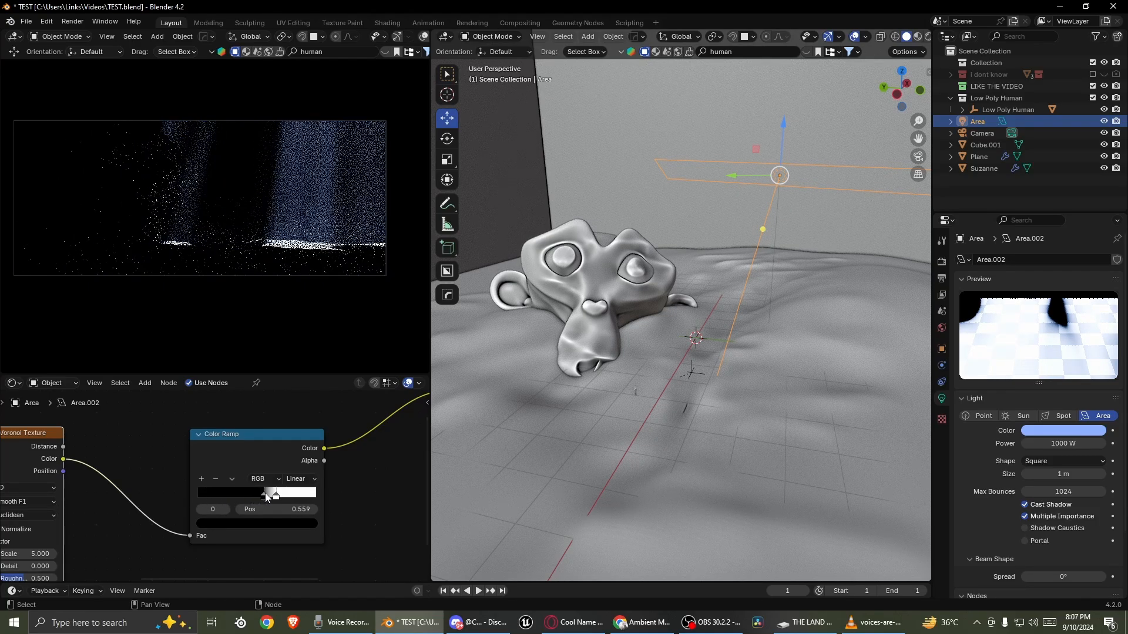
drag(266, 497, 231, 498)
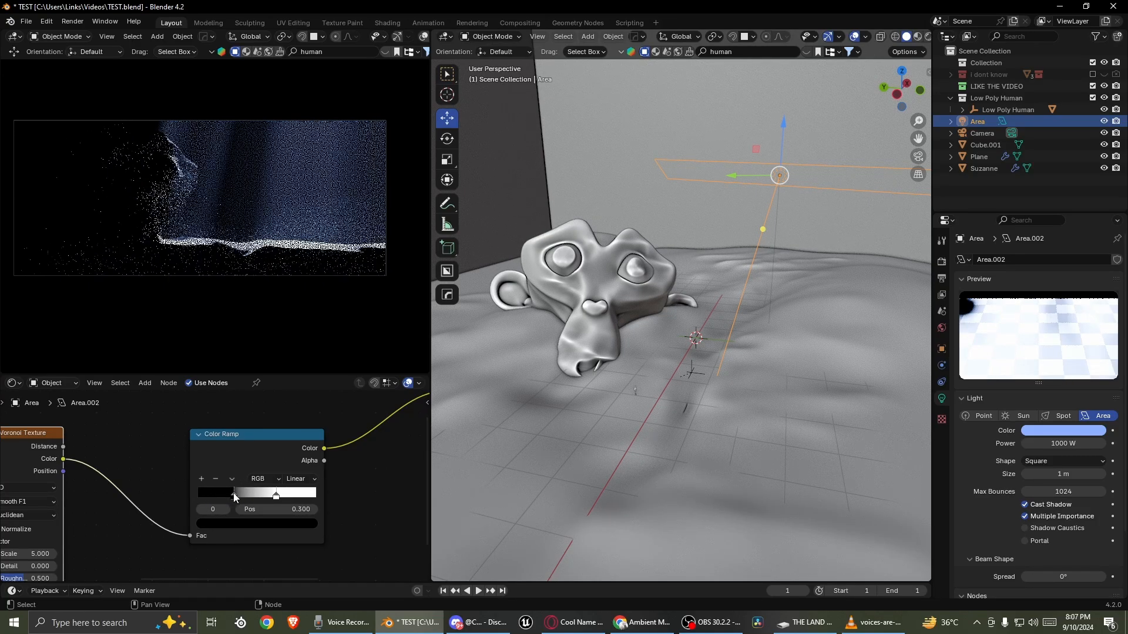
scroll(228, 496, down, 1)
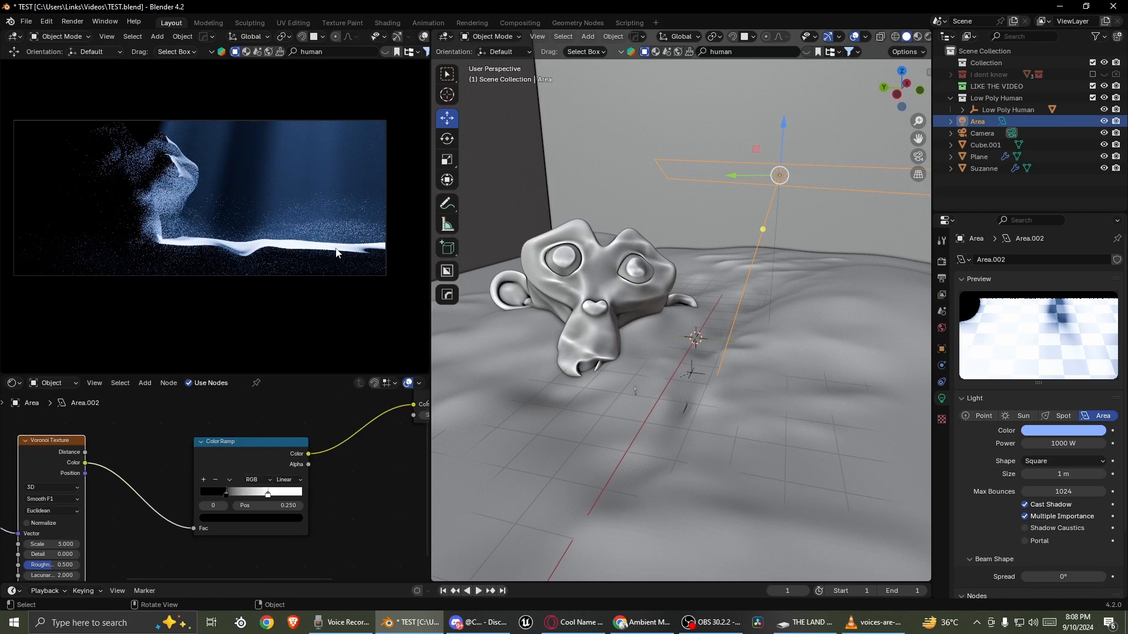
- Set the area light's beam spread to about 39.9° and save the file
scroll(661, 216, down, 2)
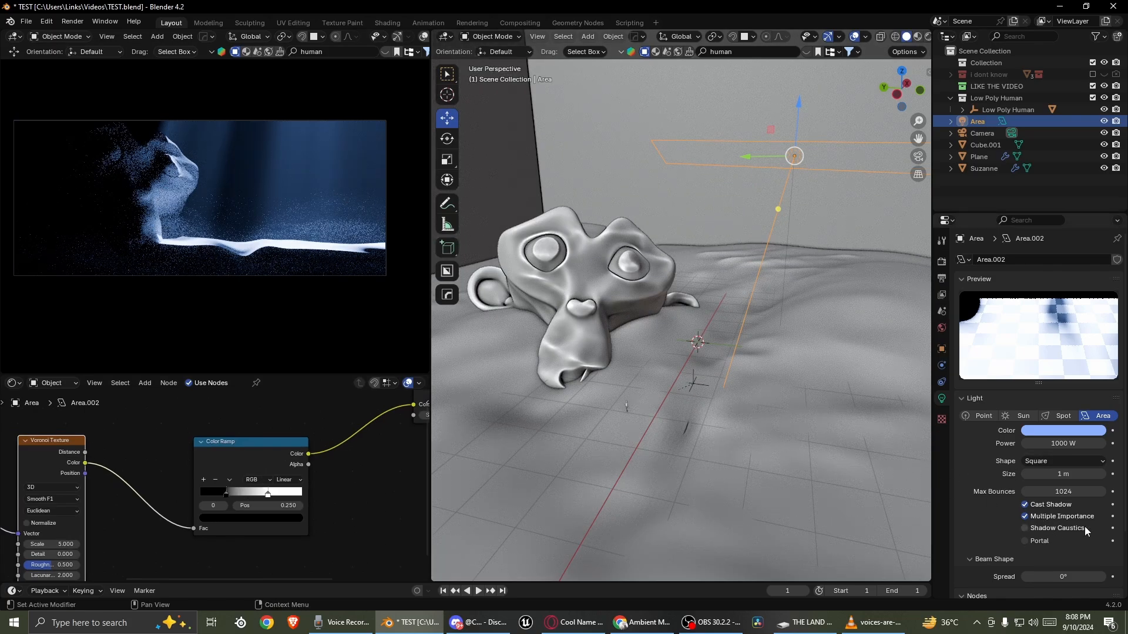
drag(1063, 577, 1085, 577)
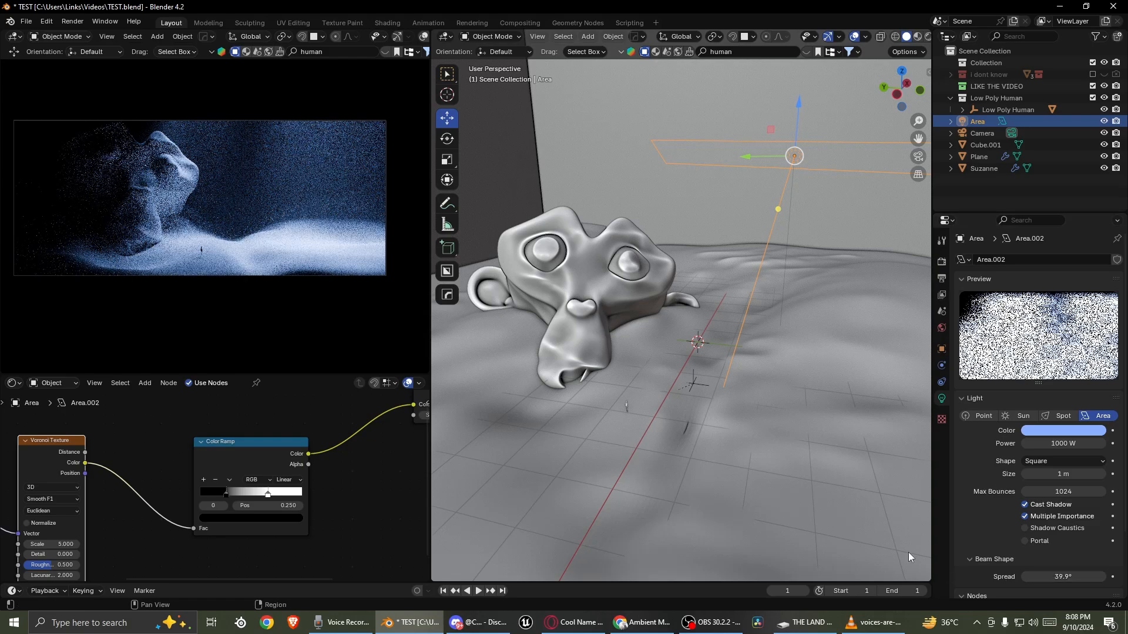
middle_drag(583, 338, 740, 344)
key(ctrl+s)
scroll(521, 250, up, 2)
middle_drag(521, 251, 559, 306)
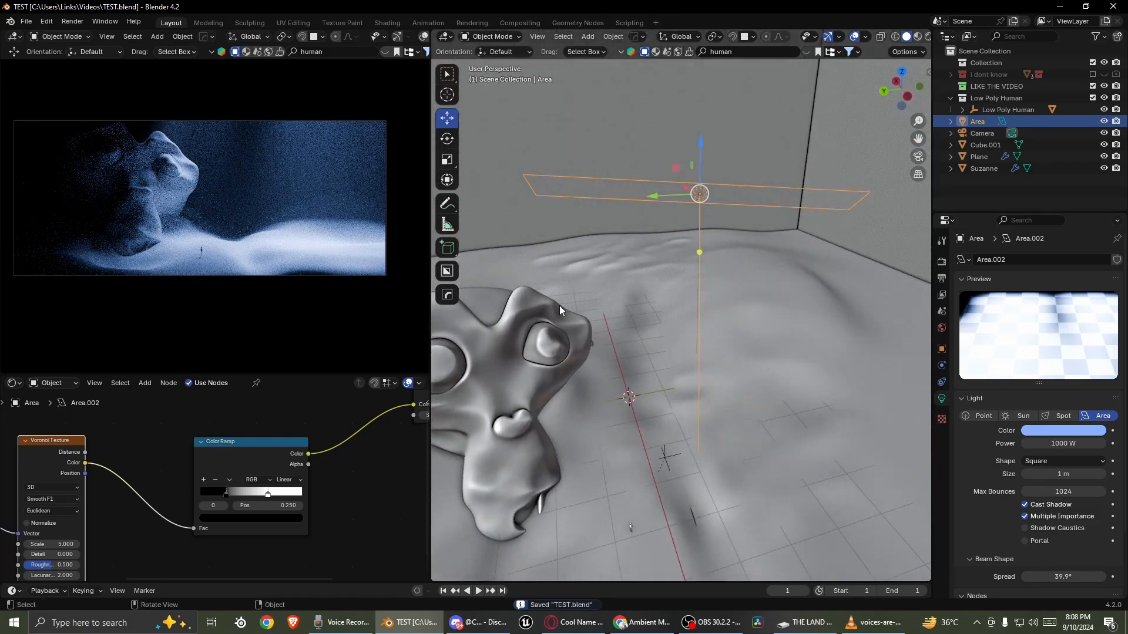
- Try a different colour for the area light
click(1049, 432)
mouse_move(1035, 328)
mouse_down()
mouse_move(1005, 317)
mouse_move(1056, 282)
mouse_move(1003, 269)
mouse_up()
middle_drag(587, 312, 739, 321)
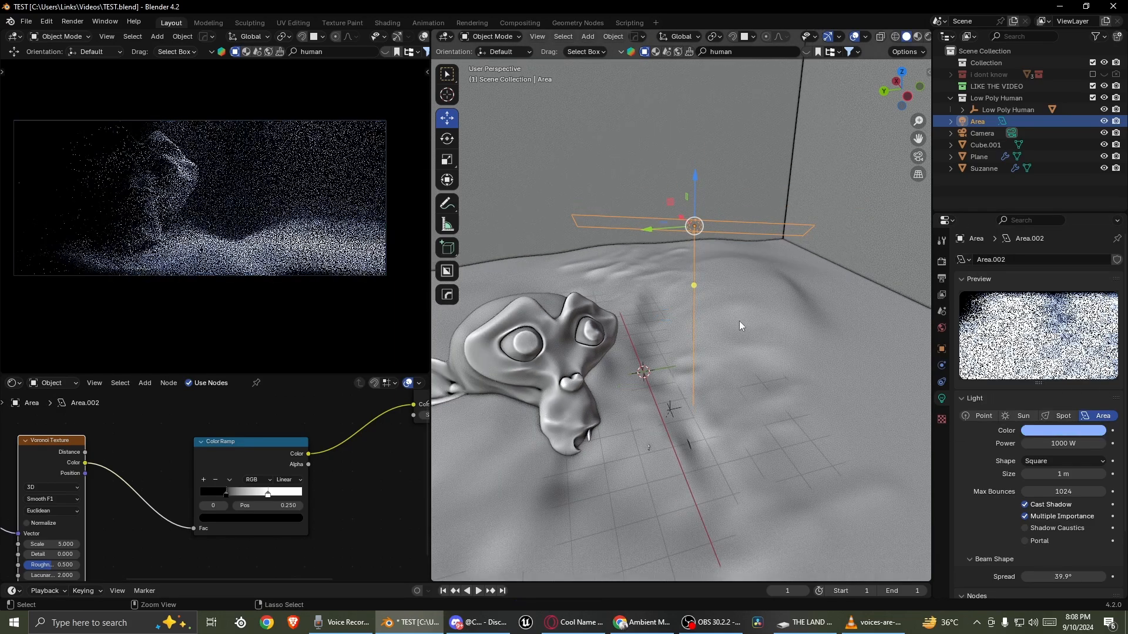
- Select the ground plane and search the BlenderKit materials for "sand"
click(819, 363)
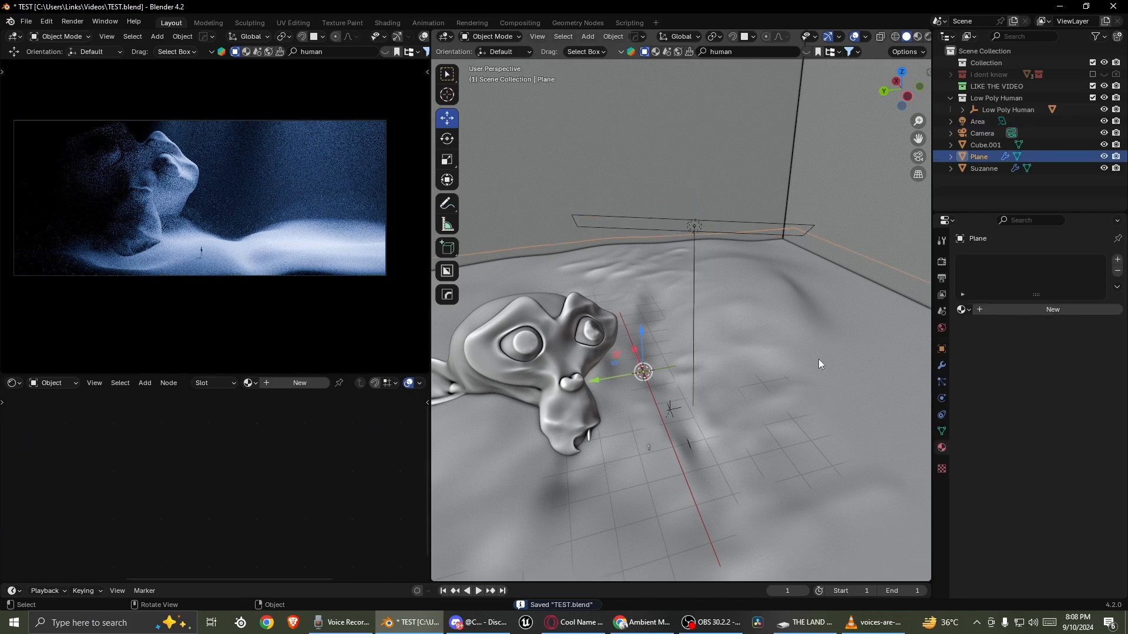
middle_drag(662, 332, 719, 389)
scroll(719, 389, up, 3)
scroll(696, 313, up, 3)
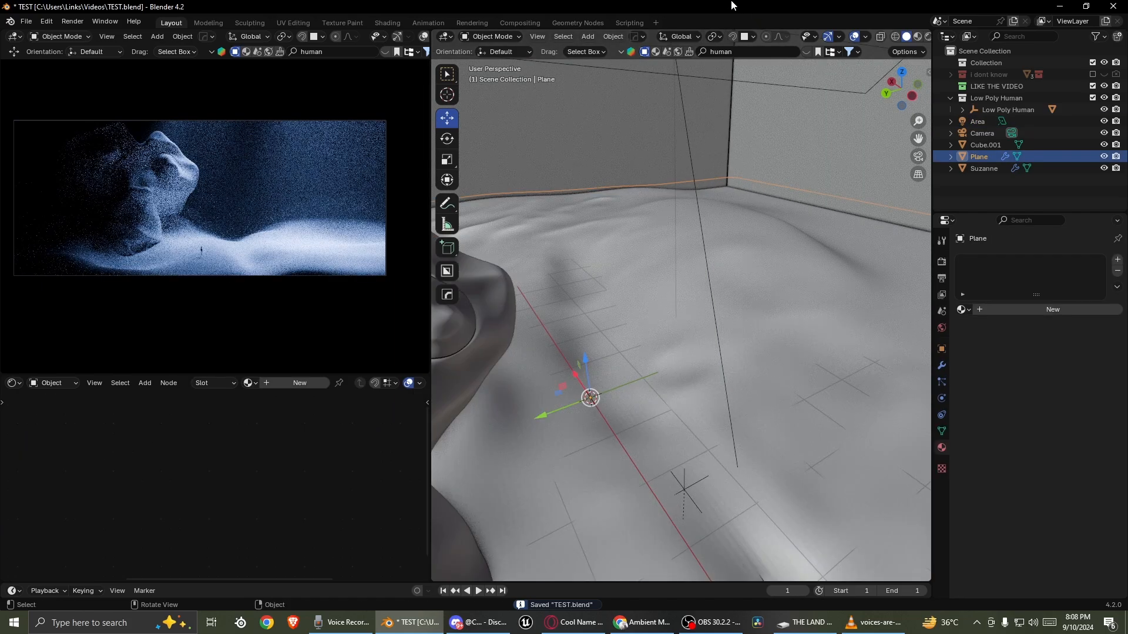
middle_drag(593, 261, 737, 55)
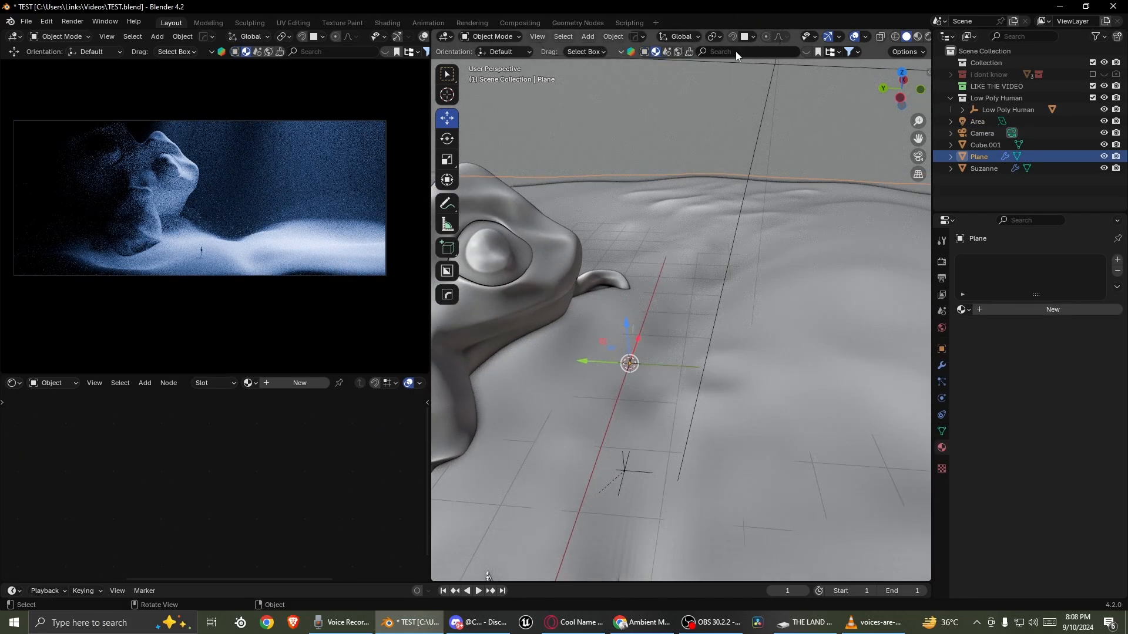
middle_drag(787, 268, 820, 68)
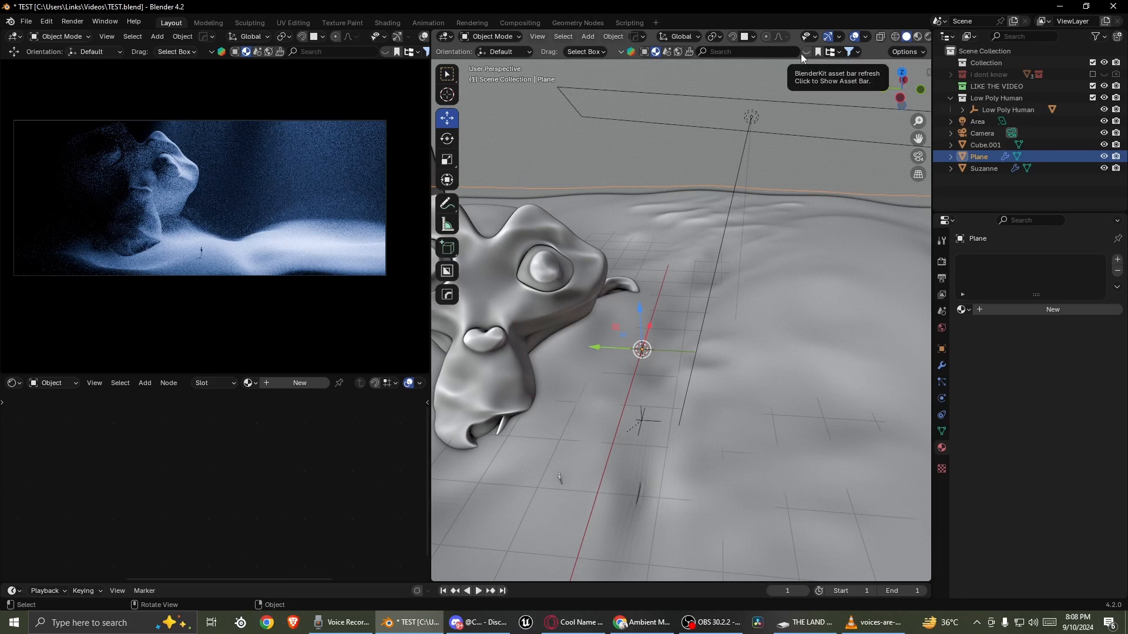
click(767, 51)
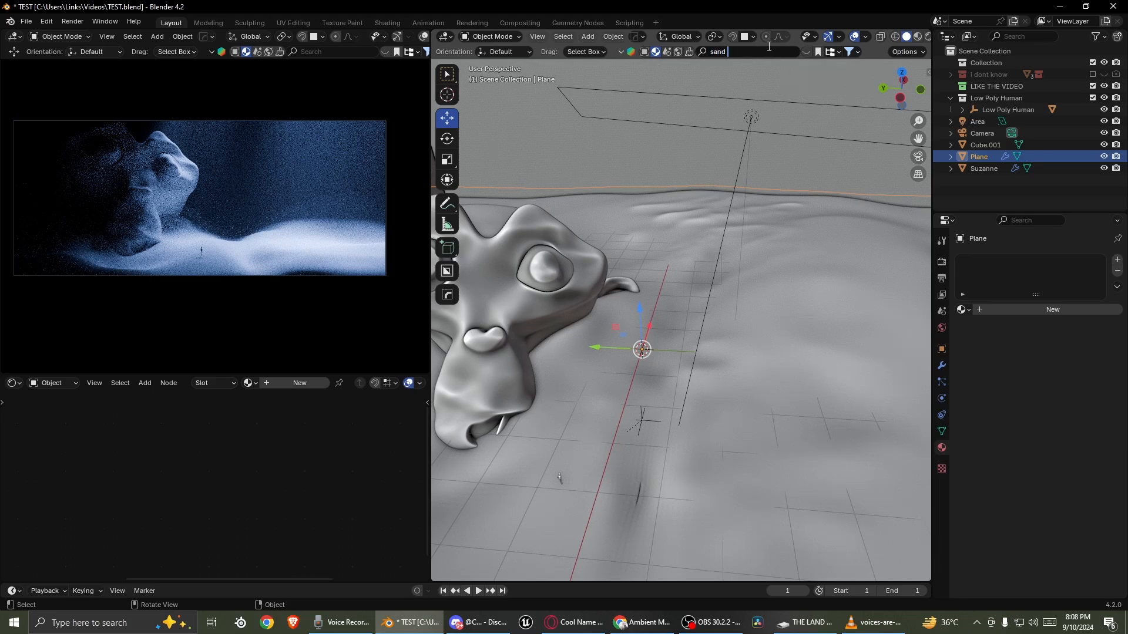
key(Return)
- Browse the sand materials and apply "Ground sand" to the ground plane
mouse_move(512, 133)
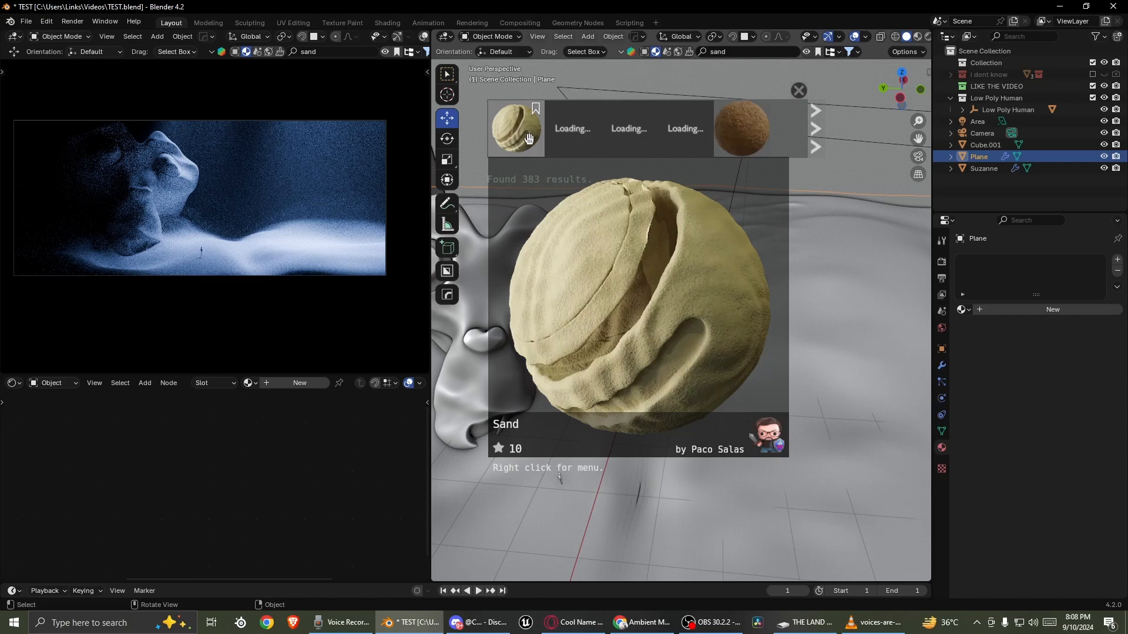
mouse_move(666, 134)
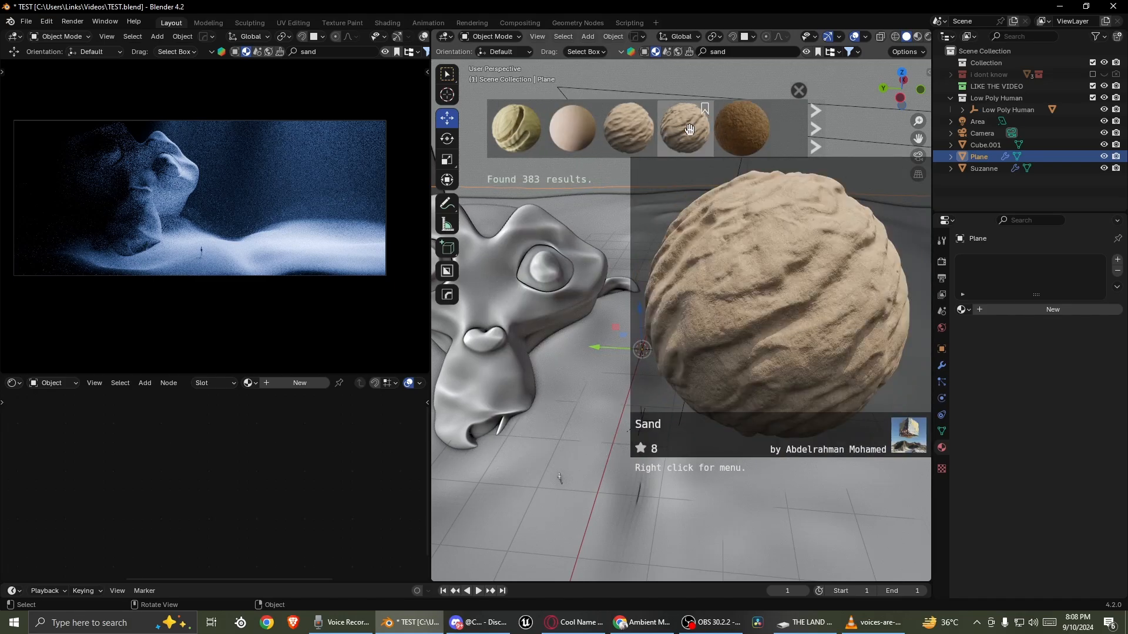
scroll(690, 129, down, 5)
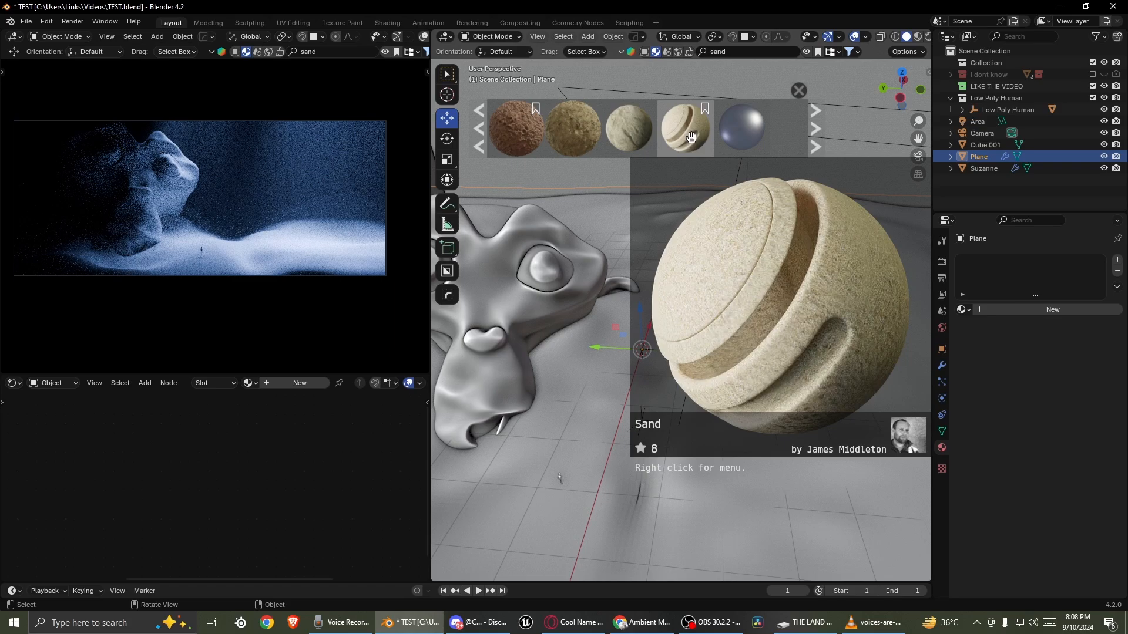
scroll(687, 137, down, 4)
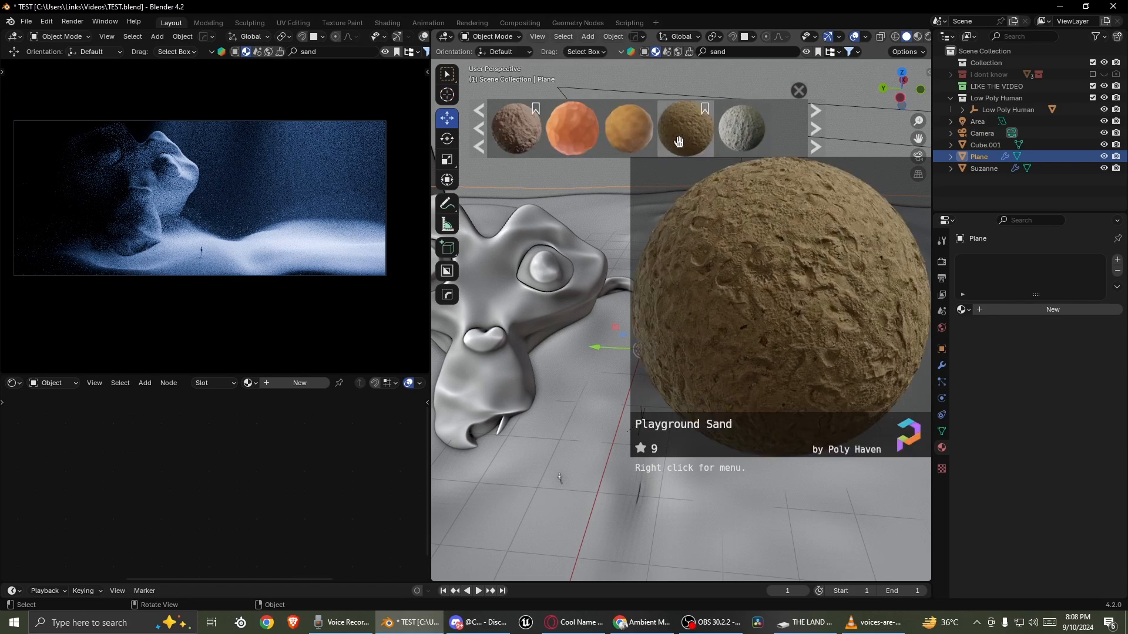
scroll(679, 142, down, 3)
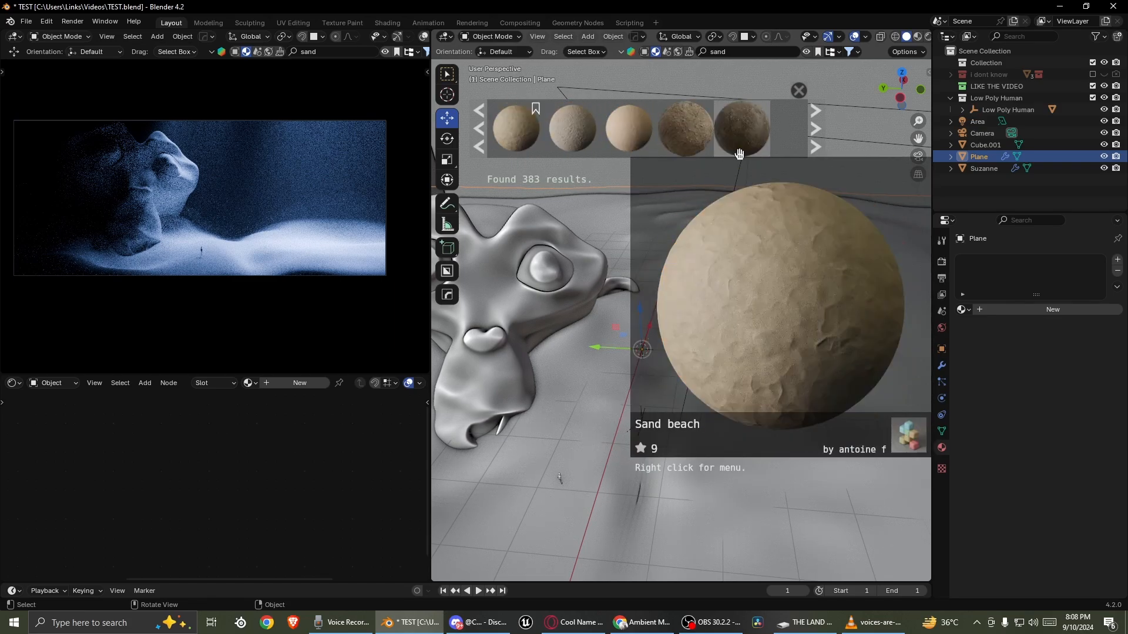
scroll(740, 147, down, 3)
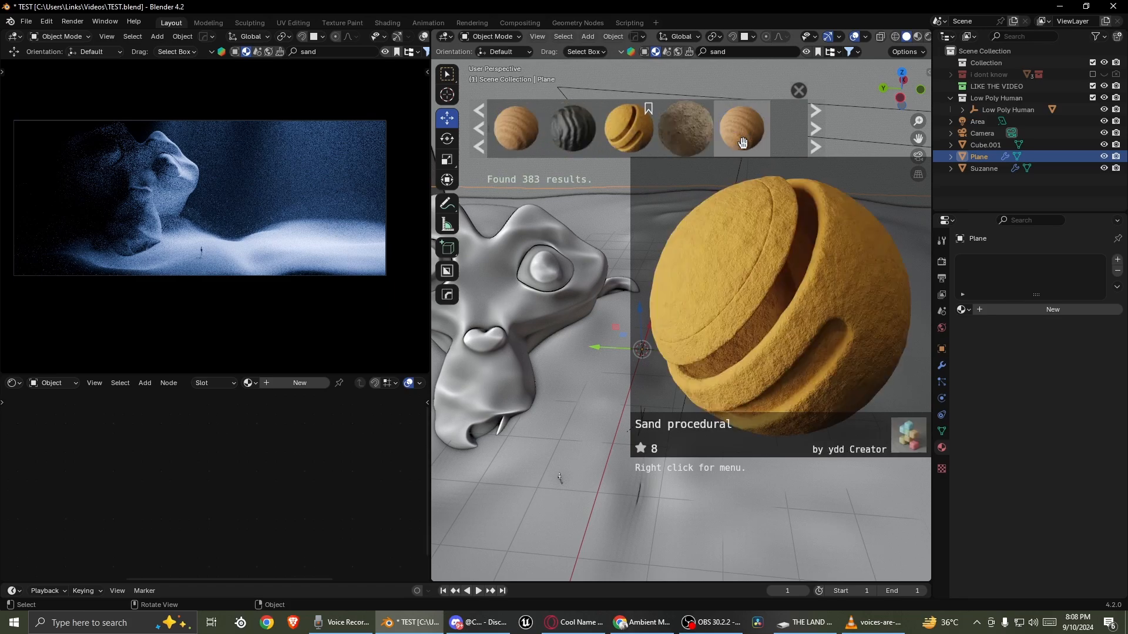
scroll(737, 138, down, 3)
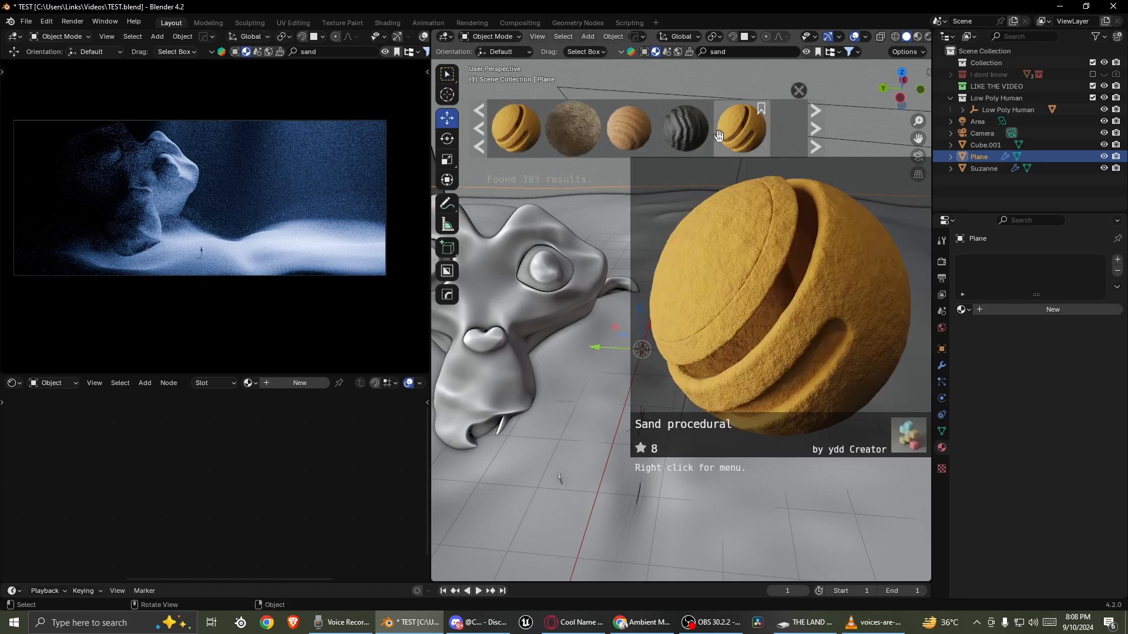
scroll(546, 124, down, 4)
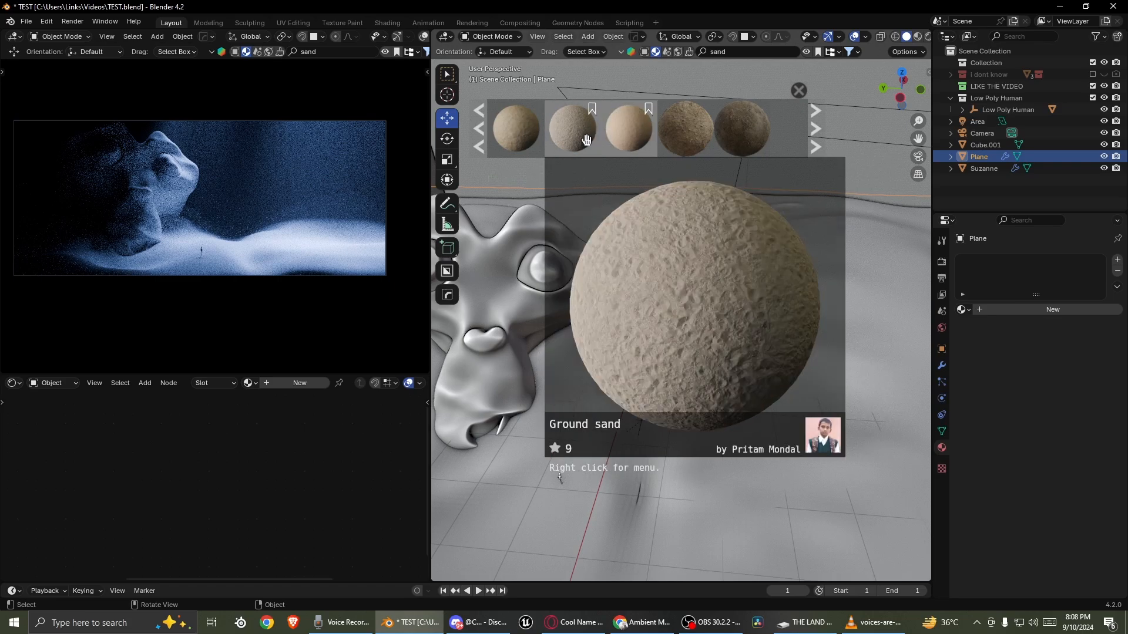
drag(586, 140, 817, 368)
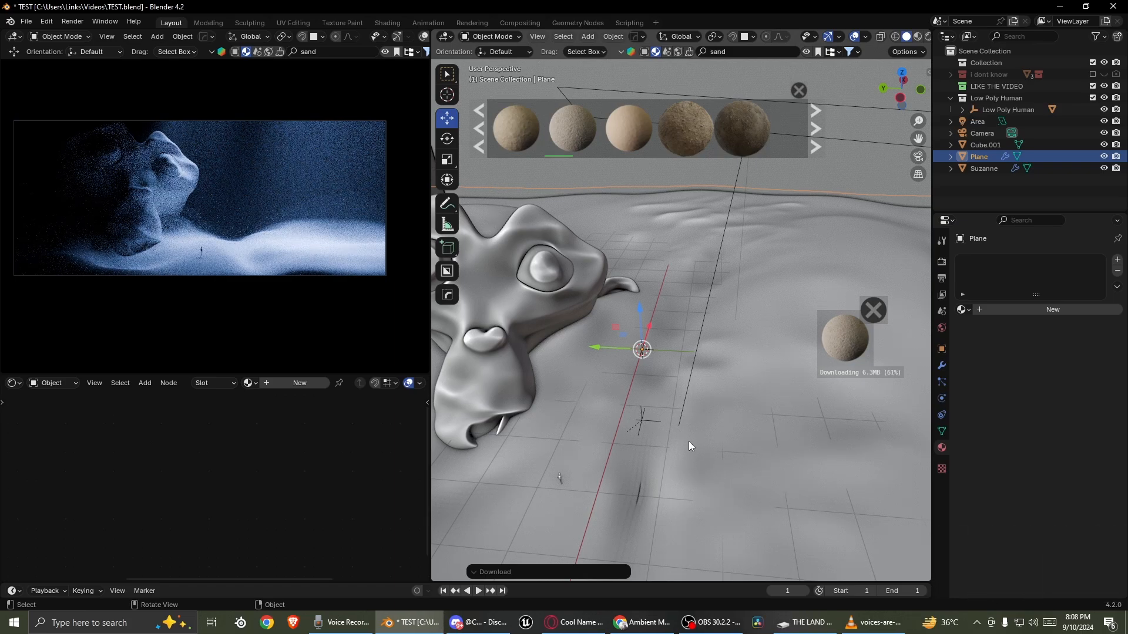
- Examine the Ground sand node setup and the plane's surface up close in material preview through the camera
middle_drag(638, 430, 893, 412)
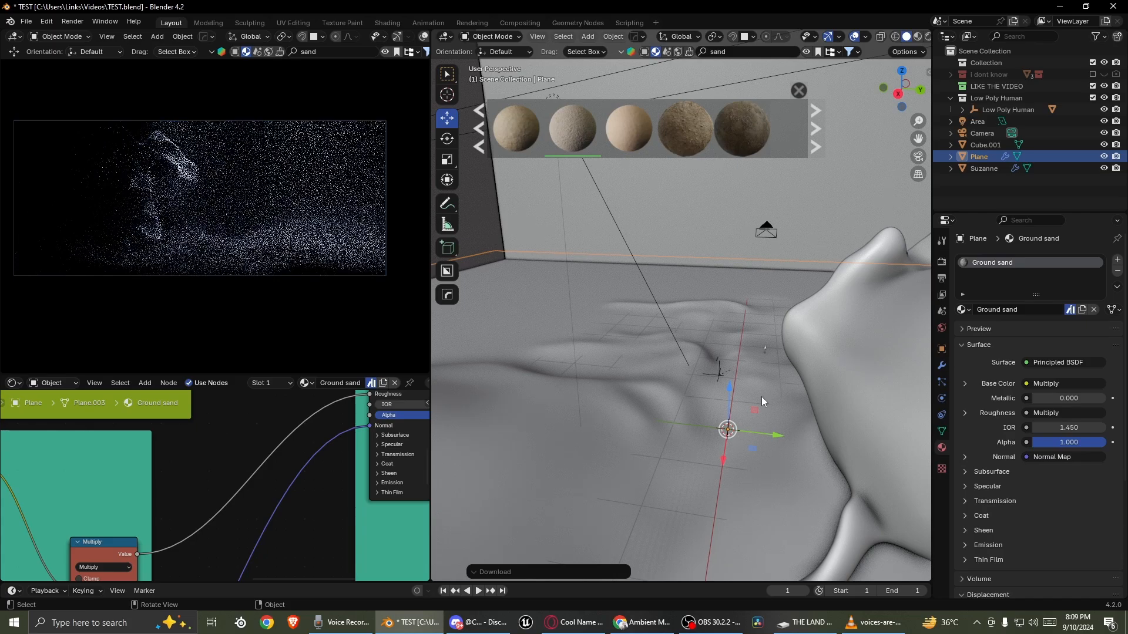
middle_drag(762, 396, 575, 383)
scroll(279, 503, down, 8)
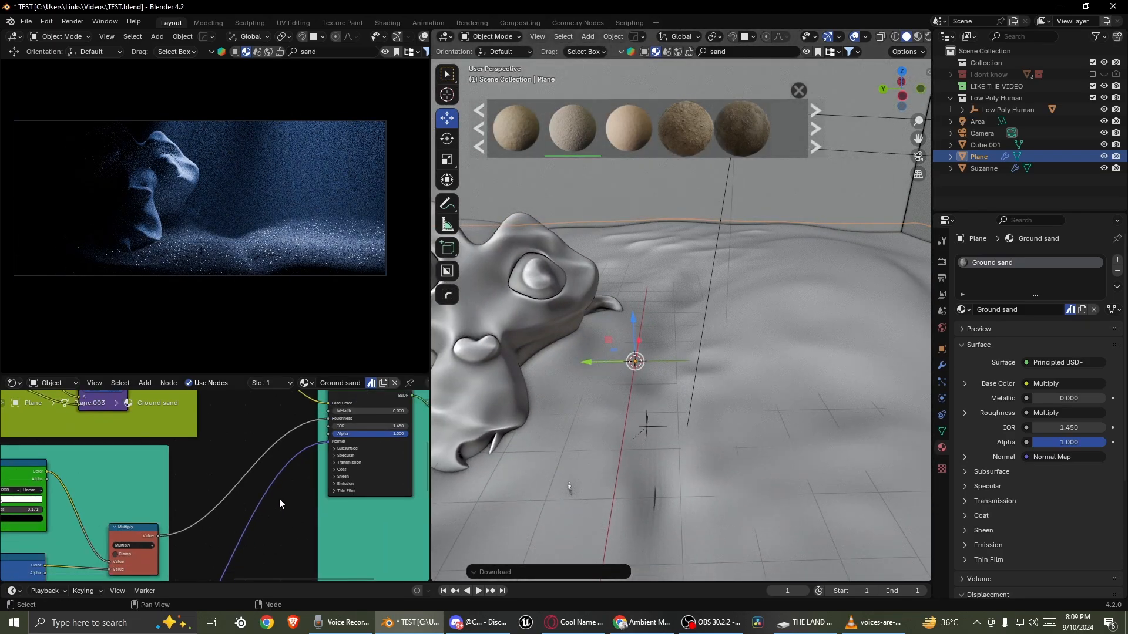
middle_drag(201, 485, 309, 416)
middle_drag(685, 350, 423, 287)
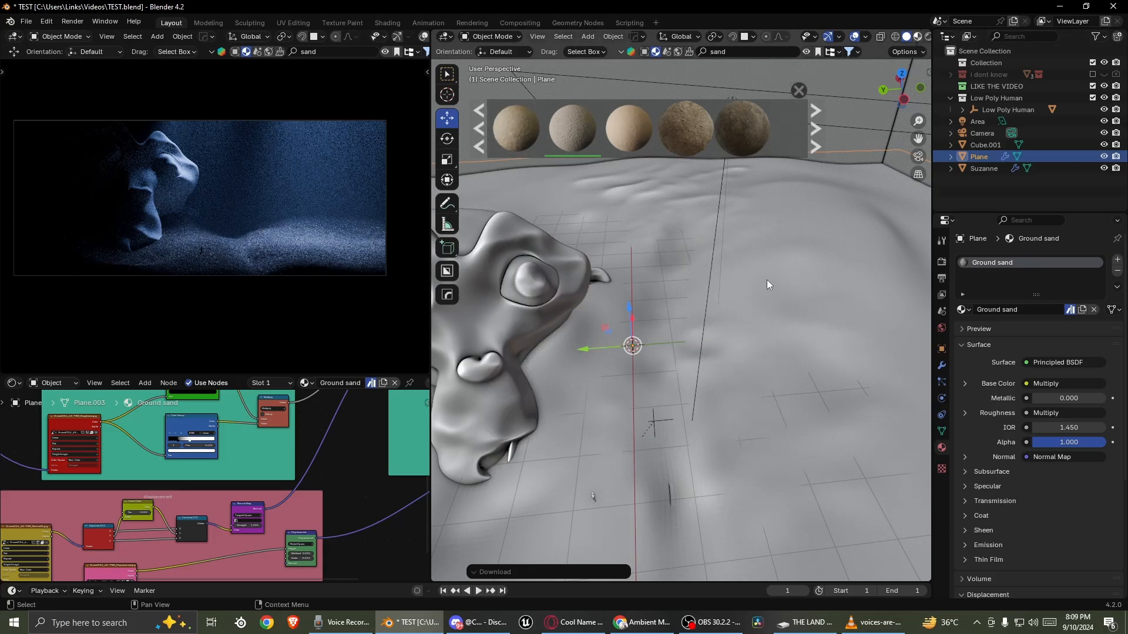
mouse_move(766, 284)
middle_down()
mouse_move(721, 277)
mouse_move(730, 288)
mouse_move(684, 394)
middle_up()
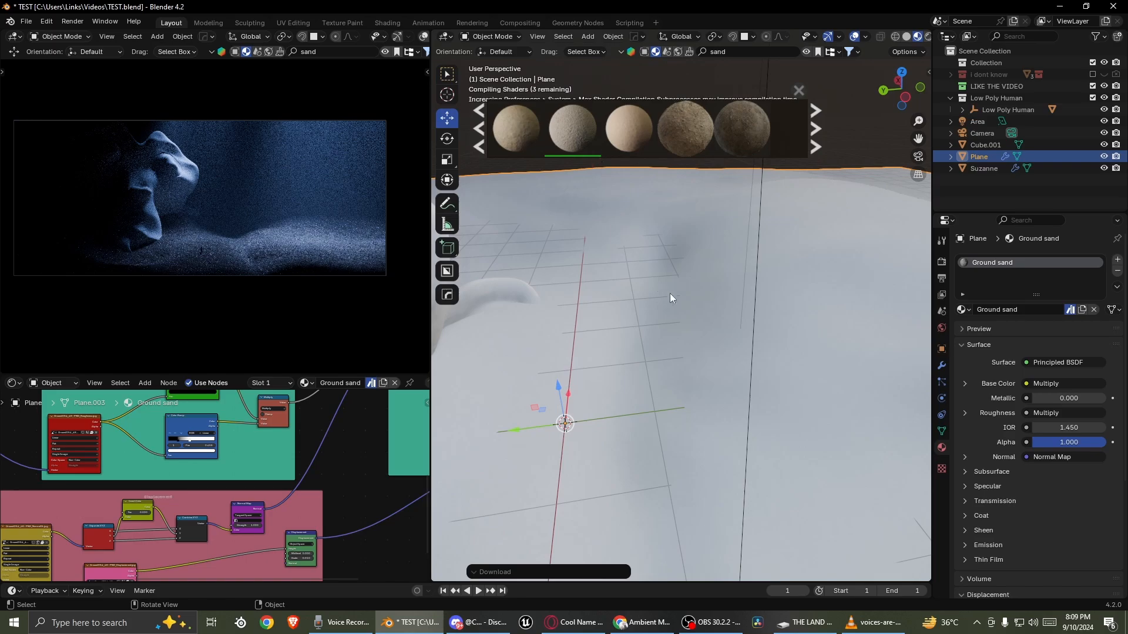
shift+middle_drag(505, 281, 892, 327)
key(KP_0)
scroll(727, 249, down, 2)
scroll(727, 249, up, 4)
scroll(644, 315, up, 6)
shift+middle_drag(644, 315, 752, 308)
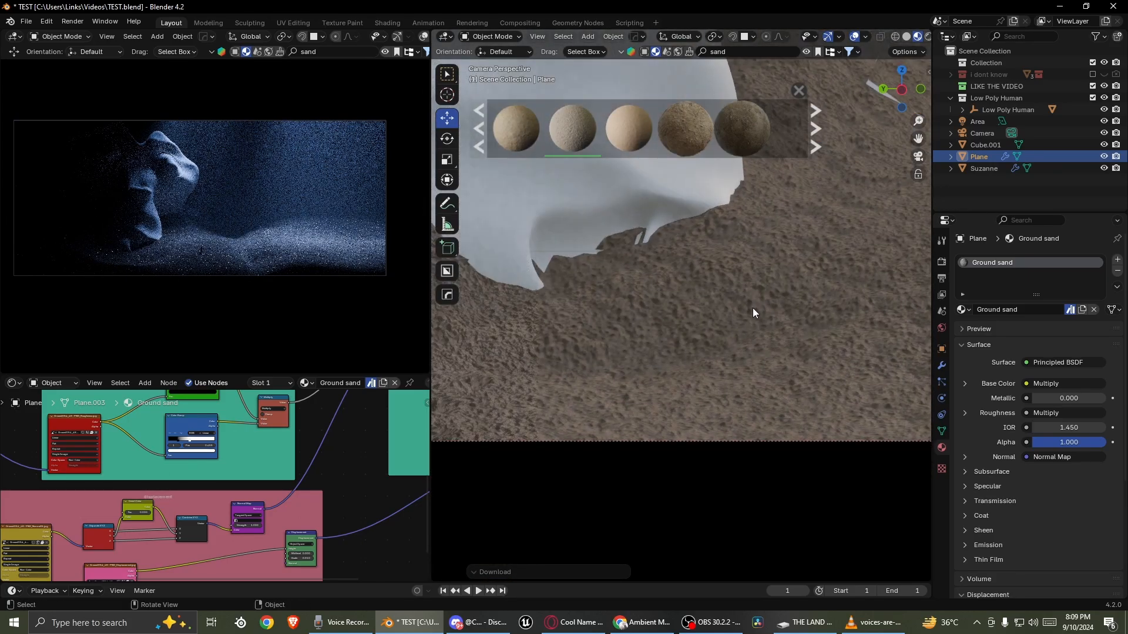
- Browse the BlenderKit sand results and apply the rippled "Sand" material to the ground plane
scroll(752, 308, up, 5)
scroll(743, 312, down, 10)
shift+middle_drag(787, 266, 679, 289)
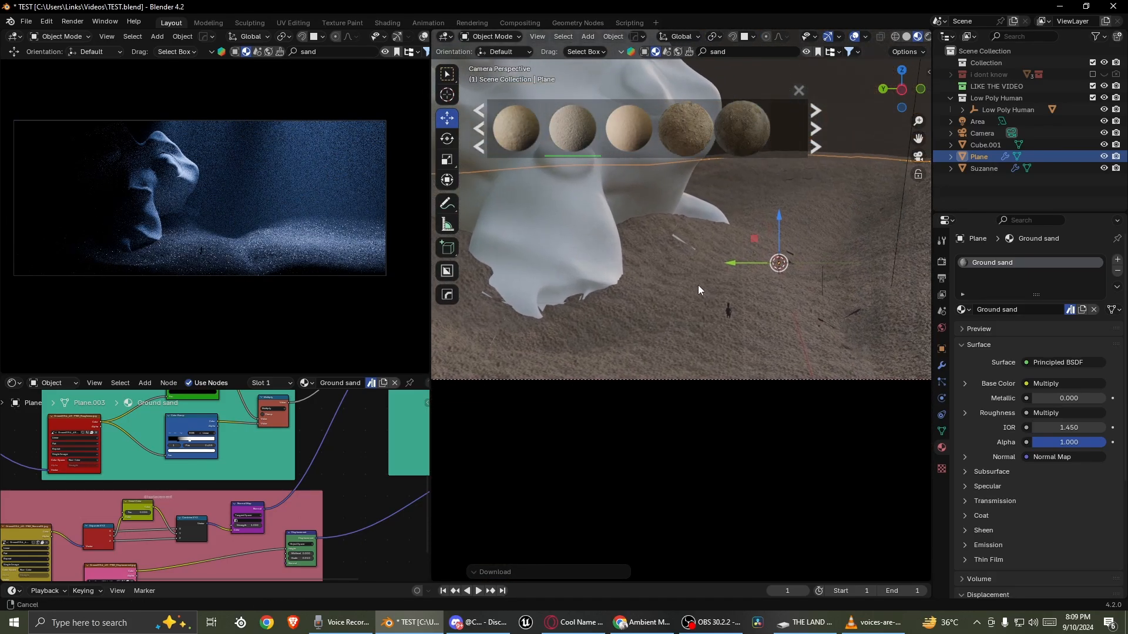
scroll(181, 264, up, 8)
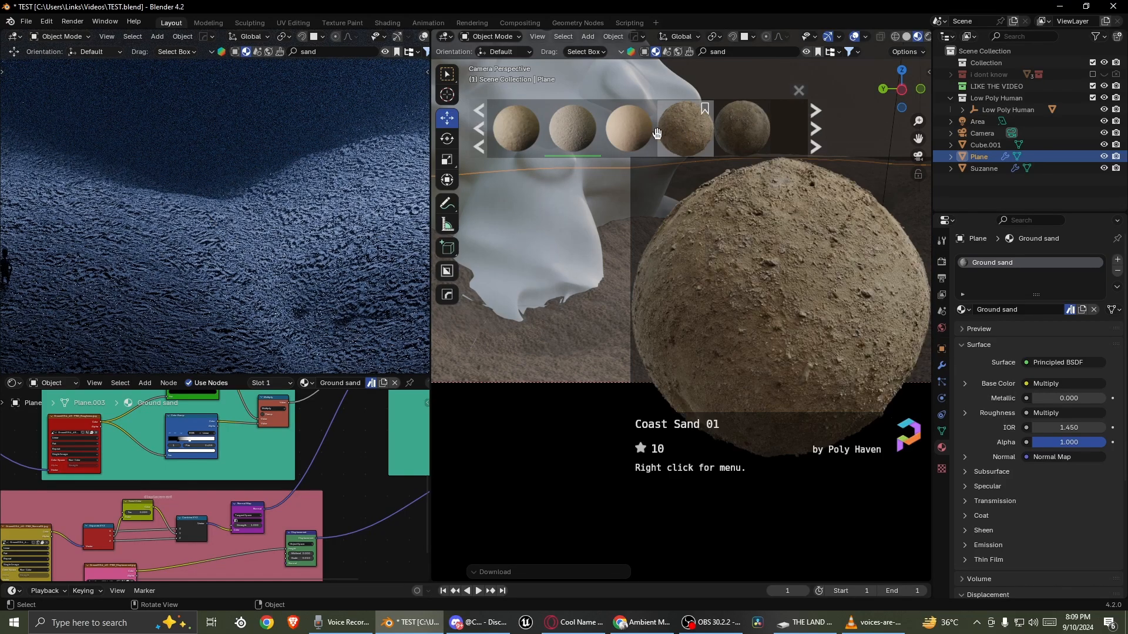
mouse_move(632, 133)
mouse_move(550, 137)
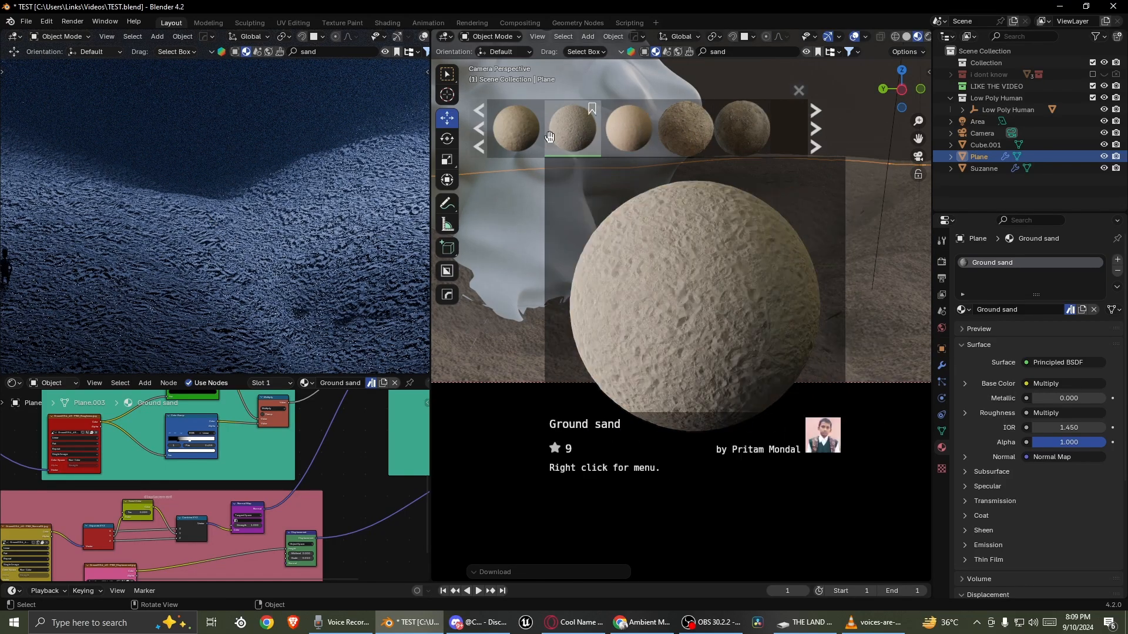
scroll(549, 137, down, 1)
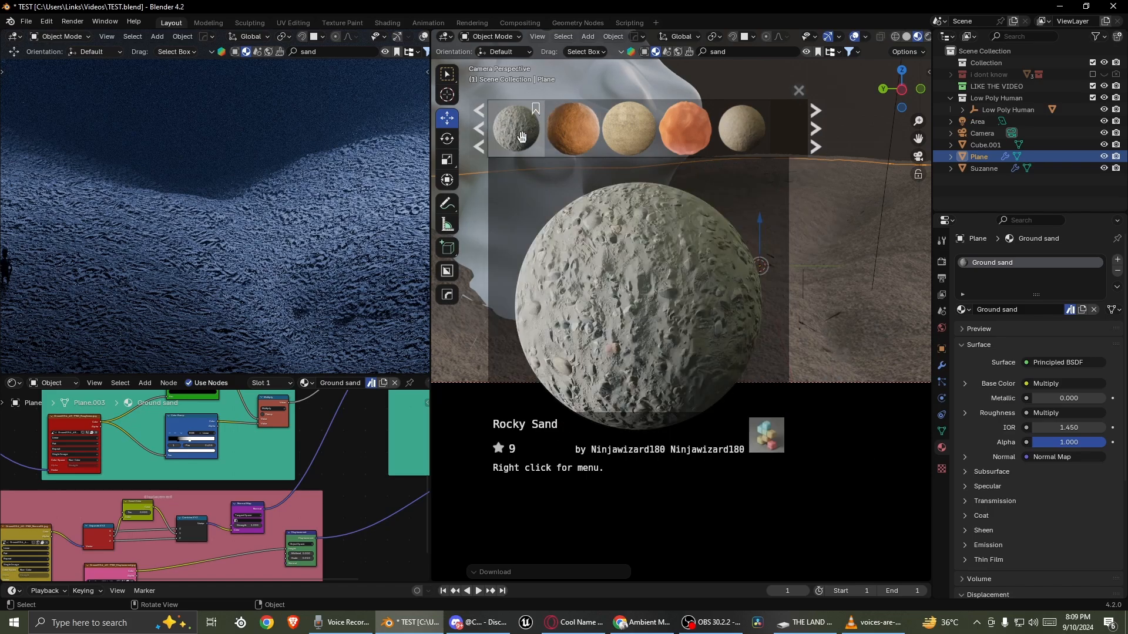
scroll(521, 136, down, 1)
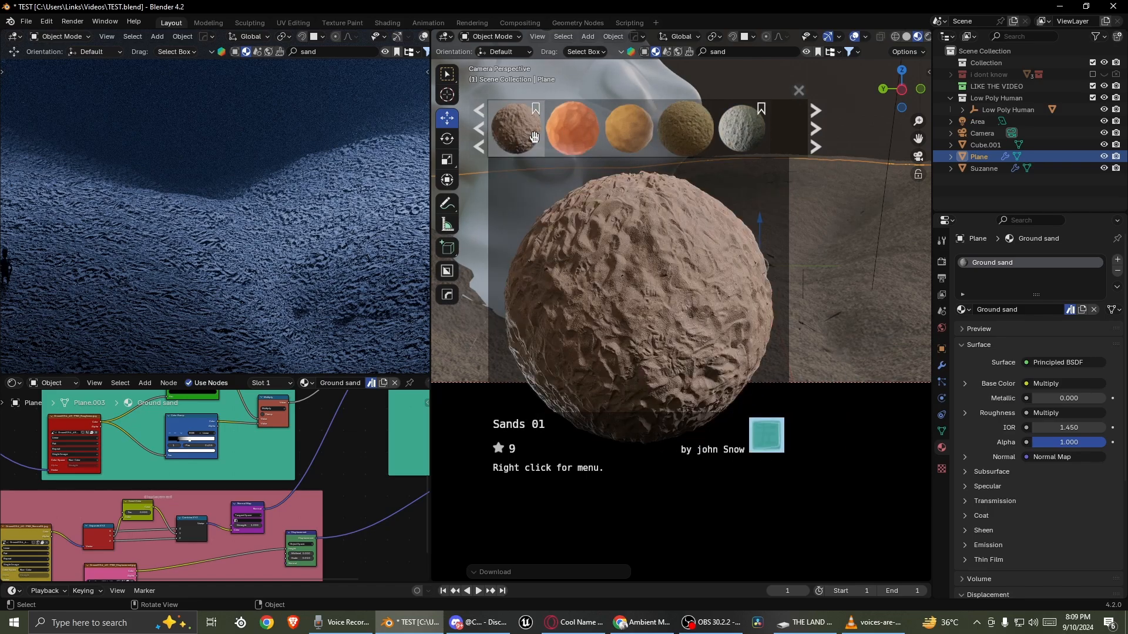
scroll(533, 137, up, 2)
scroll(536, 137, up, 4)
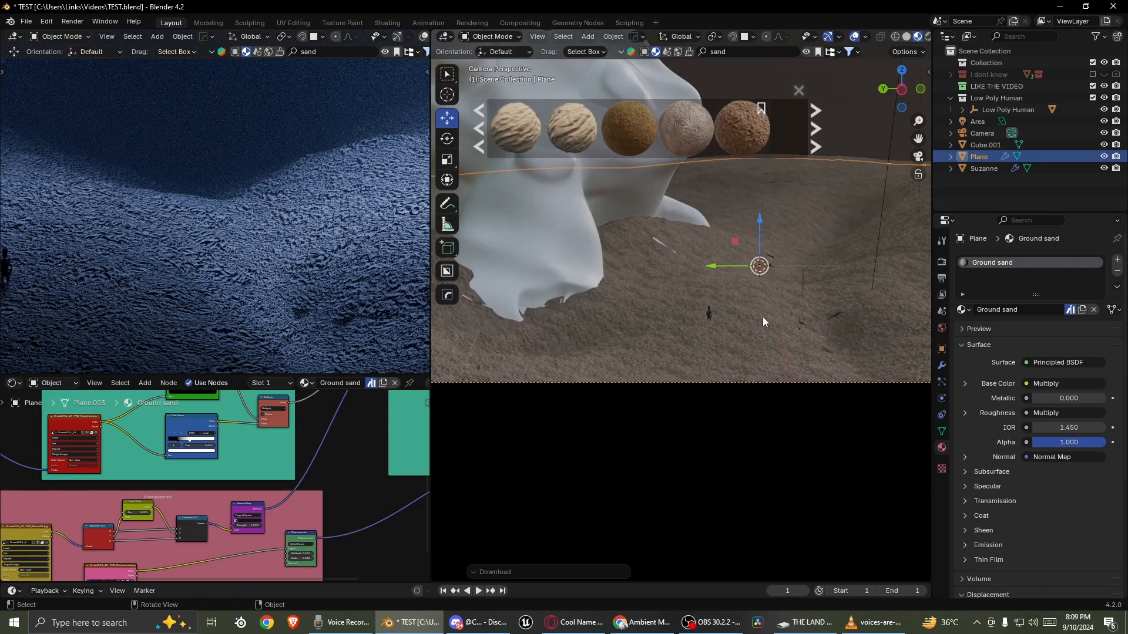
drag(524, 131, 790, 340)
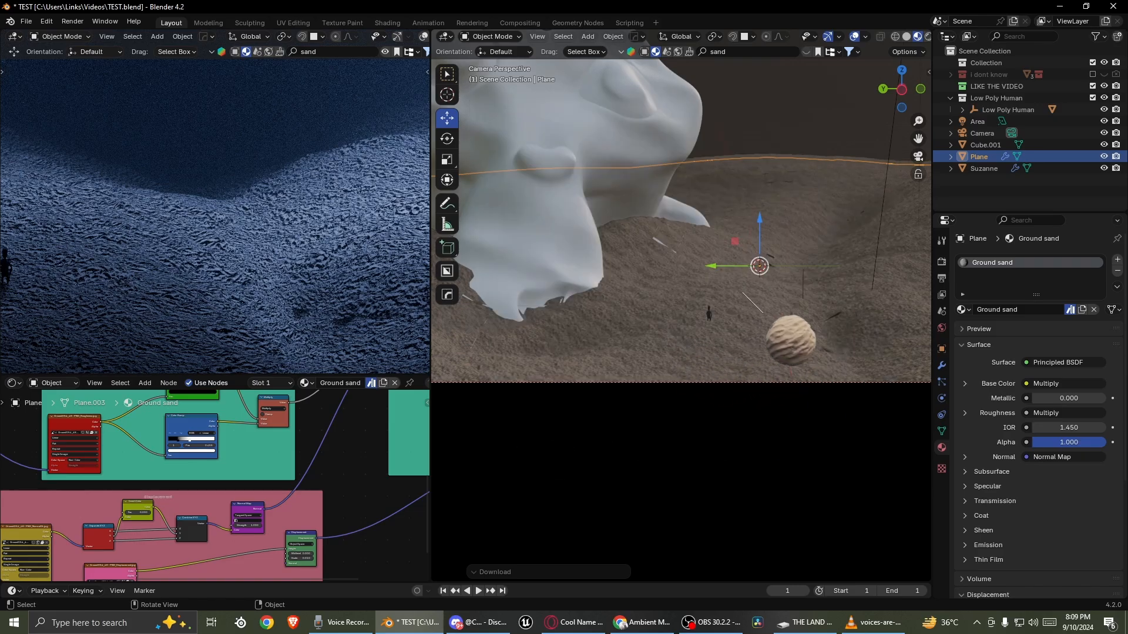
drag(742, 293, 742, 289)
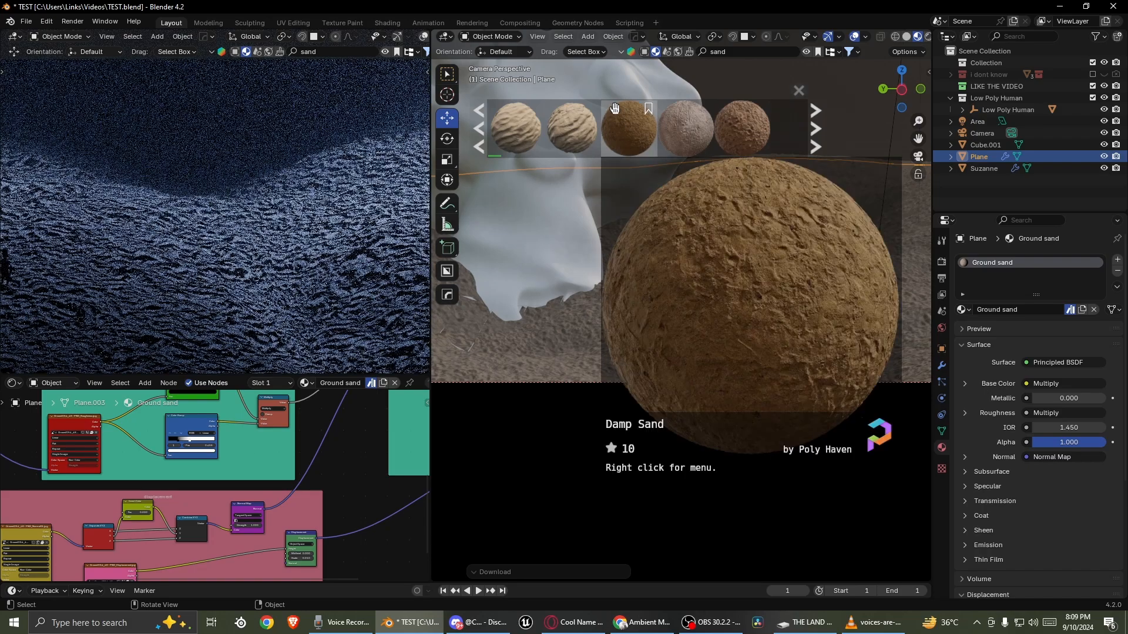
scroll(681, 122, up, 1)
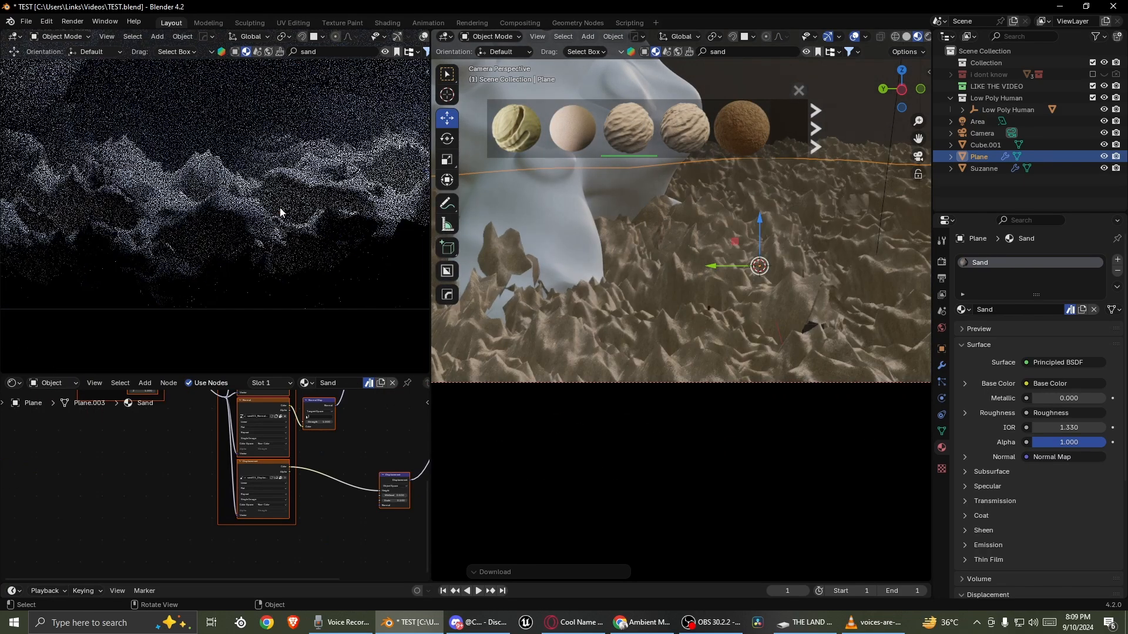
- Locate the Sand material's Displacement node and try a midlevel of 0.01
scroll(344, 455, down, 2)
middle_drag(342, 454, 178, 520)
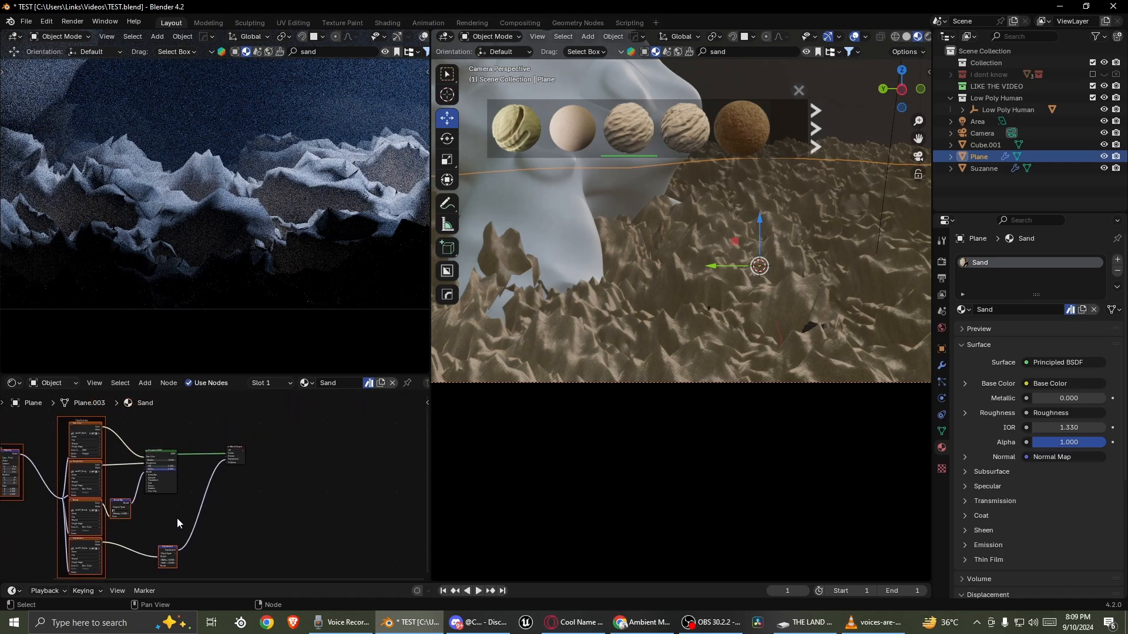
scroll(218, 478, up, 7)
middle_drag(237, 476, 415, 464)
scroll(244, 500, up, 3)
scroll(319, 491, up, 6)
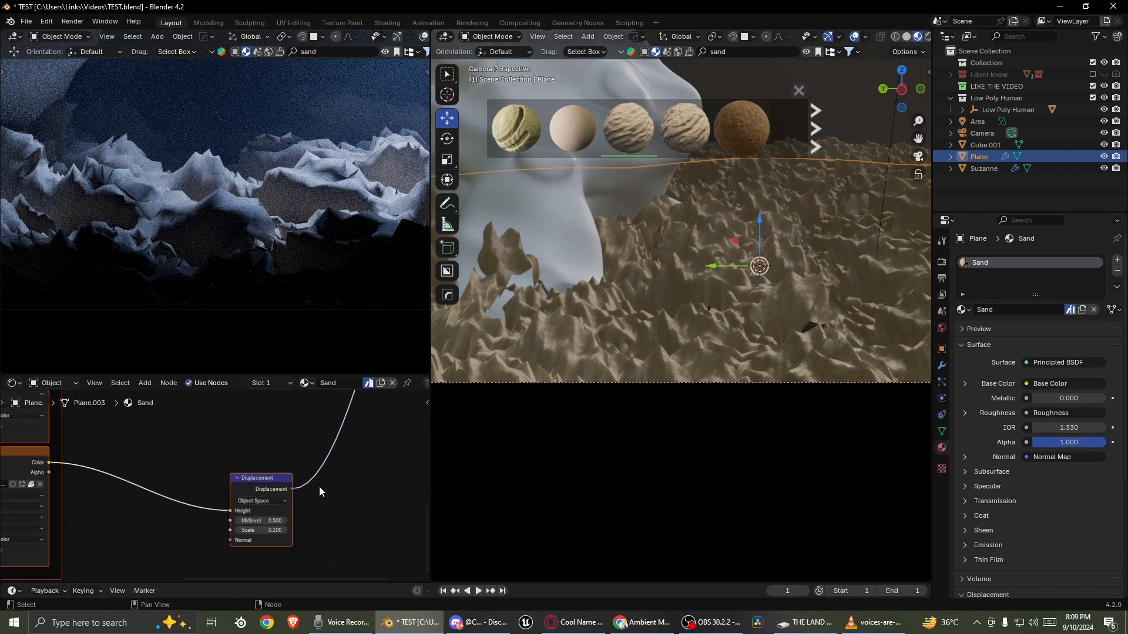
middle_drag(312, 527, 310, 498)
scroll(296, 511, up, 4)
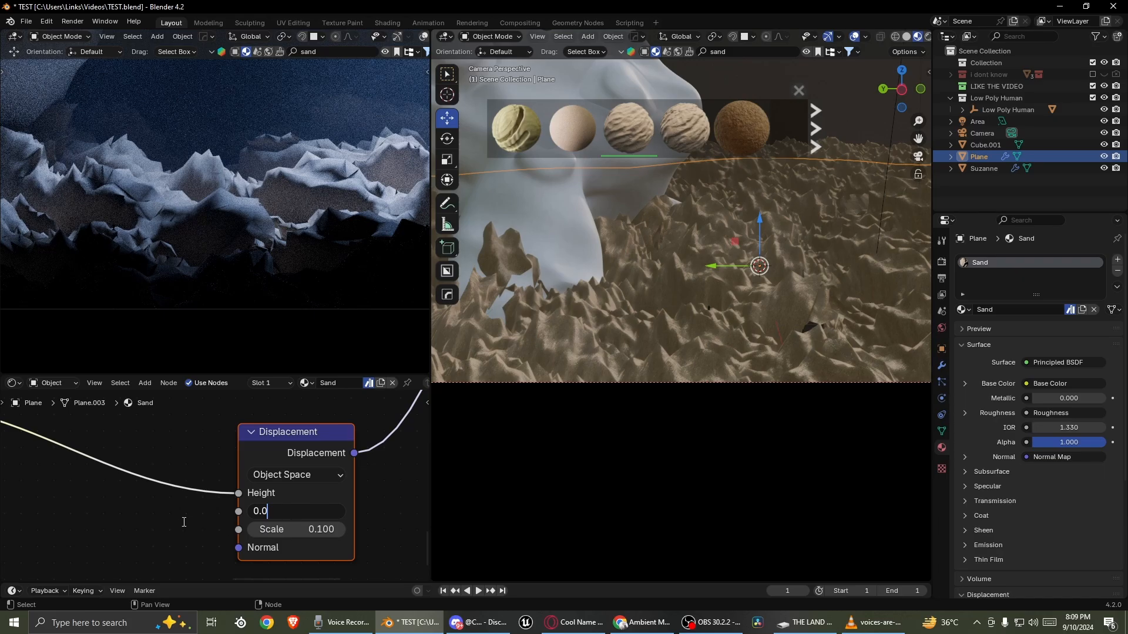
text(1)
key(Return)
key(ctrl+z)
- Set the Displacement node's scale to 0.01
double_click(328, 535)
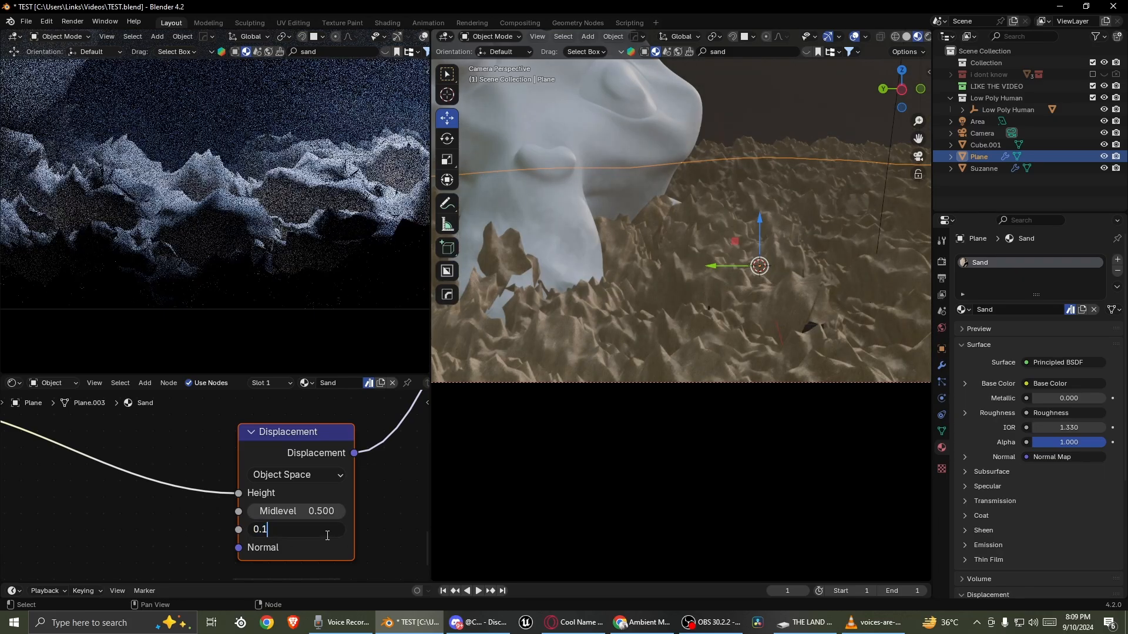
key(BackSpace)
text(01)
key(Return)
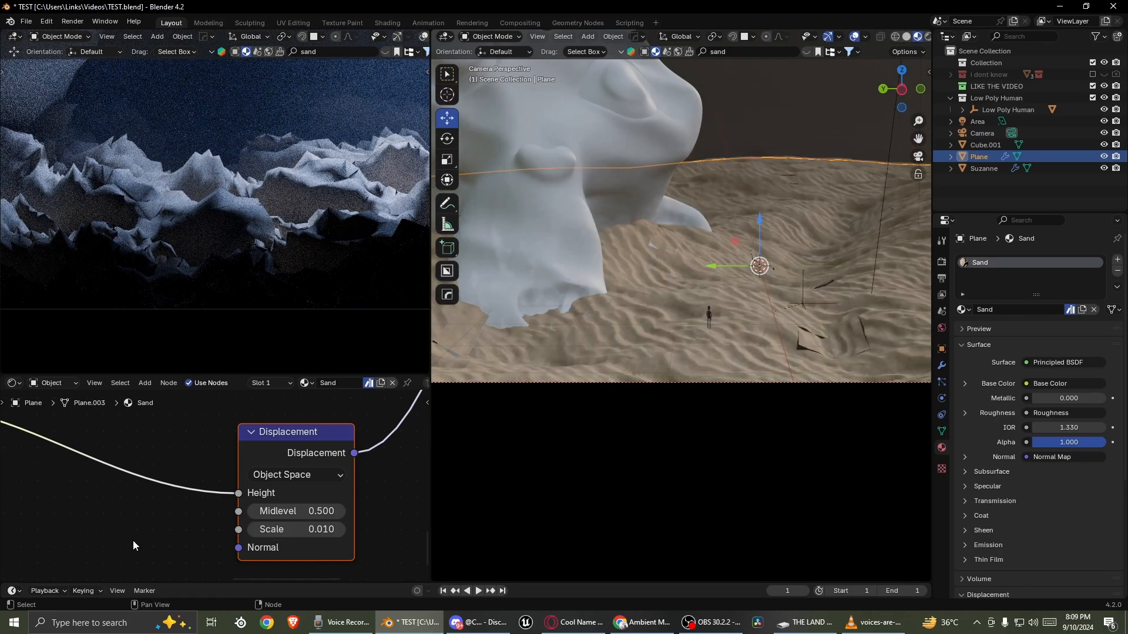
- Examine the displaced sand in the rendered camera view and up close around the small human figure
scroll(131, 193, down, 5)
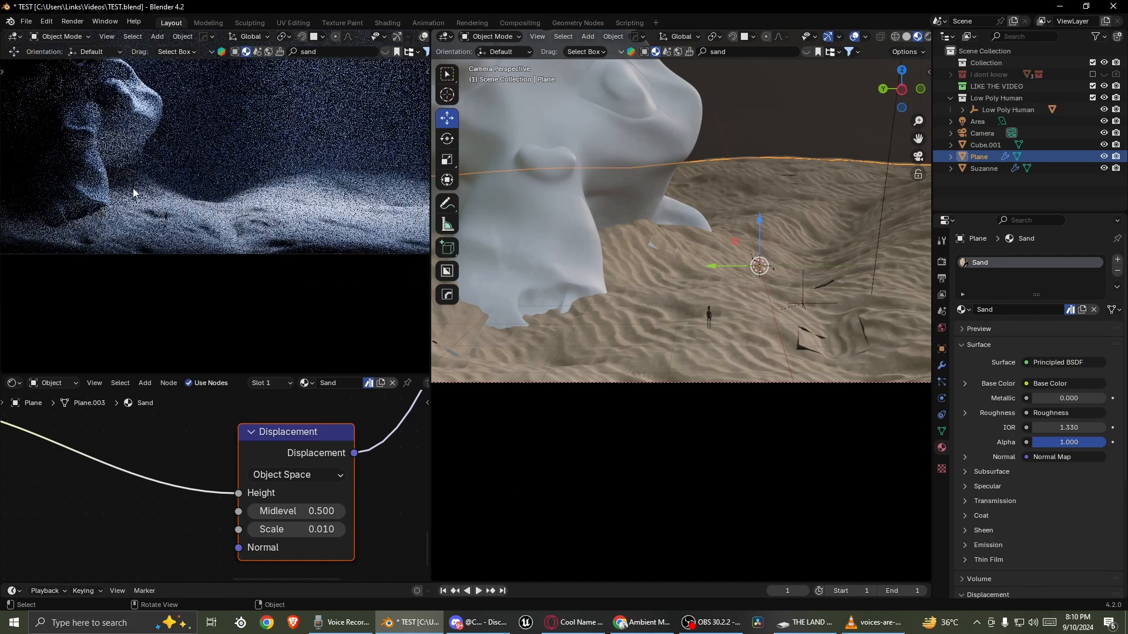
shift+middle_drag(125, 179, 252, 248)
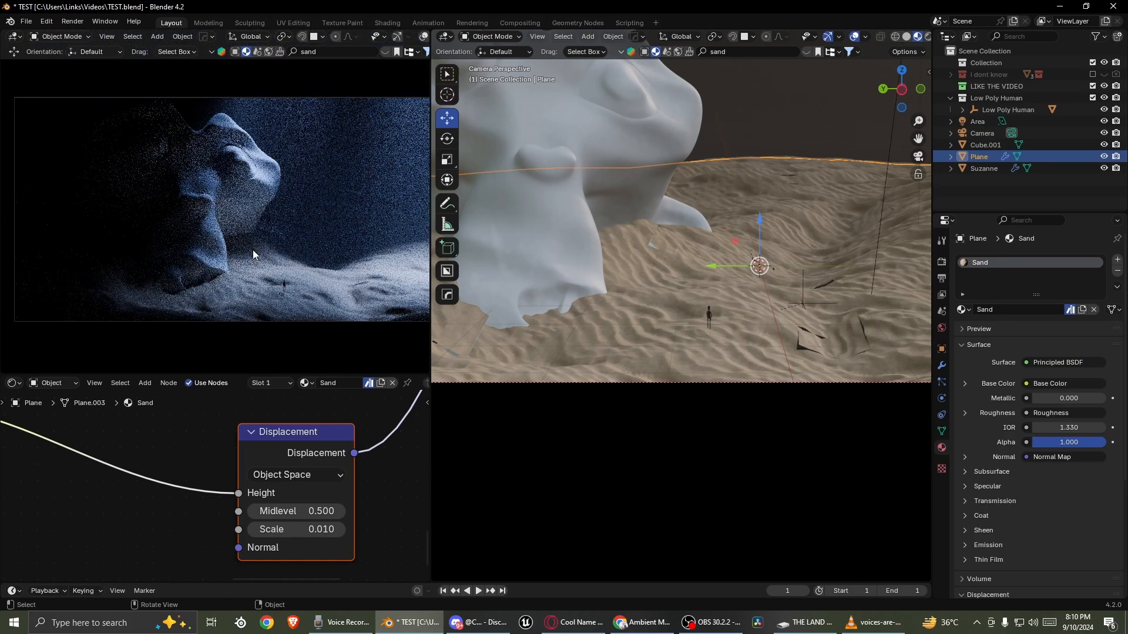
scroll(665, 281, up, 7)
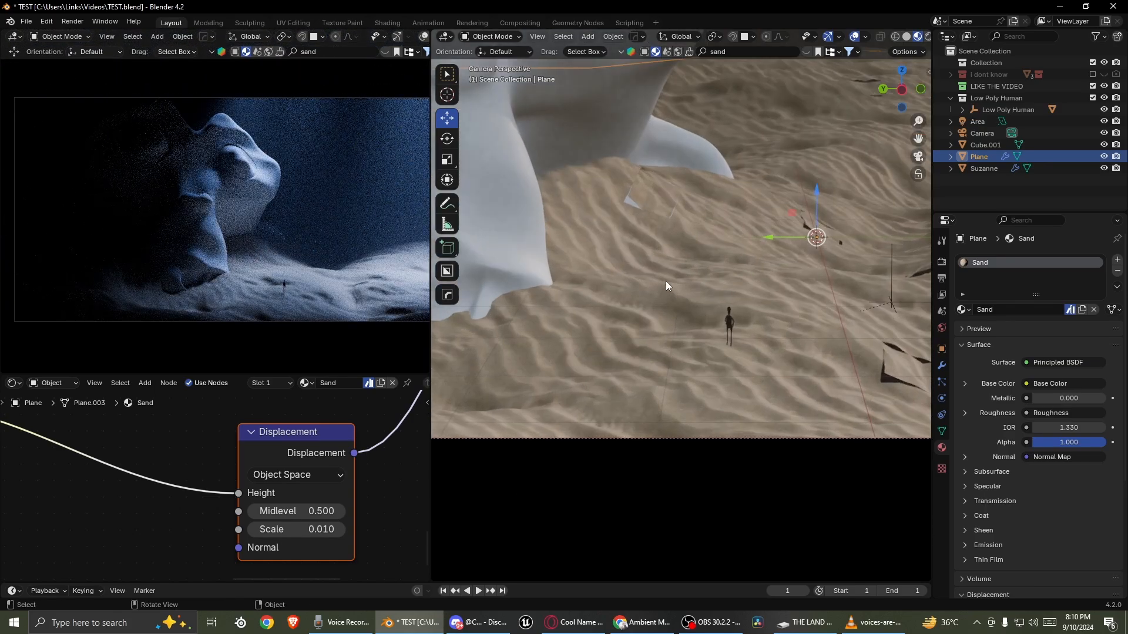
shift+middle_drag(593, 118, 621, 212)
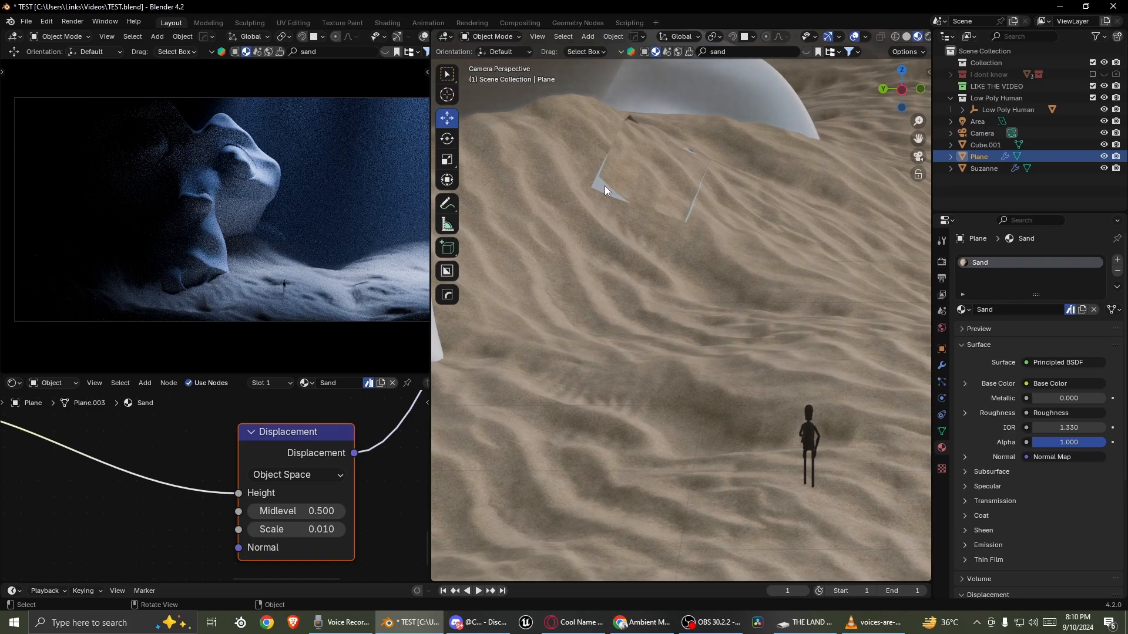
key(r)
right_click(619, 224)
scroll(596, 197, up, 5)
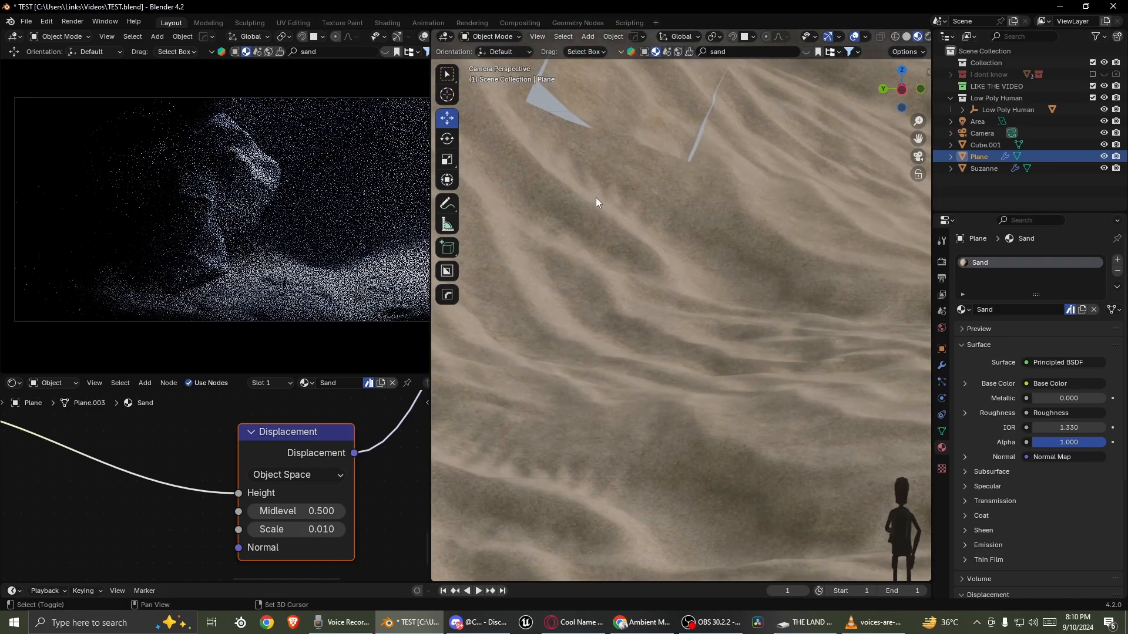
middle_drag(595, 197, 830, 279)
- Try recalculating the ground plane's normals in Edit Mode
key(ctrl+Tab)
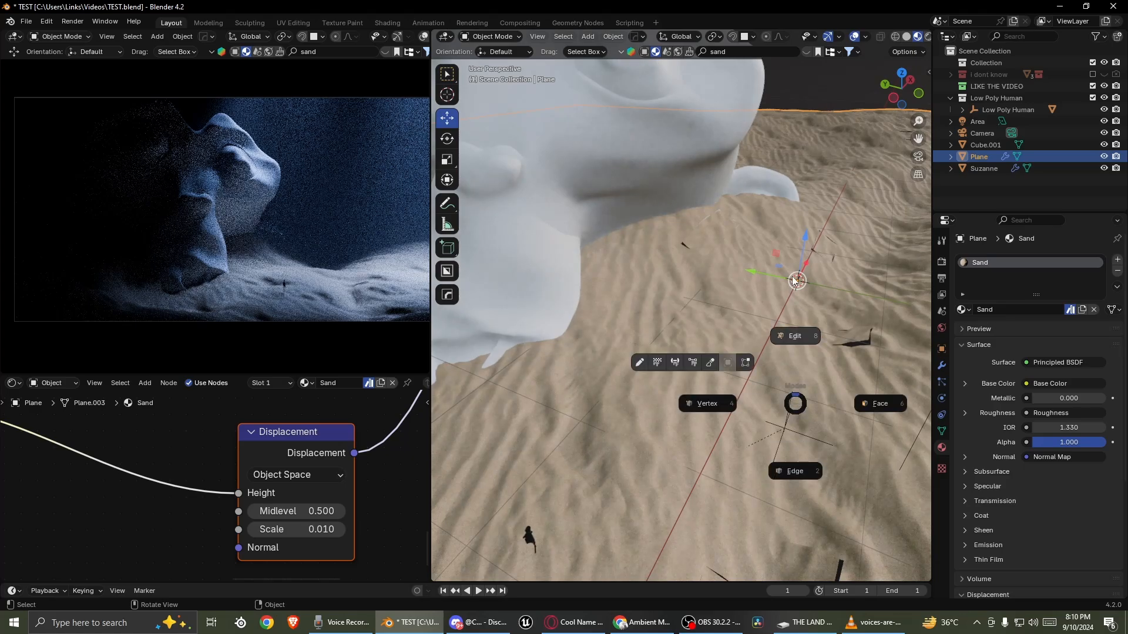
click(793, 281)
key(shift+n)
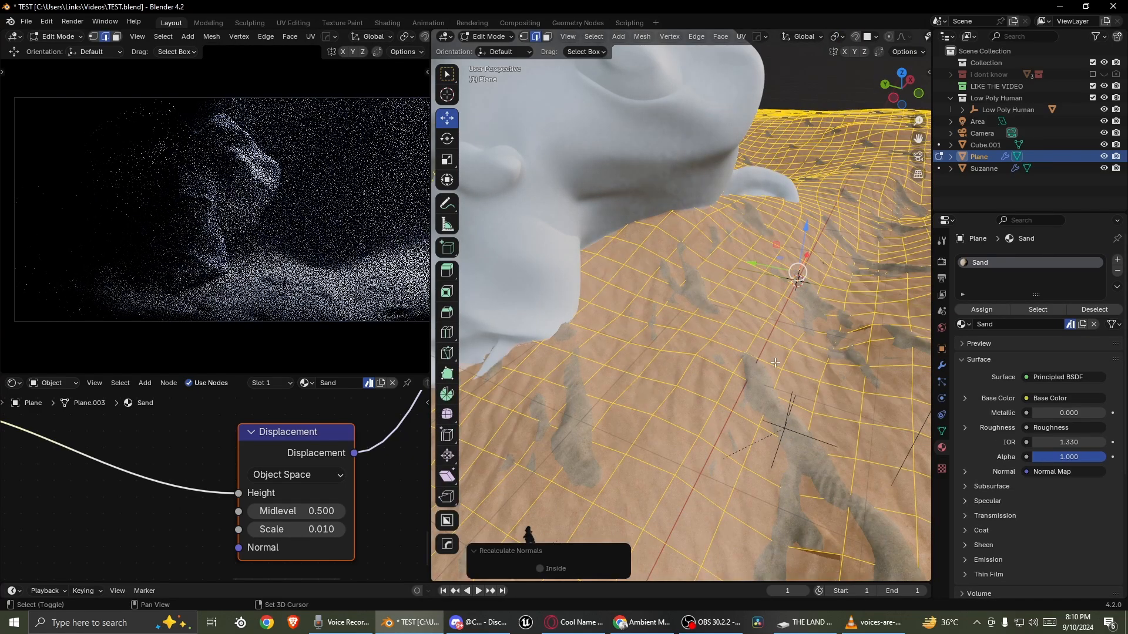
key(ctrl+z)
scroll(769, 352, down, 1)
key(Tab)
click(761, 277)
- Recalculate the ground plane's normals to the outside in Edit Mode and return to Object Mode
scroll(710, 345, down, 3)
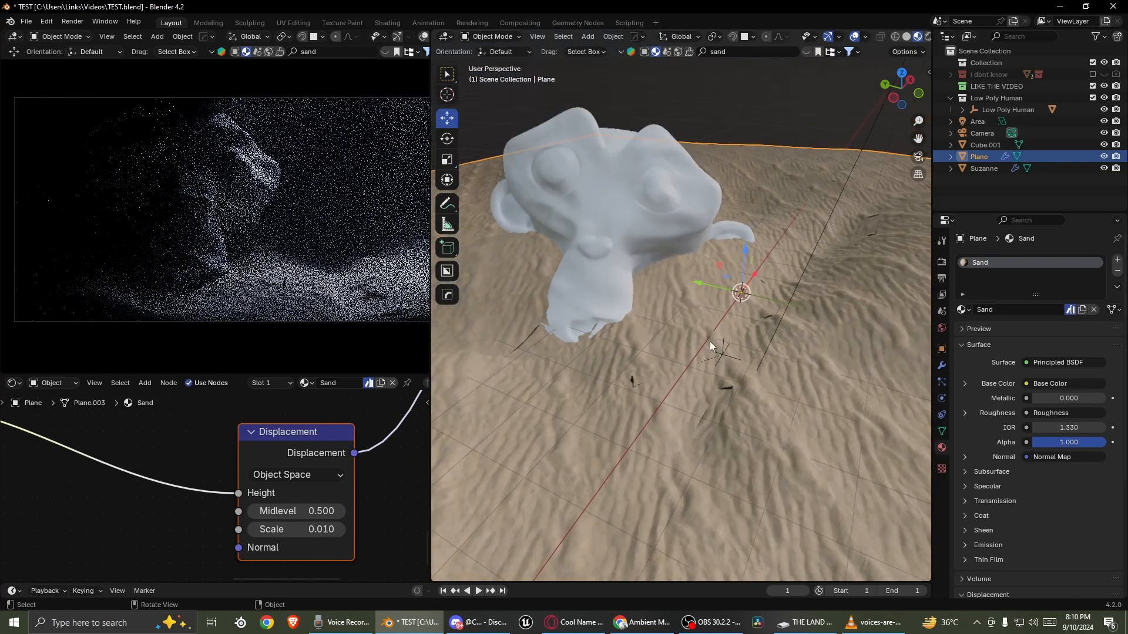
mouse_move(710, 341)
middle_down()
mouse_move(753, 337)
mouse_move(643, 285)
mouse_move(674, 294)
mouse_move(707, 360)
middle_up()
key(ctrl+Tab)
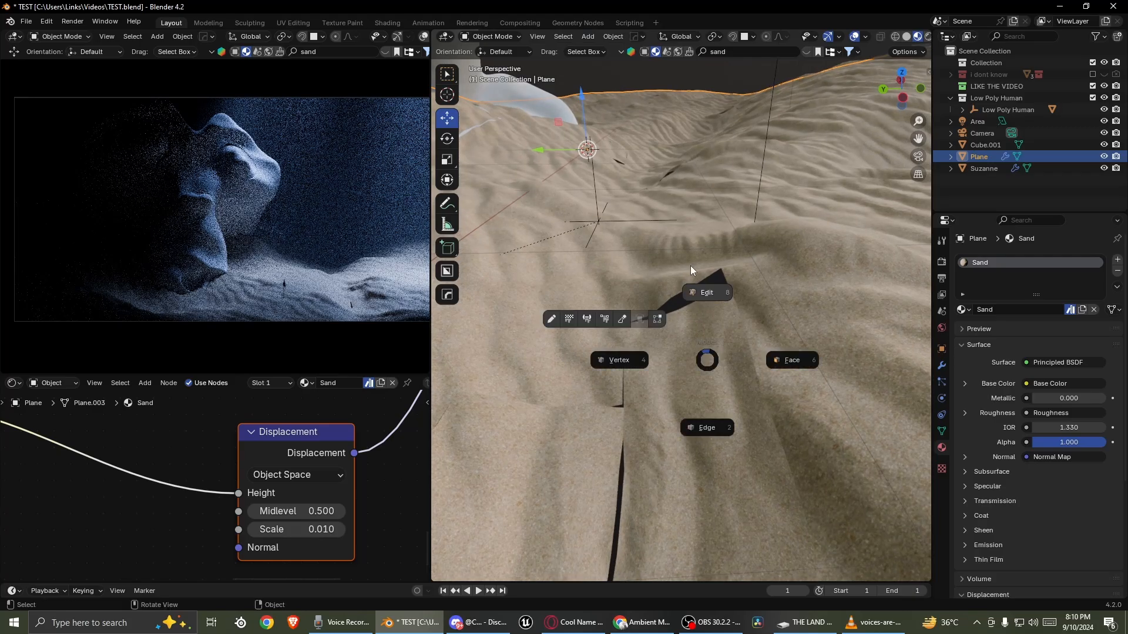
click(690, 271)
key(shift+n)
key(ctrl+Tab)
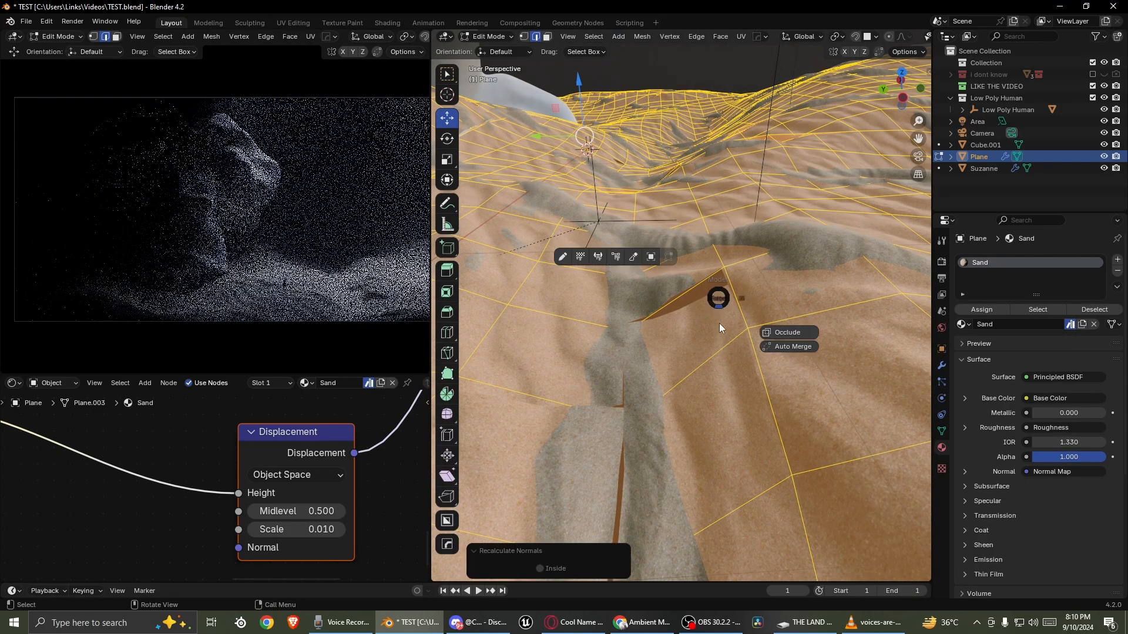
click(720, 333)
key(Tab)
click(721, 192)
- Try a scale of 0.002 on the Sand material's Displacement node
scroll(352, 482, up, 2)
middle_drag(309, 516, 291, 474)
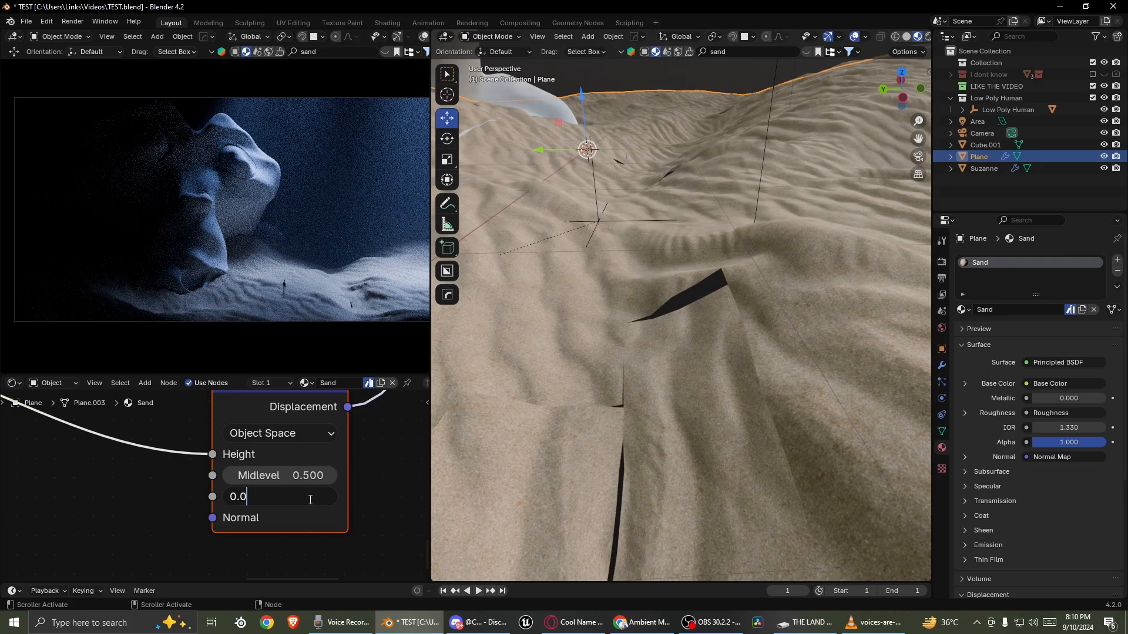
key(Return)
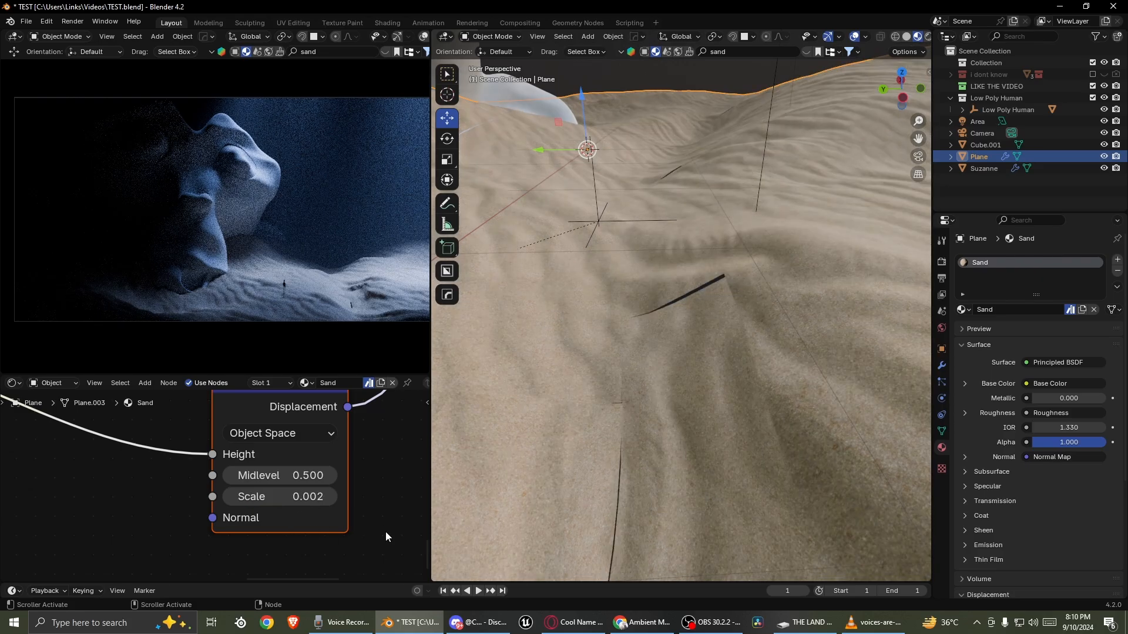
middle_drag(491, 429, 634, 359)
key(ctrl+z)
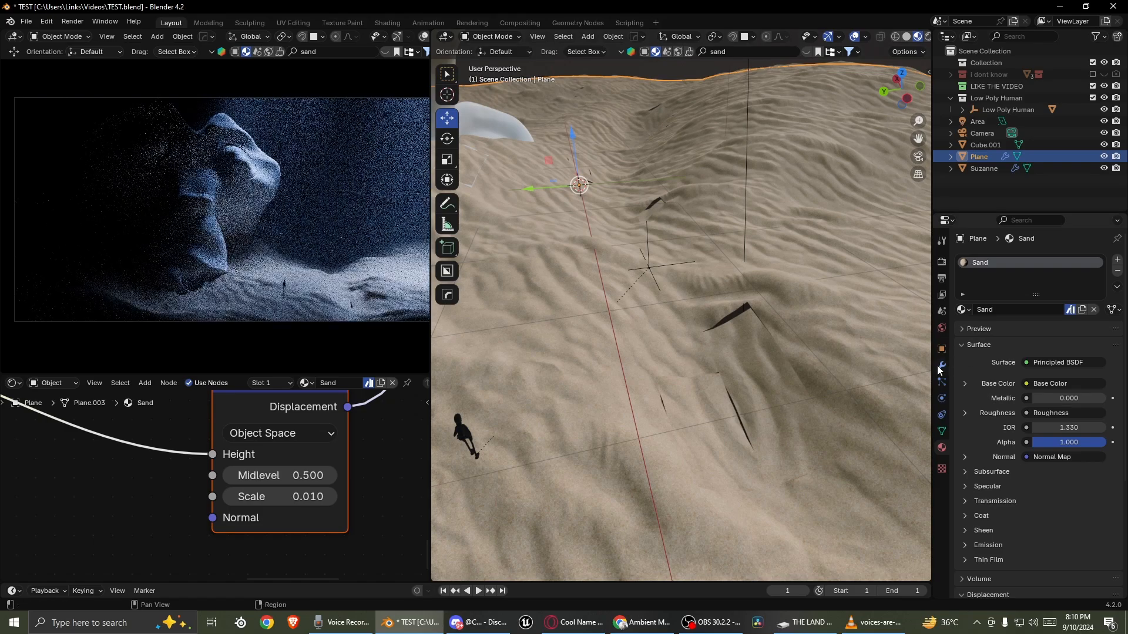
- Set the ground plane's Subdivision modifier to viewport level 3
click(942, 365)
click(961, 373)
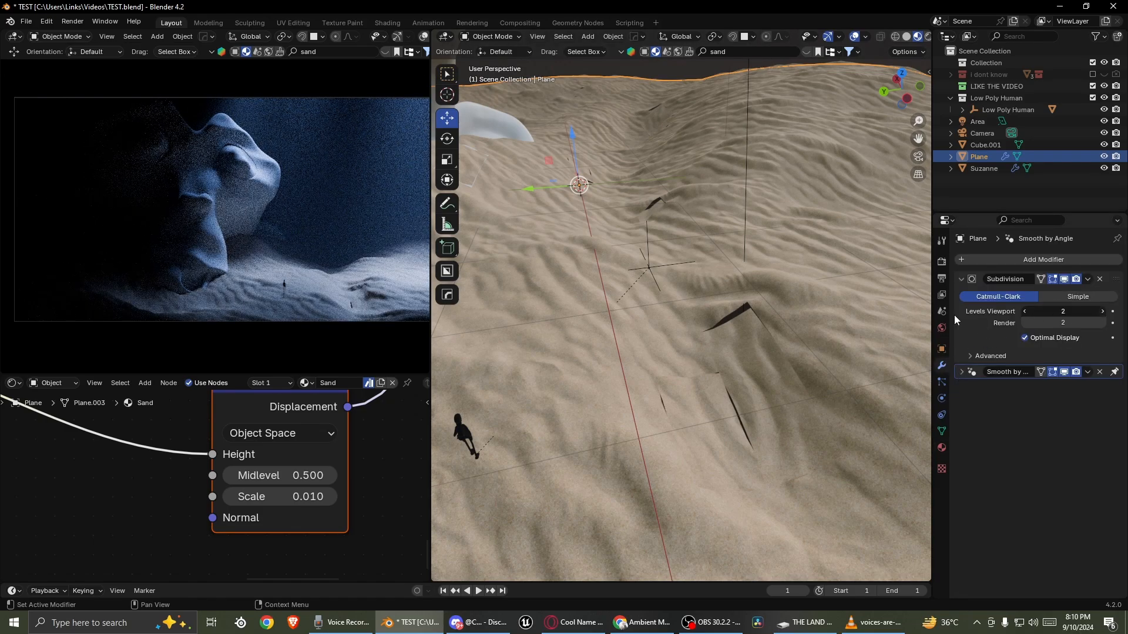
key(ctrl+3)
mouse_move(664, 302)
middle_down()
mouse_move(701, 310)
mouse_move(666, 310)
middle_up()
- Try a Displacement midlevel of 0.1 and deleting the Sand material's nodes
double_click(289, 481)
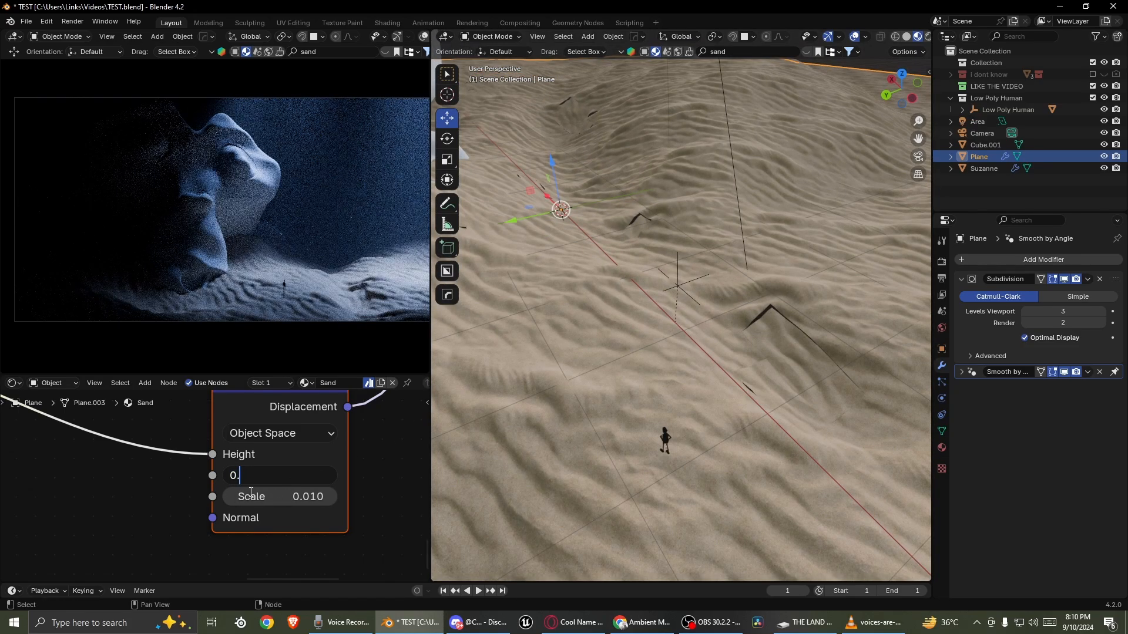
key(Return)
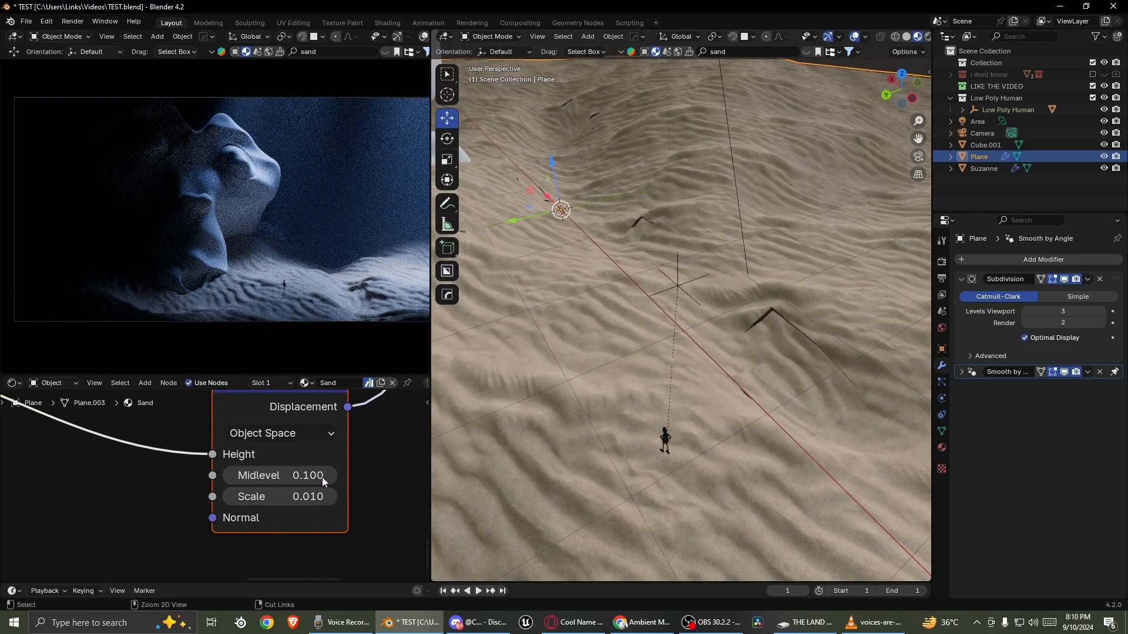
key(x)
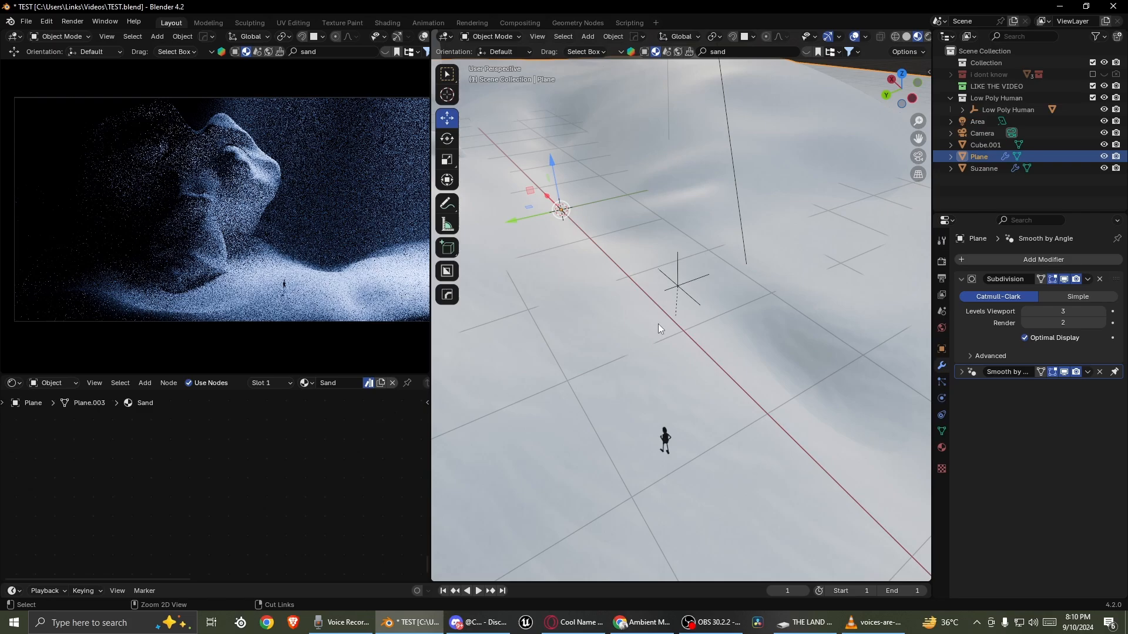
key(ctrl+z)
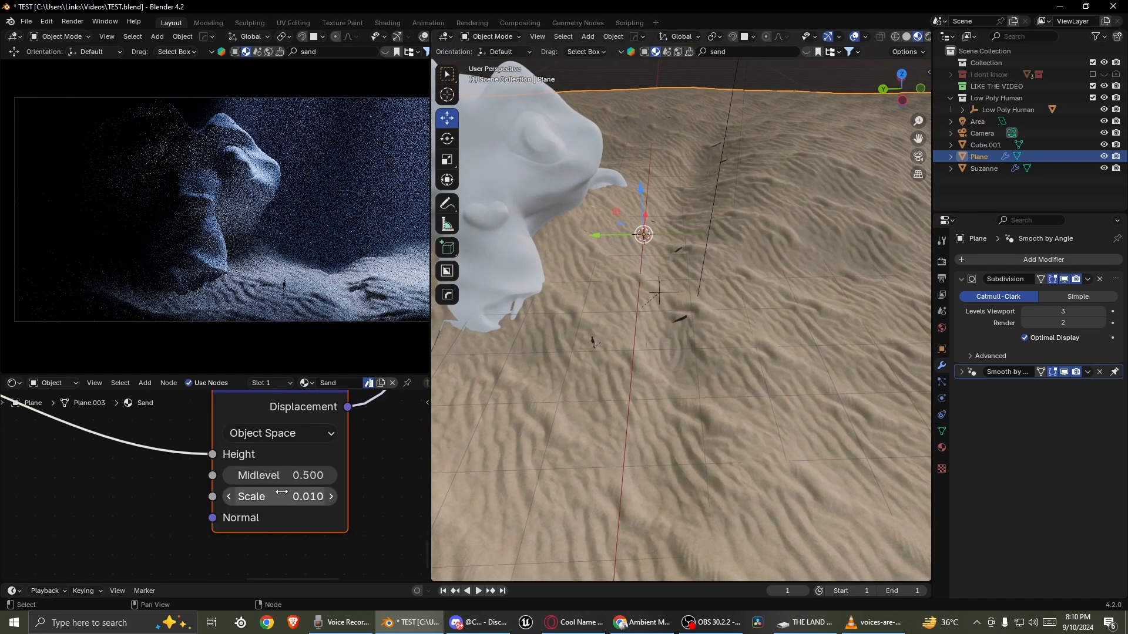
- Set the Displacement node's scale to 0.02
key(Return)
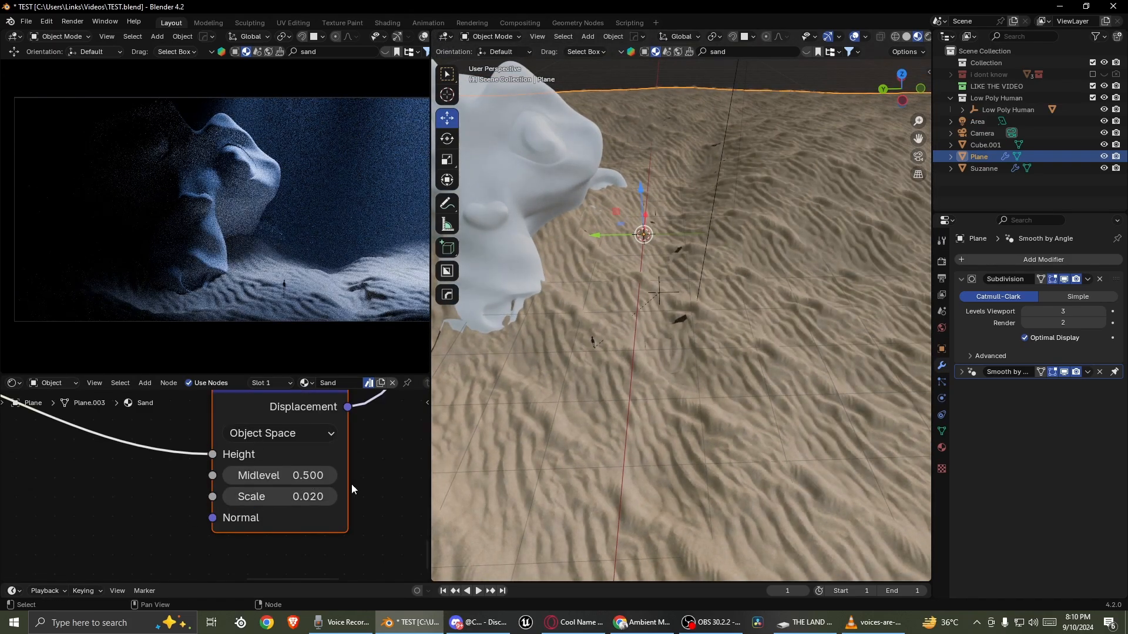
click(310, 502)
text(0.0)
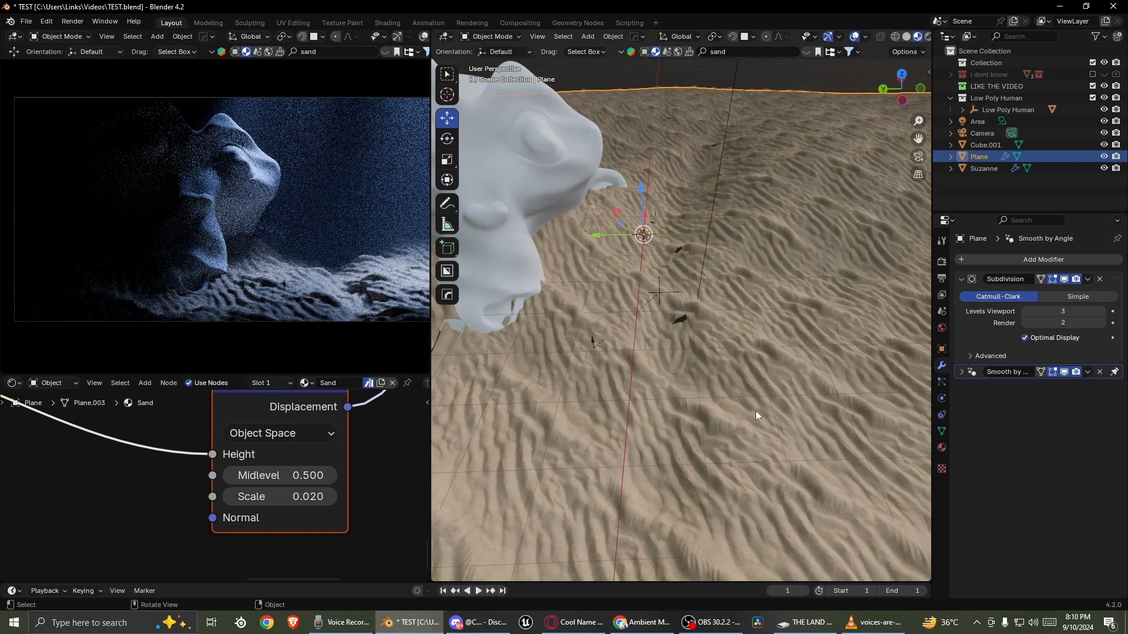
- Inspect the ground plane's mesh up close in Edit Mode, and return to Object Mode
scroll(756, 410, down, 3)
middle_drag(756, 410, 667, 343)
scroll(752, 382, up, 4)
scroll(698, 349, up, 3)
scroll(698, 349, up, 2)
key(ctrl+Tab)
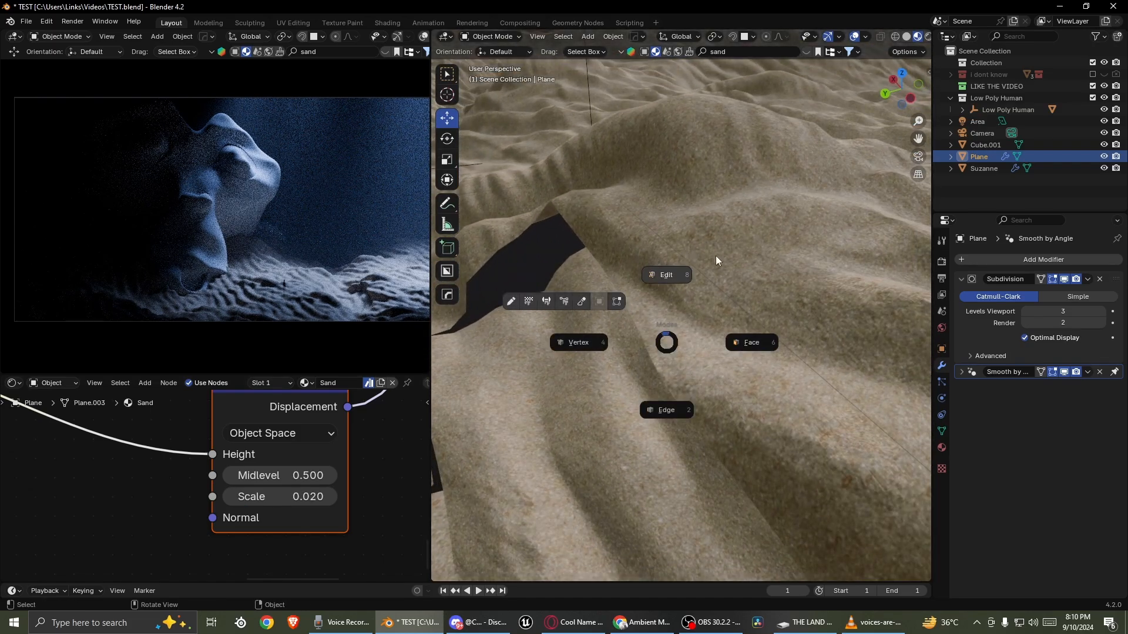
click(638, 274)
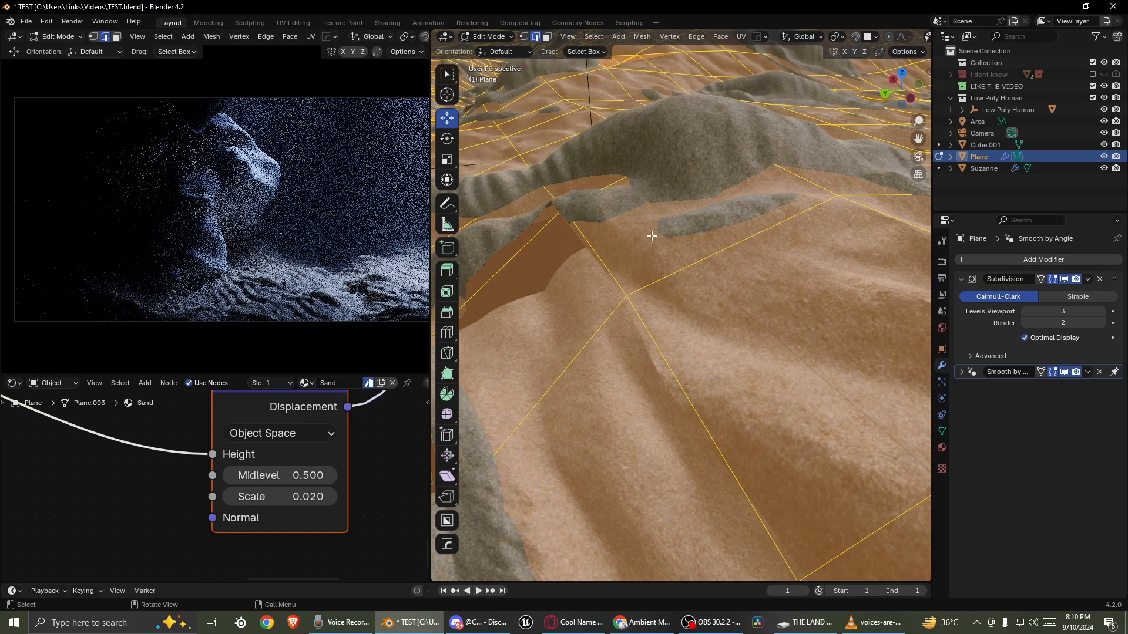
key(ctrl+Tab)
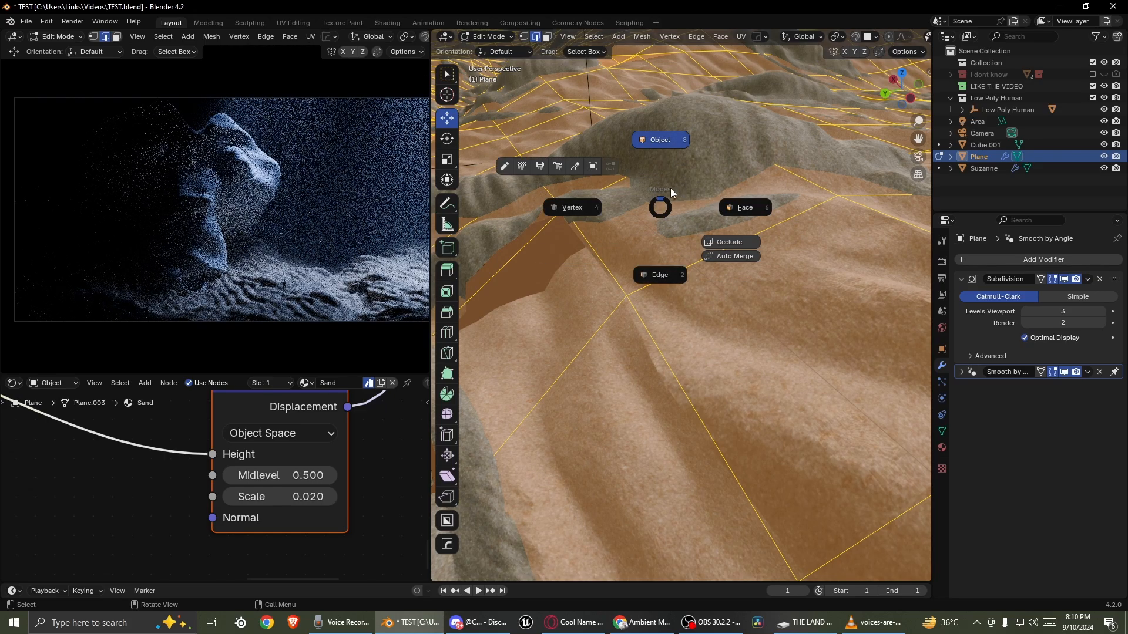
click(658, 141)
- Apply all transforms to the ground plane
key(ctrl+a)
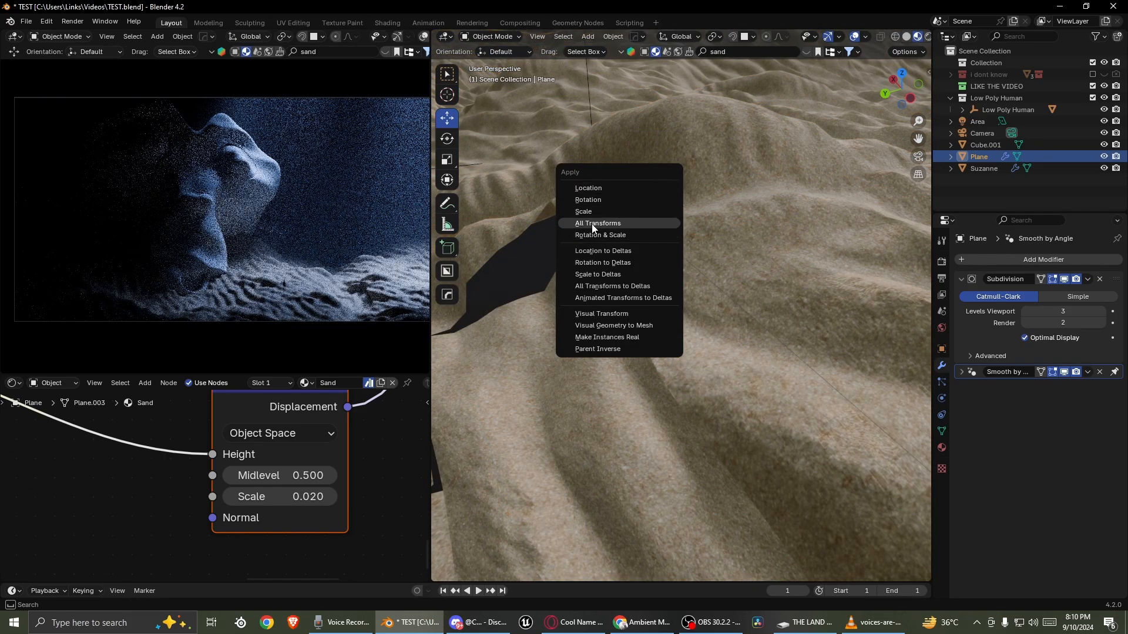
key(Return)
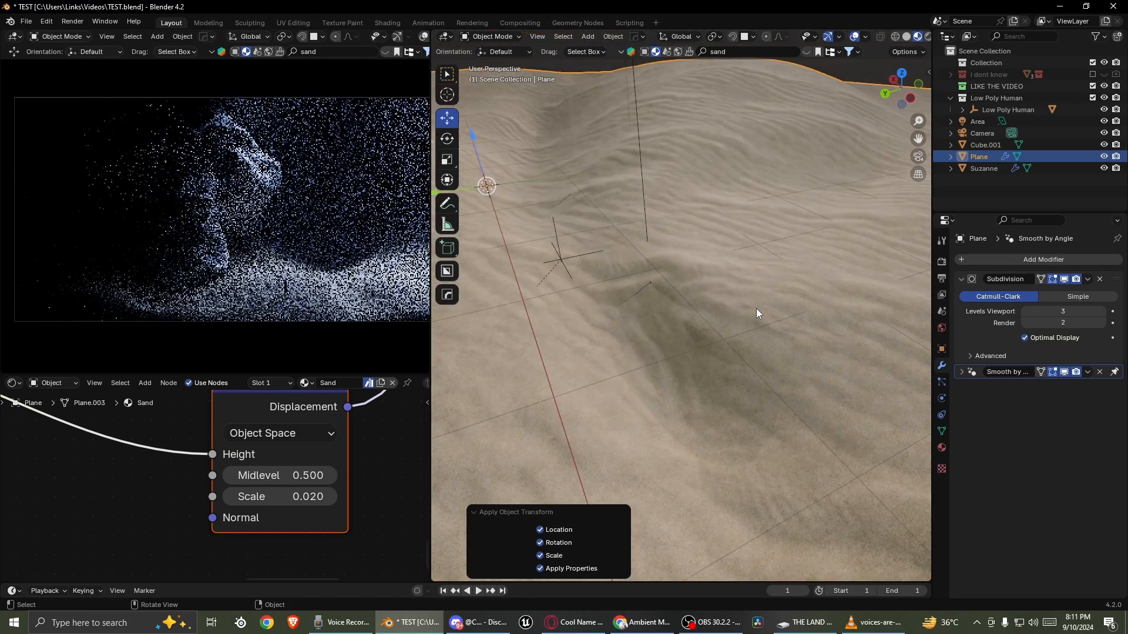
- Try a midlevel of 0.3 on the Sand material's Displacement node, and reset it to the default
middle_drag(708, 309, 664, 322)
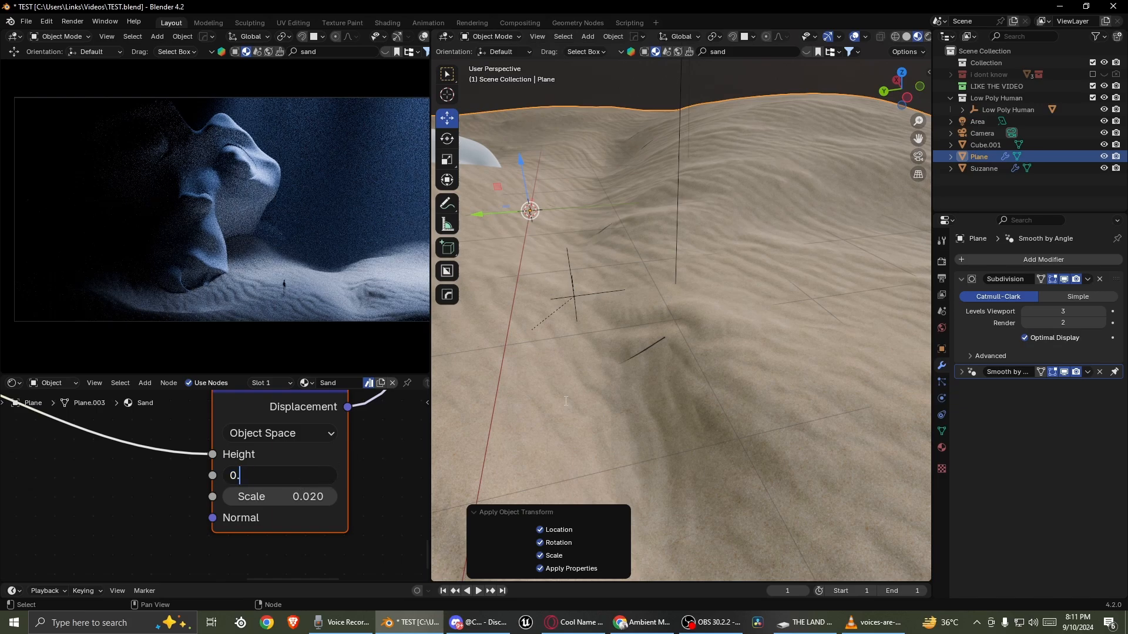
middle_drag(635, 368, 665, 364)
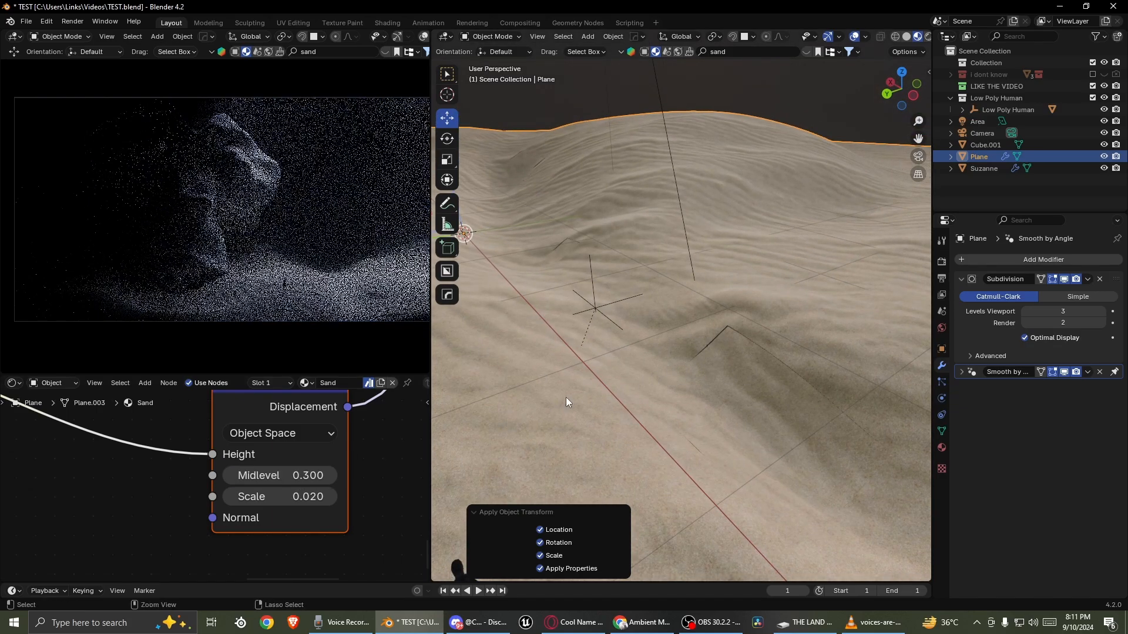
key(BackSpace)
- Set the scale of the Sand material's Displacement node to 0.005
double_click(285, 503)
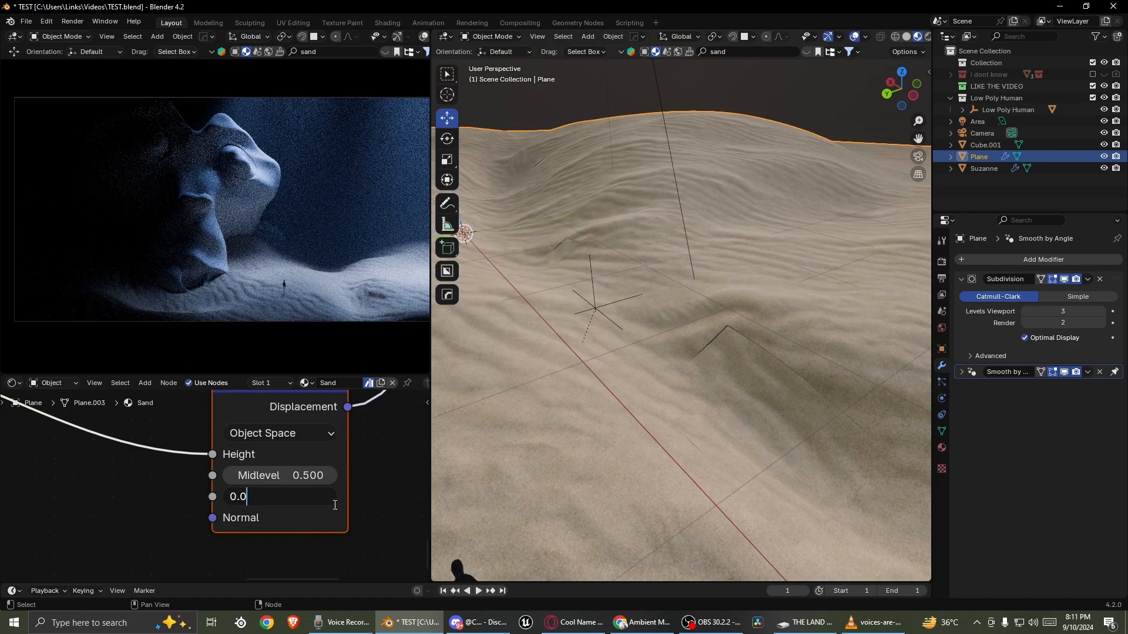
key(Return)
double_click(311, 497)
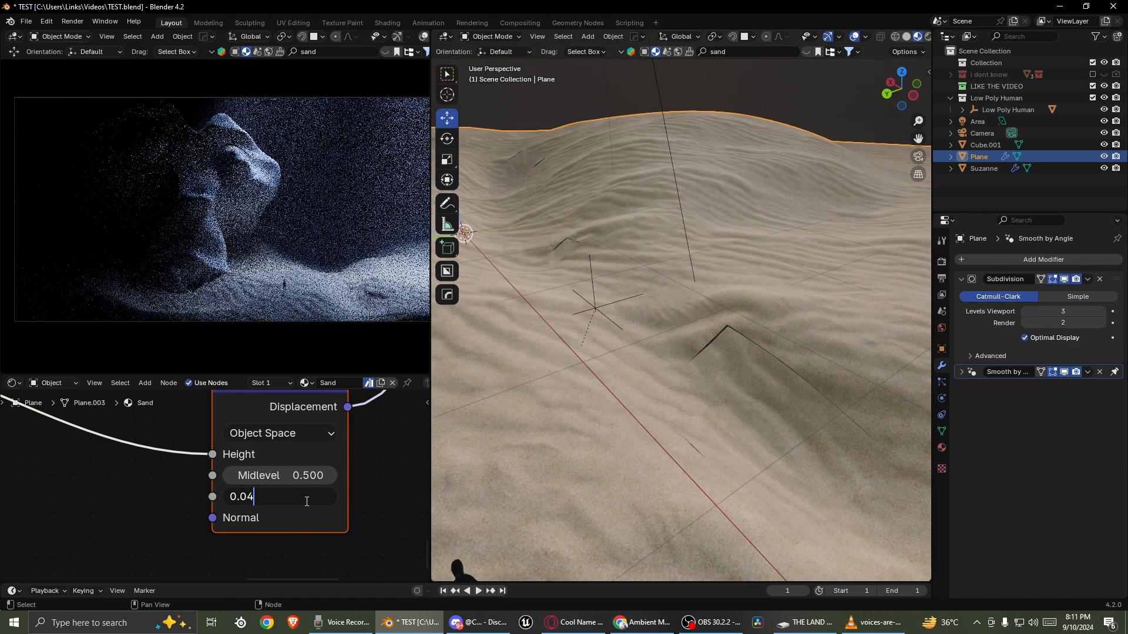
key(BackSpace)
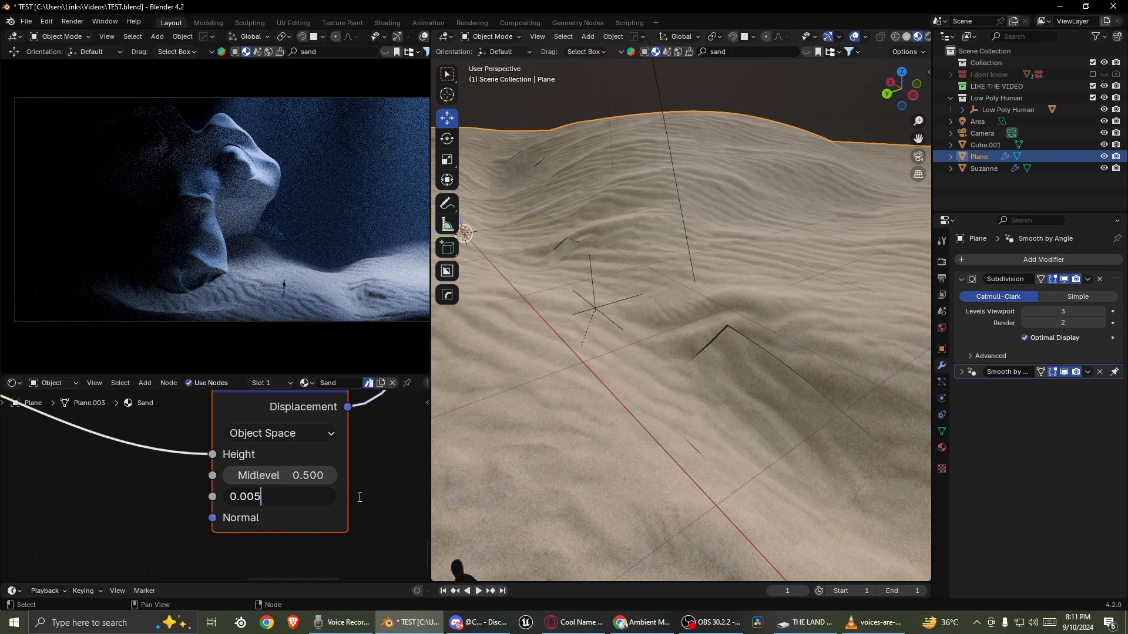
key(Return)
- Examine the sand ripples around the human figure and Suzanne through the camera, temporarily maximizing the viewport
scroll(639, 403, down, 4)
middle_drag(639, 403, 598, 407)
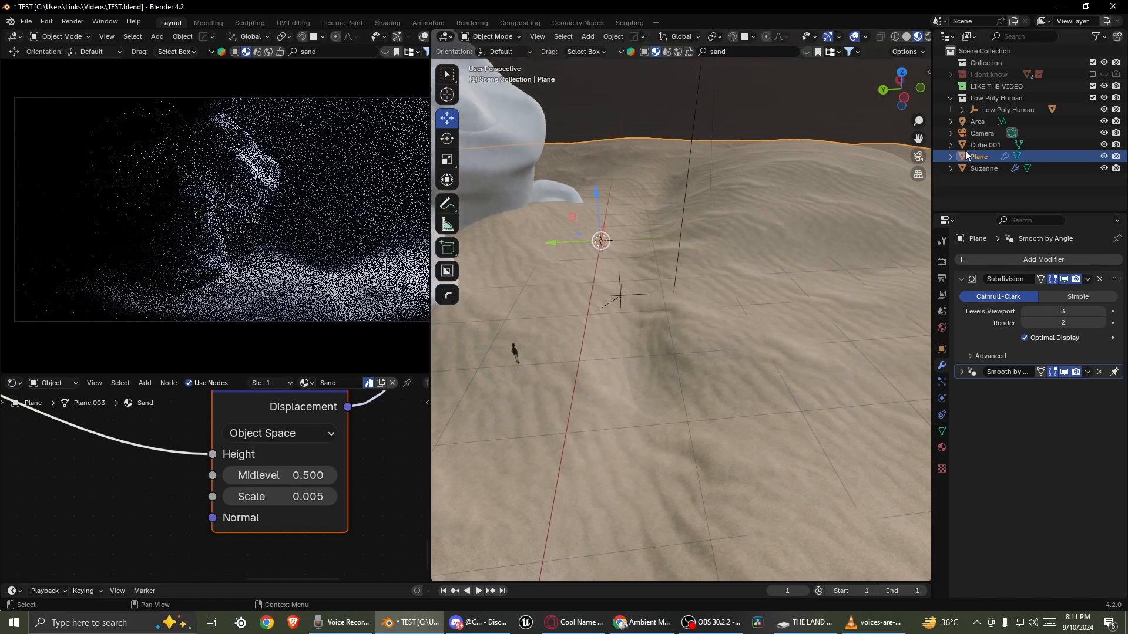
click(918, 156)
scroll(665, 309, down, 9)
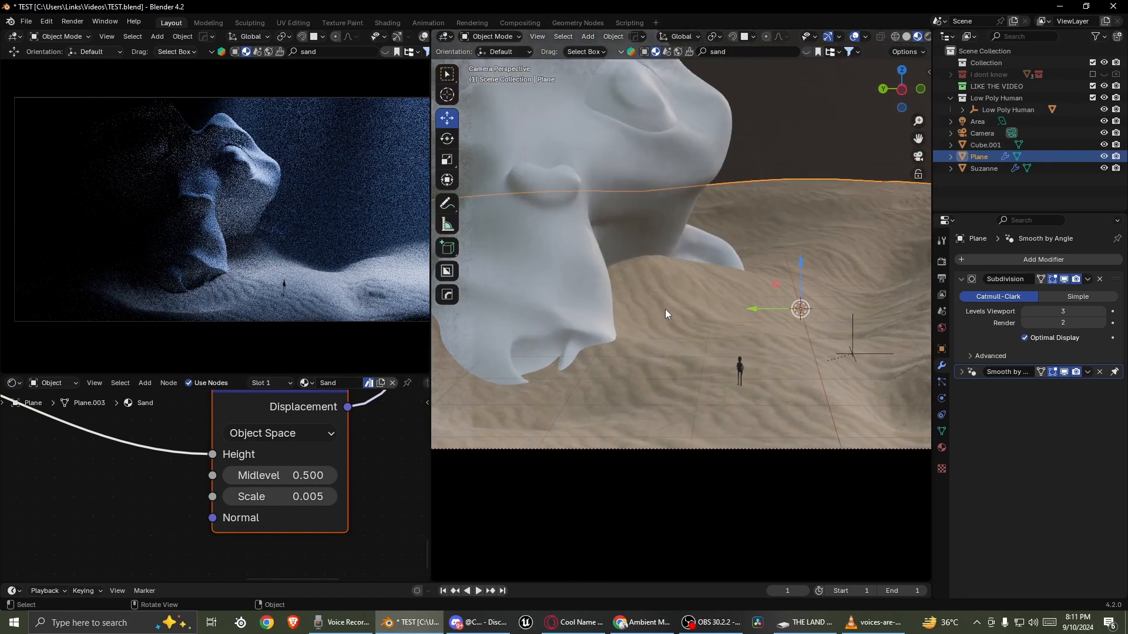
shift+middle_drag(688, 314, 658, 300)
scroll(659, 301, up, 2)
shift+middle_drag(771, 354, 712, 301)
scroll(684, 319, down, 3)
scroll(684, 319, down, 1)
mouse_move(508, 303)
shift+middle_down()
mouse_move(647, 332)
mouse_move(694, 326)
mouse_move(747, 297)
mouse_move(599, 290)
shift+middle_up()
key(ctrl+space)
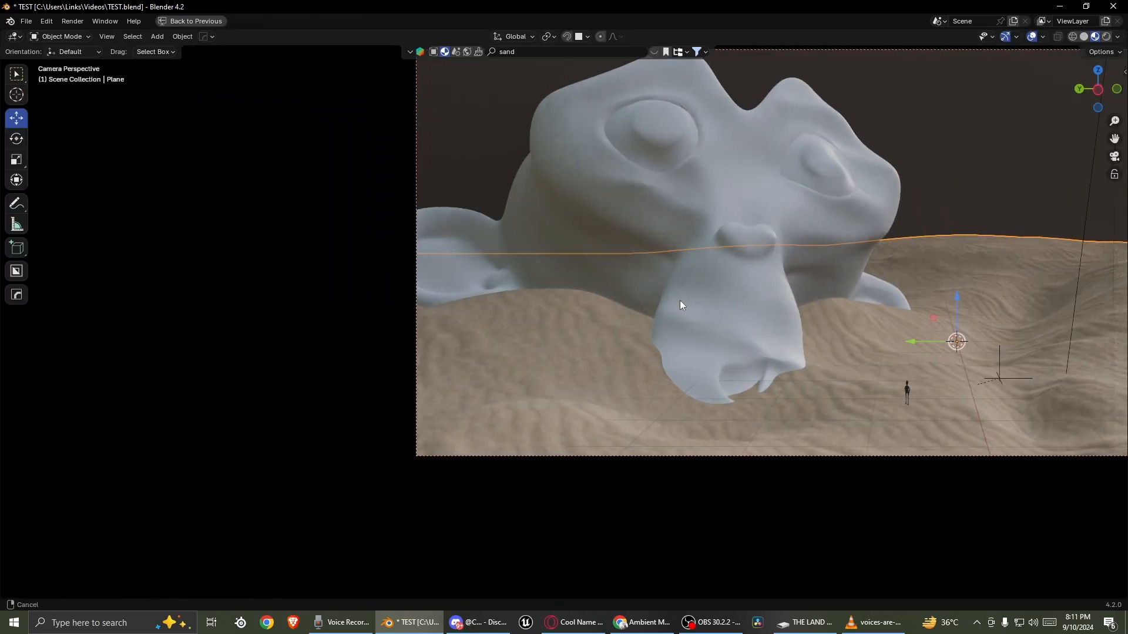
shift+middle_drag(674, 289, 557, 268)
mouse_move(686, 295)
shift+middle_down()
mouse_move(569, 256)
mouse_move(593, 279)
mouse_move(504, 302)
mouse_move(527, 344)
mouse_move(588, 361)
mouse_move(722, 479)
shift+middle_up()
scroll(594, 276, up, 2)
scroll(722, 479, down, 1)
scroll(723, 479, down, 1)
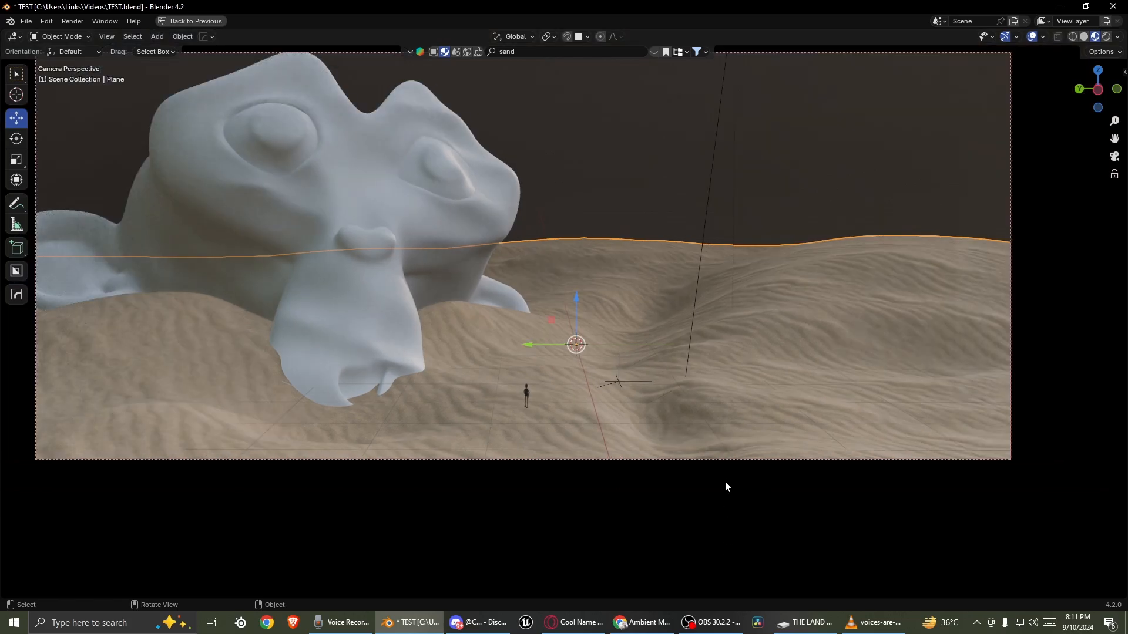
key(ctrl+space)
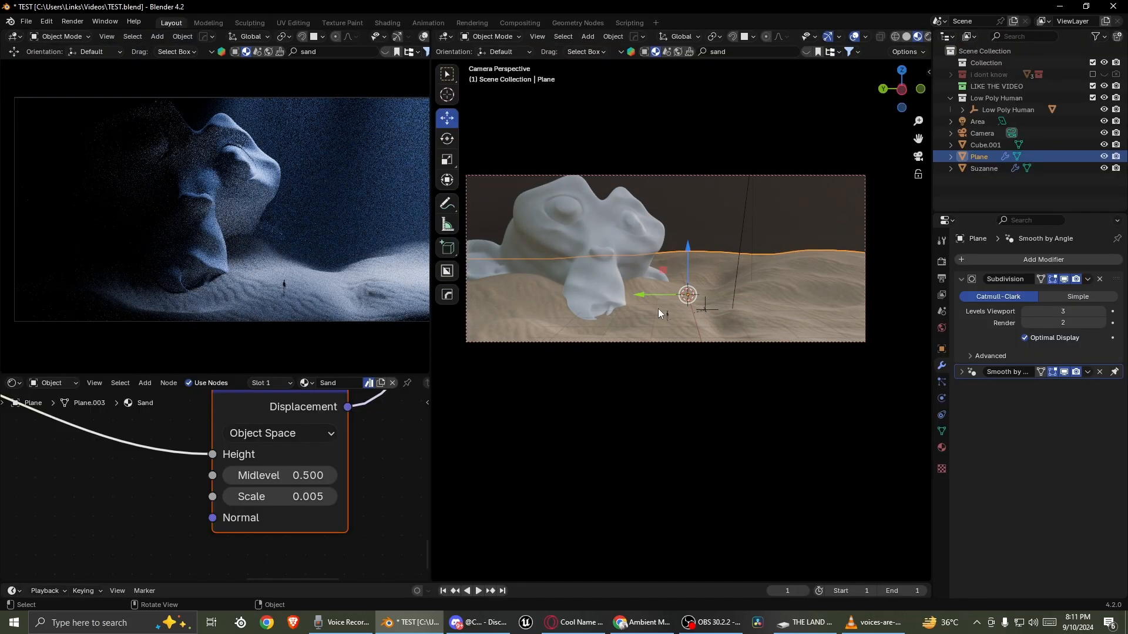
- Select Suzanne and search the online material library for "ston"
scroll(658, 308, down, 1)
click(645, 240)
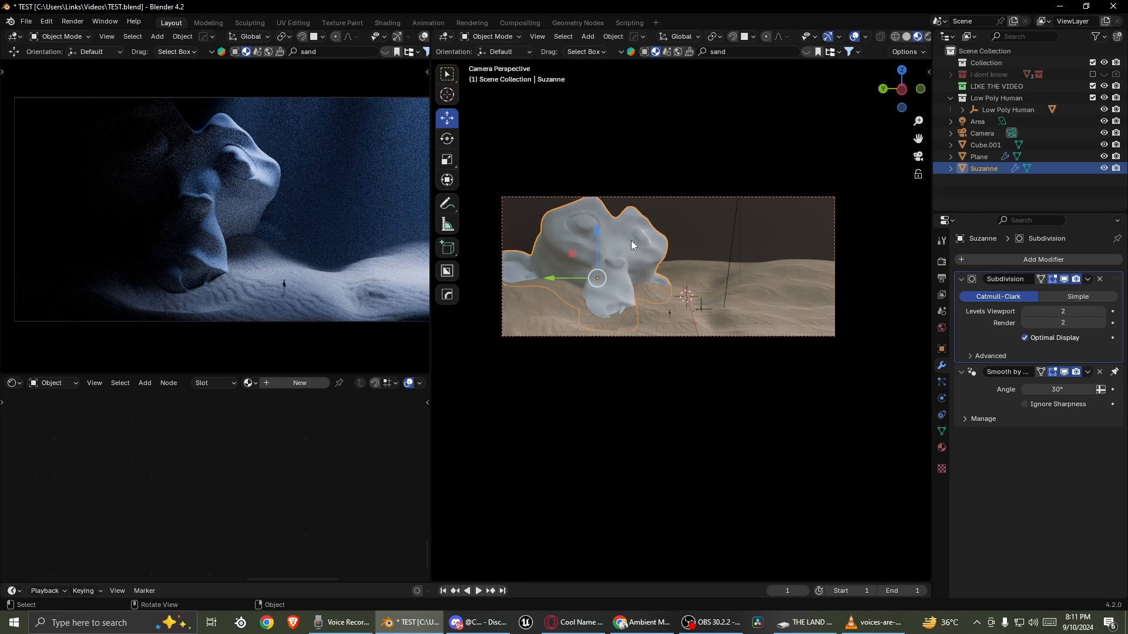
key(n)
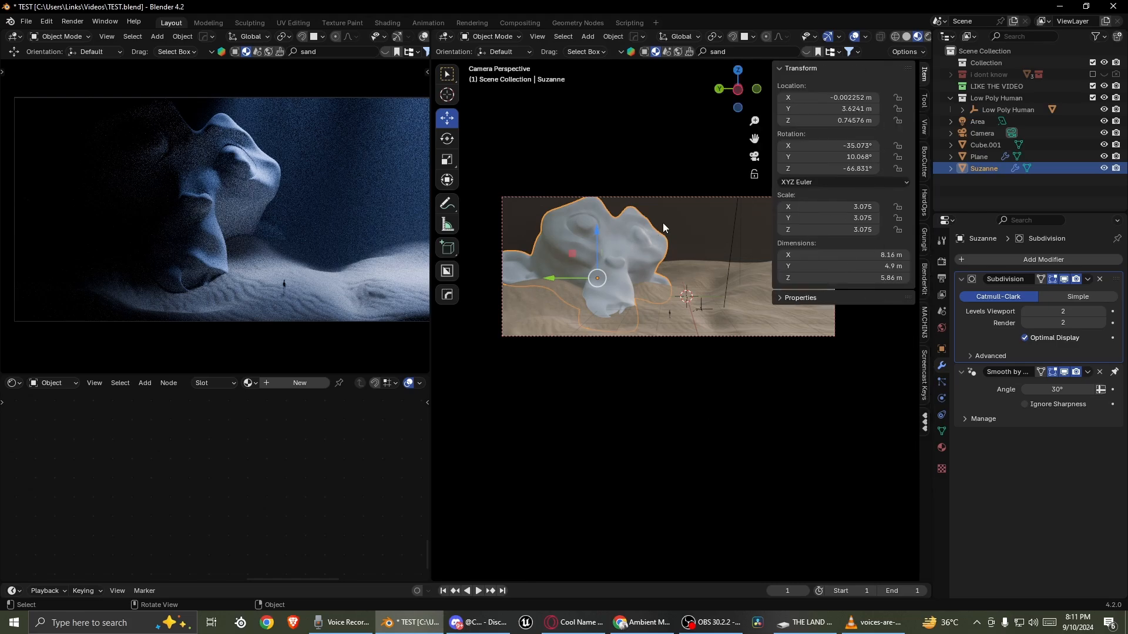
key(n)
key(n)
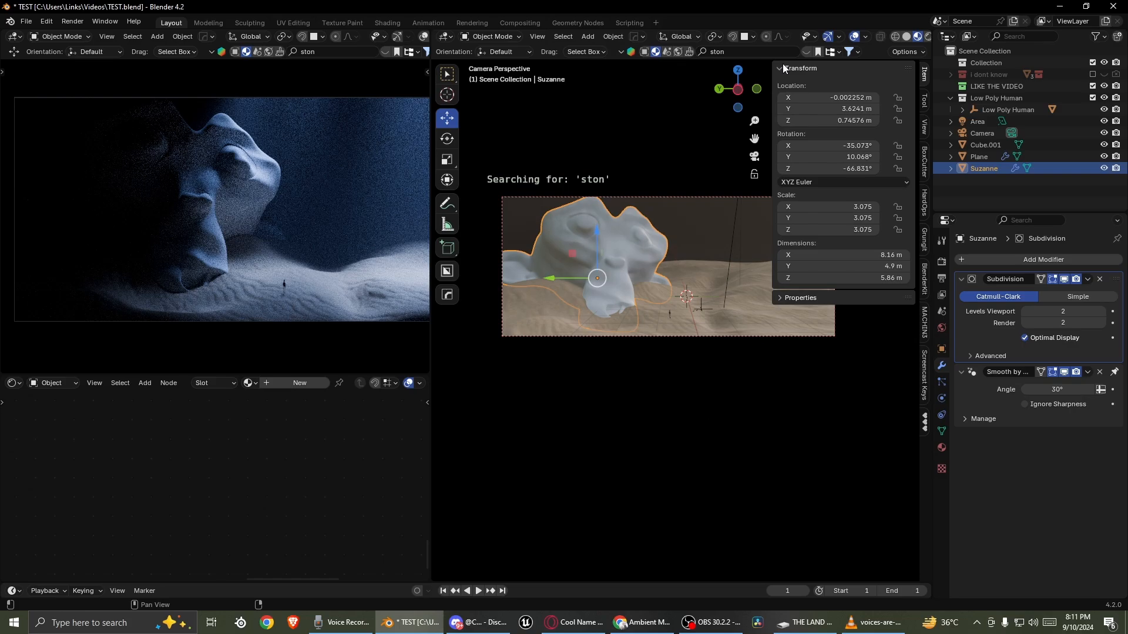
click(814, 52)
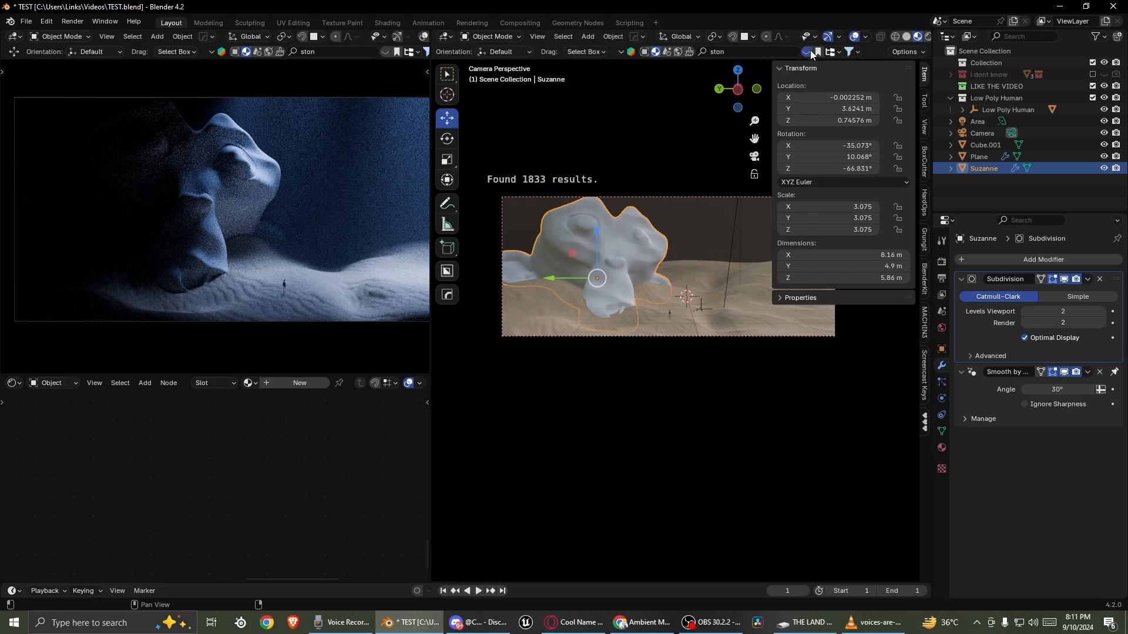
mouse_move(599, 134)
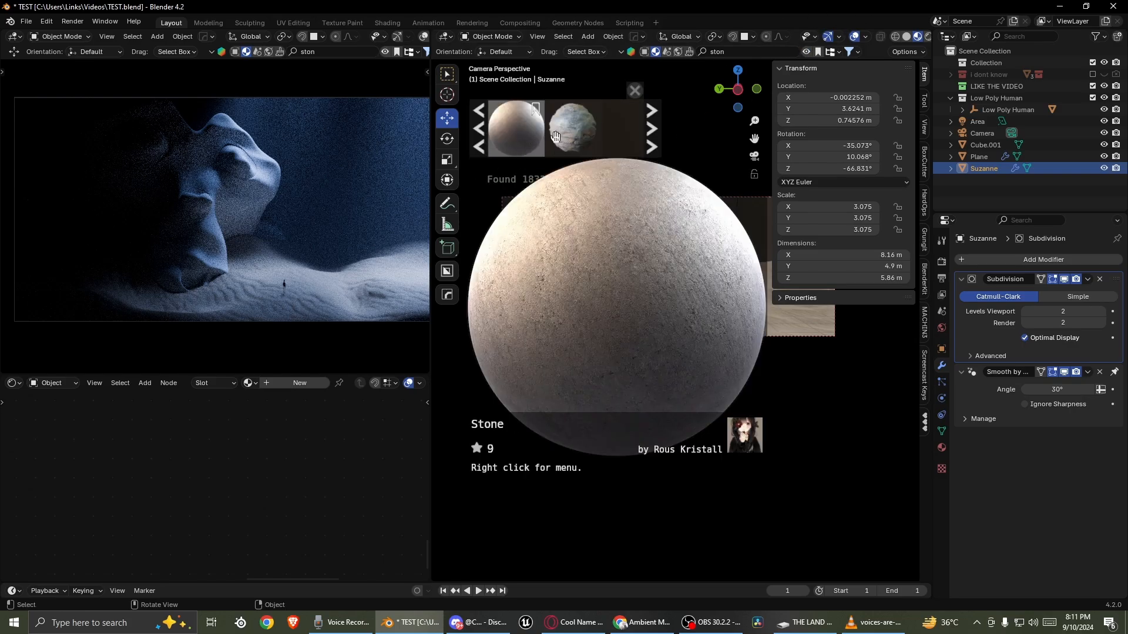
key(n)
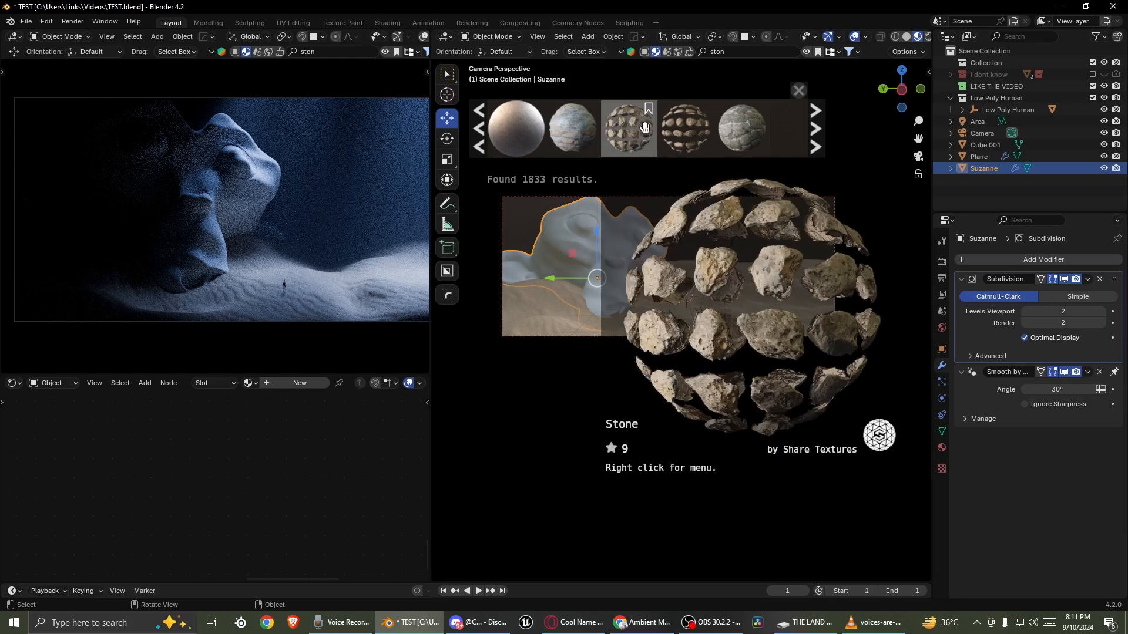
- Apply the yellow-and-grey rock Stone material from the library results to Suzanne
scroll(613, 136, down, 2)
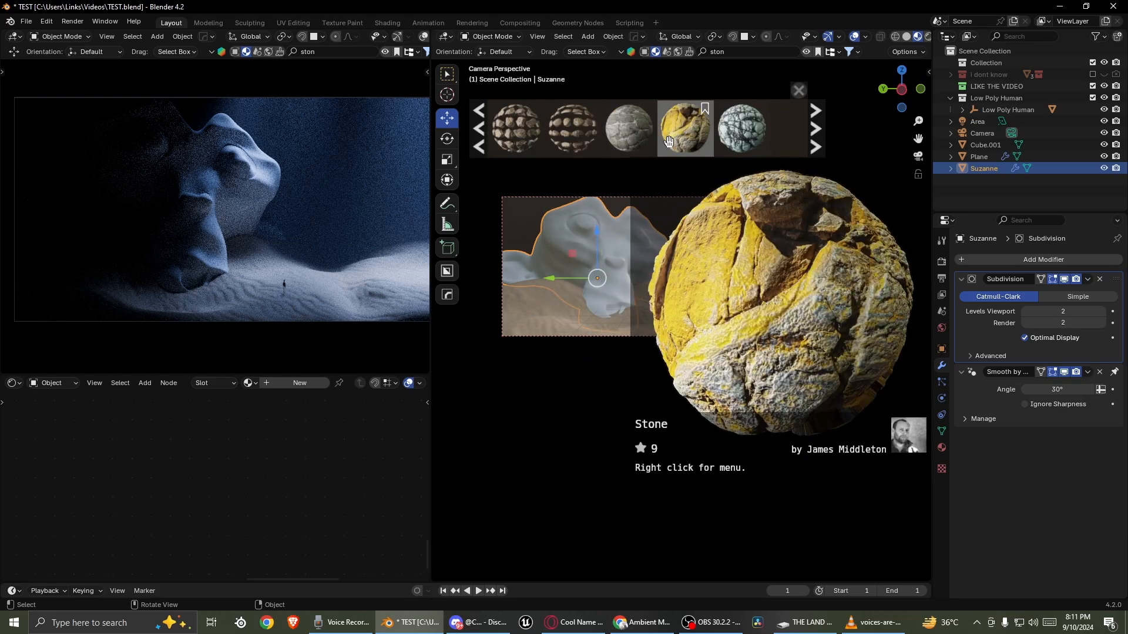
middle_drag(610, 256, 623, 284)
scroll(623, 284, up, 3)
middle_drag(674, 234, 724, 222)
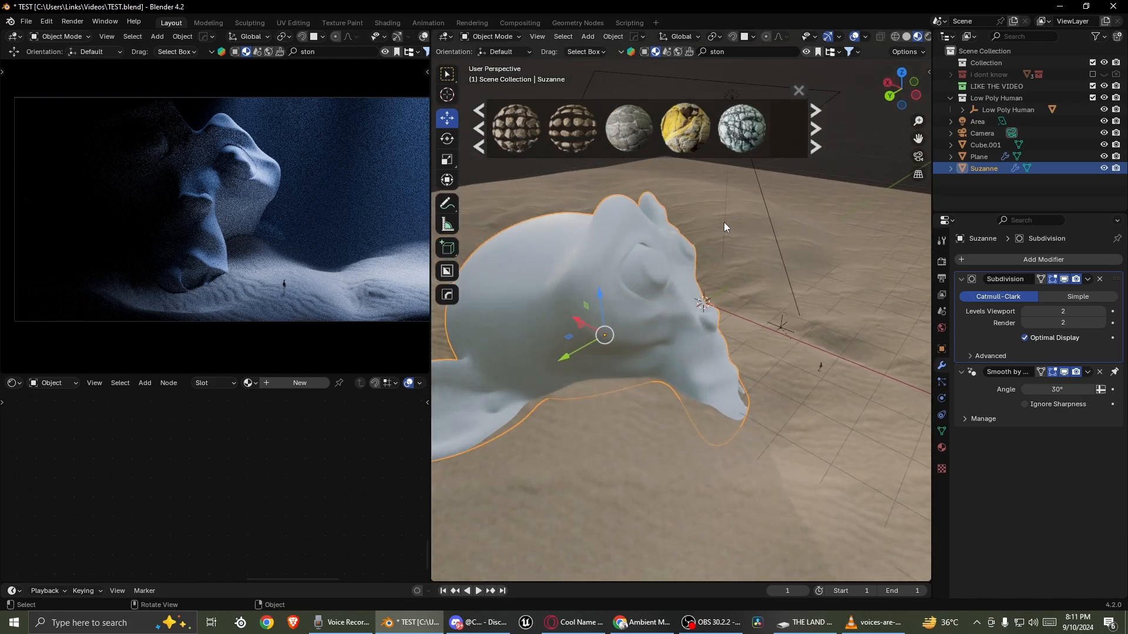
mouse_move(702, 120)
drag(699, 127, 548, 268)
mouse_move(750, 141)
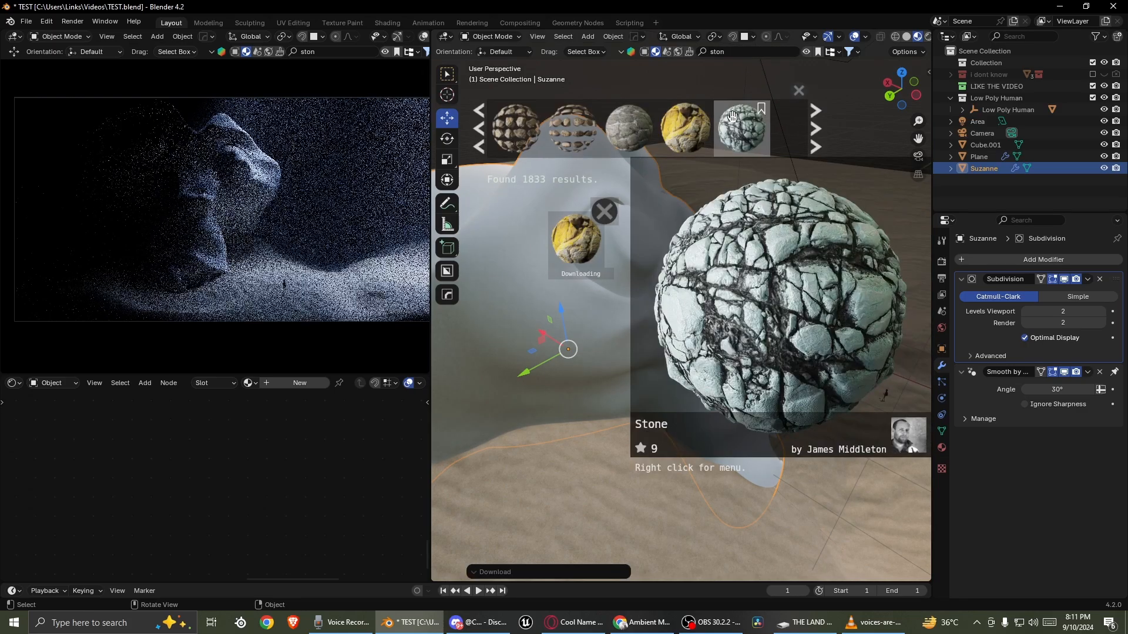
scroll(751, 144, down, 1)
scroll(751, 142, down, 5)
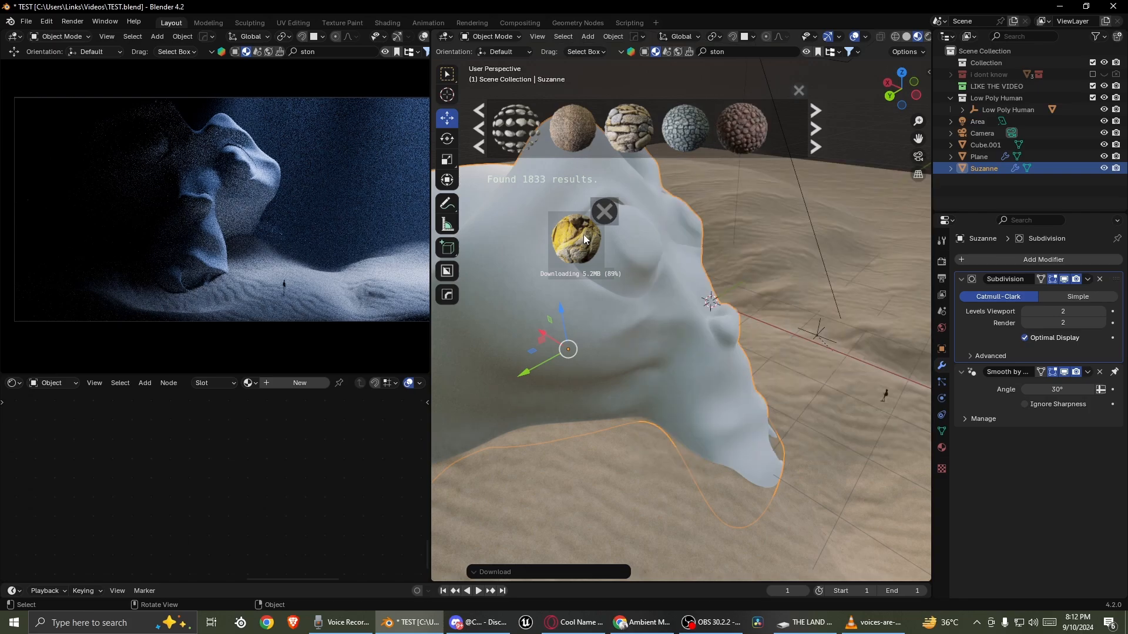
- Inspect the stone texture on Suzanne from several angles and return to the camera view
middle_drag(662, 265, 637, 241)
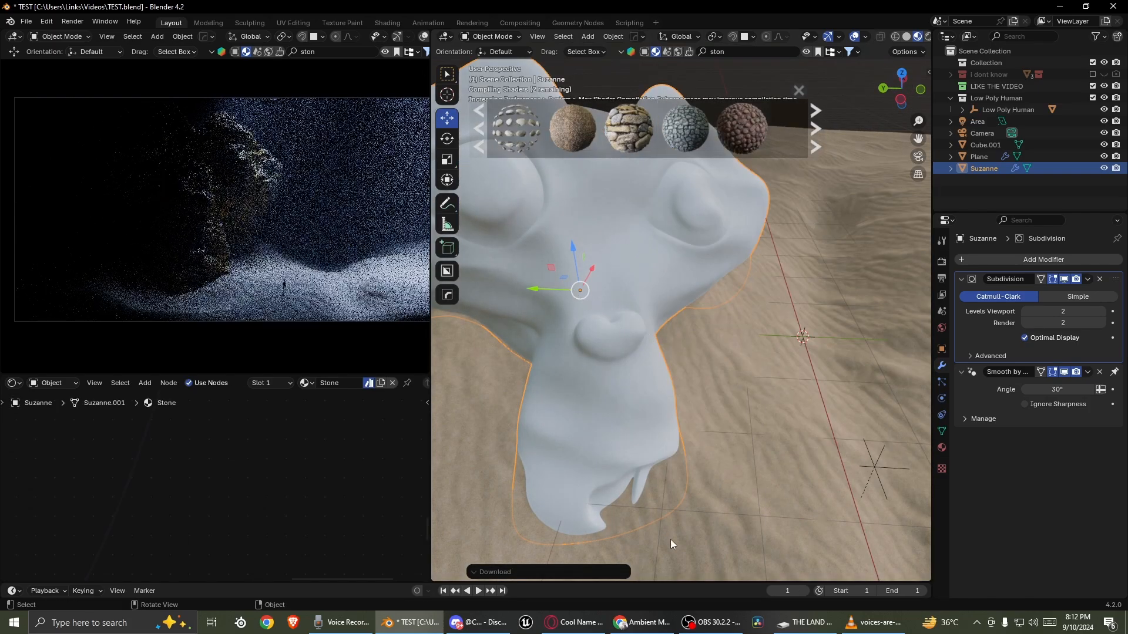
middle_drag(739, 353, 705, 328)
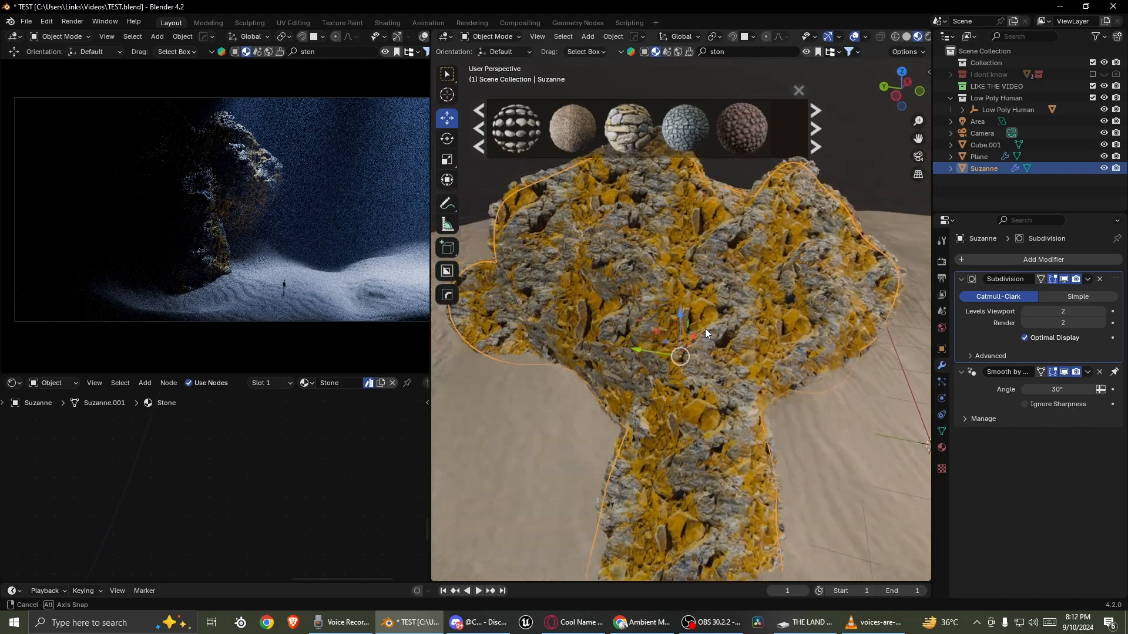
scroll(705, 329, up, 4)
middle_drag(879, 269, 623, 343)
scroll(644, 351, up, 1)
scroll(643, 350, down, 2)
click(918, 158)
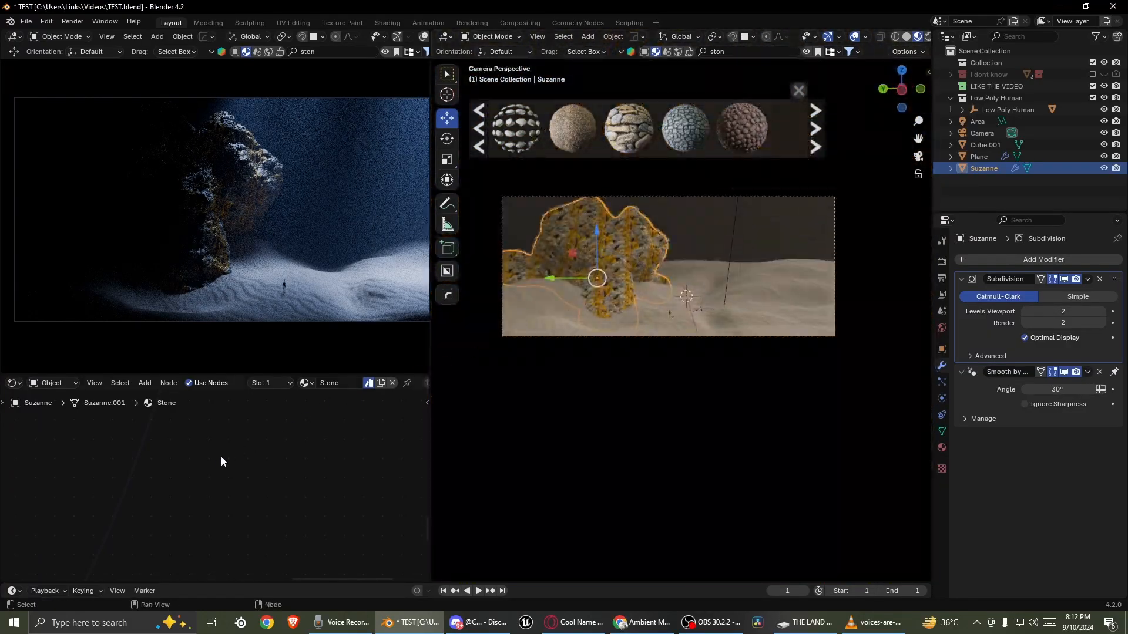
- Insert a Hue/Saturation/Value node between the Mix node and the Base Color input in Suzanne's Stone material
scroll(232, 463, down, 6)
middle_drag(234, 457, 295, 506)
scroll(269, 466, up, 3)
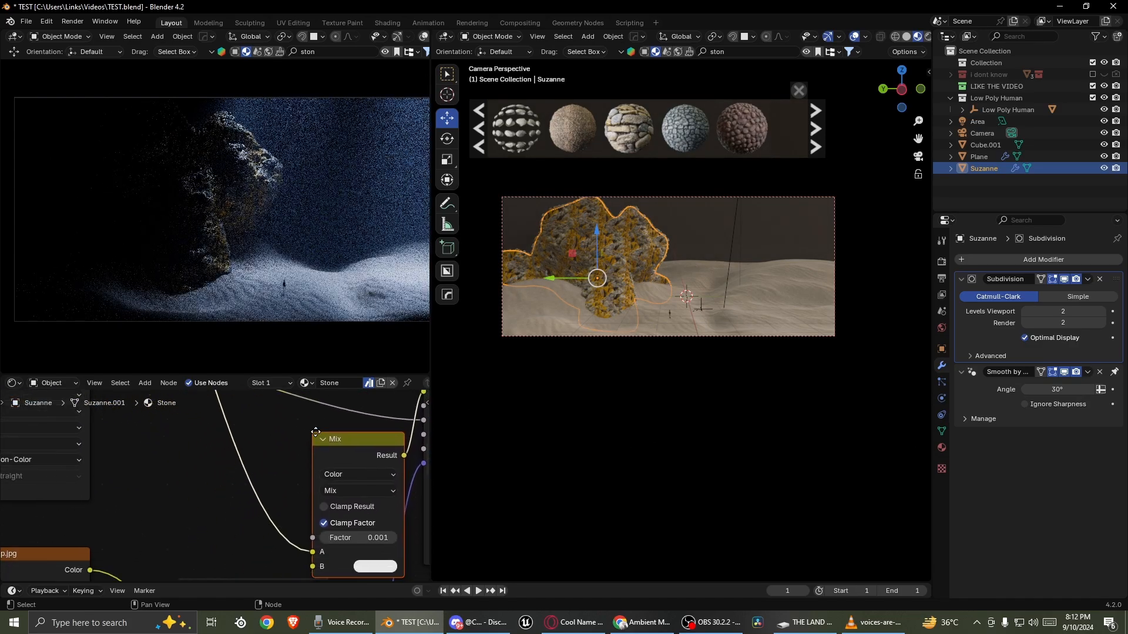
key(F3)
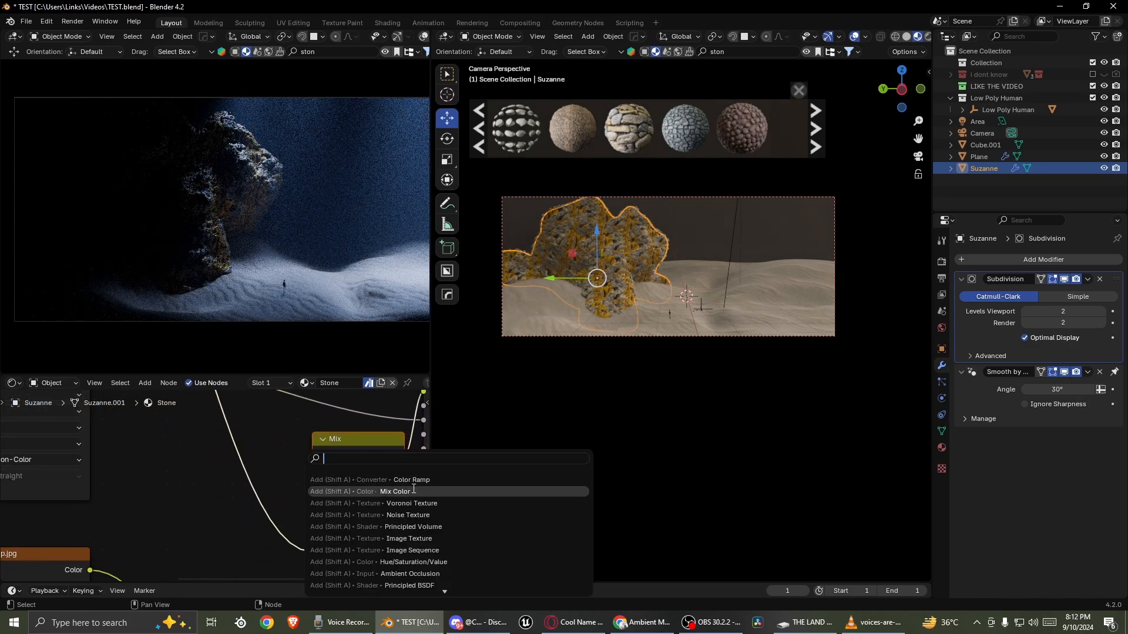
click(434, 492)
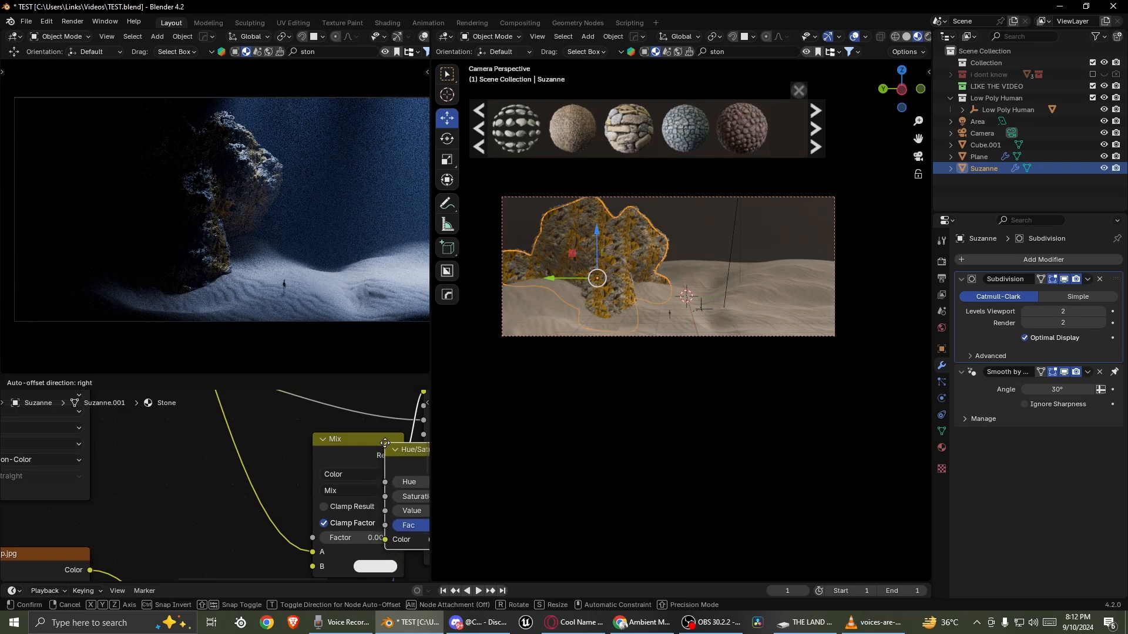
click(385, 443)
drag(380, 453, 292, 441)
scroll(235, 450, down, 1)
middle_drag(235, 451, 126, 450)
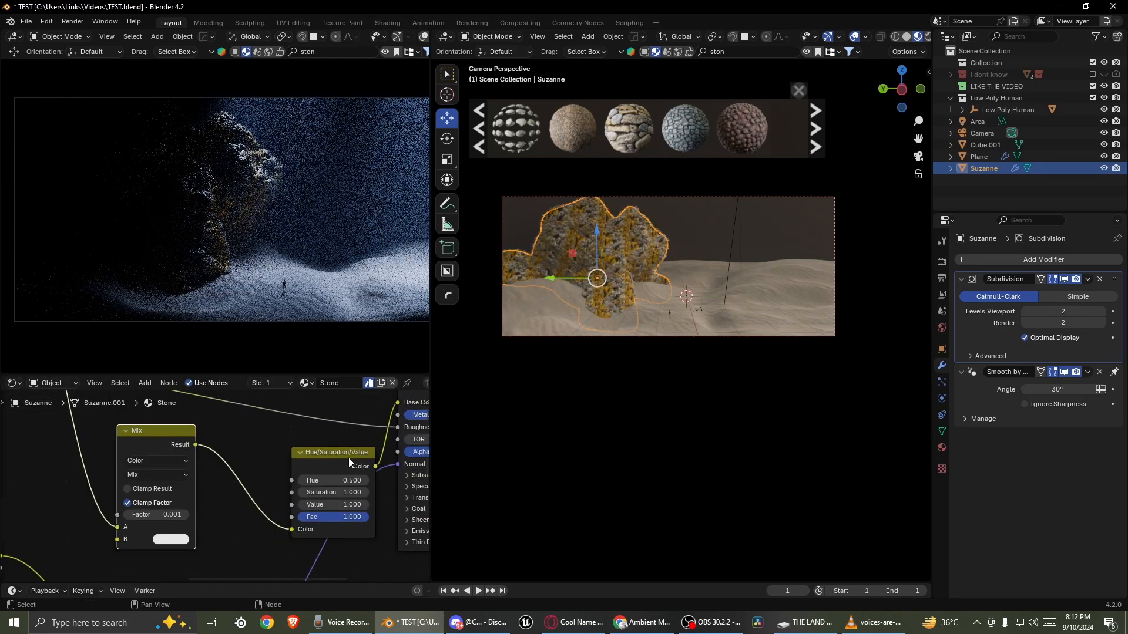
- Set the saturation of the Stone material's Hue/Saturation/Value node to 0.25
scroll(281, 440, up, 2)
scroll(651, 320, up, 5)
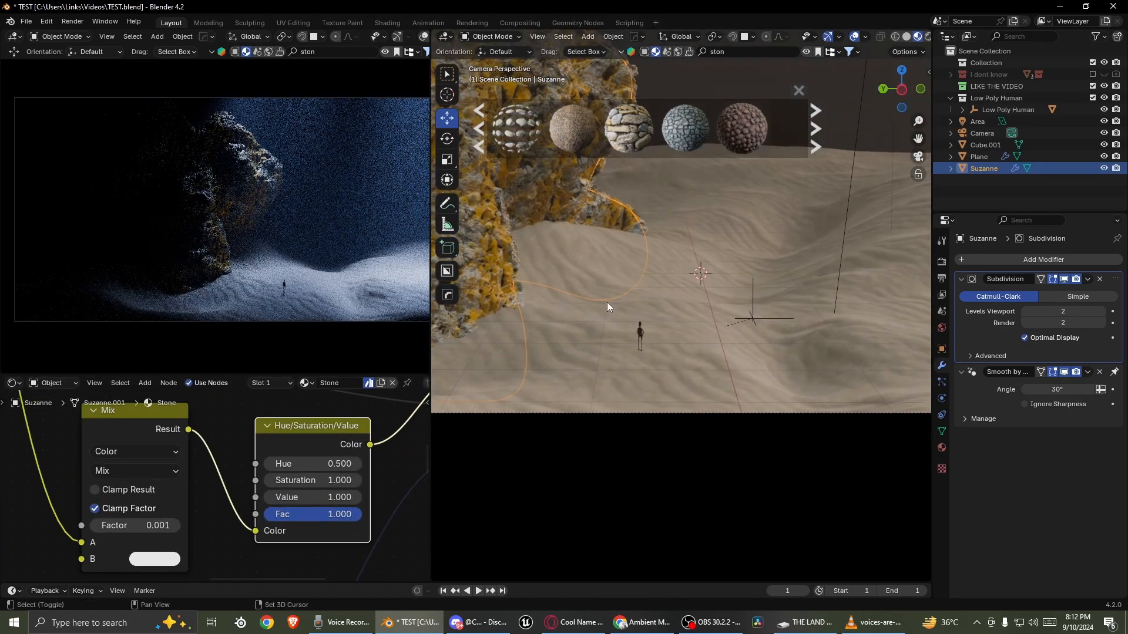
shift+middle_drag(608, 302, 578, 387)
drag(313, 481, 223, 480)
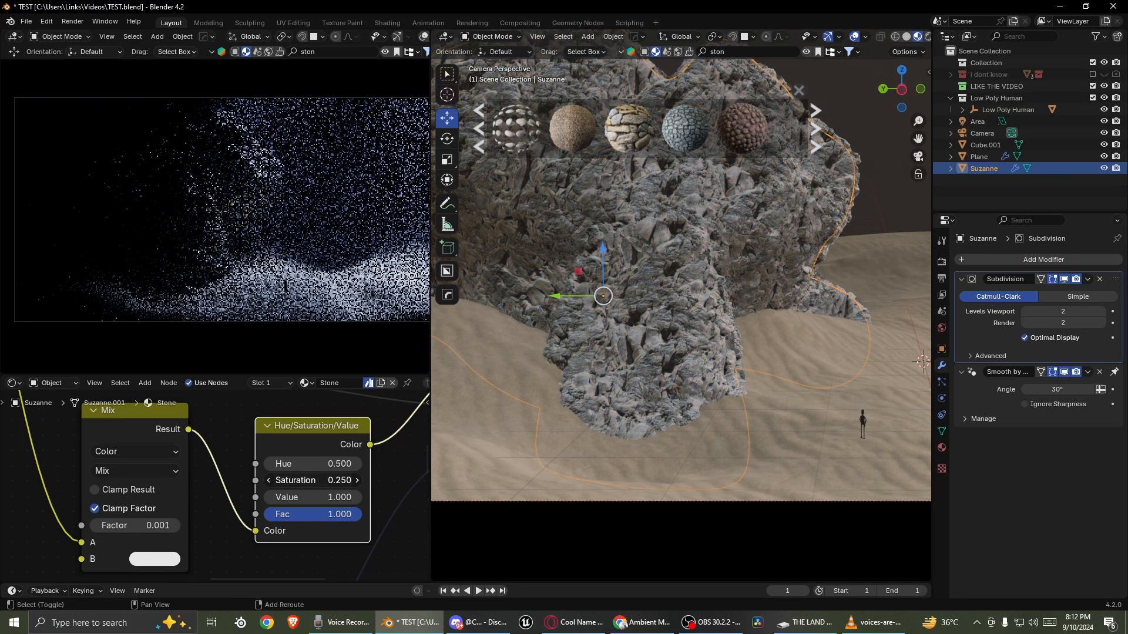
scroll(676, 361, down, 2)
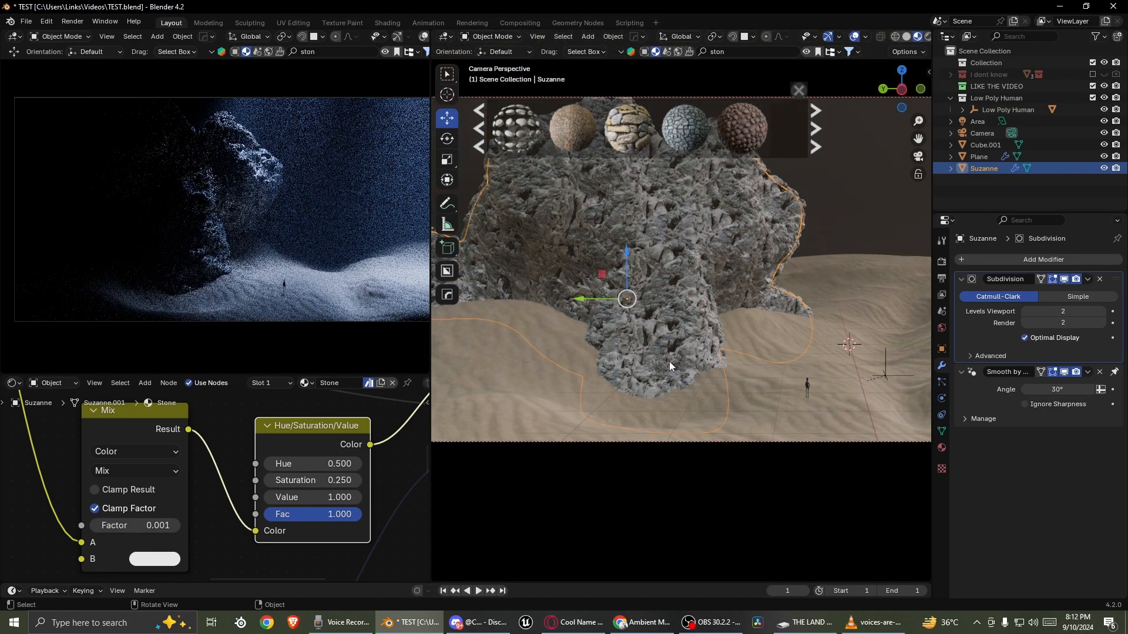
- Set the Mapping node's scale to 0.320 on all axes in Suzanne's Stone material
scroll(259, 526, down, 10)
middle_drag(264, 546, 376, 493)
middle_drag(212, 482, 394, 507)
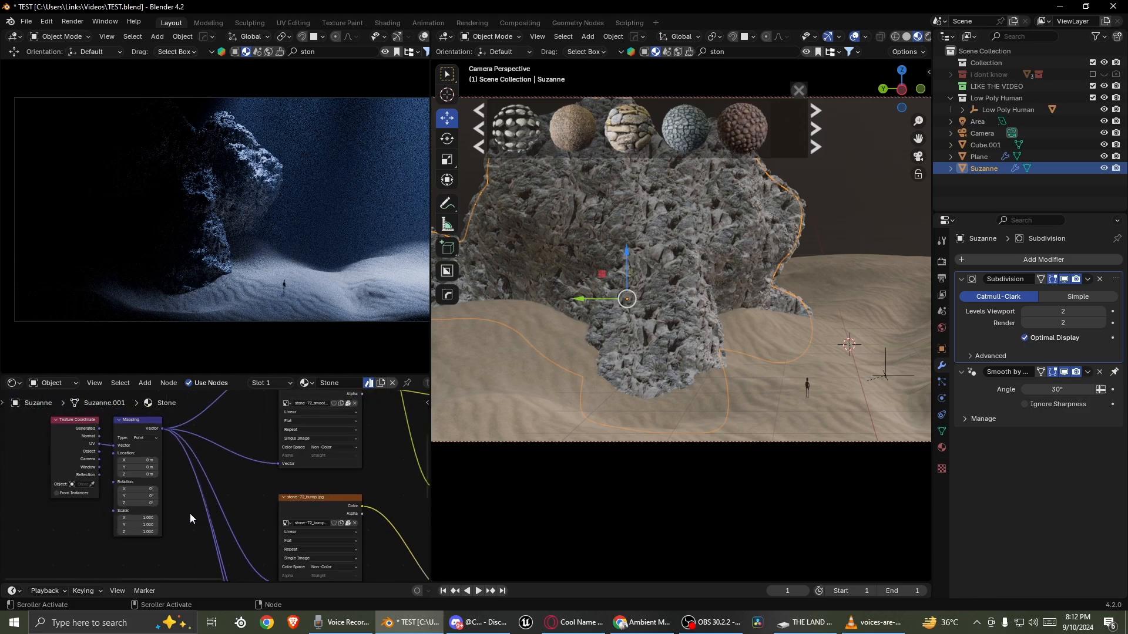
middle_drag(111, 527, 252, 512)
scroll(252, 512, up, 5)
drag(290, 517, 256, 518)
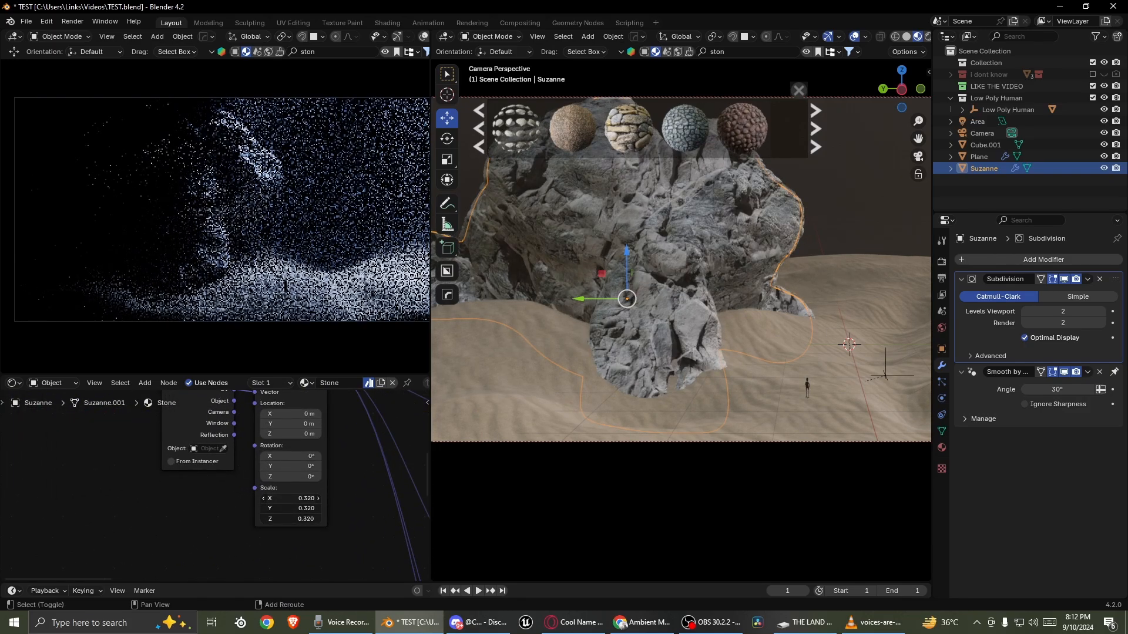
- Unwrap Suzanne's mesh with Smart UV Project using the default settings
scroll(702, 269, up, 7)
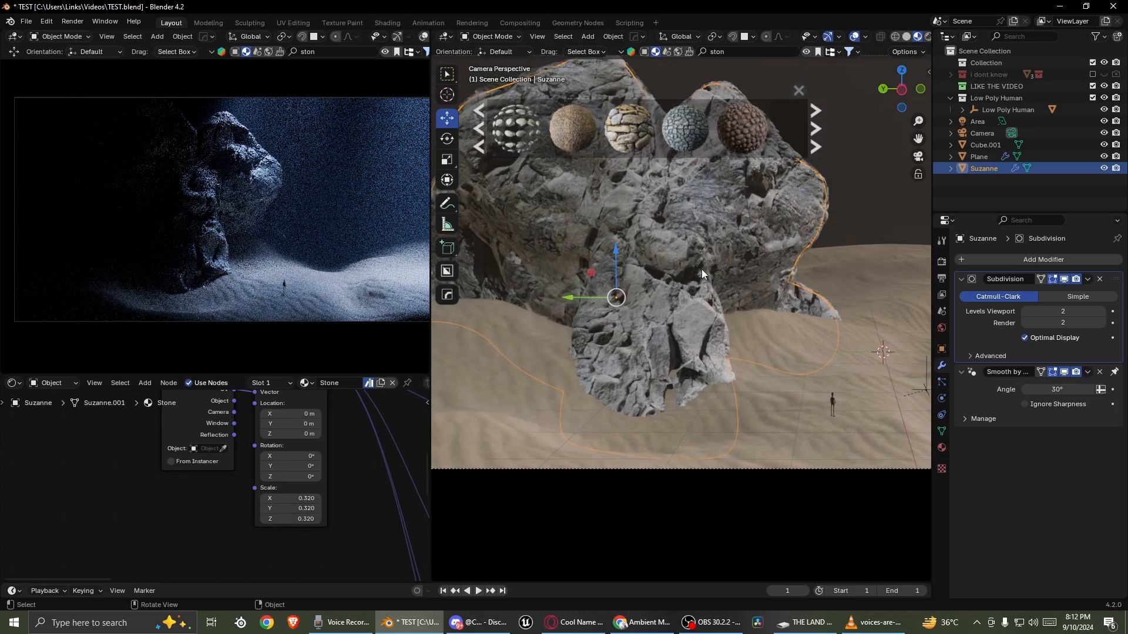
middle_drag(702, 269, 504, 320)
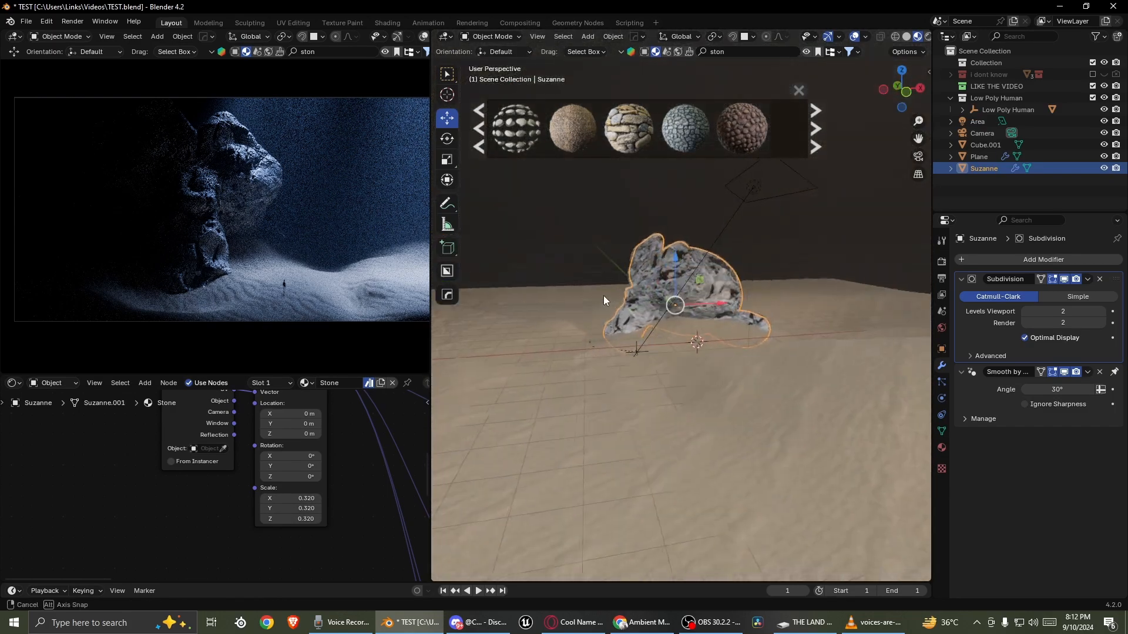
scroll(607, 315, up, 5)
scroll(678, 267, up, 4)
shift+middle_drag(775, 279, 699, 358)
scroll(657, 313, down, 5)
key(Tab)
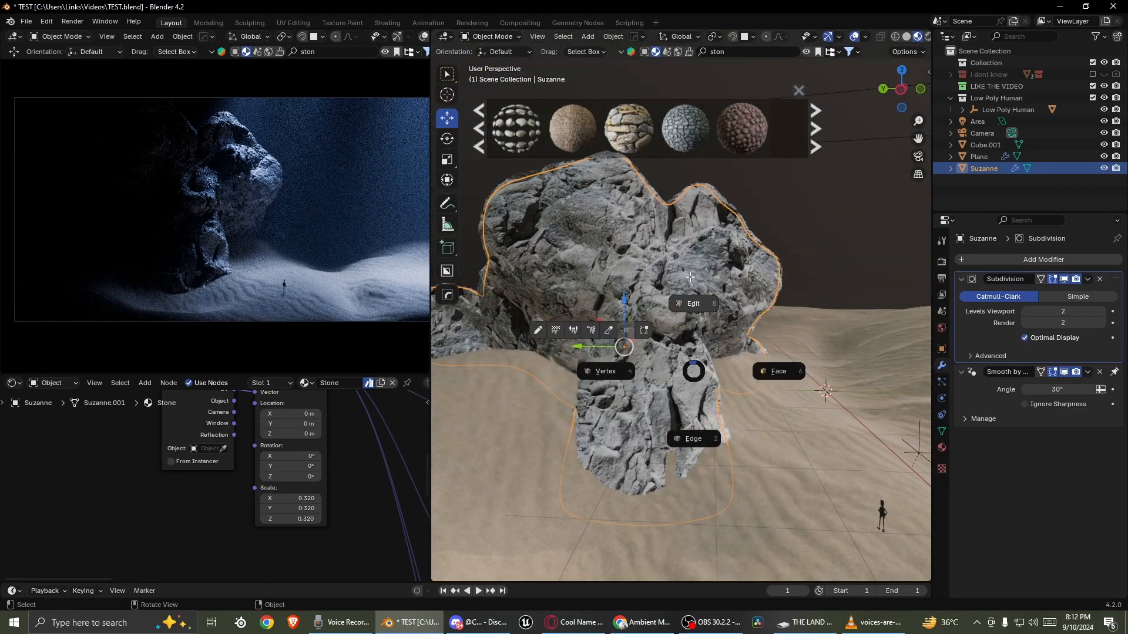
click(692, 317)
key(u)
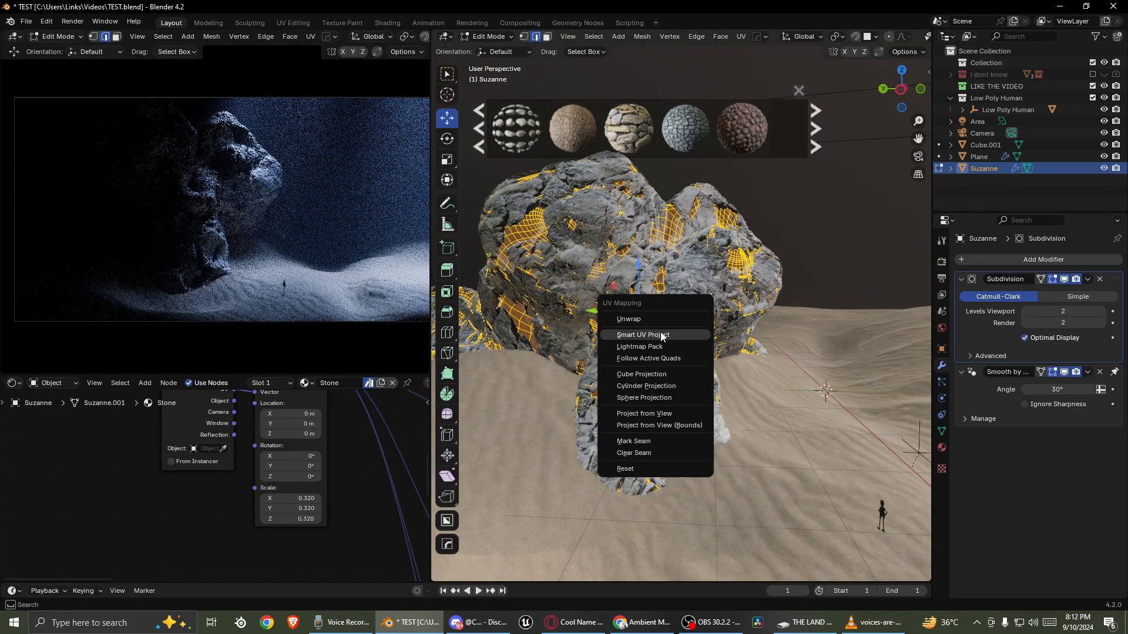
click(642, 334)
click(646, 445)
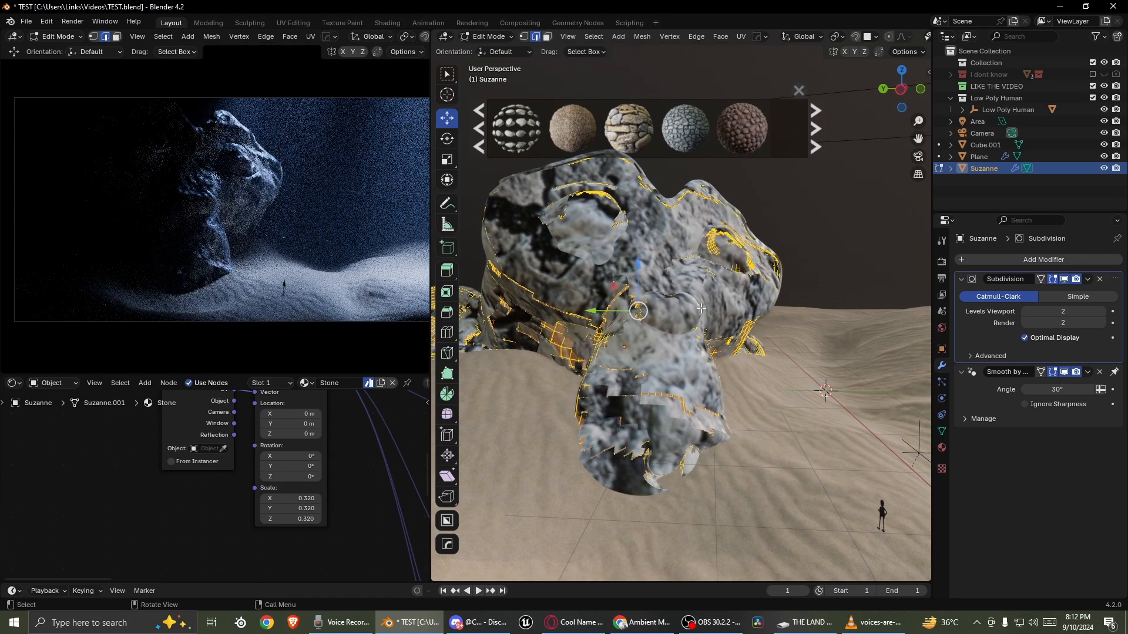
- Reproject Suzanne's UVs with Project from View
key(u)
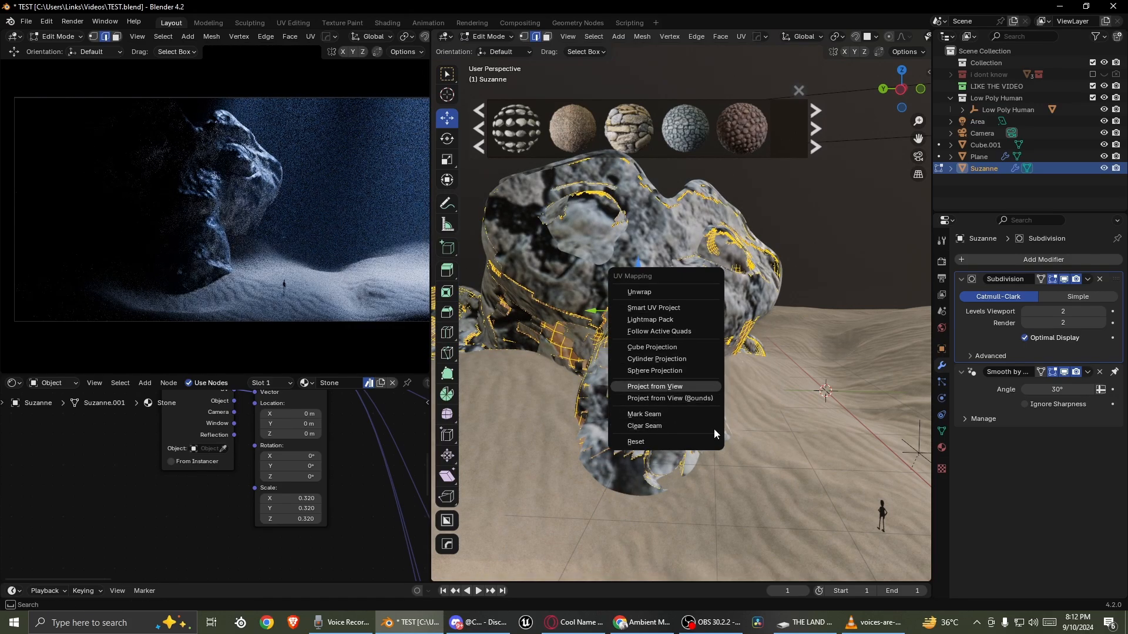
click(701, 387)
right_click(667, 319)
- Apply a Cube Projection to Suzanne's UVs and return to Object Mode
key(u)
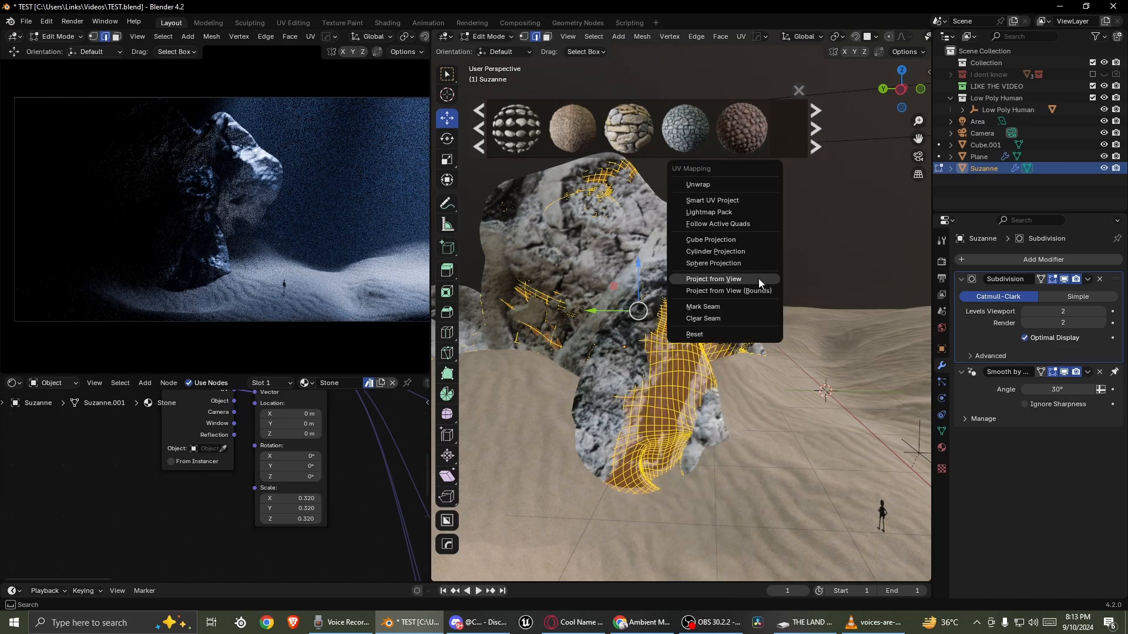
click(700, 240)
key(Tab)
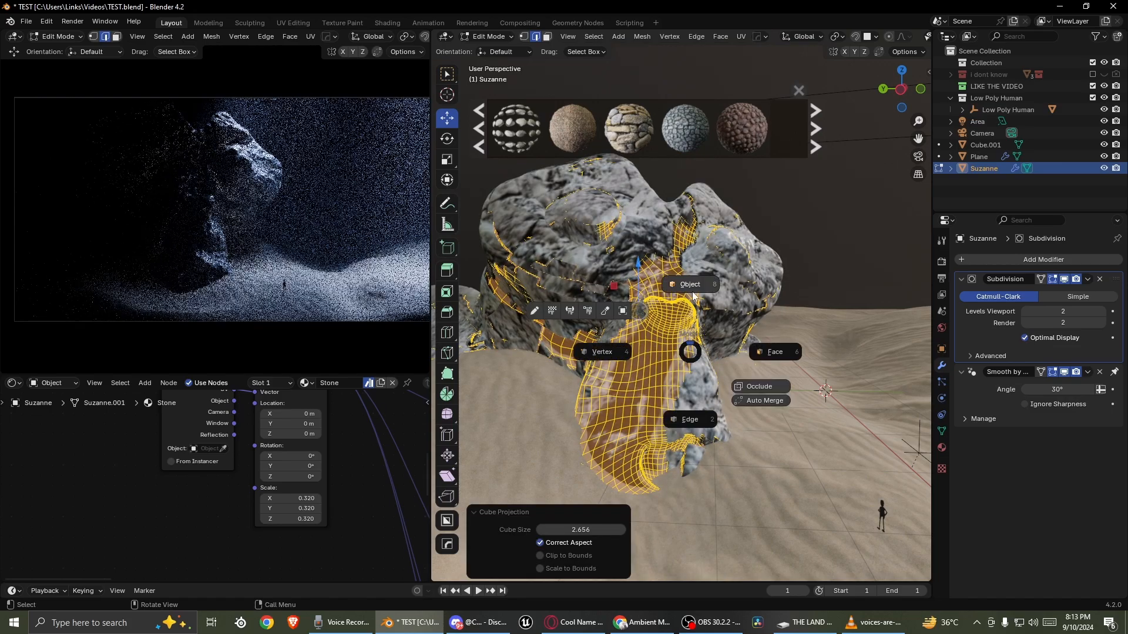
click(699, 284)
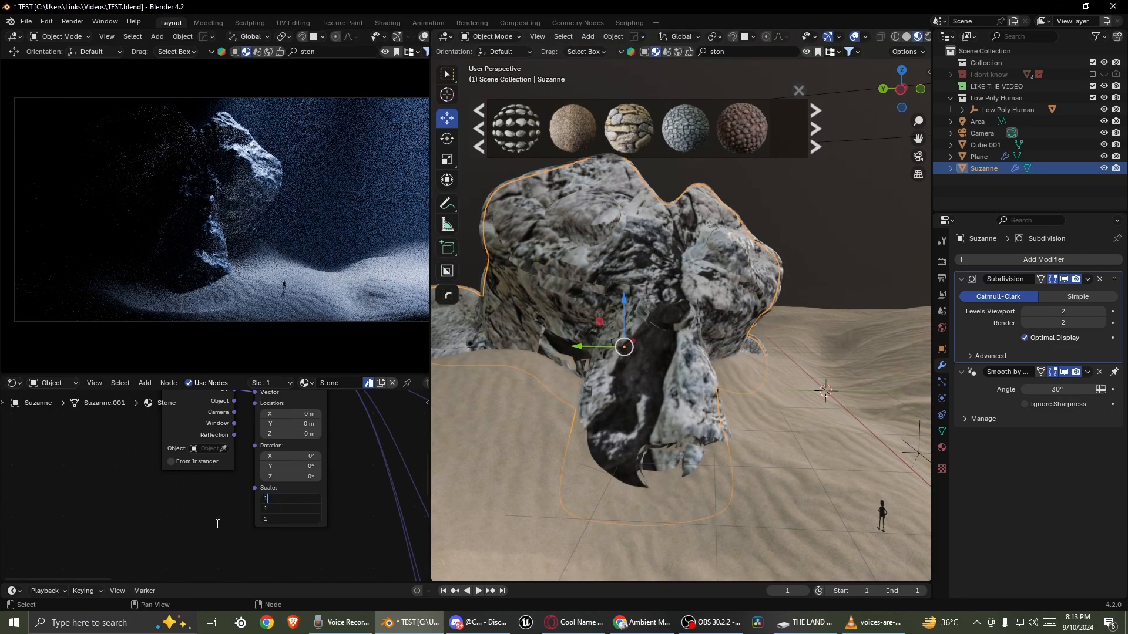
- Set the Stone material's Mapping scale to 1 on all axes and return to the camera view
text(1)
key(Return)
mouse_move(300, 490)
mouse_down()
mouse_move(299, 535)
mouse_move(307, 499)
mouse_up()
click(919, 157)
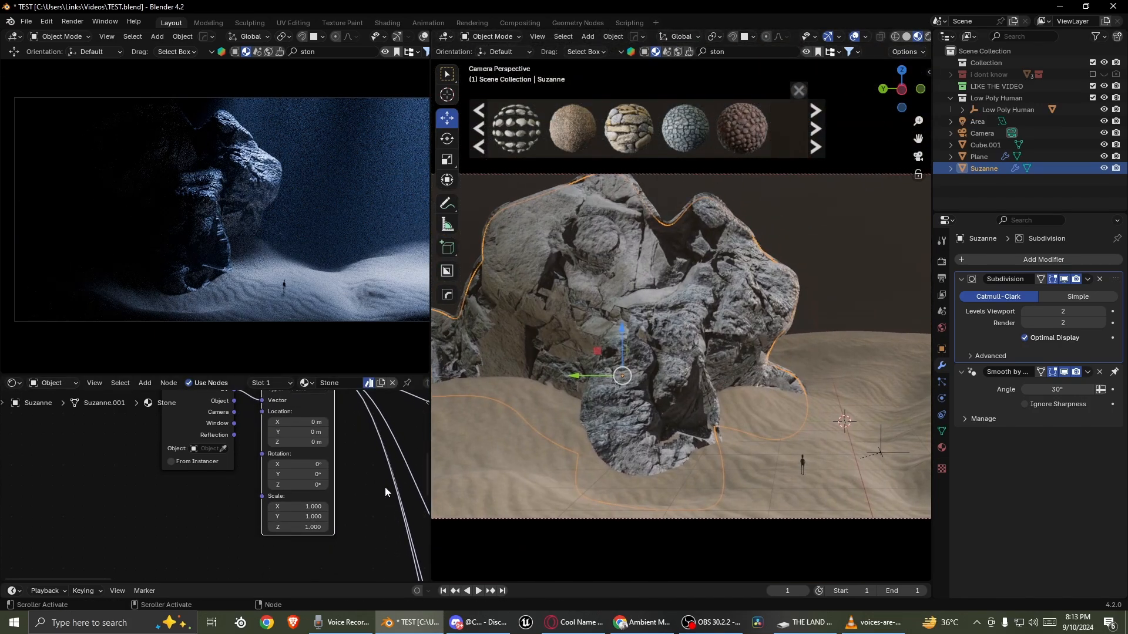
mouse_move(308, 508)
mouse_down()
mouse_move(307, 528)
mouse_move(357, 527)
mouse_move(308, 508)
mouse_up()
right_click(308, 508)
- Select all of Suzanne's geometry, unwrap it with the Angle Based method, and return to Object Mode
scroll(588, 320, up, 4)
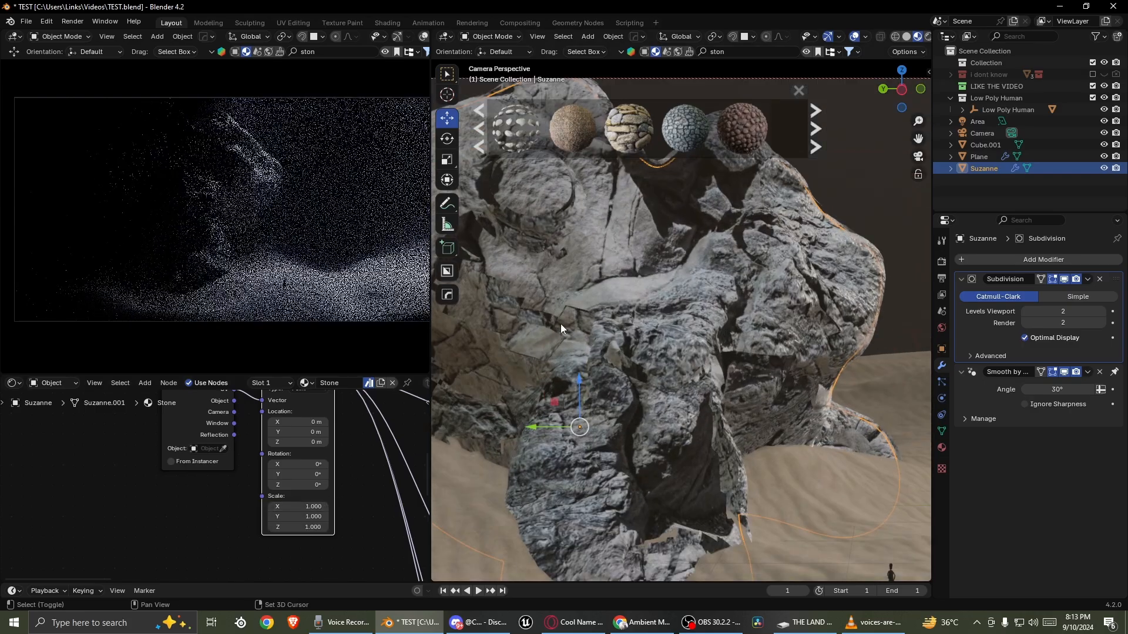
shift+middle_drag(560, 323, 774, 374)
scroll(773, 375, up, 4)
key(Tab)
key(a)
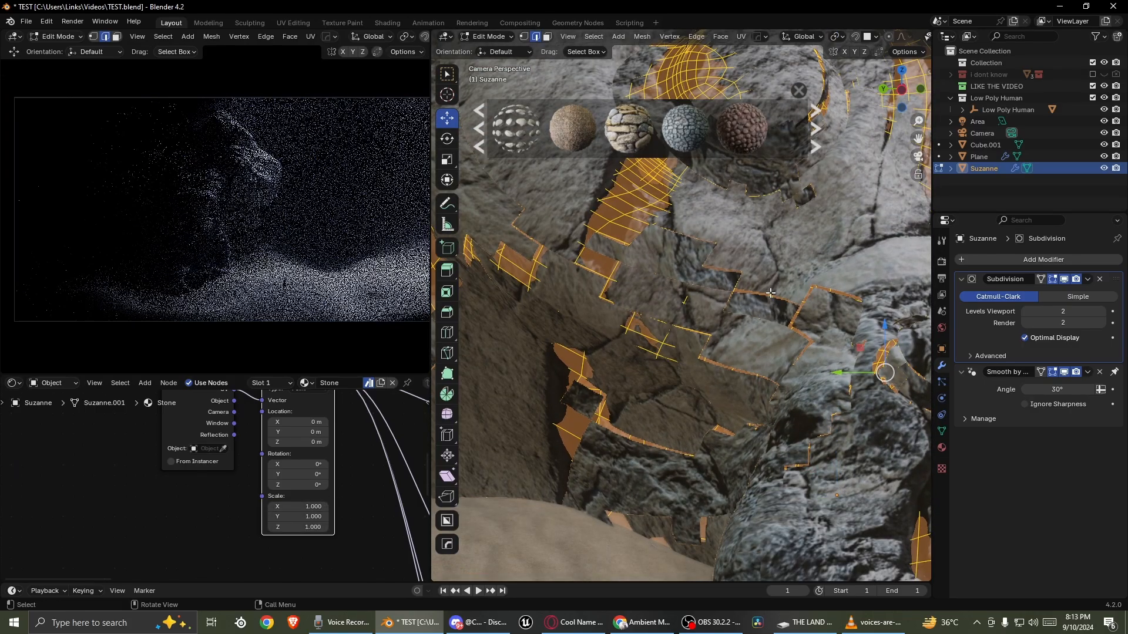
key(u)
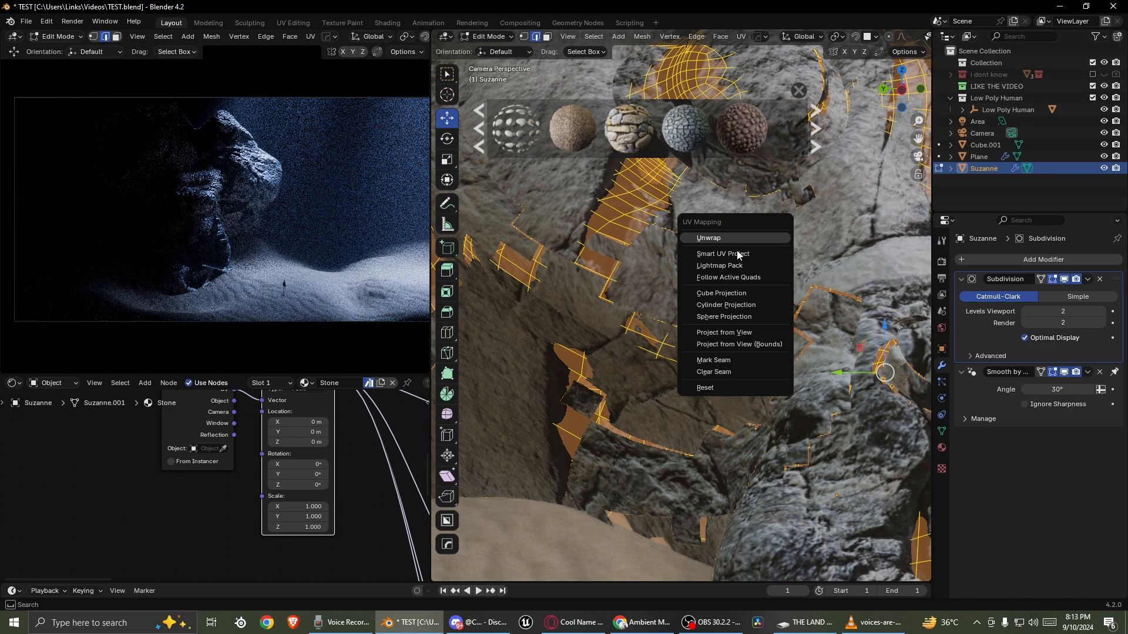
click(767, 239)
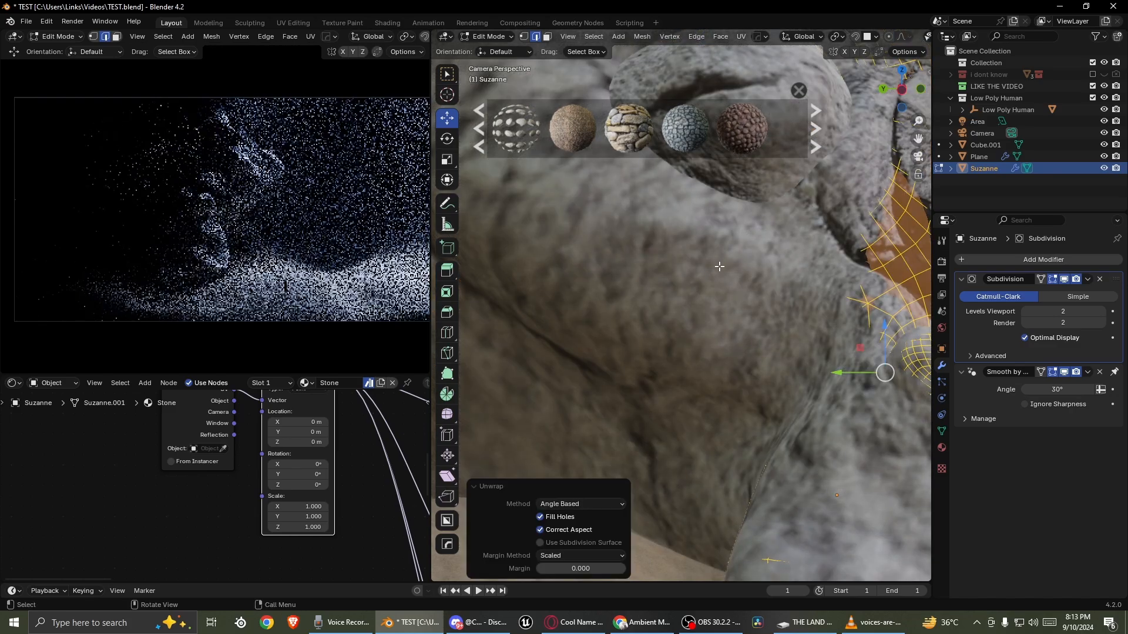
scroll(721, 289, down, 5)
key(Tab)
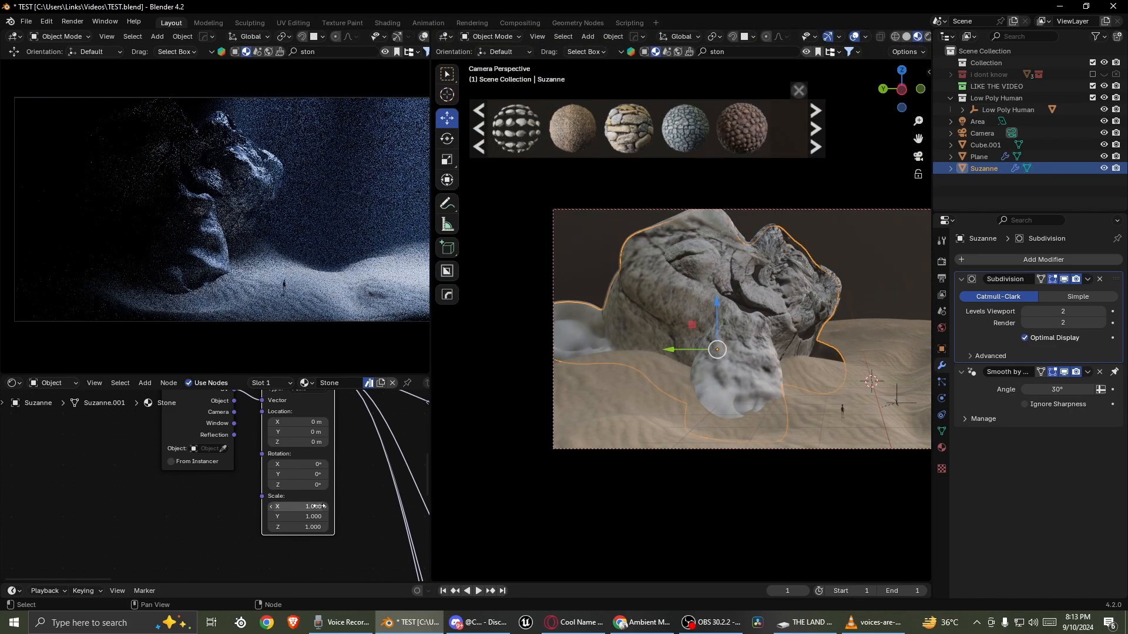
- Set the Stone material's Mapping scale to 5.870 on all axes
shift+drag(298, 506, 364, 527)
shift+drag(298, 507, 319, 506)
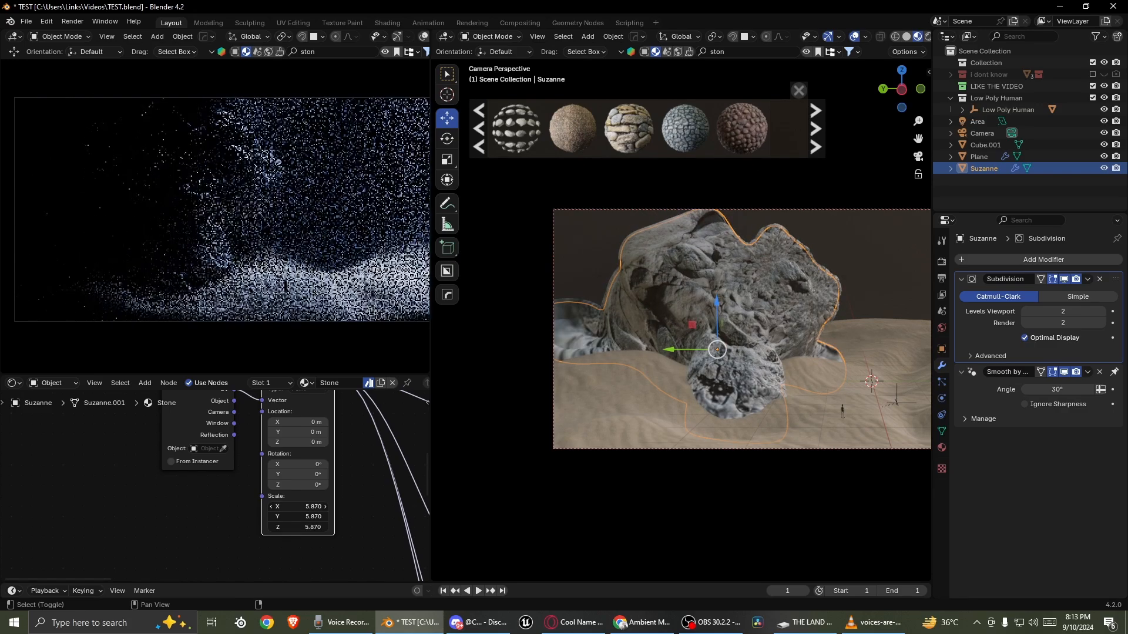
scroll(687, 308, up, 3)
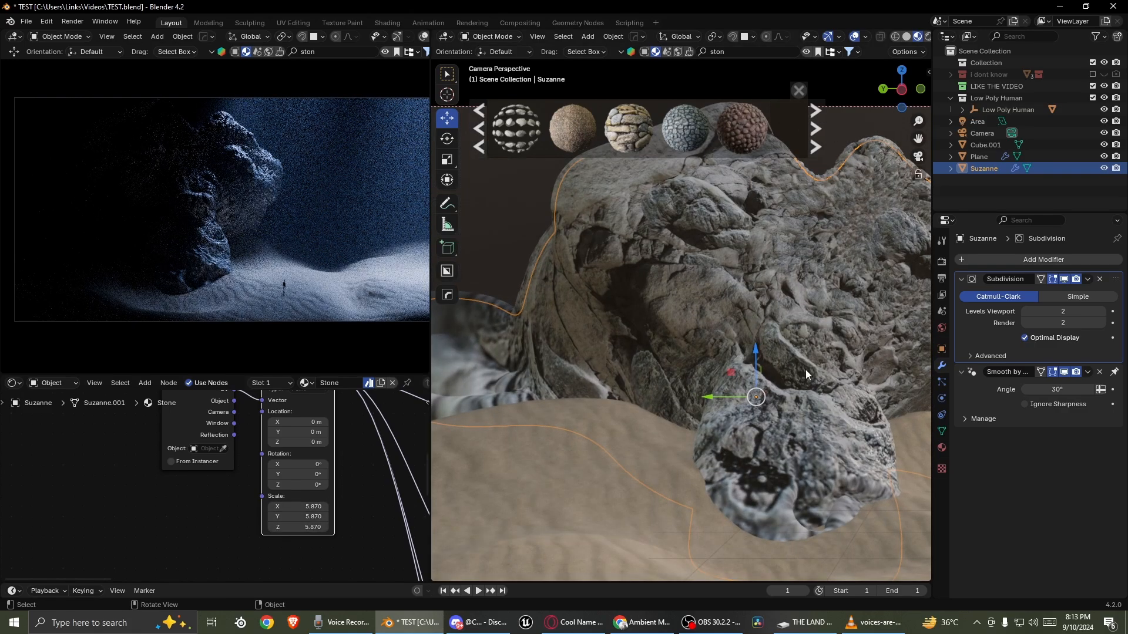
- Reproject Suzanne's UVs with Project from View (Bounds) from the camera view and return to Object Mode
shift+middle_drag(805, 370, 732, 344)
shift+middle_drag(689, 407, 763, 409)
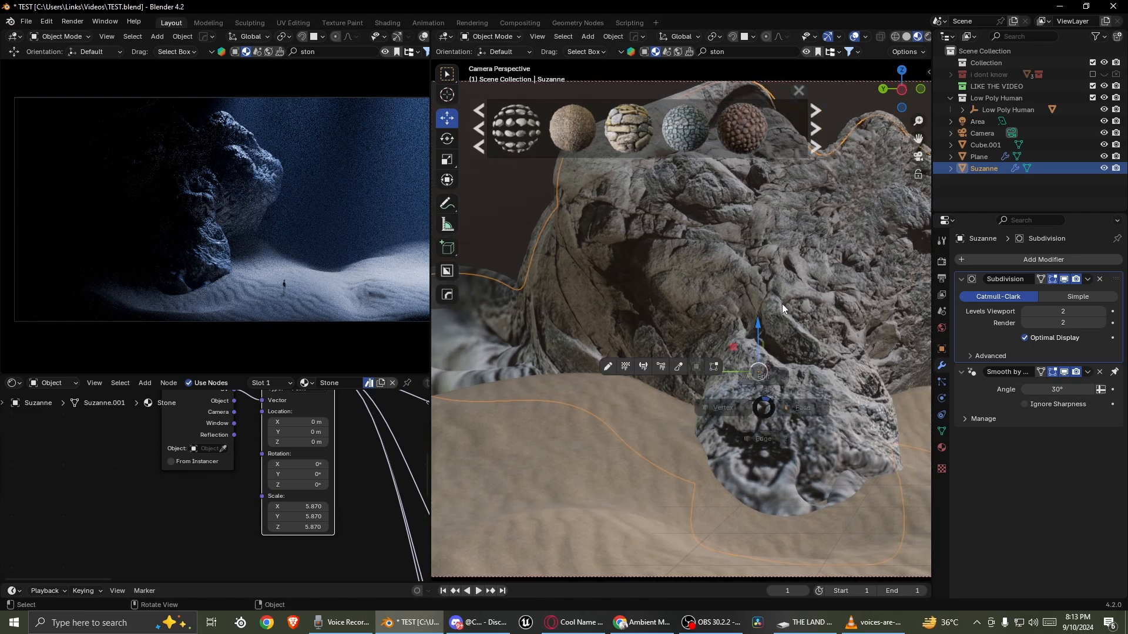
key(Tab)
key(u)
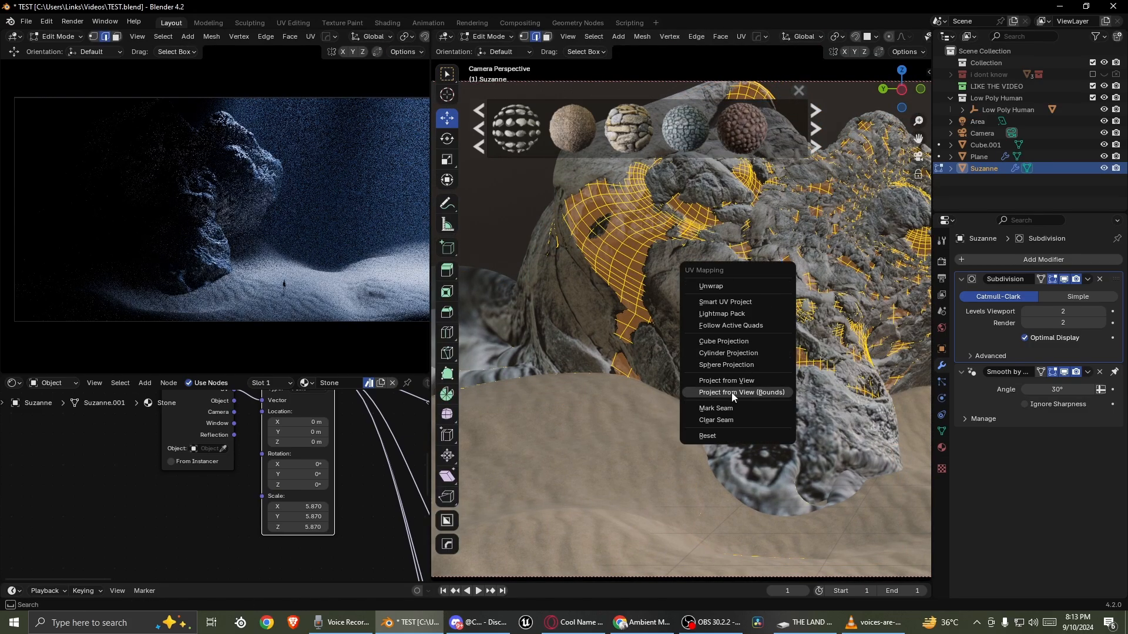
click(732, 392)
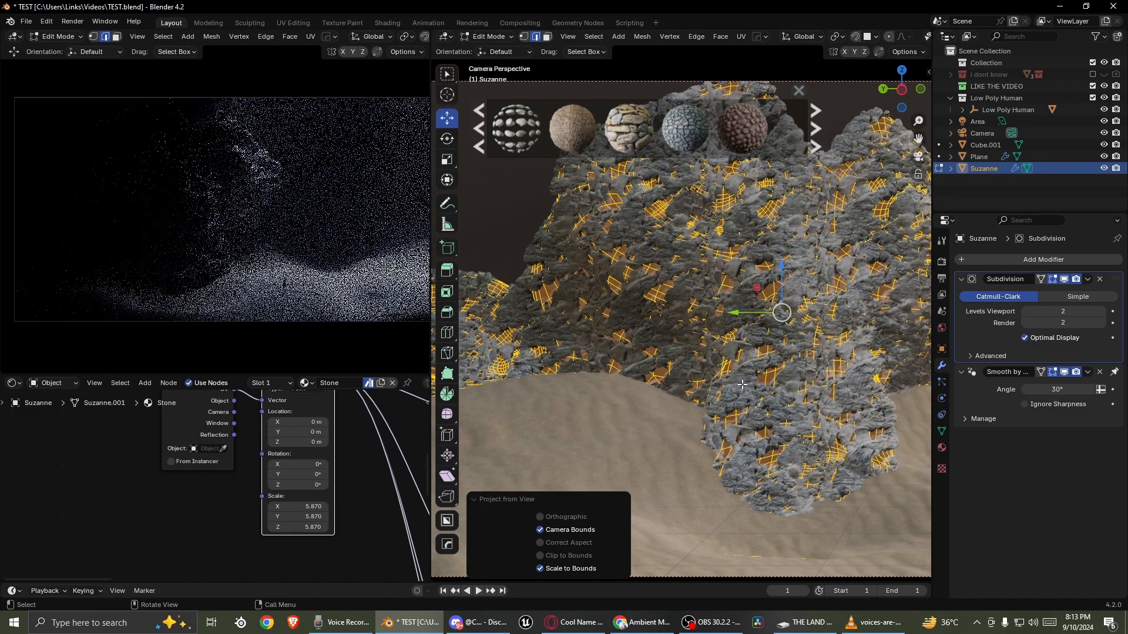
click(719, 375)
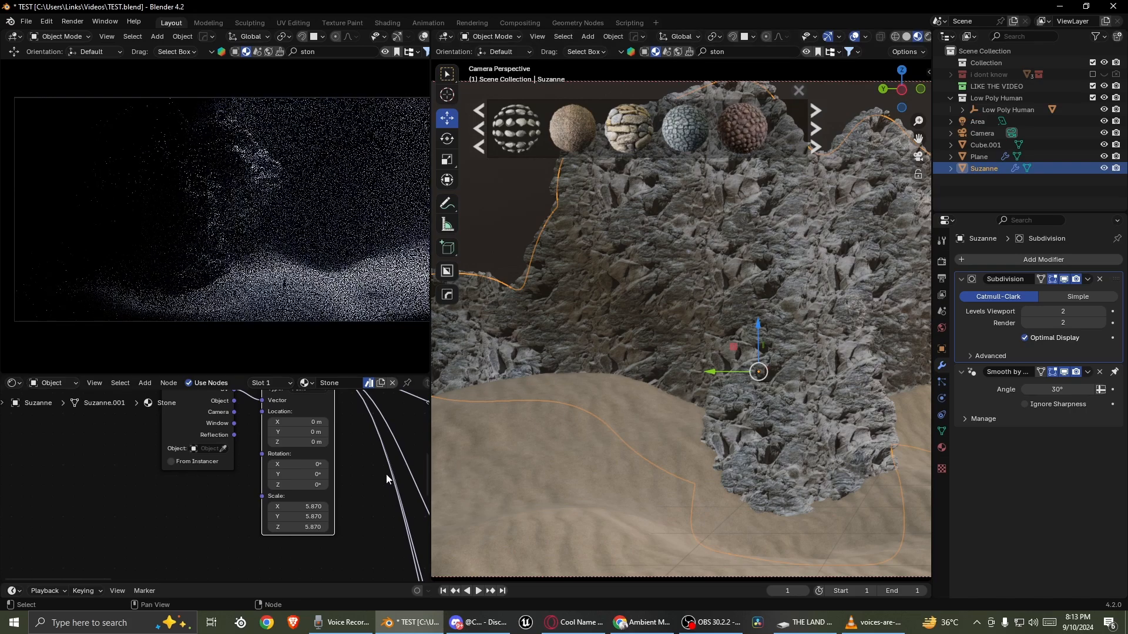
- Reset the Stone material's Mapping scale to 1, then raise it to about 2.27 on all axes
key(Return)
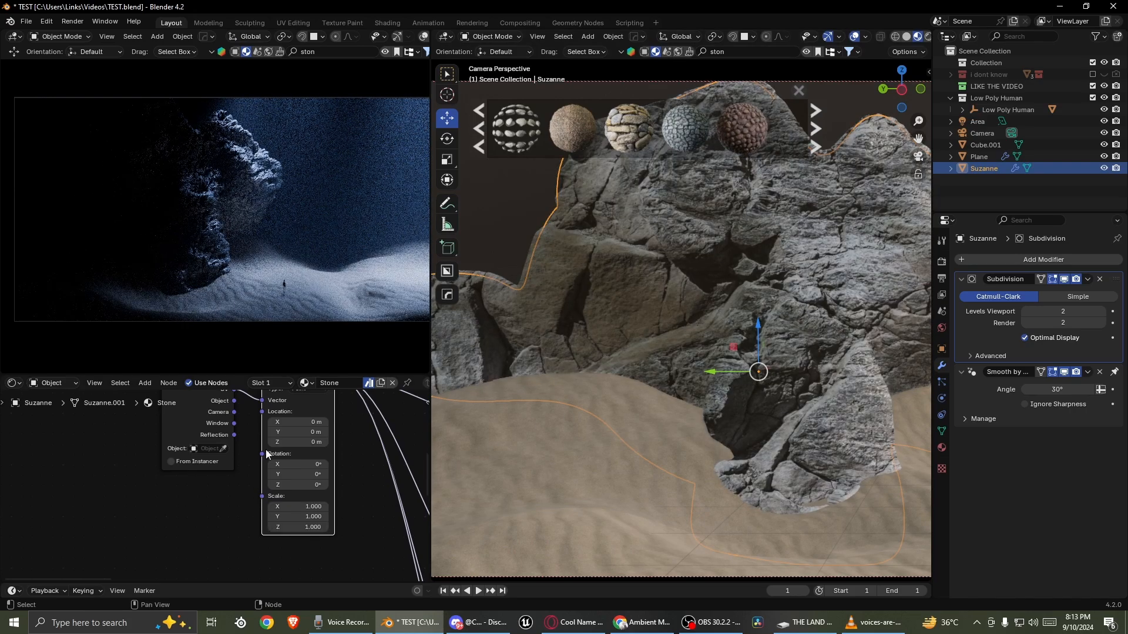
scroll(696, 385, down, 3)
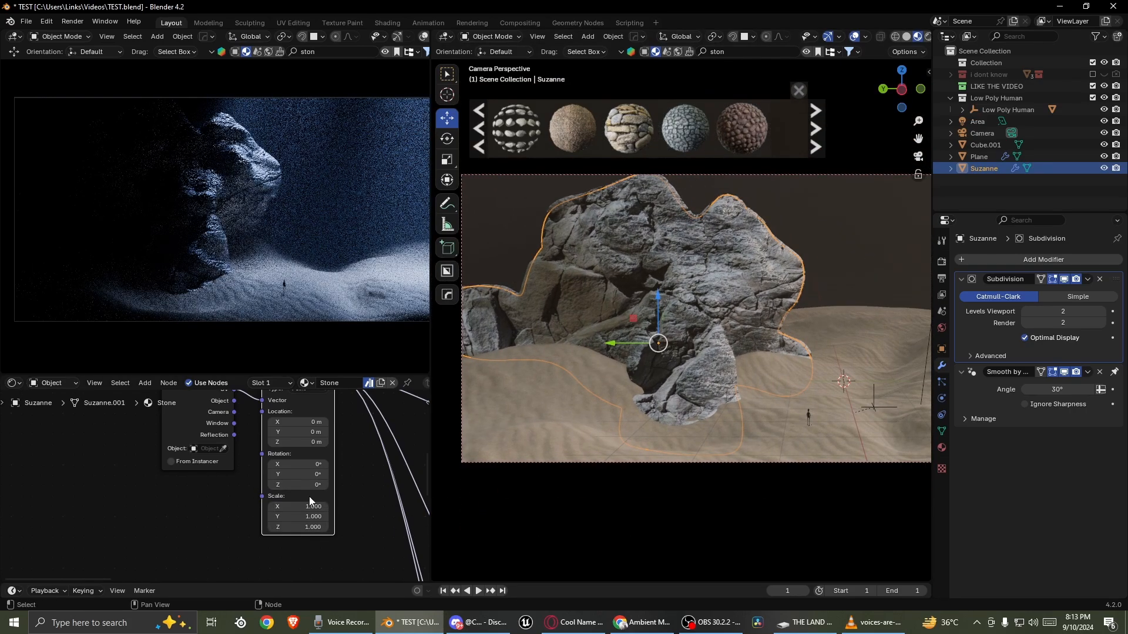
drag(297, 507, 382, 526)
- Set the saturation of the Stone material's Hue/Saturation/Value node to 0.390
scroll(382, 466, down, 3)
middle_drag(382, 466, 167, 531)
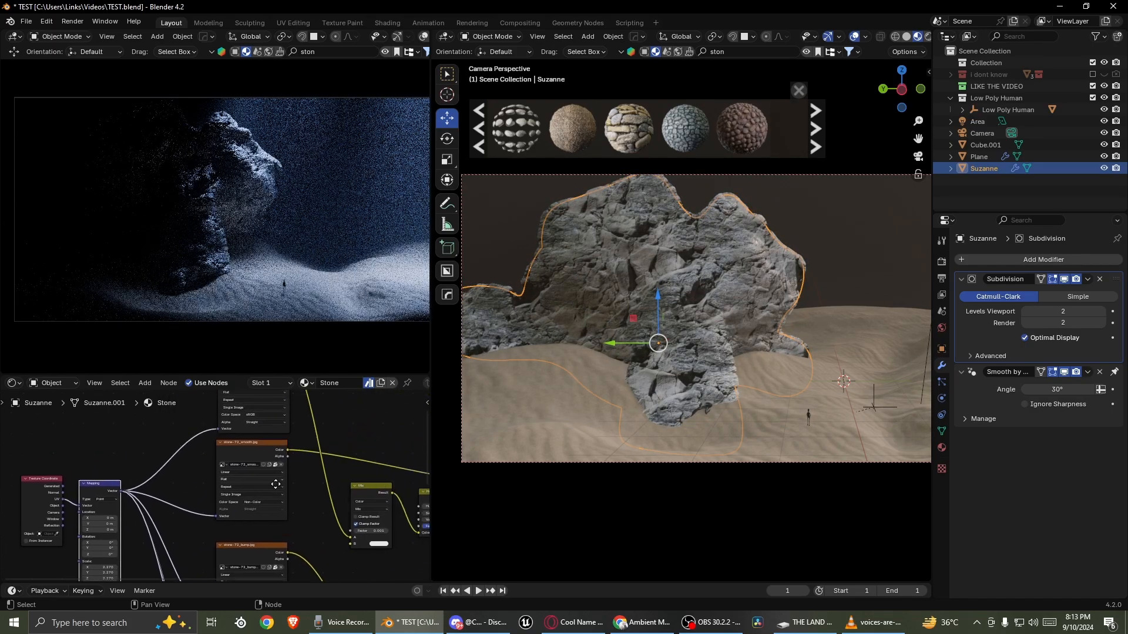
middle_drag(332, 477, 161, 517)
middle_drag(265, 484, 175, 428)
scroll(184, 475, up, 6)
middle_drag(217, 541, 297, 470)
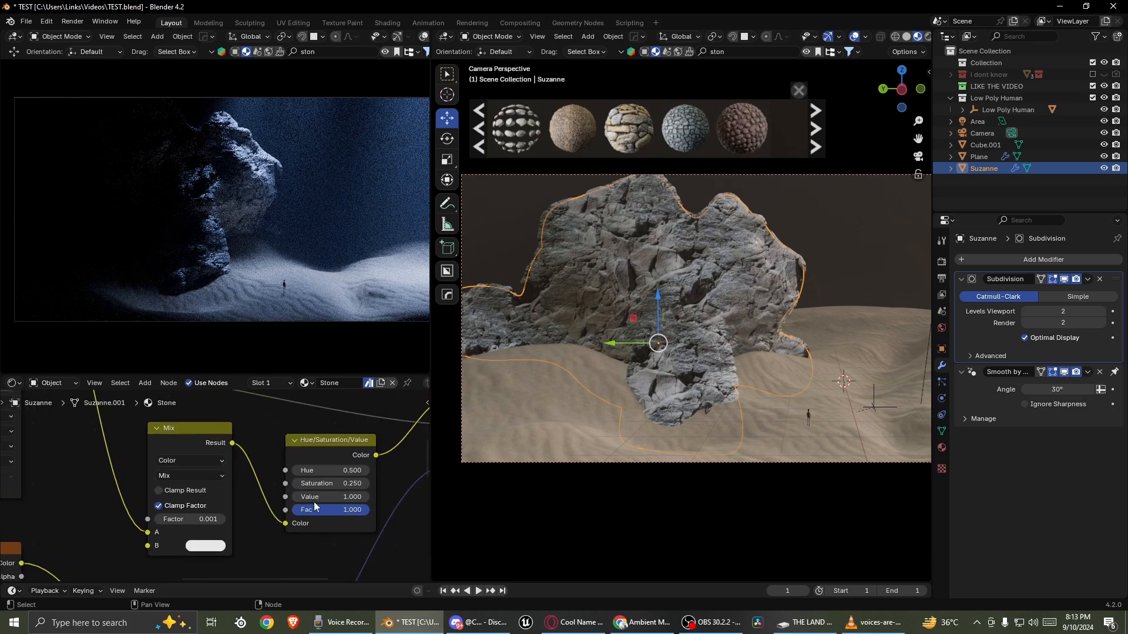
mouse_move(332, 483)
mouse_down()
mouse_move(370, 484)
mouse_move(337, 483)
mouse_move(353, 483)
mouse_up()
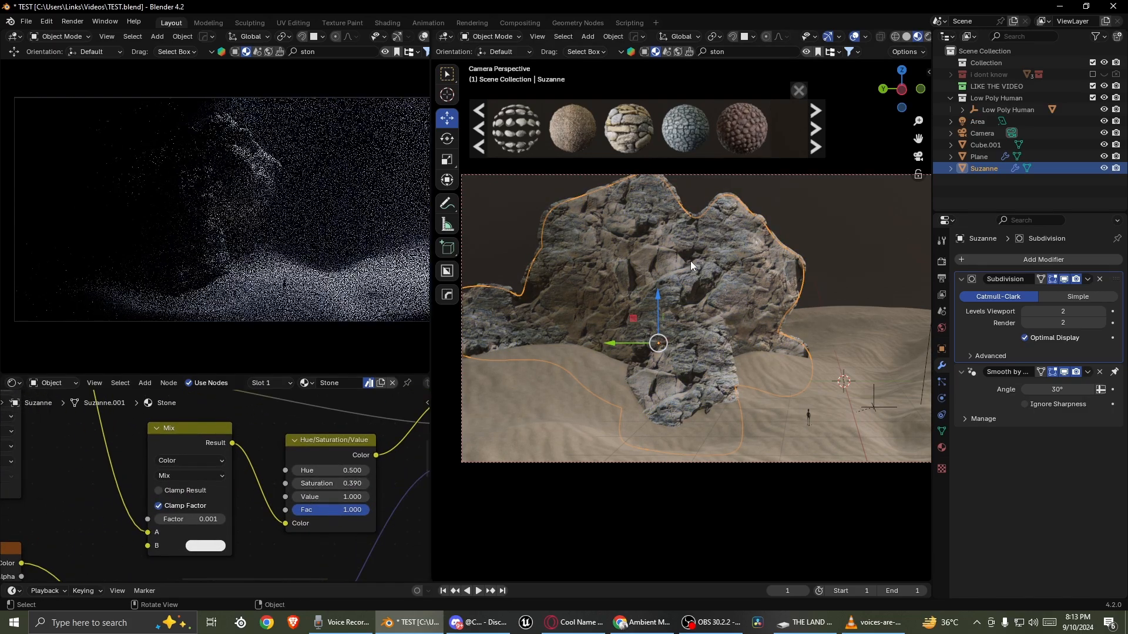
- Save the TEST.blend file and look at the textured Suzanne from another angle
key(ctrl+s)
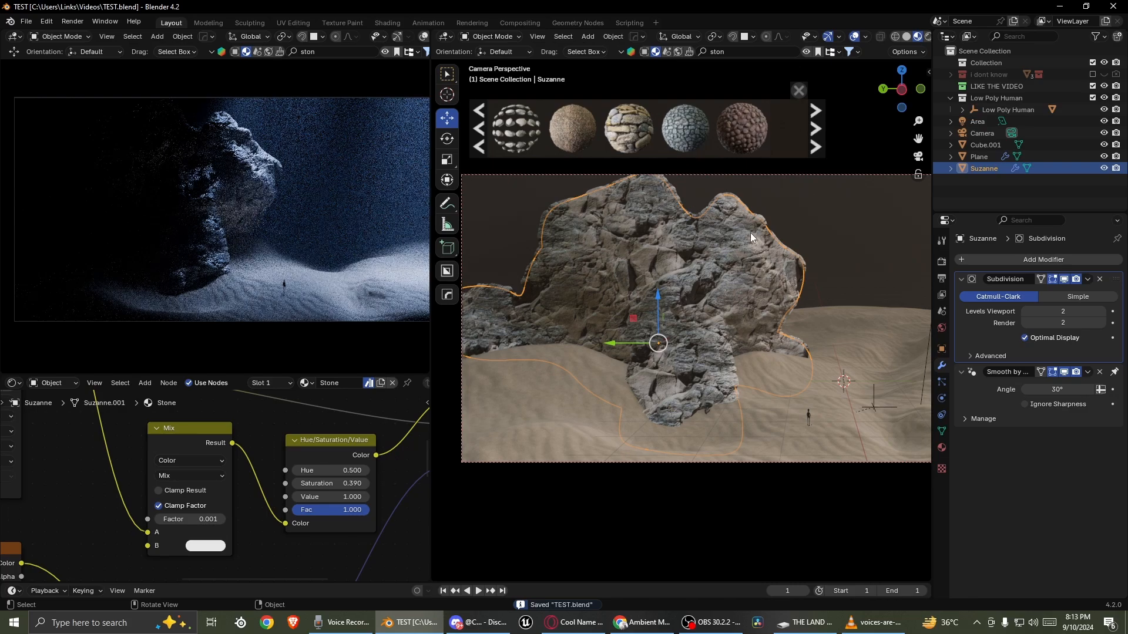
middle_drag(750, 236, 705, 306)
key(ctrl+s)
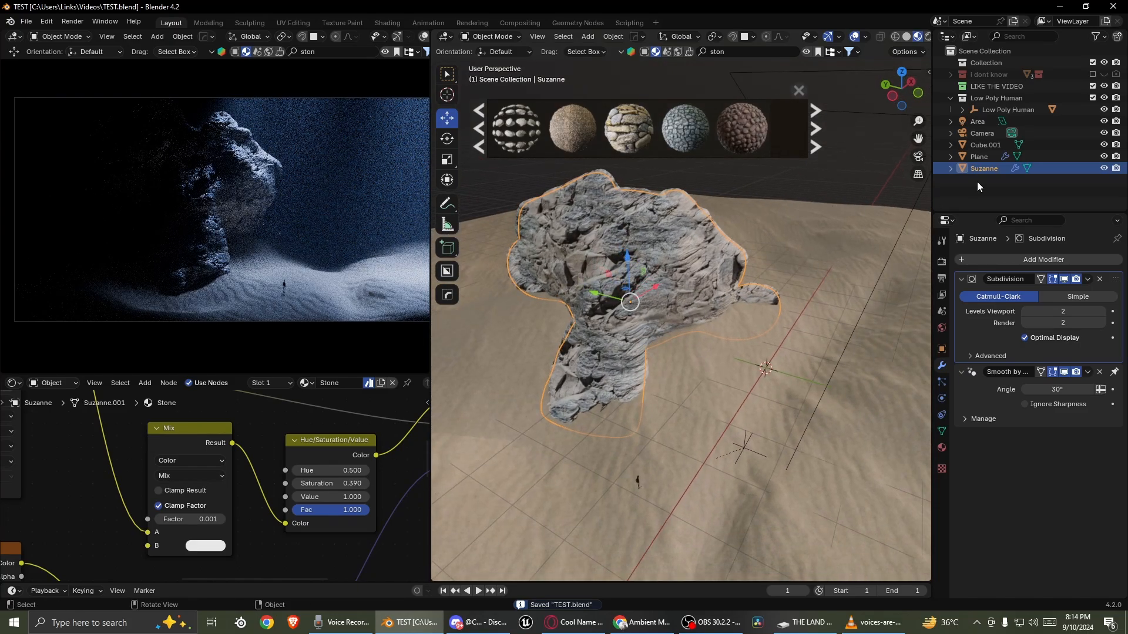
- Place a linked duplicate of Suzanne about -4.83 m in Y and -1 m in Z, rotated 130° around global Z
click(920, 156)
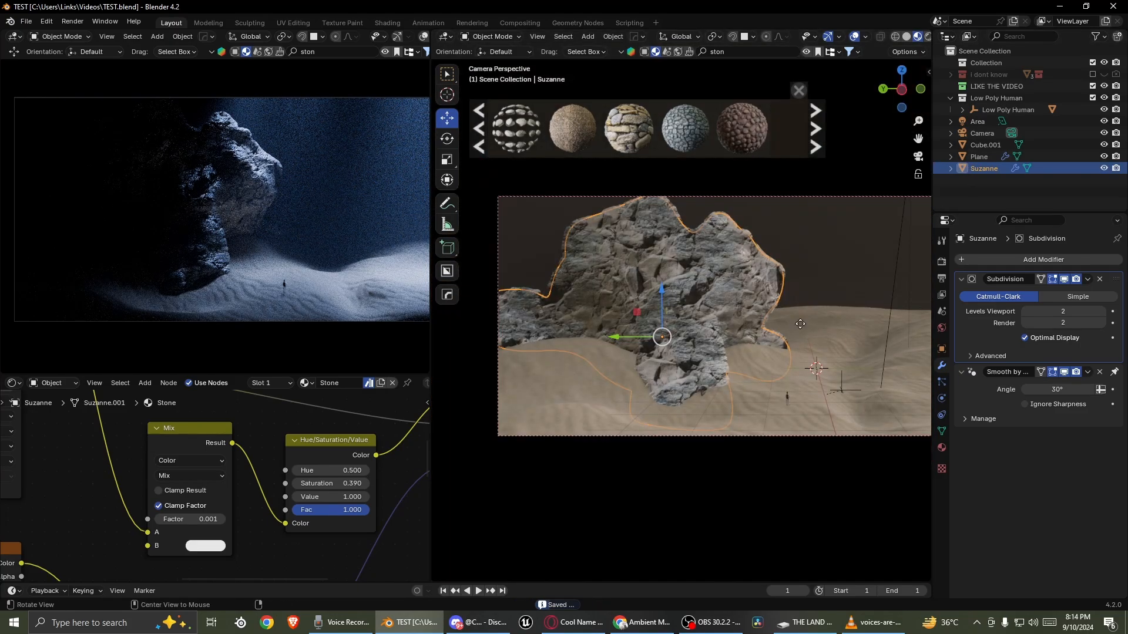
key(alt+d)
click(763, 317)
key(r)
key(z)
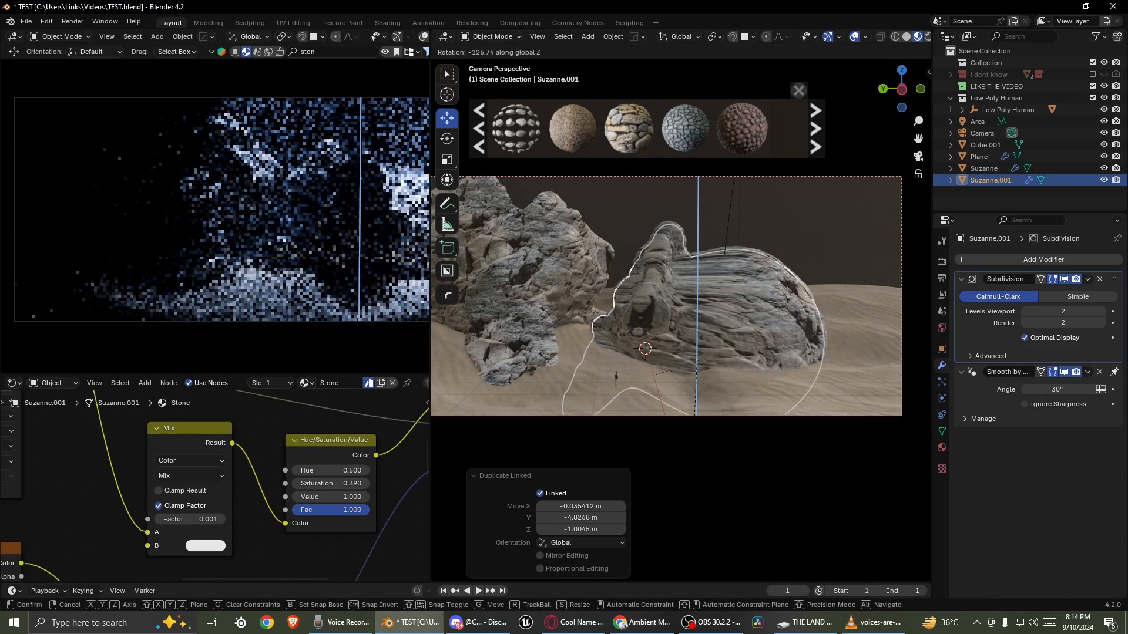
click(551, 313)
- Scale the duplicated Suzanne to about 0.519 and trackball-rotate it by about -12.6° and -100°
key(s)
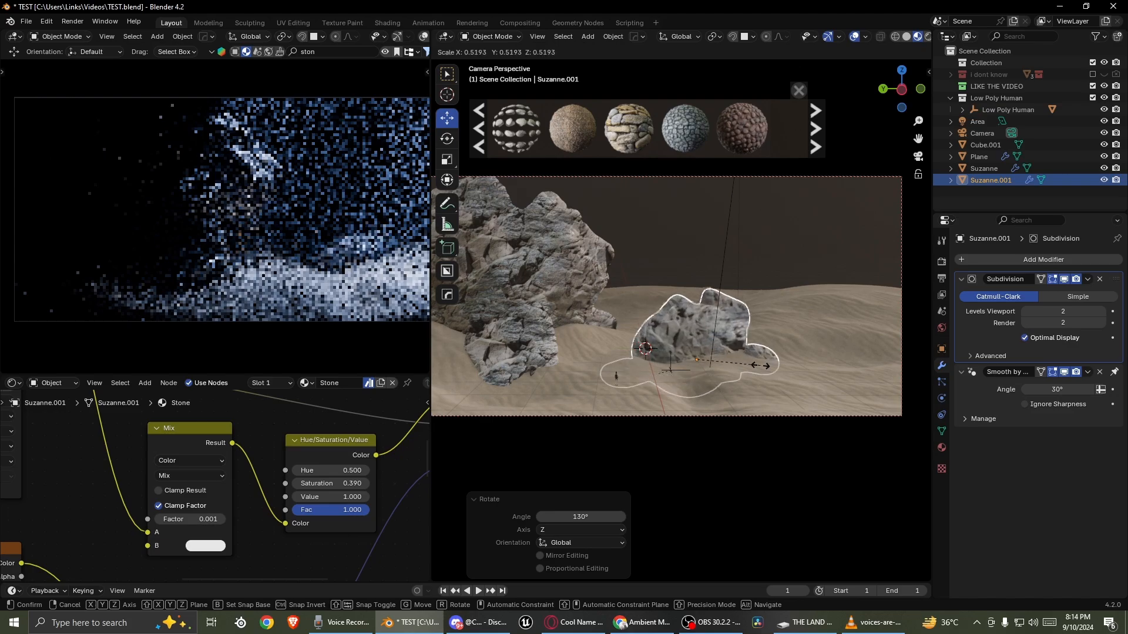
click(757, 361)
middle_drag(757, 361, 790, 301)
key(r)
key(r)
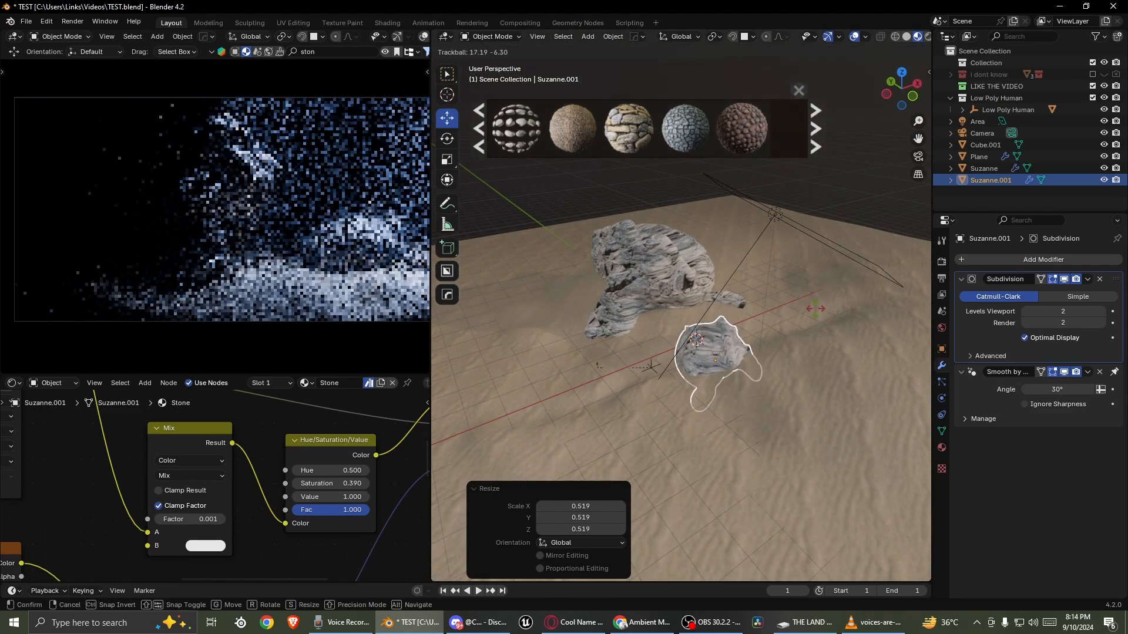
click(720, 278)
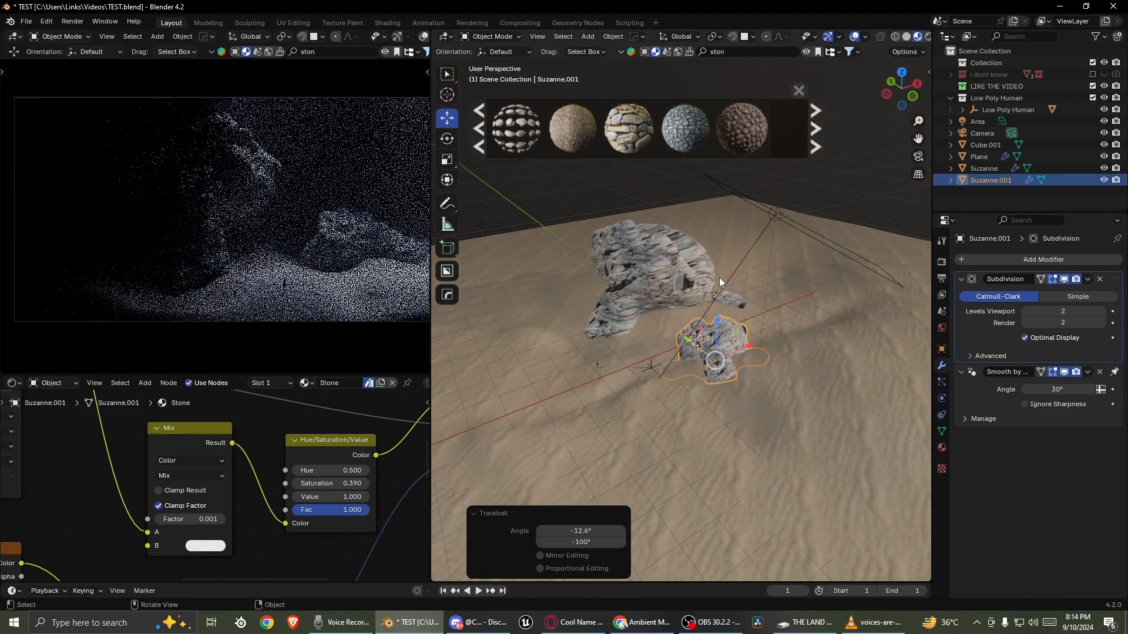
- Trackball-rotate the smaller Suzanne rock by 14.9° and -53.3° and move it to the right edge of the camera frame
click(918, 156)
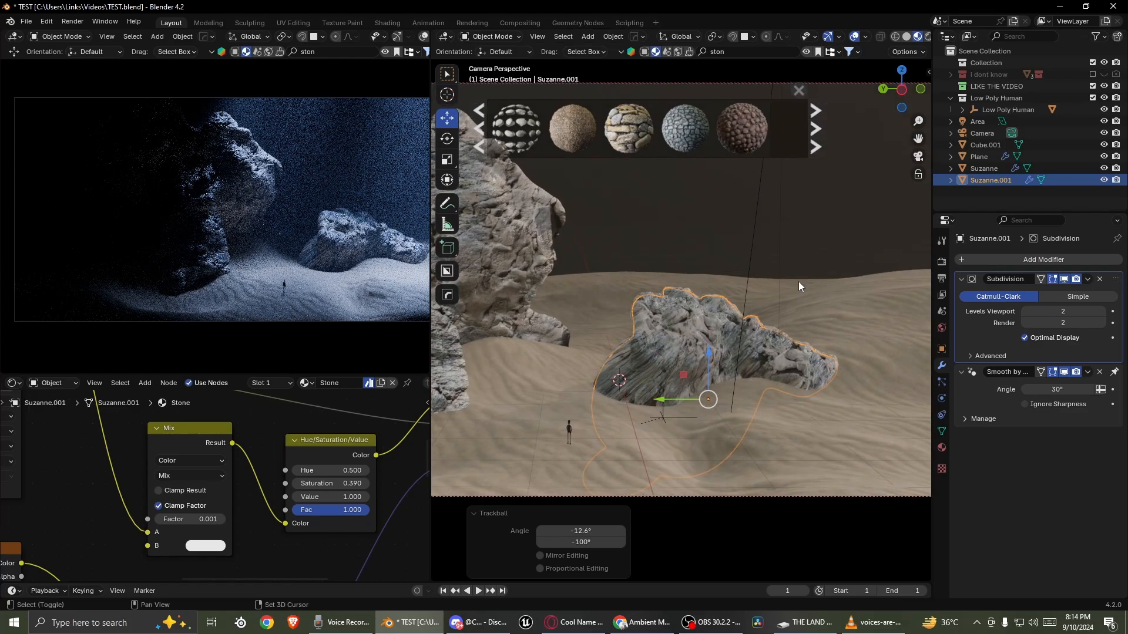
key(r)
key(r)
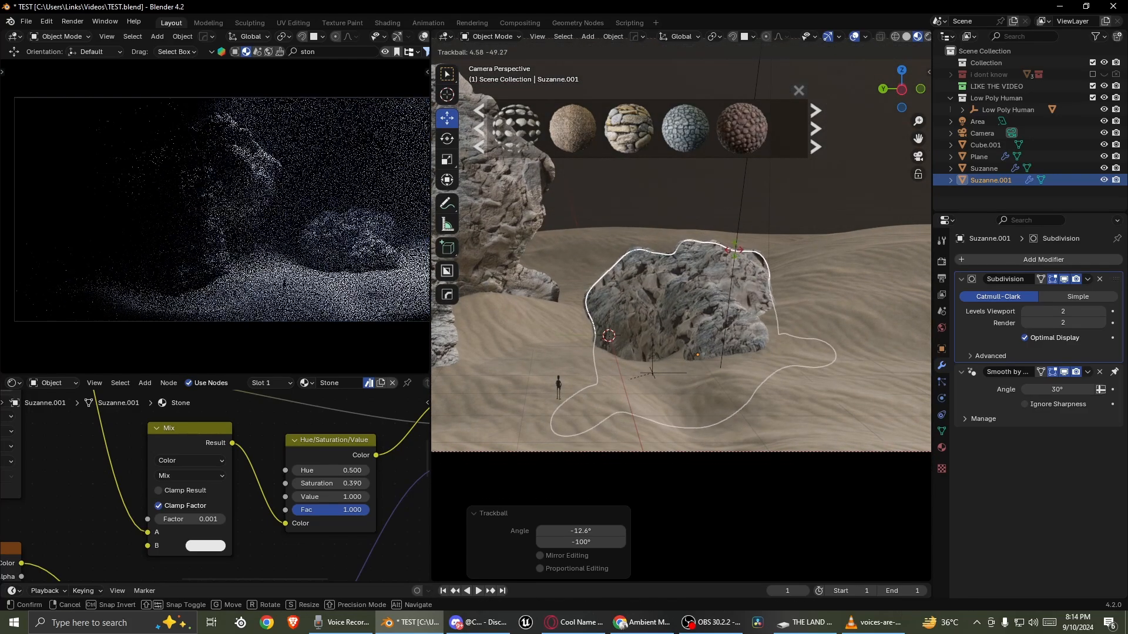
click(753, 291)
key(g)
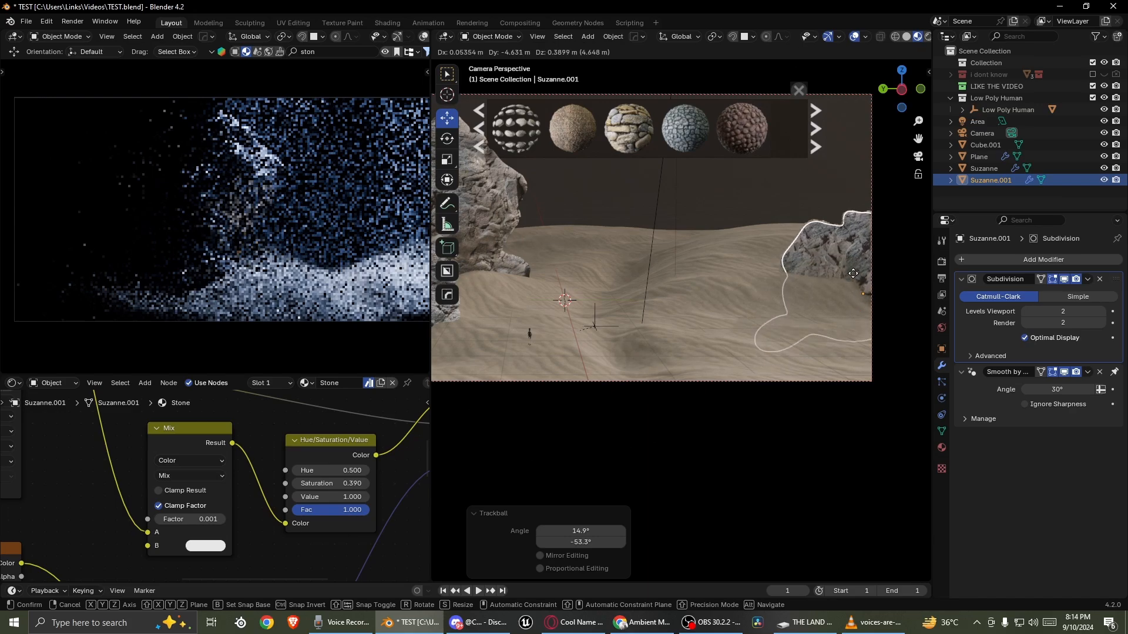
click(859, 278)
click(753, 325)
click(773, 293)
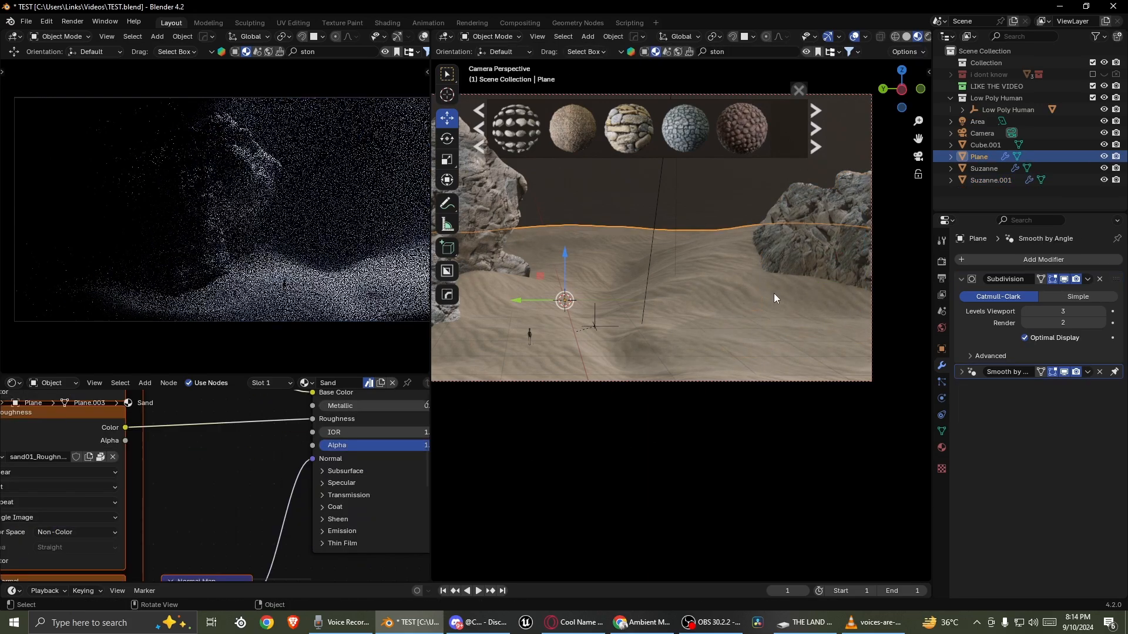
middle_drag(774, 294, 742, 308)
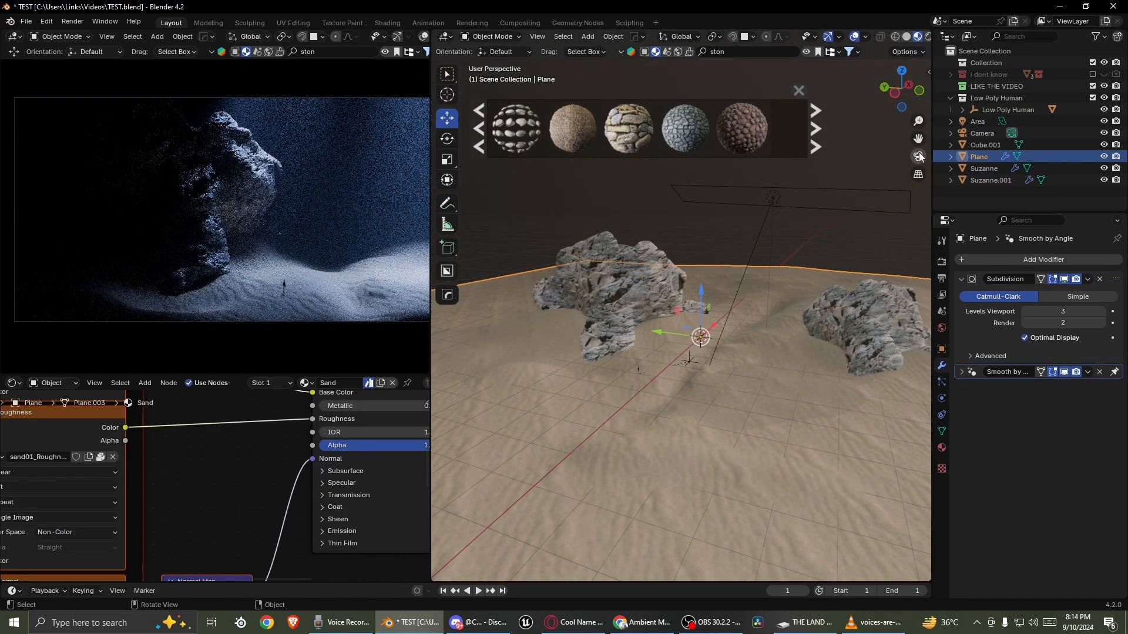
key(KP_0)
- Create a linked duplicate of the smaller Suzanne rock and move it about 5.19 m along global Y
click(801, 278)
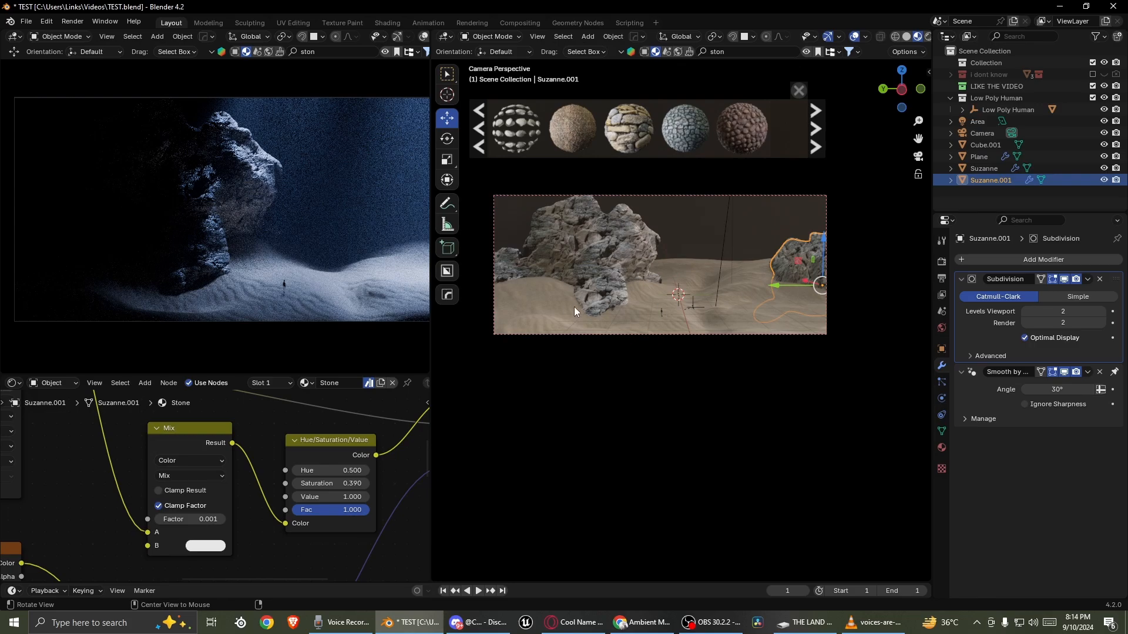
key(alt+d)
right_click(735, 237)
middle_drag(735, 238, 711, 295)
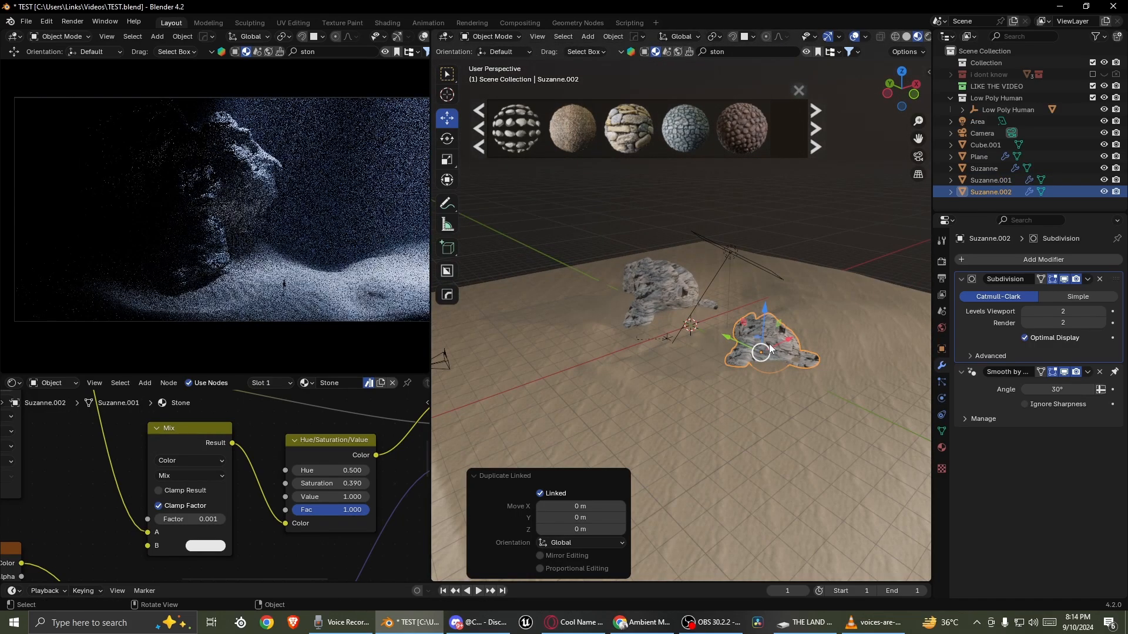
drag(784, 341, 560, 345)
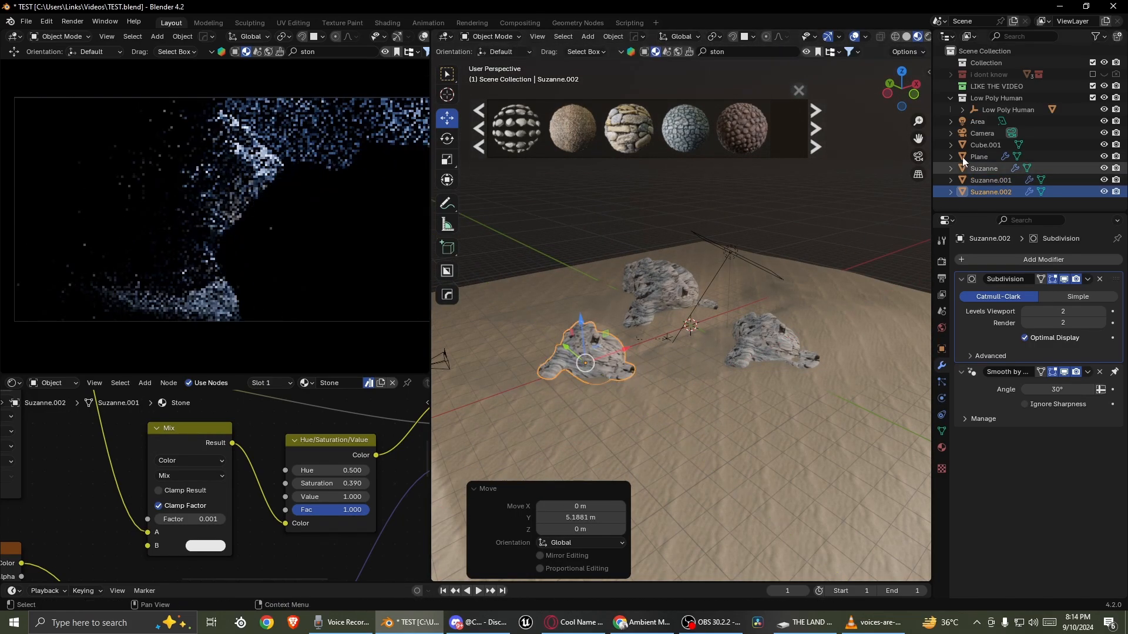
- Shift the new rock further along Y, lower it about 1.45 m, and move it about 4.47 m along X beside the large rock
click(919, 157)
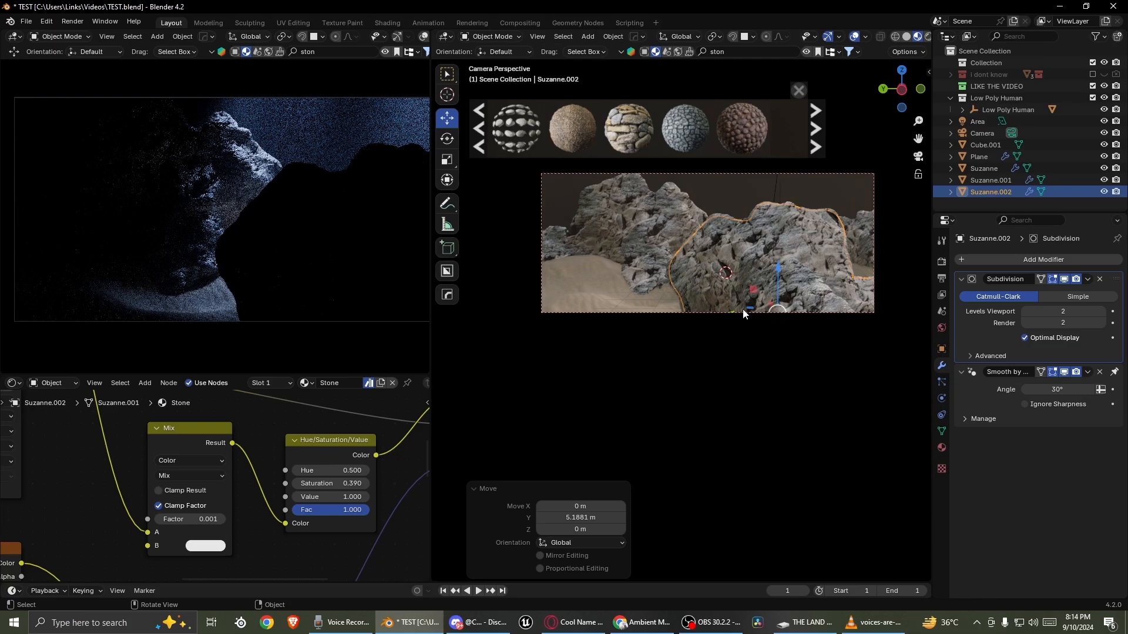
drag(742, 313, 538, 323)
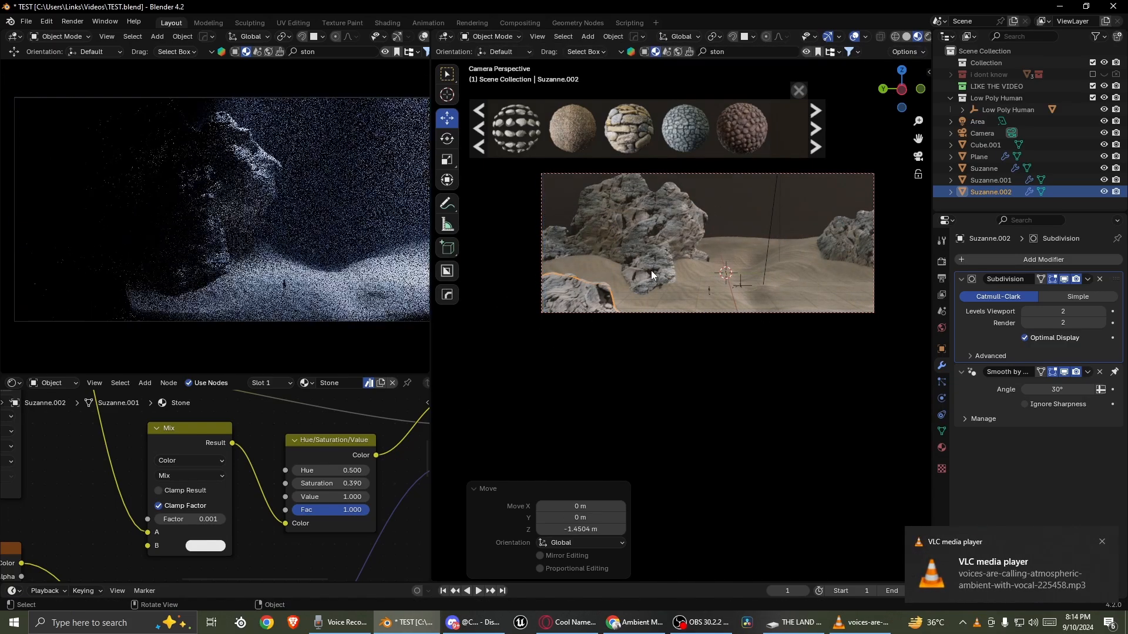
key(KP_0)
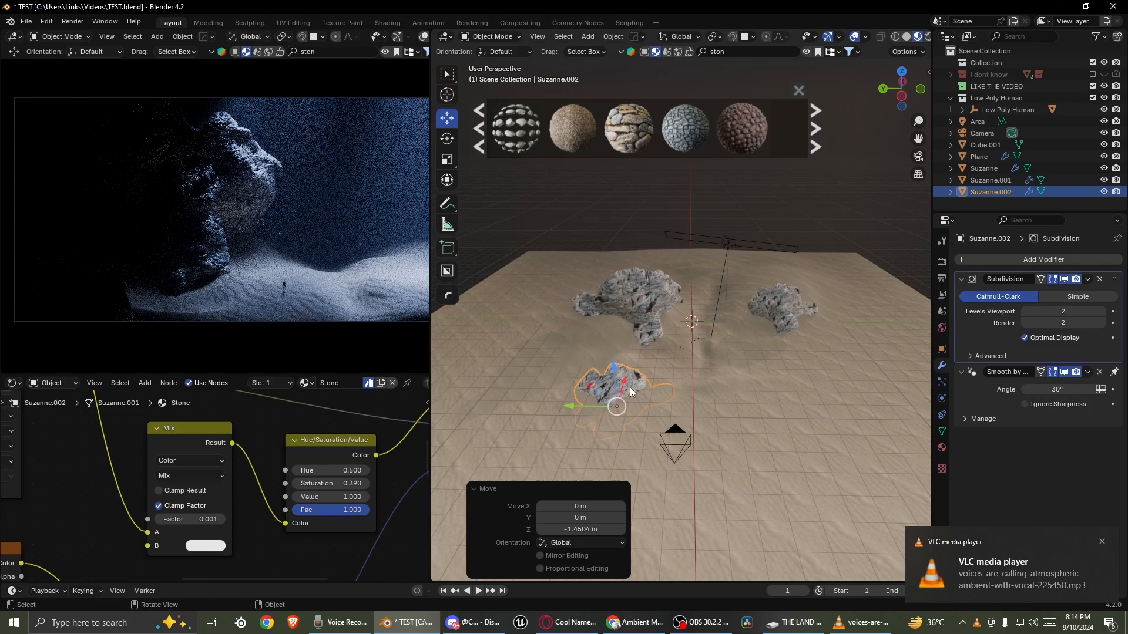
drag(630, 387, 714, 301)
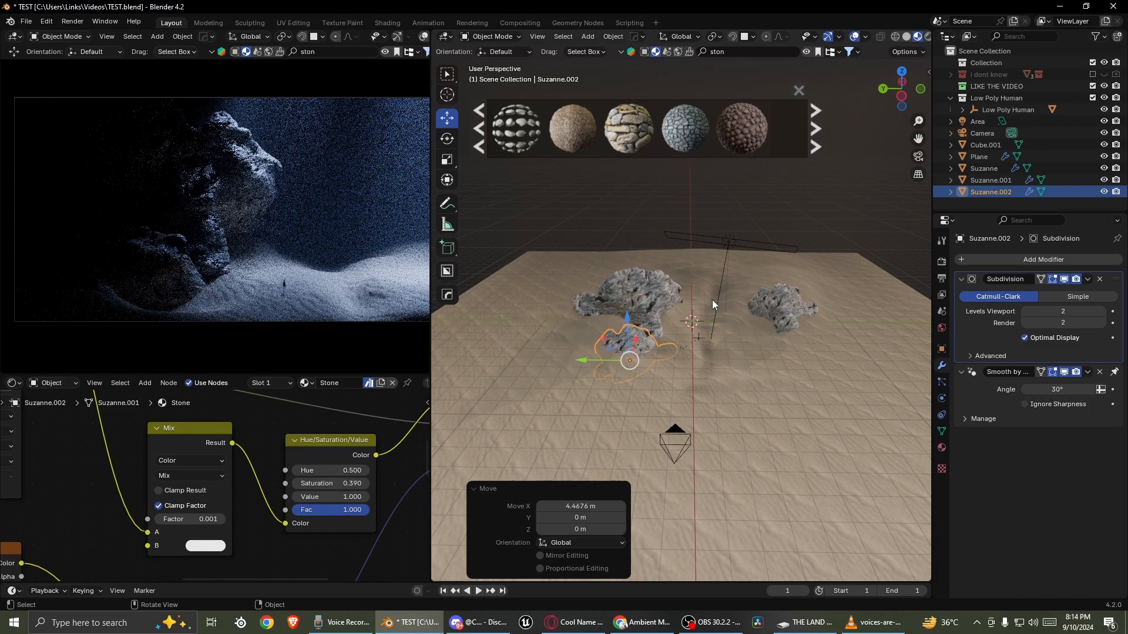
click(918, 156)
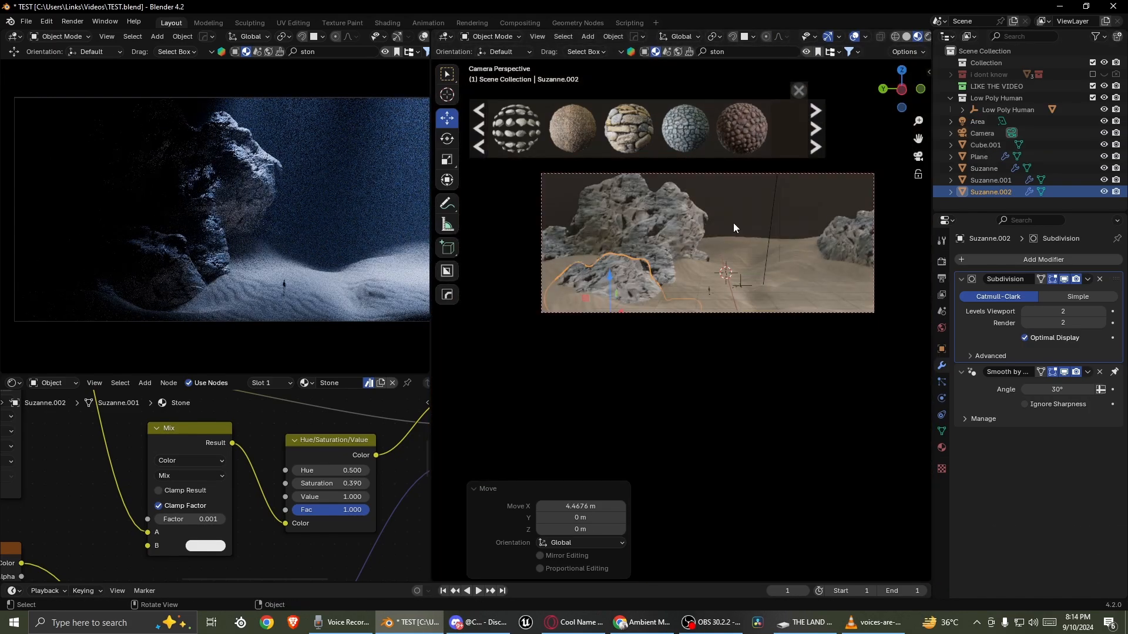
- Check the new rock's placement up close through the camera and from above, and save the TEST.blend file
click(666, 263)
scroll(641, 265, up, 5)
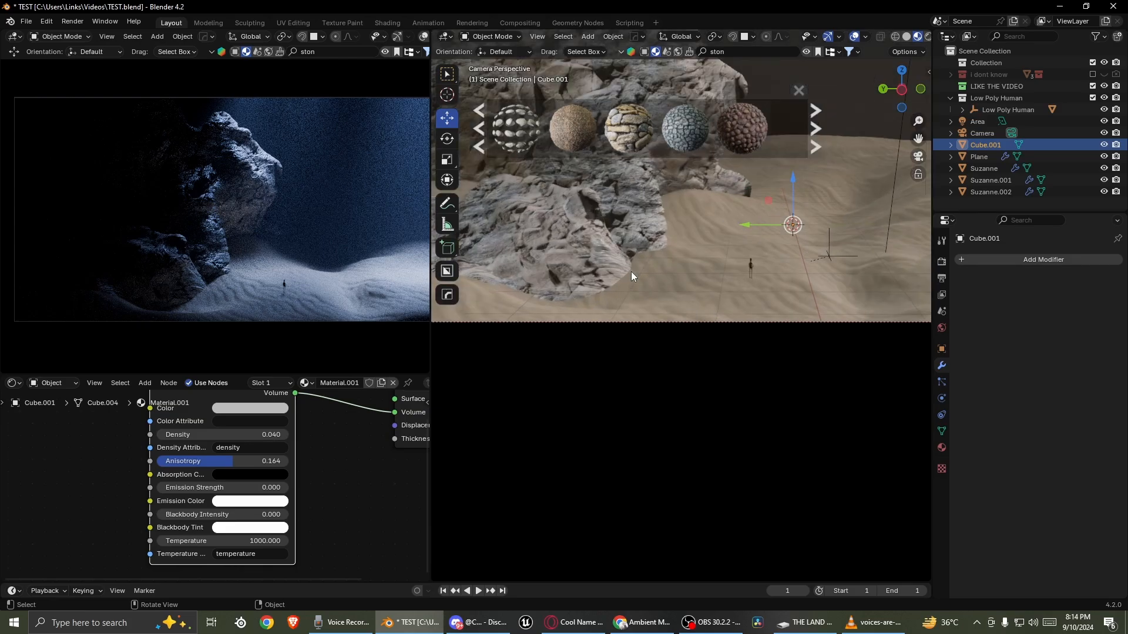
middle_drag(686, 320, 755, 365)
key(ctrl+s)
- Select the large Suzanne rock, inspect its Stone material's Displacement node, and save the file again
scroll(646, 314, up, 5)
click(645, 312)
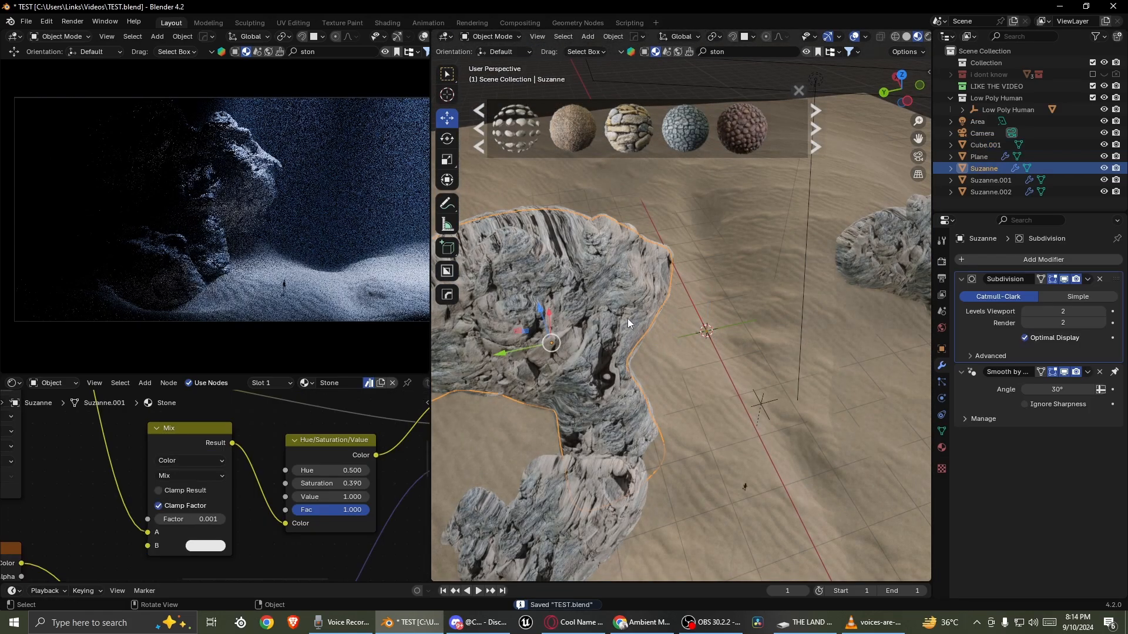
middle_drag(627, 319, 633, 339)
scroll(287, 538, down, 3)
middle_drag(286, 537, 180, 429)
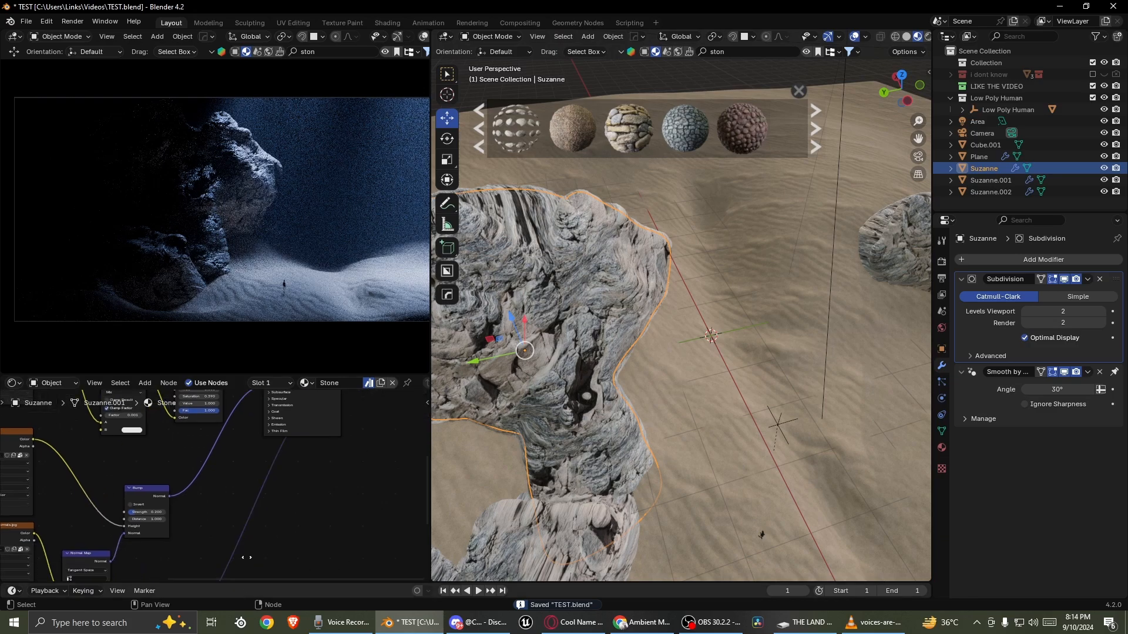
middle_drag(250, 505, 346, 490)
scroll(311, 452, up, 2)
scroll(310, 452, up, 2)
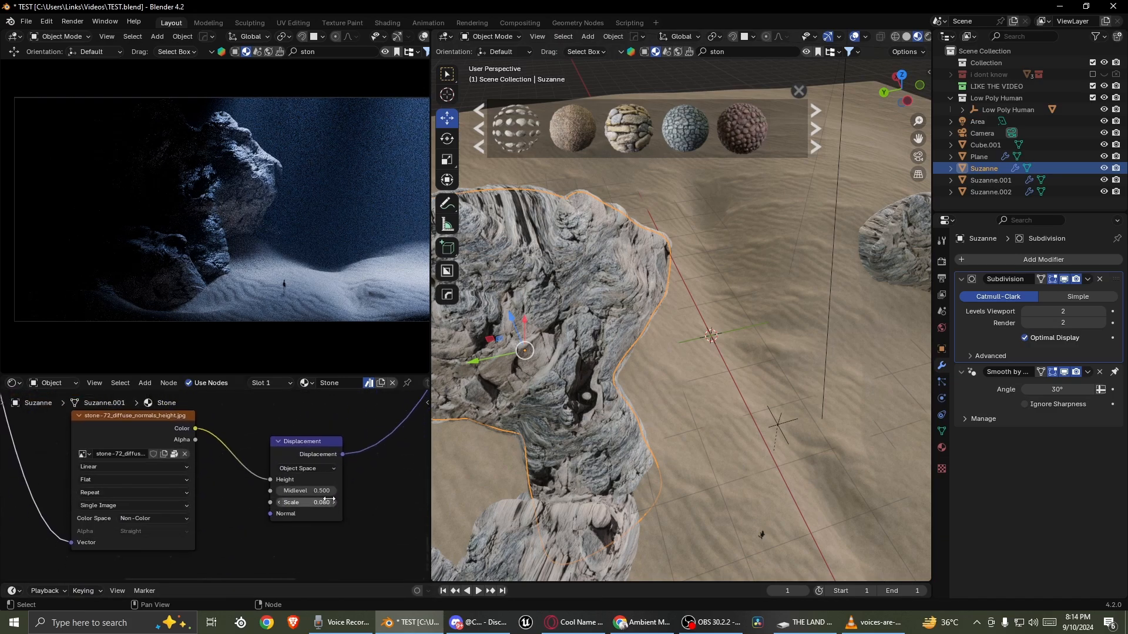
key(ctrl+s)
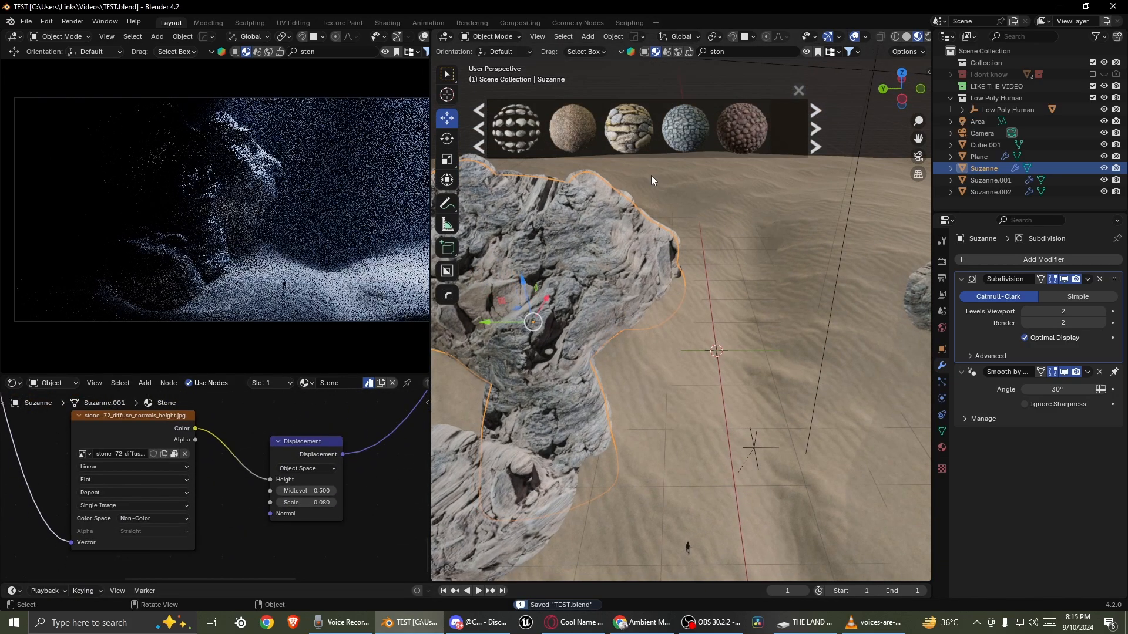
- Switch the asset library to HDRIs and browse the environment previews for one that suits the dark blue underwater scene
scroll(743, 284, down, 4)
mouse_move(714, 119)
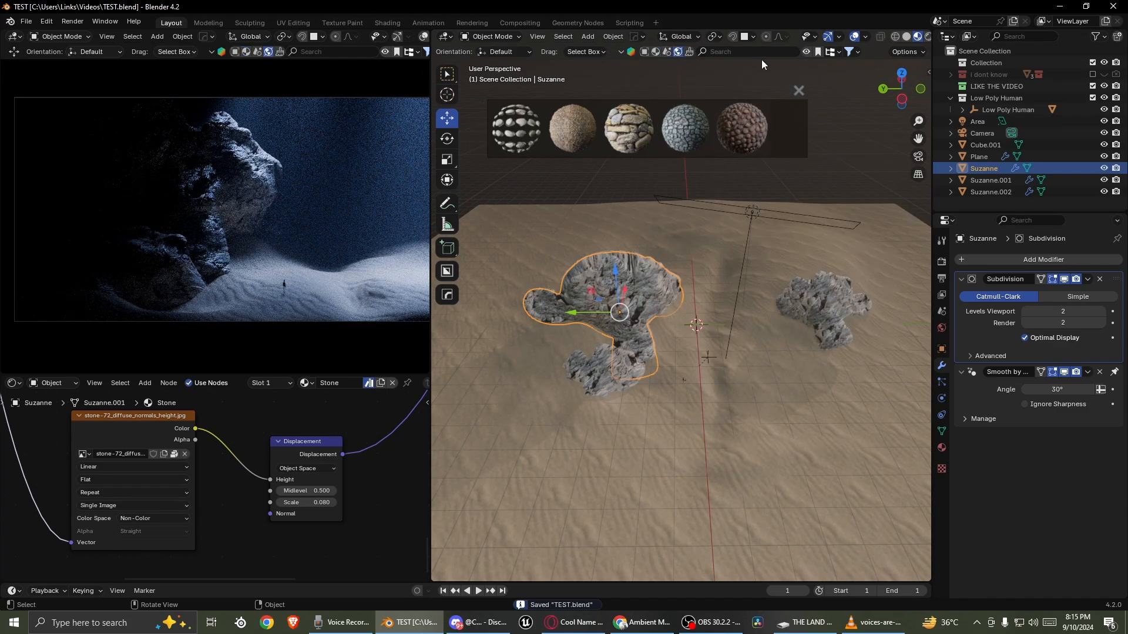
mouse_move(679, 108)
scroll(712, 120, down, 3)
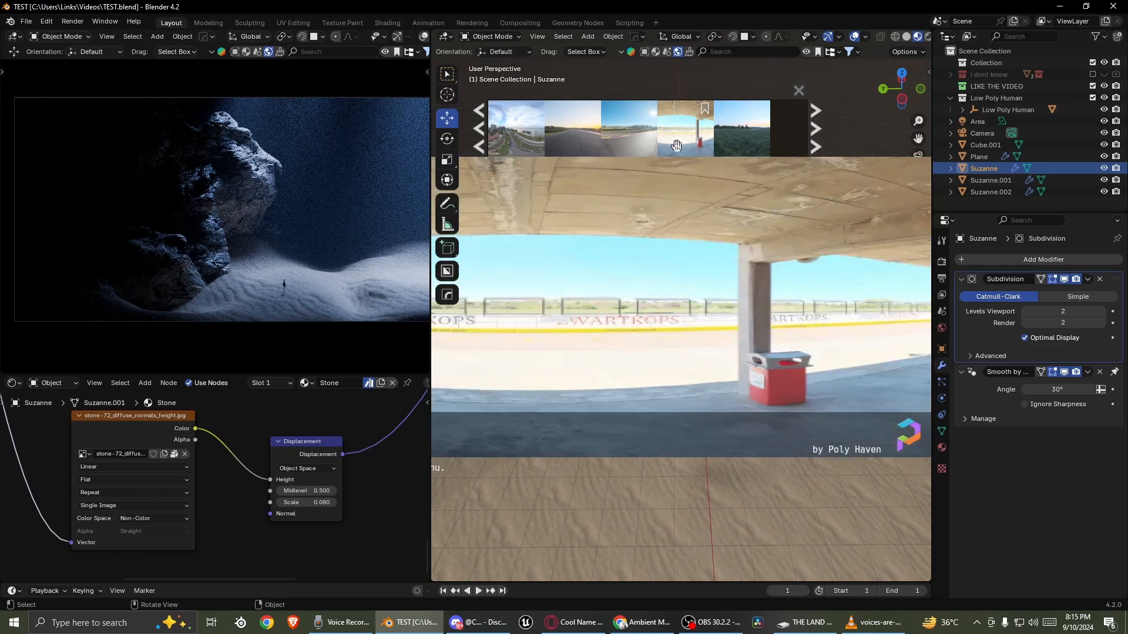
scroll(647, 147, down, 3)
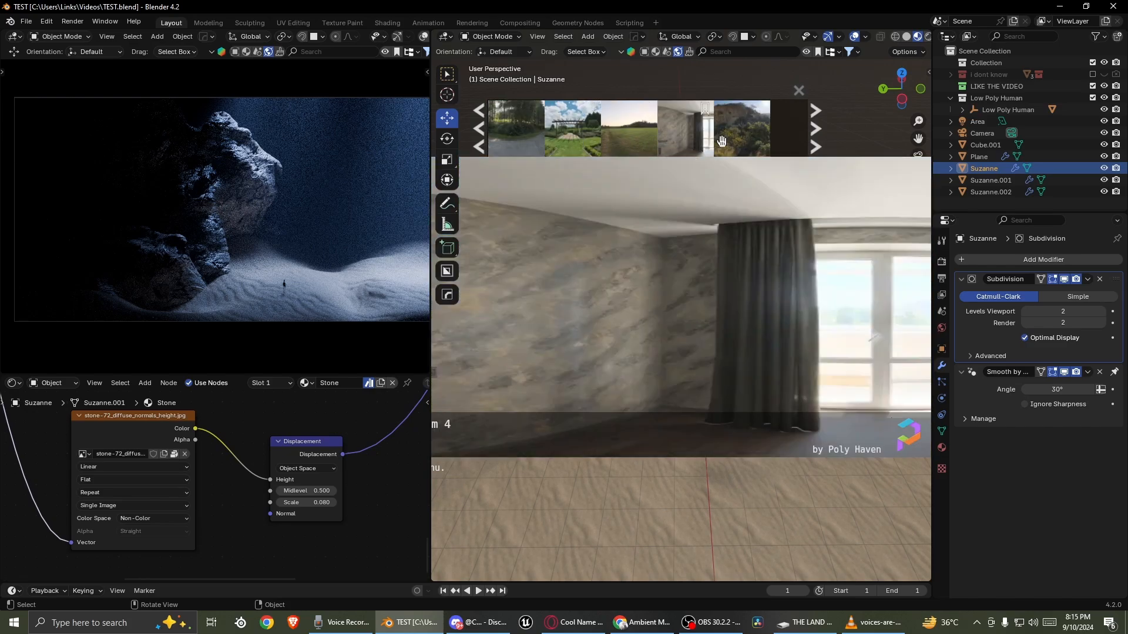
scroll(646, 145, down, 3)
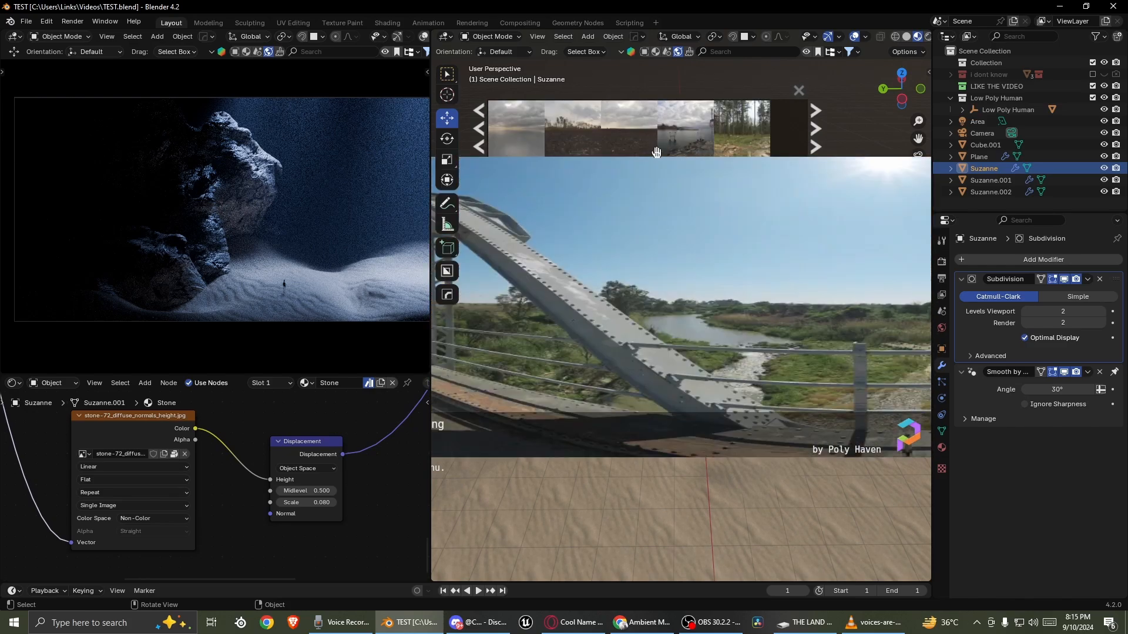
scroll(587, 146, down, 3)
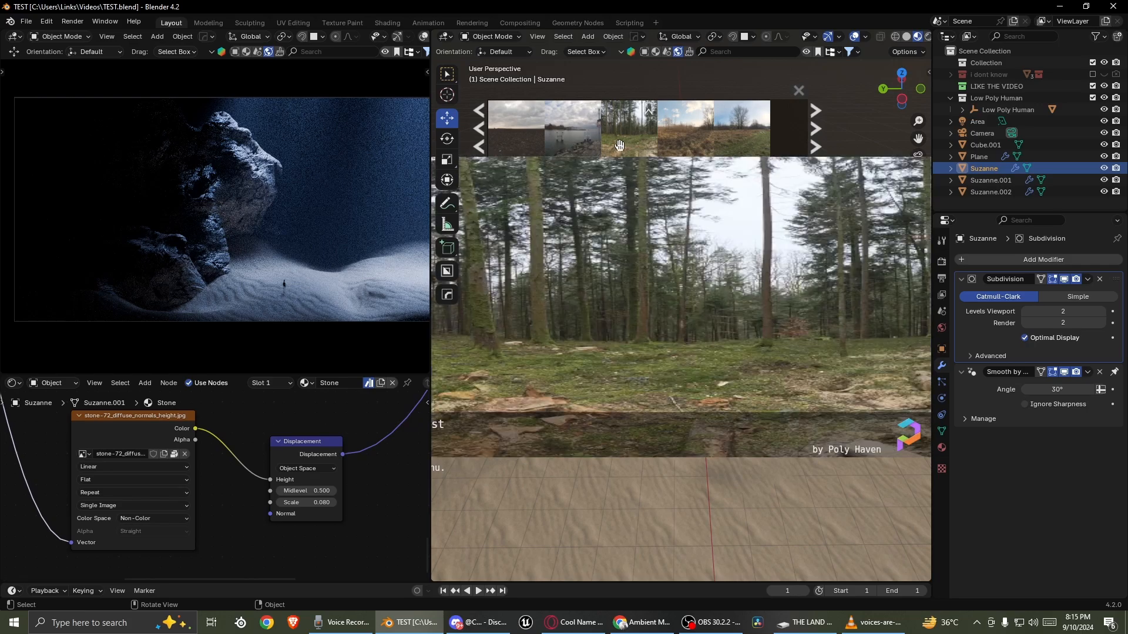
scroll(620, 146, down, 3)
scroll(700, 139, down, 3)
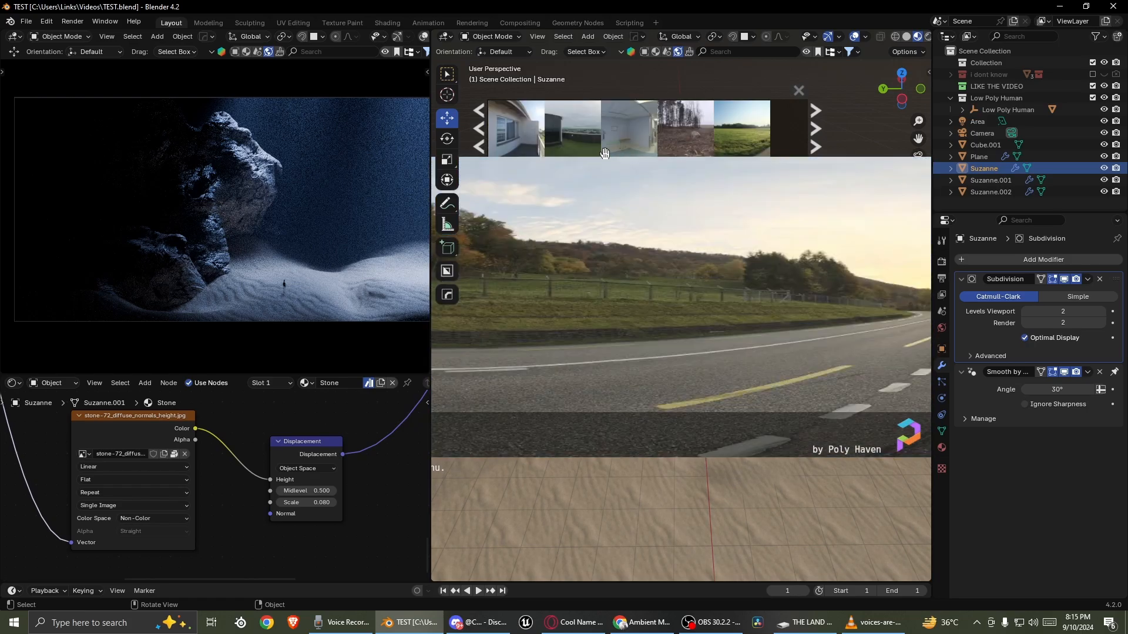
scroll(574, 135, down, 3)
scroll(574, 135, down, 3)
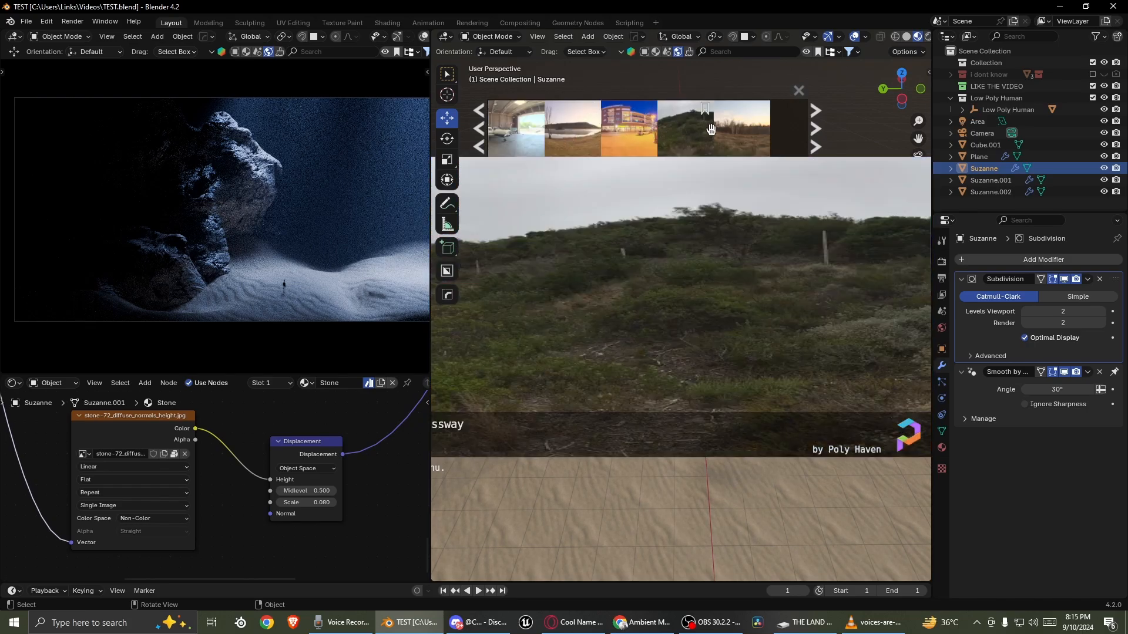
scroll(637, 135, down, 3)
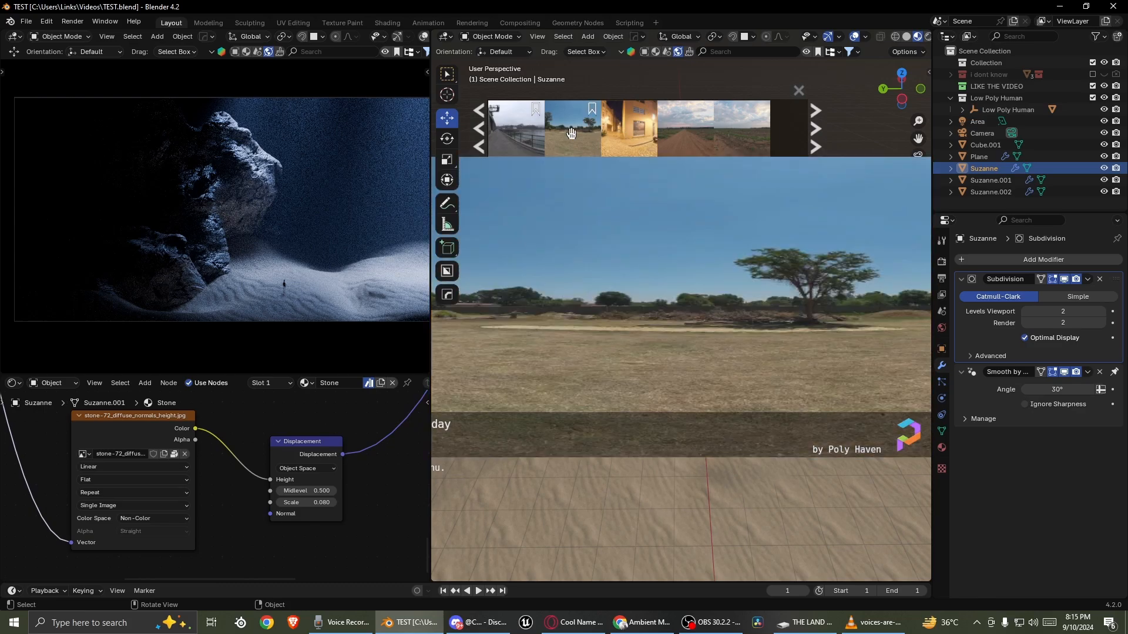
scroll(634, 143, down, 3)
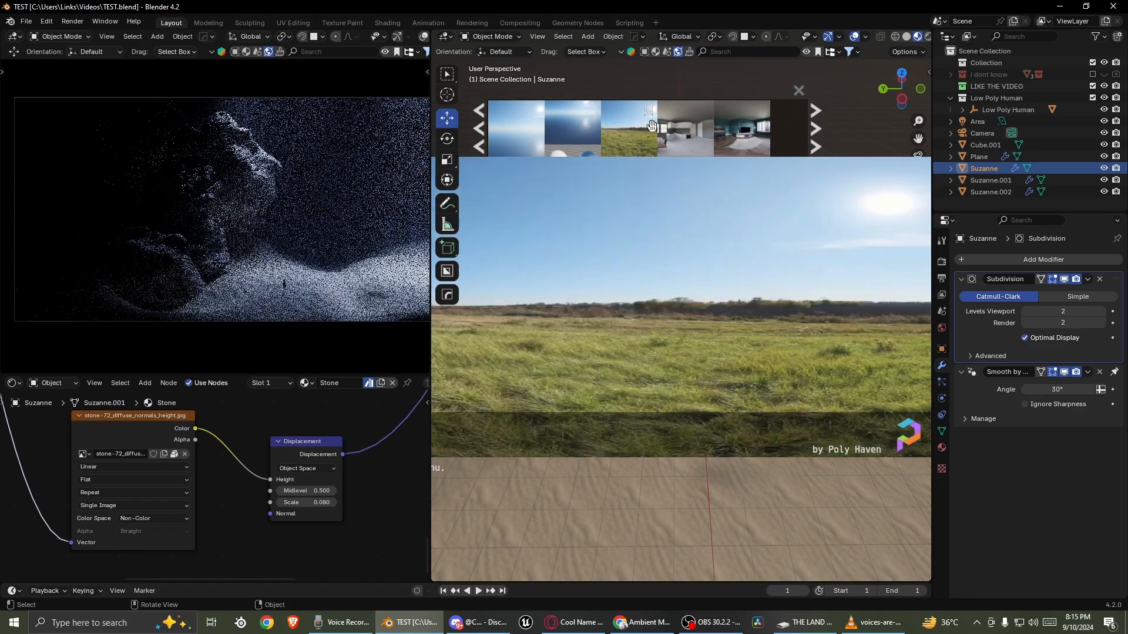
scroll(747, 127, down, 4)
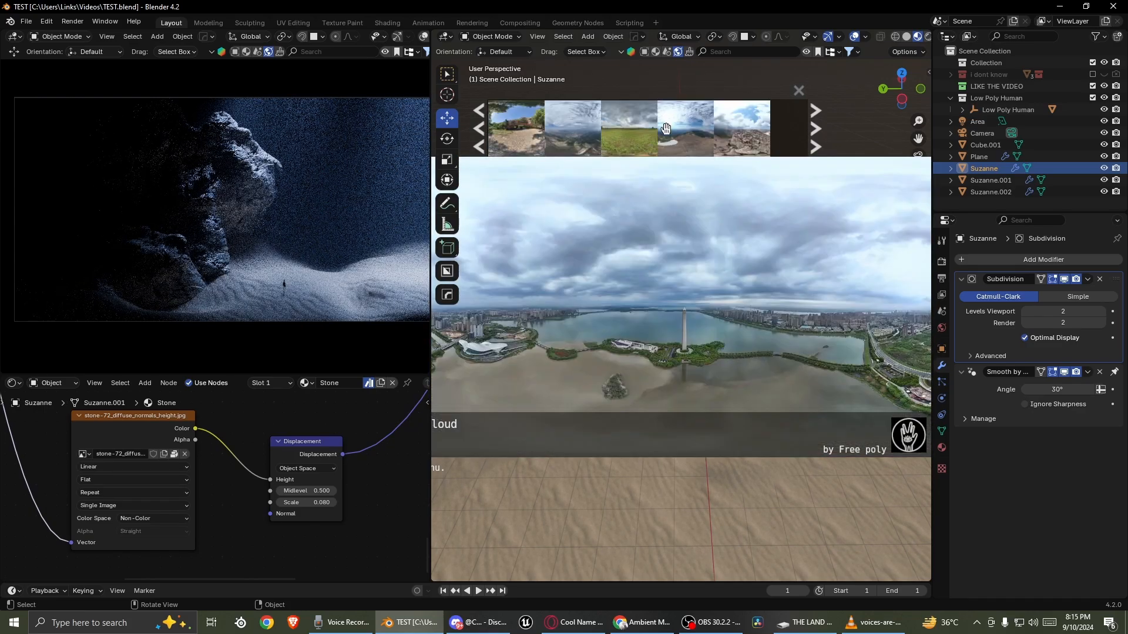
scroll(694, 134, down, 1)
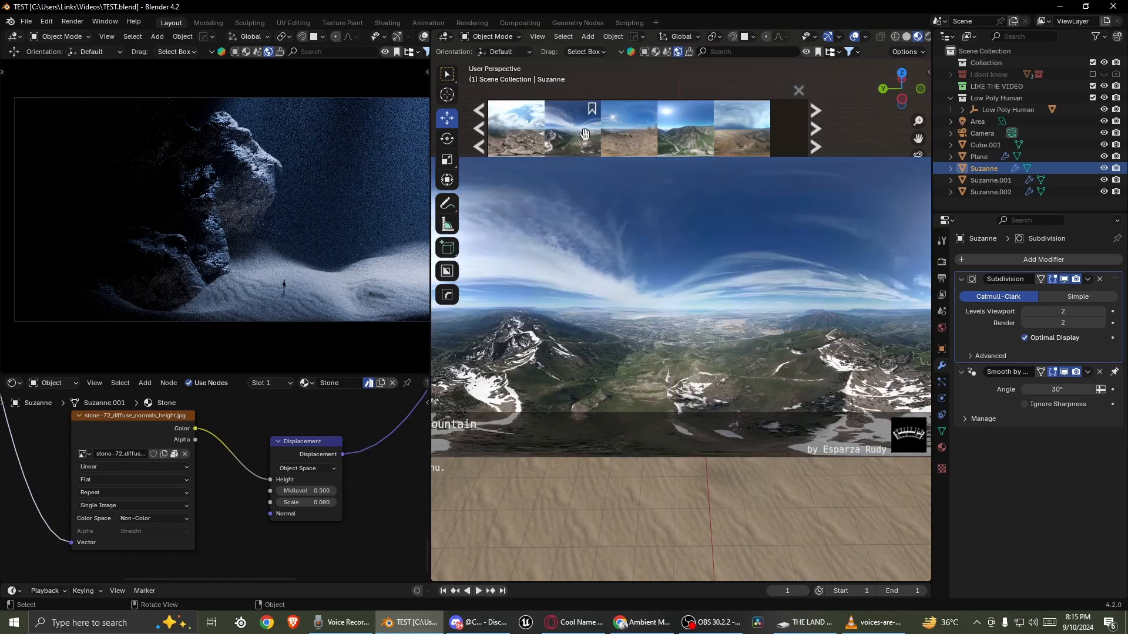
scroll(577, 133, down, 1)
scroll(662, 133, down, 1)
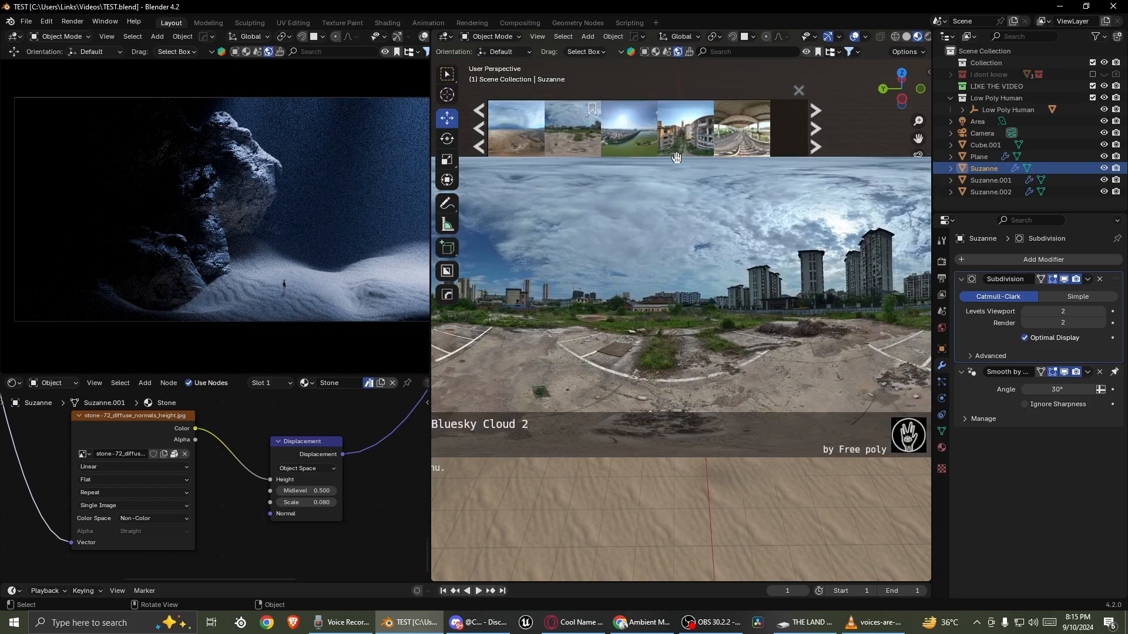
scroll(685, 129, down, 1)
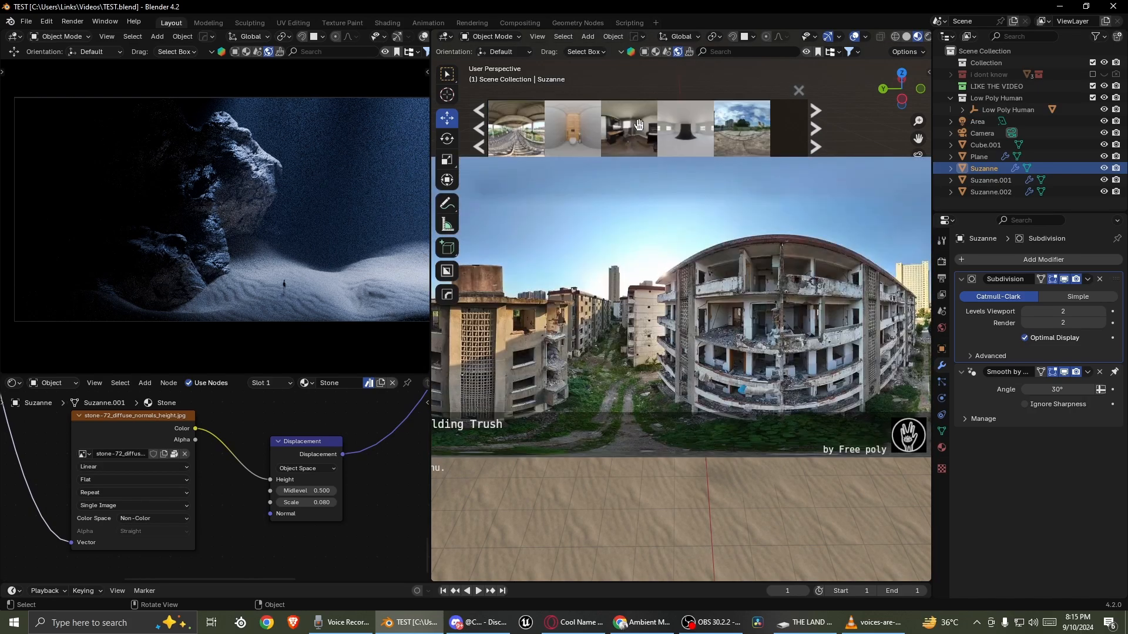
scroll(694, 128, down, 1)
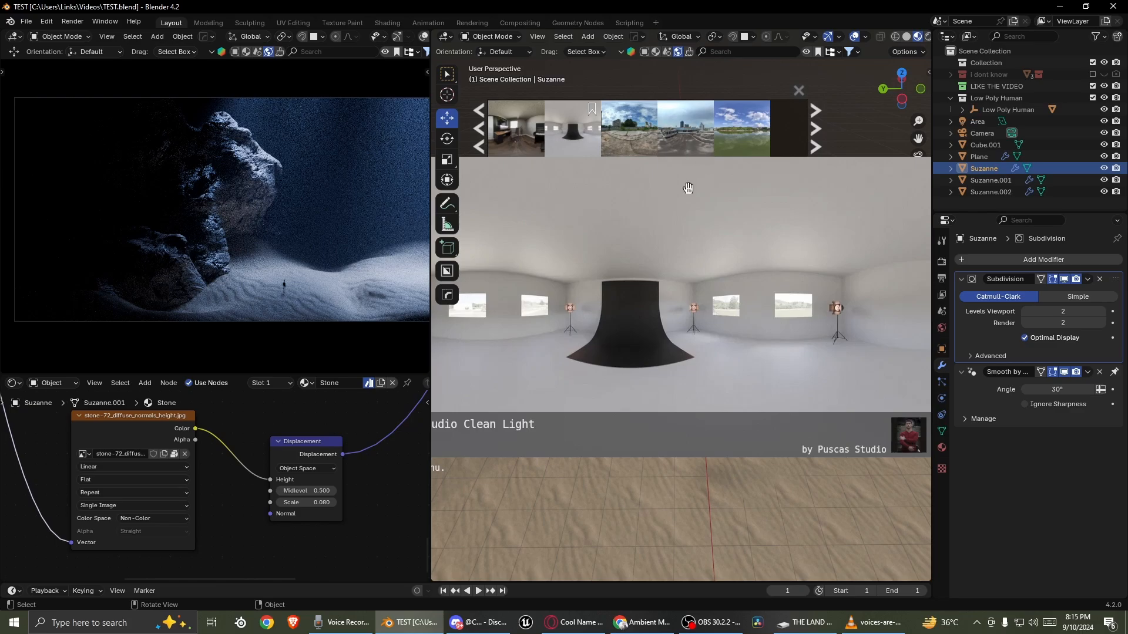
scroll(685, 124, down, 1)
scroll(699, 126, down, 1)
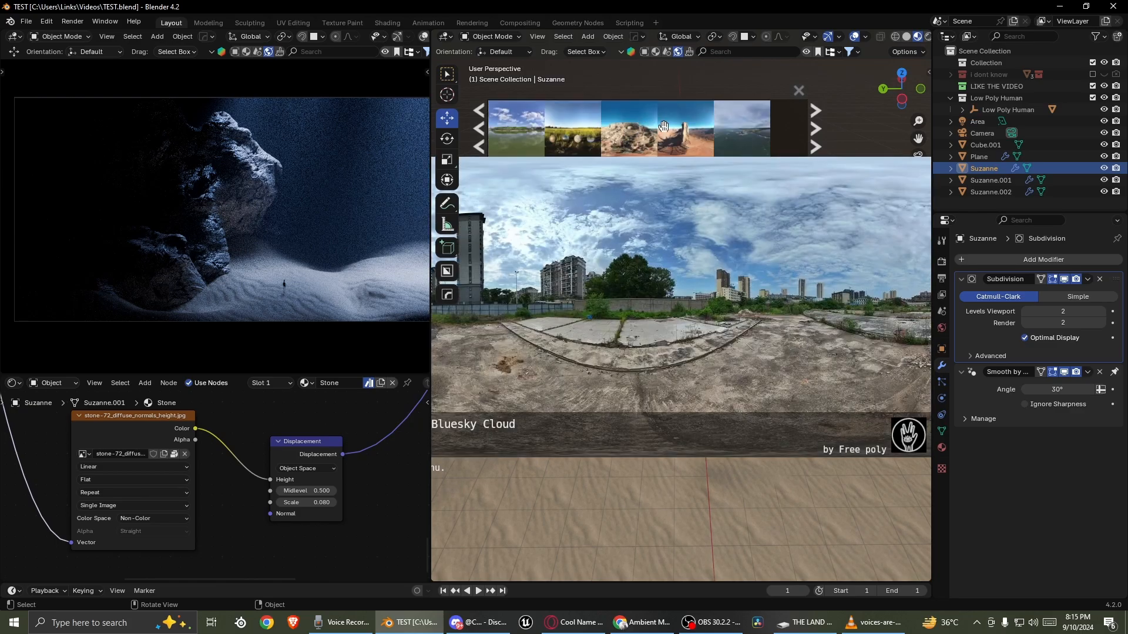
scroll(704, 126, down, 1)
scroll(710, 128, down, 1)
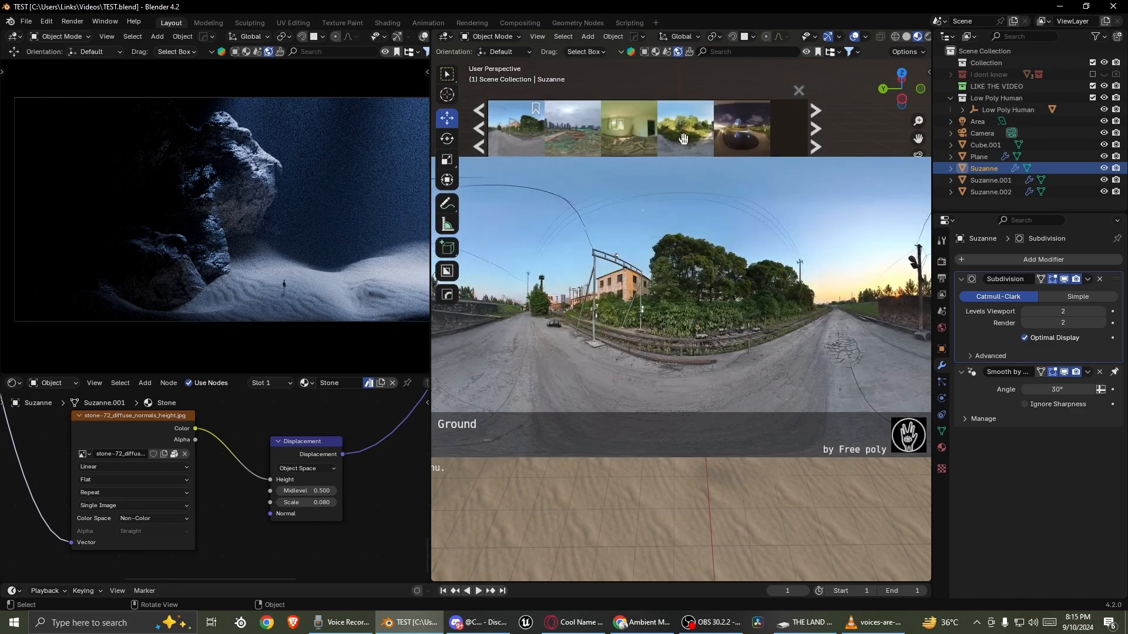
scroll(713, 130, down, 4)
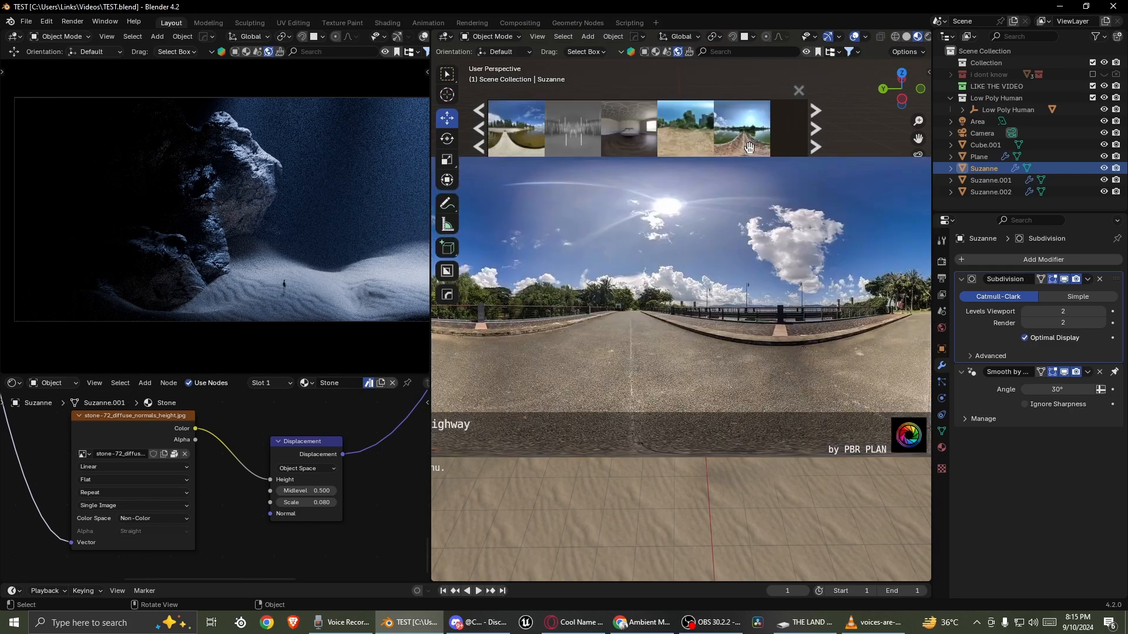
scroll(741, 129, down, 1)
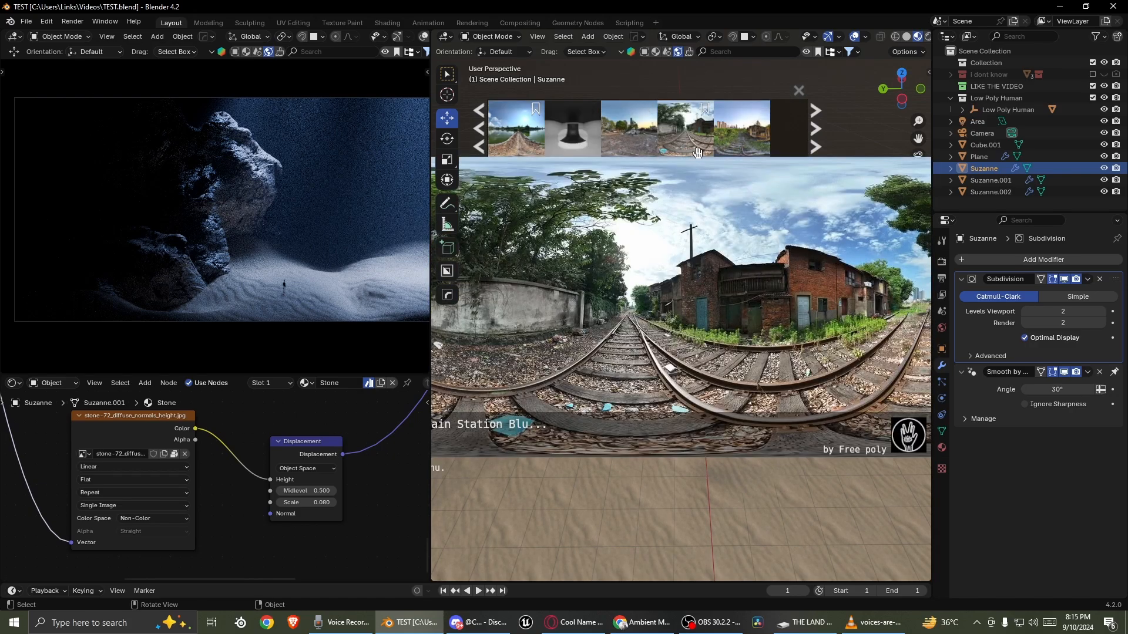
scroll(741, 129, down, 1)
scroll(646, 130, down, 2)
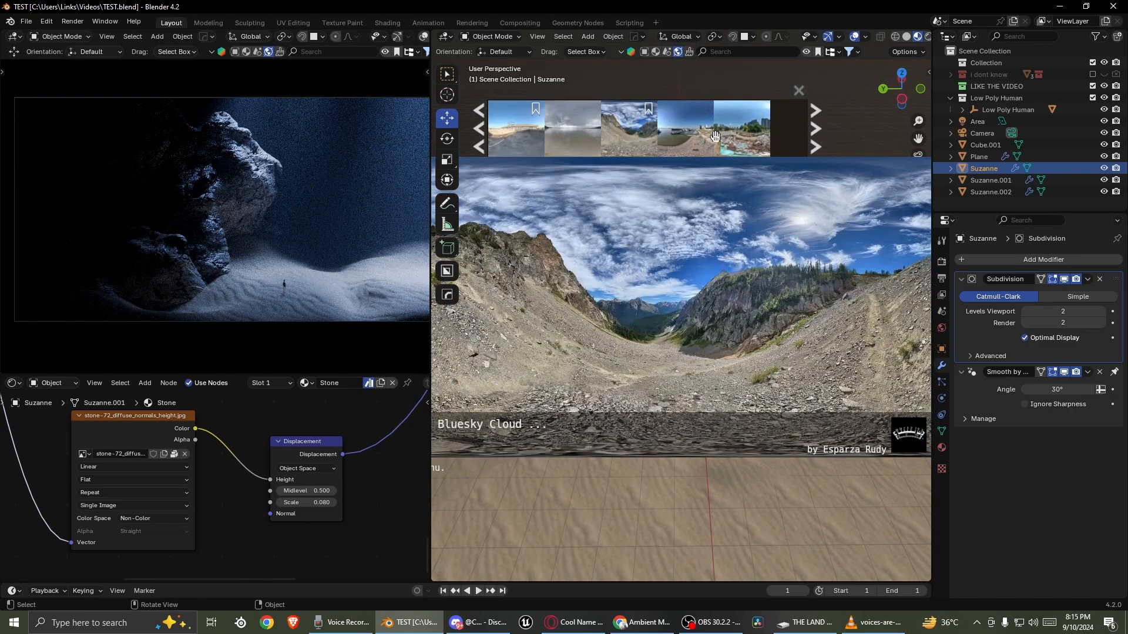
scroll(623, 135, down, 1)
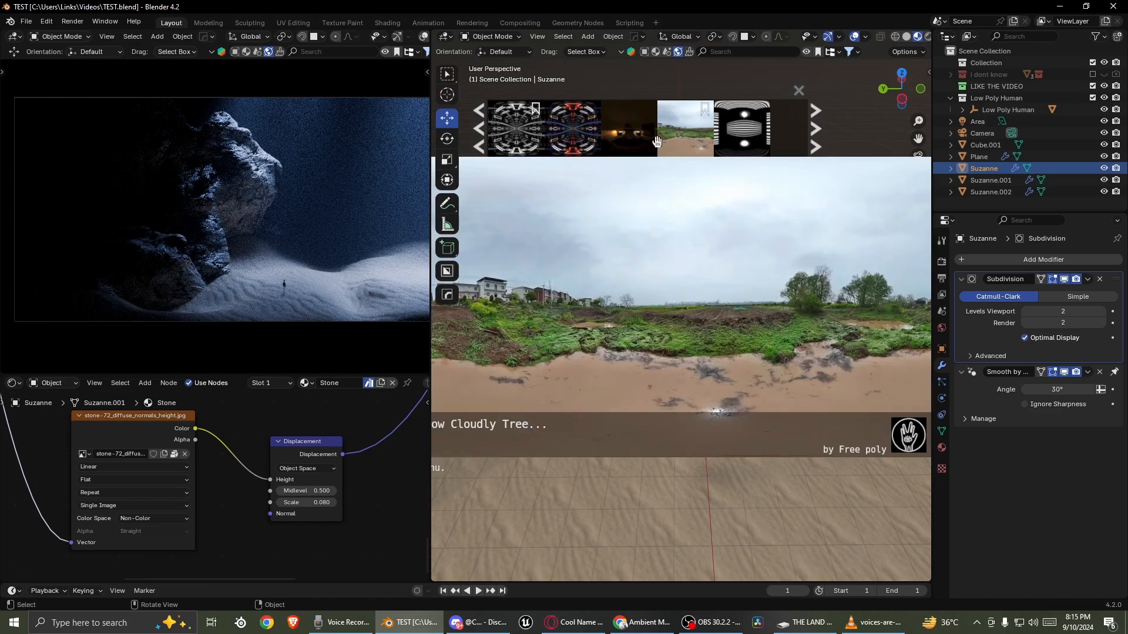
scroll(587, 141, down, 1)
scroll(591, 145, down, 1)
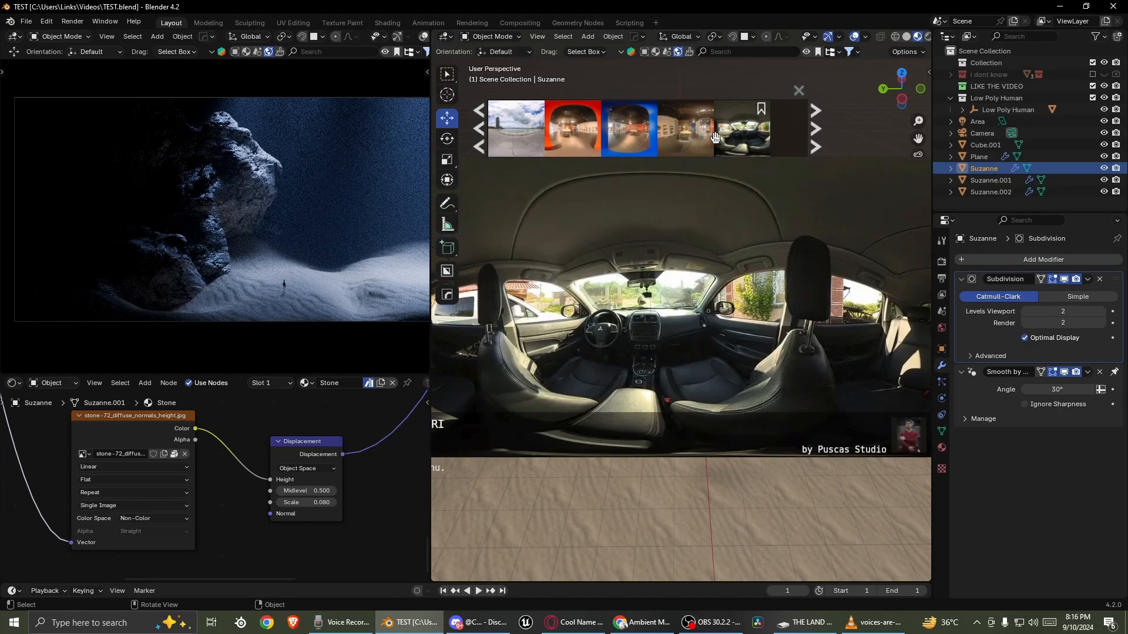
scroll(726, 146, down, 7)
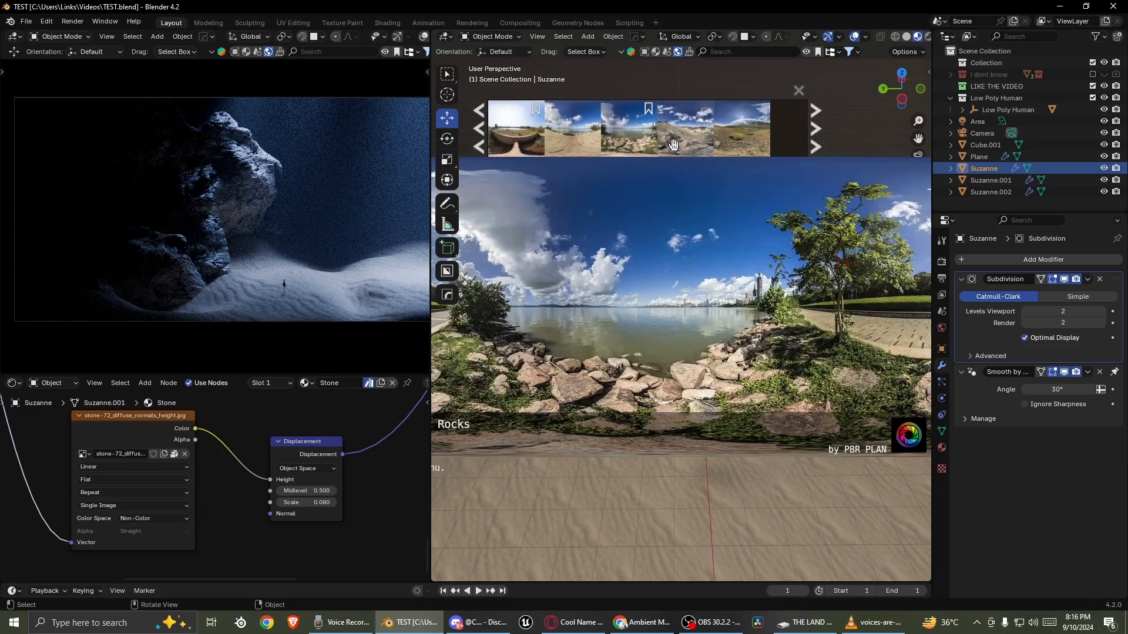
scroll(674, 135, down, 4)
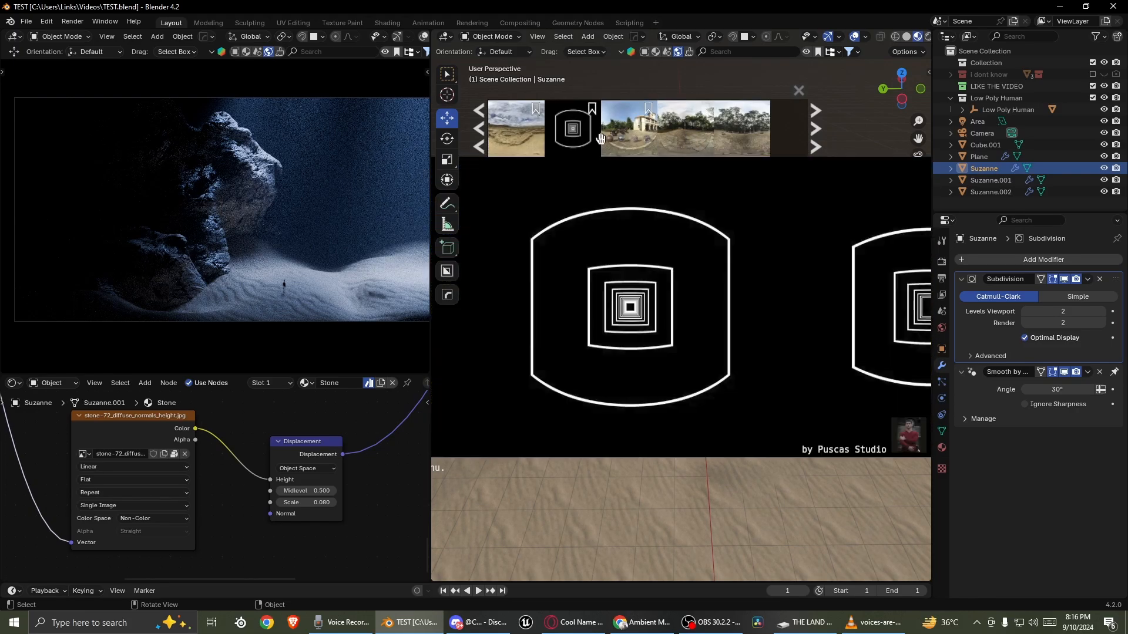
scroll(669, 136, down, 5)
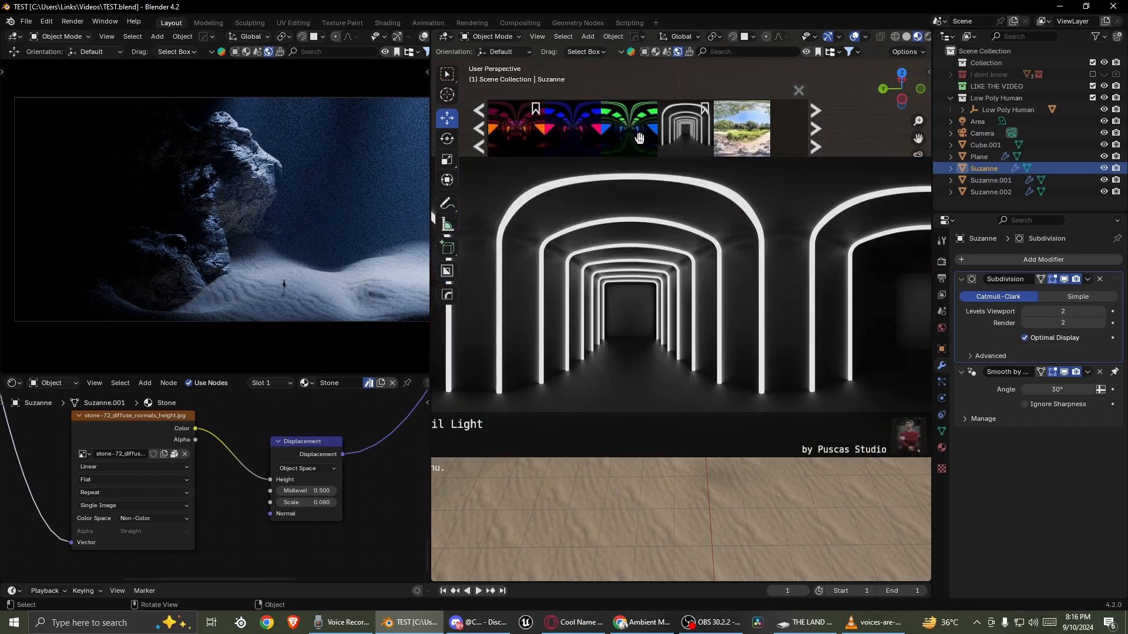
scroll(654, 131, down, 5)
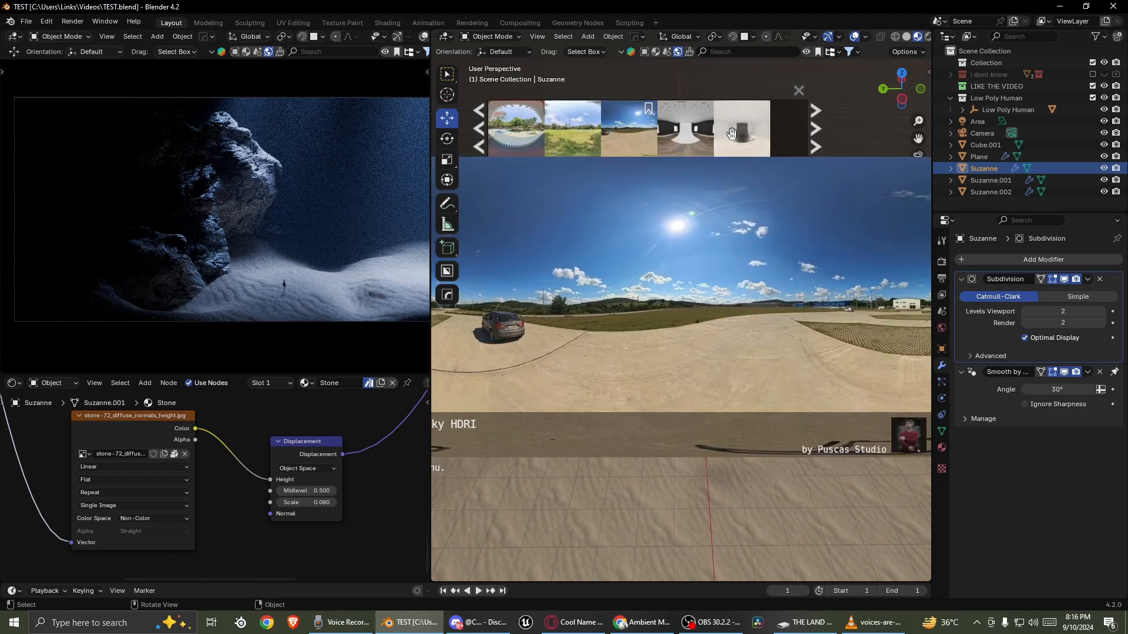
scroll(696, 135, down, 2)
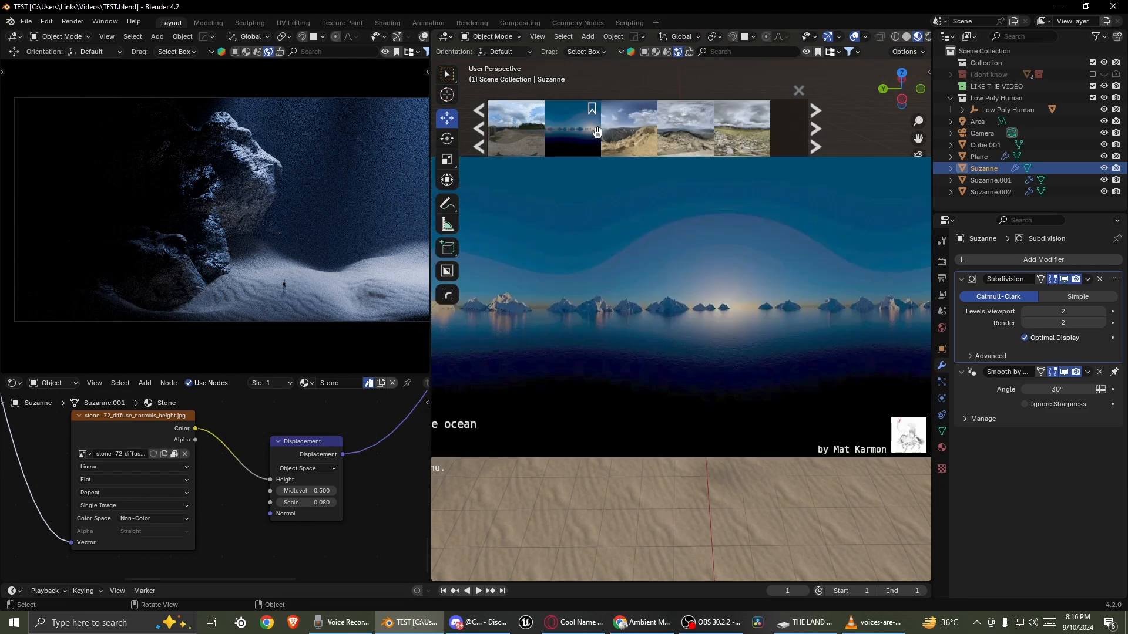
- Download the Mountains on the ocean HDRI at Original resolution into the scene and check its effect in the rendered camera view
drag(579, 134, 689, 222)
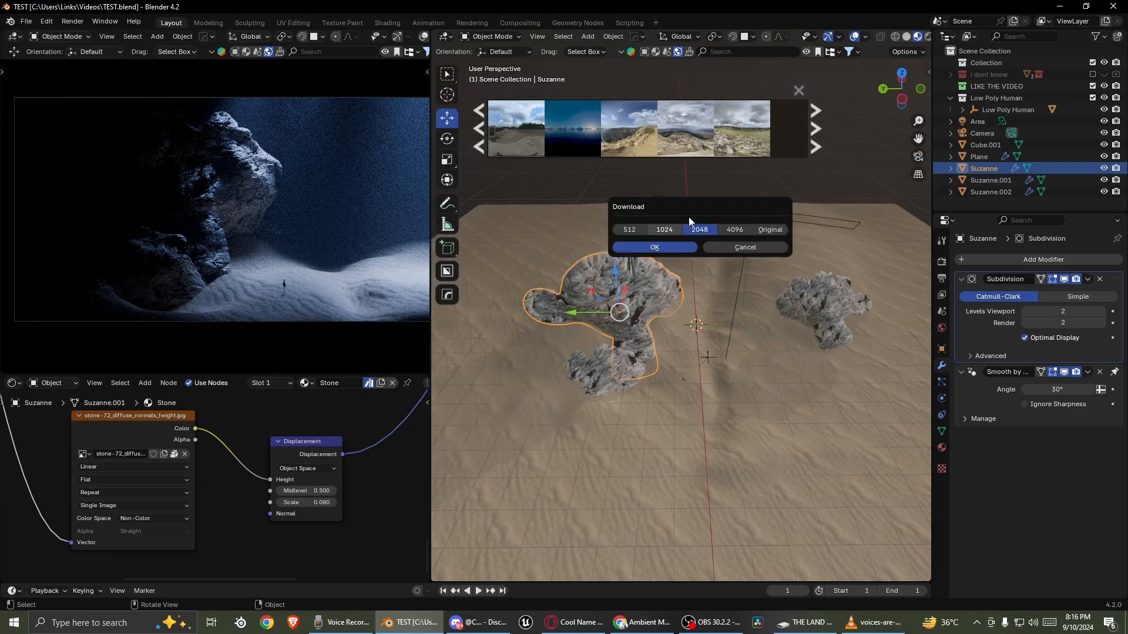
click(677, 246)
scroll(731, 127, up, 3)
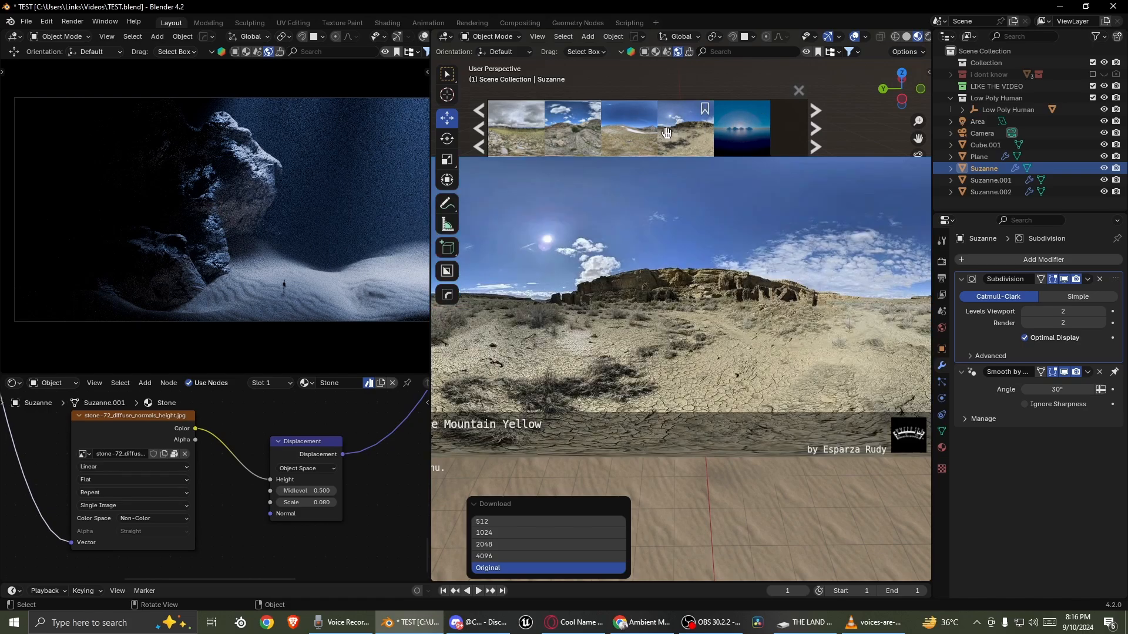
scroll(658, 129, up, 2)
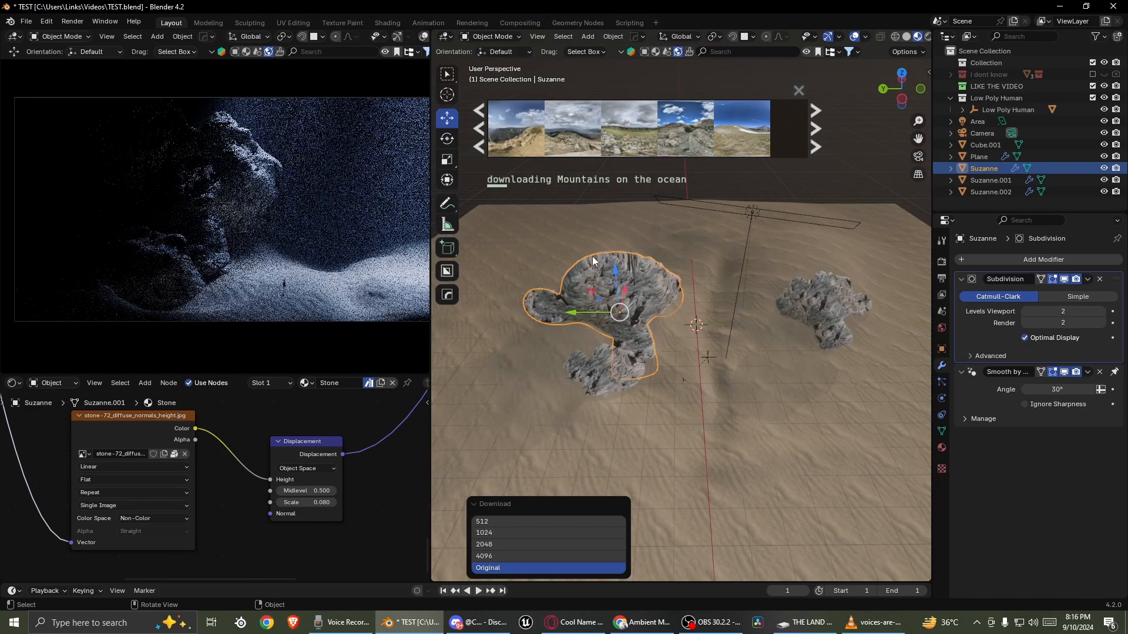
mouse_move(681, 308)
middle_down()
mouse_move(781, 270)
mouse_move(528, 266)
mouse_move(675, 291)
middle_up()
scroll(674, 293, down, 2)
mouse_move(673, 297)
middle_down()
mouse_move(660, 303)
mouse_move(691, 307)
mouse_move(665, 306)
middle_up()
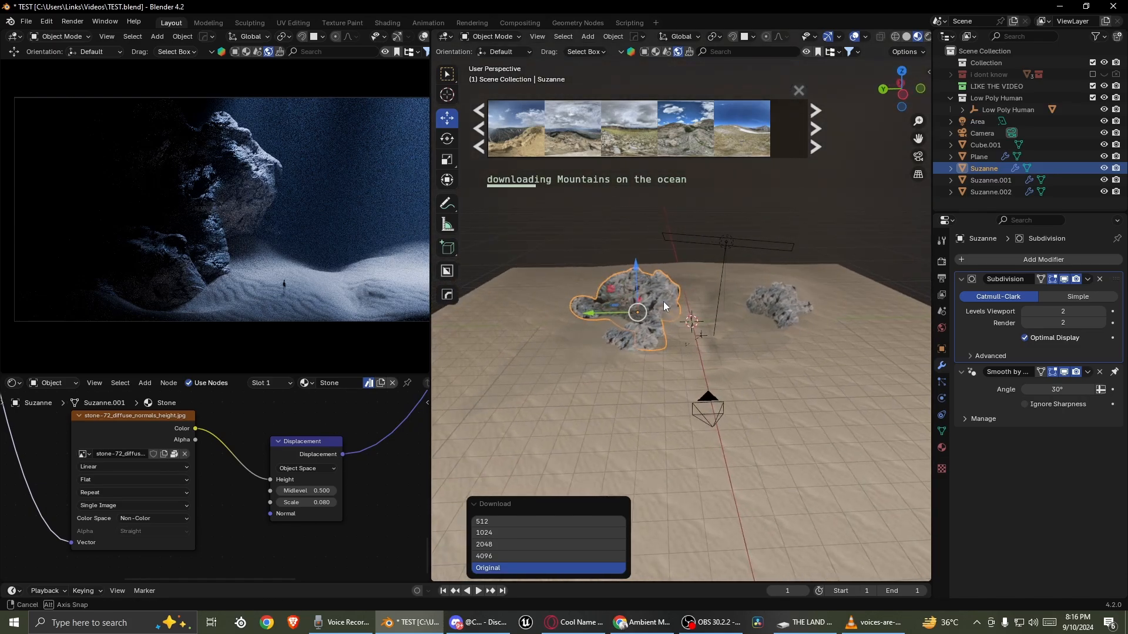
scroll(268, 271, down, 1)
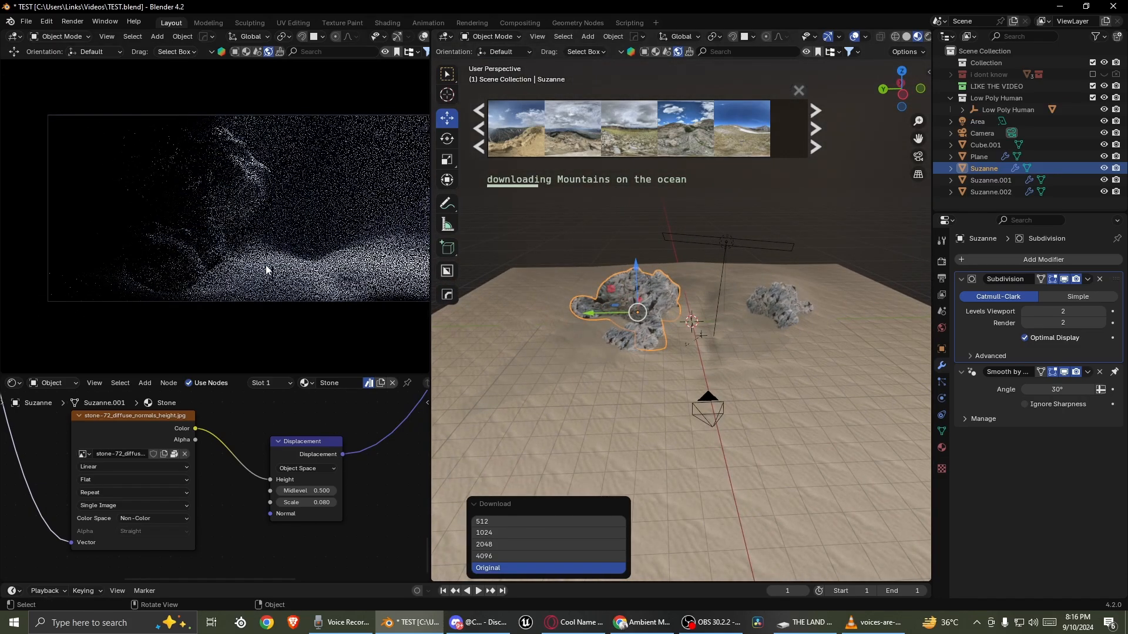
scroll(274, 268, down, 2)
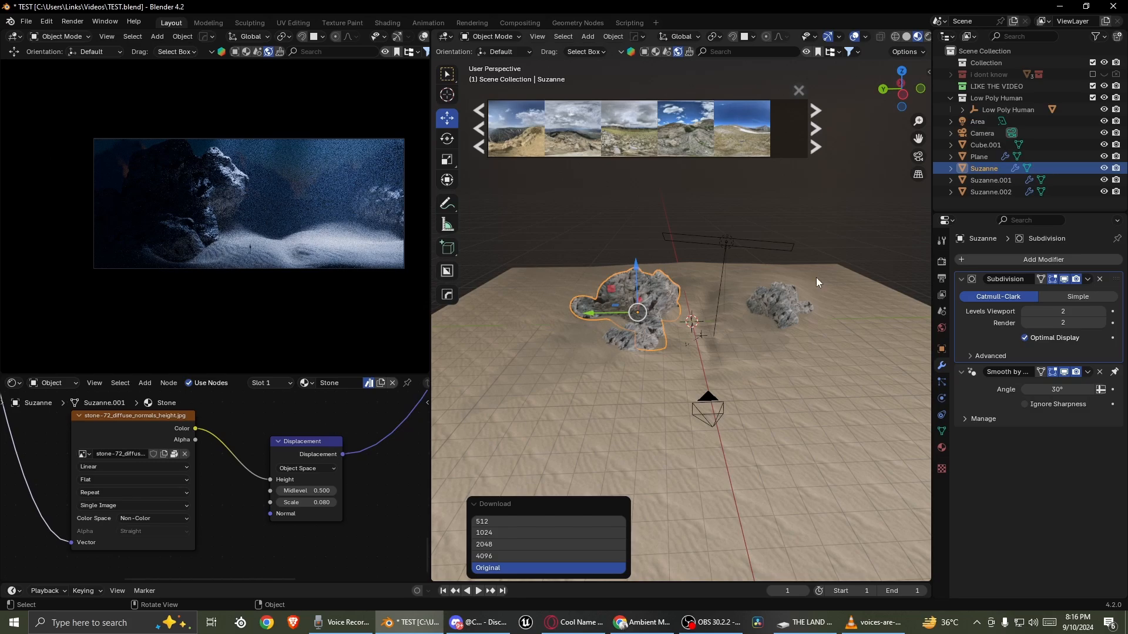
- Show the Mountains on the ocean.001 world settings and switch the shader editor to the World nodes
click(940, 329)
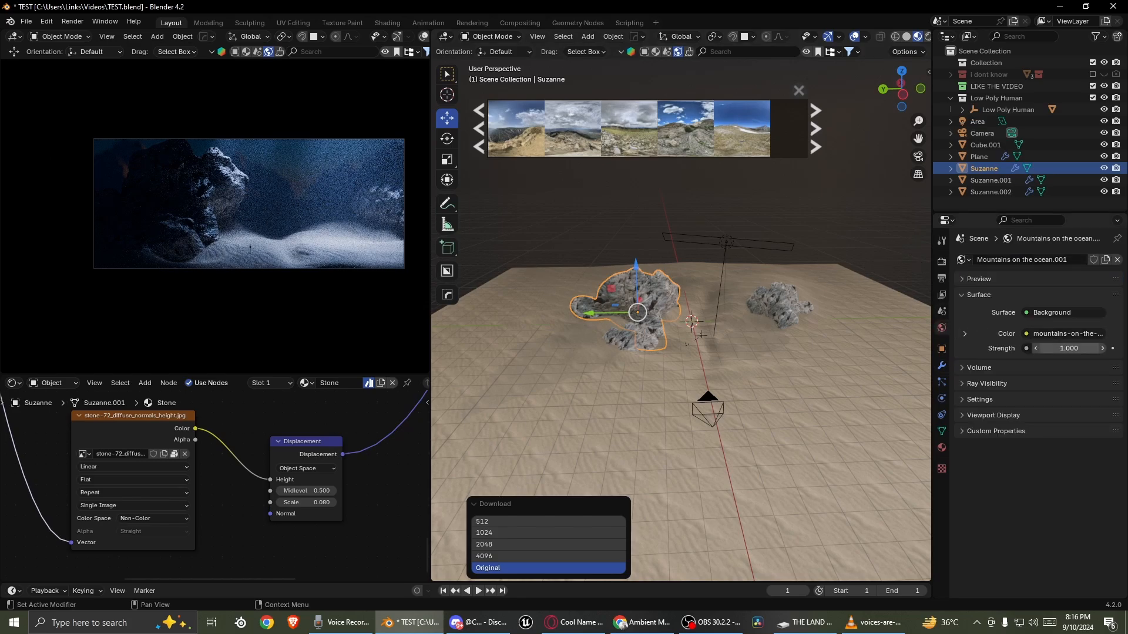
mouse_move(1071, 348)
mouse_down()
mouse_move(1101, 348)
mouse_move(1068, 350)
mouse_up()
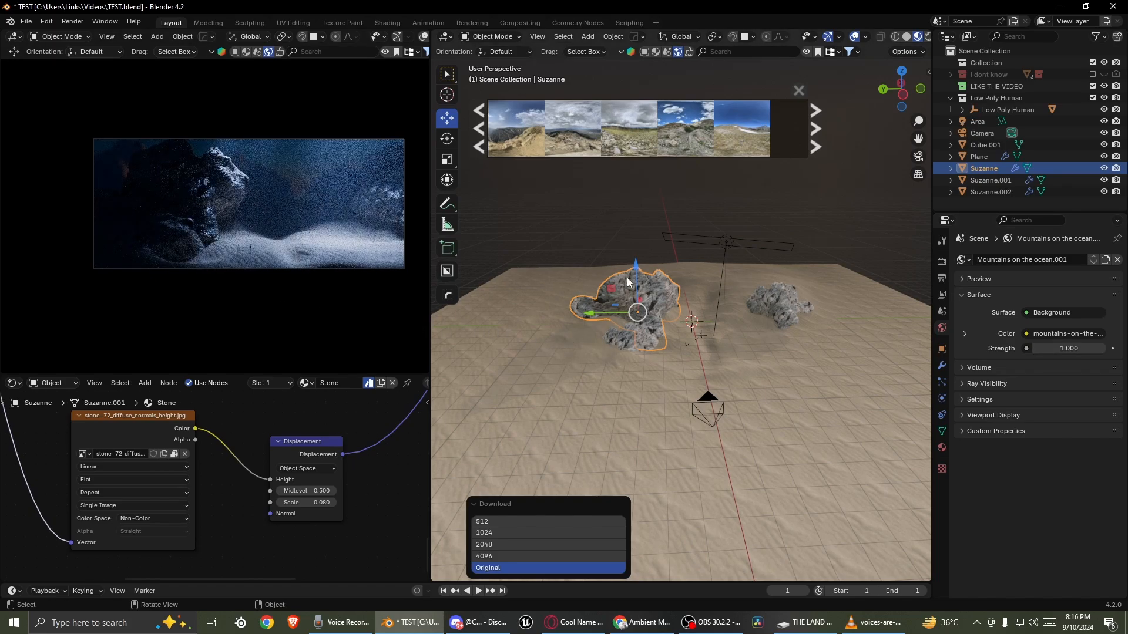
middle_drag(626, 278, 587, 293)
scroll(209, 410, down, 3)
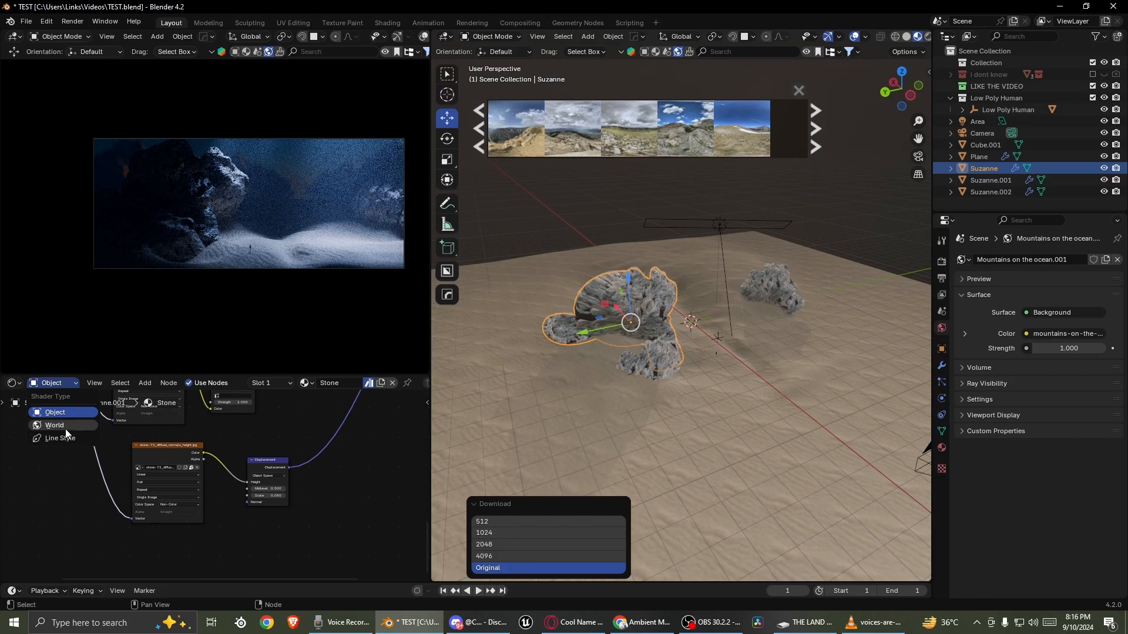
click(65, 427)
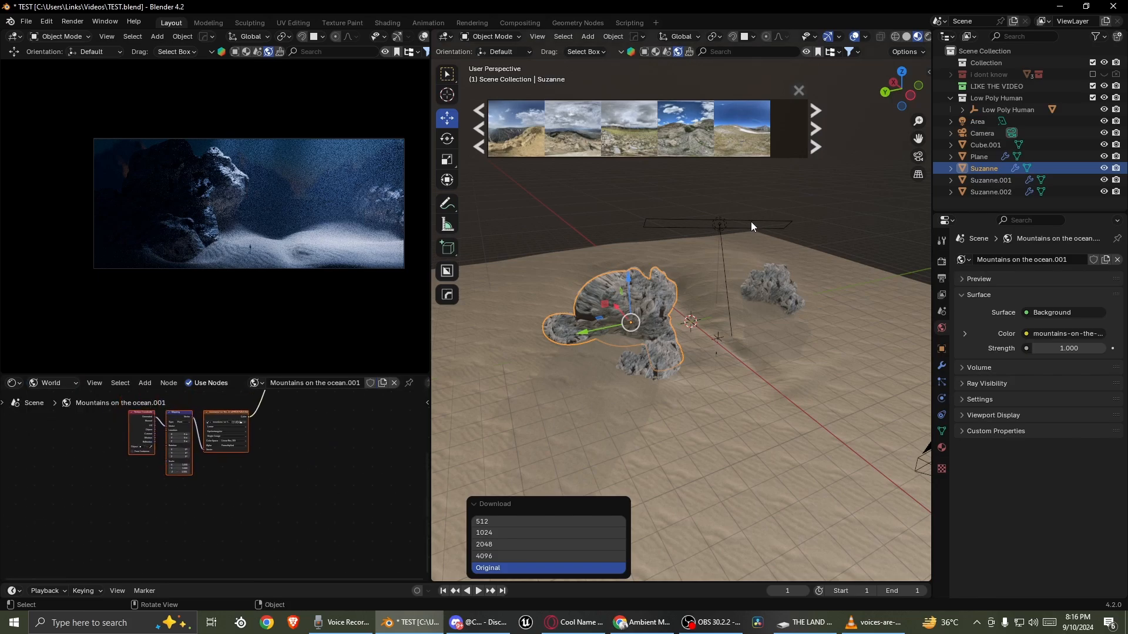
- Select the area light above the rocks and hide it from the viewport
click(734, 220)
click(715, 223)
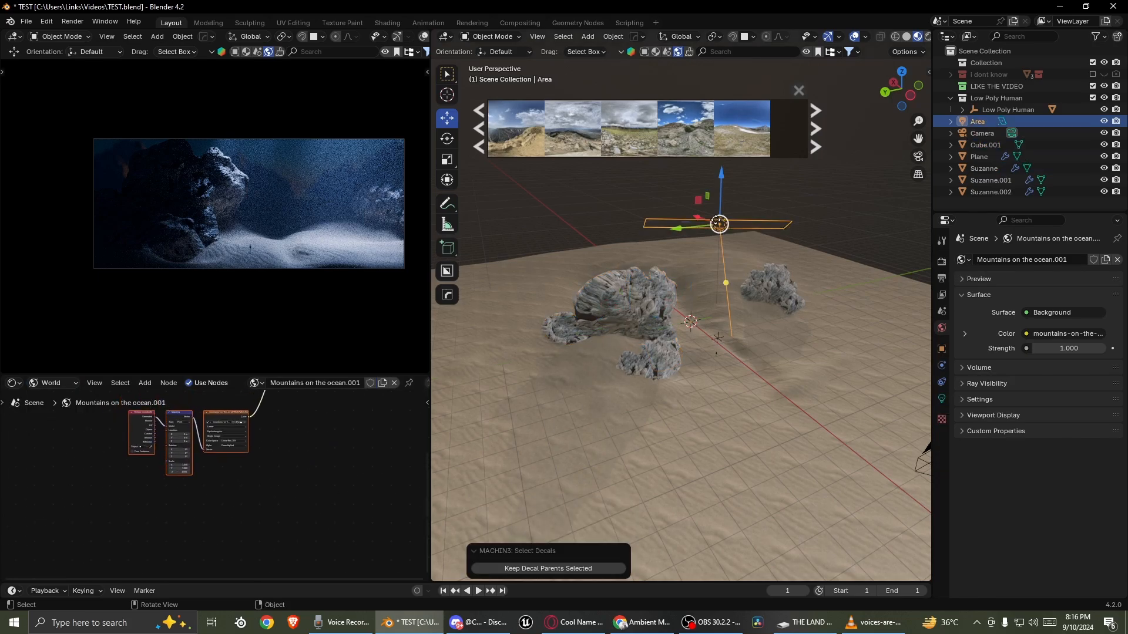
key(h)
- Try raising the world's Background node Strength to 20.2 to judge the HDRI's light in the camera view
scroll(233, 468, up, 2)
middle_drag(192, 429, 249, 482)
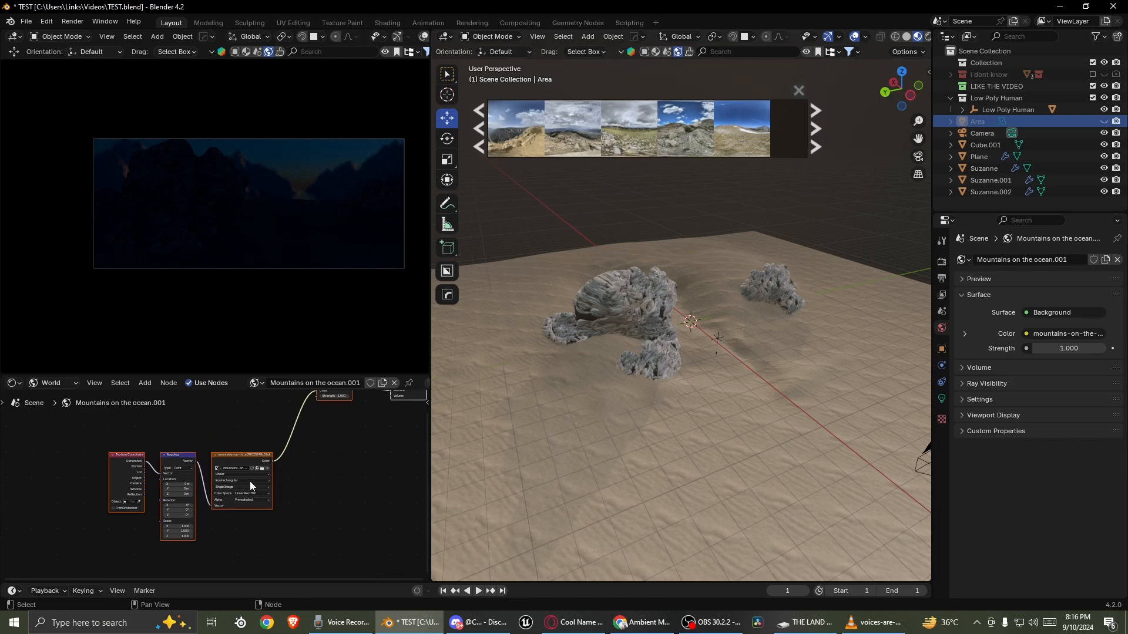
scroll(249, 481, up, 1)
middle_drag(309, 444, 154, 482)
scroll(154, 481, up, 1)
middle_drag(229, 439, 237, 509)
scroll(220, 479, up, 2)
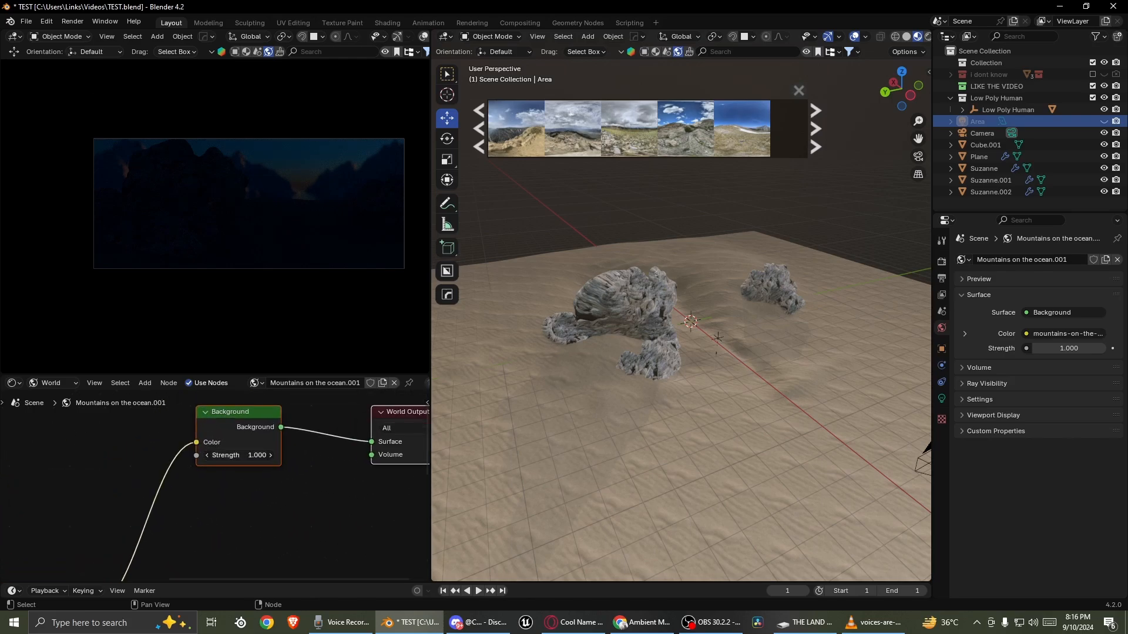
drag(239, 455, 274, 455)
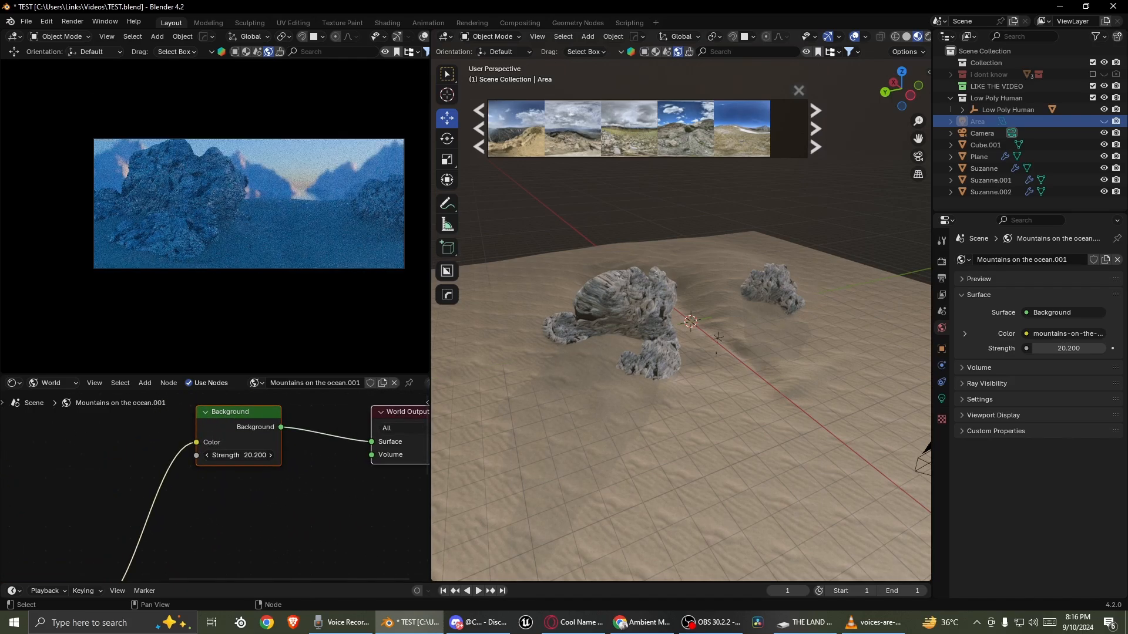
- Try a Y rotation on the world's Mapping node, and rotate the HDRI around Z so mountain peaks sit behind the rocks
scroll(231, 496, down, 3)
middle_drag(145, 555, 292, 432)
middle_drag(66, 524, 189, 474)
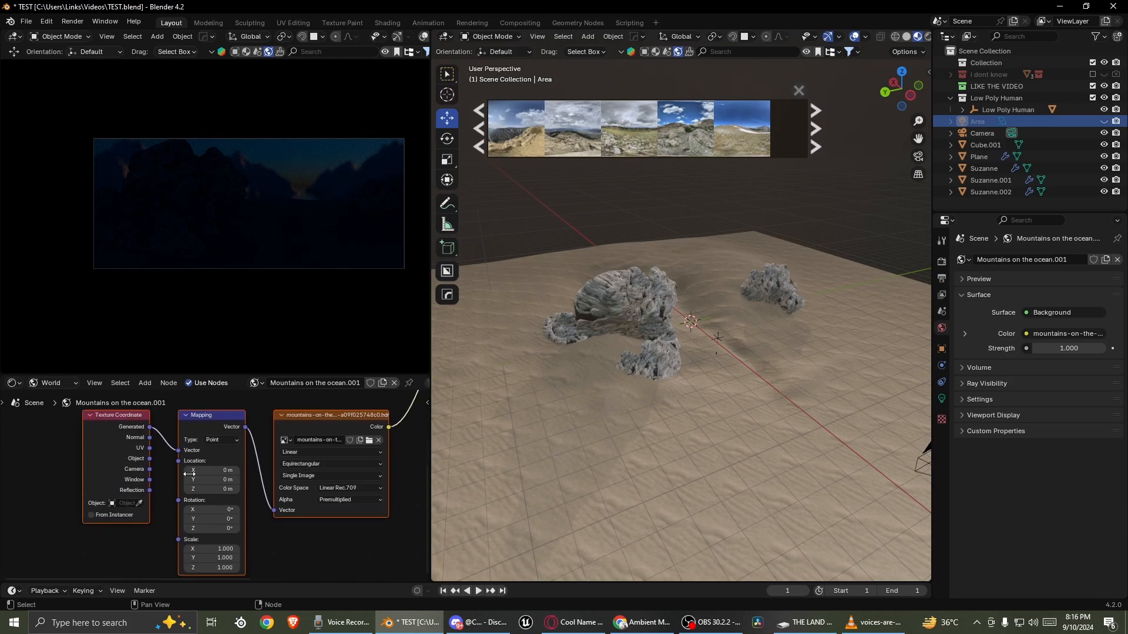
drag(213, 520, 216, 520)
right_click(213, 520)
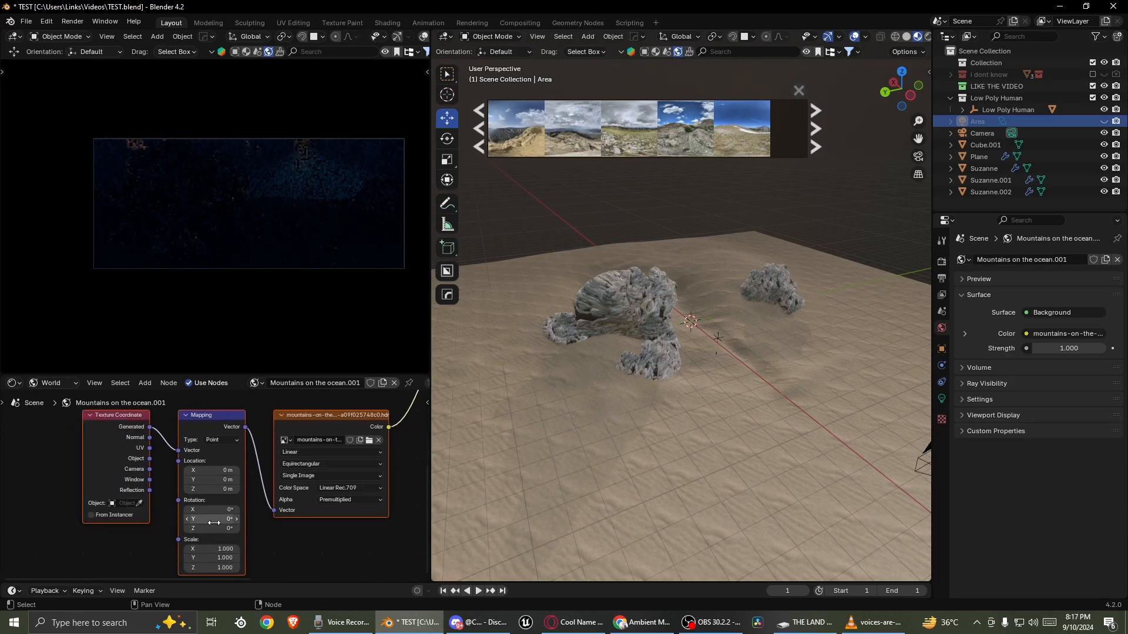
drag(213, 528, 232, 528)
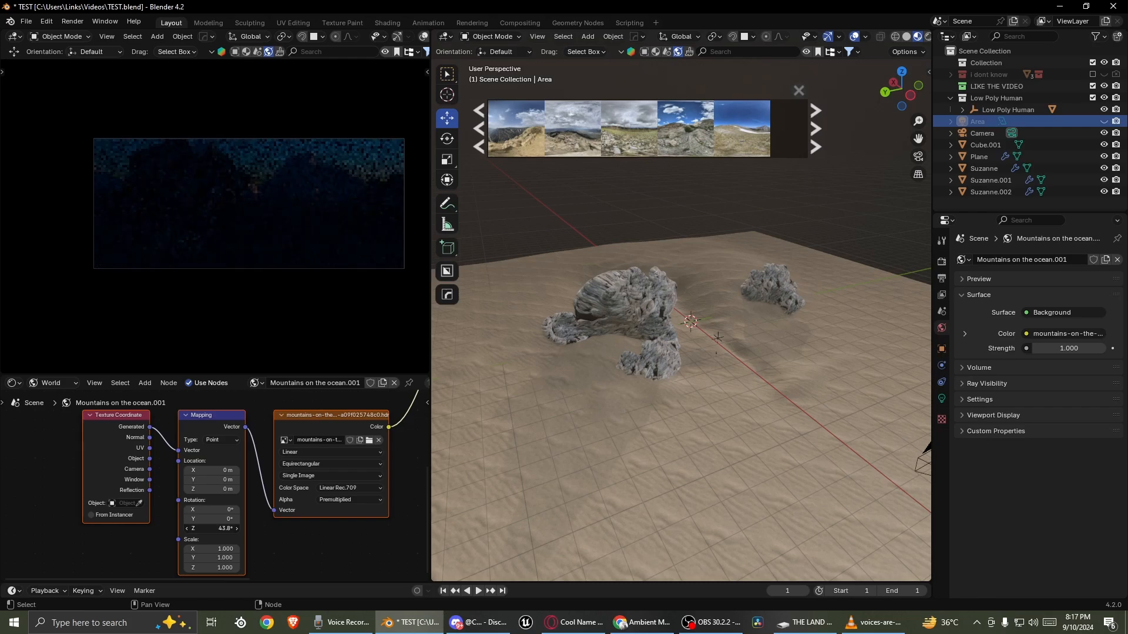
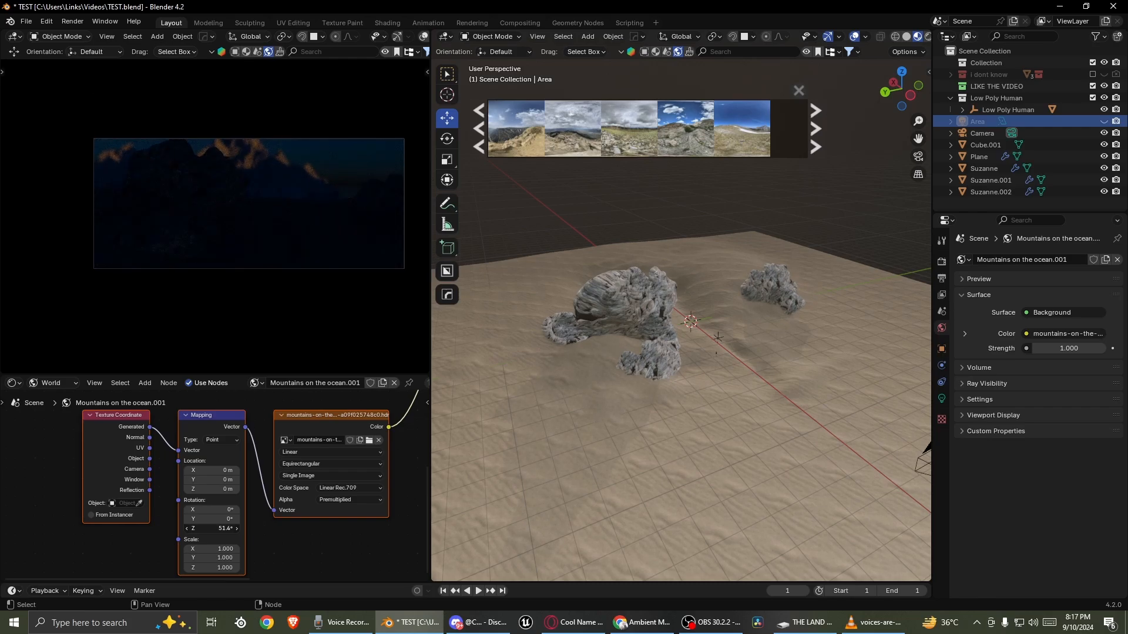
- Insert a Hue/Saturation/Value node between the environment texture and the Background node
middle_drag(272, 474, 163, 523)
scroll(223, 487, up, 2)
scroll(223, 486, down, 4)
middle_drag(357, 420, 263, 476)
scroll(264, 475, up, 2)
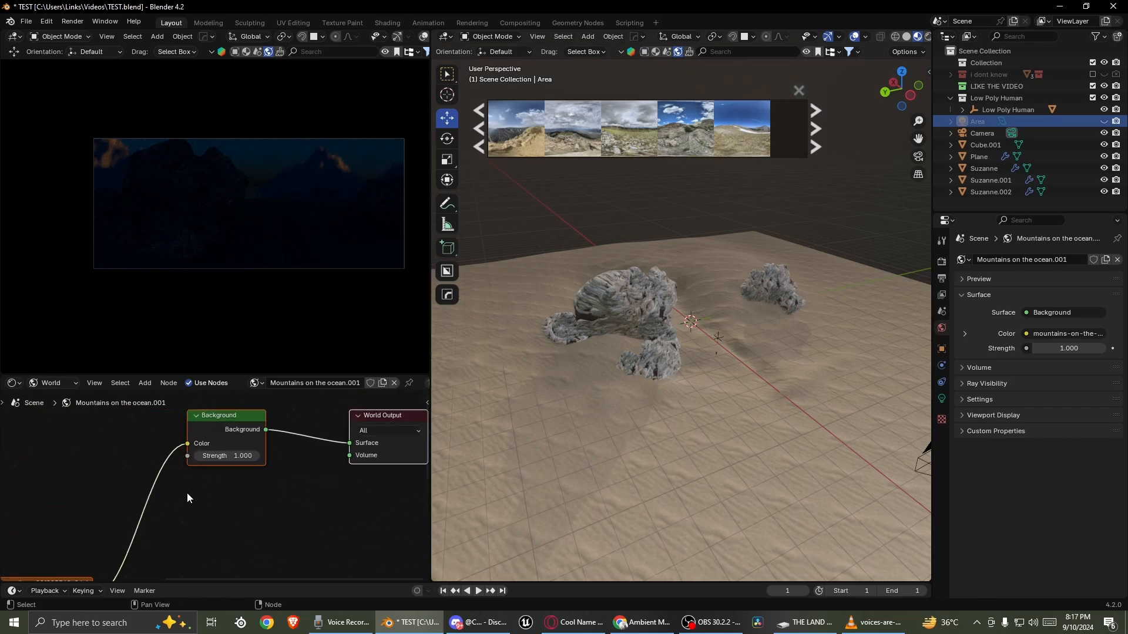
key(F3)
text(hu)
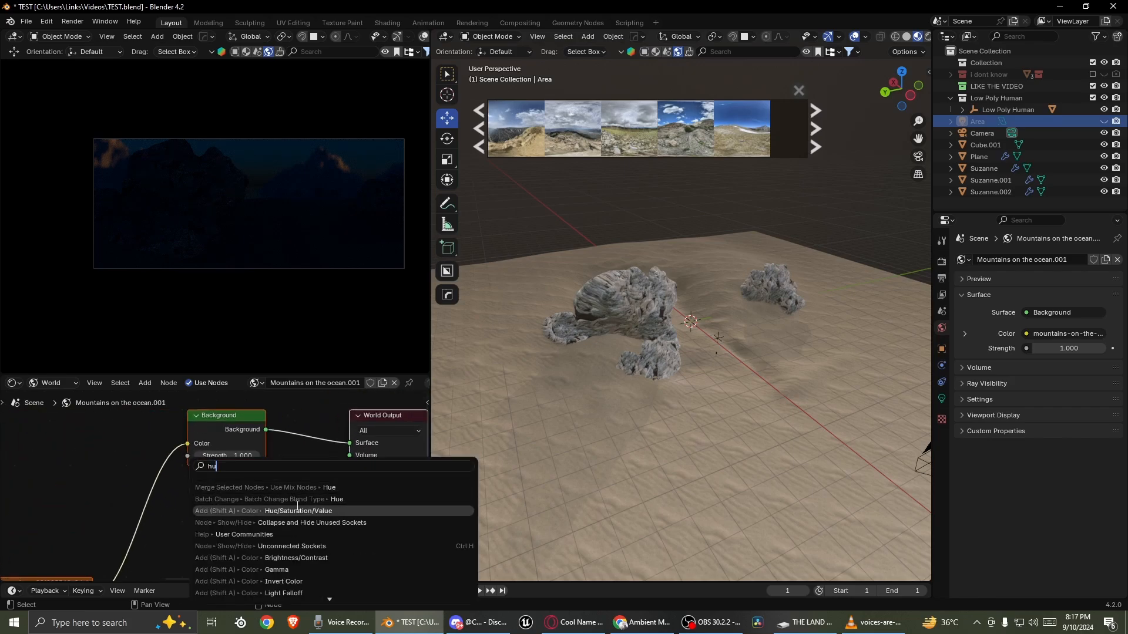
click(297, 511)
click(128, 488)
middle_drag(170, 489, 234, 429)
scroll(234, 428, up, 2)
scroll(234, 428, up, 4)
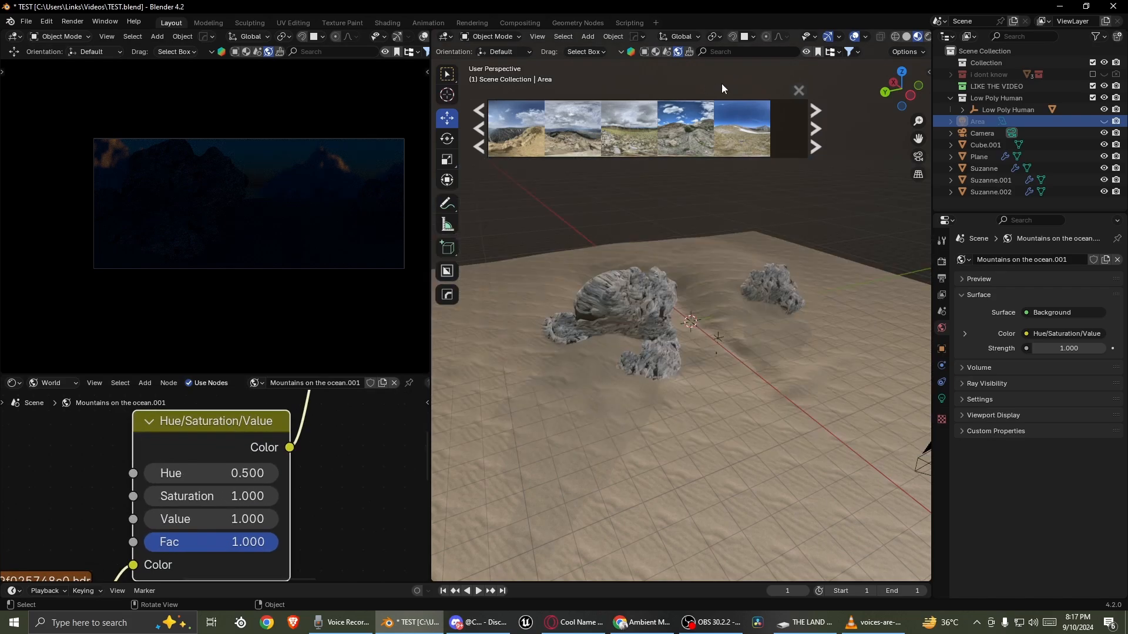
- Browse the HDRI library for a darker environment and start downloading the FuSion HDRI at 2048 resolution
scroll(719, 132, down, 2)
scroll(714, 122, down, 3)
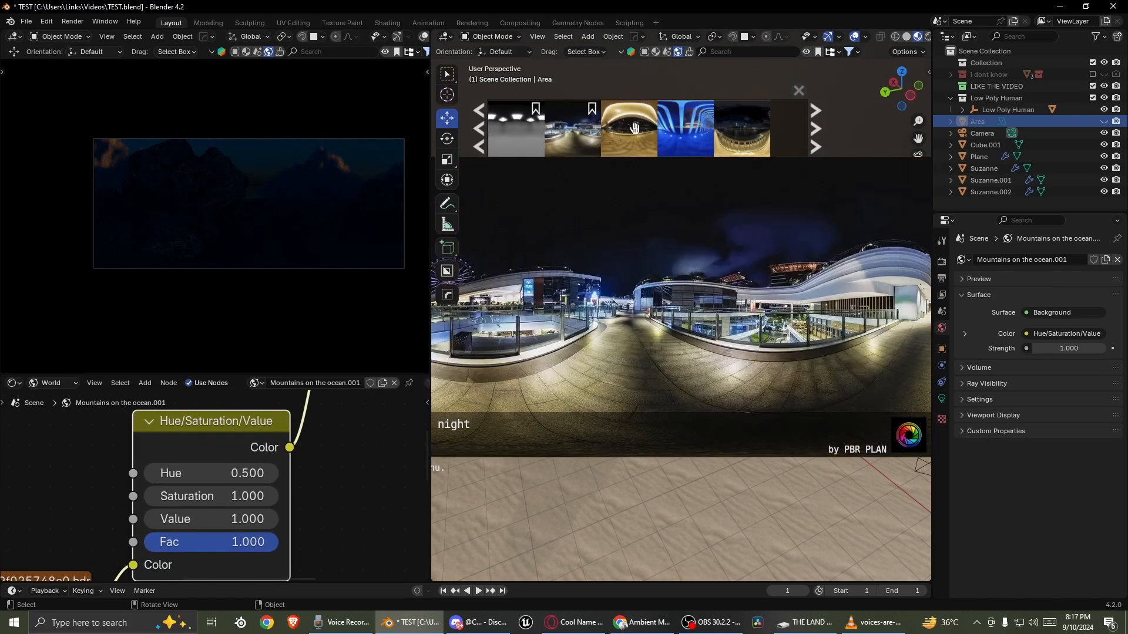
scroll(714, 127, down, 3)
scroll(705, 129, down, 3)
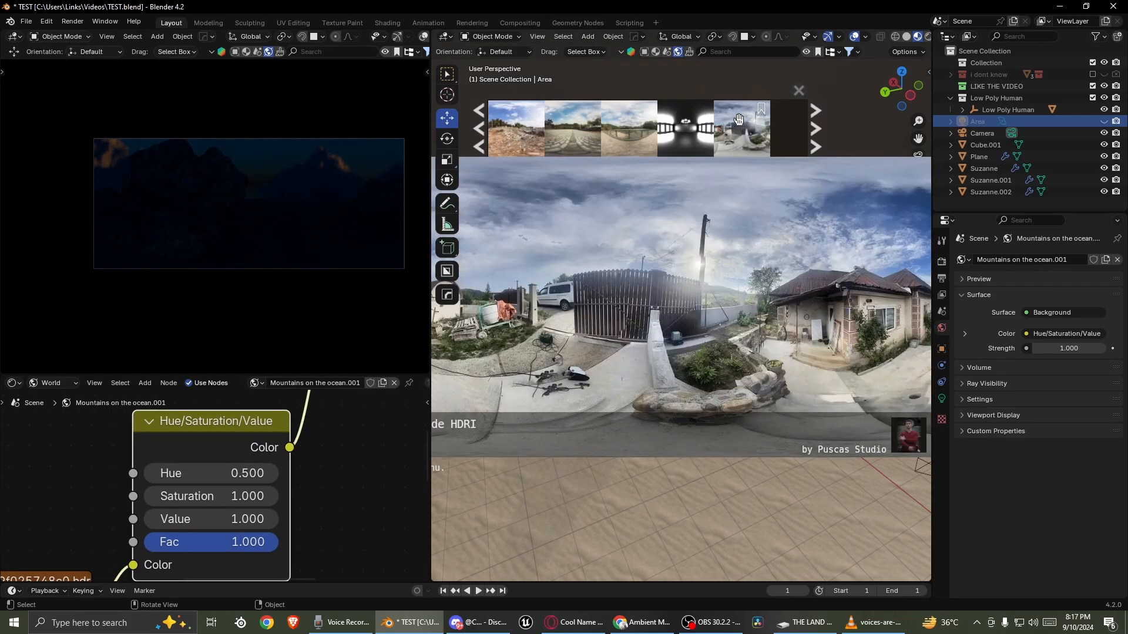
scroll(611, 130, down, 3)
scroll(641, 124, down, 3)
scroll(641, 124, down, 9)
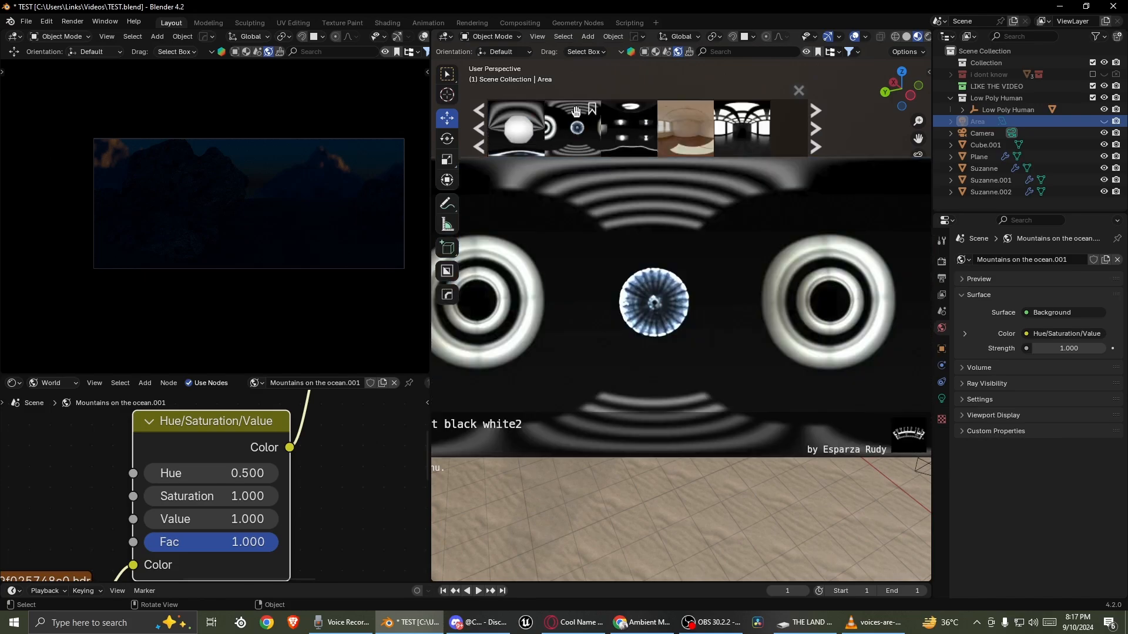
scroll(758, 70, down, 4)
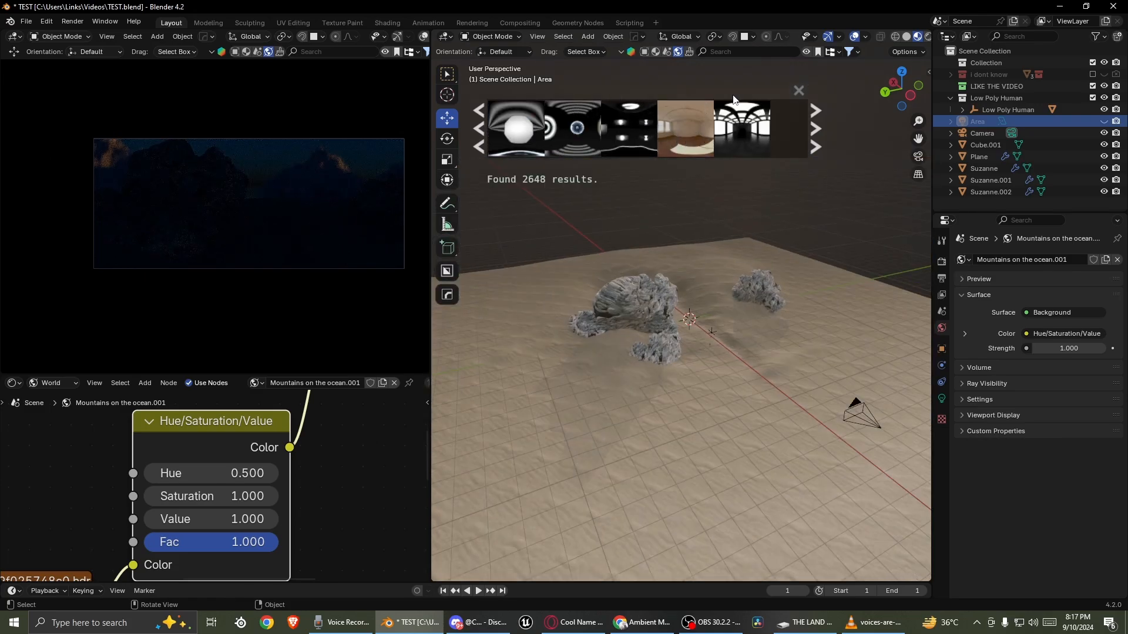
scroll(699, 136, down, 1)
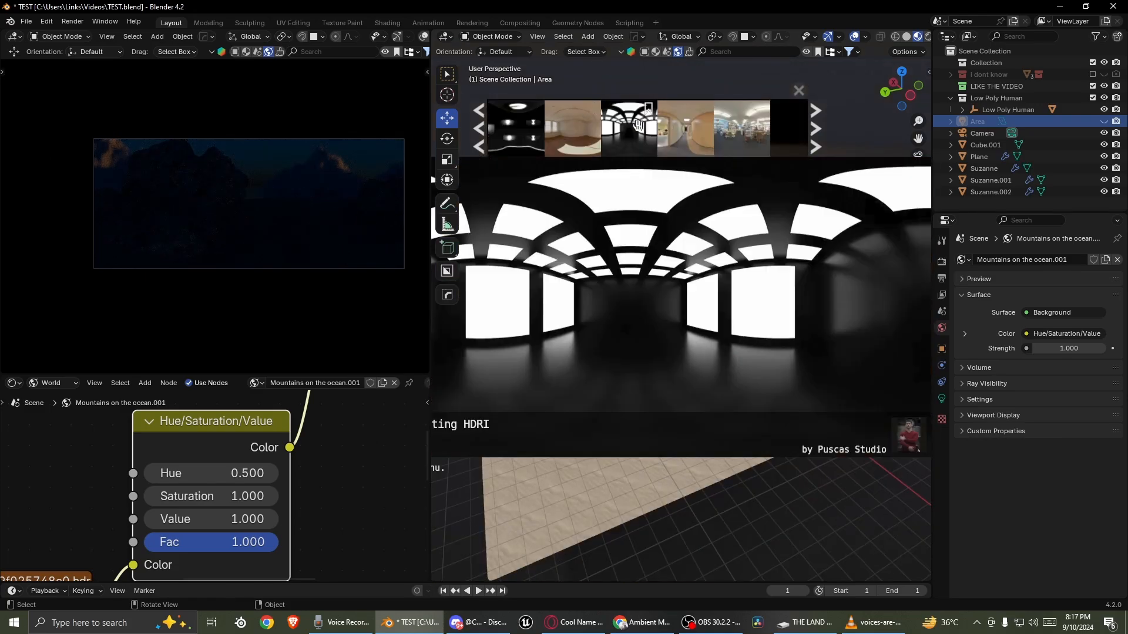
scroll(632, 130, down, 5)
scroll(690, 130, down, 5)
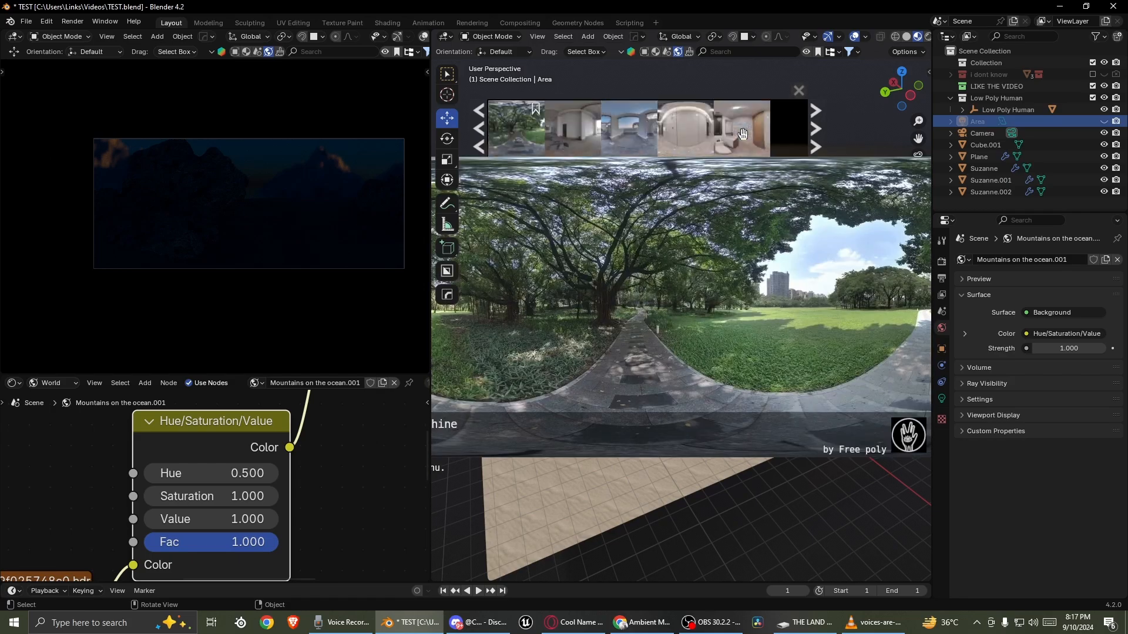
scroll(690, 130, down, 4)
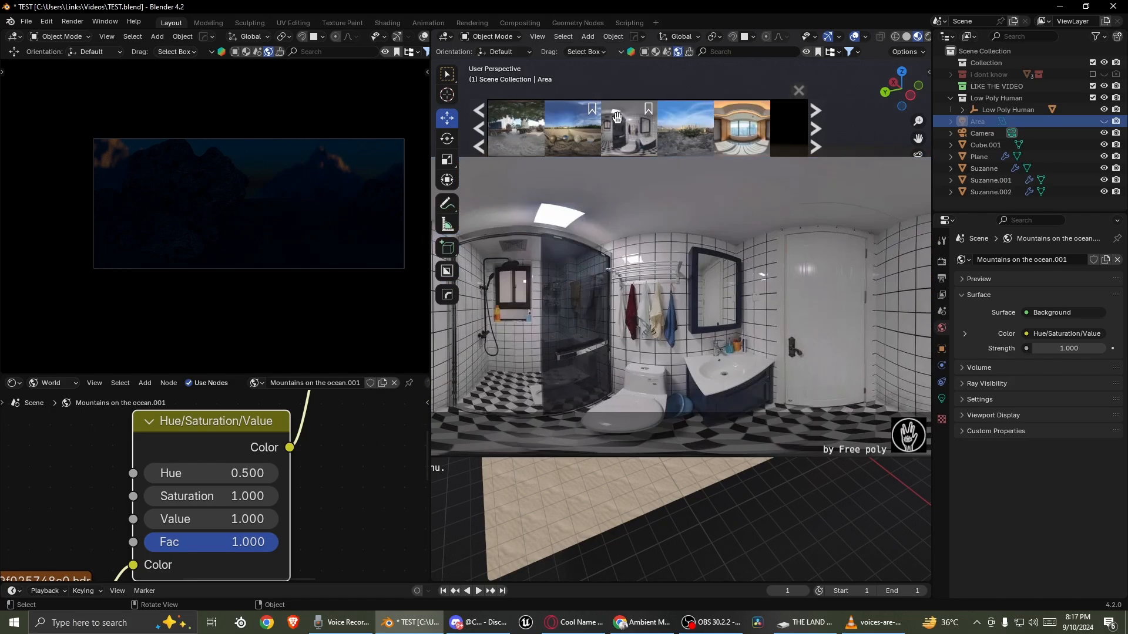
scroll(705, 111, down, 5)
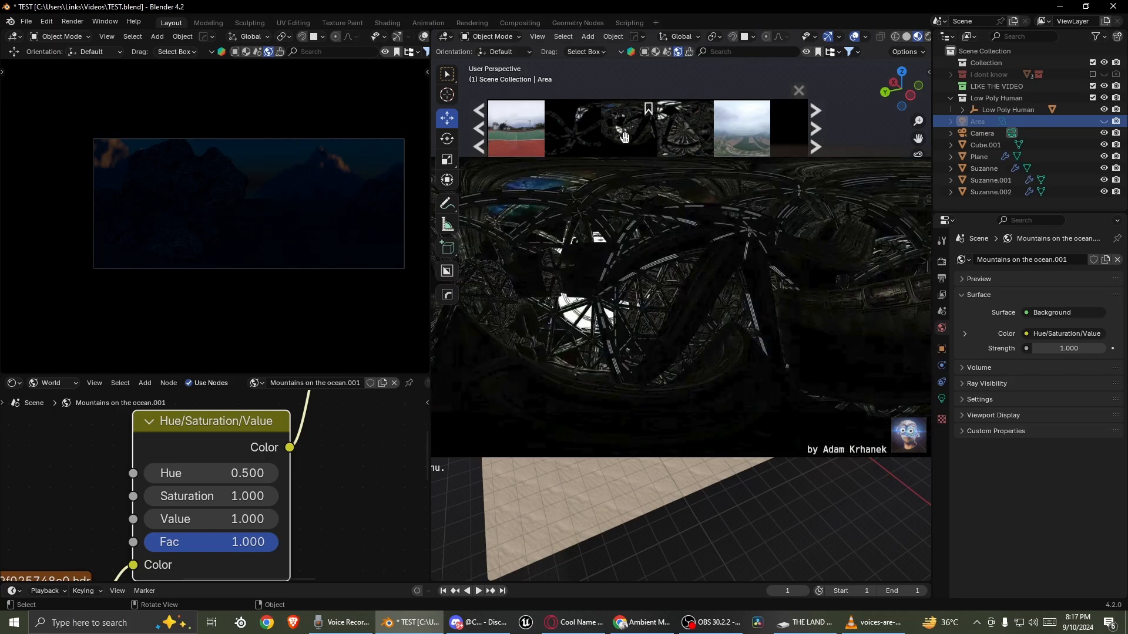
click(626, 129)
click(616, 234)
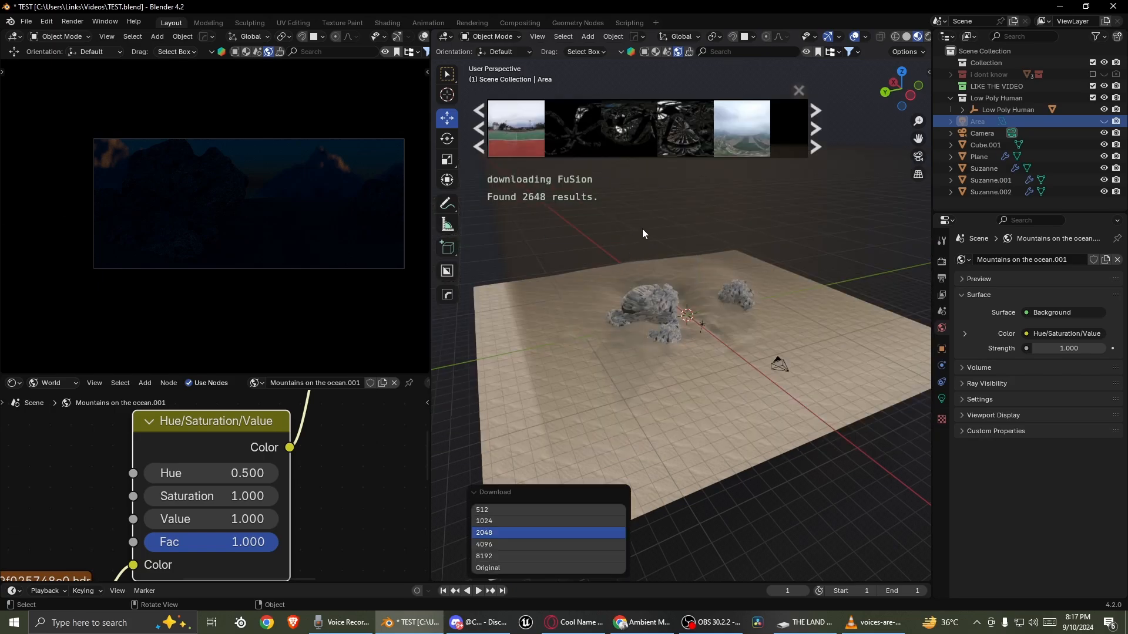
- Try lowering the Hue/Saturation/Value node's Saturation to 0 to desaturate the world background
drag(188, 497, 223, 496)
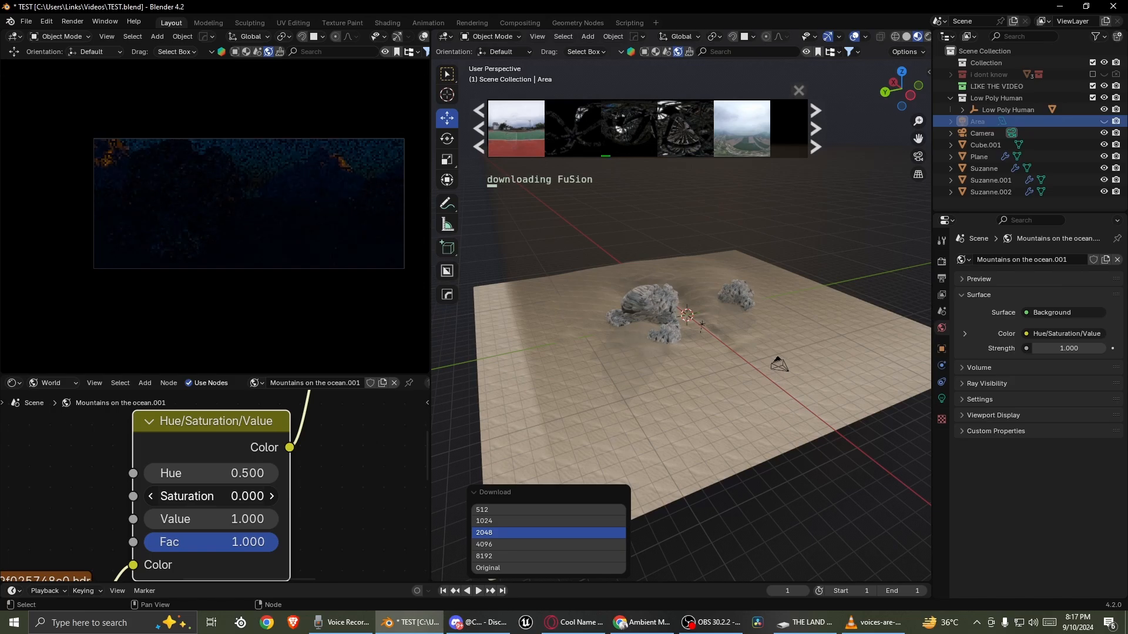
right_click(194, 497)
click(176, 502)
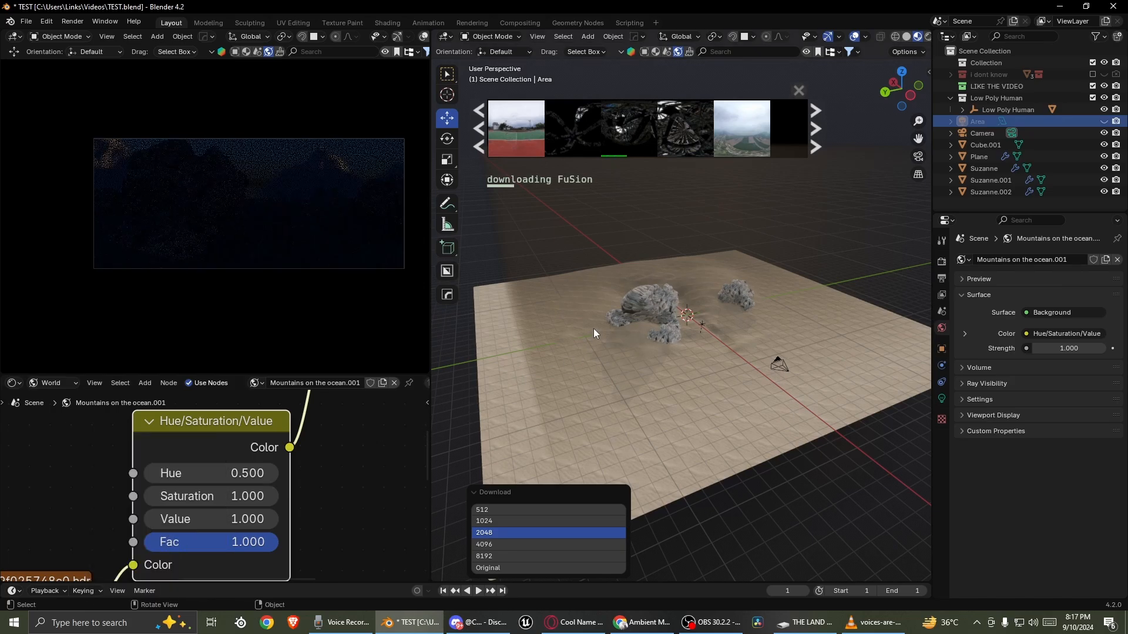
middle_drag(593, 329, 646, 329)
- Switch to Chrome and search Google for "sand" in a new tab
click(643, 622)
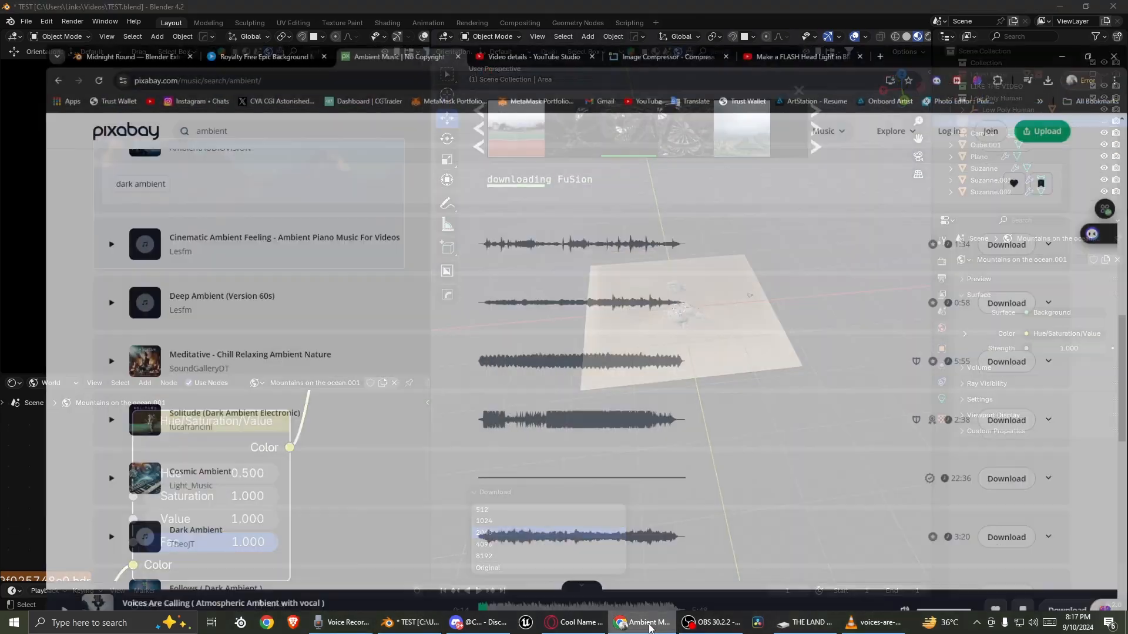
click(870, 11)
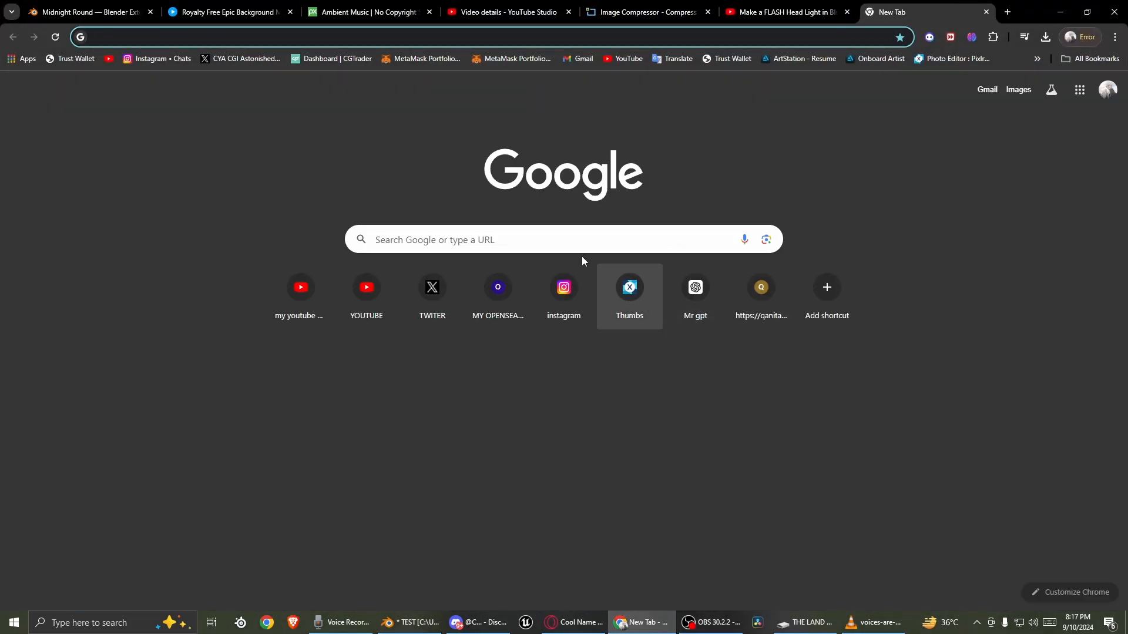
click(577, 245)
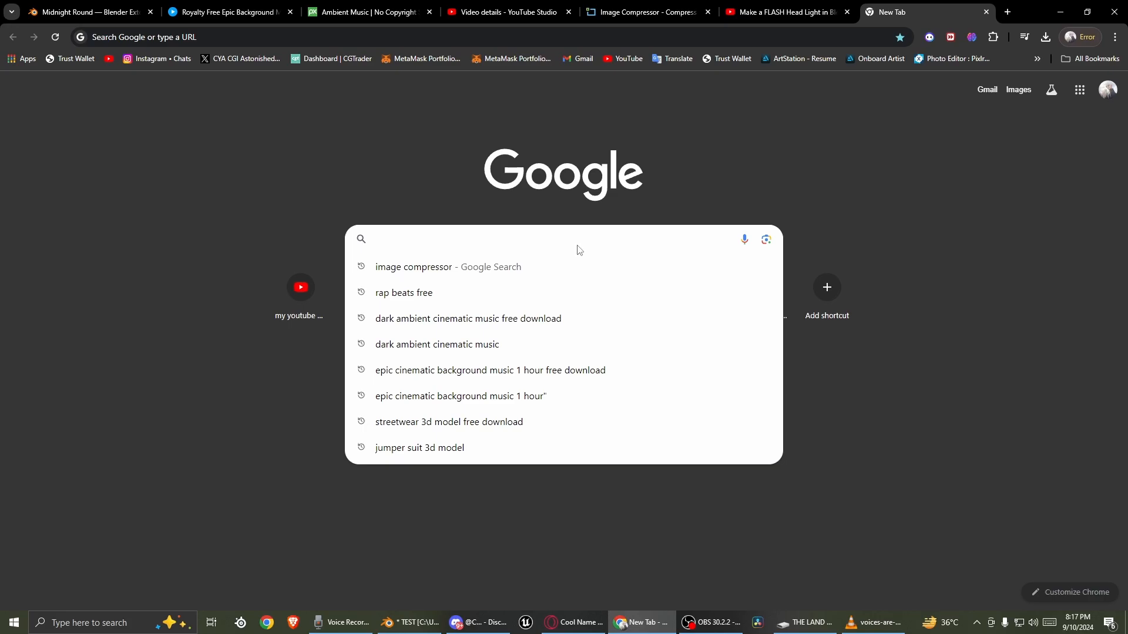
text(sand)
key(Return)
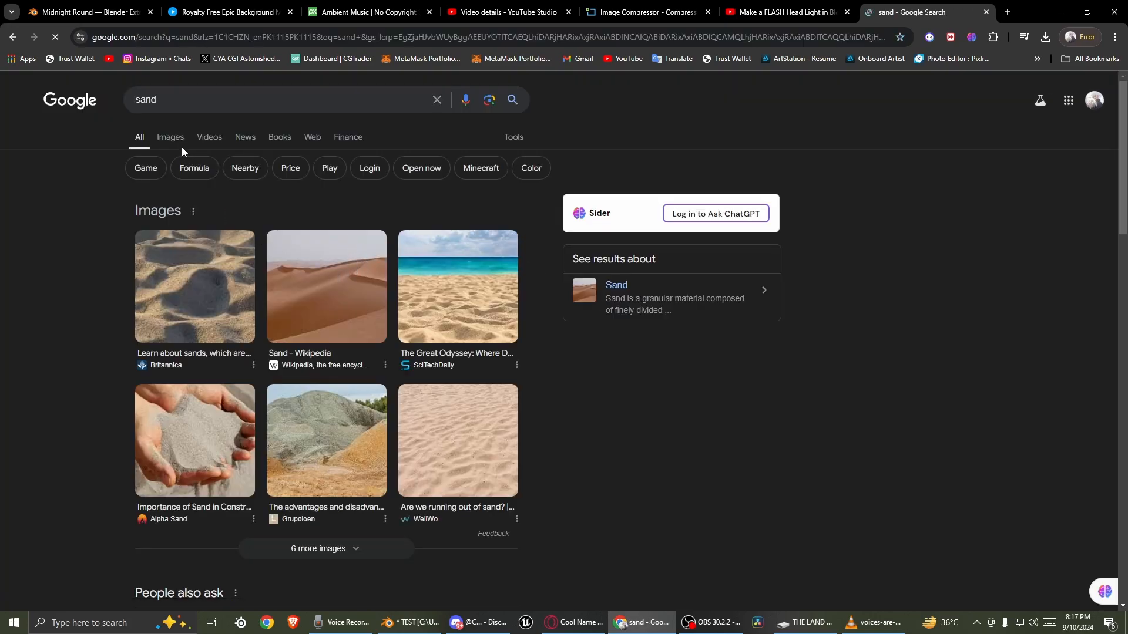
- Search Google for "dazert" and view the image results
click(171, 100)
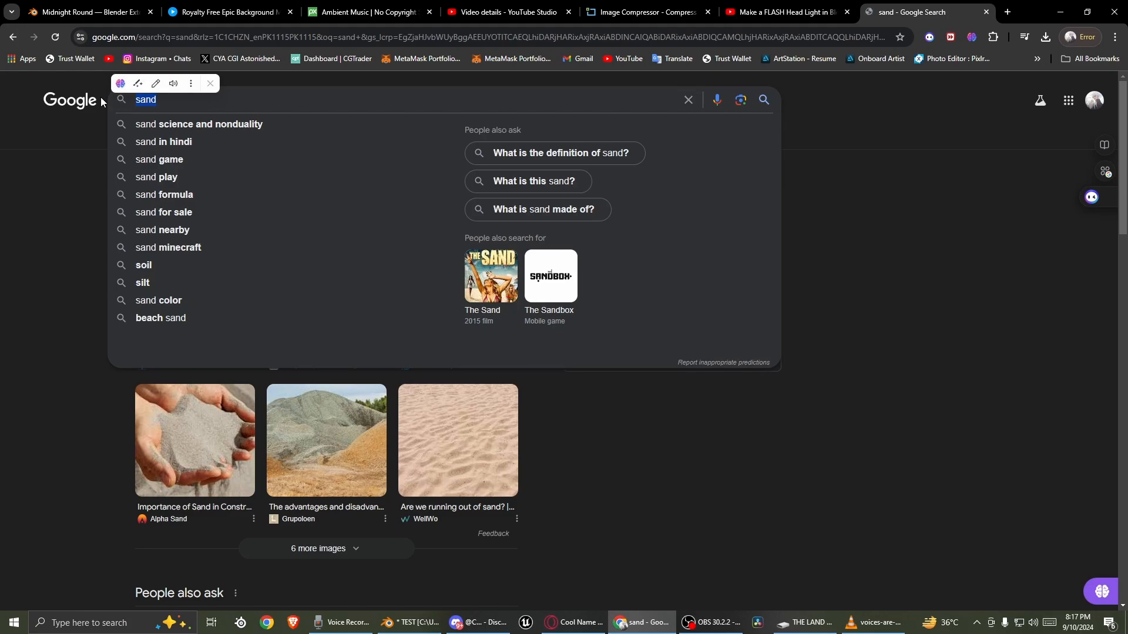
text(dazert)
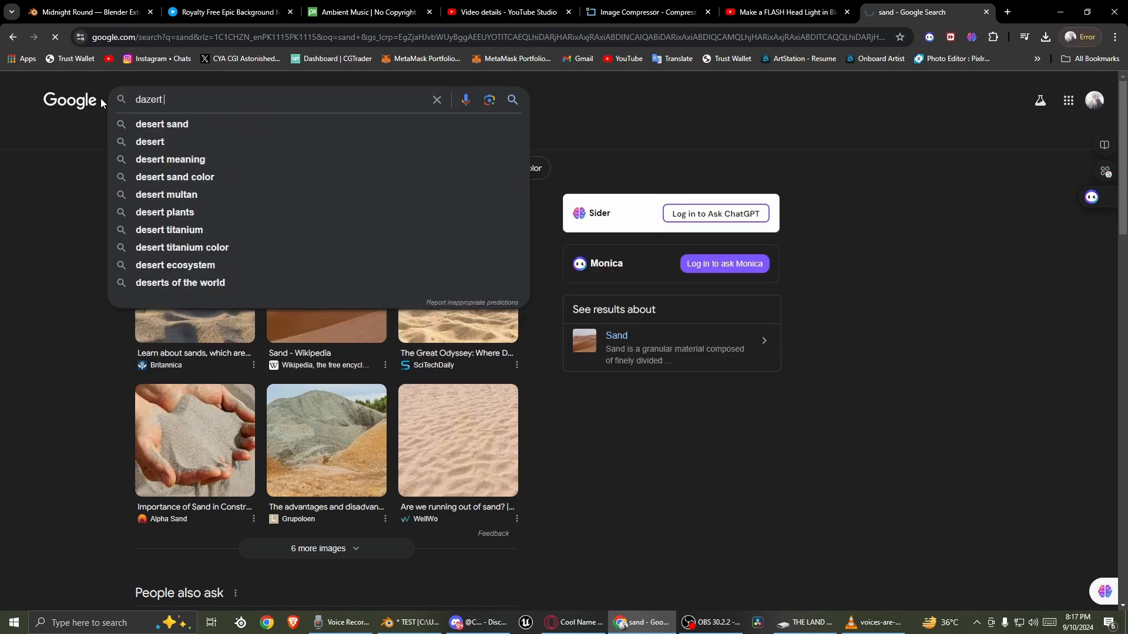
key(Return)
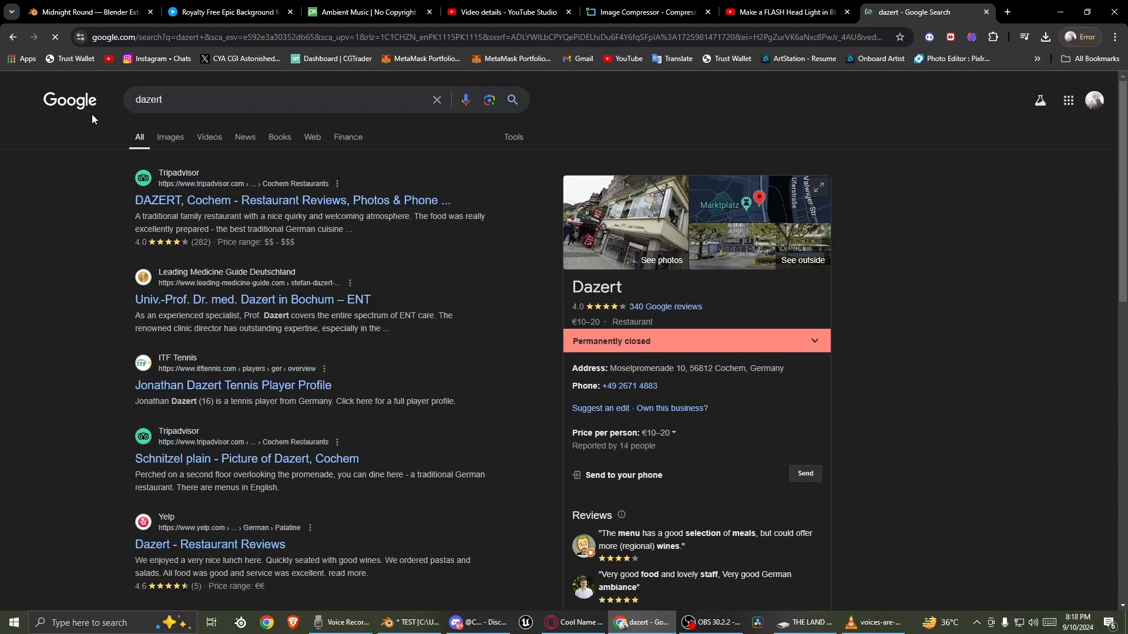
click(169, 136)
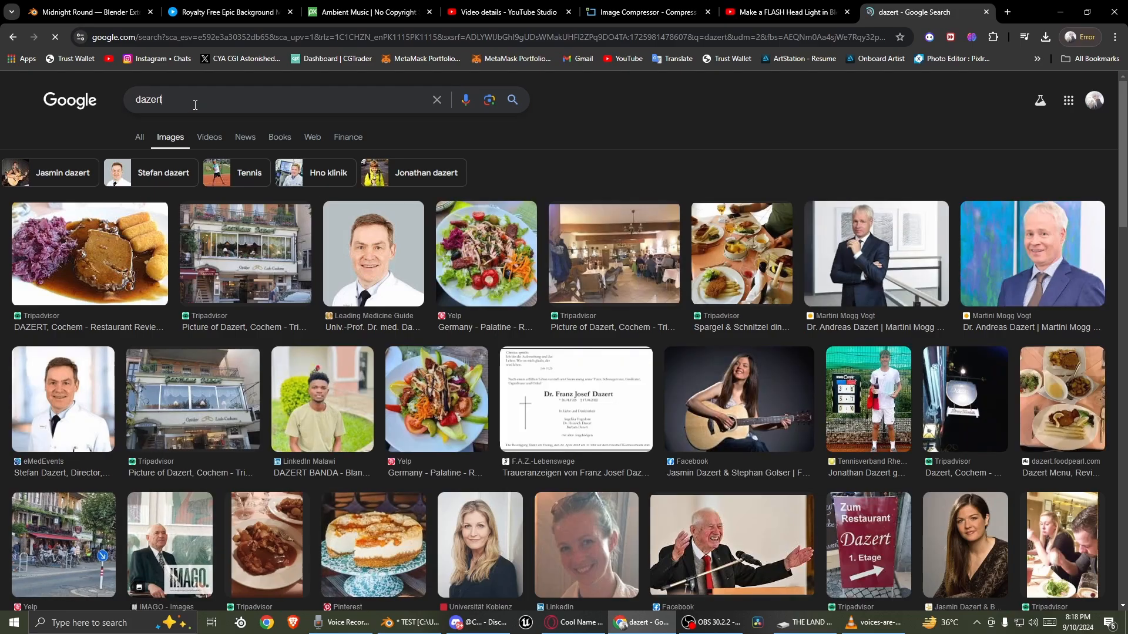
- Search Google Images for "dazart" and return to all results
drag(165, 100, 141, 100)
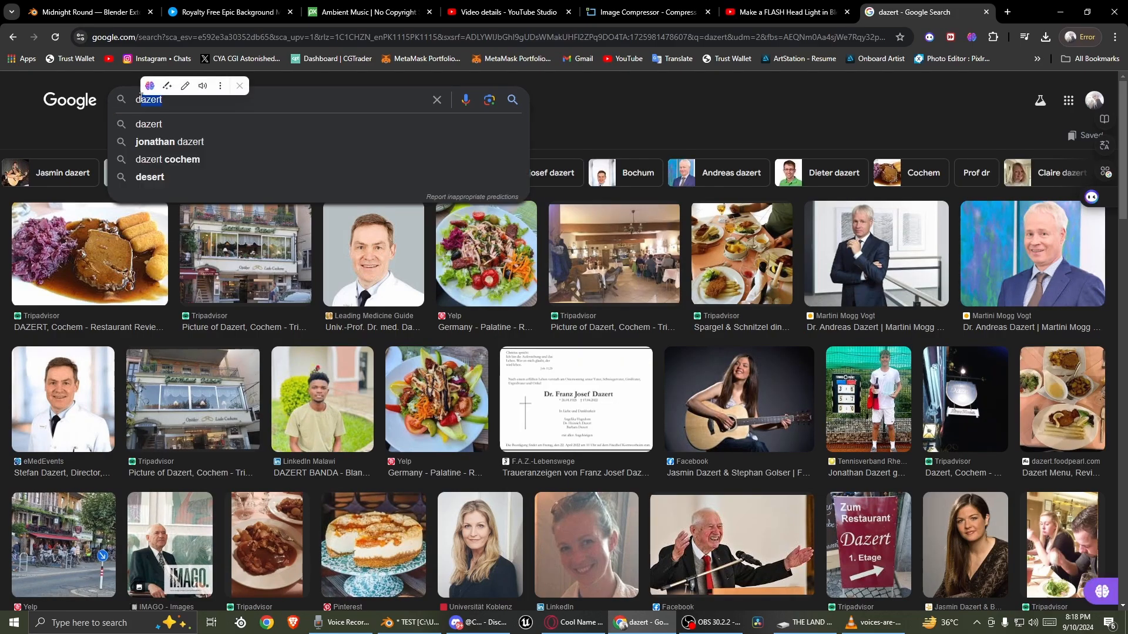
text(des)
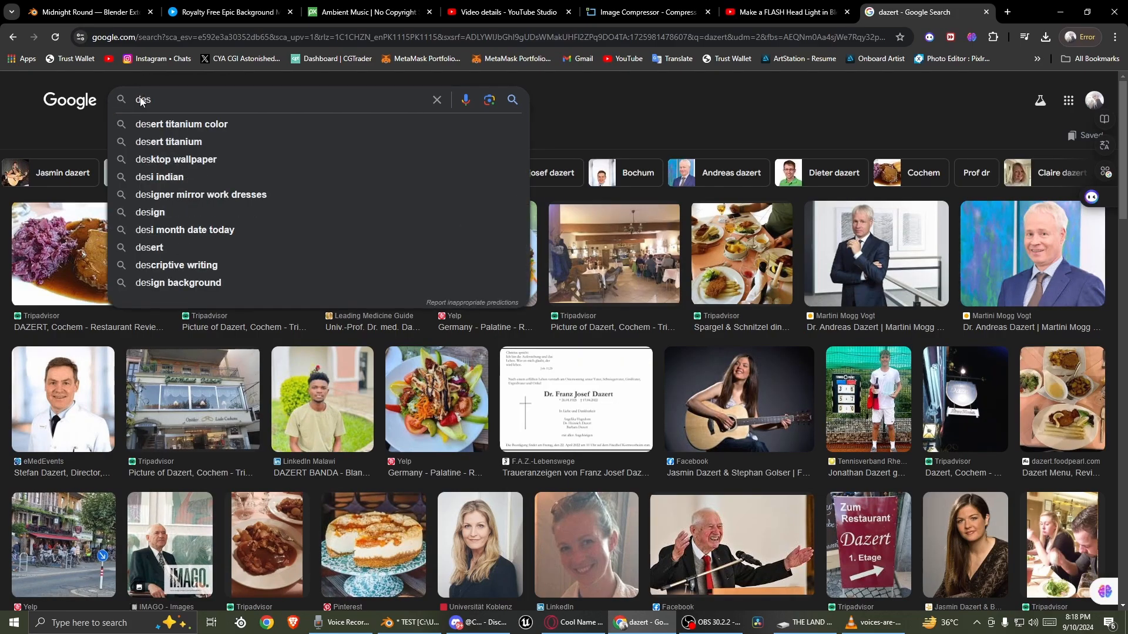
key(BackSpace)
key(BackSpace)
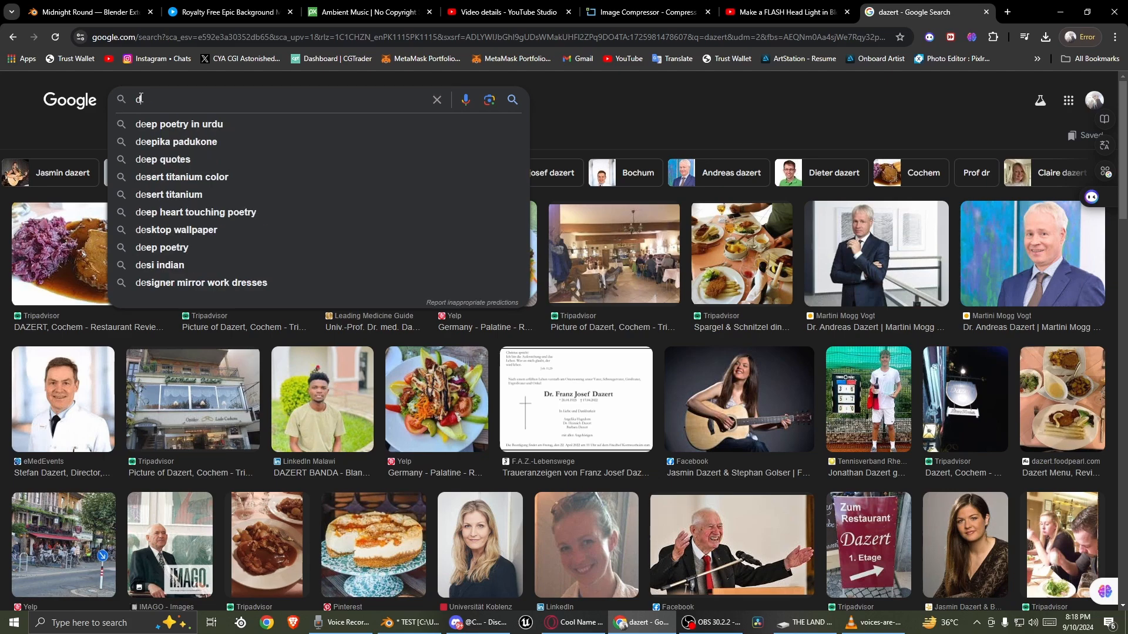
text(azart)
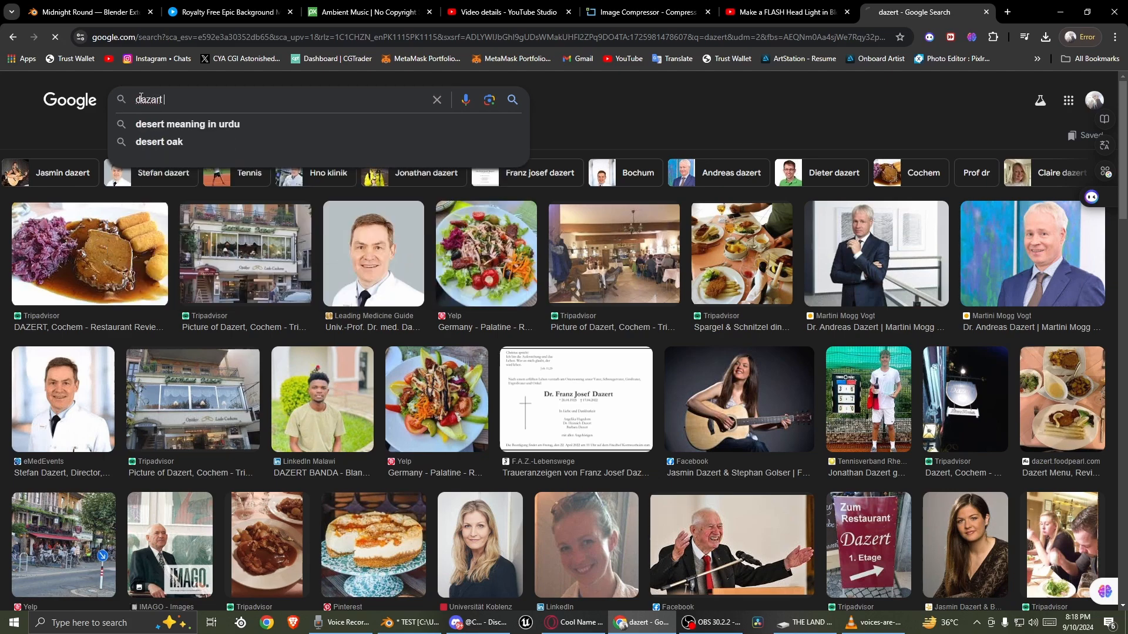
key(Return)
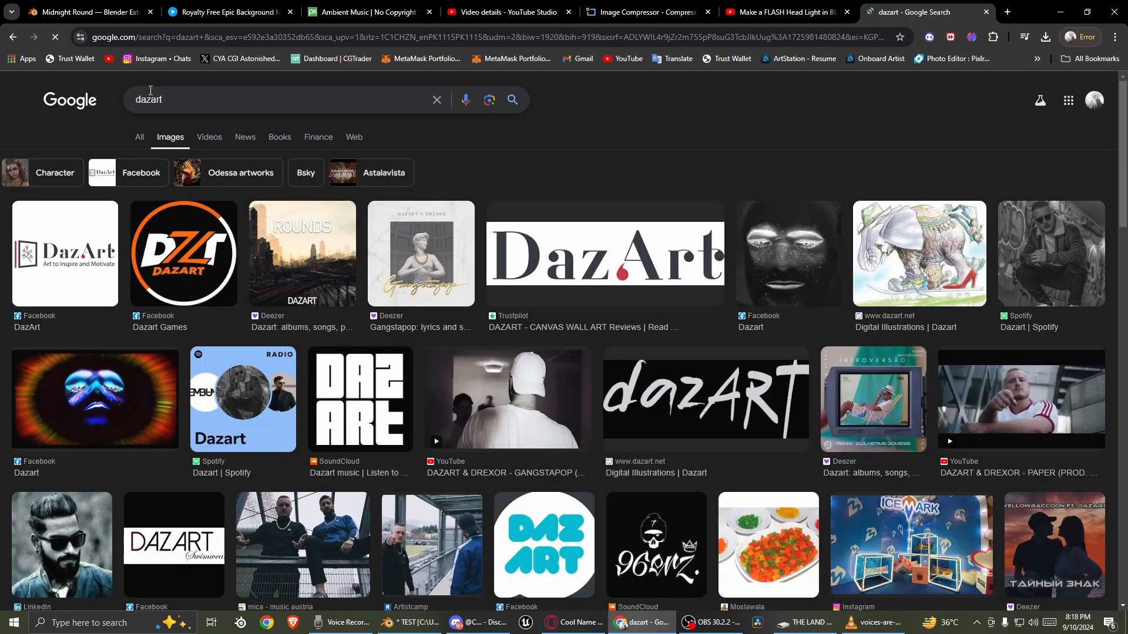
click(139, 137)
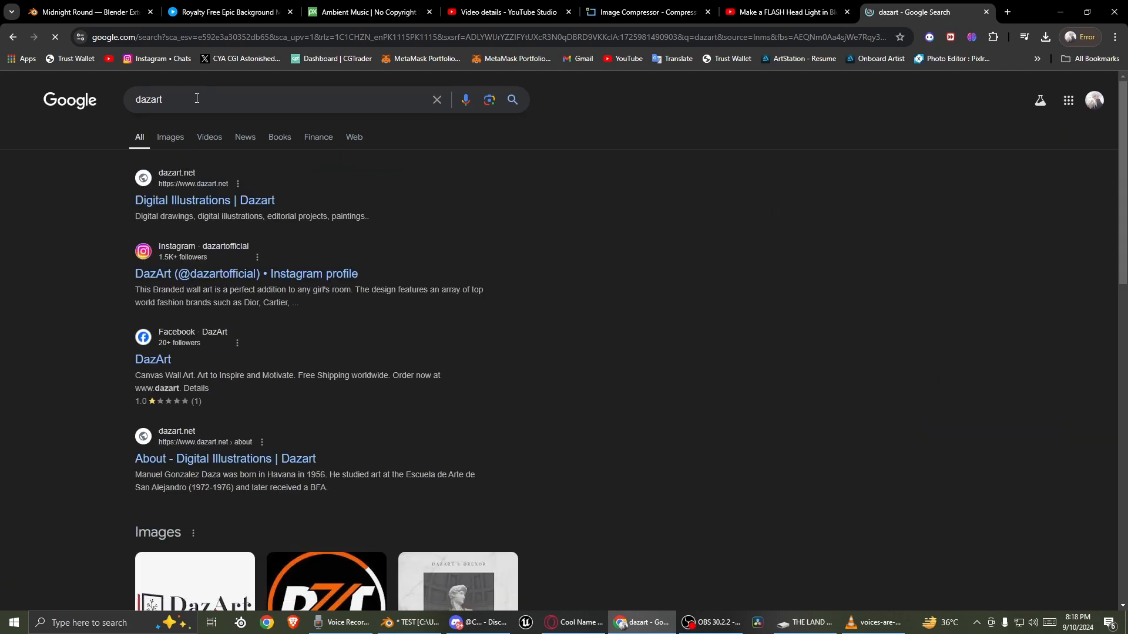
- Search Google for "dezert"
click(205, 92)
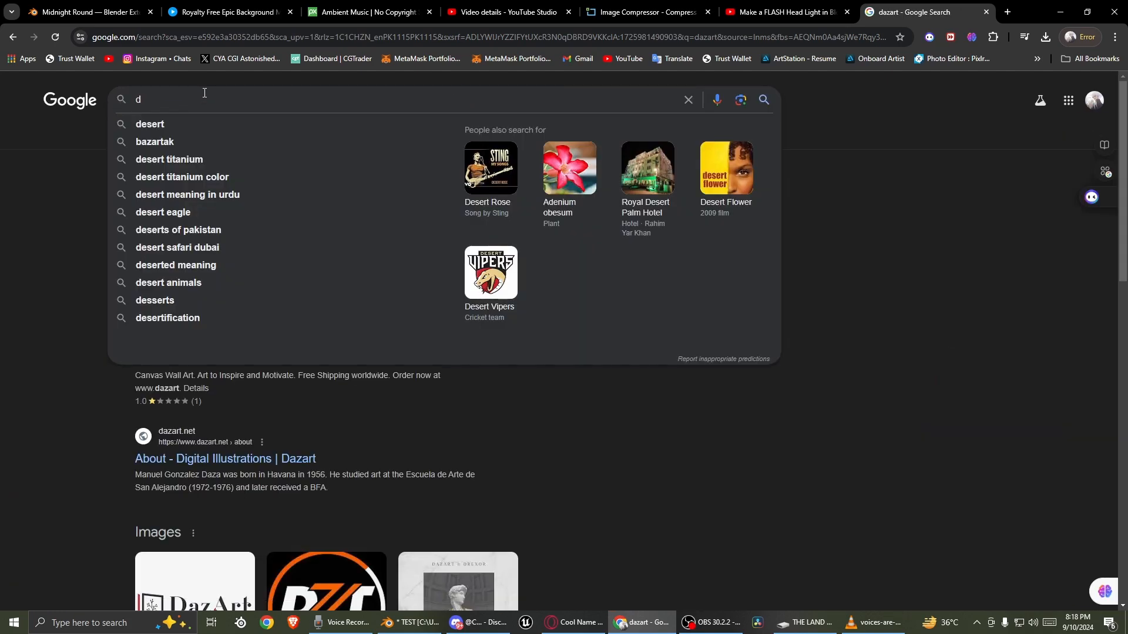
text(ezert)
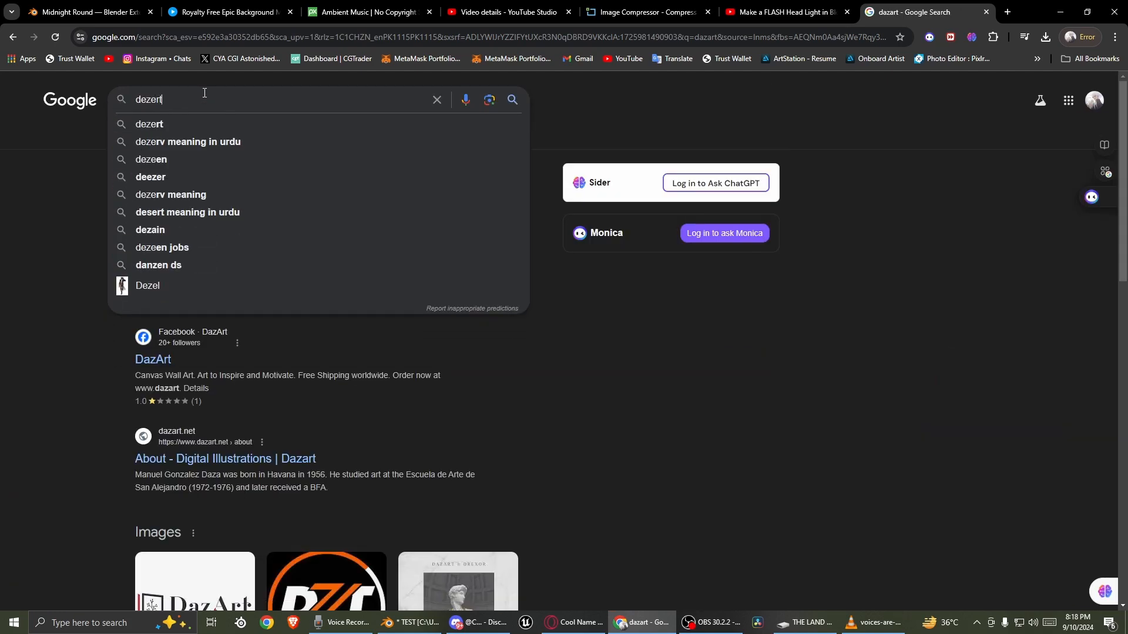
key(Return)
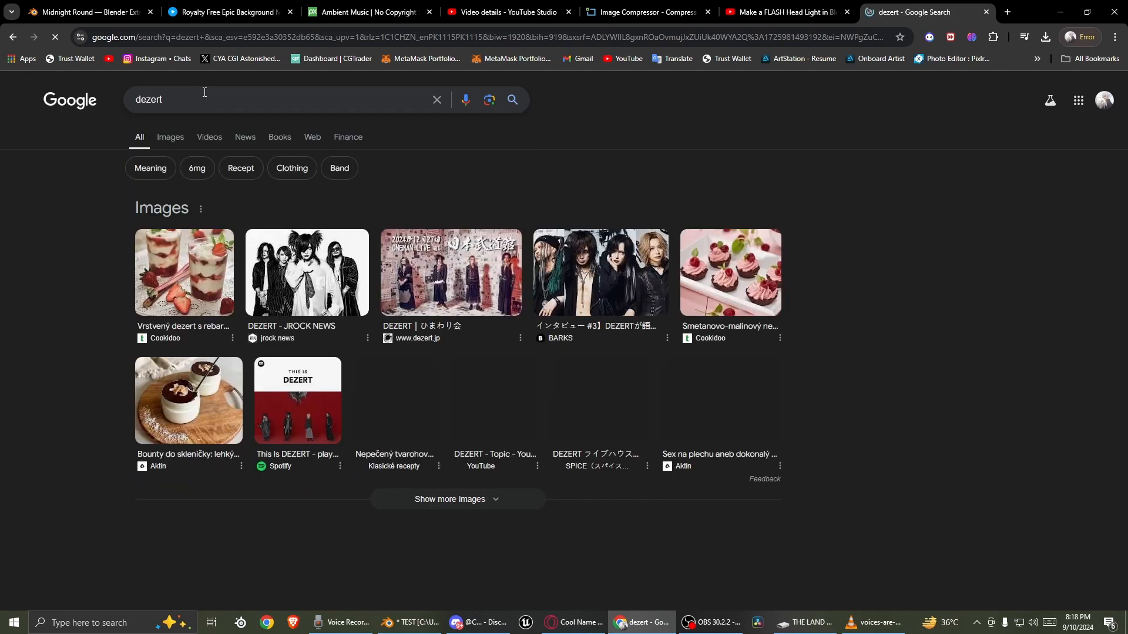
- Search Google Images for "sand land" and narrow the results with the Flat filter
drag(211, 93, 34, 94)
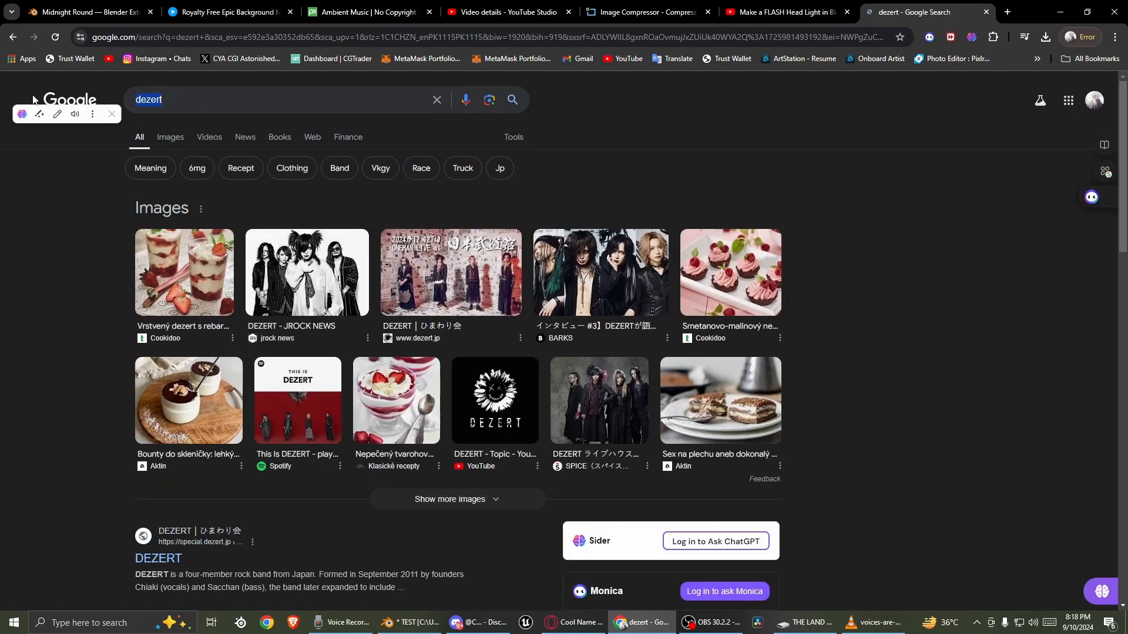
text(san k)
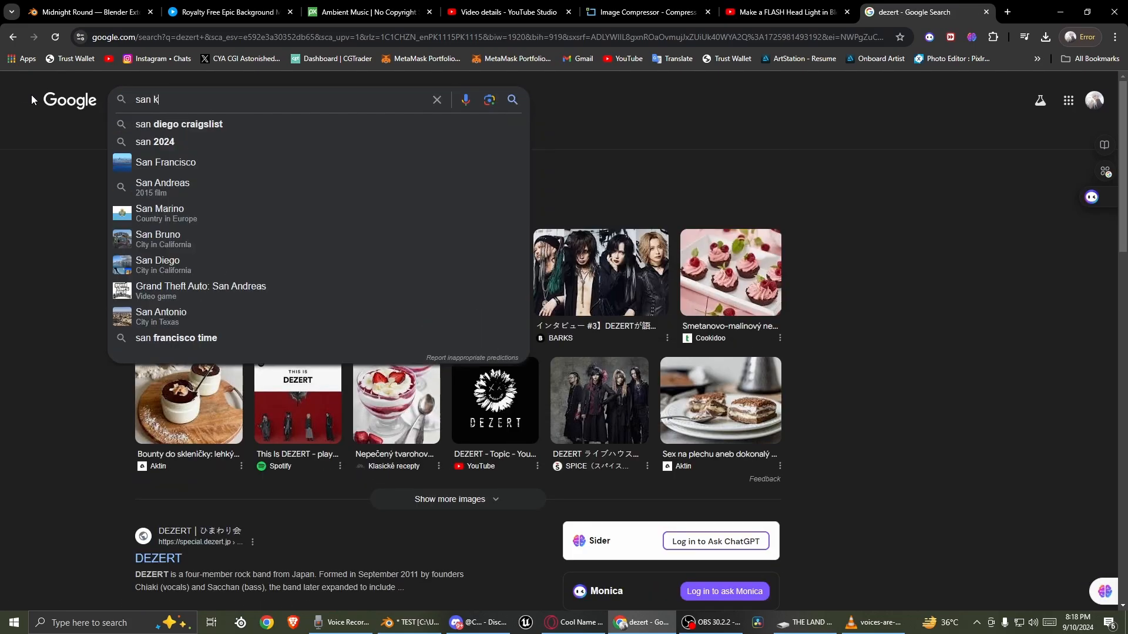
key(BackSpace)
text(land)
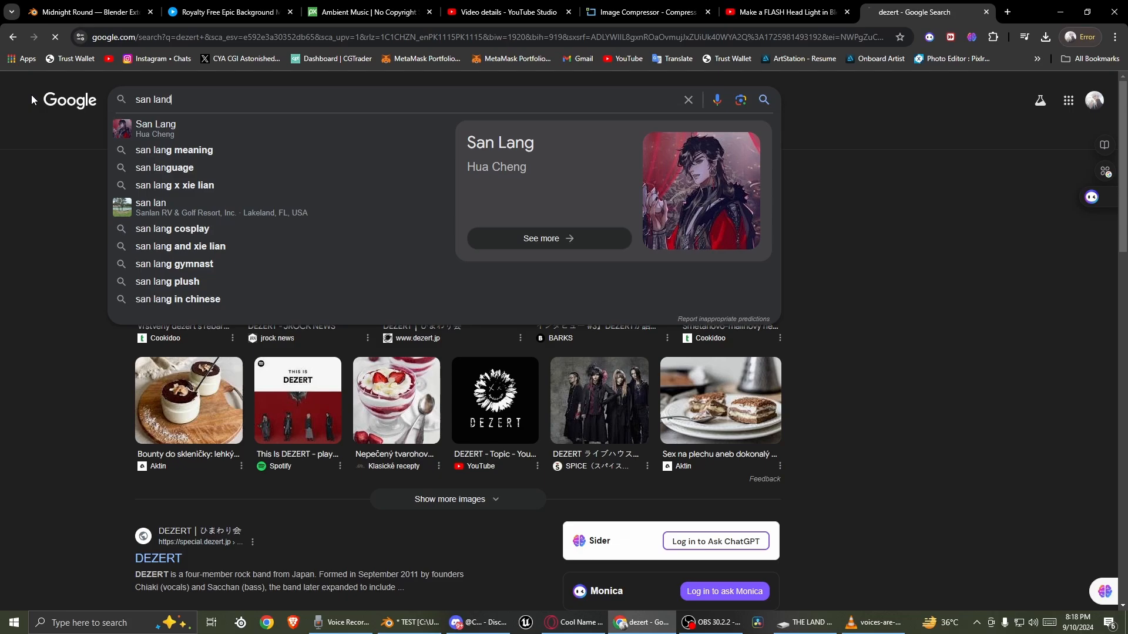
key(Return)
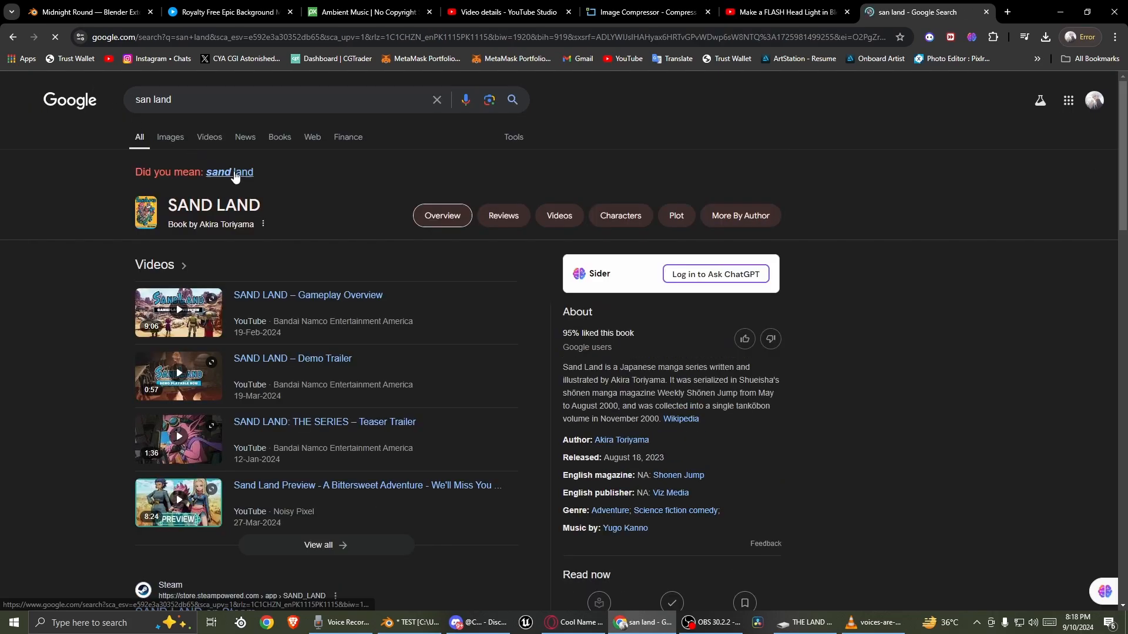
click(235, 172)
click(170, 140)
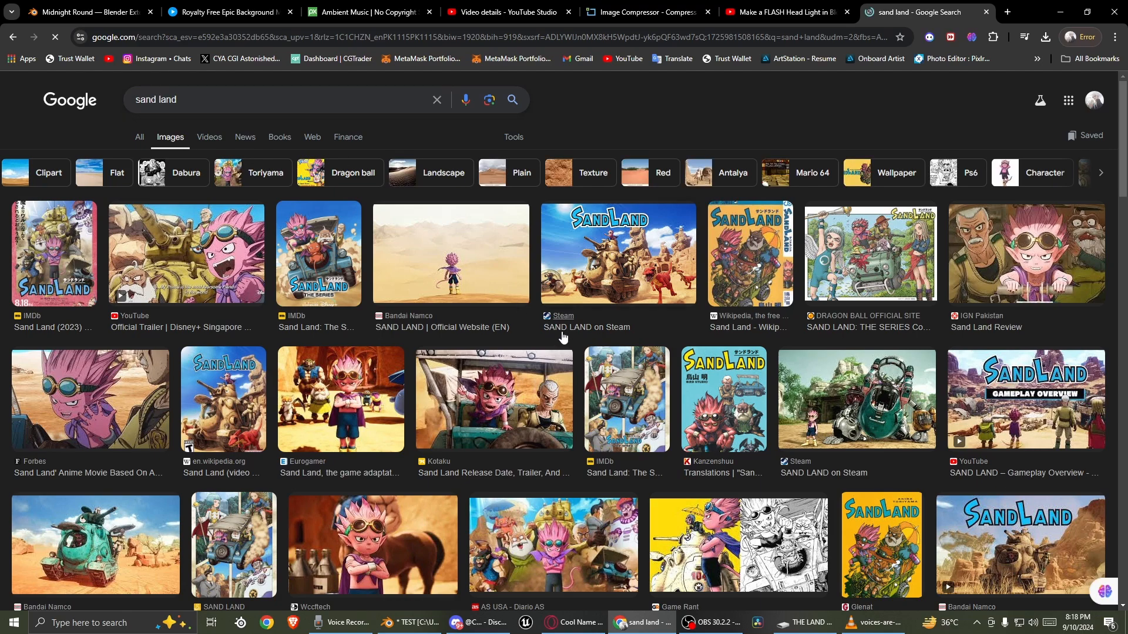
click(187, 90)
click(45, 145)
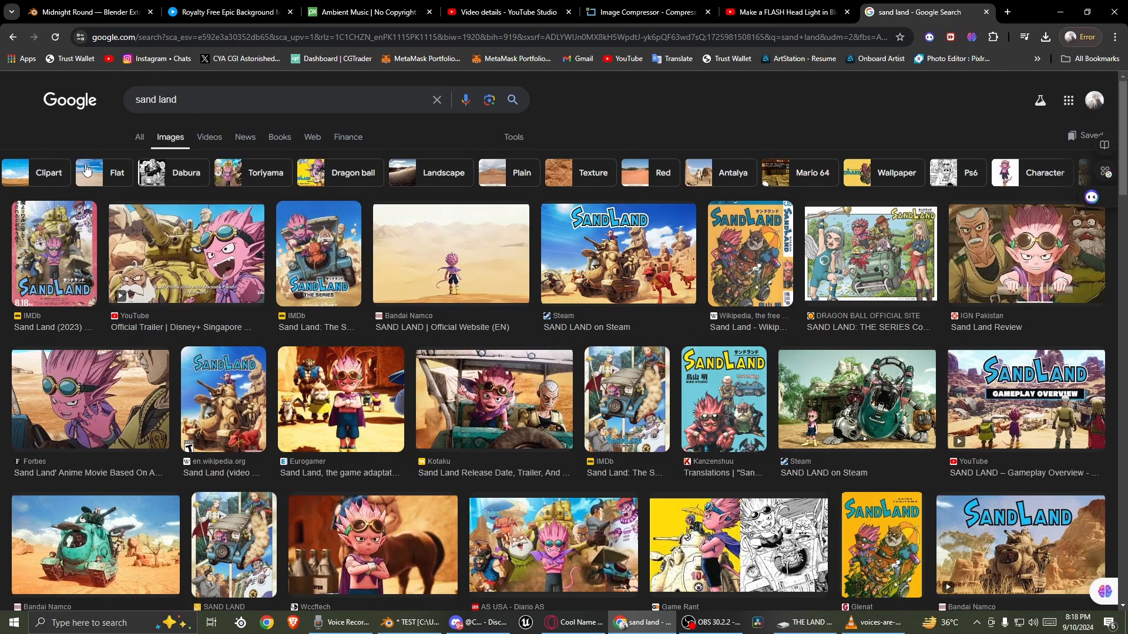
click(107, 167)
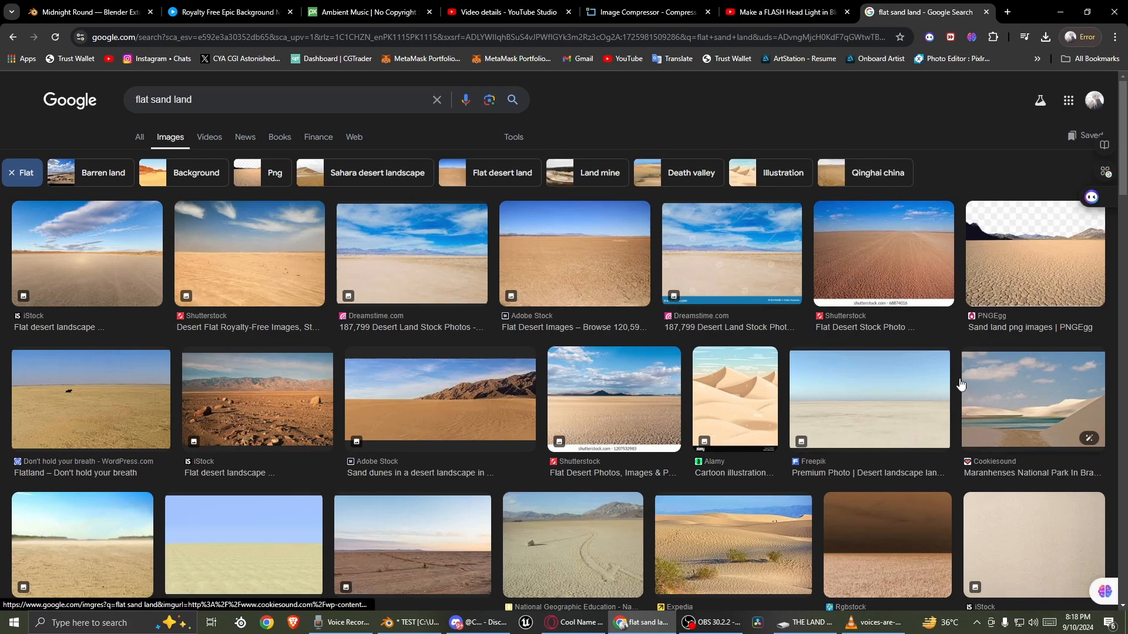
- Open the Adobe Stock image of Death Valley sand dunes and save it as a JPEG in Downloads
click(420, 383)
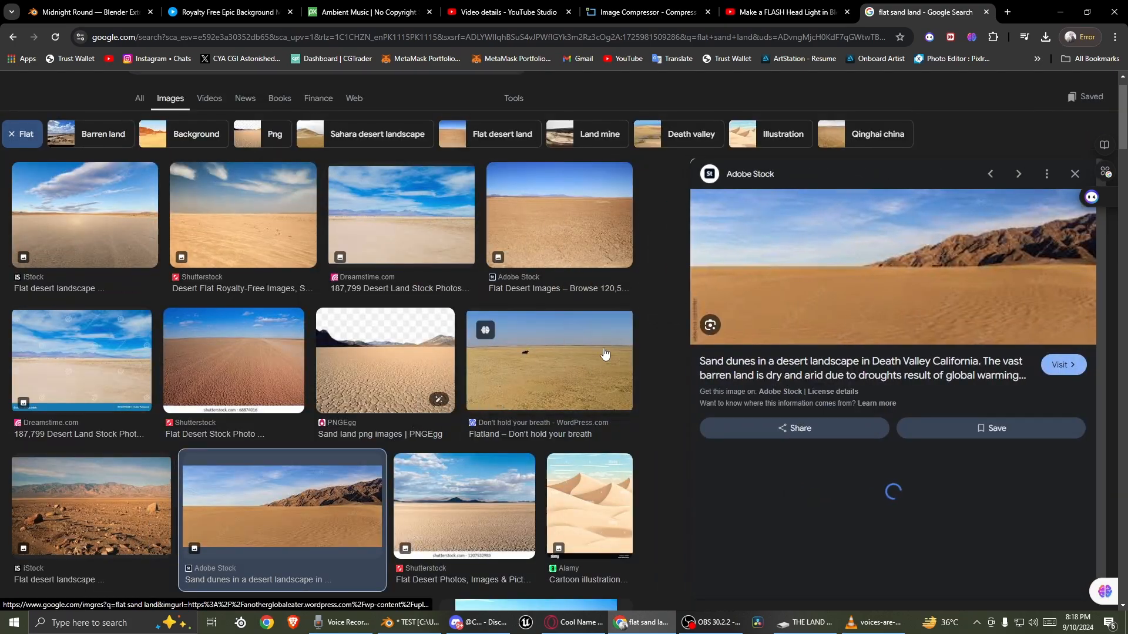
right_click(824, 245)
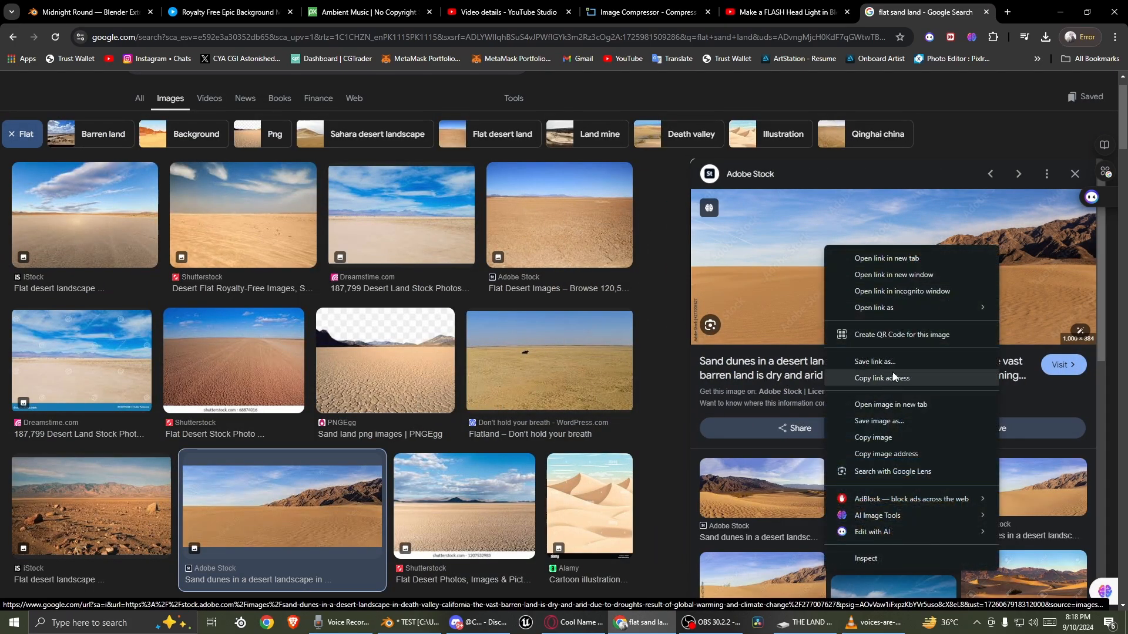
click(898, 420)
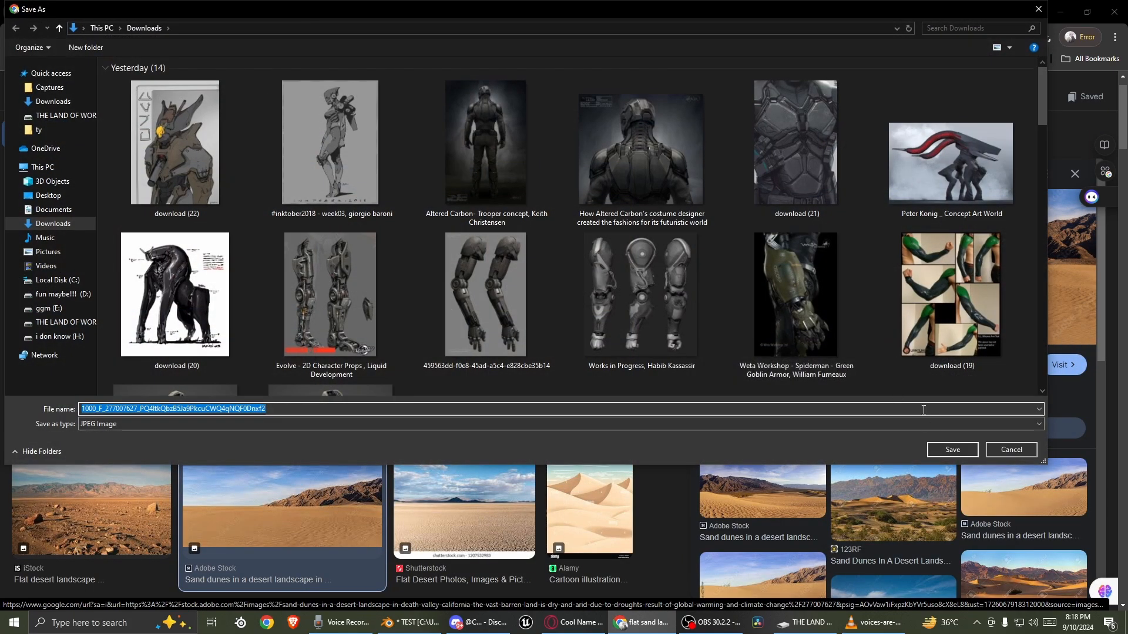
click(940, 448)
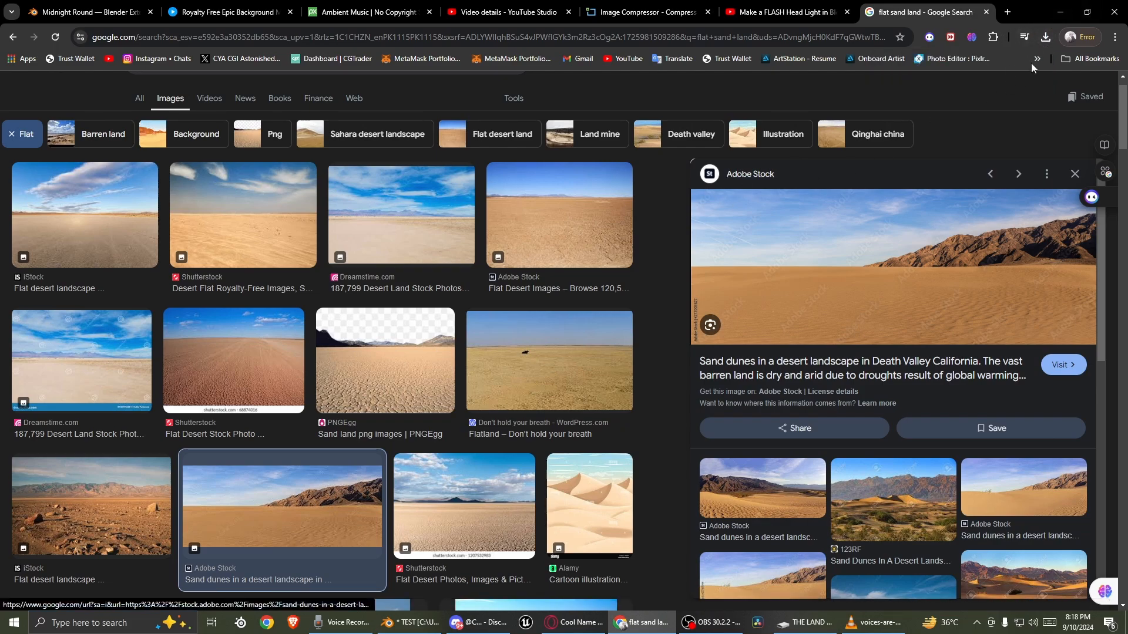
- Try bringing the downloaded dunes image from its folder into Blender's viewport as an image empty and enlarging it
click(1046, 37)
click(1004, 88)
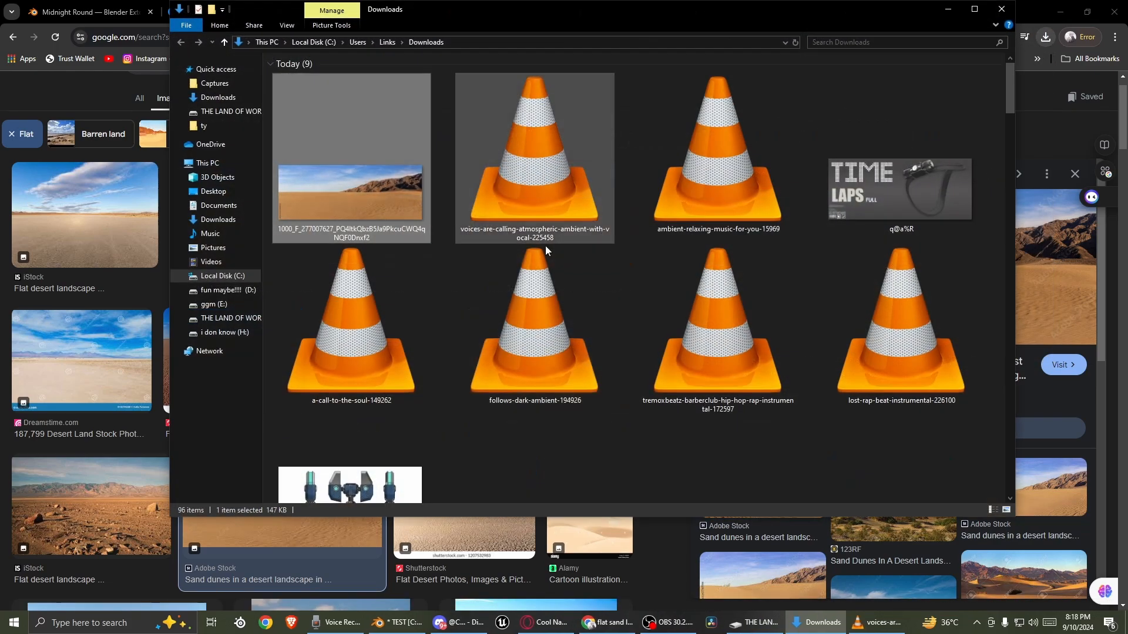
drag(352, 194, 597, 223)
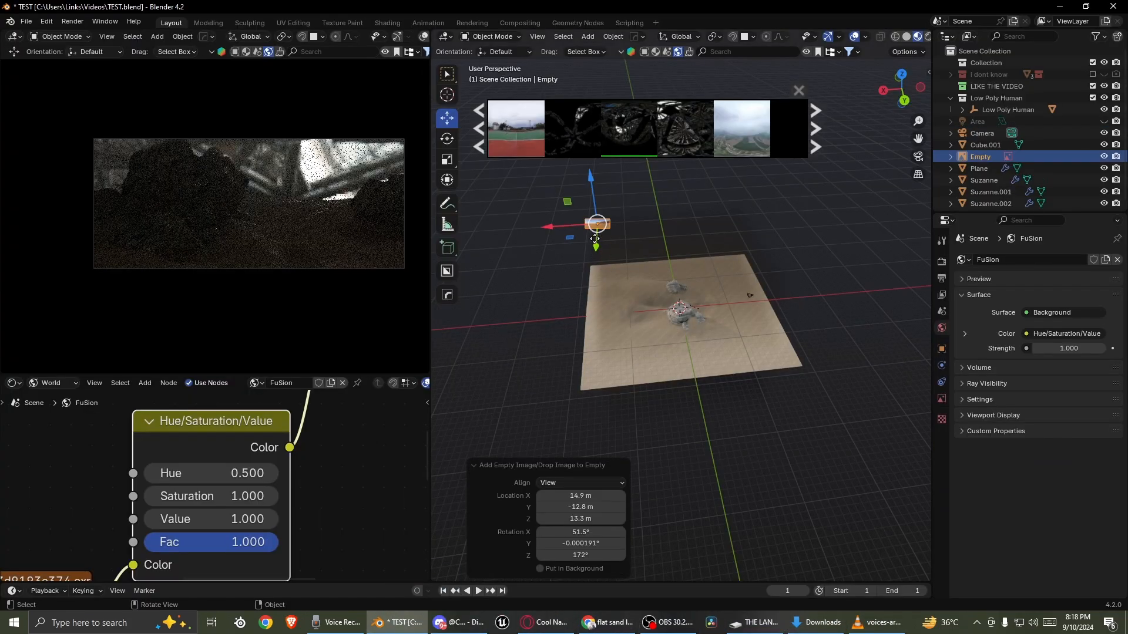
middle_drag(598, 223, 642, 251)
key(s)
click(796, 264)
- Clear the image empty's rotation and rotate it 105° about the X axis
middle_drag(797, 266, 757, 238)
key(alt+r)
text(rx)
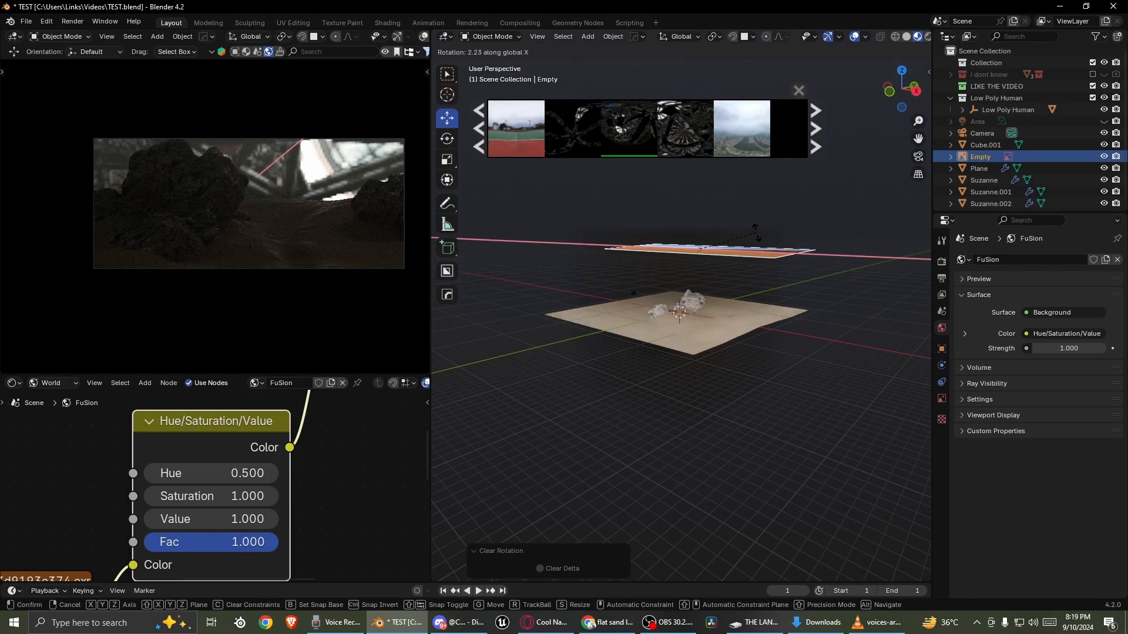
text(105)
key(Return)
- Reposition the image empty around the sand plane, finishing with a move of about 25.4 m along Y
drag(700, 251, 578, 302)
middle_drag(578, 302, 681, 282)
drag(740, 266, 696, 295)
click(918, 157)
middle_drag(800, 212, 883, 300)
drag(884, 302, 636, 312)
- Rotate the image empty about 87° around Z and move it back behind the rocks
key(r)
key(z)
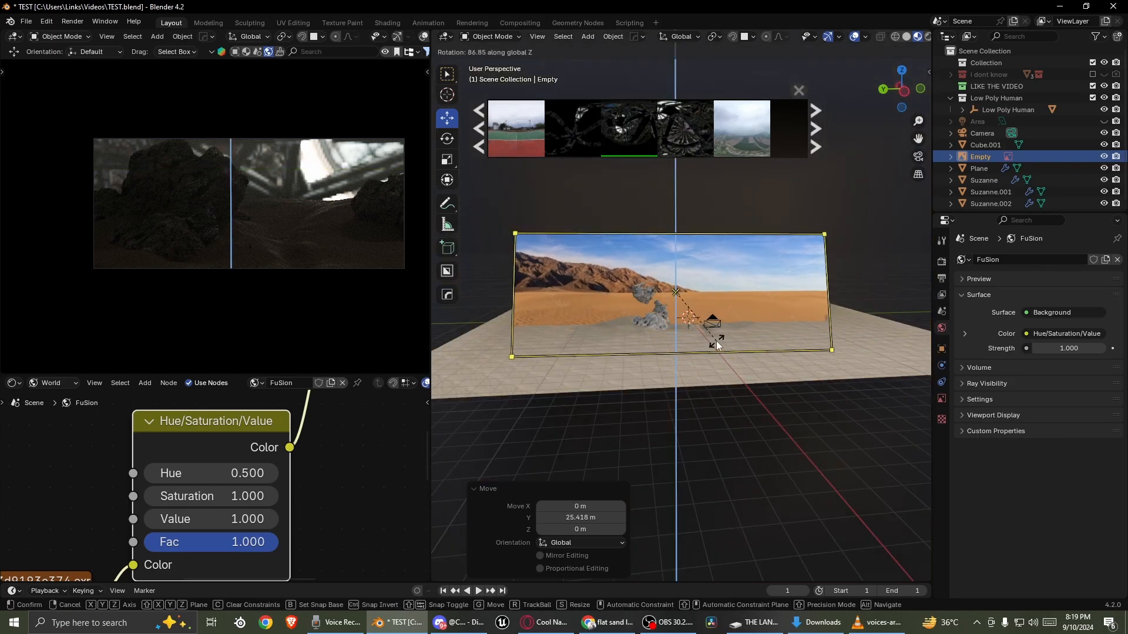
click(717, 342)
middle_drag(623, 314, 746, 320)
drag(642, 296, 520, 298)
middle_drag(695, 263, 658, 269)
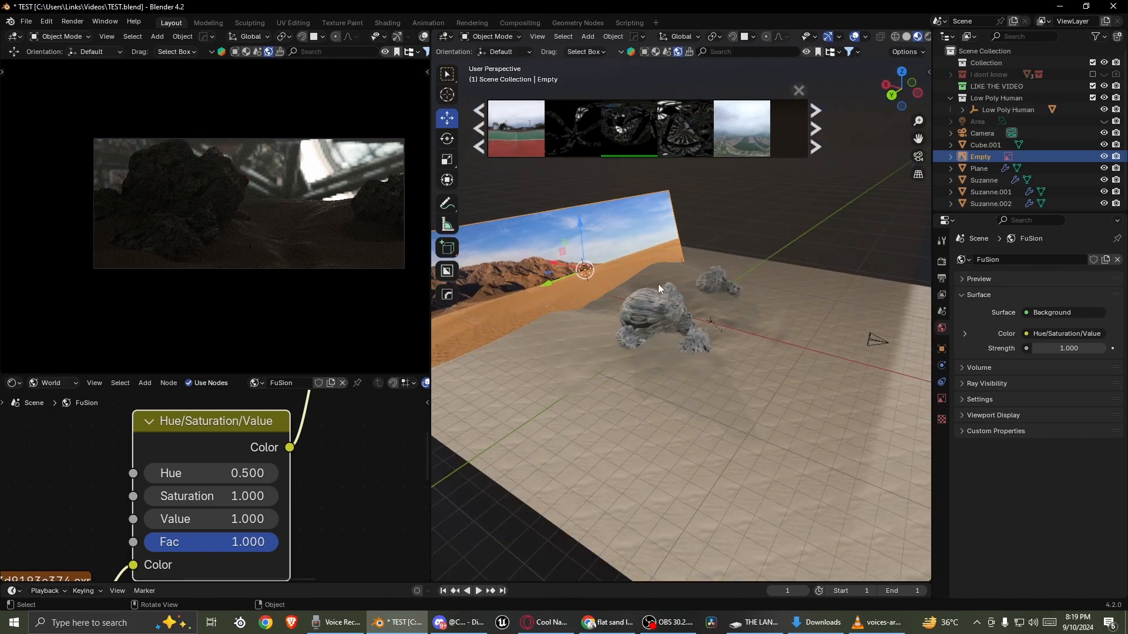
- Delete the image empty and import the same dunes JPEG from Downloads as a mesh plane
key(Delete)
key(shift+a)
mouse_move(651, 284)
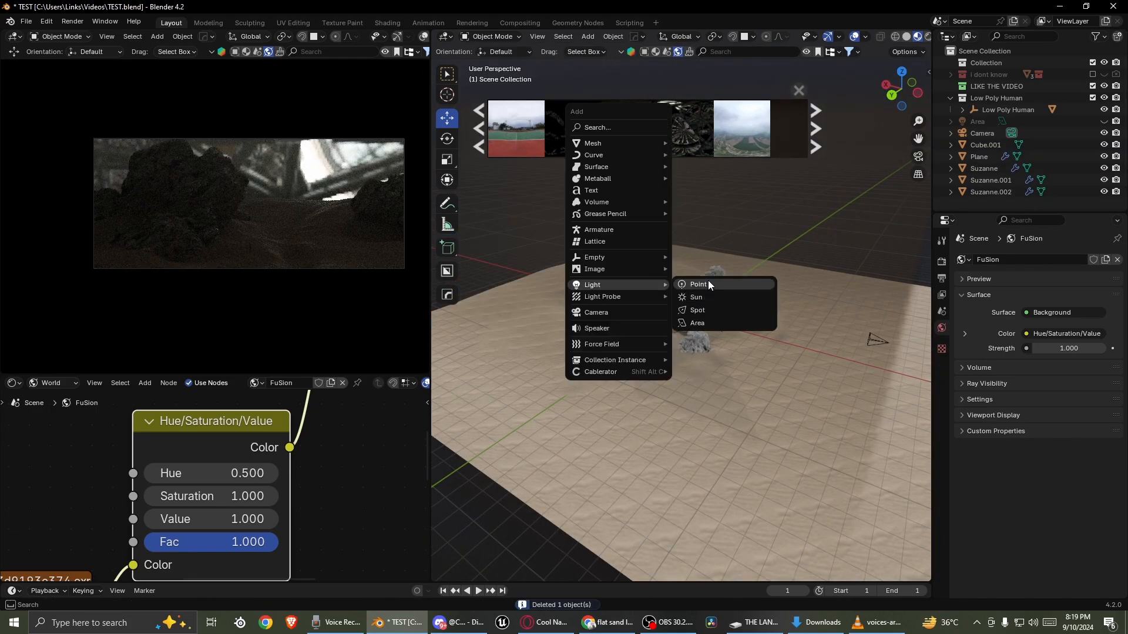
mouse_move(609, 270)
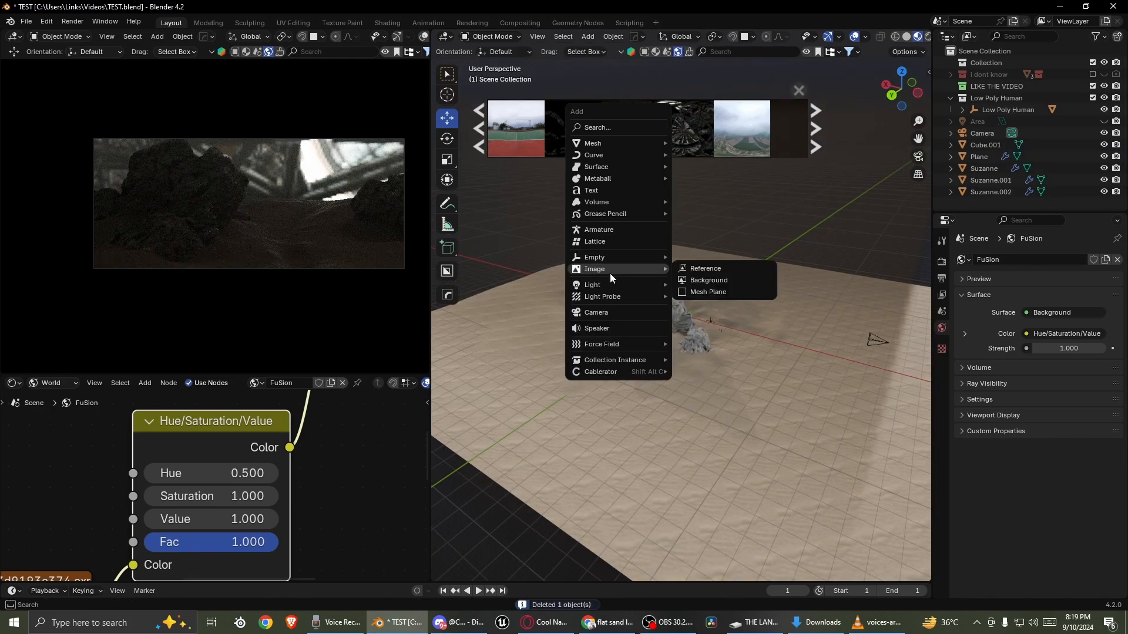
click(717, 292)
click(324, 266)
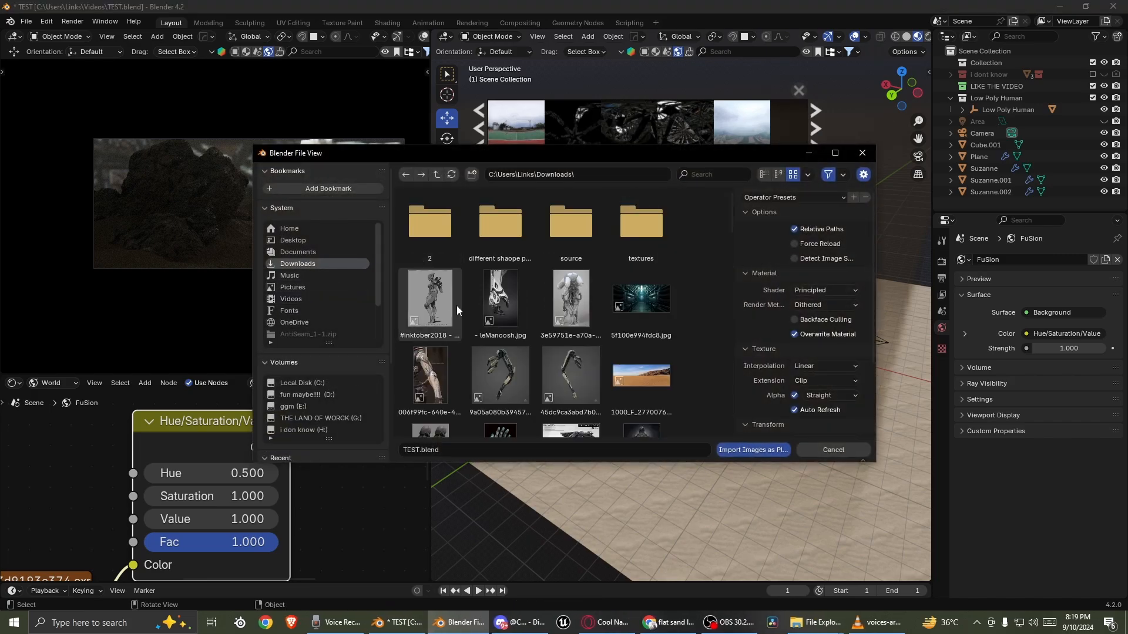
scroll(621, 303, down, 3)
double_click(639, 310)
- Scale up the dunes image plane and move it about 10.5 m along X behind the rocks
key(s)
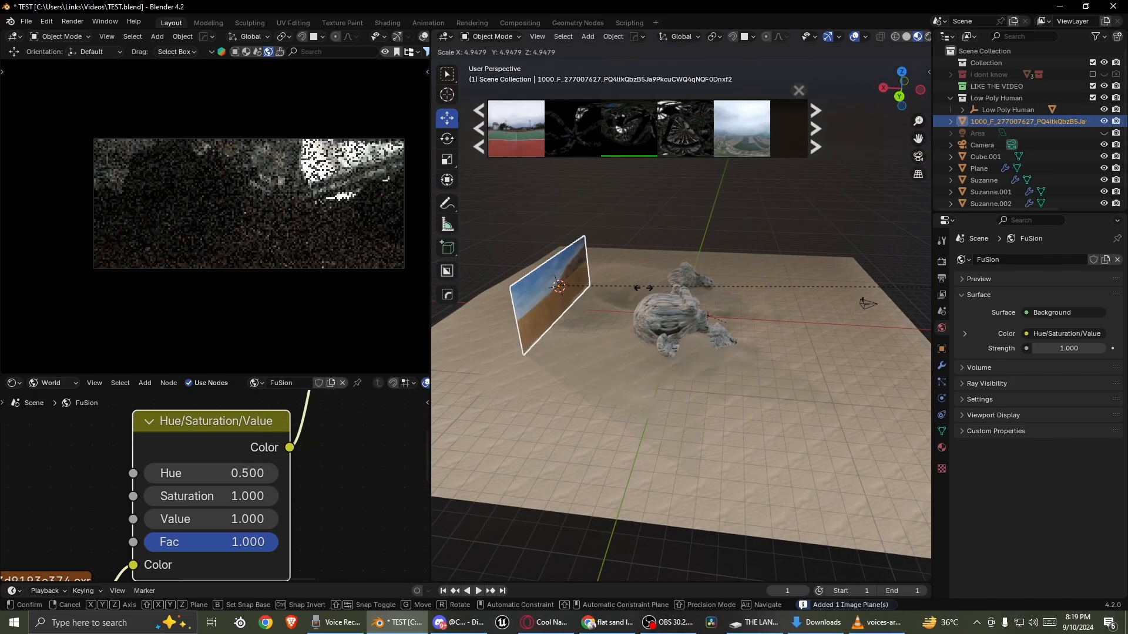
click(708, 301)
middle_drag(708, 301, 646, 305)
drag(632, 292, 544, 286)
- In camera view, lower the dunes image plane behind the rocks and scale it by 1.004
click(919, 156)
scroll(735, 212, up, 1)
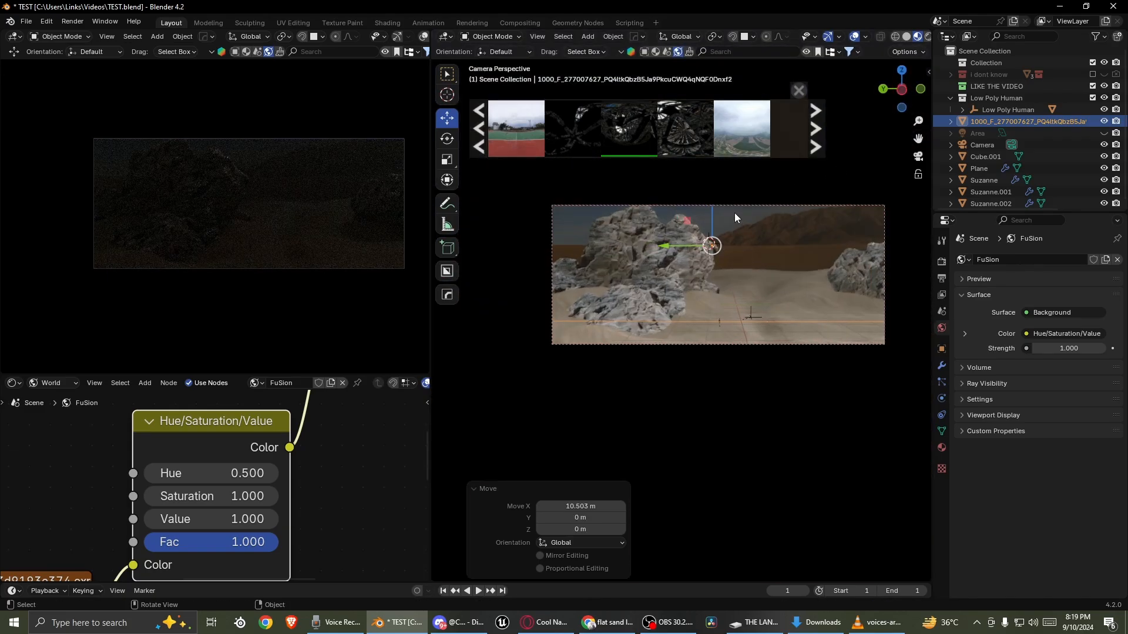
mouse_move(713, 226)
mouse_down()
mouse_move(713, 252)
mouse_move(714, 224)
mouse_up()
key(s)
click(880, 273)
right_click(714, 224)
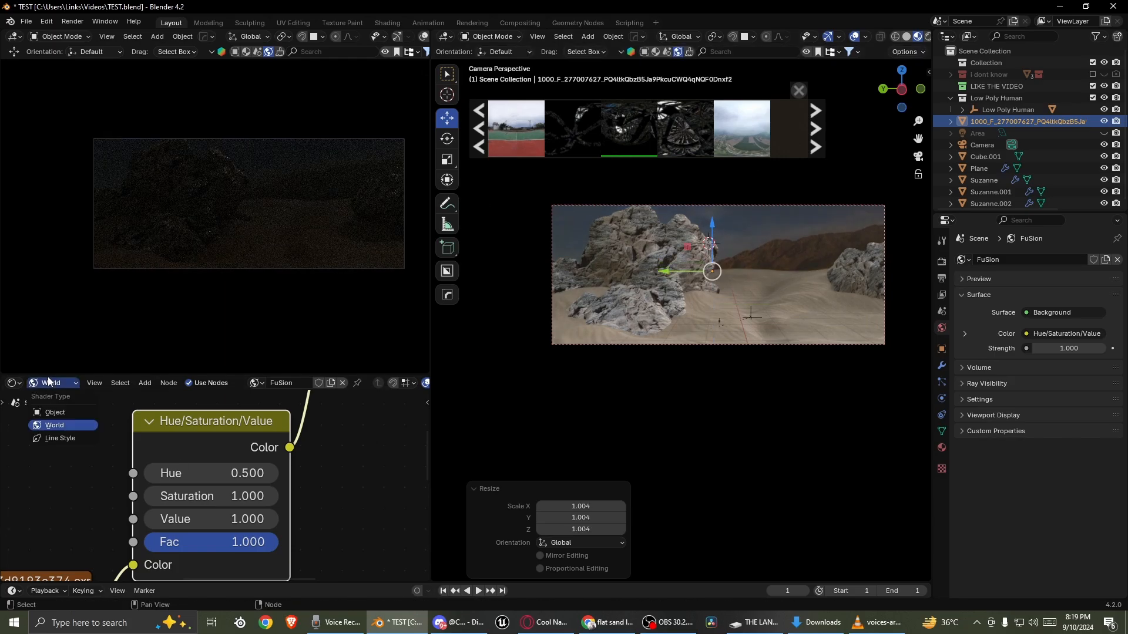
- In the dunes plane's object material, wire the image colour directly to the Material Output surface and delete the Principled BSDF
click(54, 412)
scroll(140, 493, down, 5)
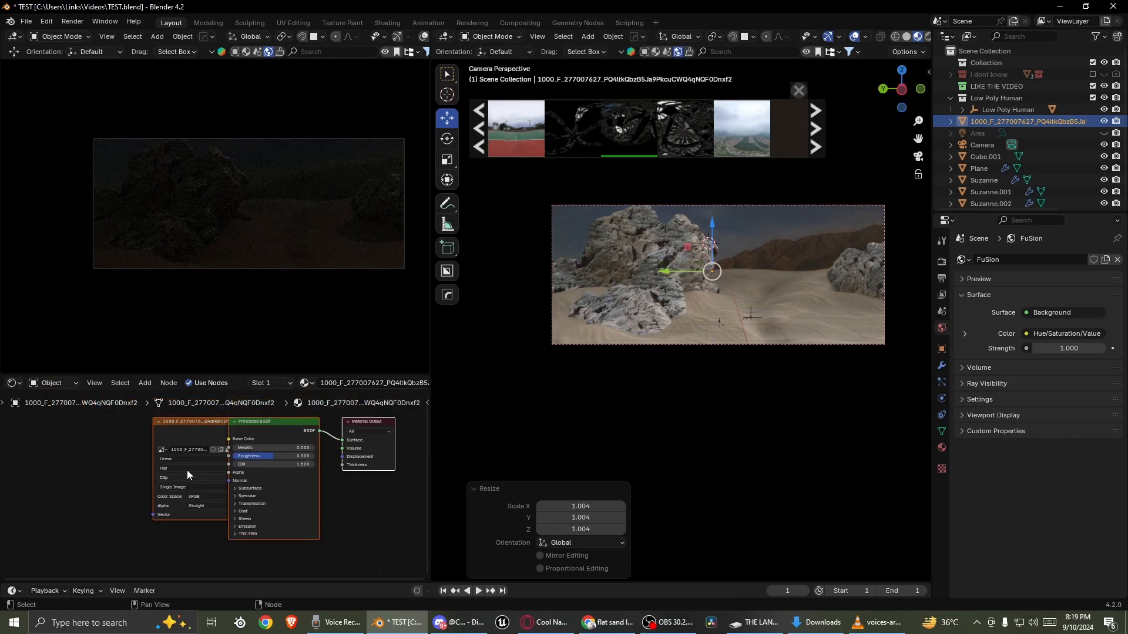
drag(185, 433, 3, 451)
scroll(214, 480, up, 3)
middle_drag(213, 481, 189, 515)
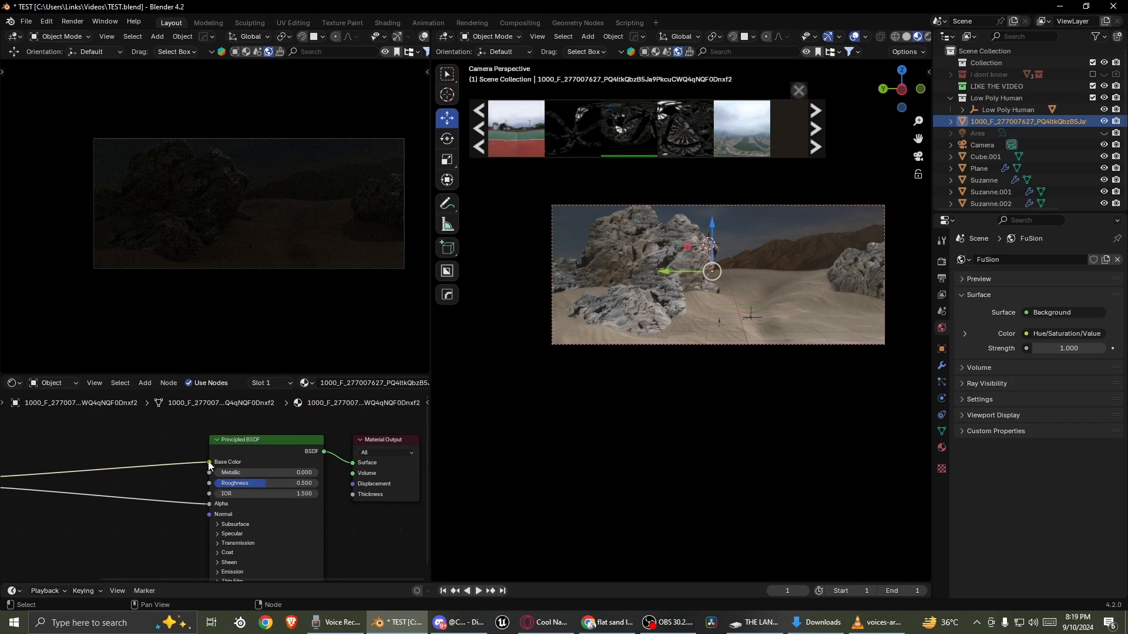
drag(209, 462, 355, 463)
drag(273, 450, 283, 557)
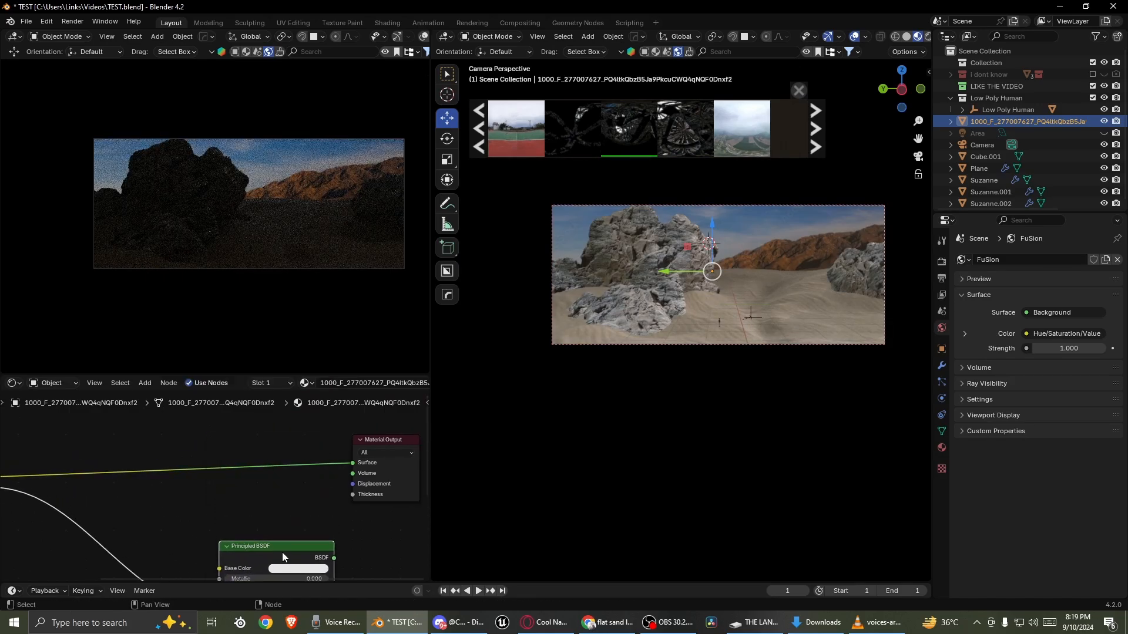
key(x)
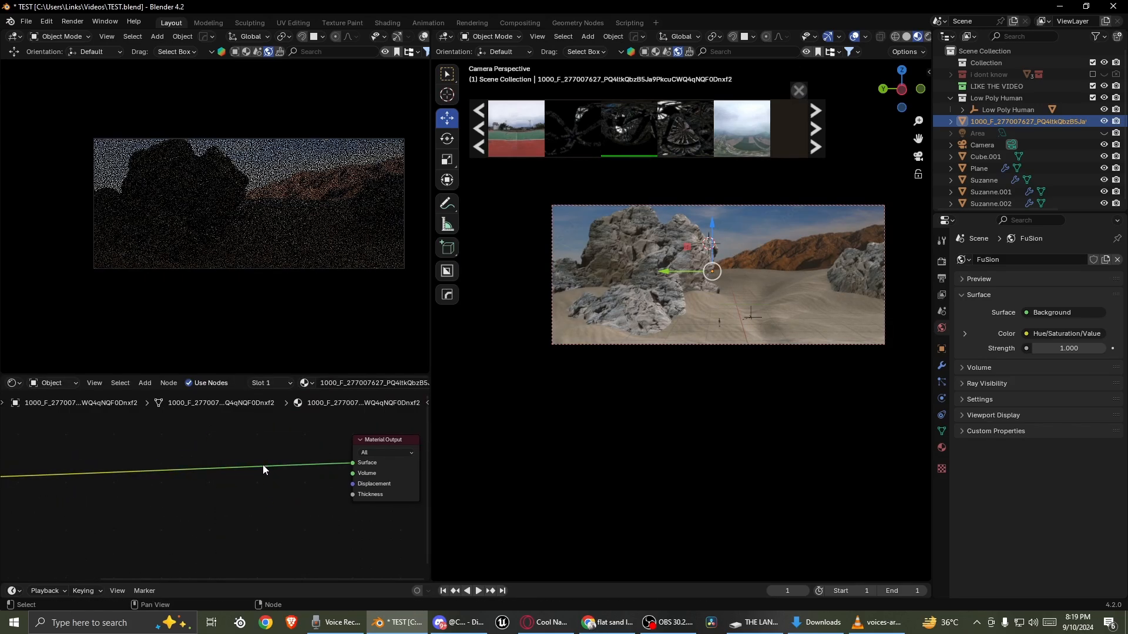
- Insert a Hue/Saturation/Value node before the Material Output, with saturation 0 and value 0.11
key(F3)
text(hu)
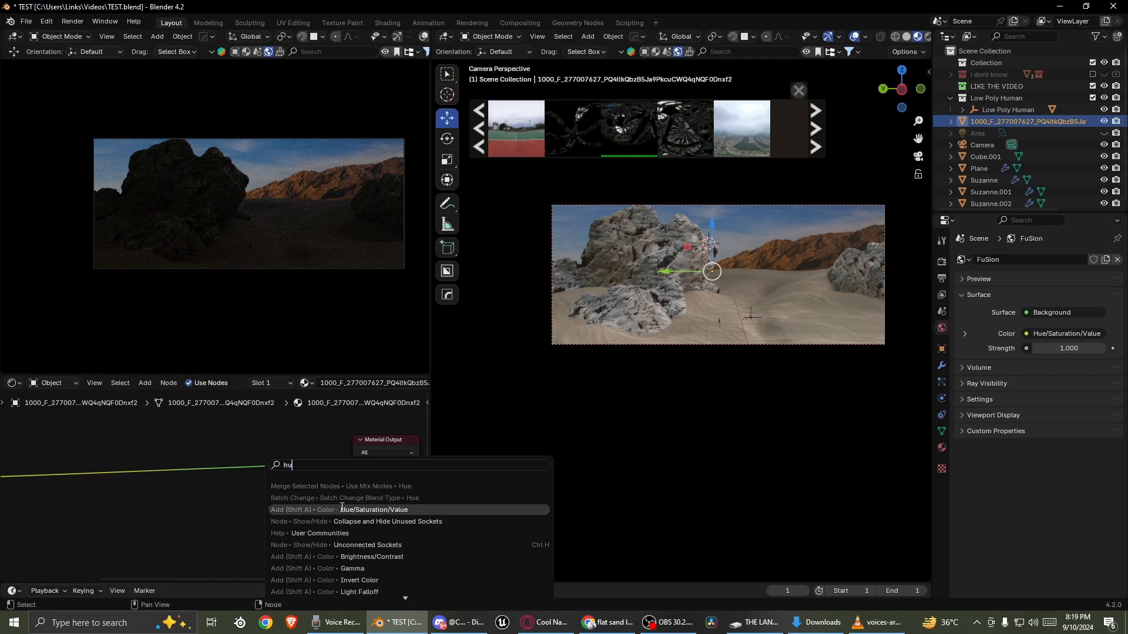
click(340, 510)
click(242, 460)
scroll(265, 477, up, 2)
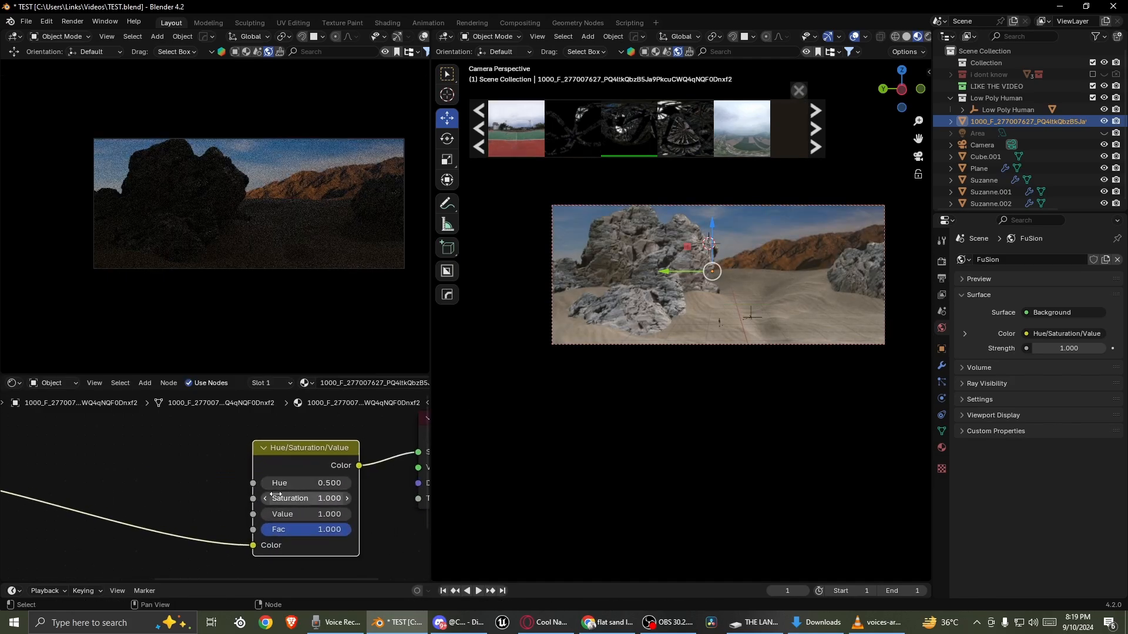
mouse_move(276, 495)
mouse_down()
mouse_move(223, 496)
mouse_move(327, 484)
mouse_move(255, 484)
mouse_move(290, 484)
mouse_move(296, 500)
mouse_move(259, 499)
mouse_up()
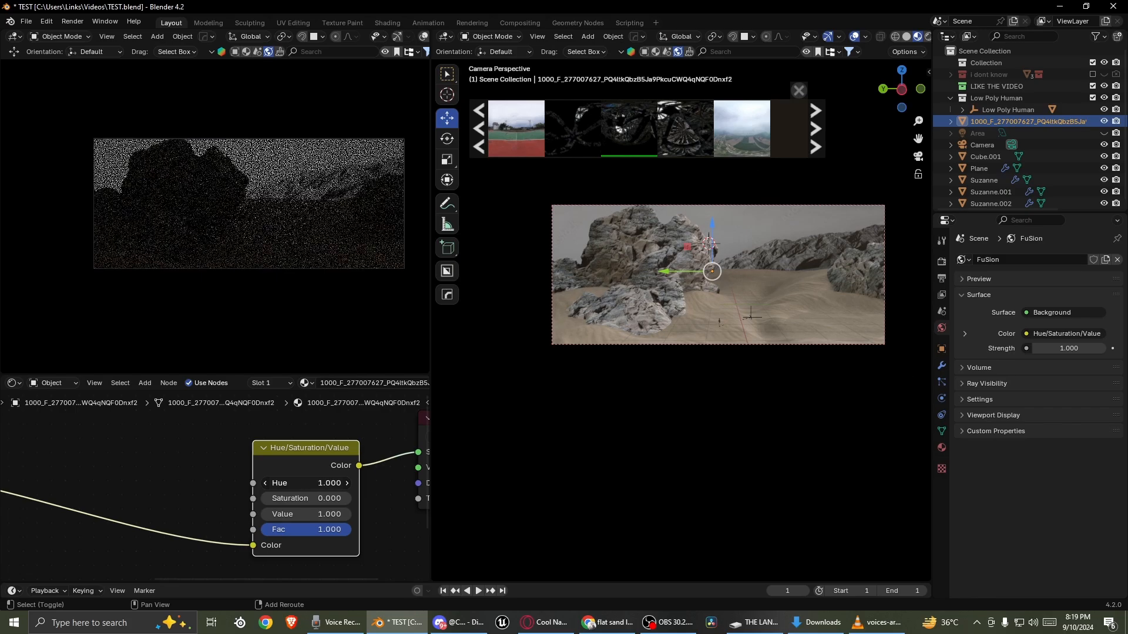
drag(296, 514, 262, 514)
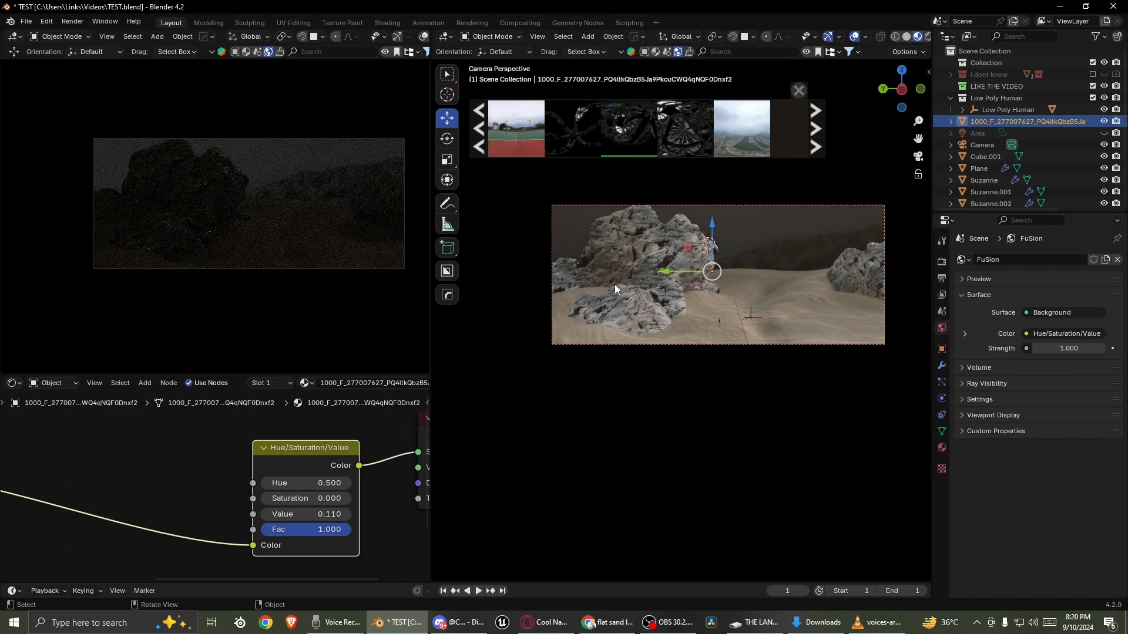
- Set the world background strength to 0.2 and unhide the area light
middle_drag(615, 284, 927, 357)
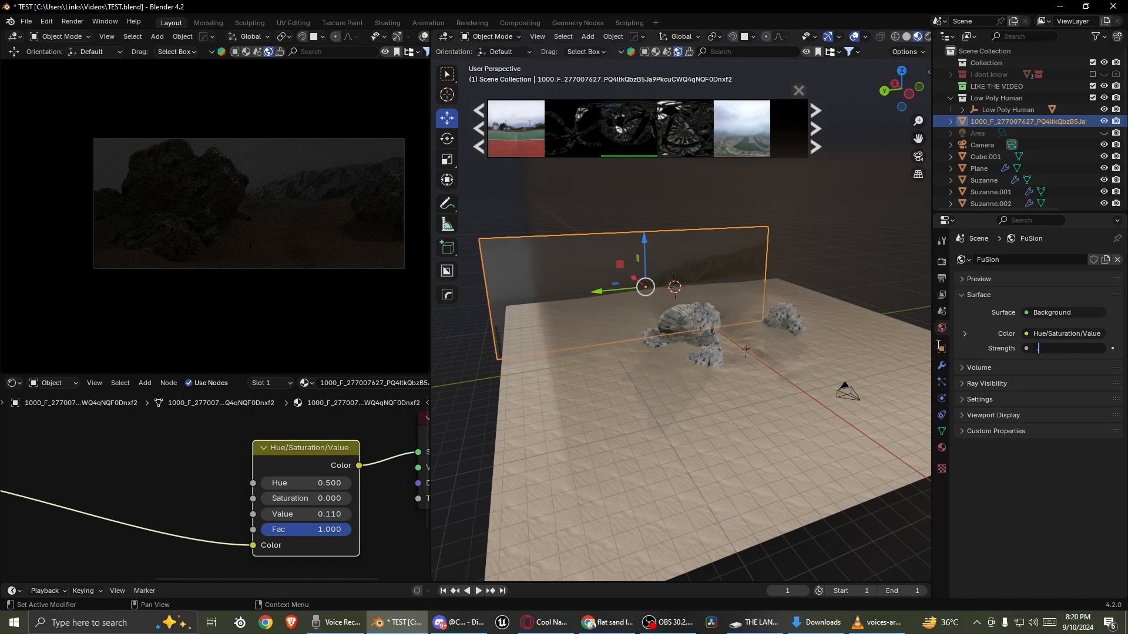
middle_drag(739, 233, 710, 274)
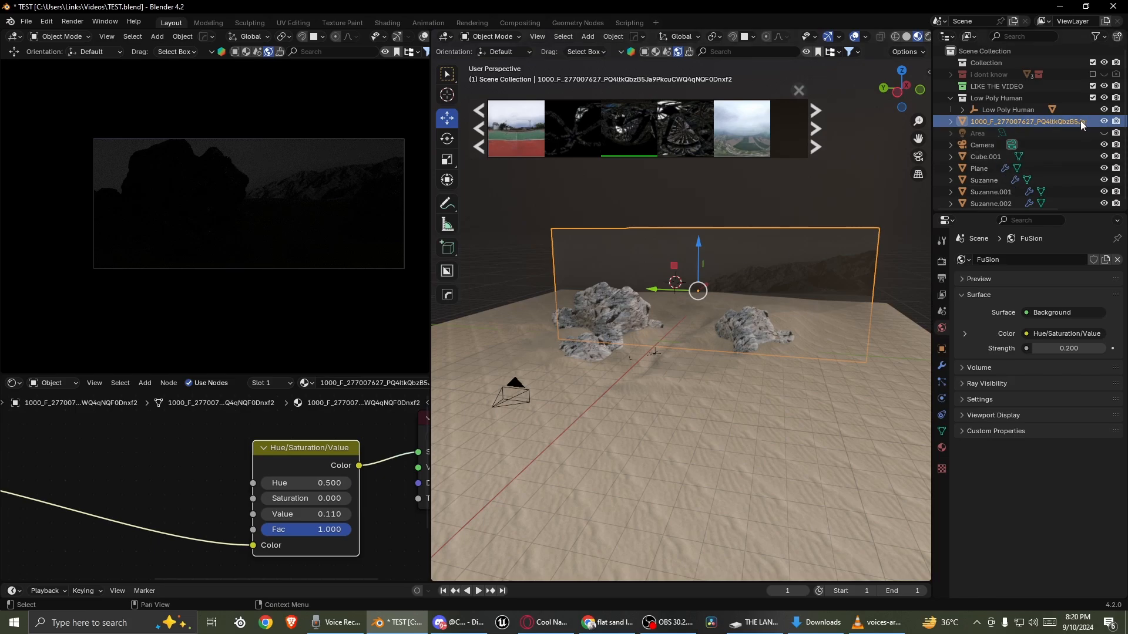
click(1103, 133)
middle_drag(631, 306, 653, 298)
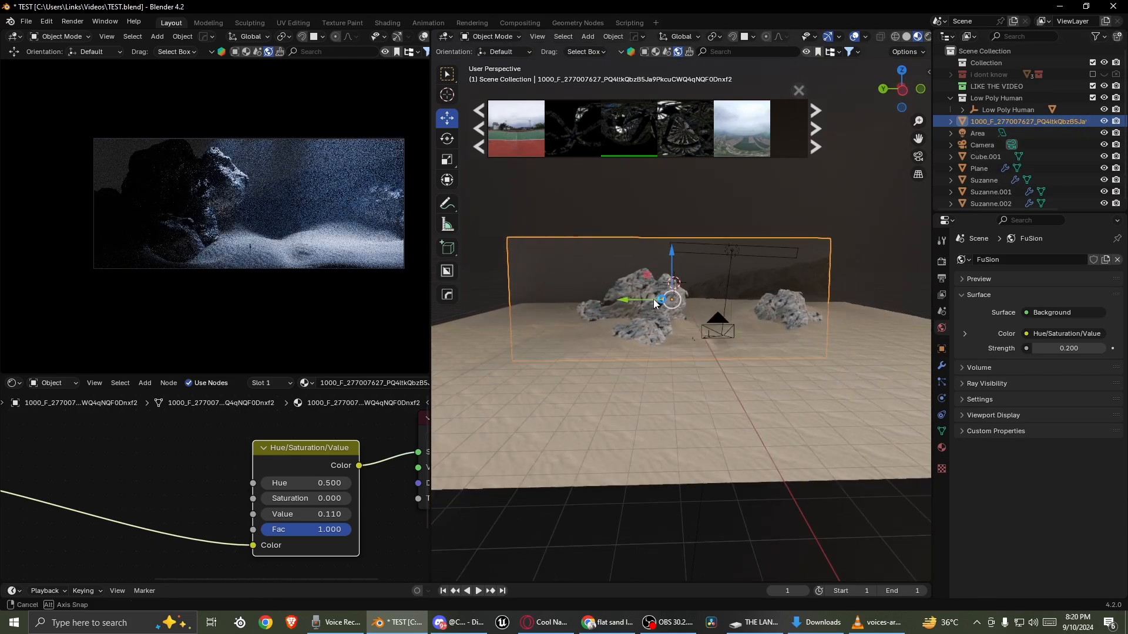
scroll(653, 299, up, 1)
- Reselect the dunes image plane and try saturation values of 2 and 1.14 on its Hue/Saturation/Value node
click(615, 257)
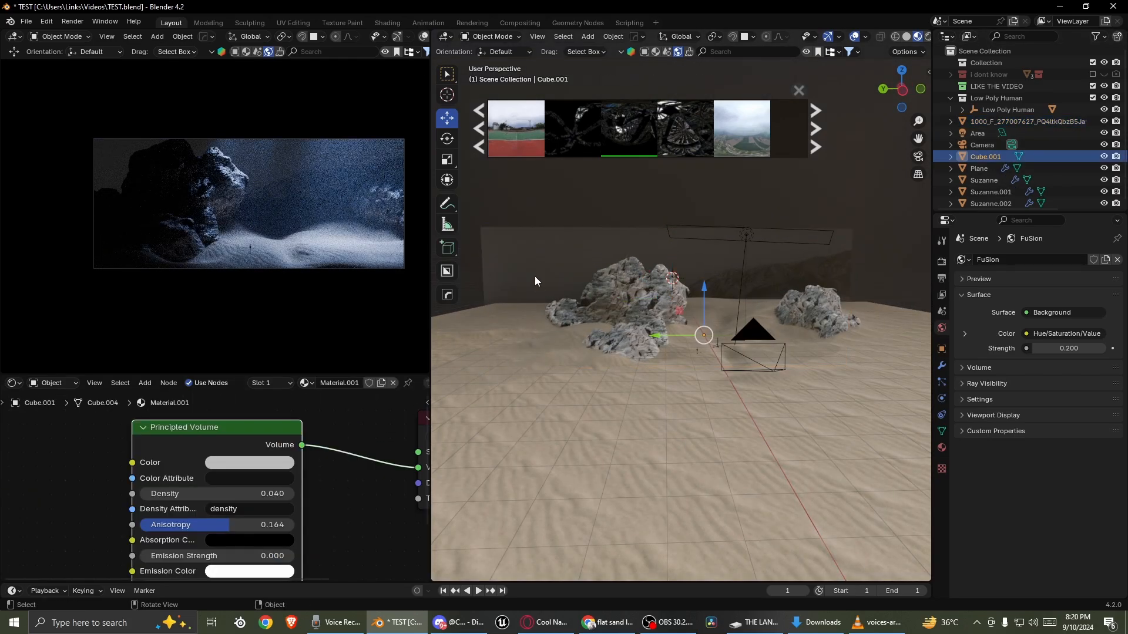
scroll(528, 285, down, 2)
middle_drag(522, 291, 495, 350)
click(509, 347)
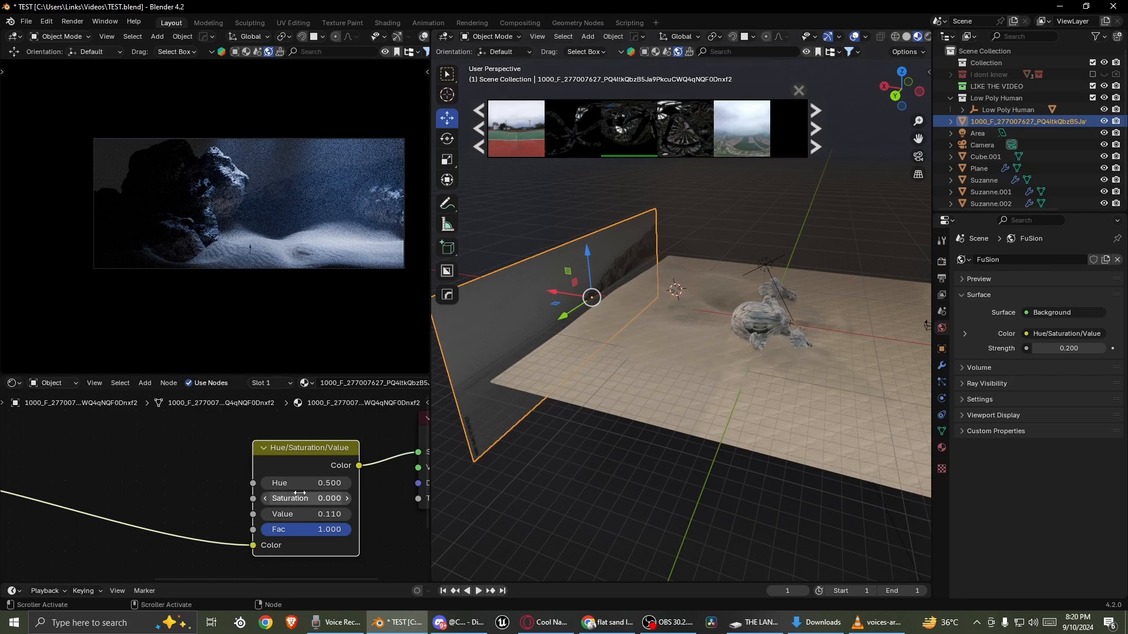
drag(302, 494, 529, 494)
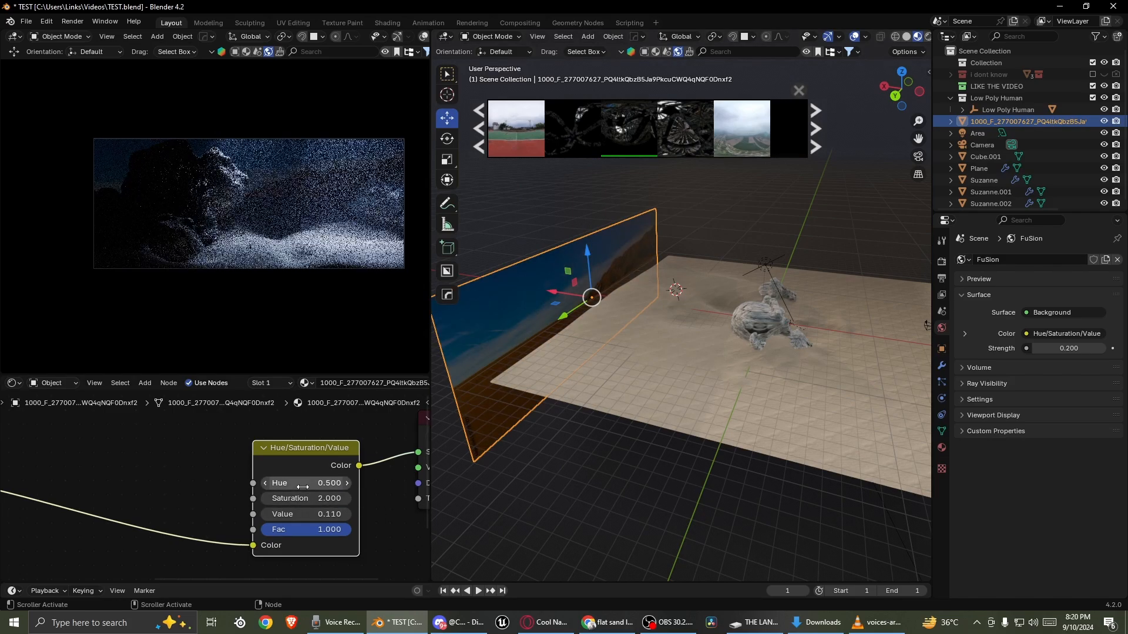
click(916, 158)
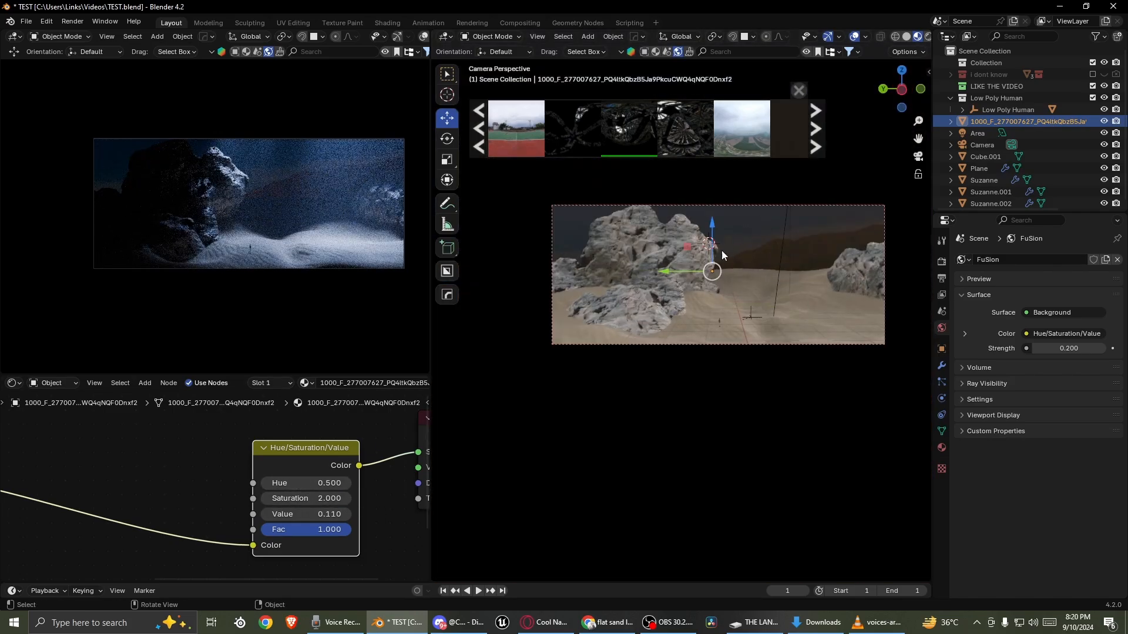
drag(315, 481, 192, 498)
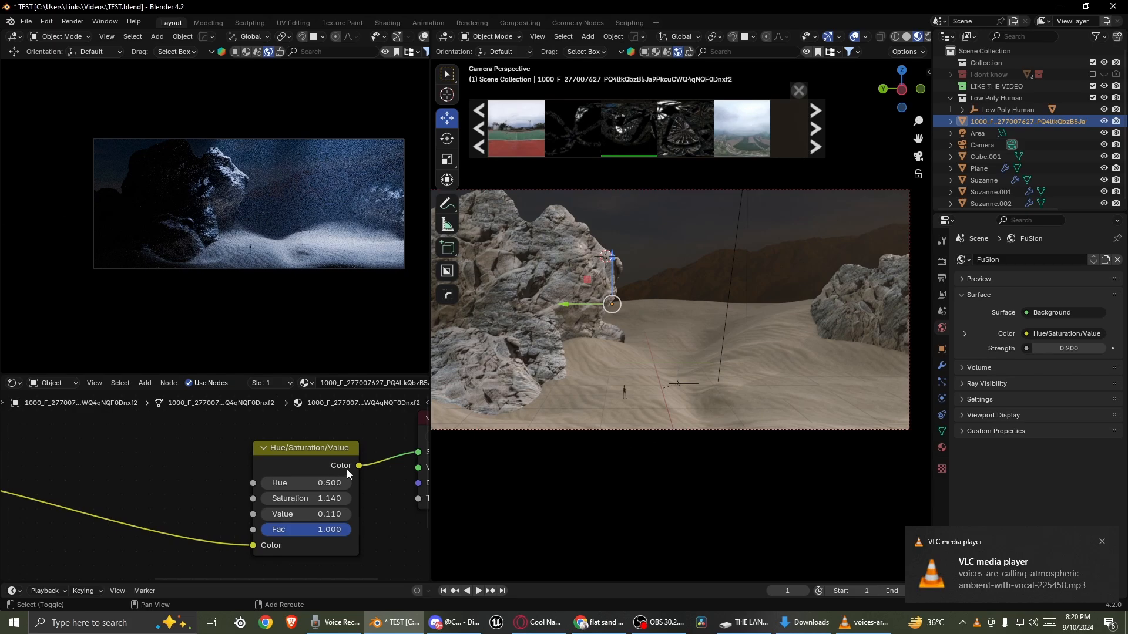
- Set the dunes image's Hue/Saturation/Value node to hue 0.5, saturation 0 and value 0.03
drag(317, 479, 205, 480)
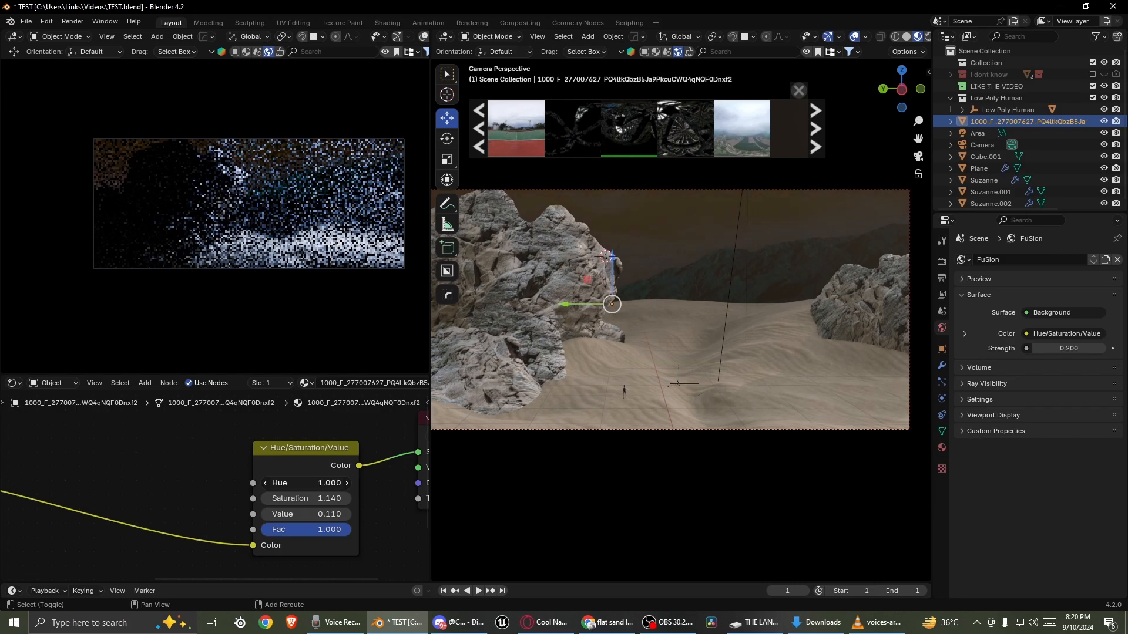
drag(434, 481, 235, 499)
mouse_move(314, 514)
mouse_down()
mouse_move(288, 514)
mouse_move(329, 514)
mouse_up()
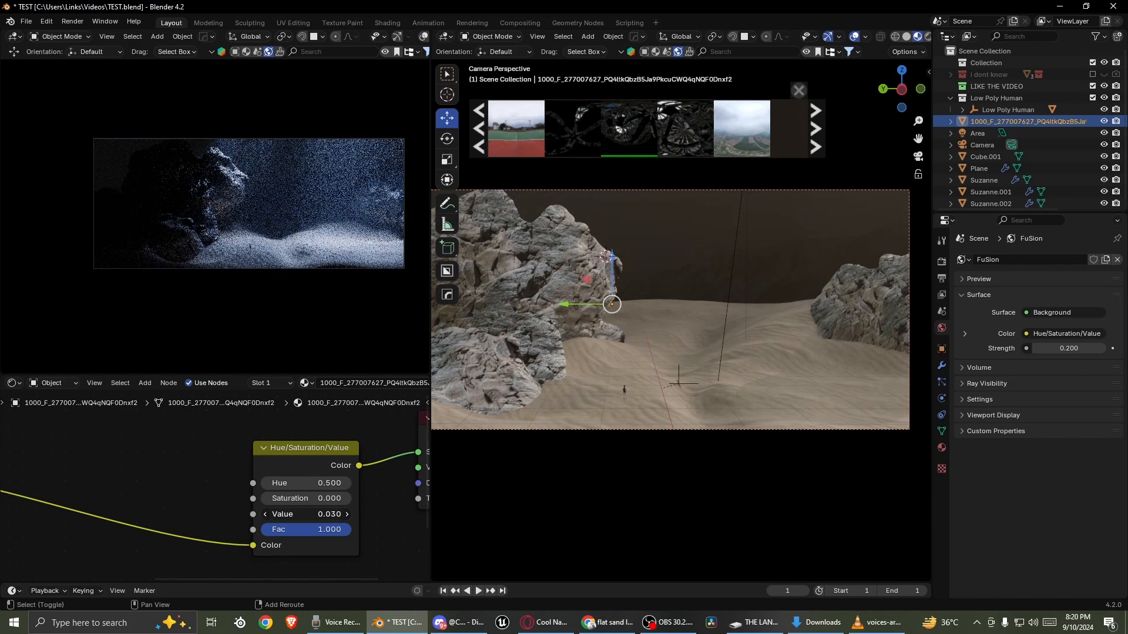
- Try duplicating the area light above the rocks, and delete the copy
middle_drag(492, 390, 673, 294)
click(684, 281)
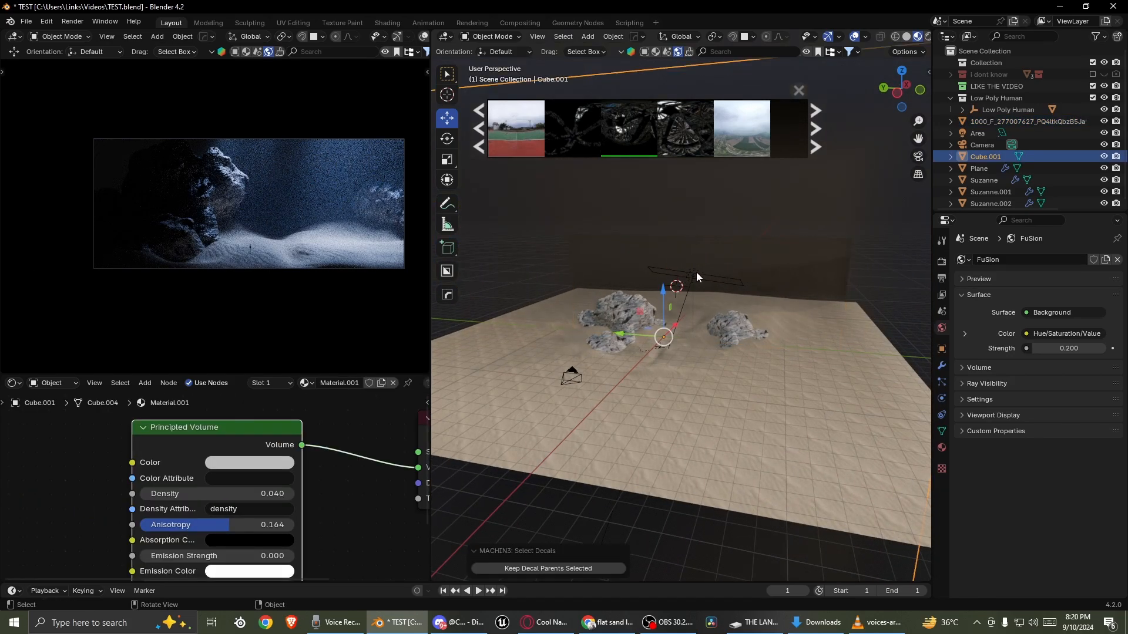
click(696, 273)
key(shift+d)
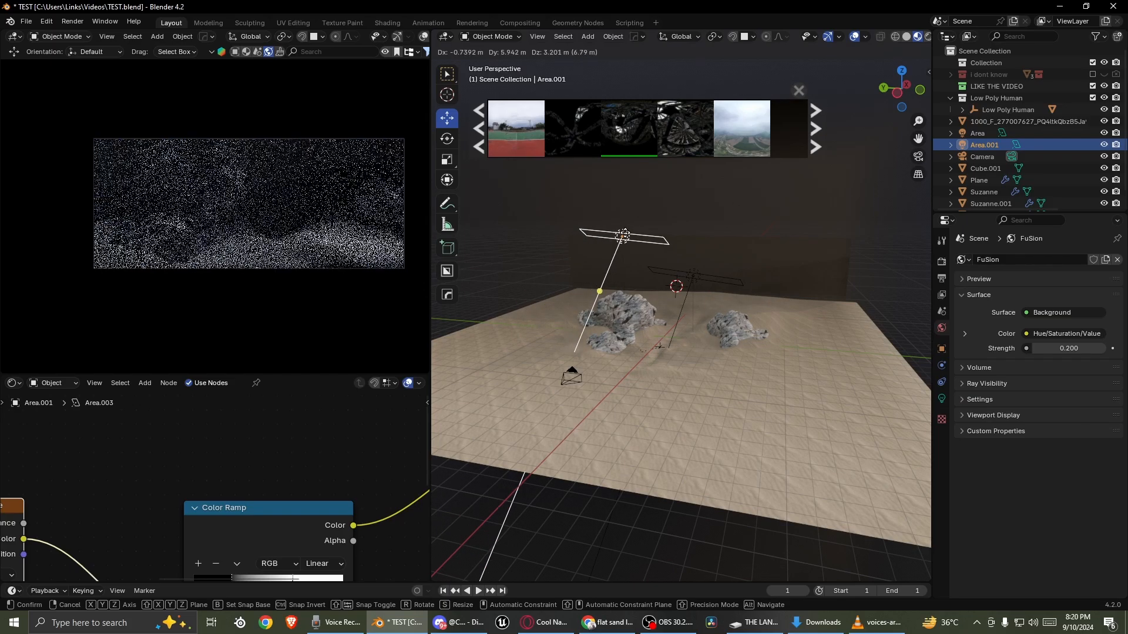
key(Escape)
key(x)
click(625, 234)
- Select the volume cube and open its Principled Volume density for editing
click(675, 271)
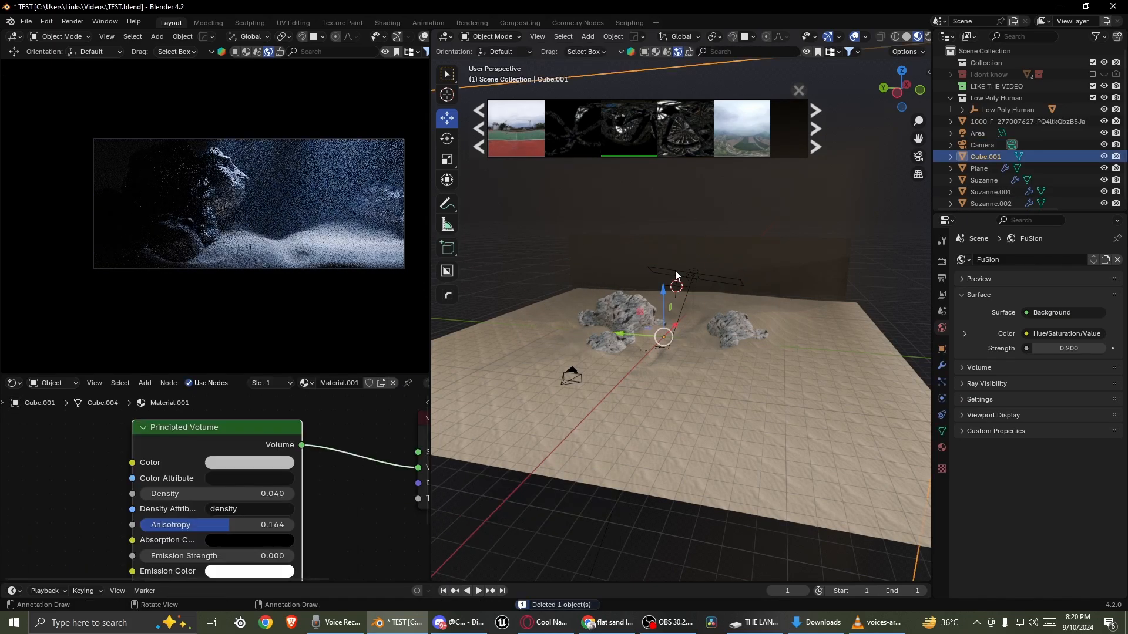
scroll(333, 472, down, 2)
scroll(679, 338, down, 4)
scroll(230, 493, up, 5)
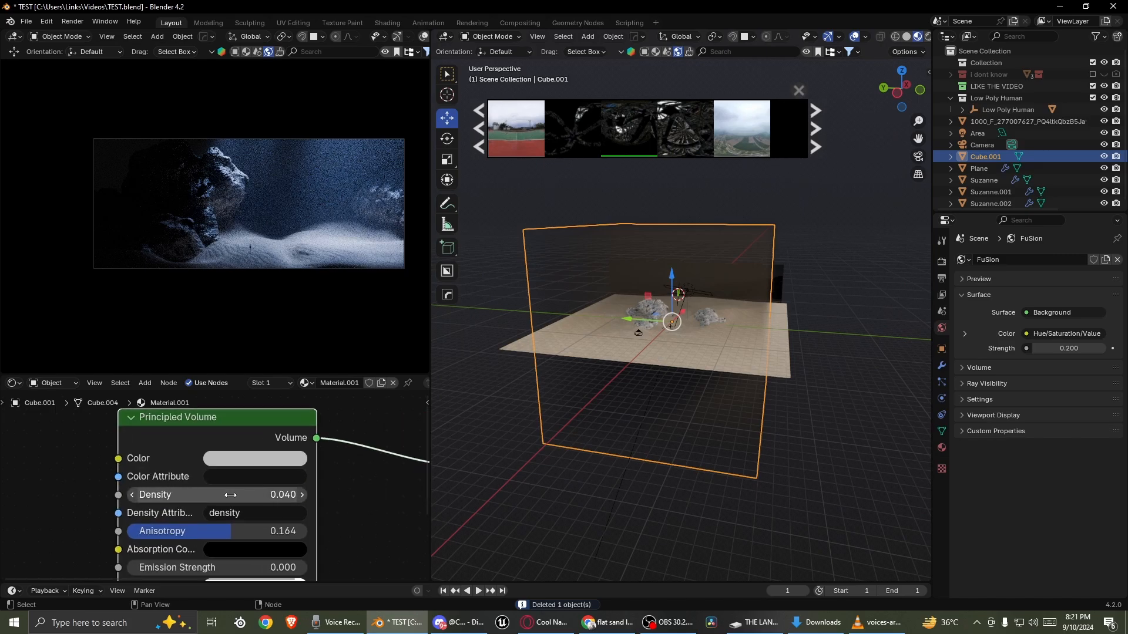
double_click(231, 495)
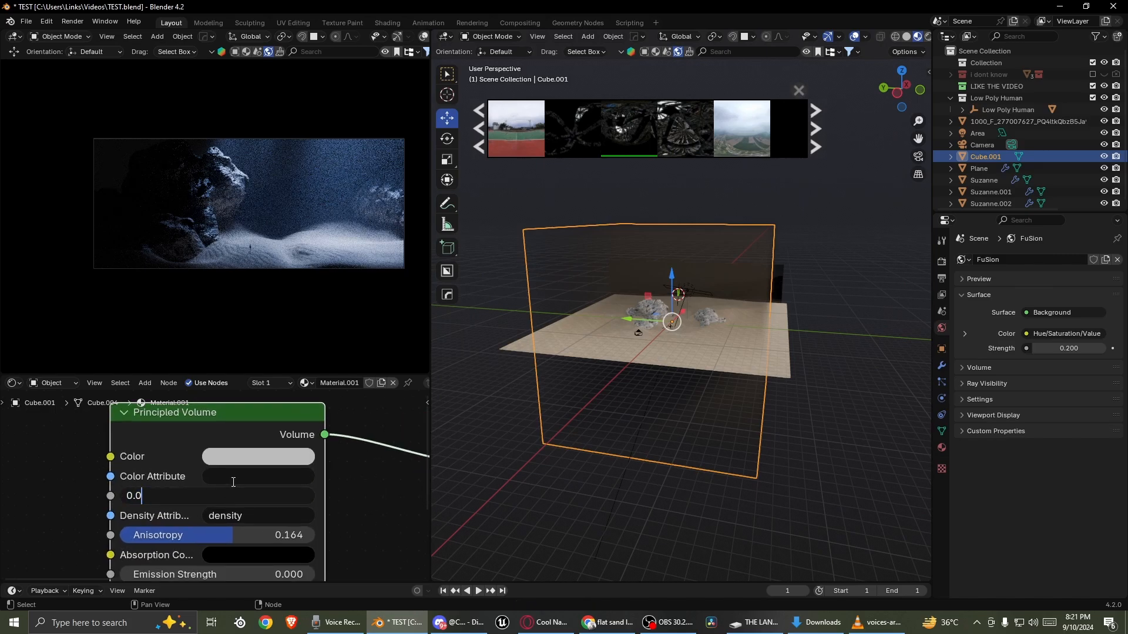
- Set the fog cube's Principled Volume density to 0.07 and anisotropy to 0.364
key(Return)
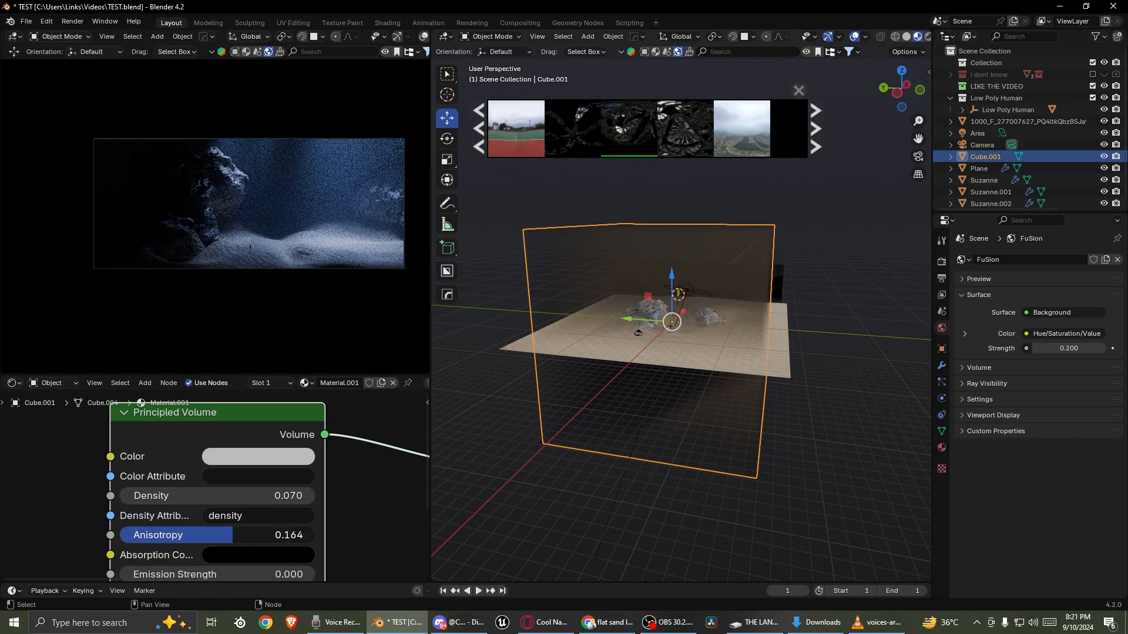
drag(206, 535, 253, 536)
- Darken the background image plane by setting the Value of its Hue/Saturation/Value node to 0.01
middle_drag(710, 256, 752, 291)
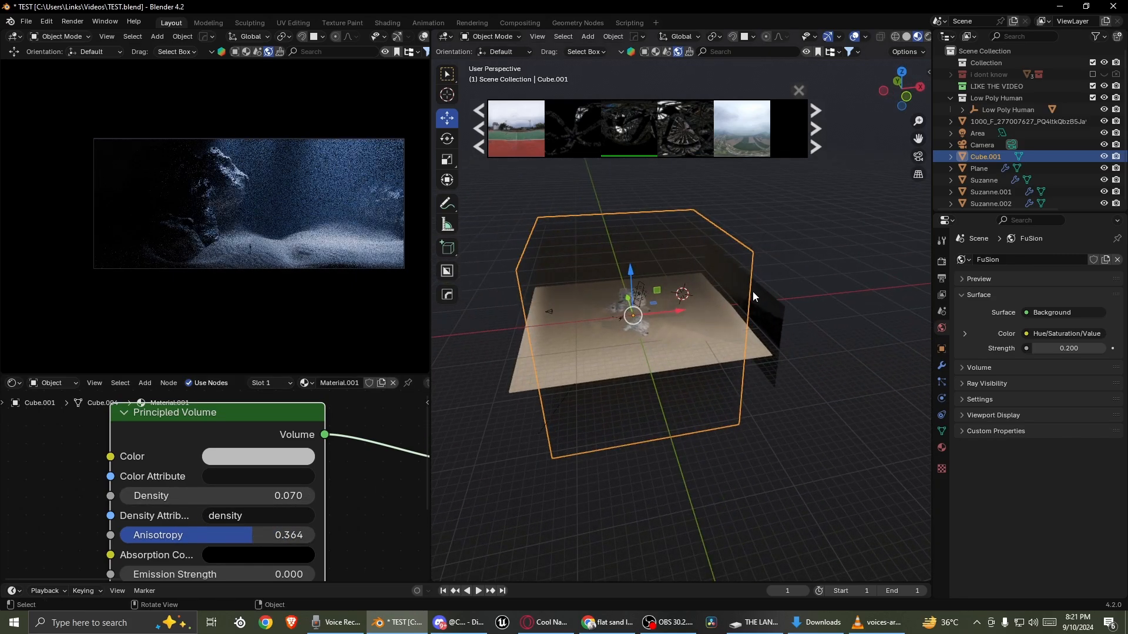
click(779, 305)
middle_drag(675, 326, 724, 313)
scroll(725, 312, up, 3)
scroll(726, 318, up, 1)
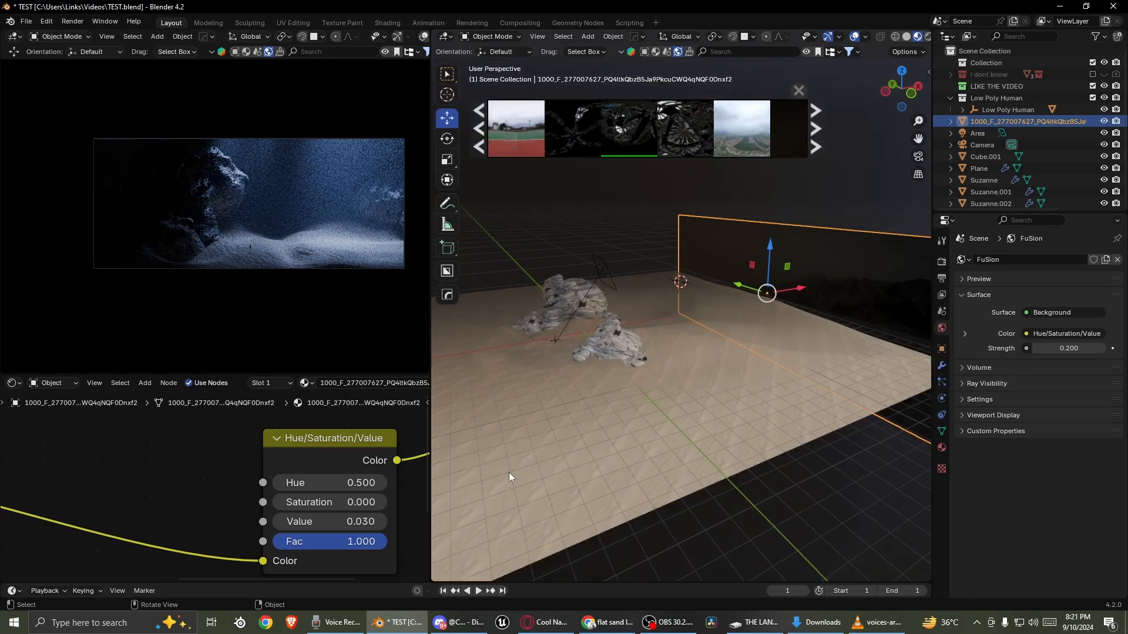
scroll(271, 515, down, 2)
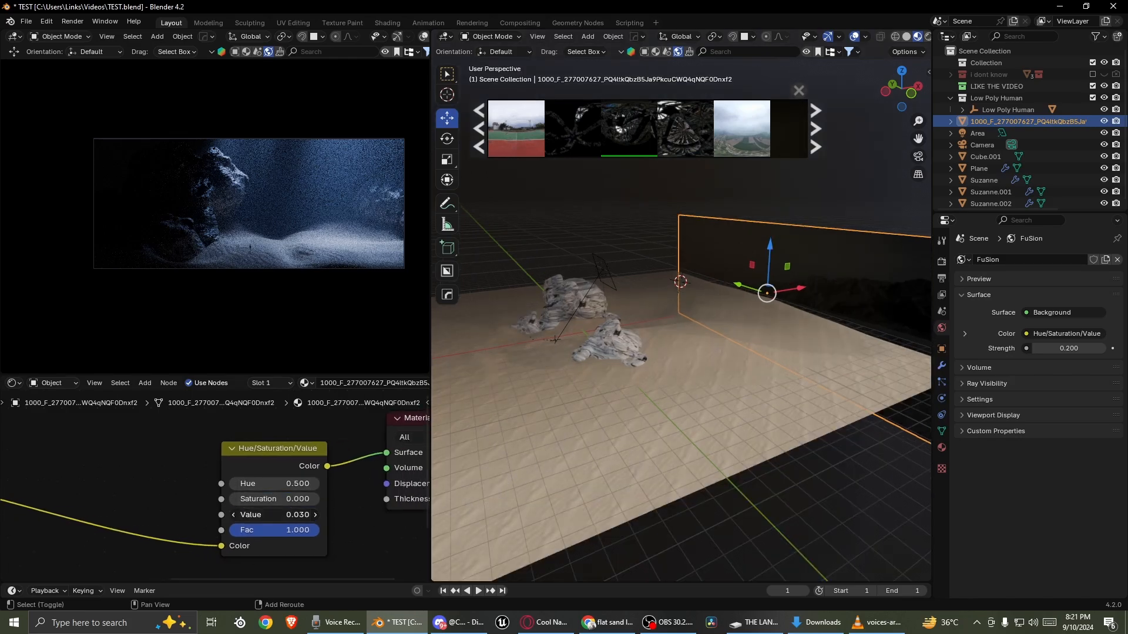
drag(271, 515, 272, 515)
key(Return)
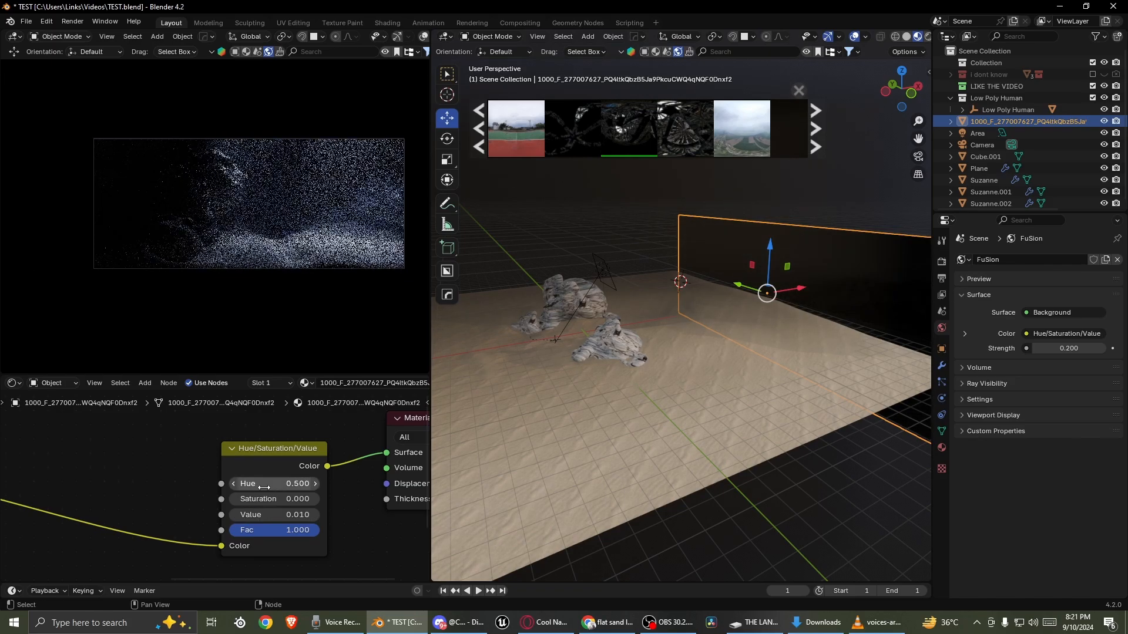
- Show the selectability toggles in the Outliner and make the fog cube Cube.001 unselectable in the viewport
middle_drag(593, 358, 731, 322)
click(917, 156)
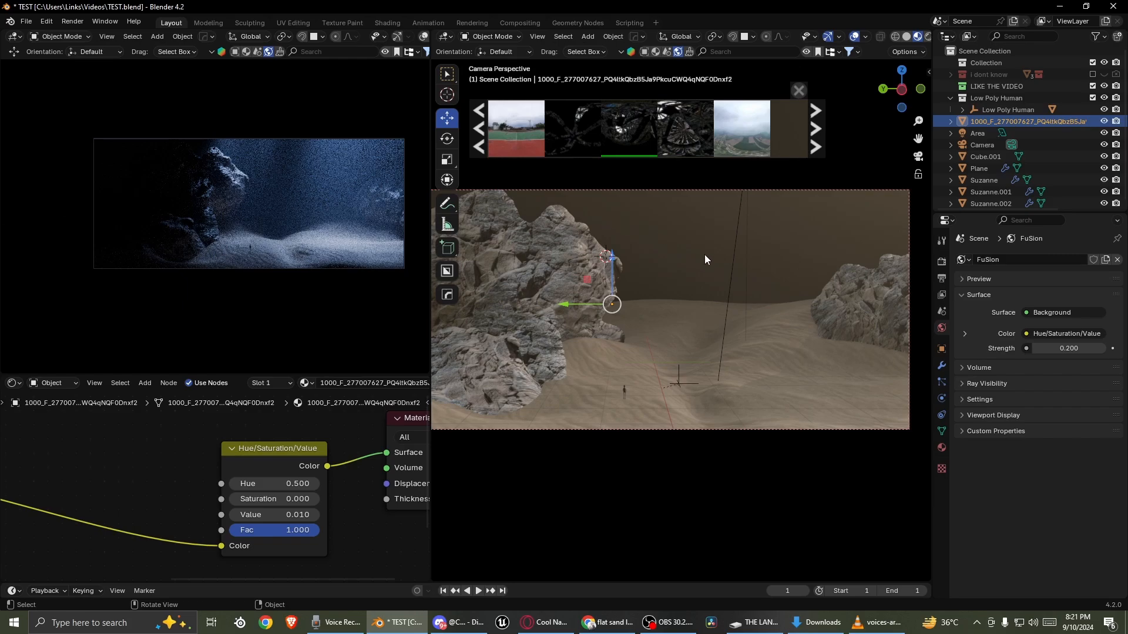
middle_drag(704, 254, 654, 206)
click(655, 207)
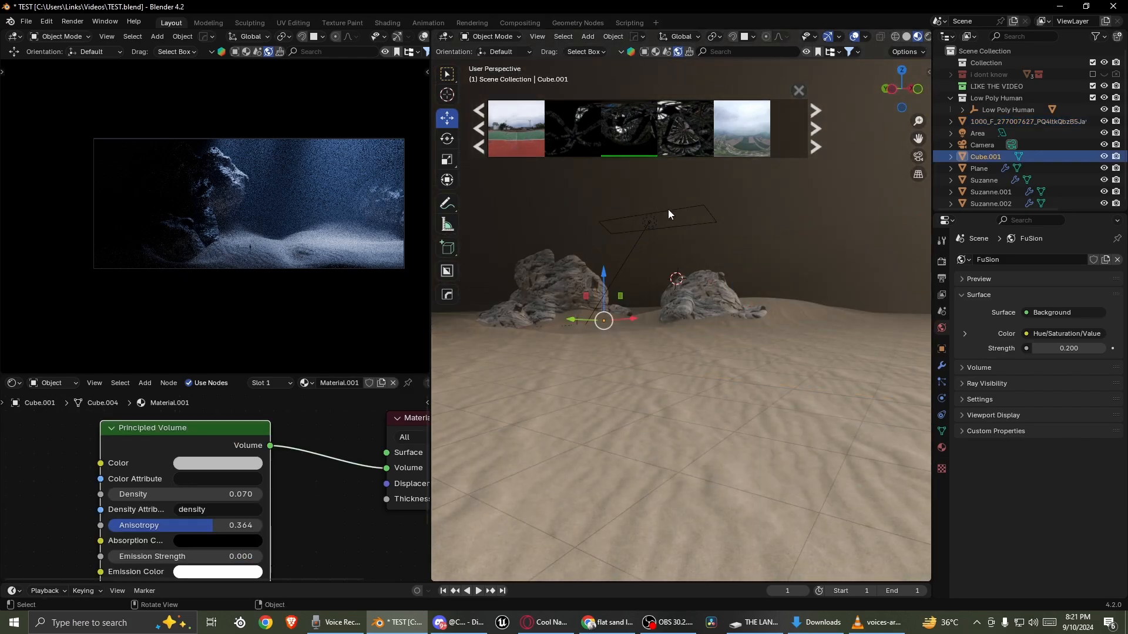
click(1096, 38)
click(1016, 77)
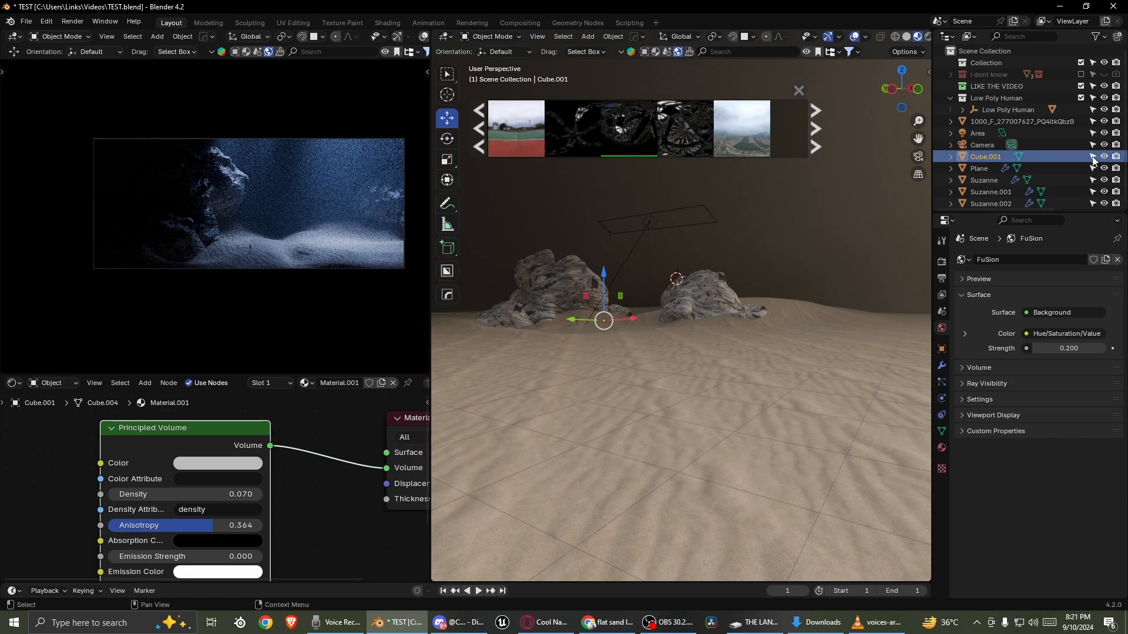
click(1090, 156)
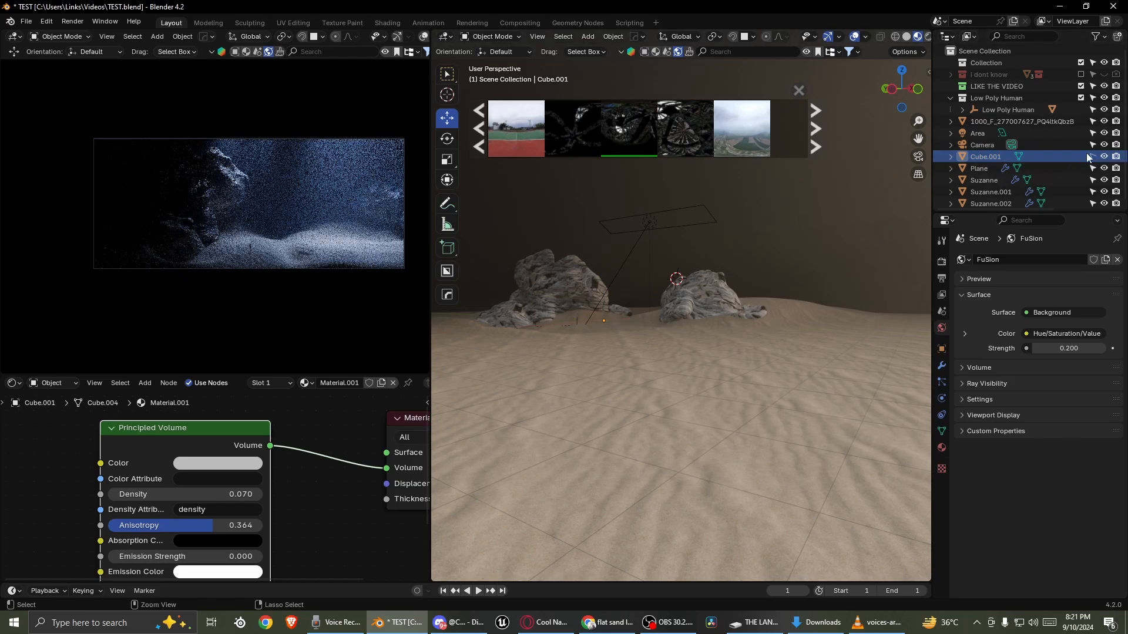
click(1069, 156)
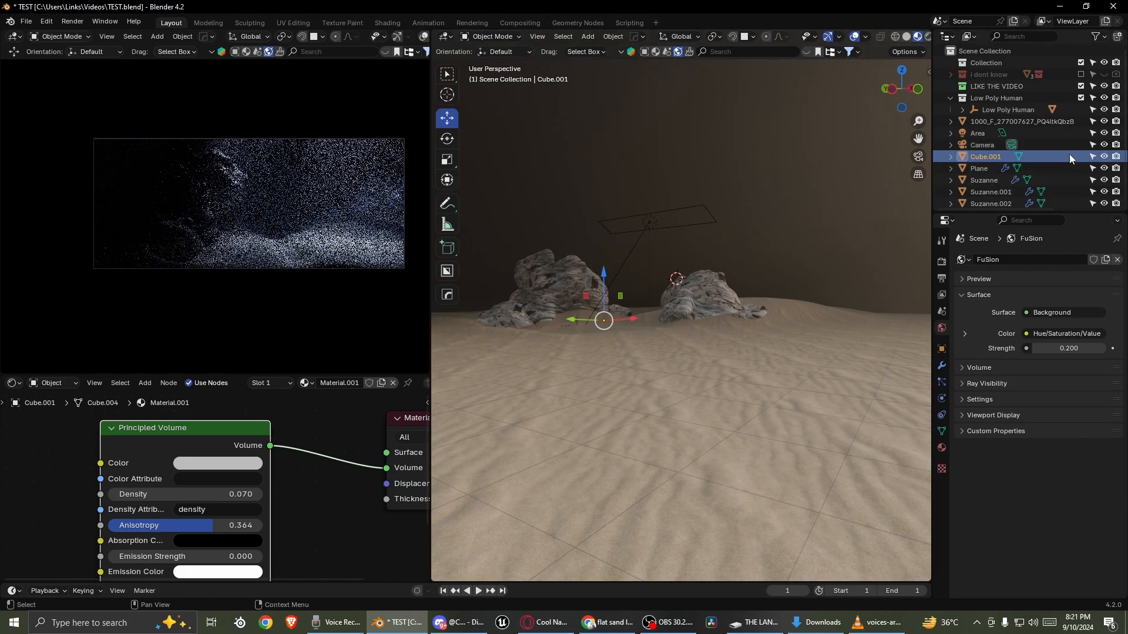
click(1092, 155)
- Duplicate the area light above the rocks and place the copy farther back, toward the background plane
scroll(656, 207, down, 4)
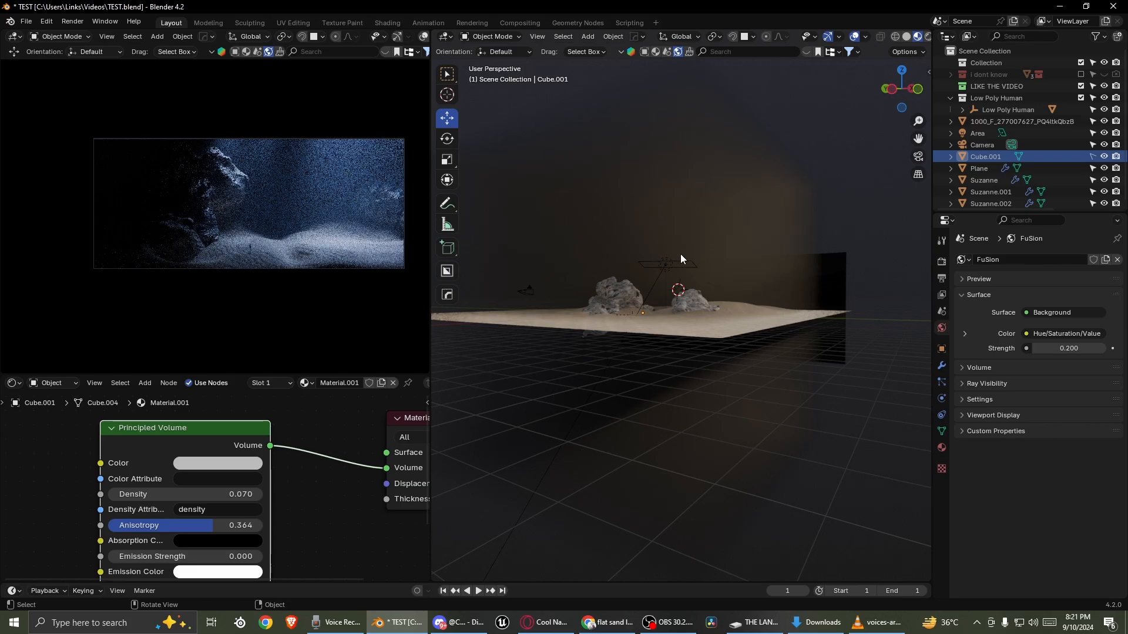
click(667, 264)
scroll(613, 290, up, 2)
mouse_move(666, 262)
middle_down()
mouse_move(613, 290)
mouse_move(686, 264)
middle_up()
scroll(640, 273, up, 1)
key(r)
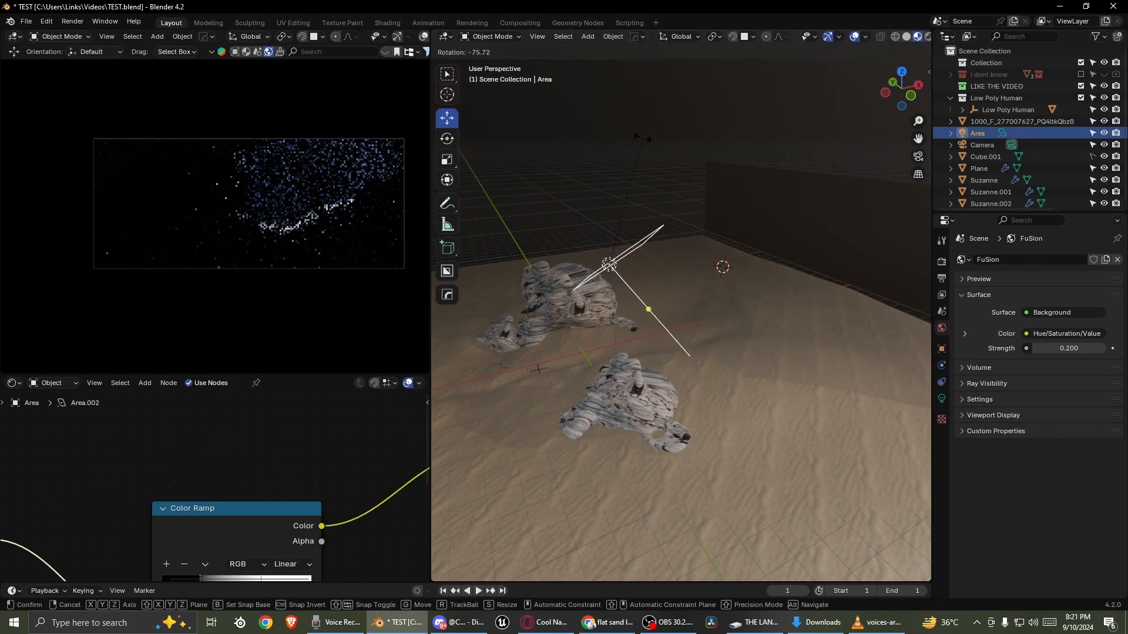
click(629, 238)
key(shift+d)
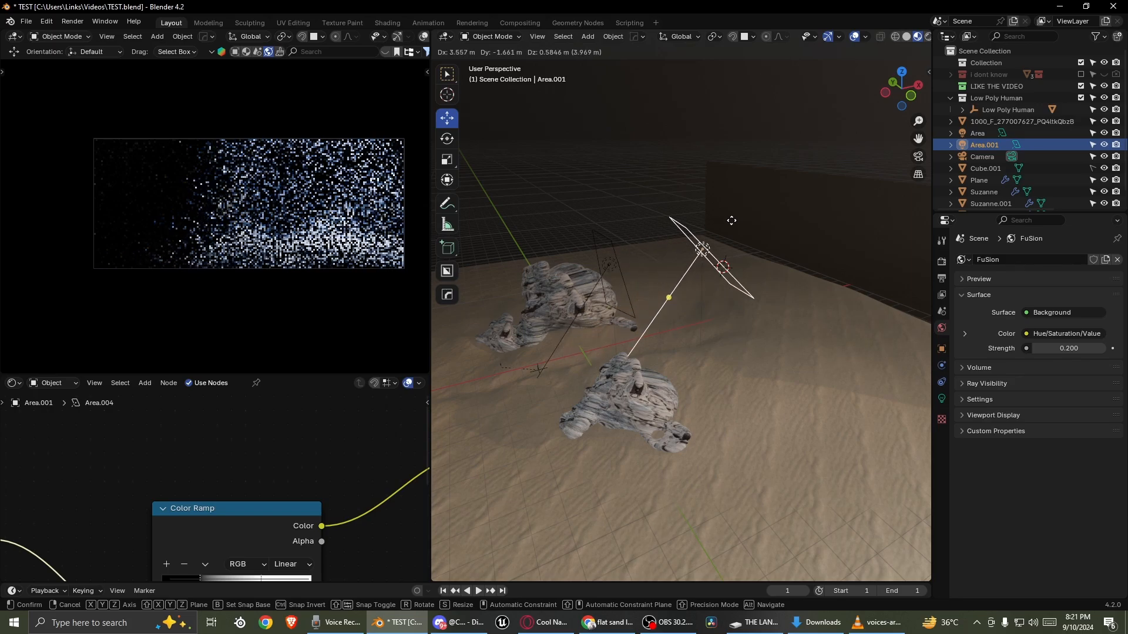
click(810, 191)
- Rotate the duplicated area light by about 58.1° in the camera view
click(908, 154)
click(918, 156)
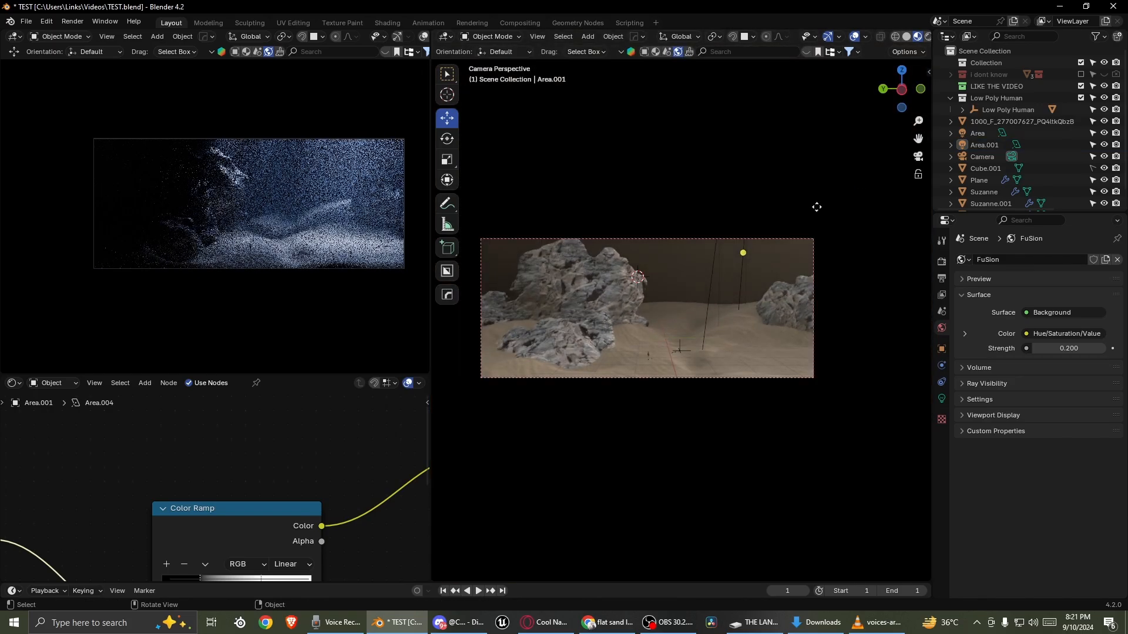
click(748, 245)
key(r)
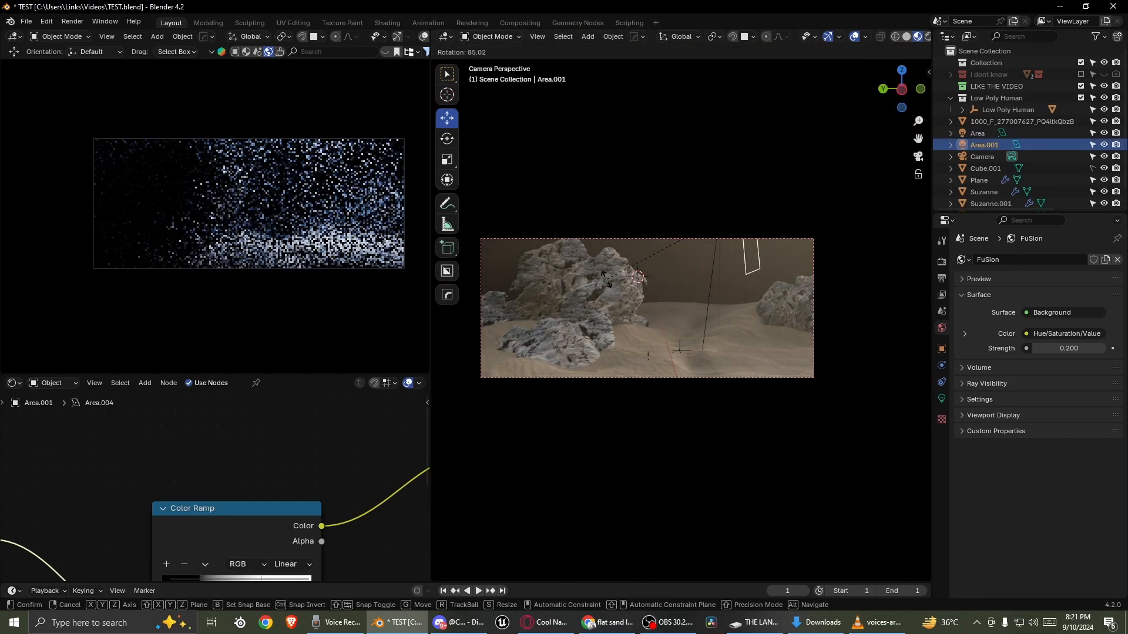
click(672, 313)
key(s)
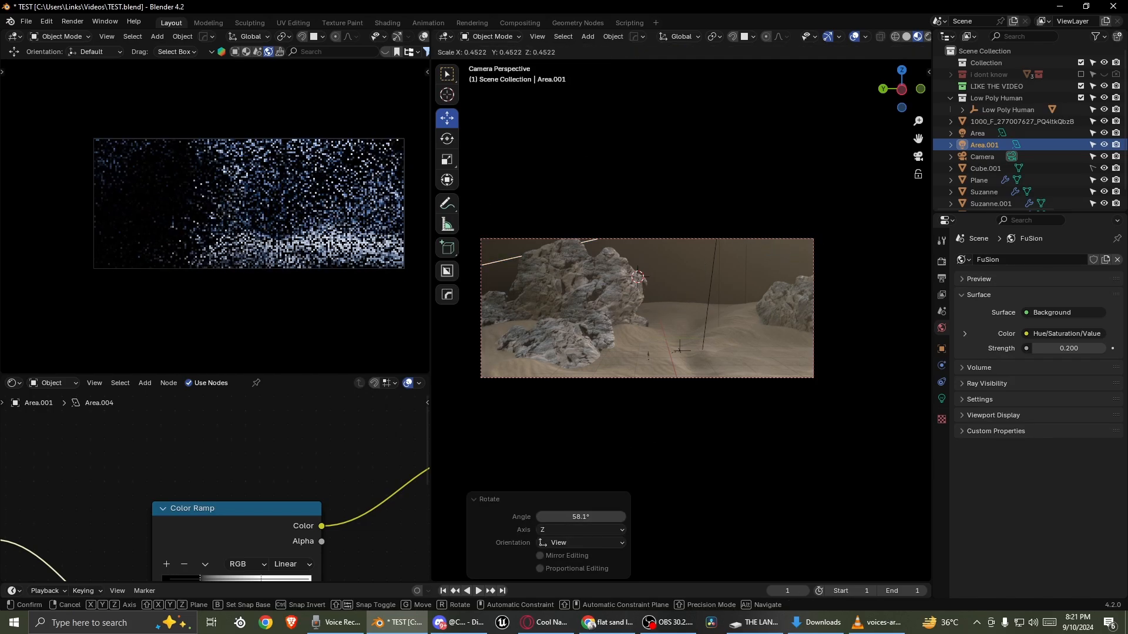
key(Escape)
- Move the duplicated light about -7.89, 11.69, 1.26 m beside the large rocks and rotate it about -97.6° in the view
middle_drag(705, 235, 633, 285)
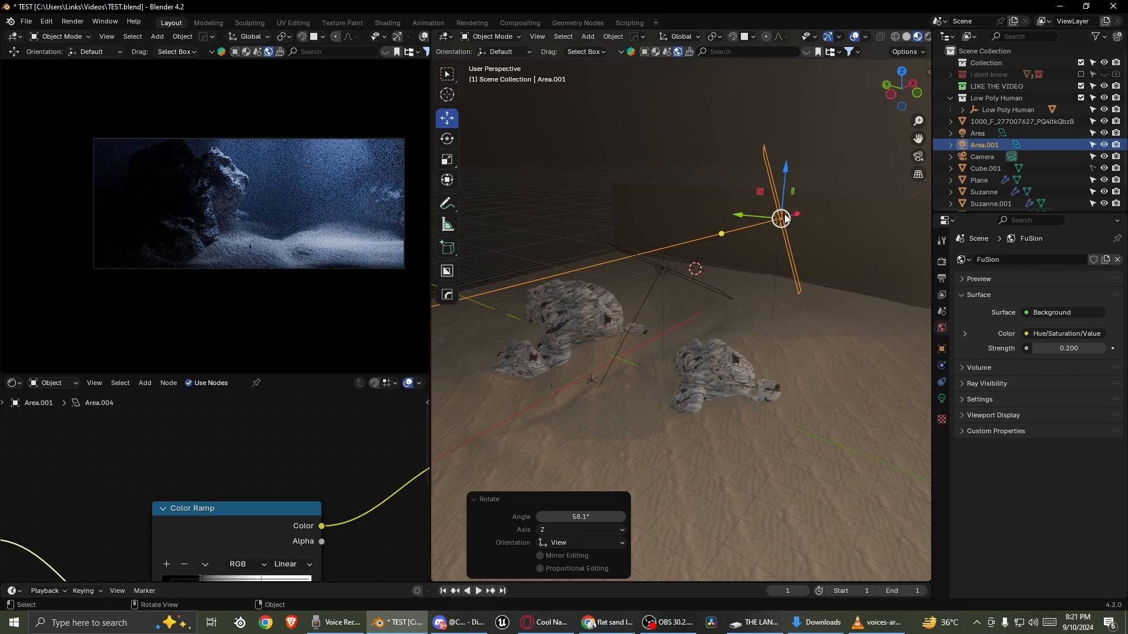
drag(785, 218, 529, 195)
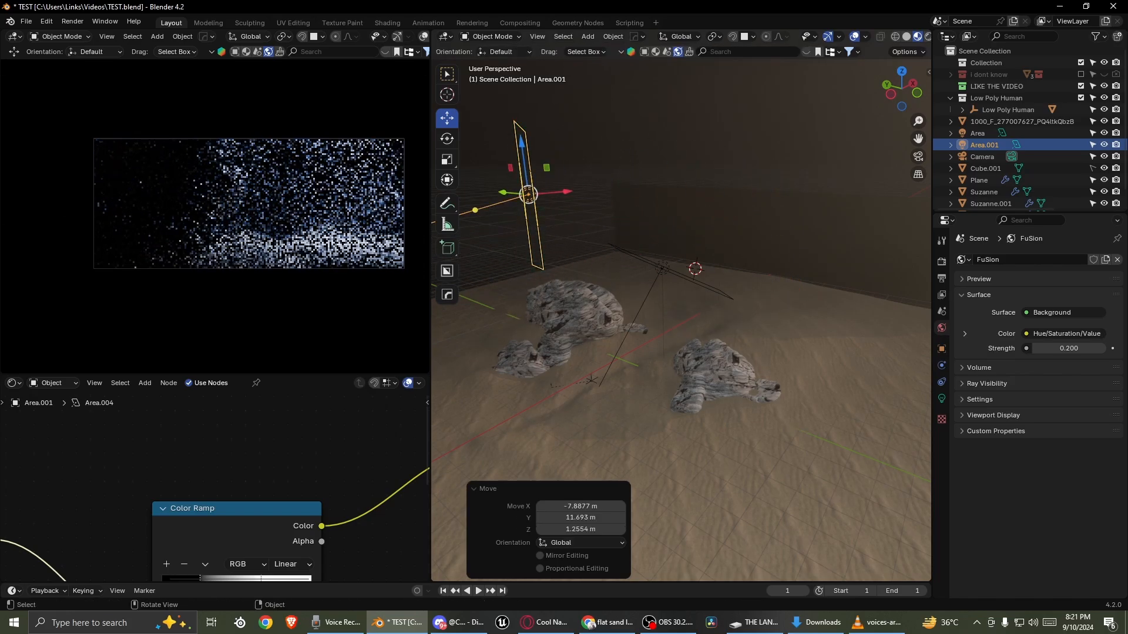
key(r)
click(710, 145)
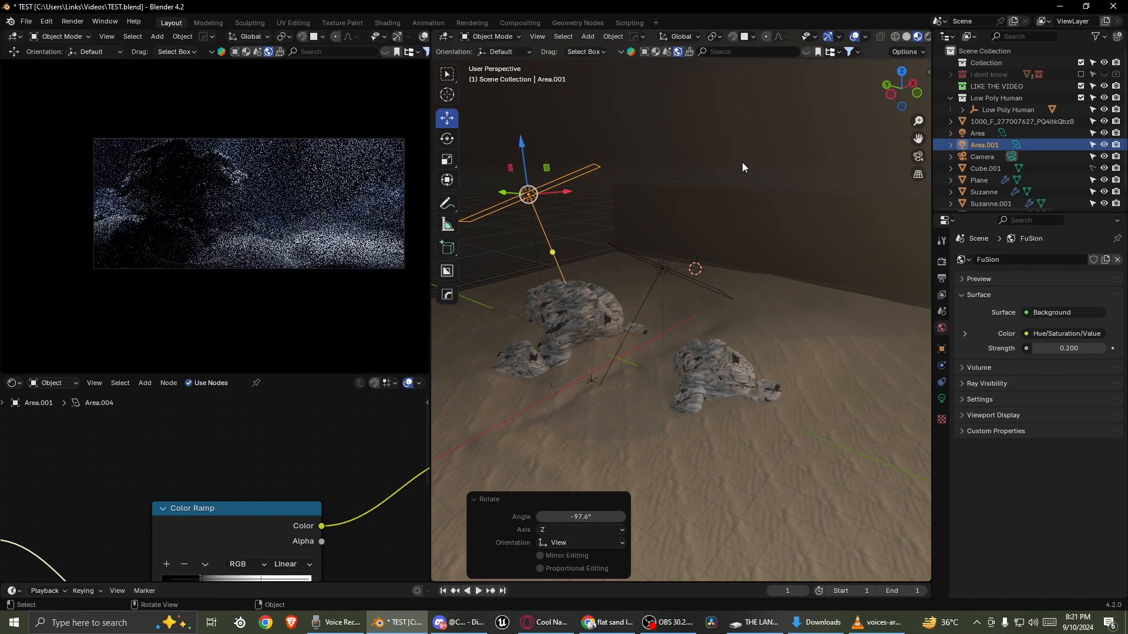
- From the camera view, rotate the duplicated light about -54.2° around the global Z axis and save the file
click(917, 157)
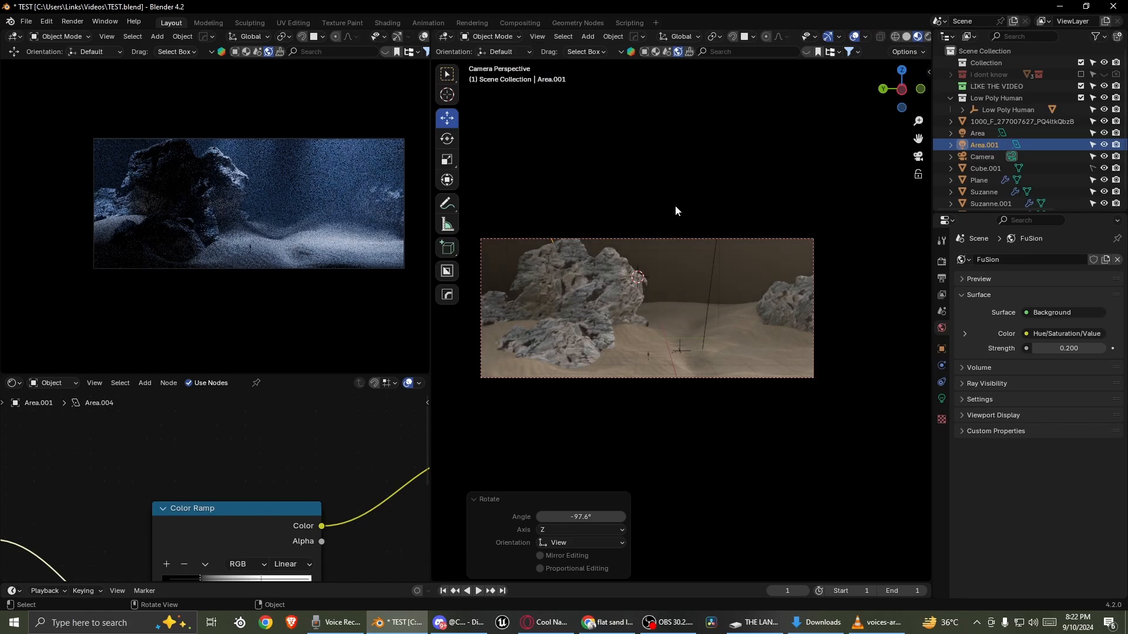
key(r)
key(z)
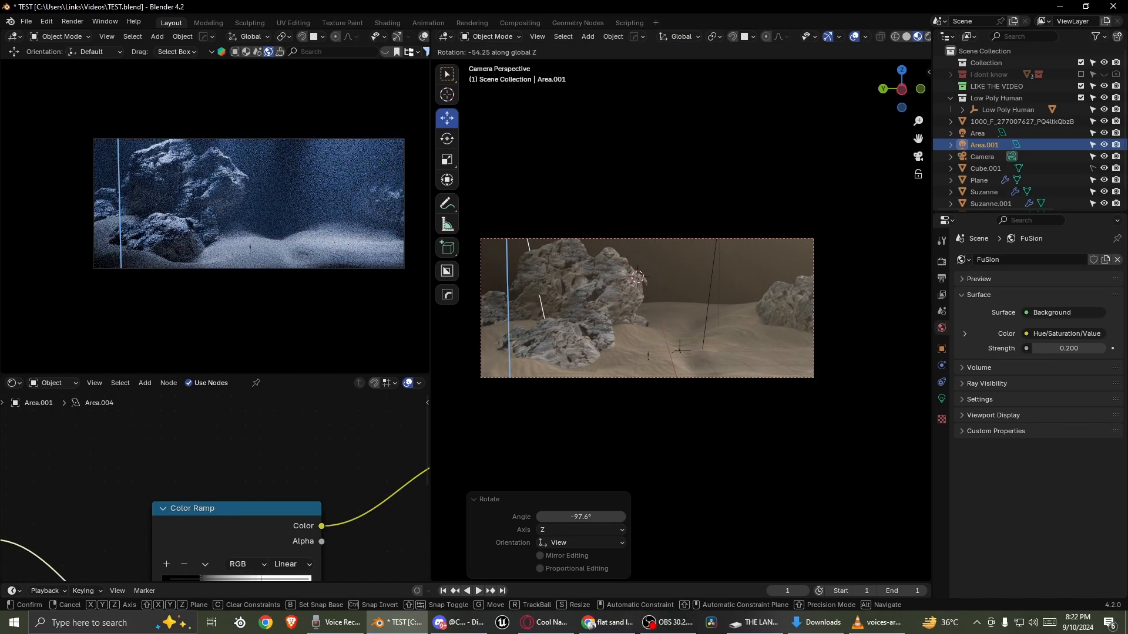
click(612, 65)
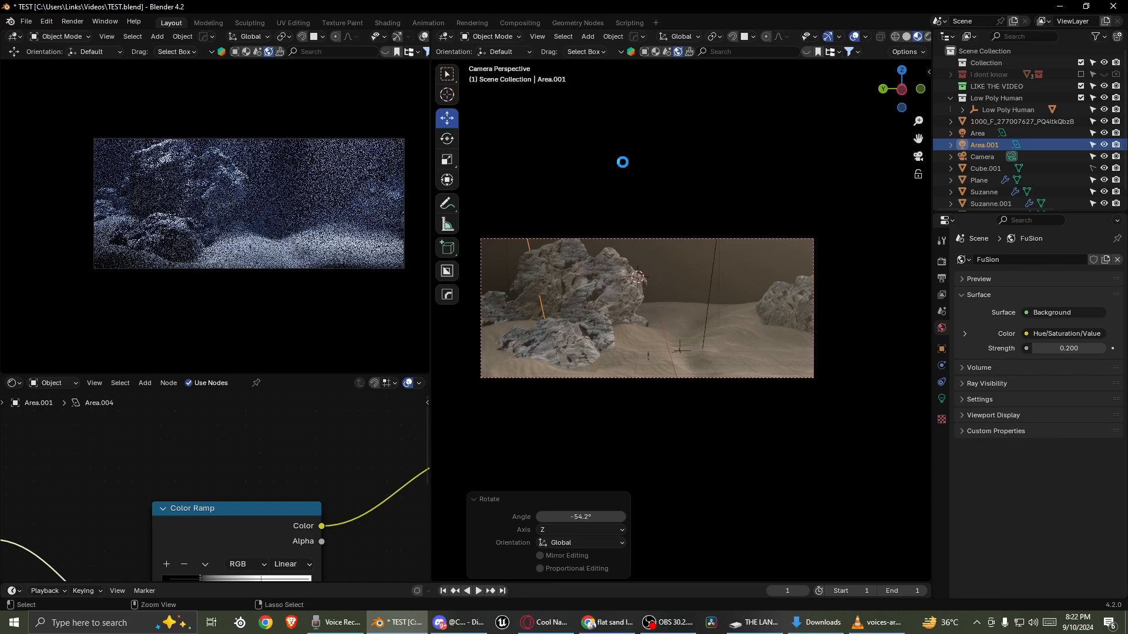
key(ctrl+s)
- Duplicate the small human figure on the sand, place the copy about 0.1 m beside the original and adjust its height along Z
middle_drag(666, 317, 876, 170)
click(916, 158)
key(shift+grave)
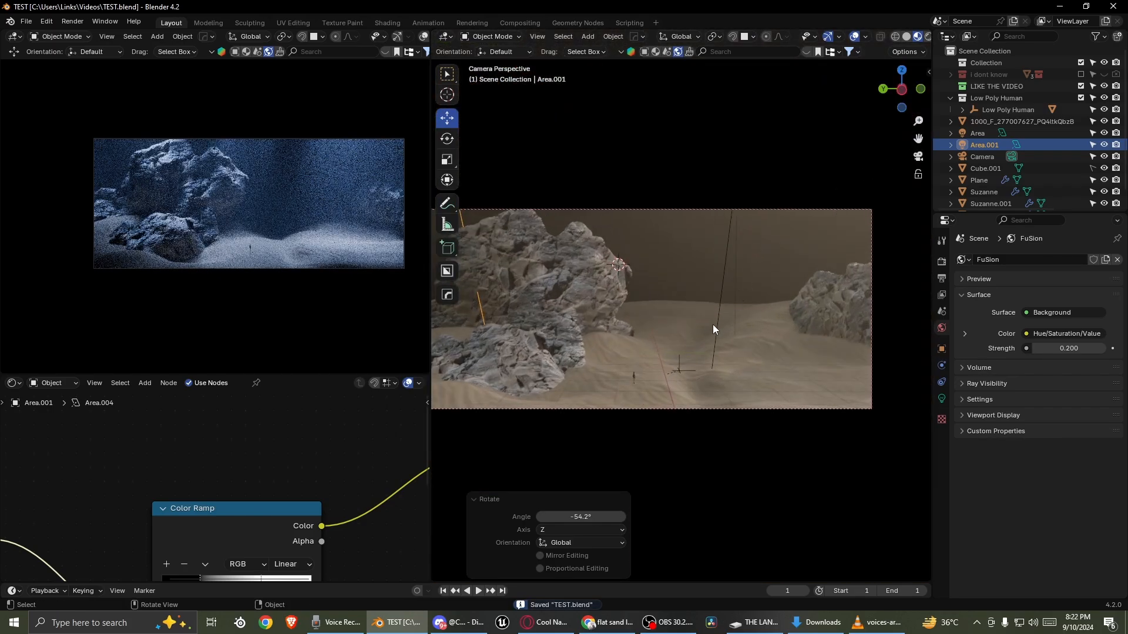
shift+middle_drag(651, 302, 720, 265)
scroll(720, 265, up, 3)
shift+middle_drag(505, 320, 615, 293)
scroll(615, 292, up, 3)
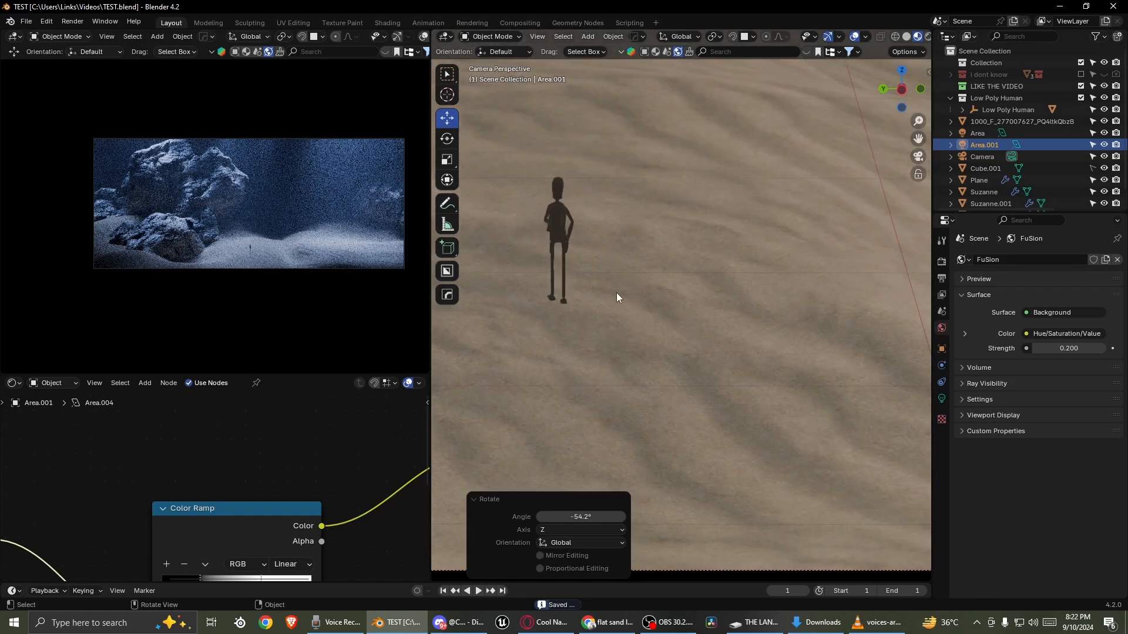
click(560, 271)
key(shift+d)
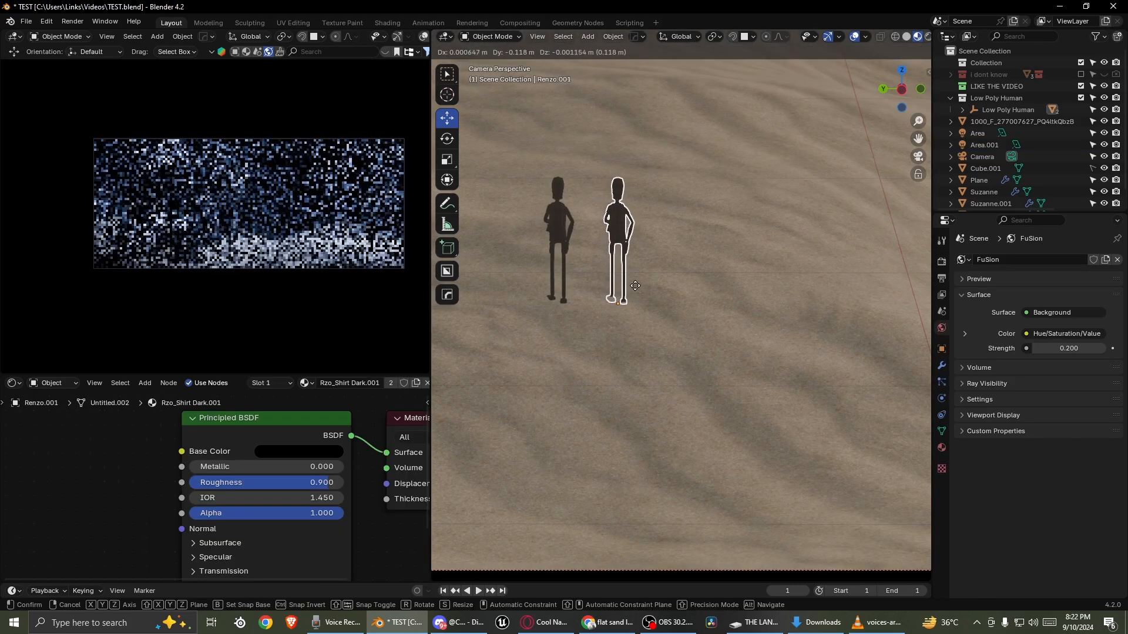
click(628, 298)
key(g)
key(z)
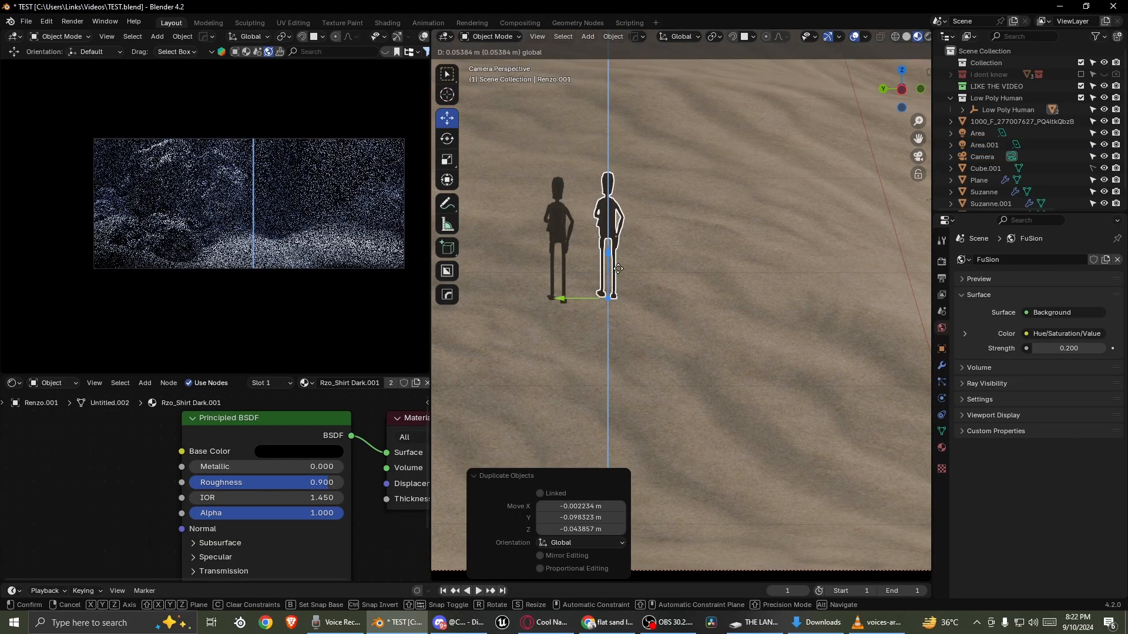
click(636, 270)
- Rotate the copied figure about -21.2° around the global Z axis and scale it slightly smaller than the original
key(s)
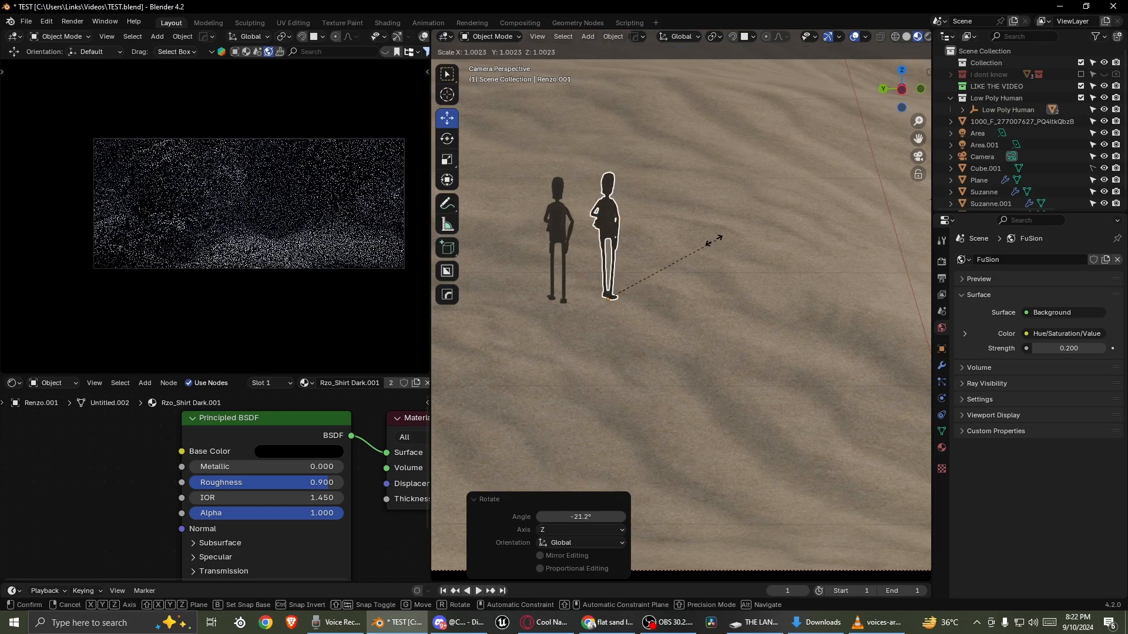
click(732, 224)
click(732, 224)
scroll(732, 225, down, 2)
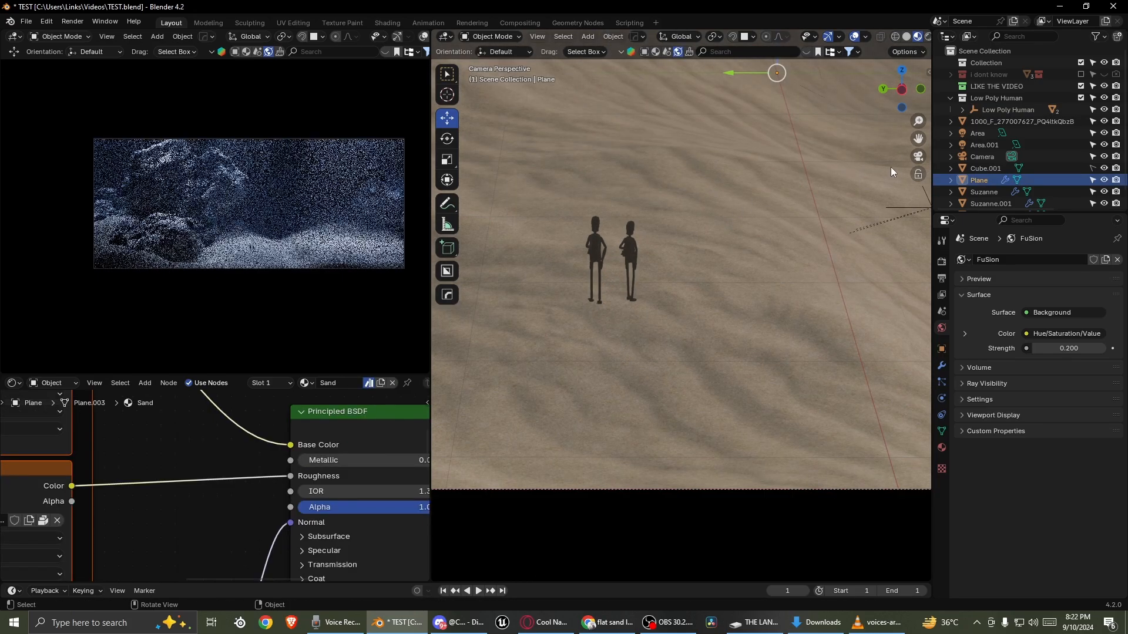
scroll(788, 223, down, 1)
scroll(789, 224, down, 3)
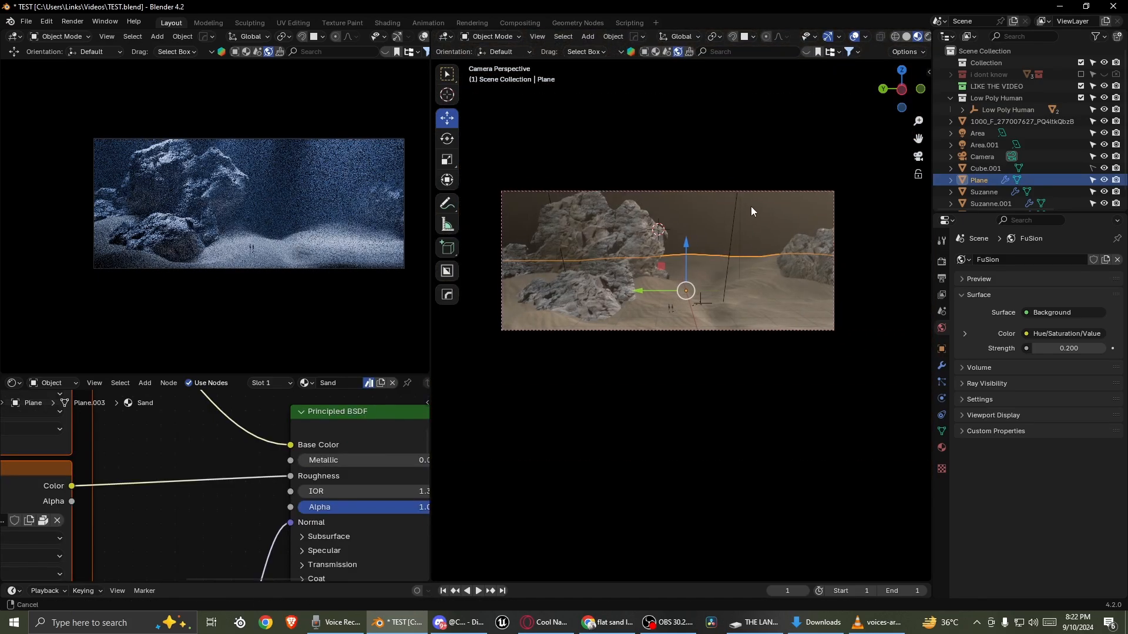
- Change the shader editor to the Compositor and merge away the second viewport so the rendered view and node editor span the full width
click(15, 386)
click(40, 455)
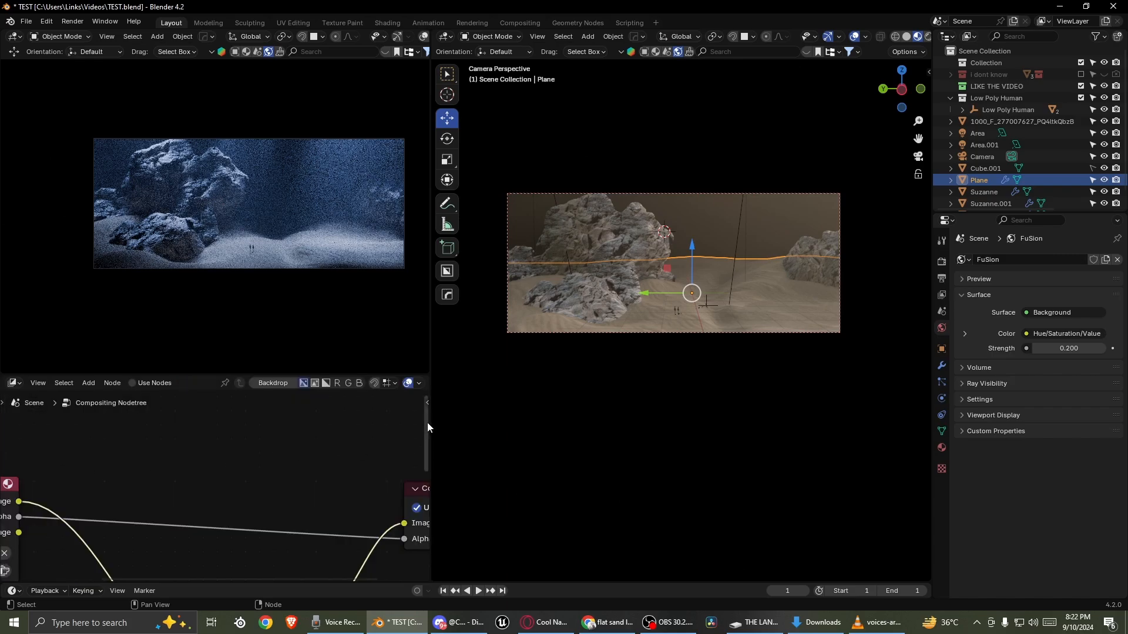
drag(428, 428, 547, 414)
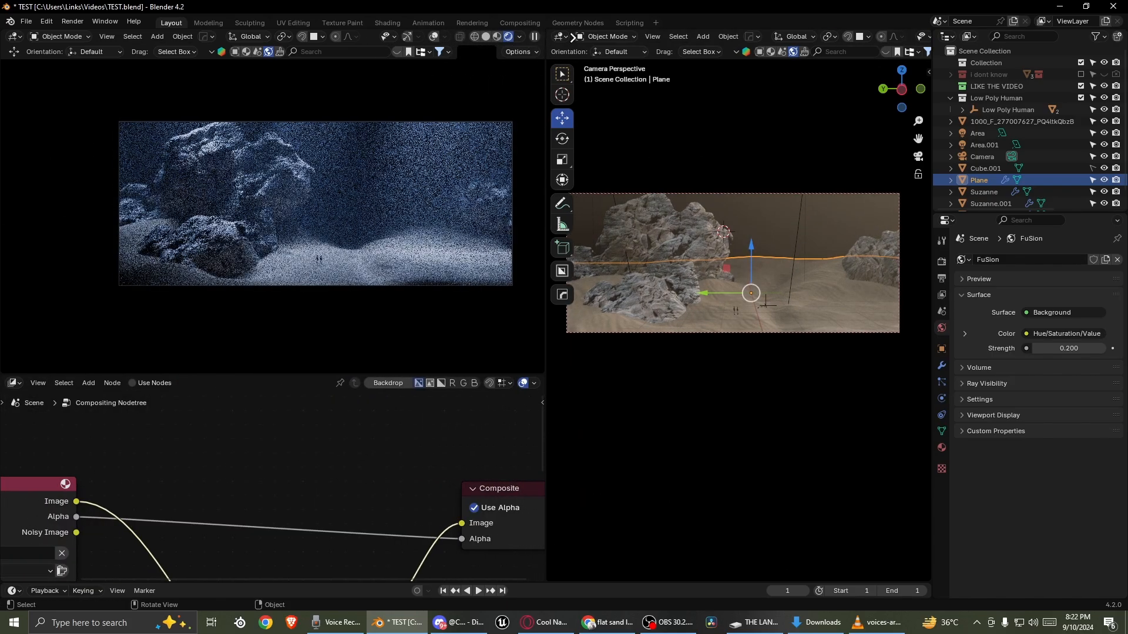
drag(574, 38, 562, 124)
click(538, 384)
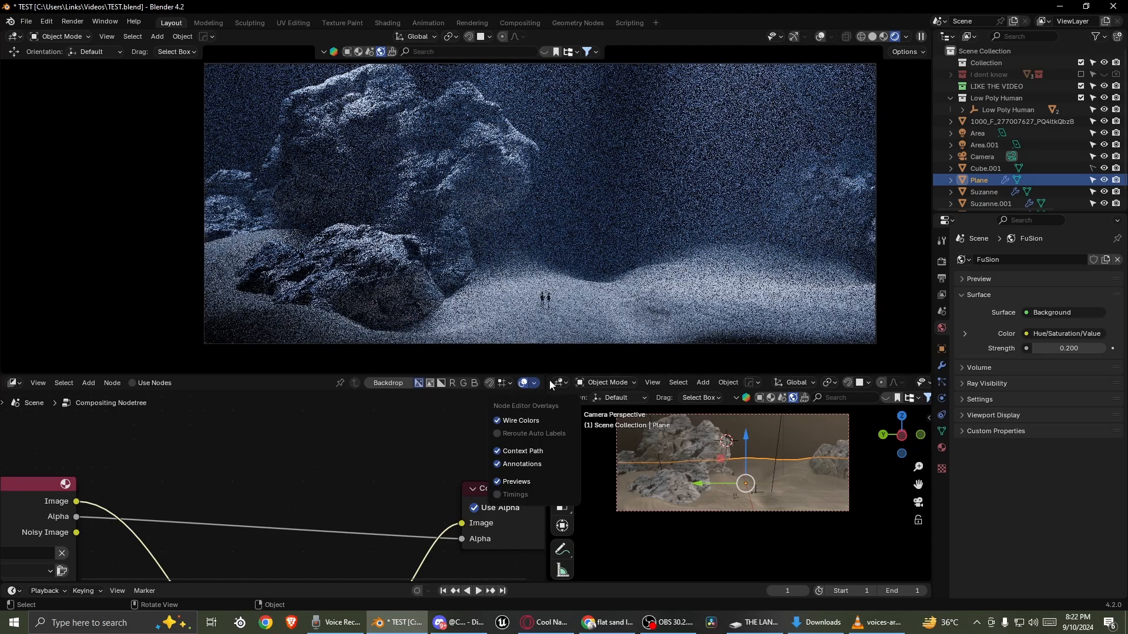
drag(545, 377, 585, 405)
- Enable Use Nodes for the compositing node tree and open the rendered view's Viewport Shading options
scroll(376, 461, down, 3)
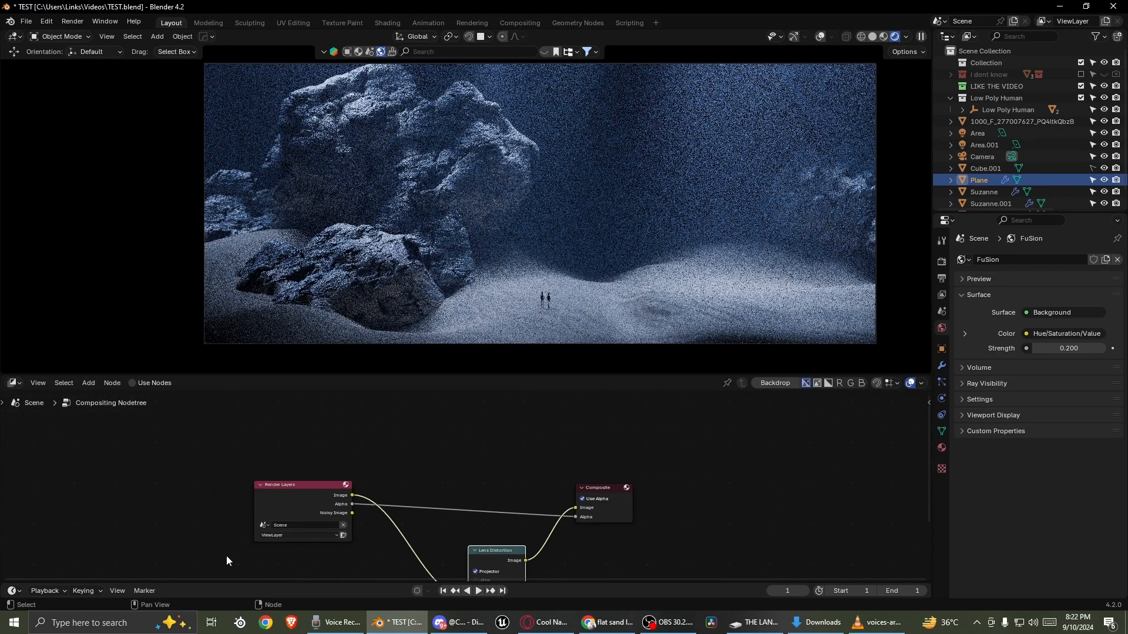
middle_drag(241, 500, 252, 454)
scroll(251, 438, up, 2)
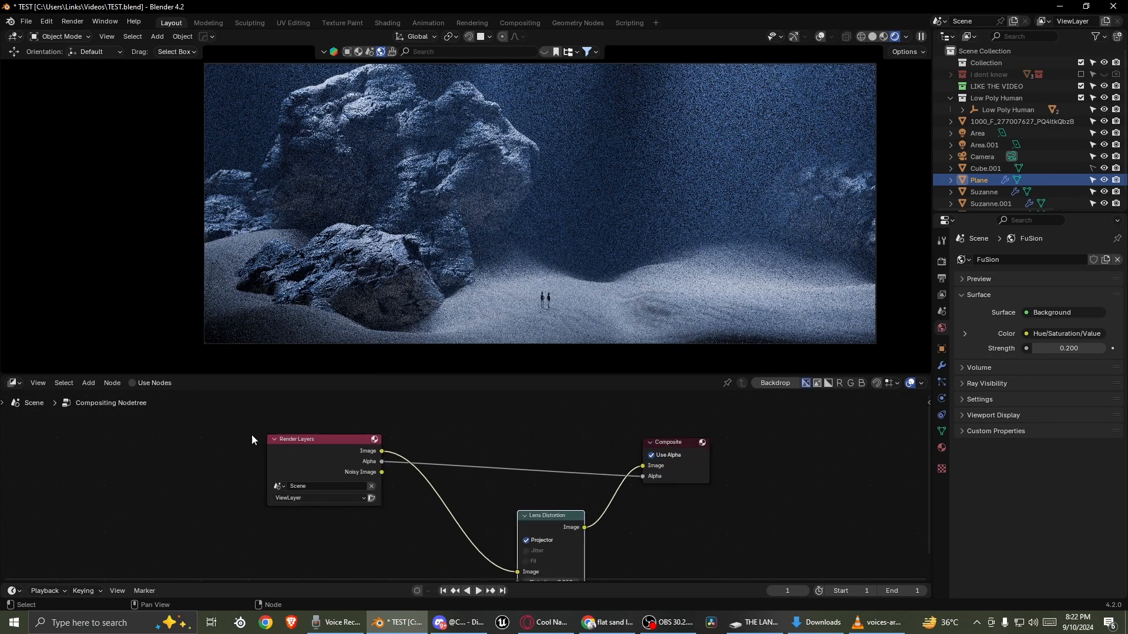
click(133, 383)
click(905, 38)
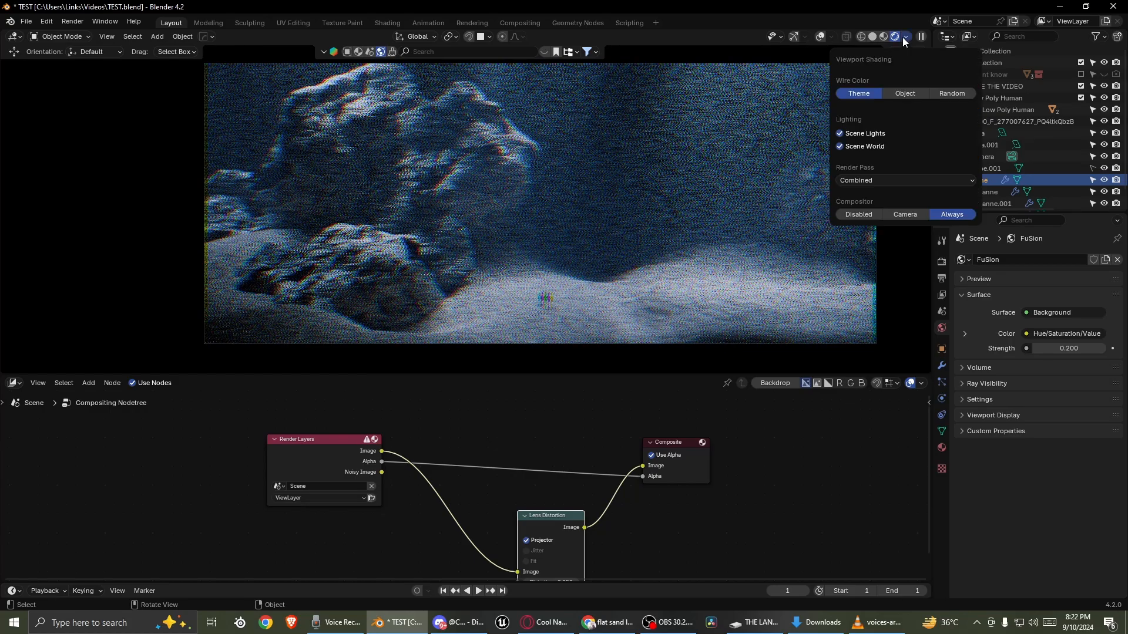
- Bypass the Lens Distortion node by linking the Render Layers image to the Composite image input, and delete the node
scroll(492, 482, down, 4)
middle_drag(493, 483, 511, 440)
scroll(511, 440, up, 4)
scroll(511, 441, up, 2)
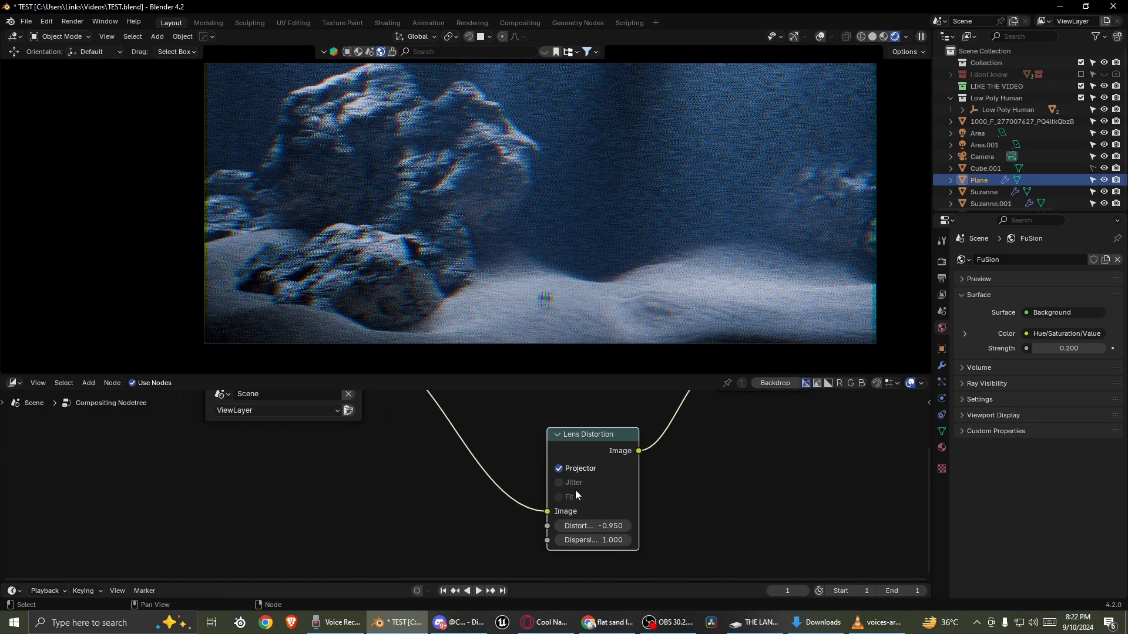
middle_drag(570, 496, 540, 513)
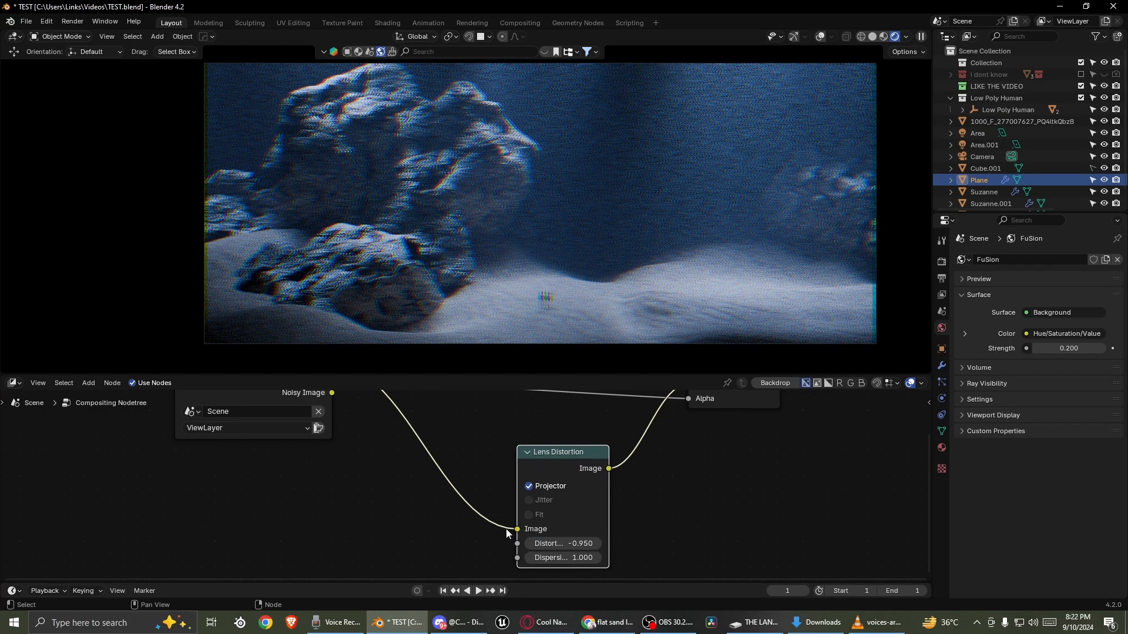
drag(515, 528, 684, 457)
click(576, 524)
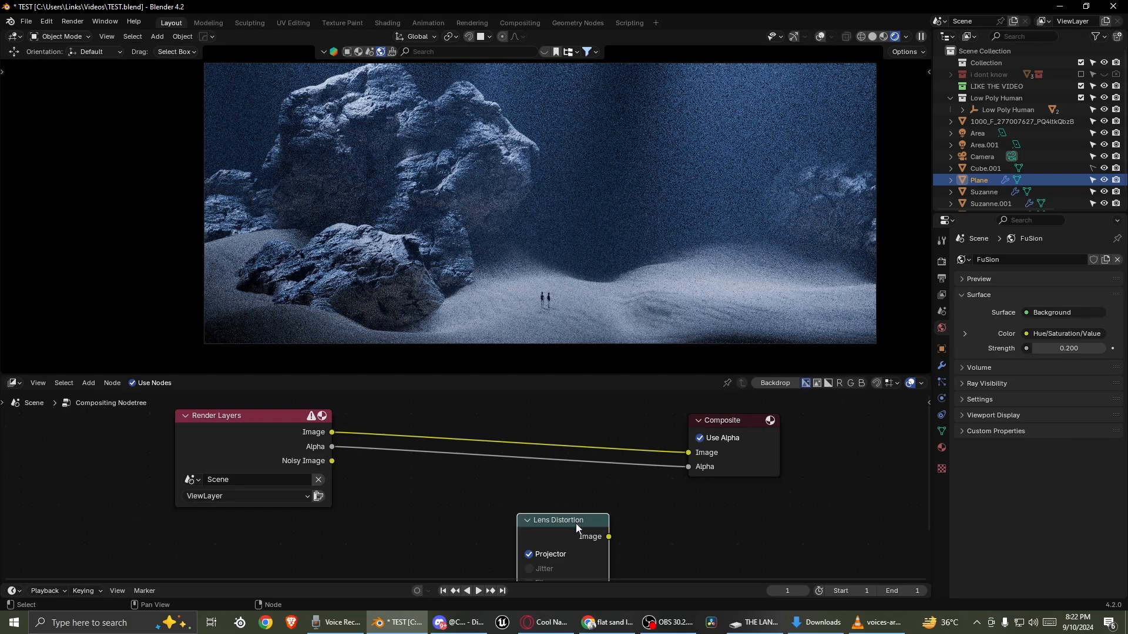
key(x)
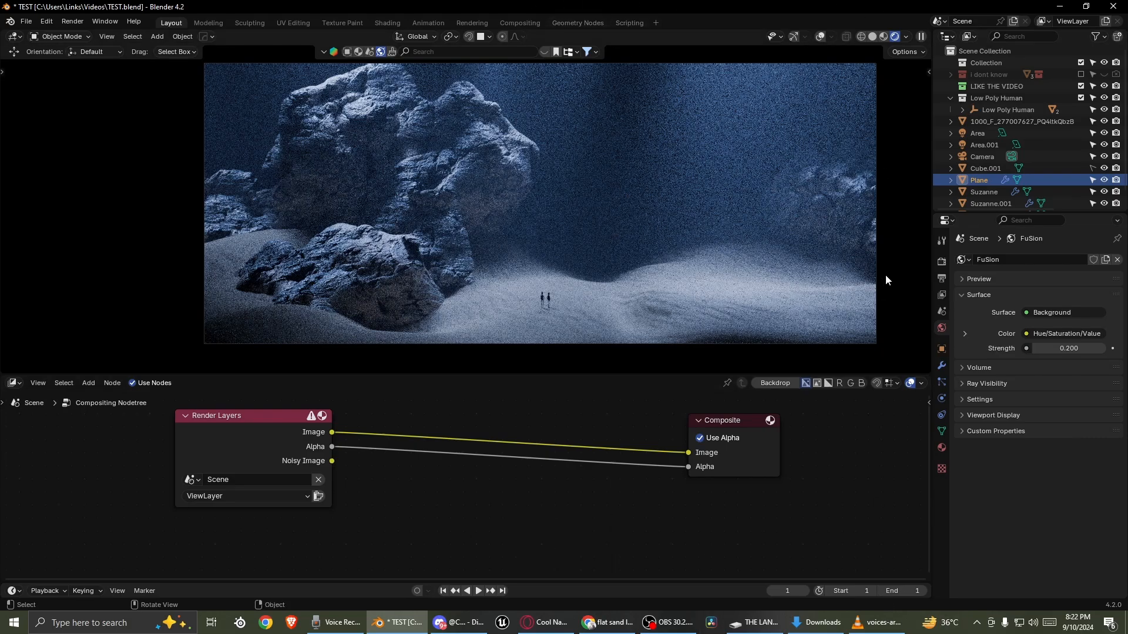
- Enable viewport denoising in the Cycles render sampling settings
click(940, 262)
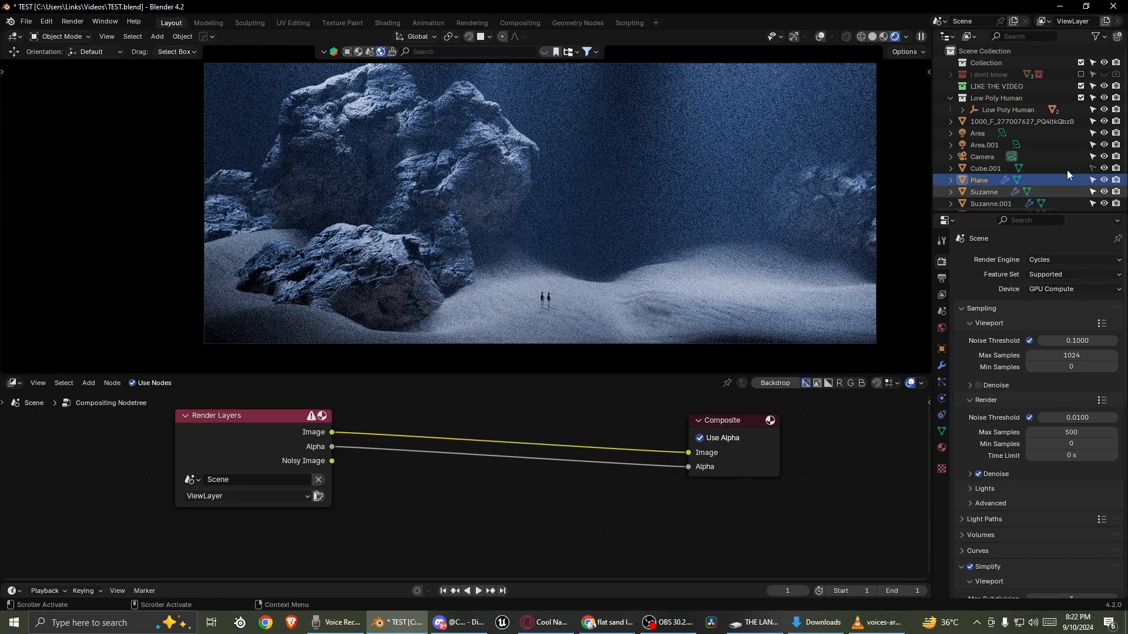
scroll(1017, 493, down, 2)
scroll(1017, 494, down, 8)
scroll(960, 503, up, 6)
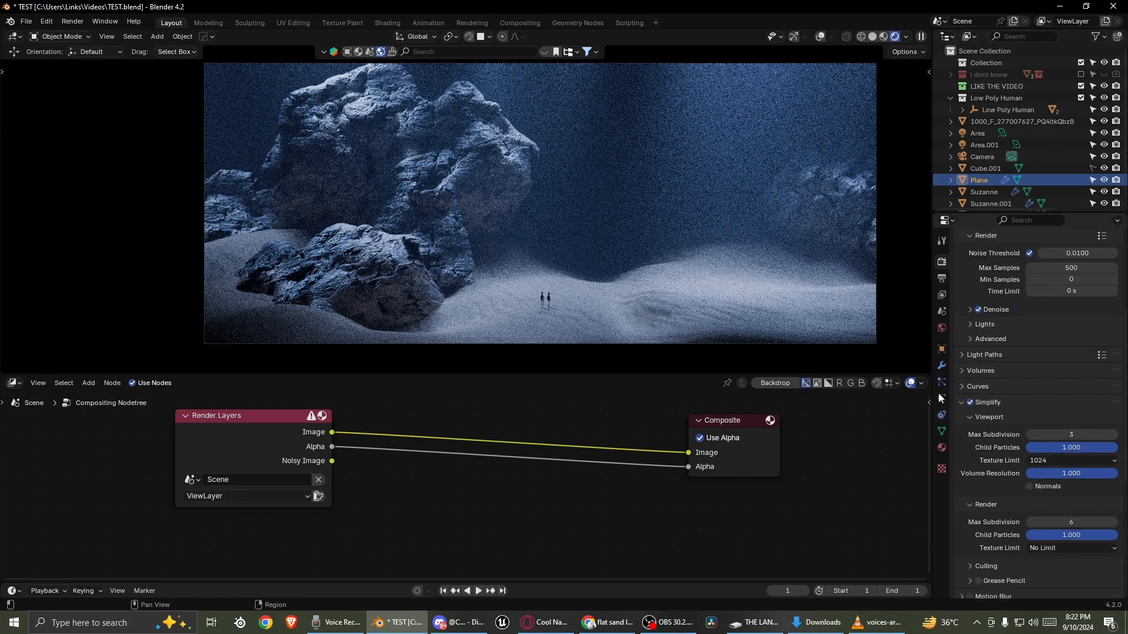
click(977, 291)
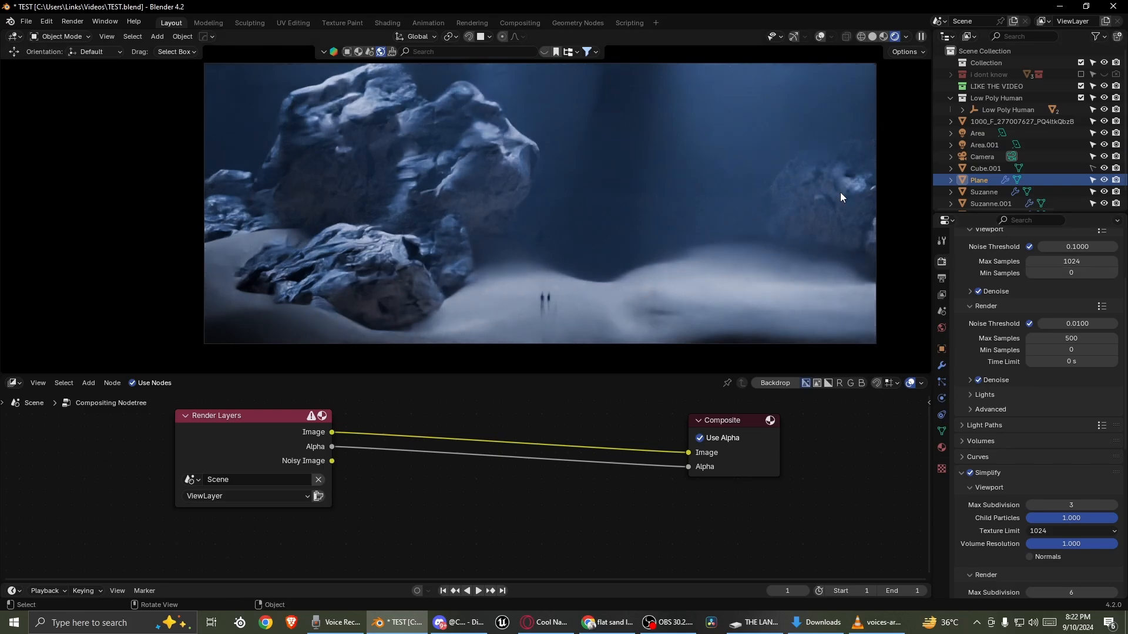
- Define a render region around the whole camera frame in the 3D viewport
scroll(519, 288, down, 1)
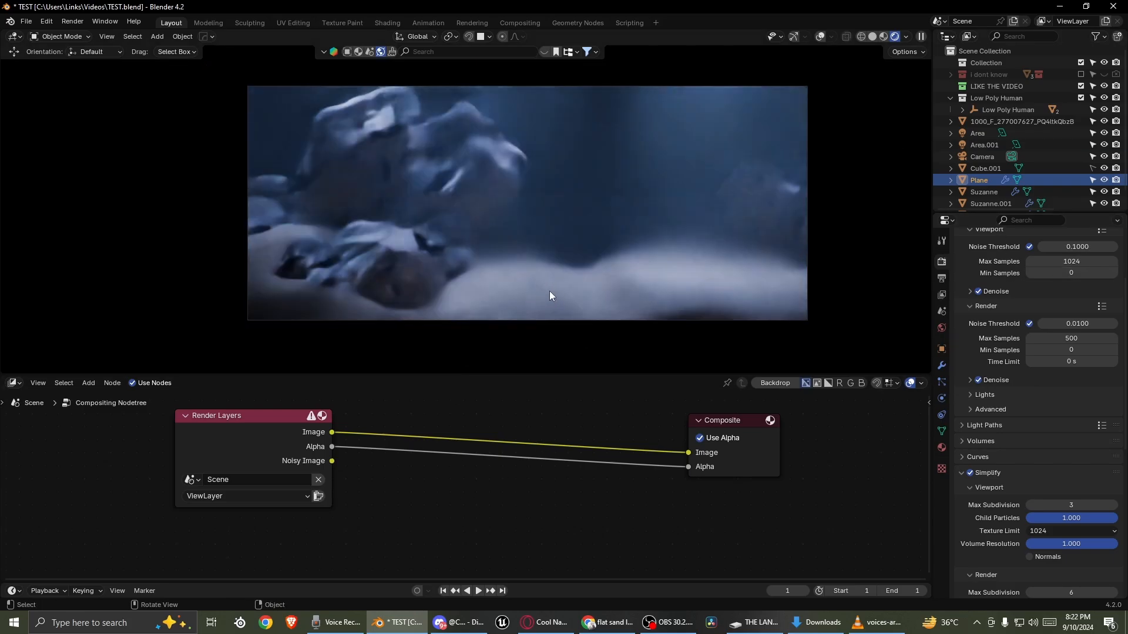
key(ctrl+b)
drag(235, 62, 865, 343)
- Insert a Glare node between the Render Layers and Composite image sockets and set its type to Fog Glow
scroll(580, 451, up, 2)
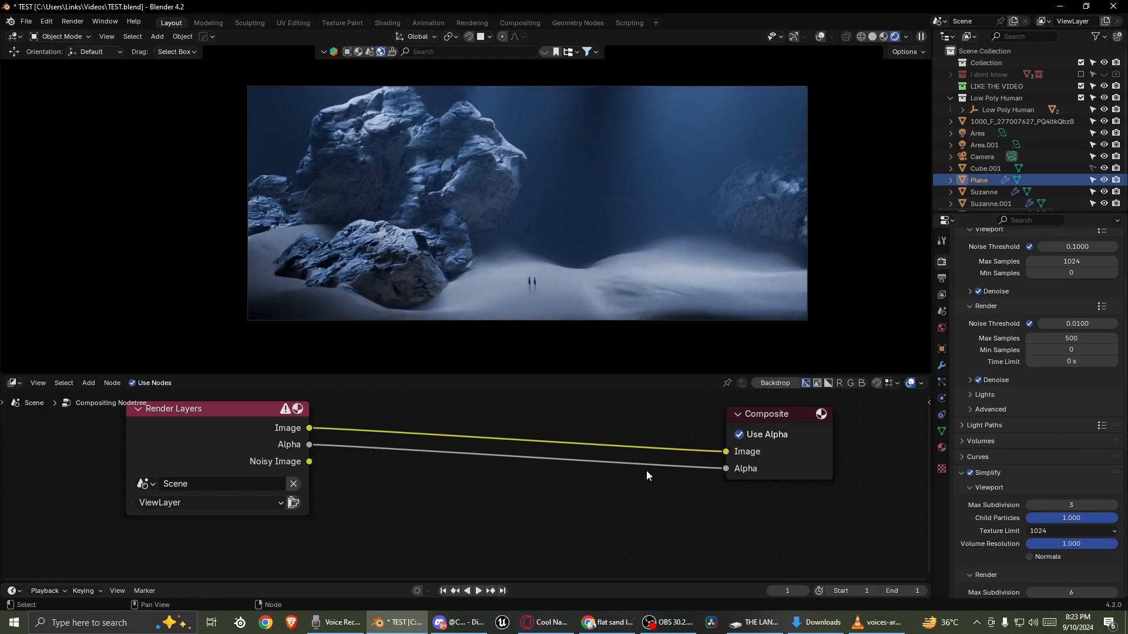
key(F3)
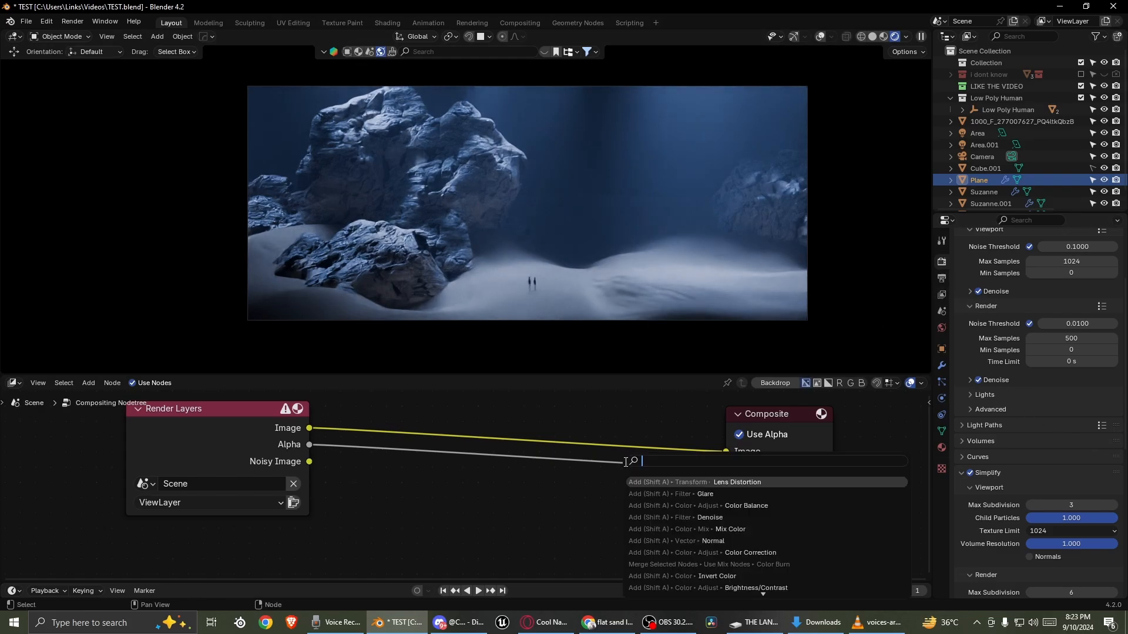
click(748, 493)
click(617, 500)
scroll(615, 503, up, 3)
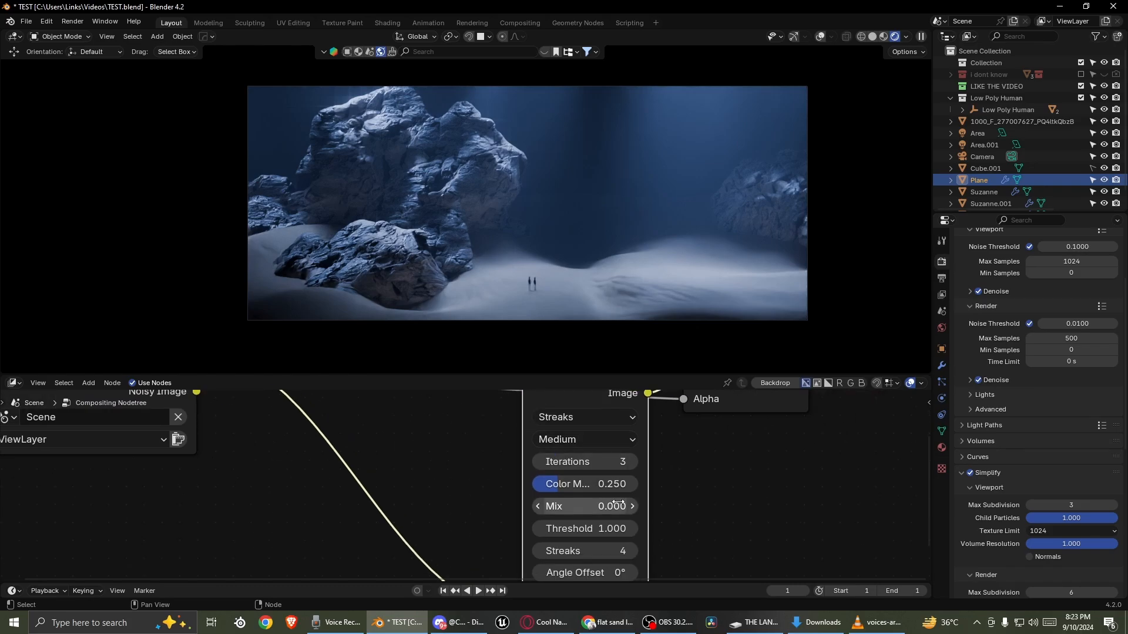
middle_drag(618, 503, 573, 500)
click(559, 418)
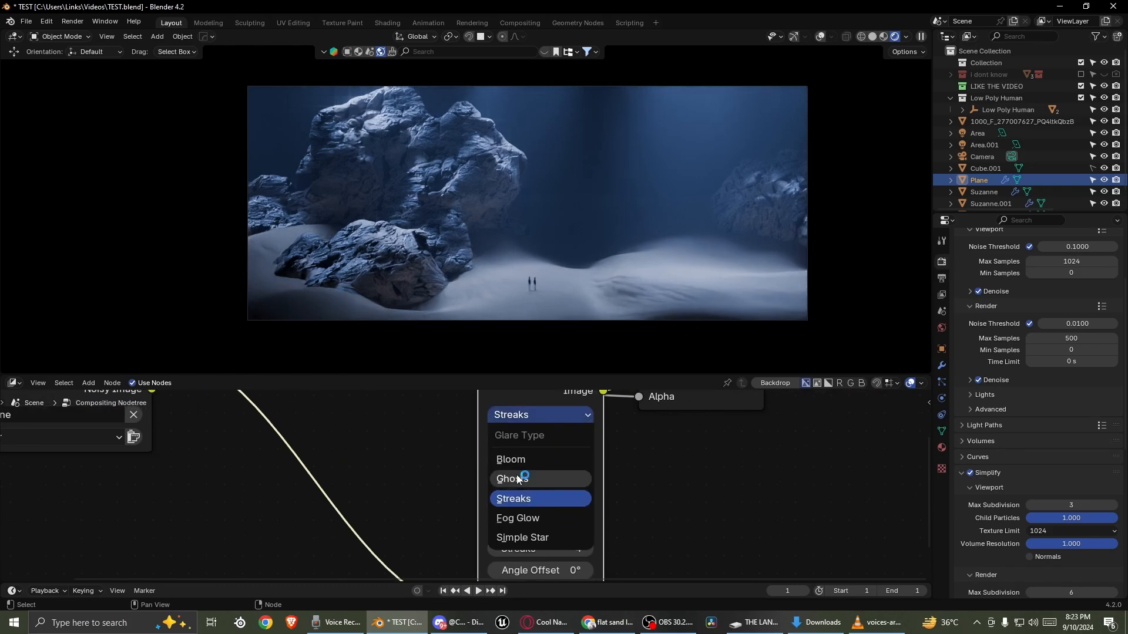
click(523, 519)
middle_drag(533, 494, 518, 481)
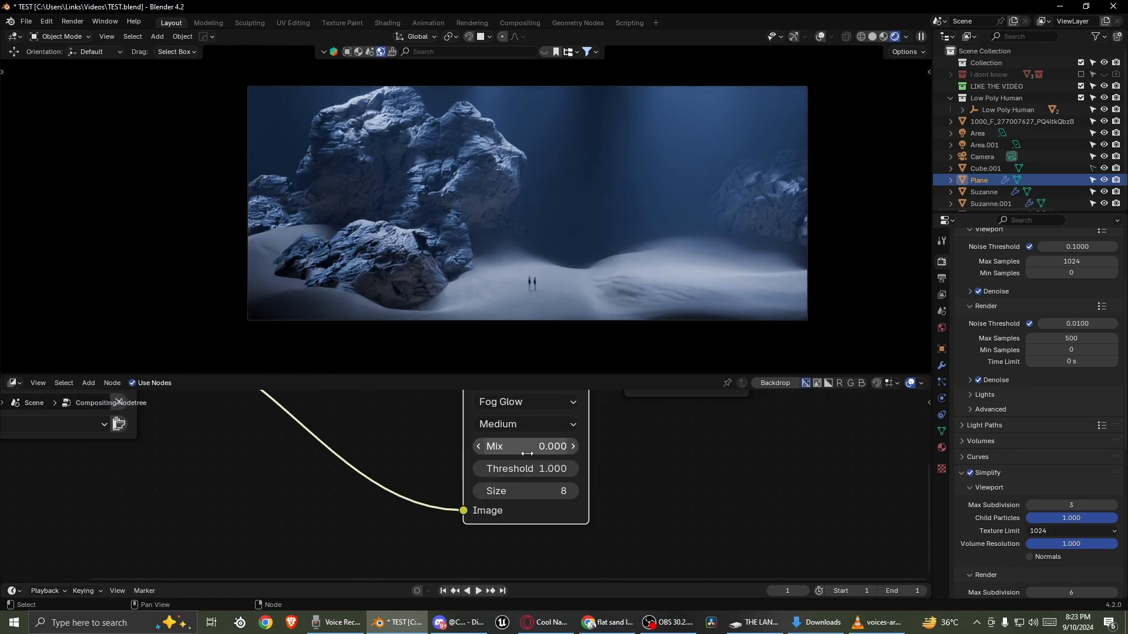
- Set the Fog Glow Glare node's Mix to 0.640 and its Threshold to 0.200
mouse_move(523, 448)
shift+mouse_down()
mouse_move(546, 448)
mouse_move(499, 448)
mouse_move(519, 469)
mouse_move(488, 469)
mouse_move(531, 447)
mouse_move(511, 446)
mouse_move(550, 446)
mouse_move(538, 469)
mouse_move(511, 469)
mouse_move(522, 468)
shift+mouse_up()
right_click(523, 448)
middle_drag(510, 456, 432, 438)
scroll(557, 446, down, 1)
- Compare the High and Low glare quality, keep Low, and move the Glare node closer to Render Layers
click(420, 456)
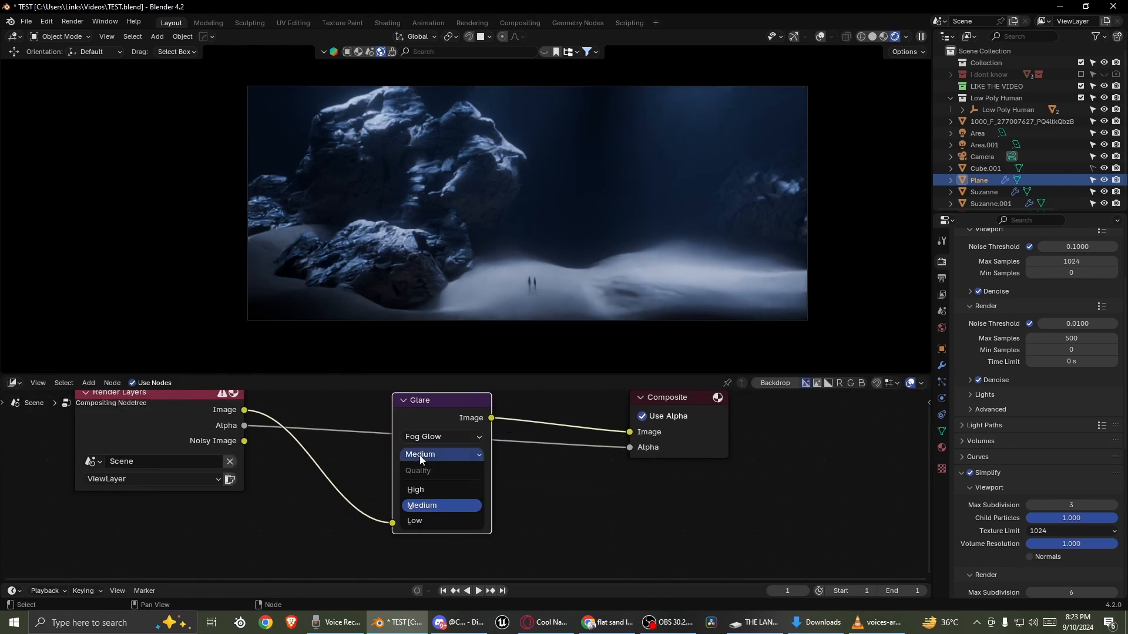
click(422, 489)
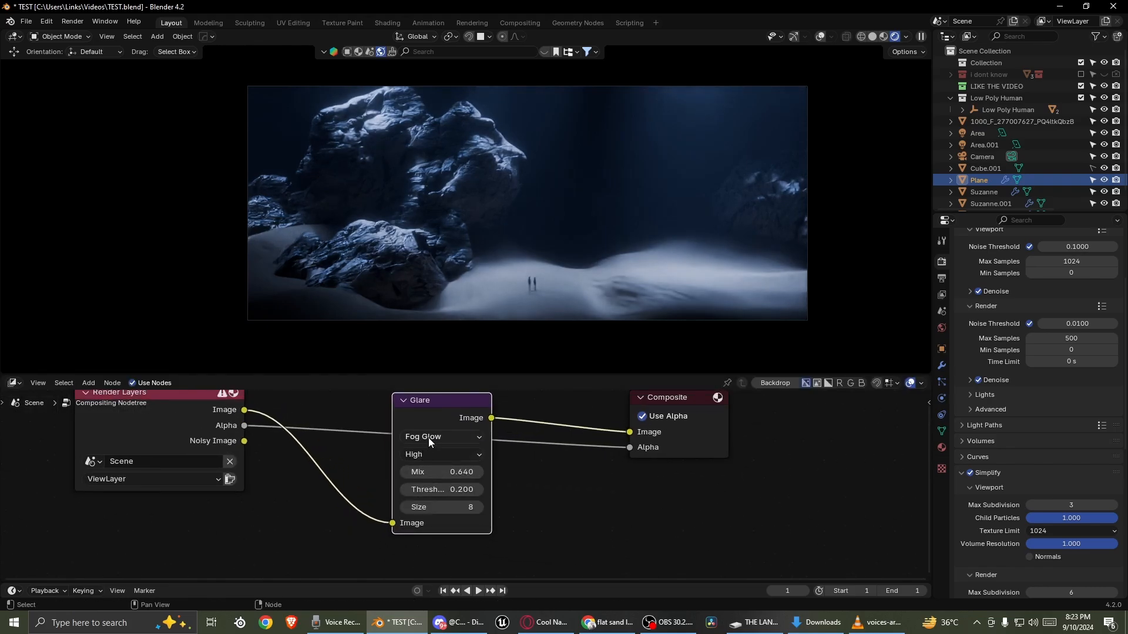
click(435, 455)
click(413, 522)
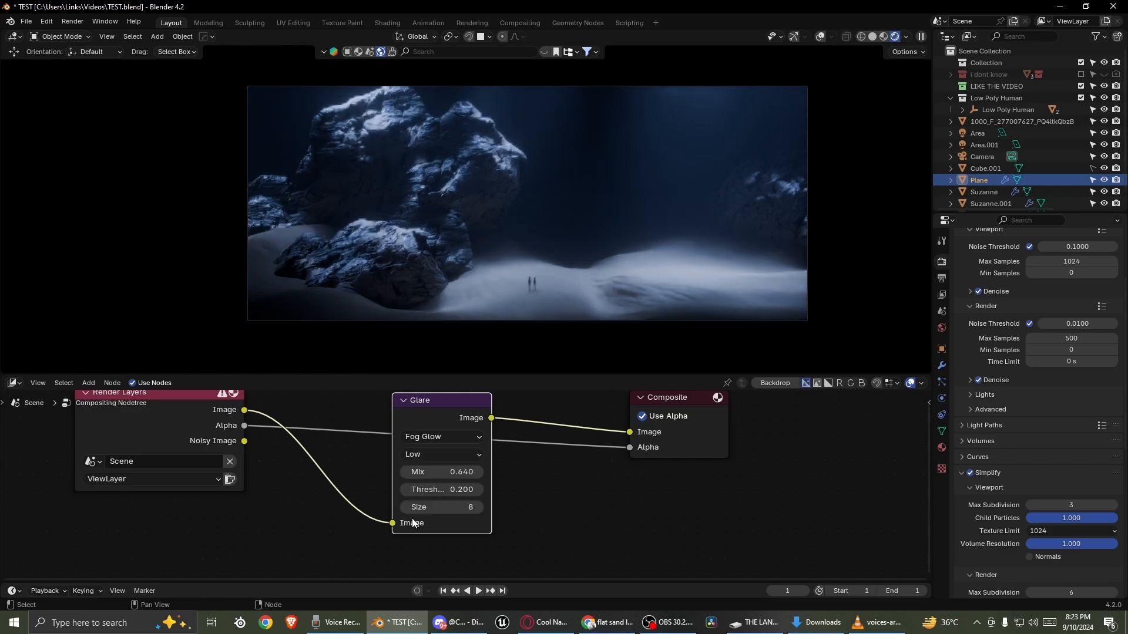
drag(447, 428, 393, 427)
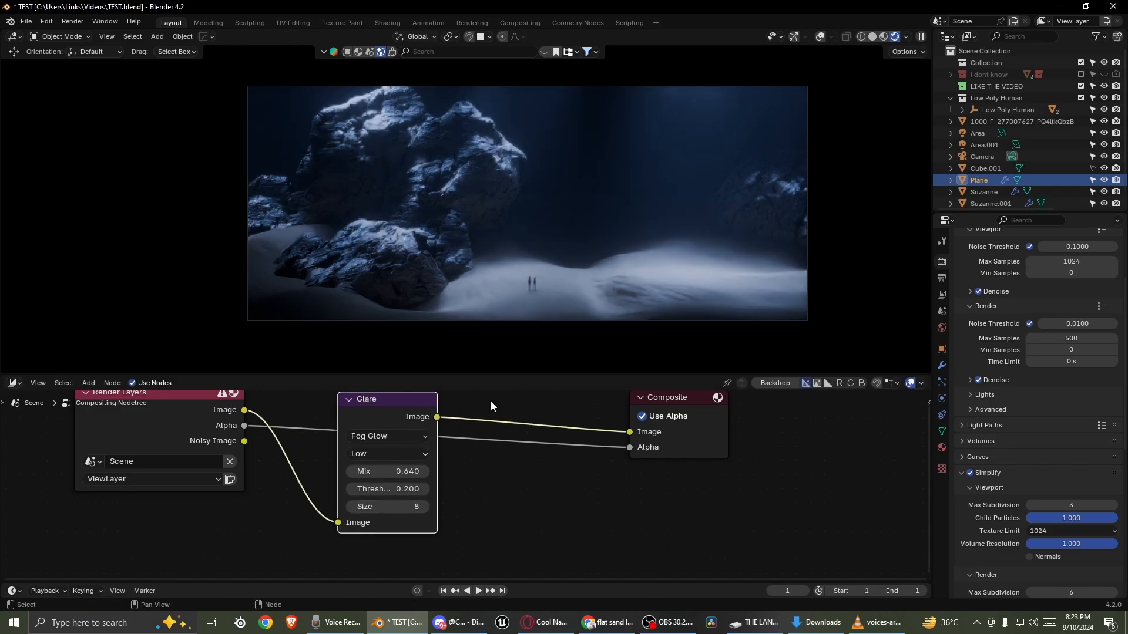
- Try a duplicate Glare node set to Bloom after the Fog Glow one, experimenting with its Mix and Threshold
key(shift+d)
click(491, 435)
click(524, 431)
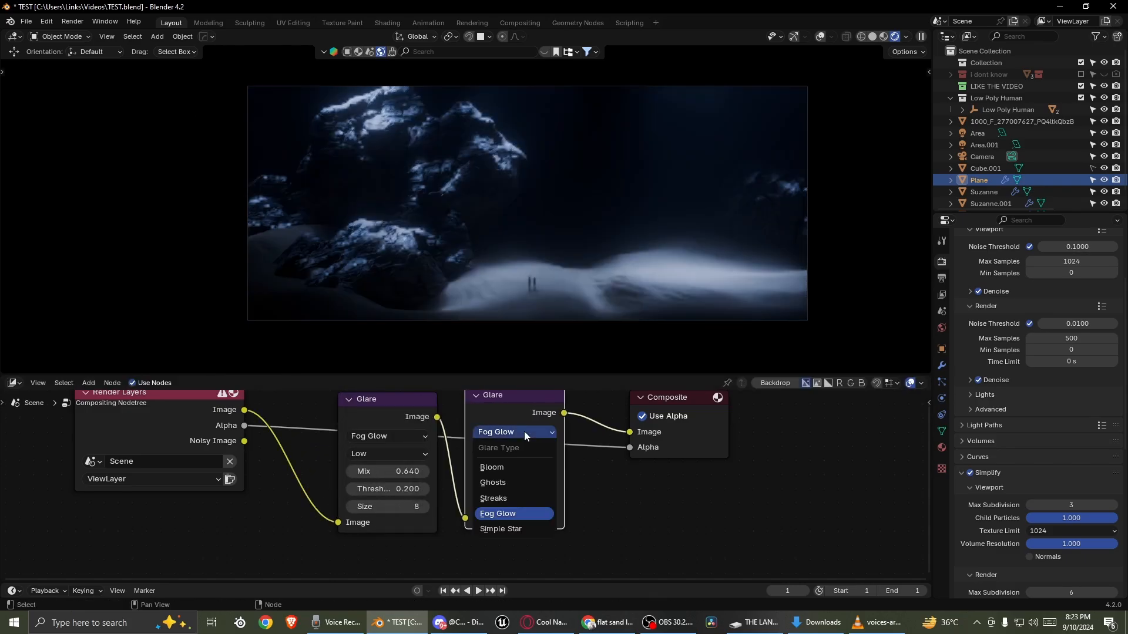
click(514, 472)
scroll(521, 466, up, 2)
shift+drag(517, 464, 550, 487)
right_click(517, 464)
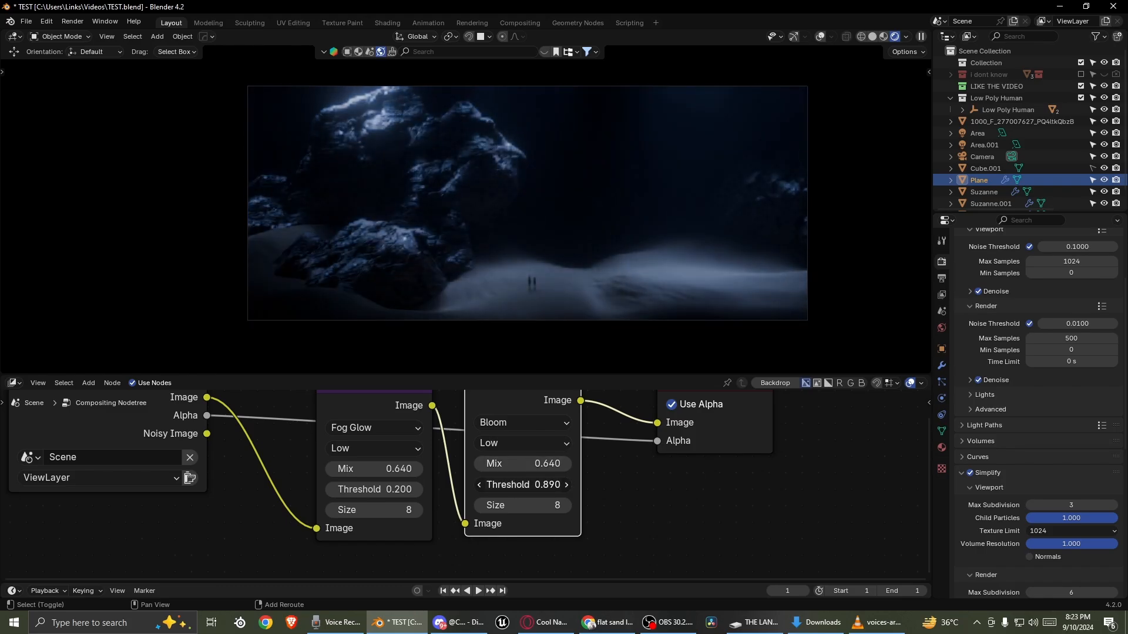
right_click(511, 487)
- Relink the Fog Glow output directly to the Composite node and delete the Bloom Glare node
drag(465, 524, 657, 422)
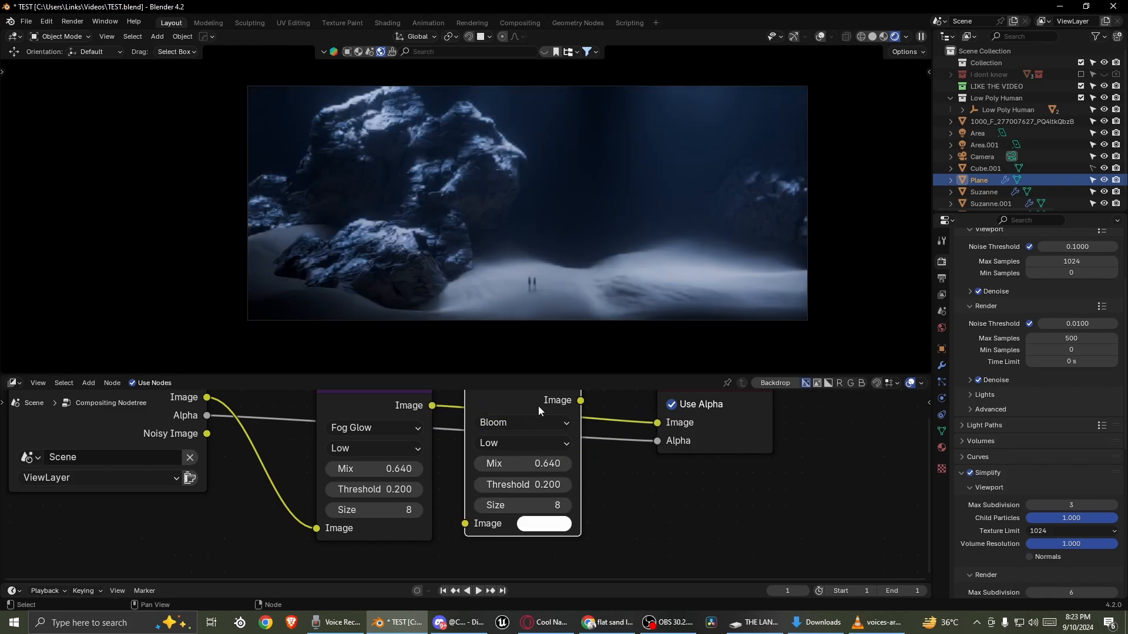
key(x)
mouse_move(370, 469)
shift+mouse_down()
mouse_move(411, 468)
mouse_move(368, 469)
shift+mouse_up()
right_click(371, 469)
middle_drag(371, 463, 443, 467)
scroll(443, 466, down, 2)
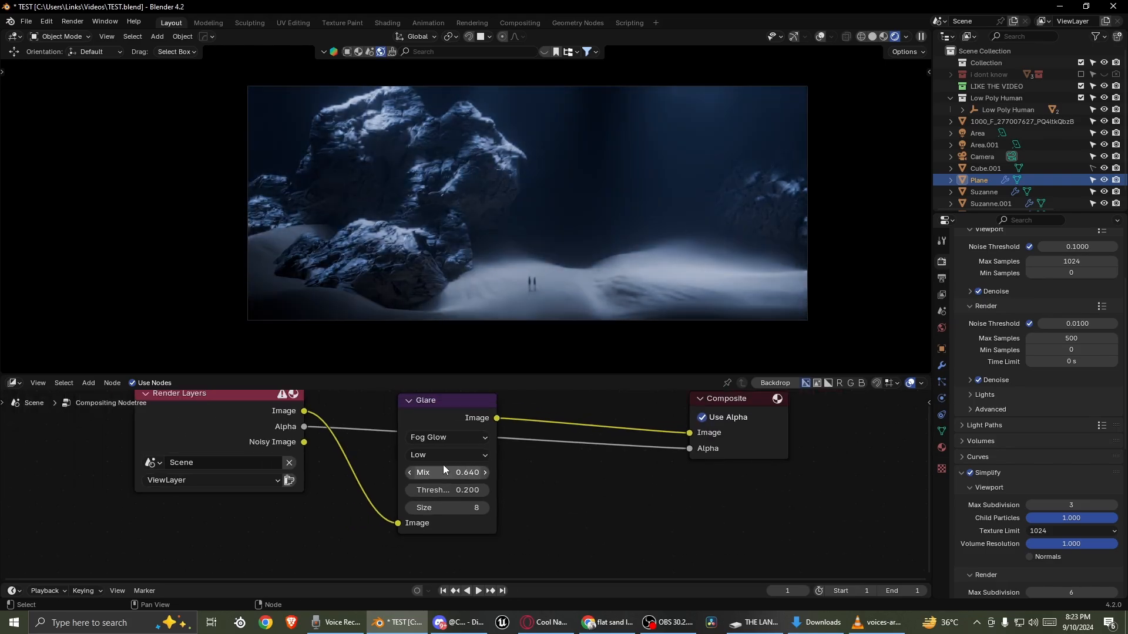
- Move the Glare node toward Render Layers and insert a Lens Distortion node between Glare and Composite
drag(445, 410, 411, 417)
key(F3)
click(609, 446)
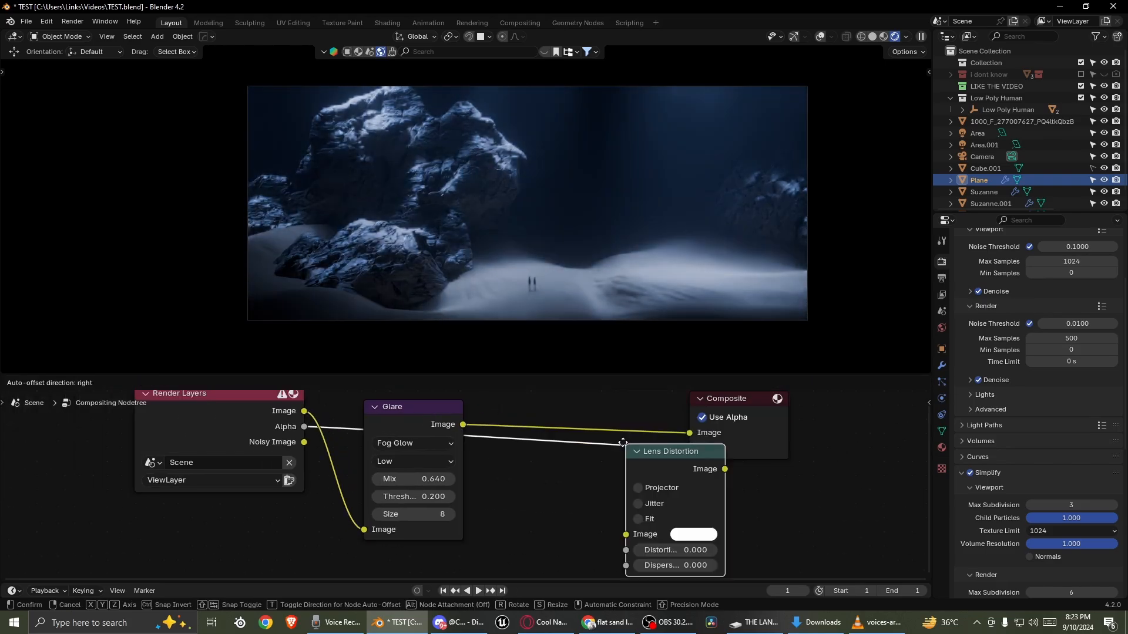
click(608, 432)
scroll(469, 424, up, 2)
middle_drag(599, 442, 484, 432)
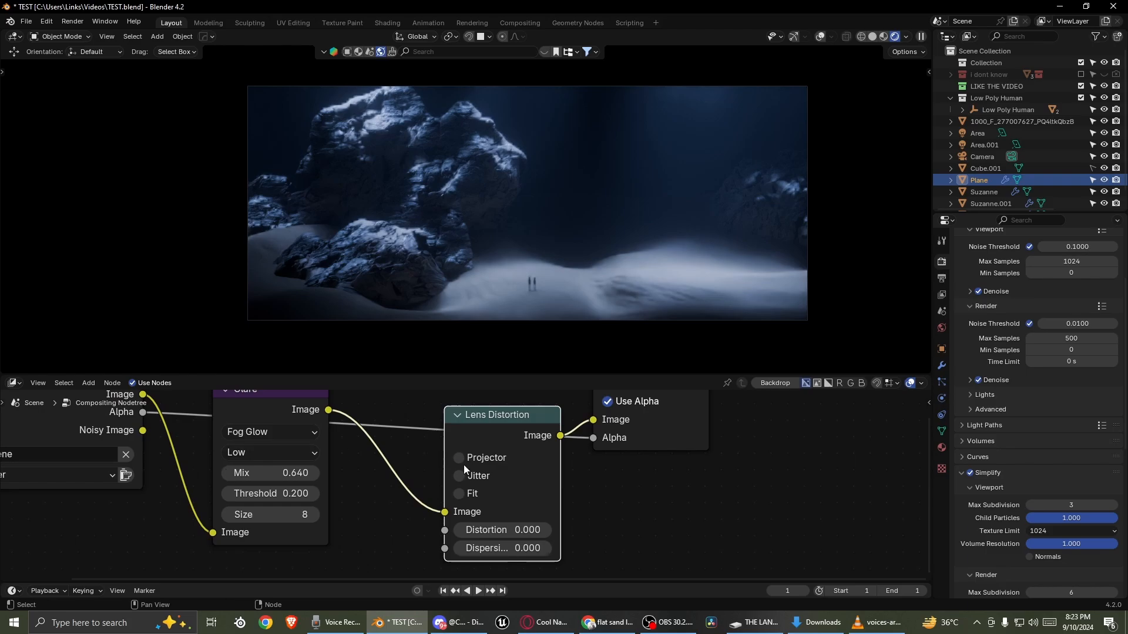
- Try a Dispersion of 0.01 on the Lens Distortion node and reduce it to 0.001
scroll(464, 464, up, 1)
click(527, 561)
text(0.0)
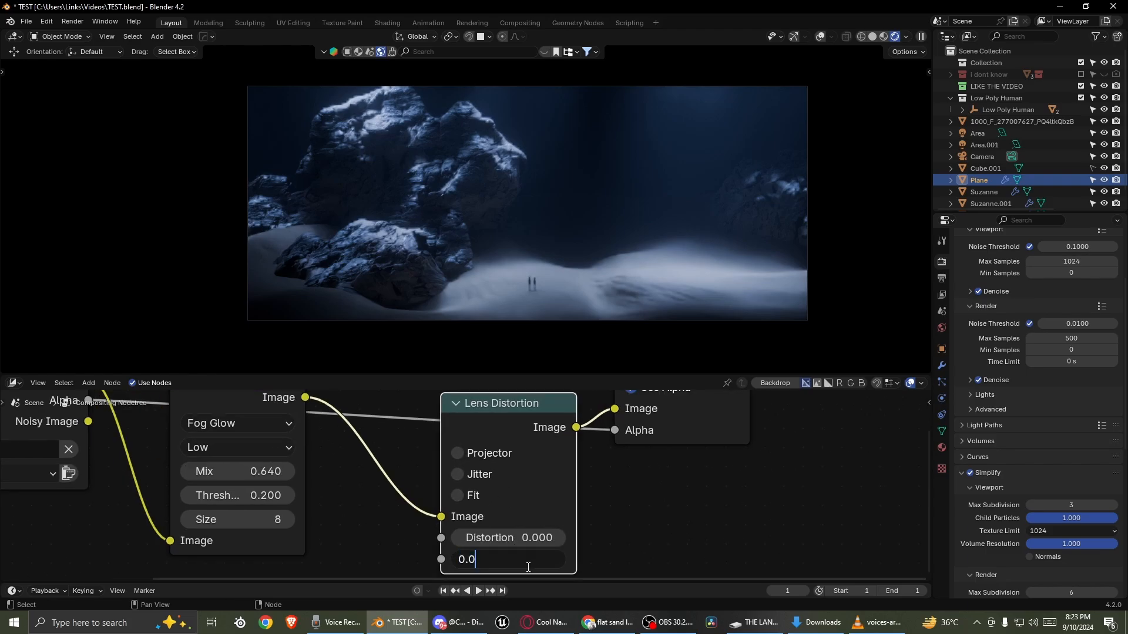
text(1)
key(Return)
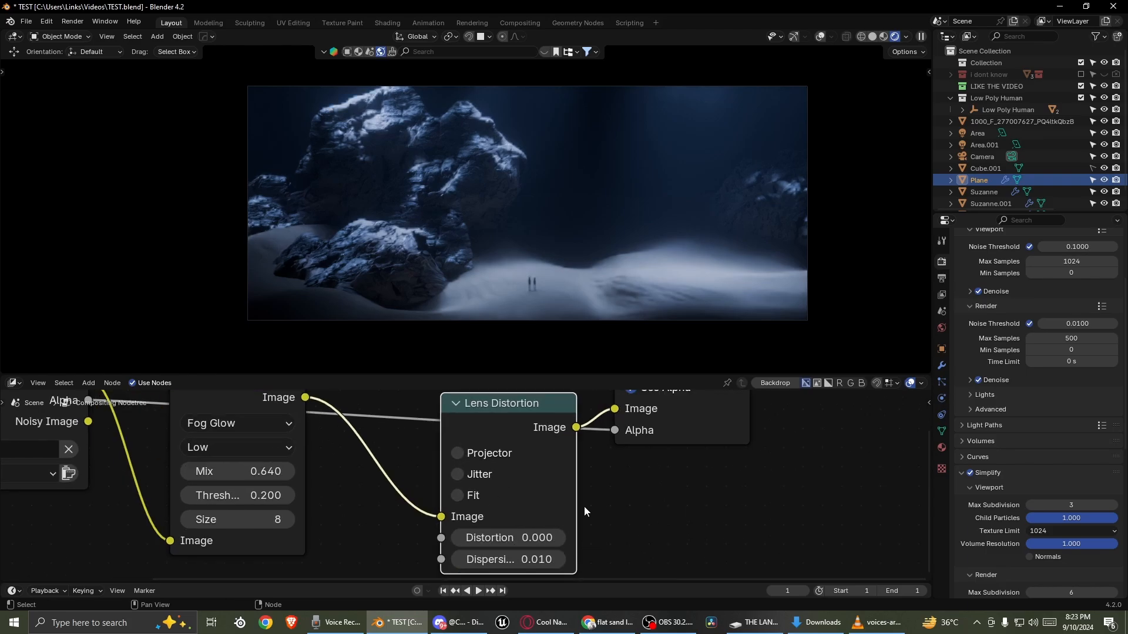
double_click(519, 553)
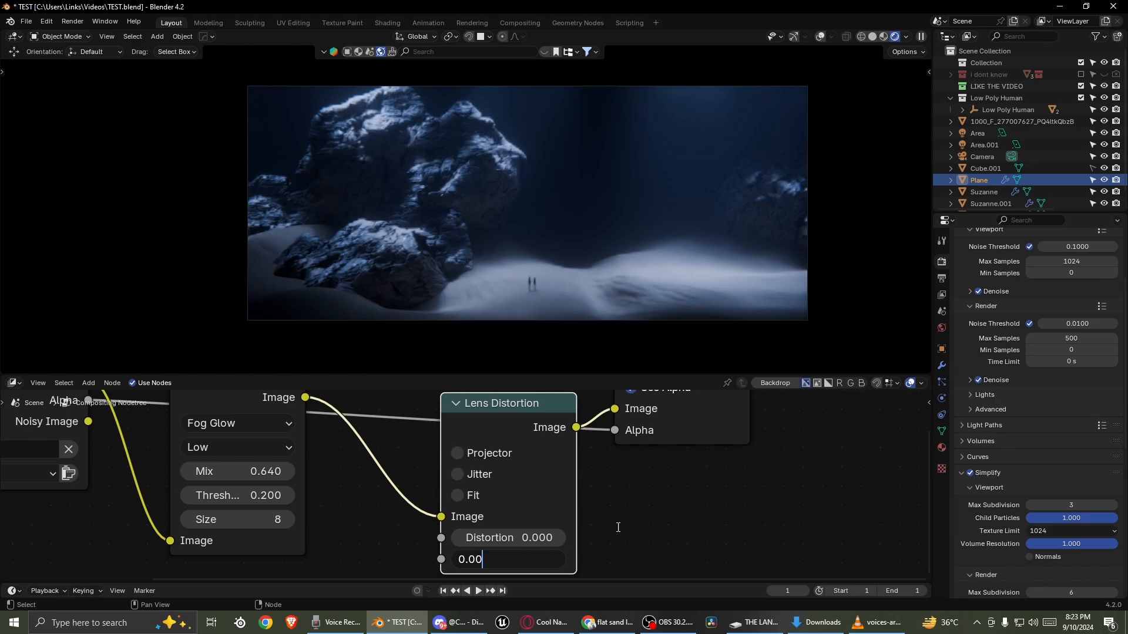
key(Return)
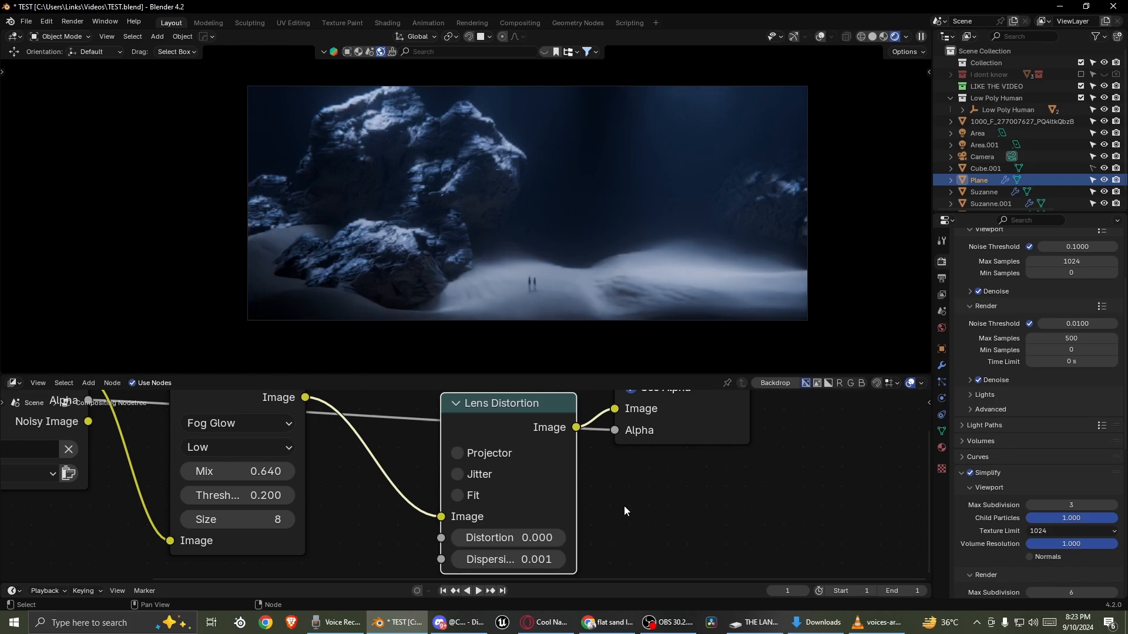
click(458, 495)
- Insert a Color Balance node between the Lens Distortion and Composite nodes
scroll(459, 500, down, 1)
key(F3)
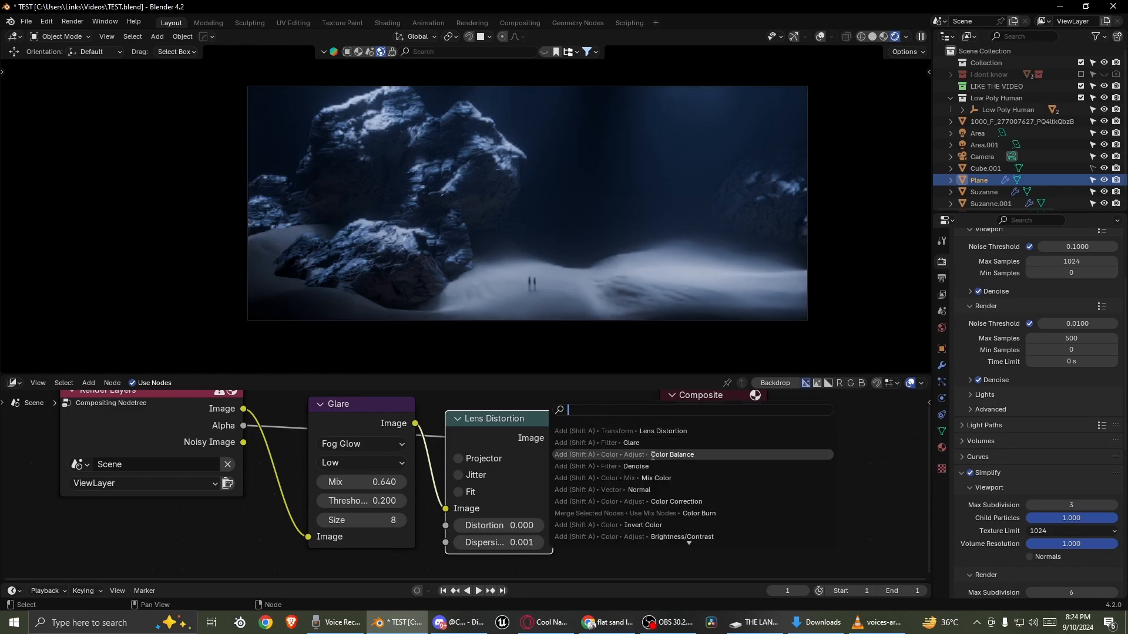
click(670, 457)
click(704, 469)
middle_drag(703, 469, 510, 441)
scroll(493, 494, up, 2)
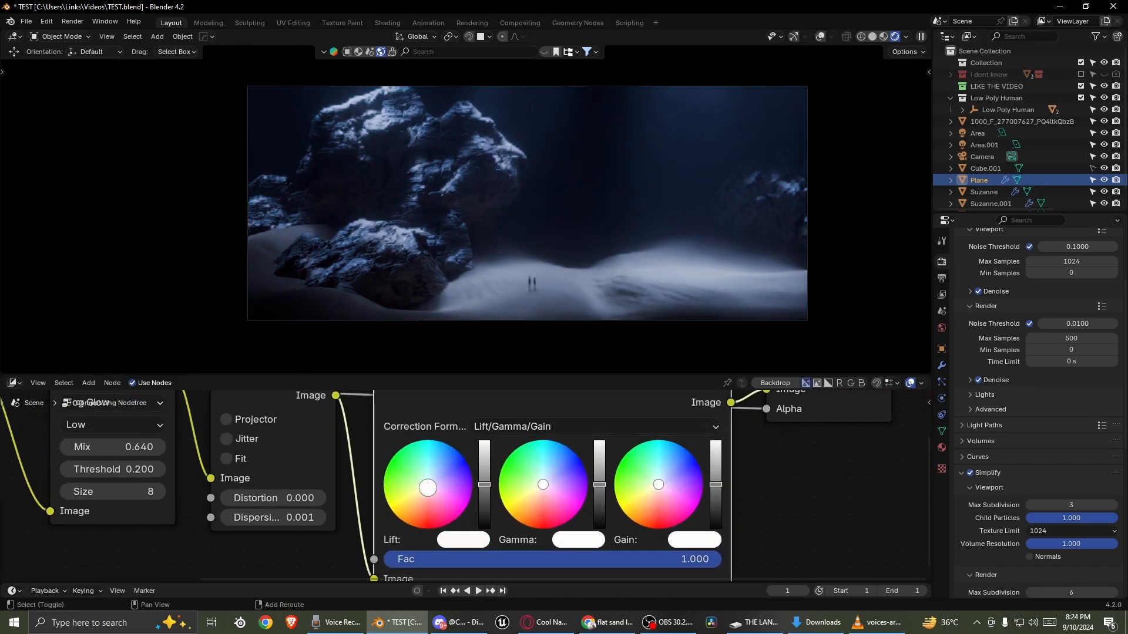
- Tint the Color Balance lift and gamma slightly toward cyan-blue and the gain toward pale red, and save the file
drag(432, 481, 434, 485)
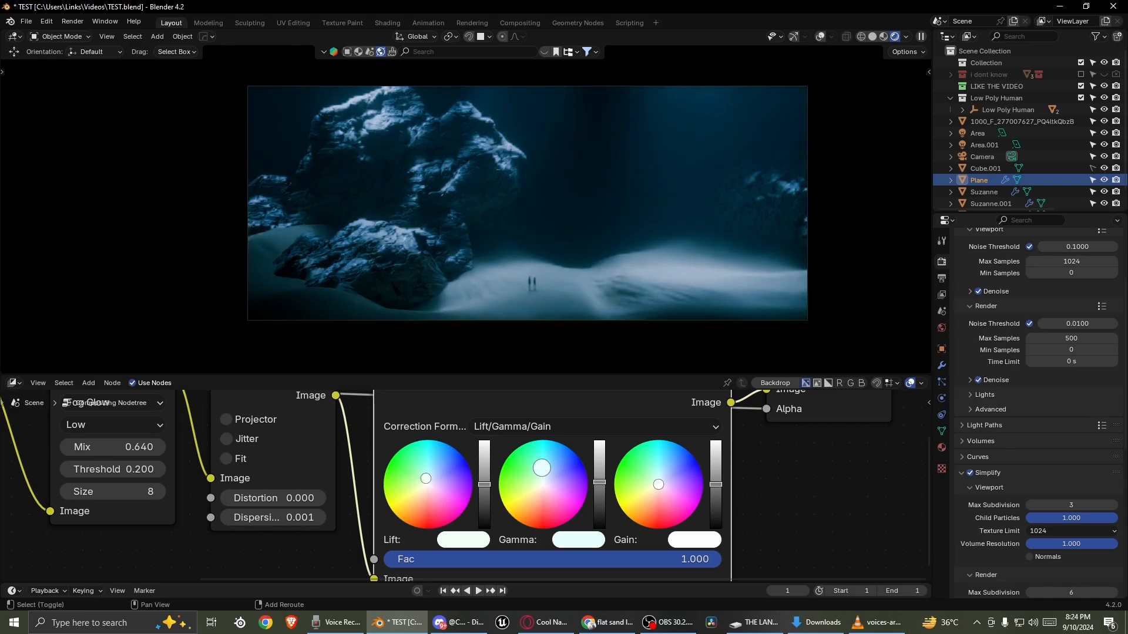
drag(542, 468, 564, 486)
middle_drag(658, 479, 587, 476)
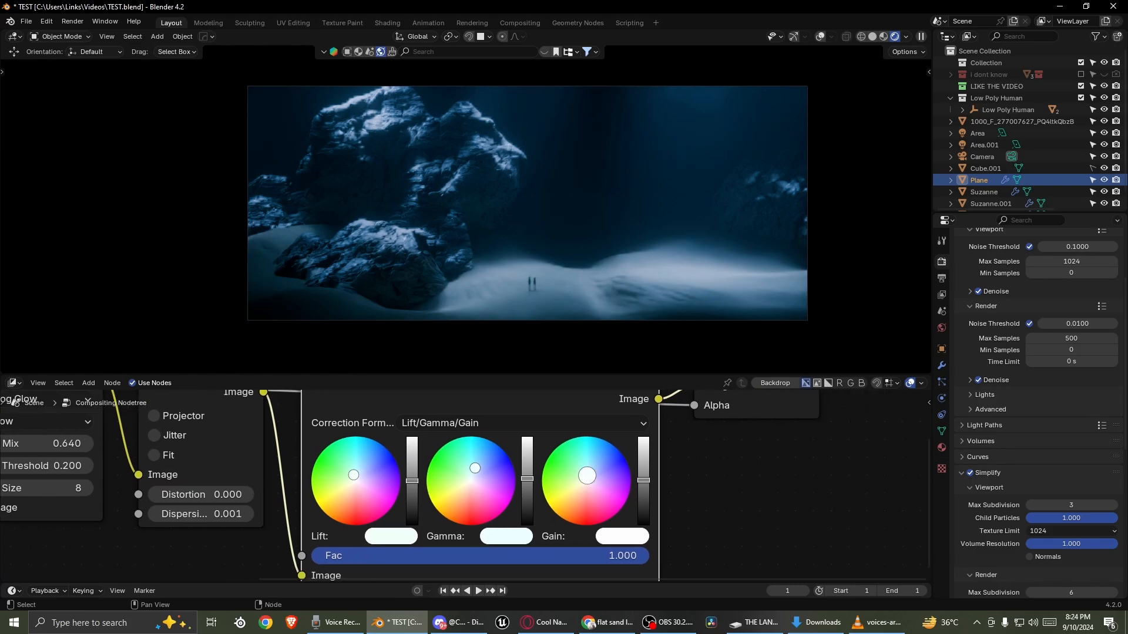
mouse_move(595, 466)
mouse_down()
mouse_move(586, 481)
mouse_move(615, 465)
mouse_move(584, 454)
mouse_up()
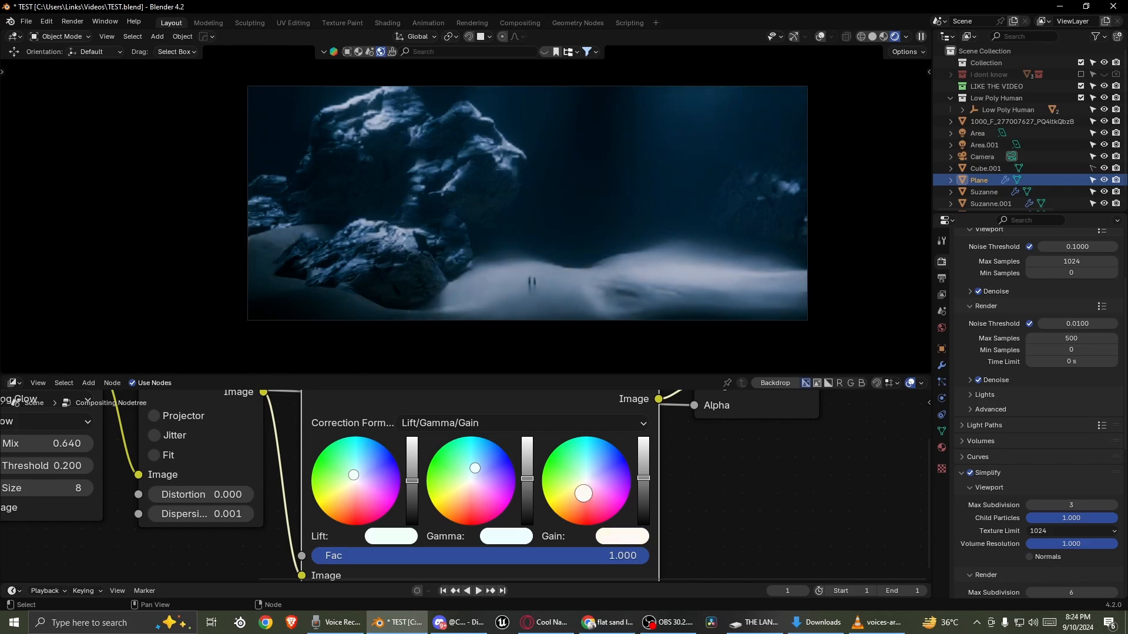
scroll(633, 413, down, 5)
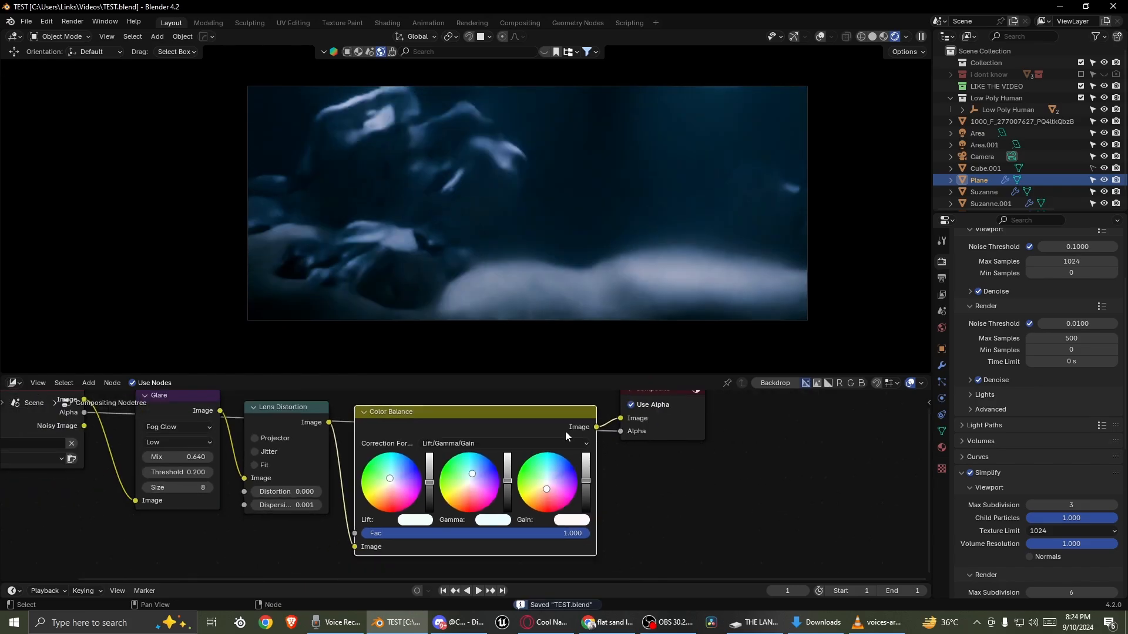
key(ctrl+s)
- Duplicate the Glare node and insert the copy between Render Layers and the original Glare node
scroll(498, 483, up, 1)
key(shift+d)
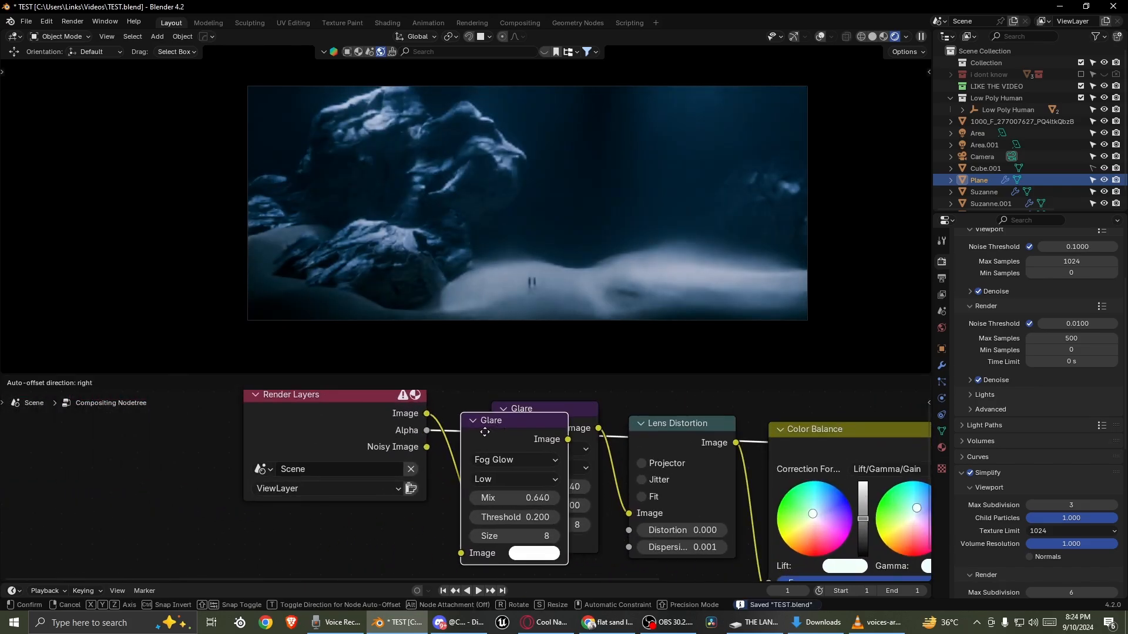
click(481, 468)
scroll(498, 470, down, 2)
drag(351, 431, 210, 421)
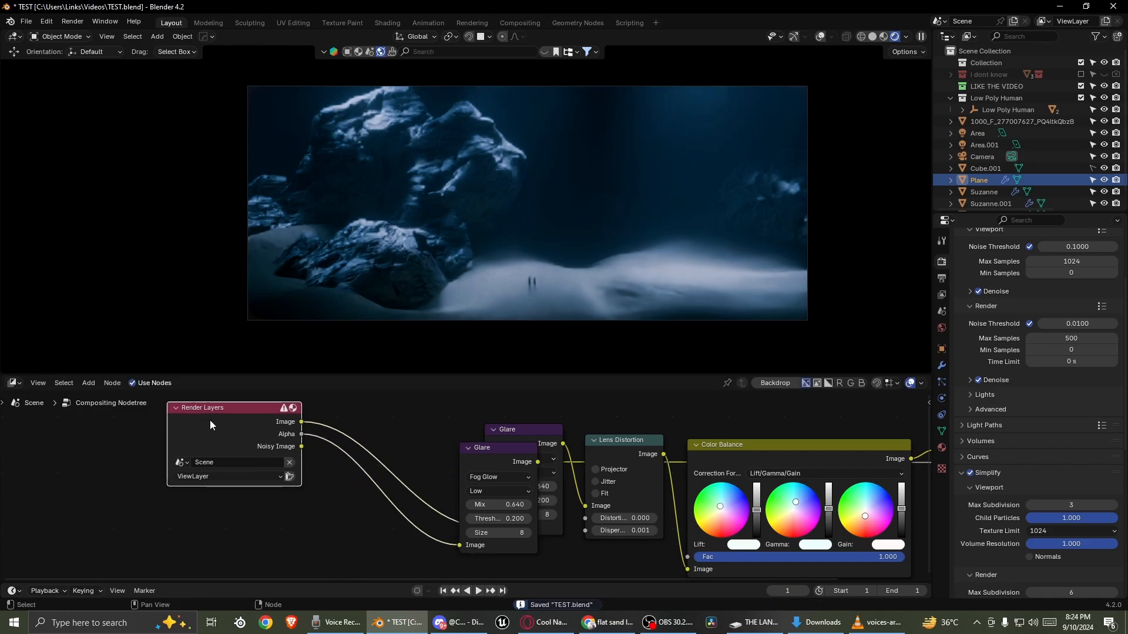
drag(469, 455, 383, 404)
scroll(450, 420, down, 2)
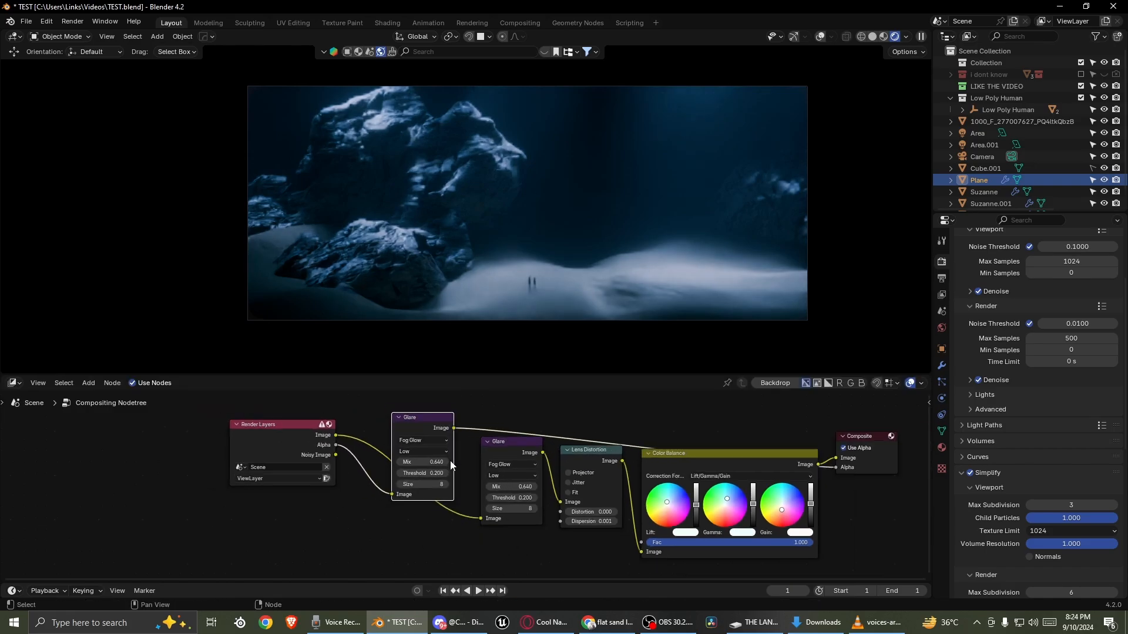
scroll(449, 421, up, 2)
drag(477, 492, 484, 519)
middle_drag(686, 485, 465, 489)
- Reposition the Color Balance node and connect the Render Layers Image output to the duplicated Glare node's Image input
mouse_move(646, 452)
mouse_down()
mouse_move(622, 409)
mouse_move(668, 395)
mouse_move(661, 465)
mouse_up()
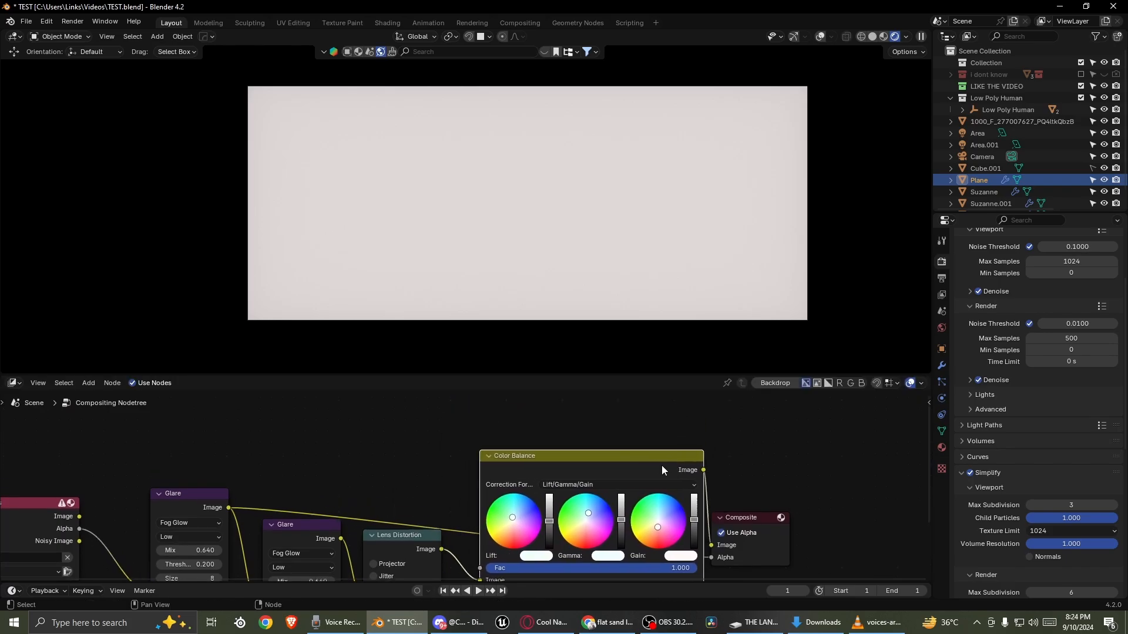
middle_drag(423, 546, 441, 470)
middle_drag(266, 499, 504, 487)
scroll(361, 441, up, 2)
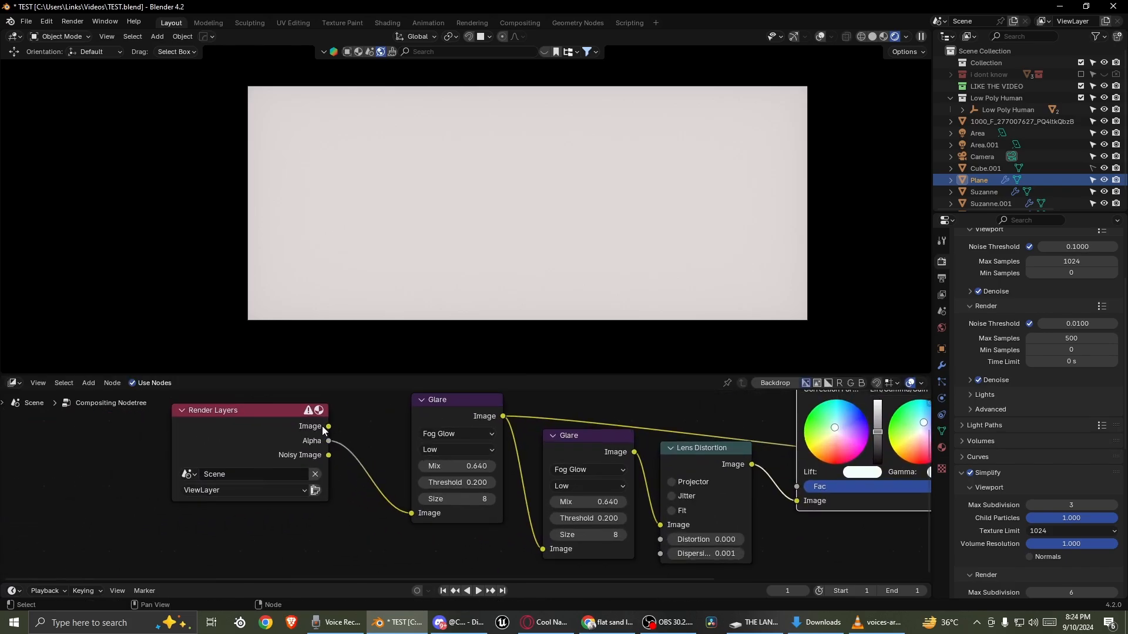
drag(329, 426, 411, 513)
scroll(464, 487, up, 1)
drag(277, 456, 230, 453)
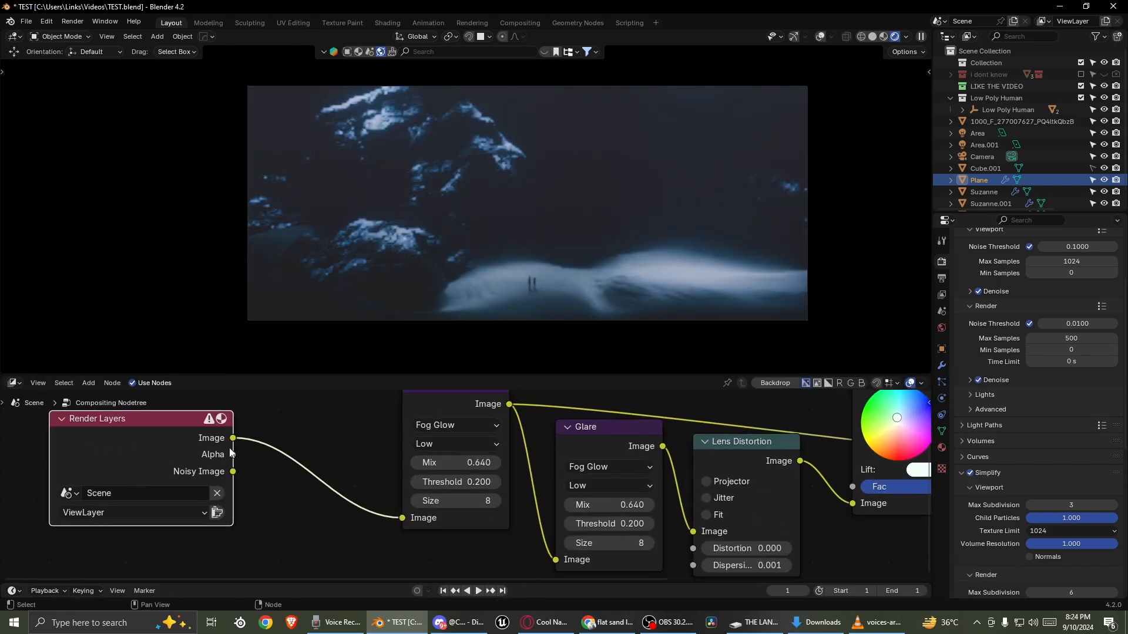
- Try the Bloom and Streaks types on the duplicated Glare node, and undo the Streaks change
drag(456, 426, 414, 444)
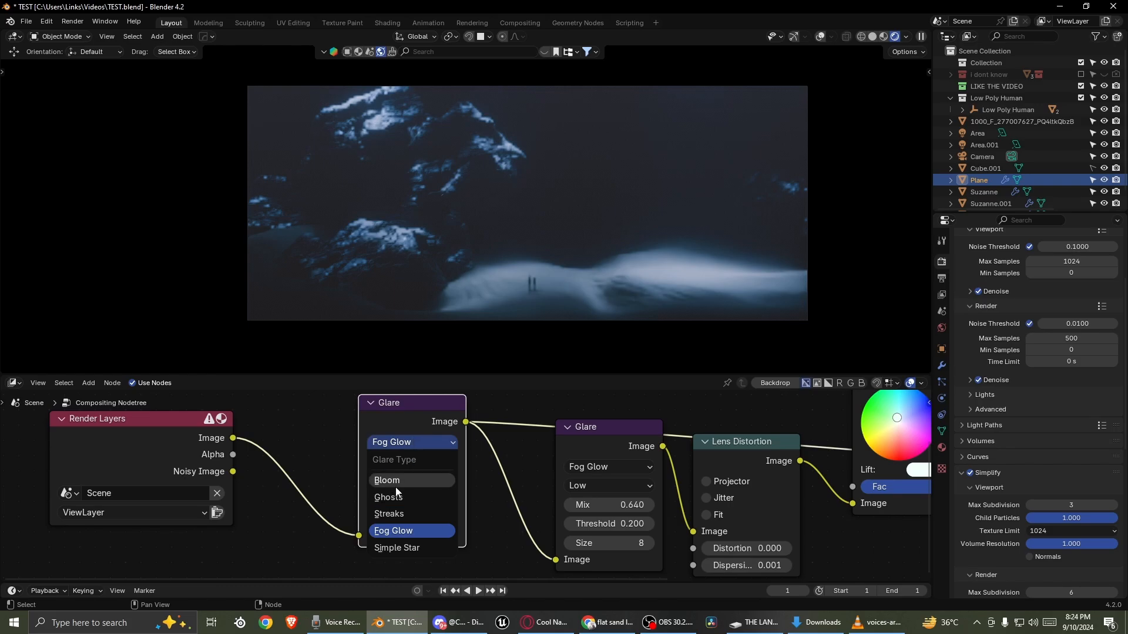
click(393, 481)
scroll(406, 474, up, 1)
click(403, 450)
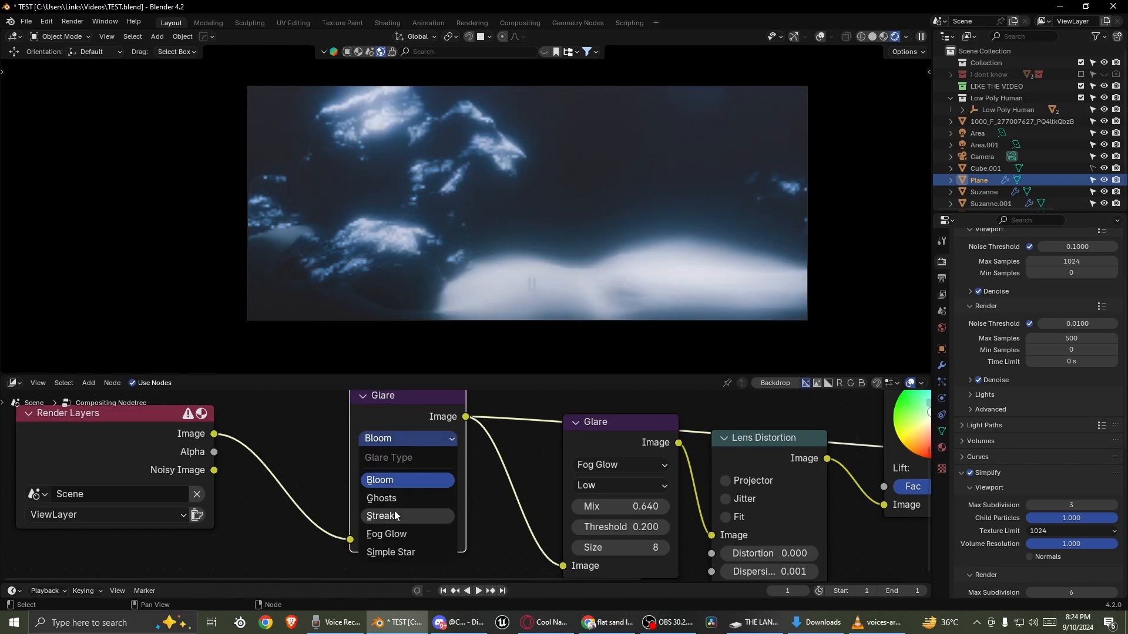
click(386, 515)
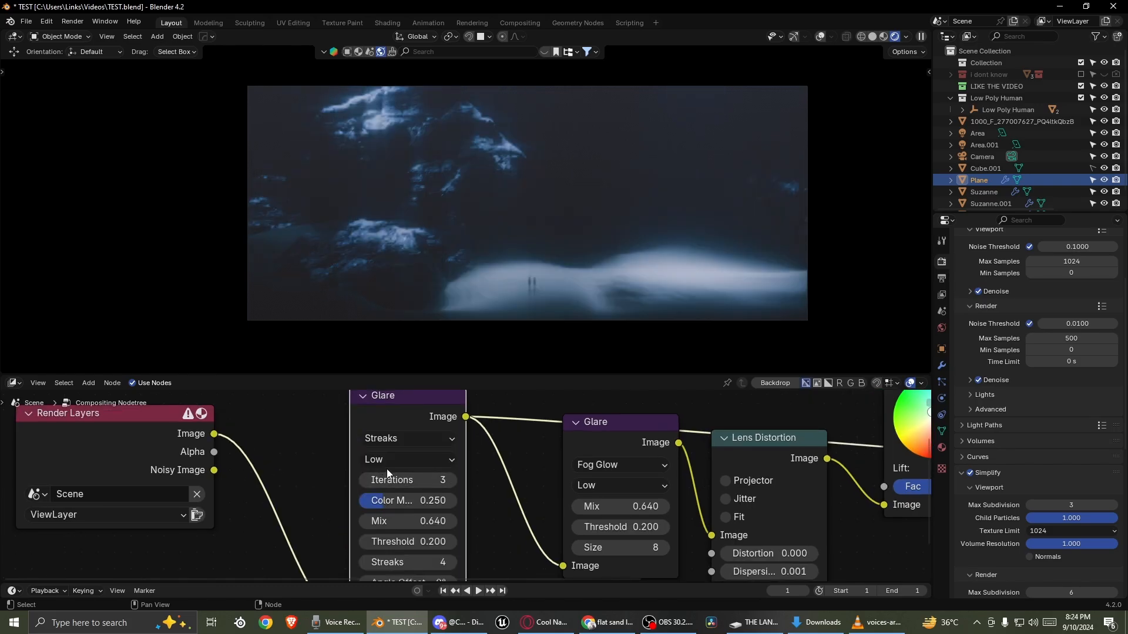
scroll(423, 464, down, 4)
key(ctrl+z)
scroll(436, 457, down, 4)
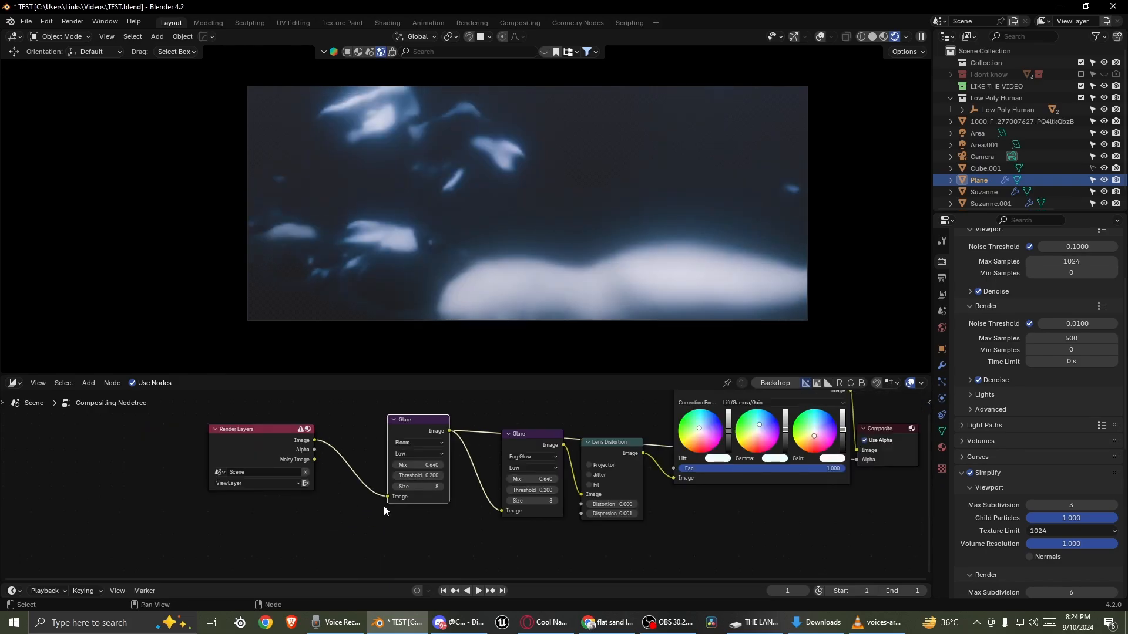
- Reconnect Render Layers directly to the original Glare node and delete the duplicated Glare node
drag(386, 498, 510, 509)
drag(409, 432, 403, 448)
middle_drag(440, 452, 319, 476)
drag(303, 457, 292, 375)
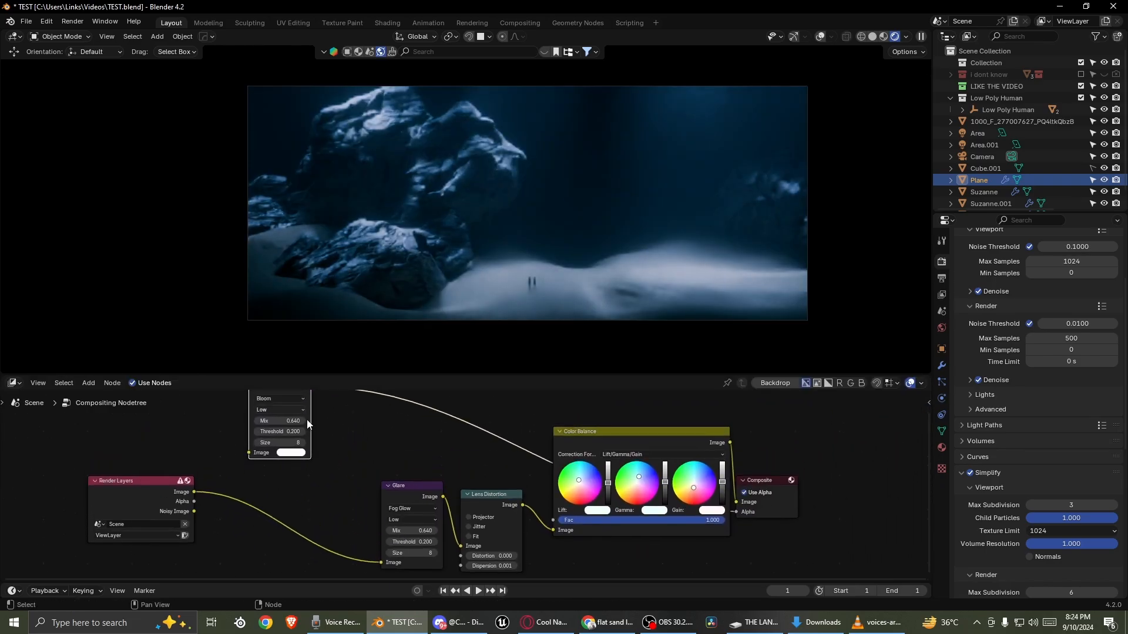
key(x)
- Shift the Color Balance gamma toward pale yellow, keeping the lift a pale cyan, and save the file
drag(689, 446, 679, 467)
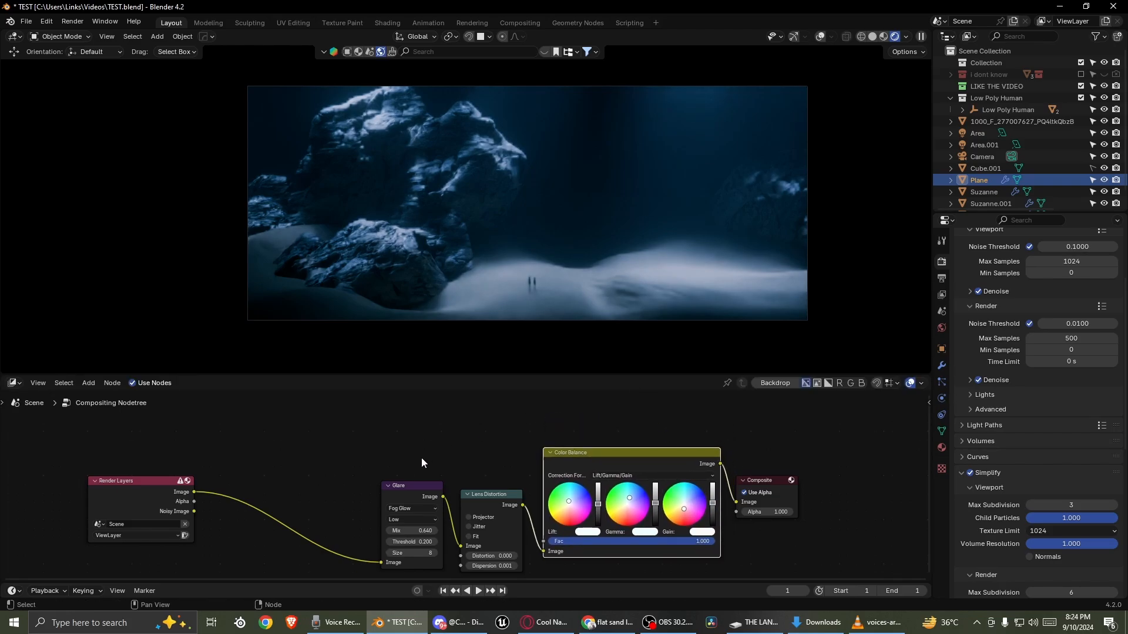
scroll(421, 463, up, 3)
drag(449, 490, 460, 476)
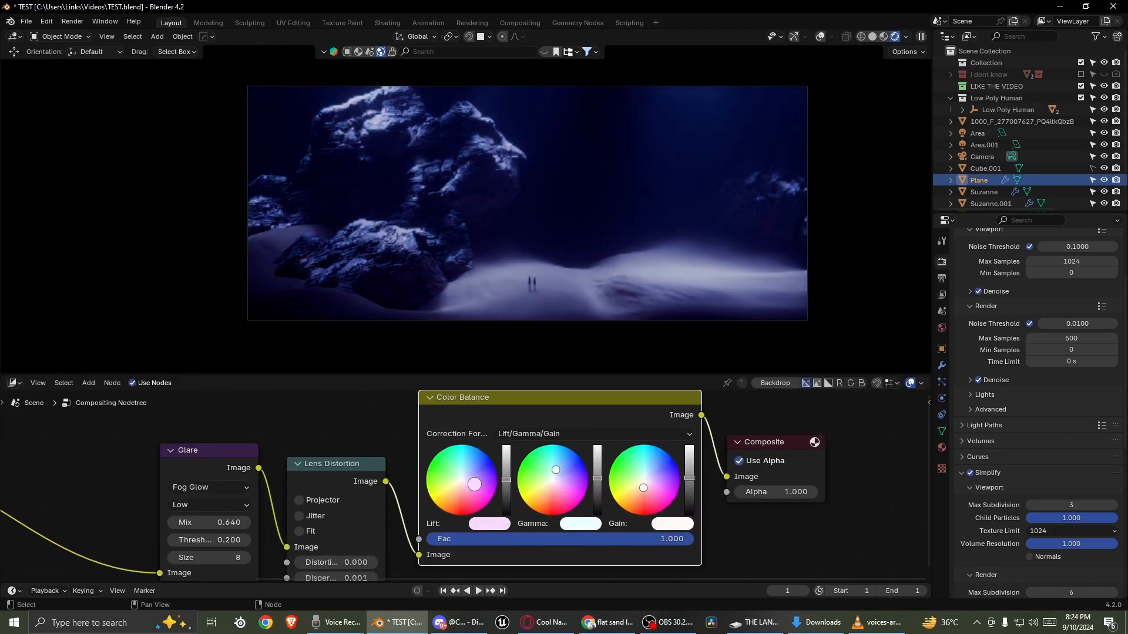
scroll(464, 462, up, 2)
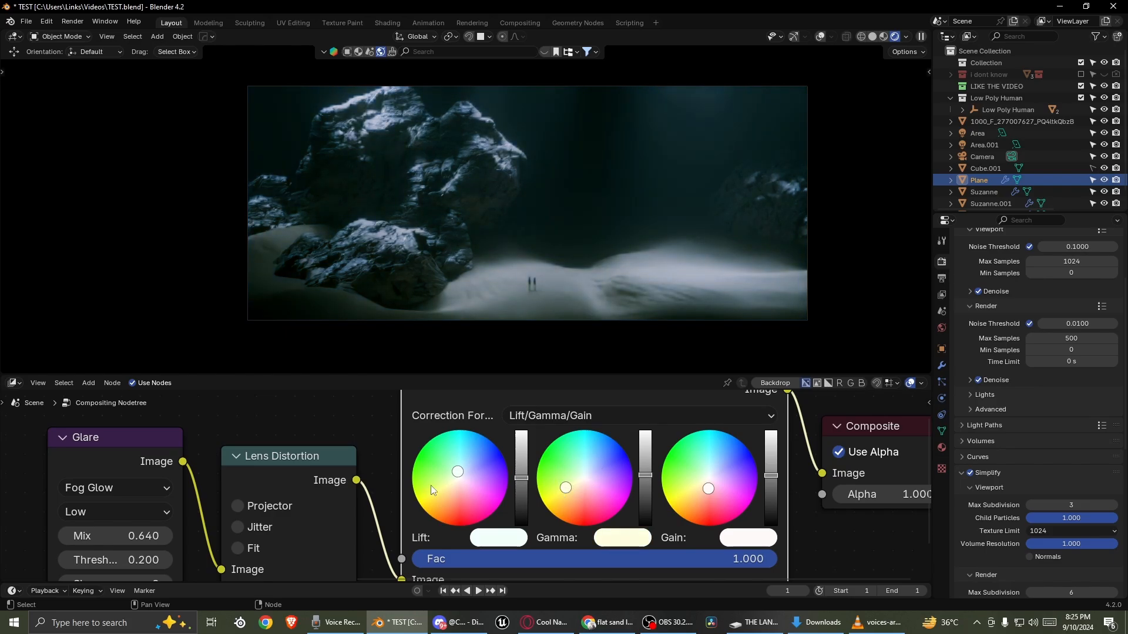
key(ctrl+s)
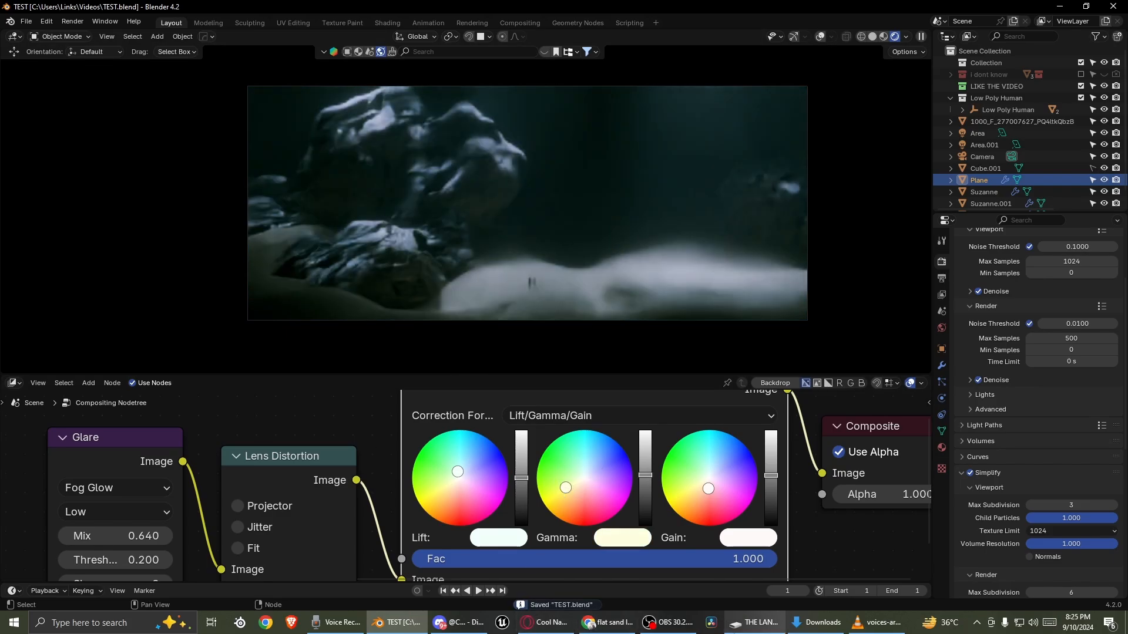
mouse_move(720, 630)
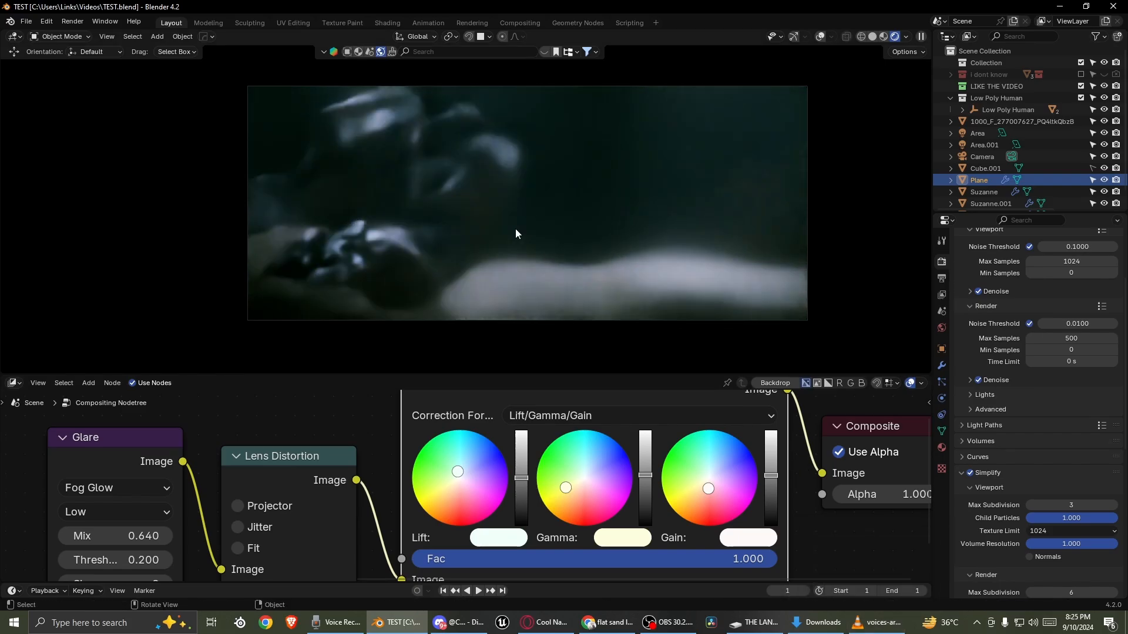
- Split the 3D viewport vertically and orbit the second view out of the camera to see the whole set
scroll(601, 210, down, 1)
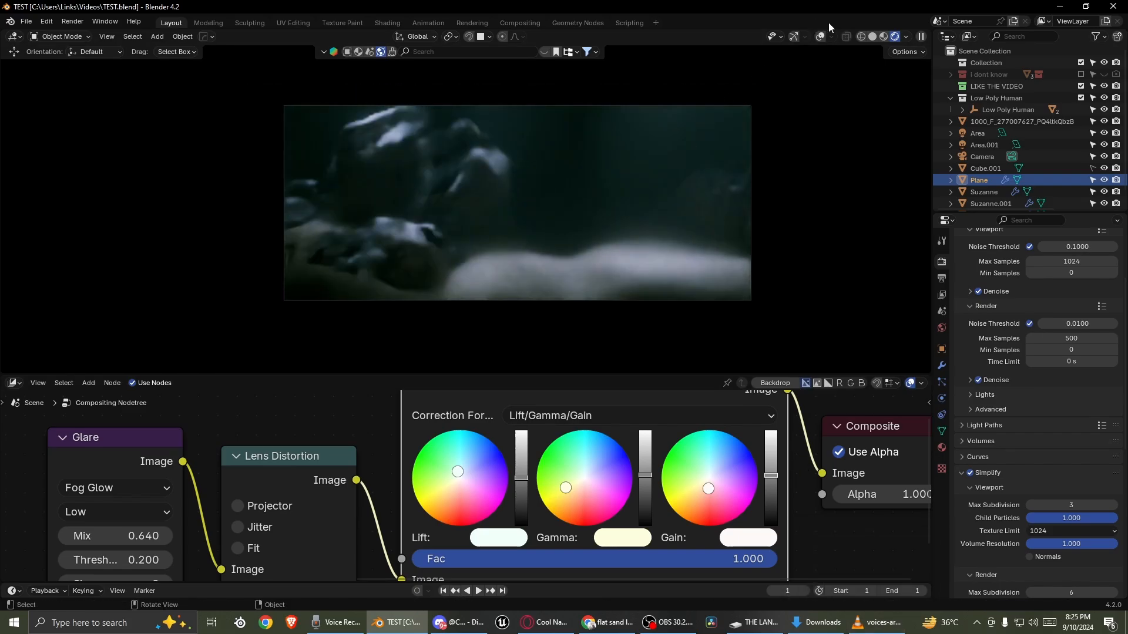
right_click(450, 374)
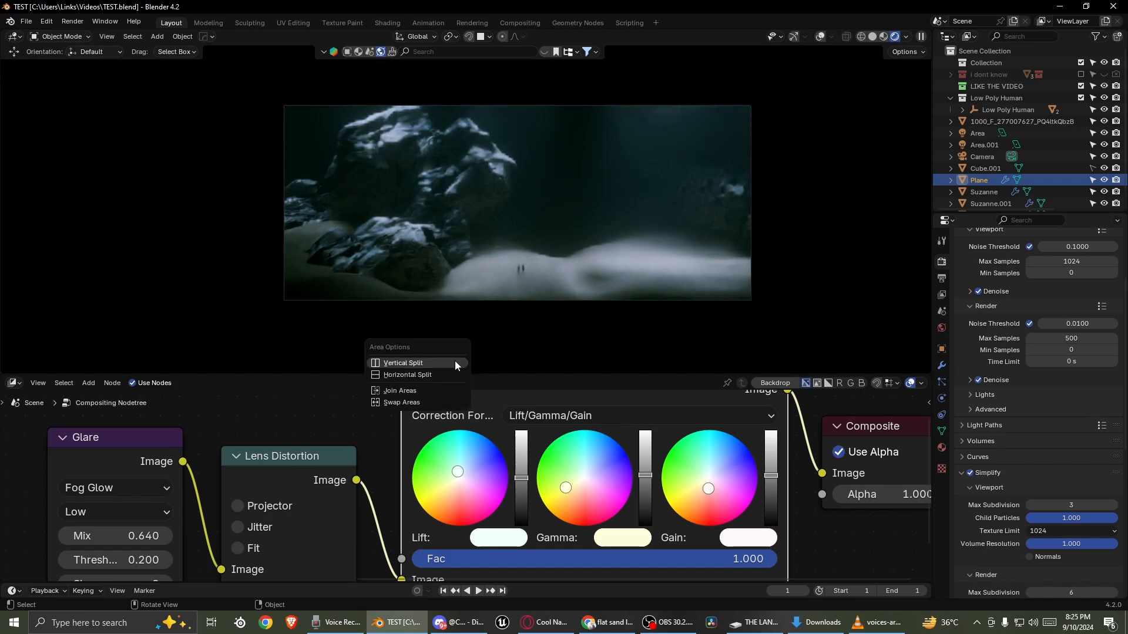
click(454, 361)
click(574, 194)
middle_drag(686, 208, 671, 169)
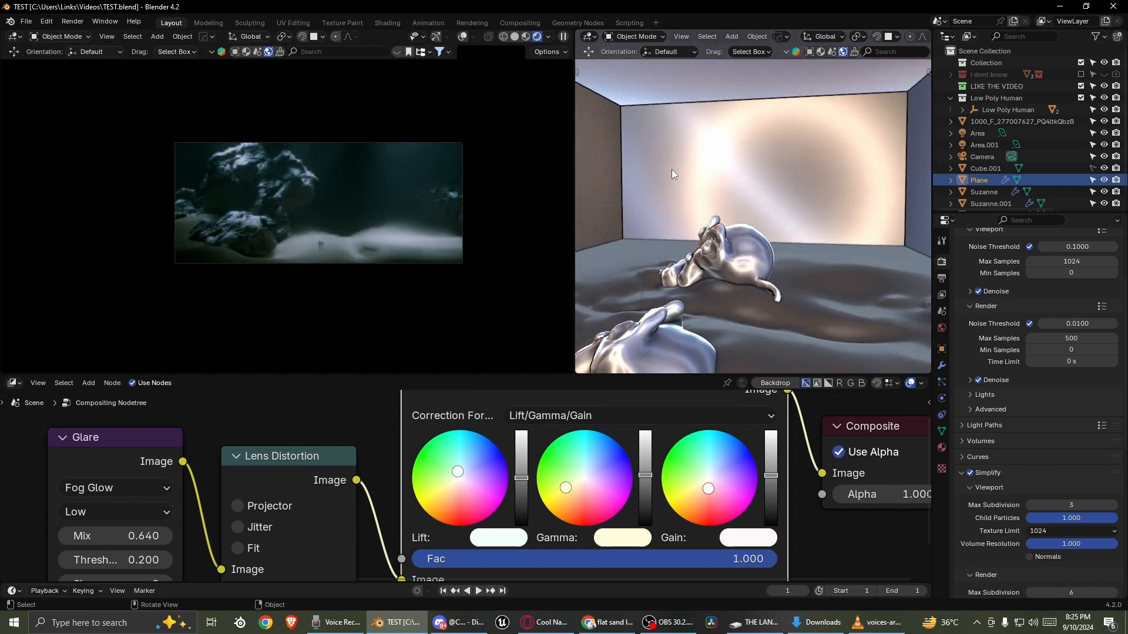
click(555, 309)
- Change the Compositor area to the Shader Editor and turn on overlays in the second viewport
click(13, 383)
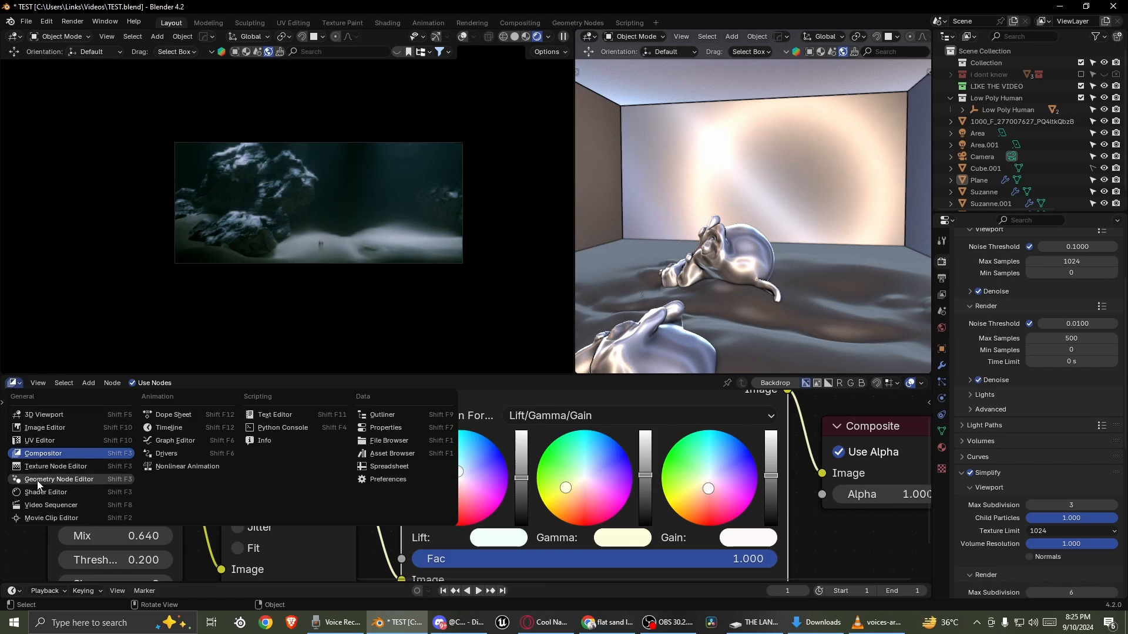
click(31, 495)
scroll(546, 456, down, 5)
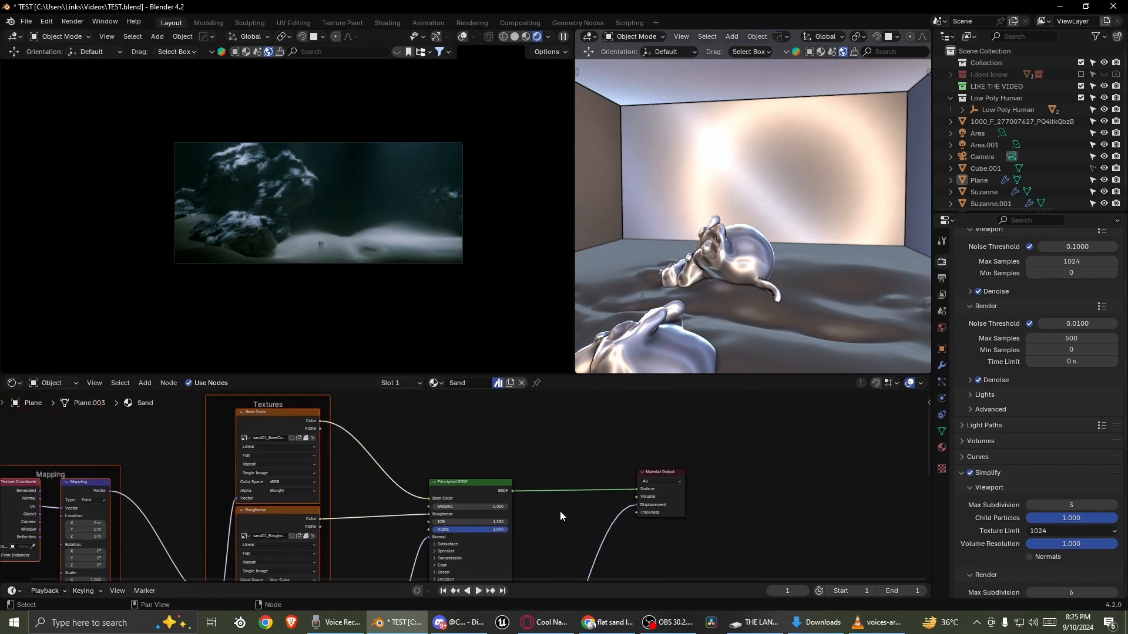
scroll(863, 40, down, 5)
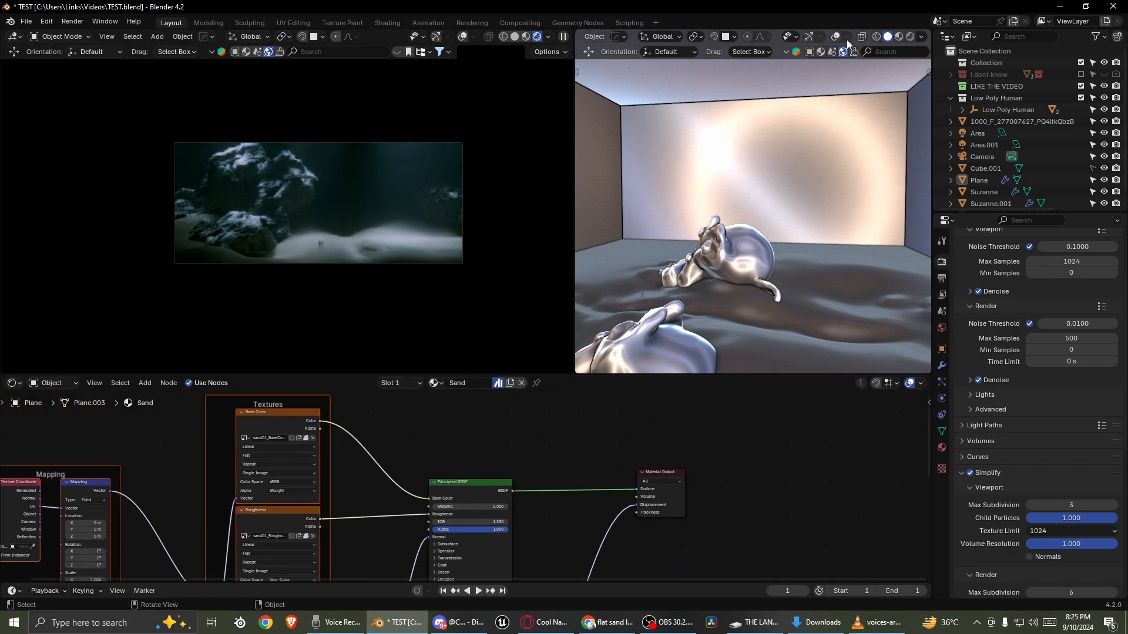
click(835, 37)
- Examine the shader nodes of the background image plane, the ground plane and the Suzanne rocks
scroll(822, 181, down, 8)
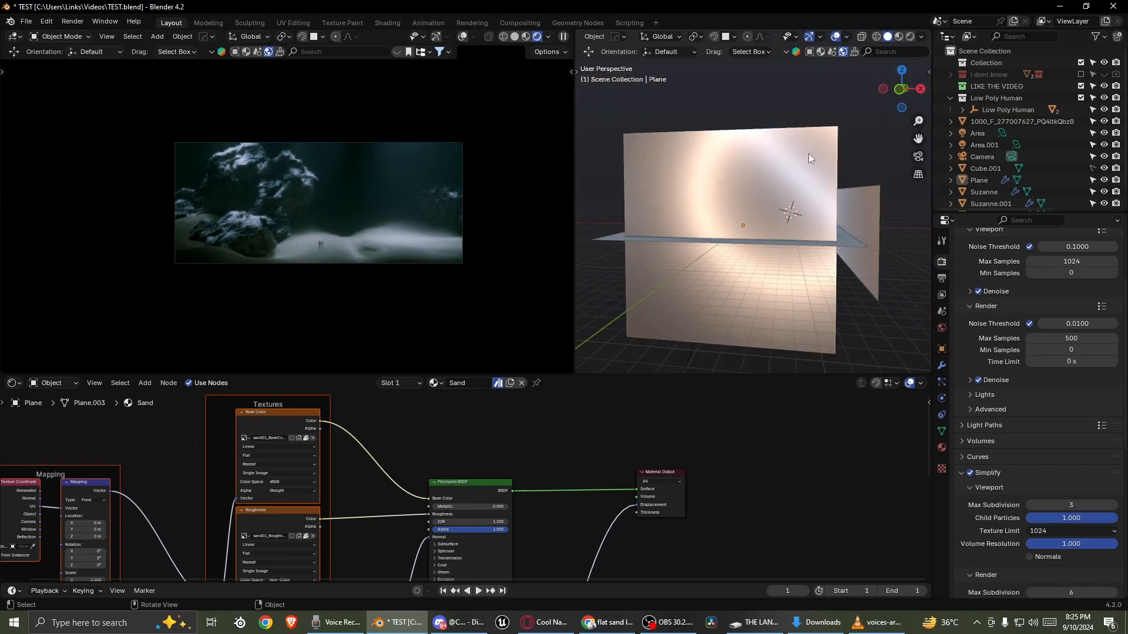
middle_drag(808, 153, 863, 193)
click(870, 197)
scroll(992, 165, down, 1)
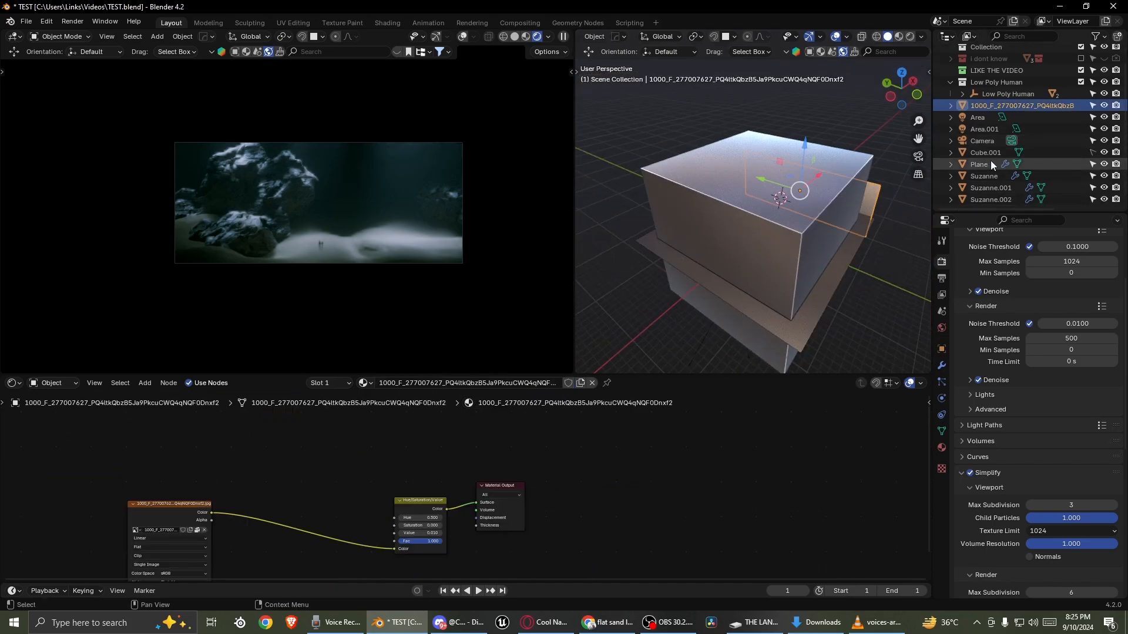
click(979, 169)
click(985, 175)
click(992, 188)
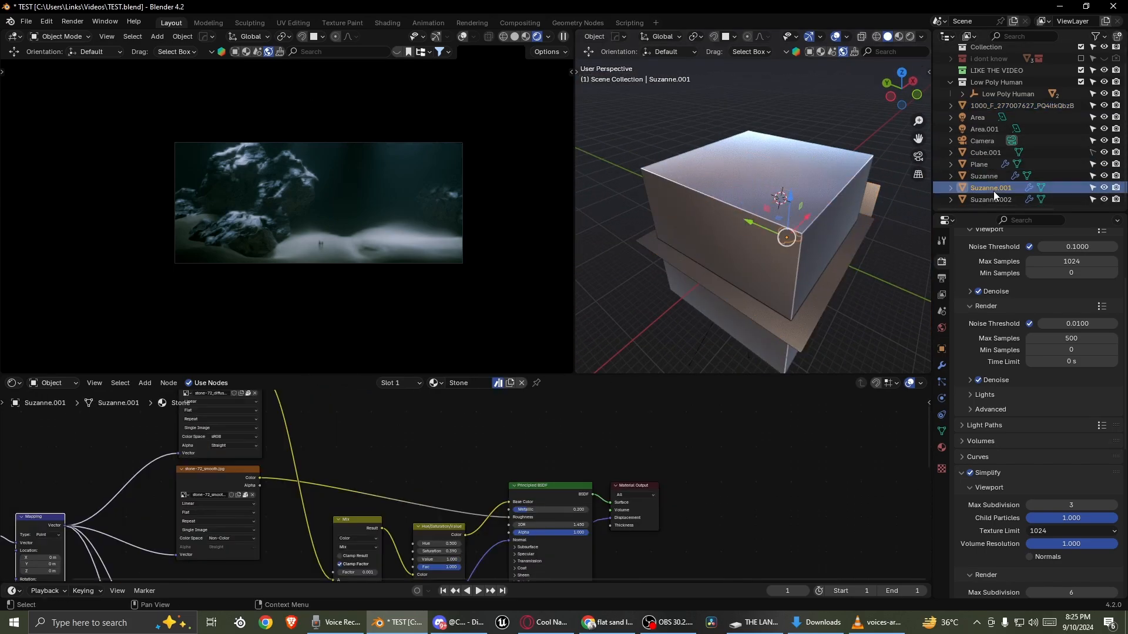
click(973, 107)
scroll(991, 117, up, 1)
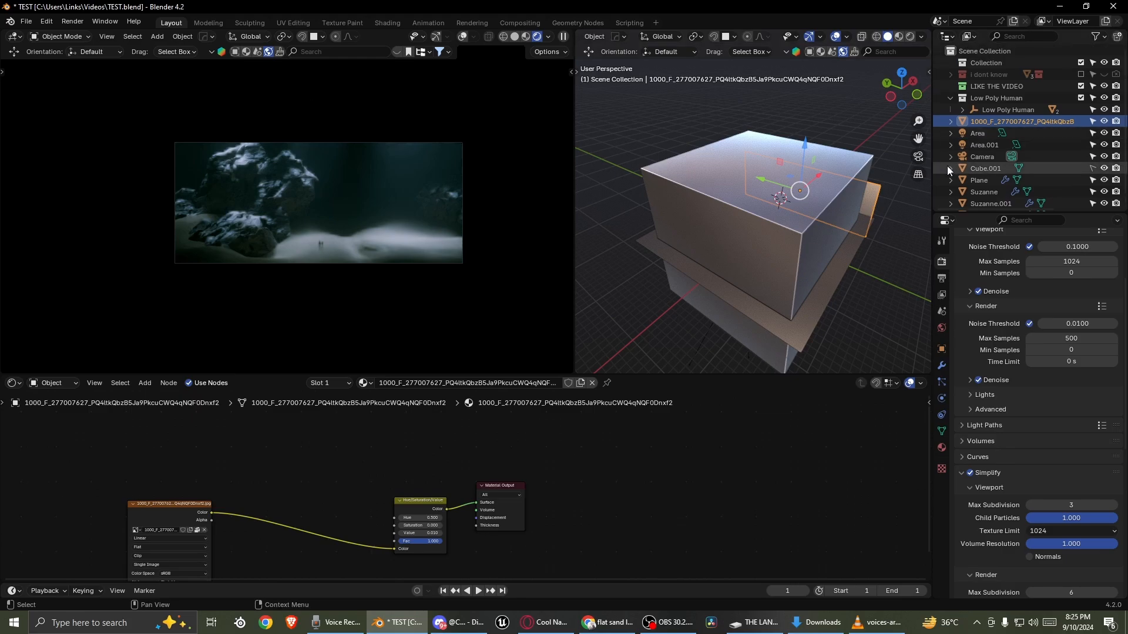
- Select the fog cube Cube.001 and bring up its Principled Volume node
scroll(1001, 143, down, 1)
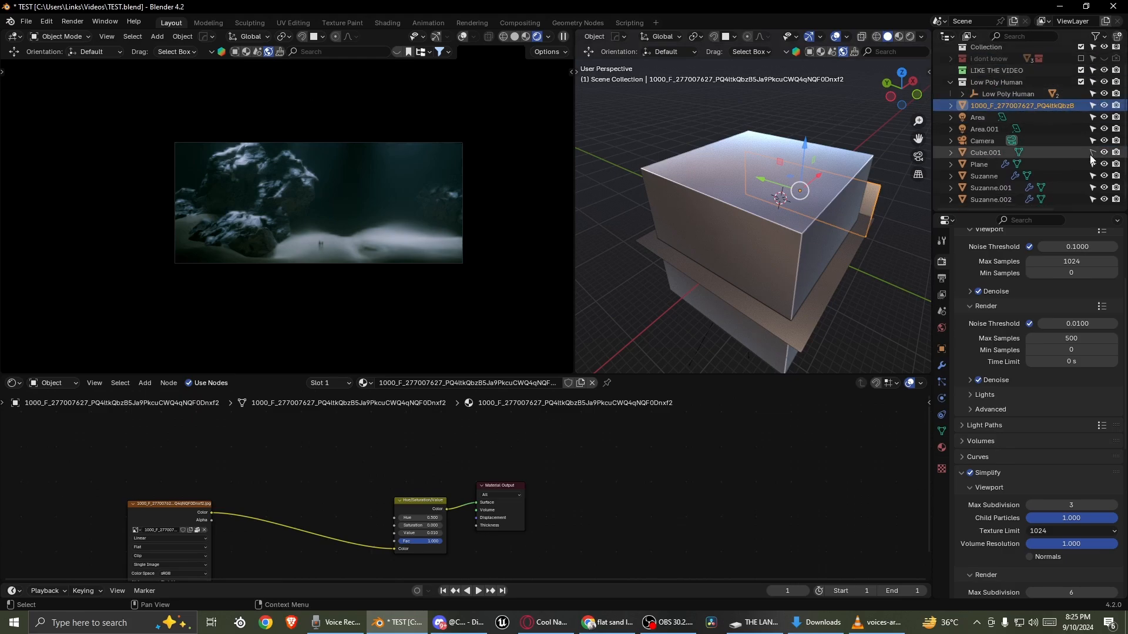
click(1049, 153)
scroll(458, 517, up, 4)
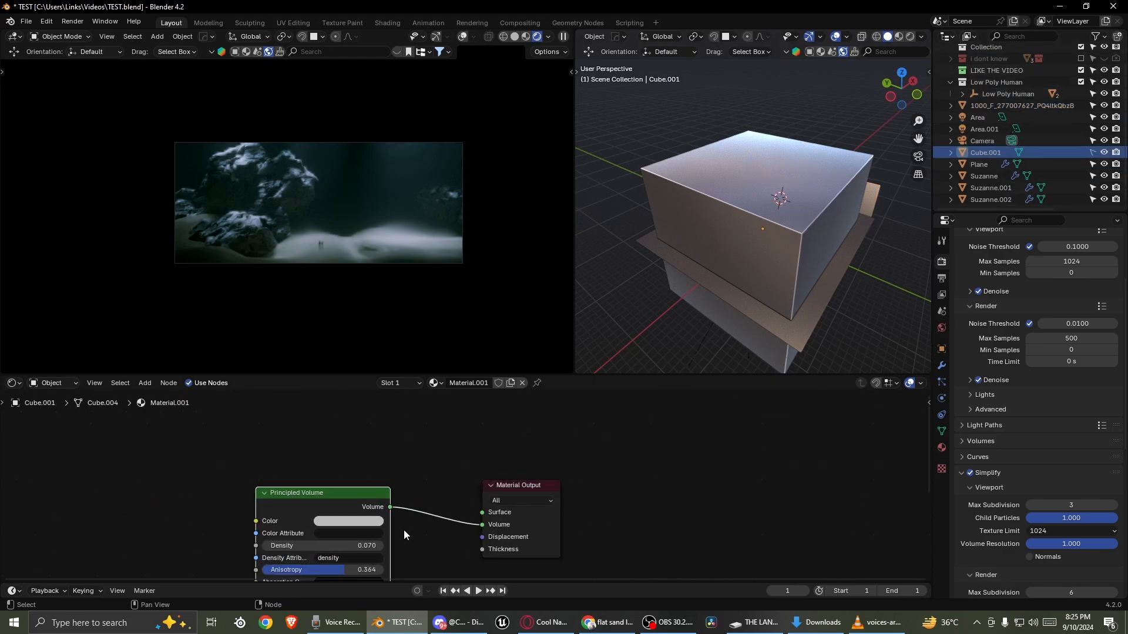
scroll(385, 499, up, 1)
middle_drag(385, 498, 519, 438)
click(494, 473)
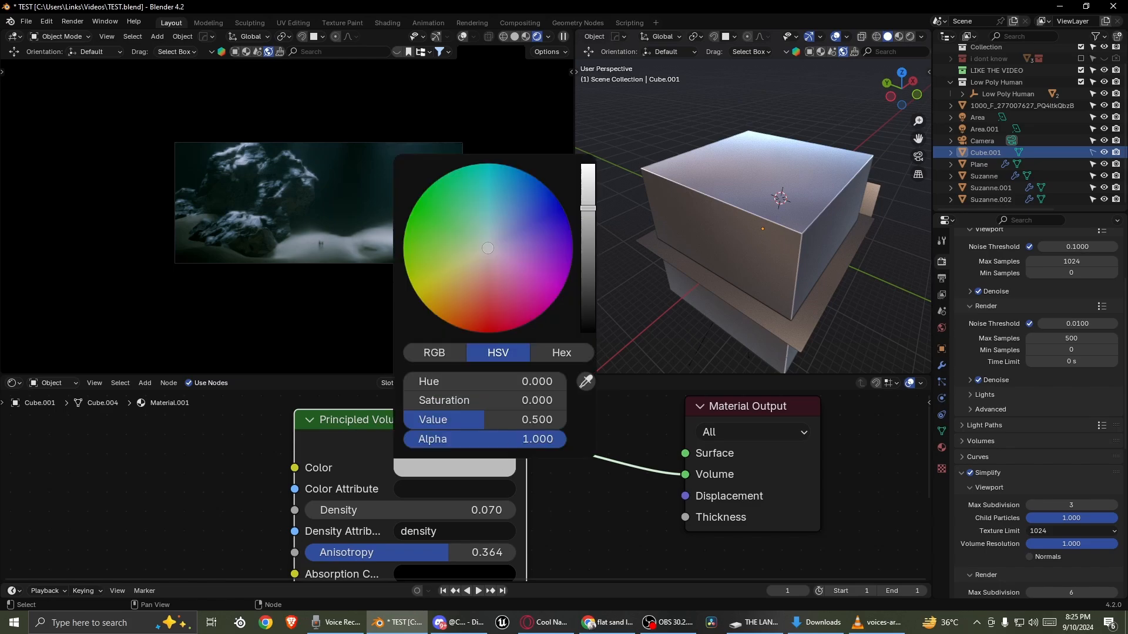
drag(531, 319, 482, 299)
right_click(481, 299)
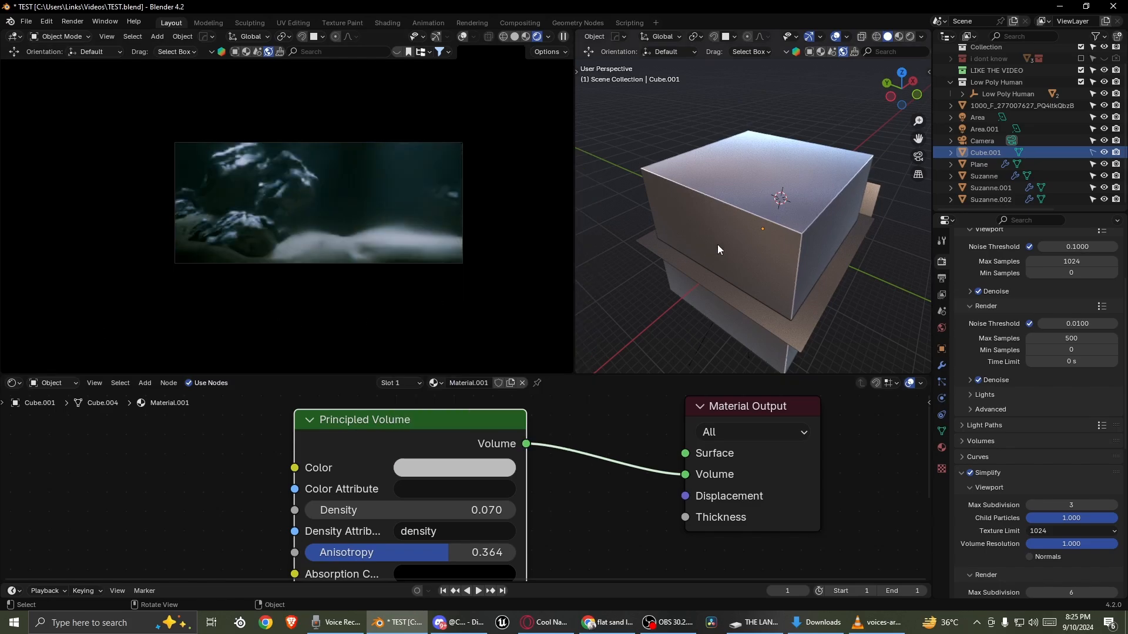
- Duplicate the fog cube Cube.001 in place and scale the copy to about 0.7 along Z
middle_drag(717, 244, 792, 203)
click(792, 203)
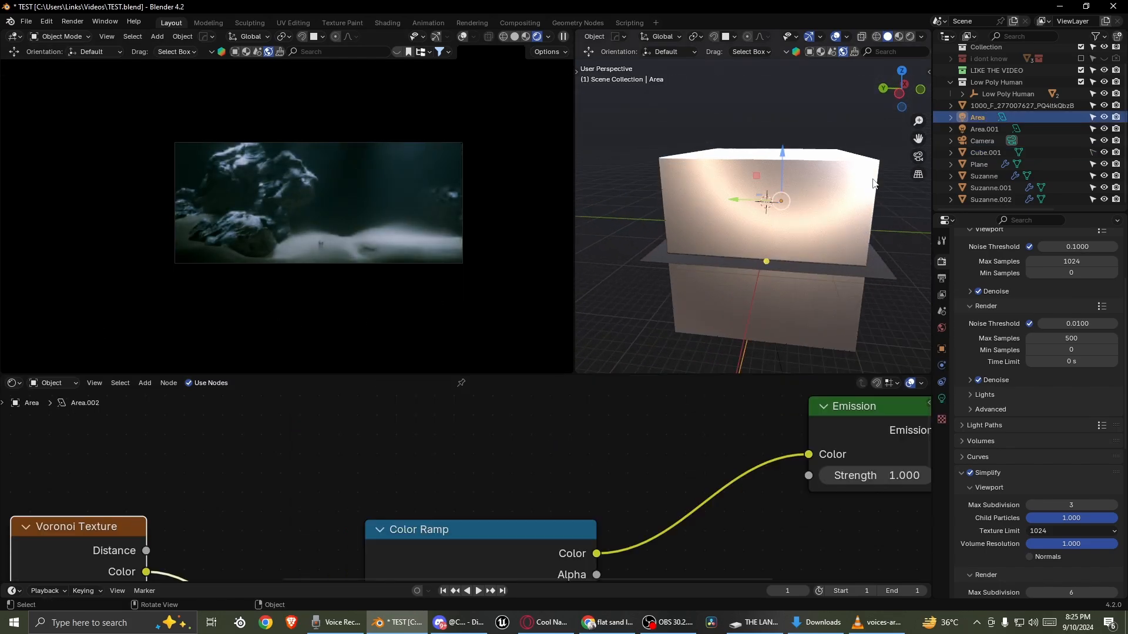
click(977, 152)
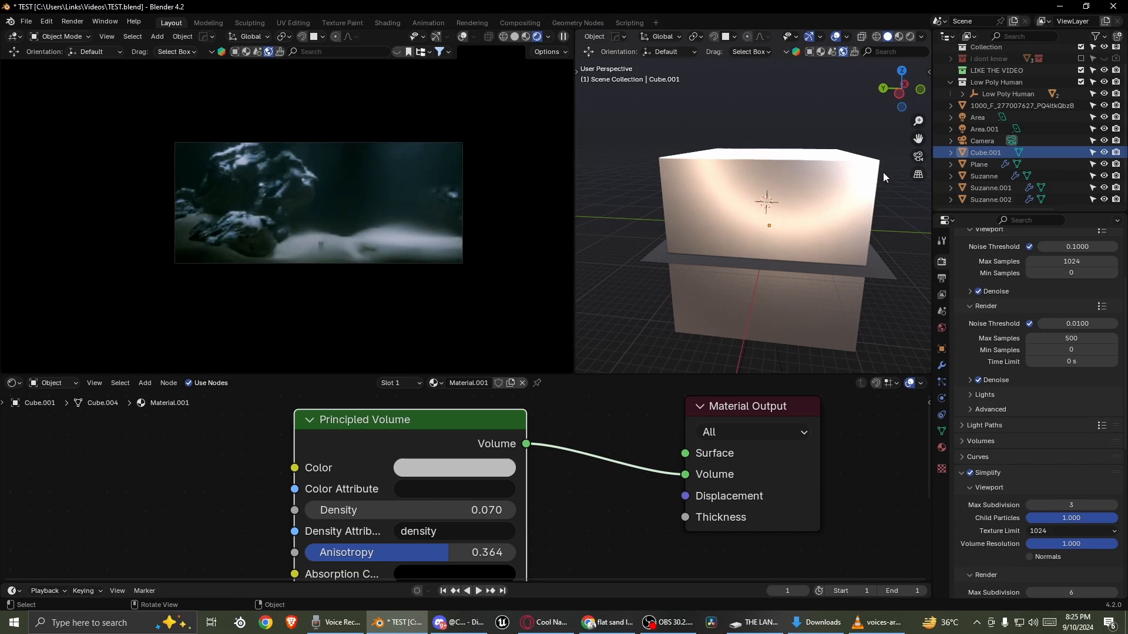
key(shift+d)
right_click(881, 198)
key(s)
key(z)
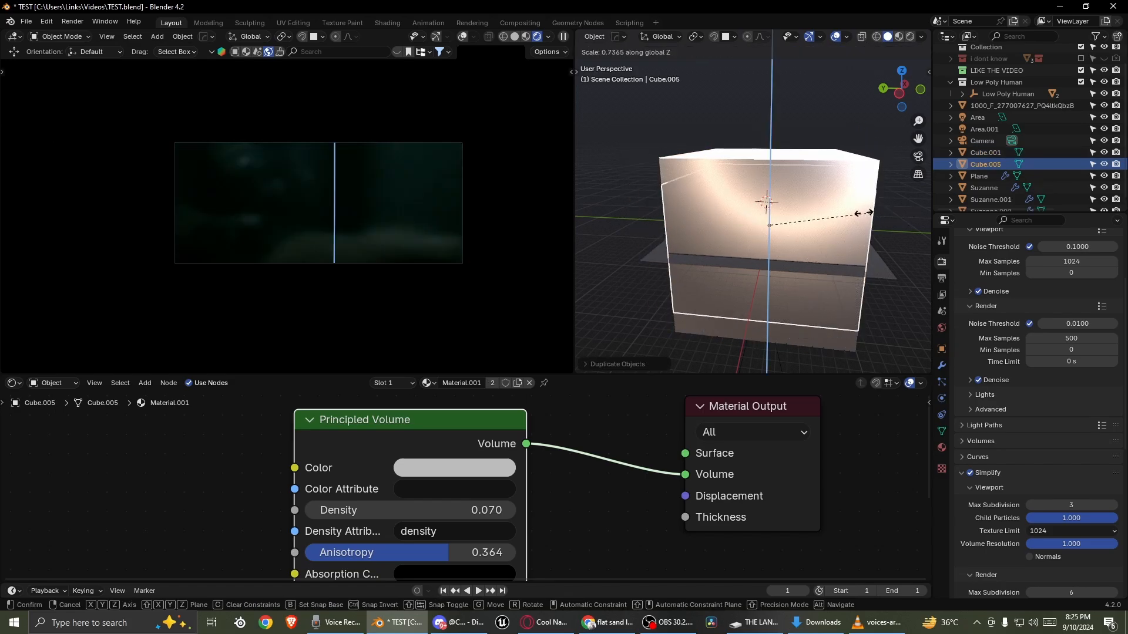
click(850, 216)
- Move the duplicated fog cube down along Z by about 3.5 m and inspect its placement
key(g)
key(z)
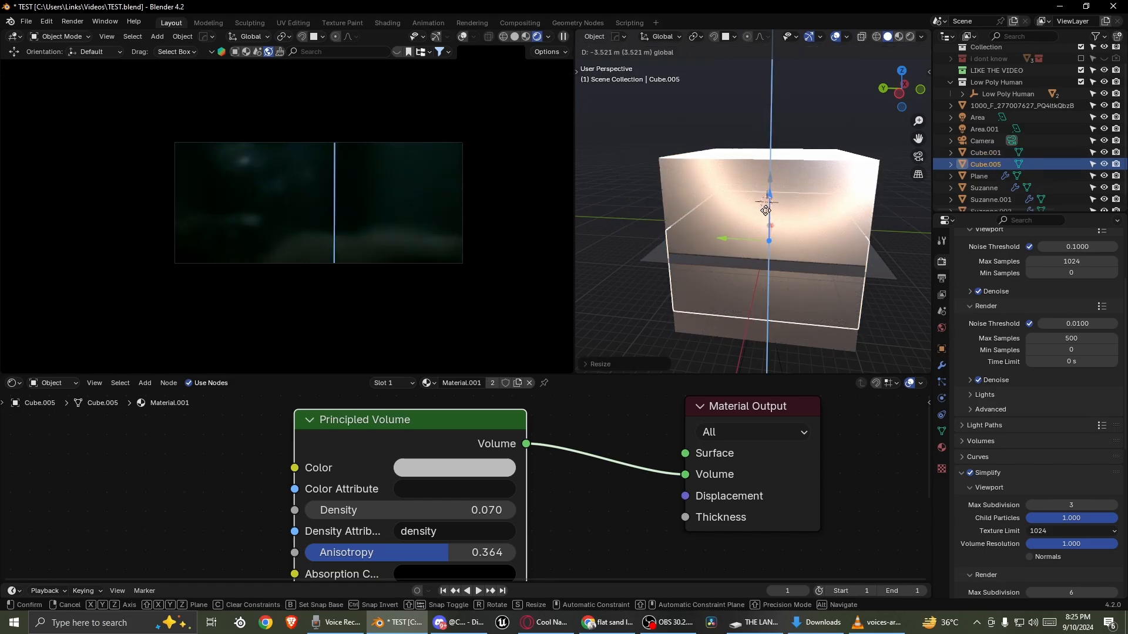
click(758, 220)
middle_drag(758, 220, 731, 217)
scroll(732, 217, up, 5)
scroll(732, 222, down, 5)
scroll(773, 249, up, 2)
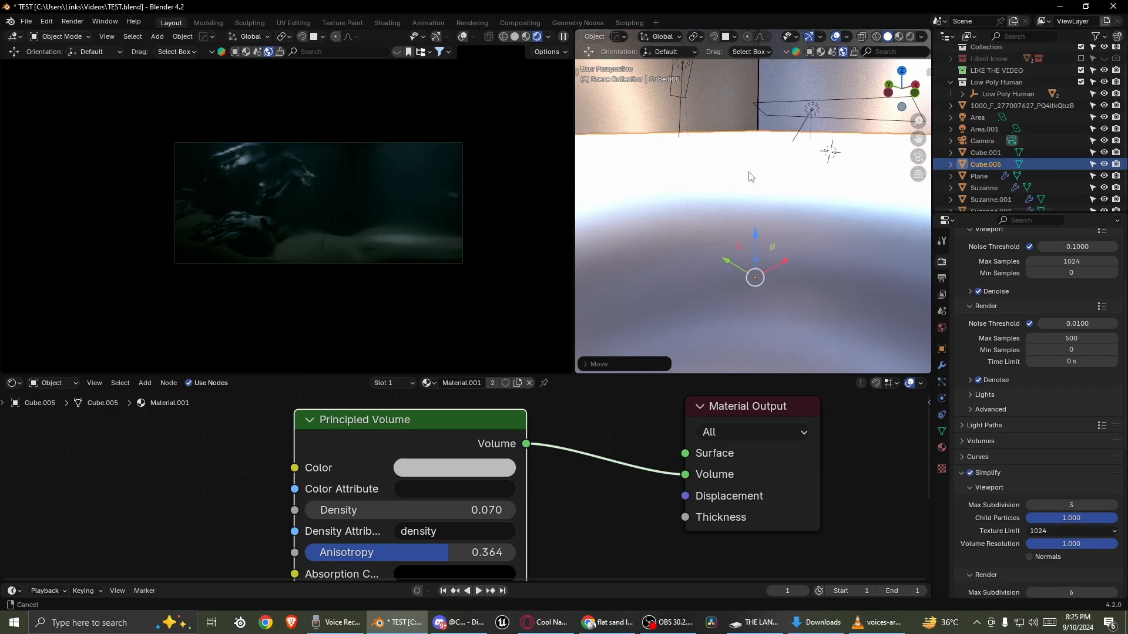
- Lower the fog cube Cube.005 along Z by about 3 m toward the sand surface
key(g)
key(z)
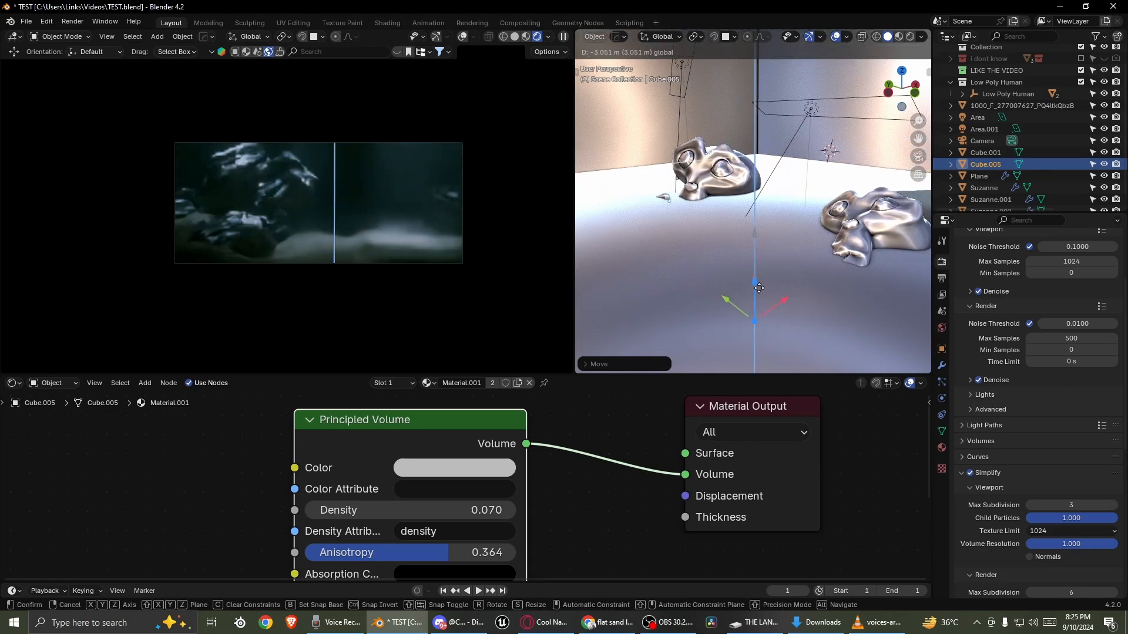
click(759, 294)
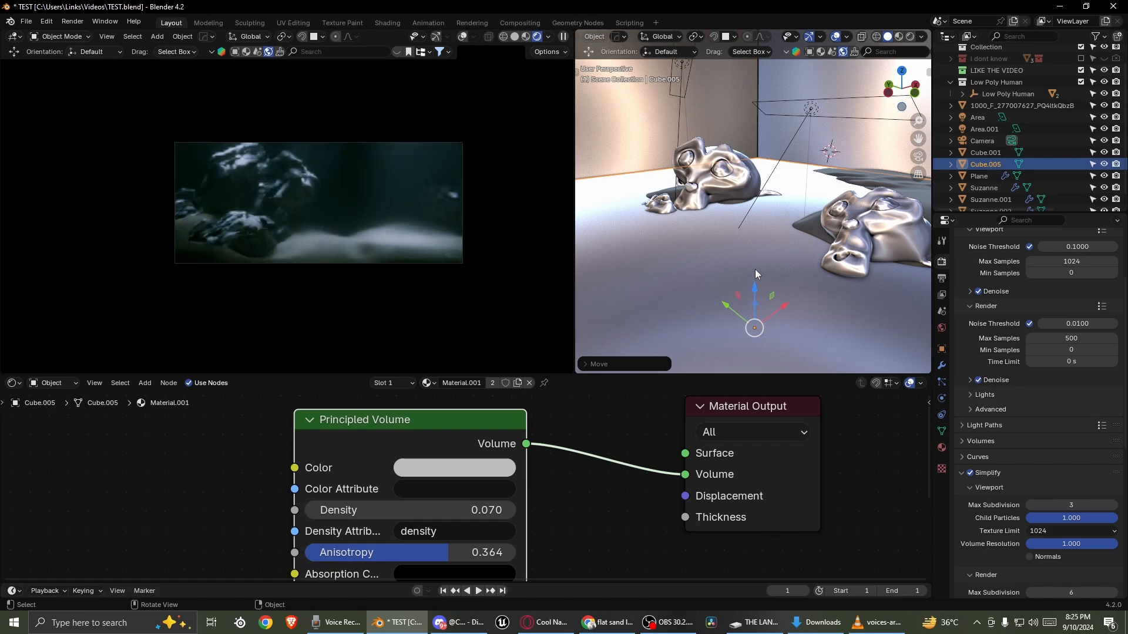
- Give Cube.005 its own copy of the fog material and set that Principled Volume's density to 0.1
click(494, 383)
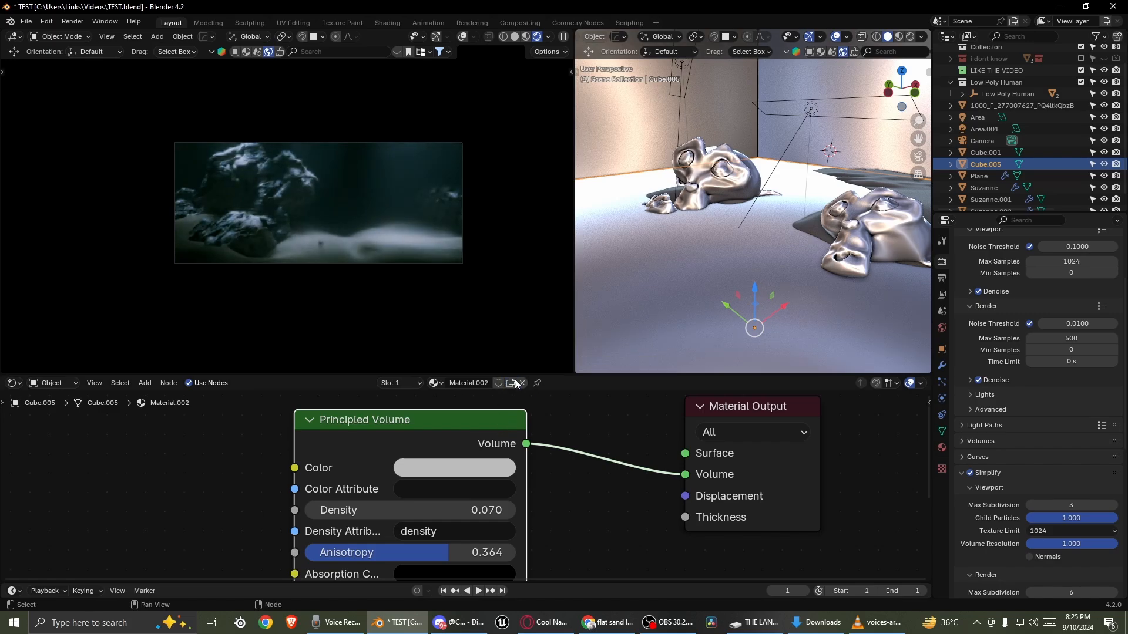
double_click(463, 506)
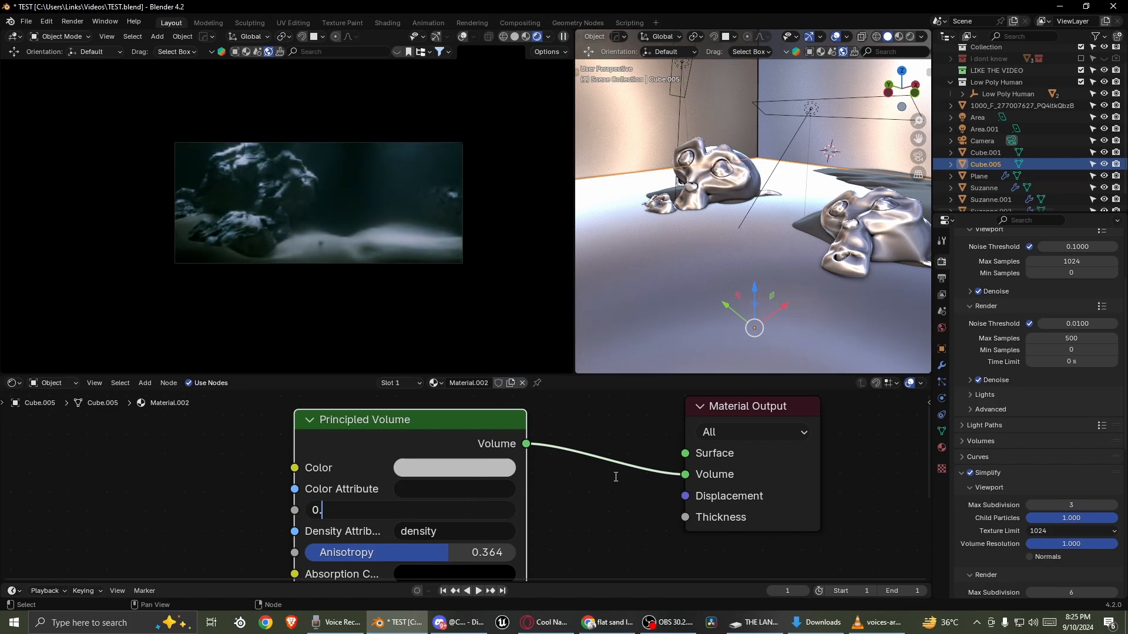
text(1)
key(Return)
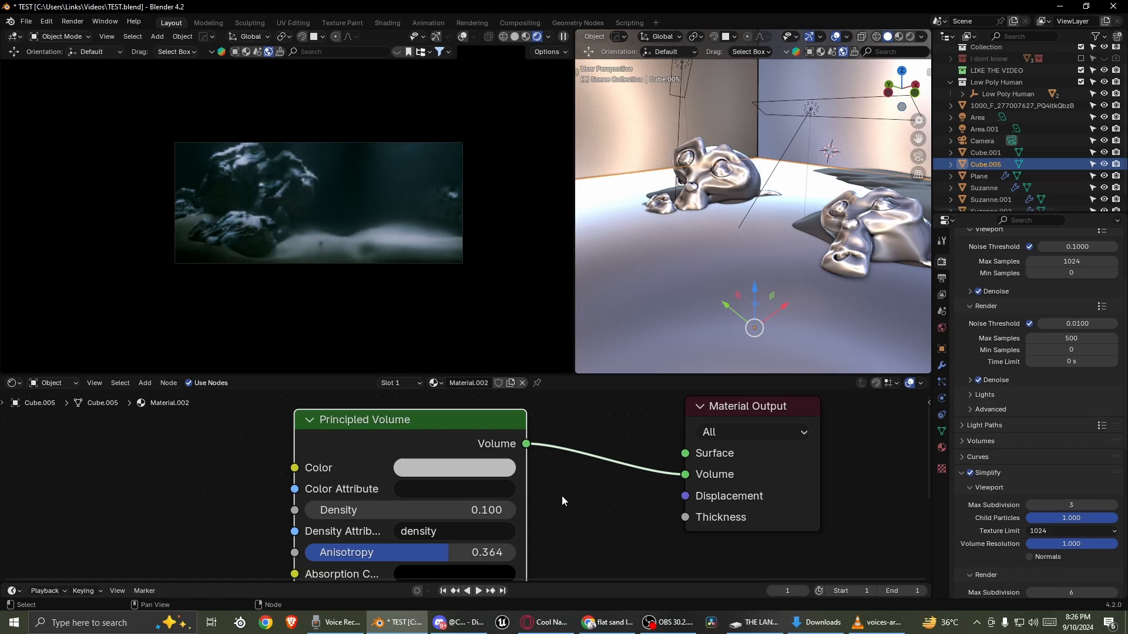
click(918, 158)
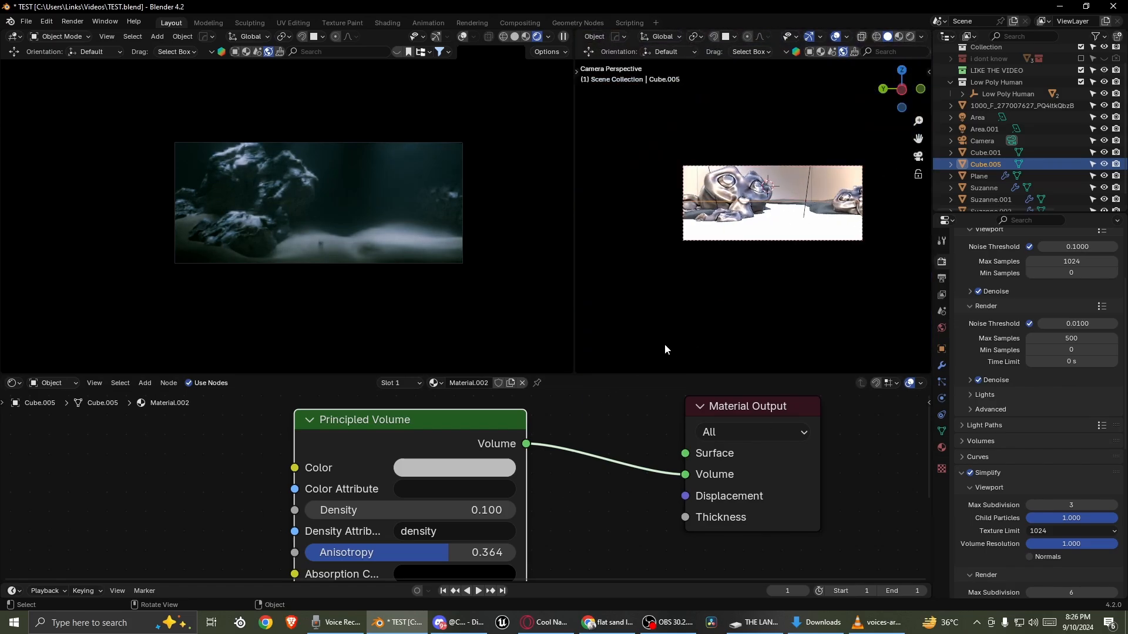
key(g)
key(z)
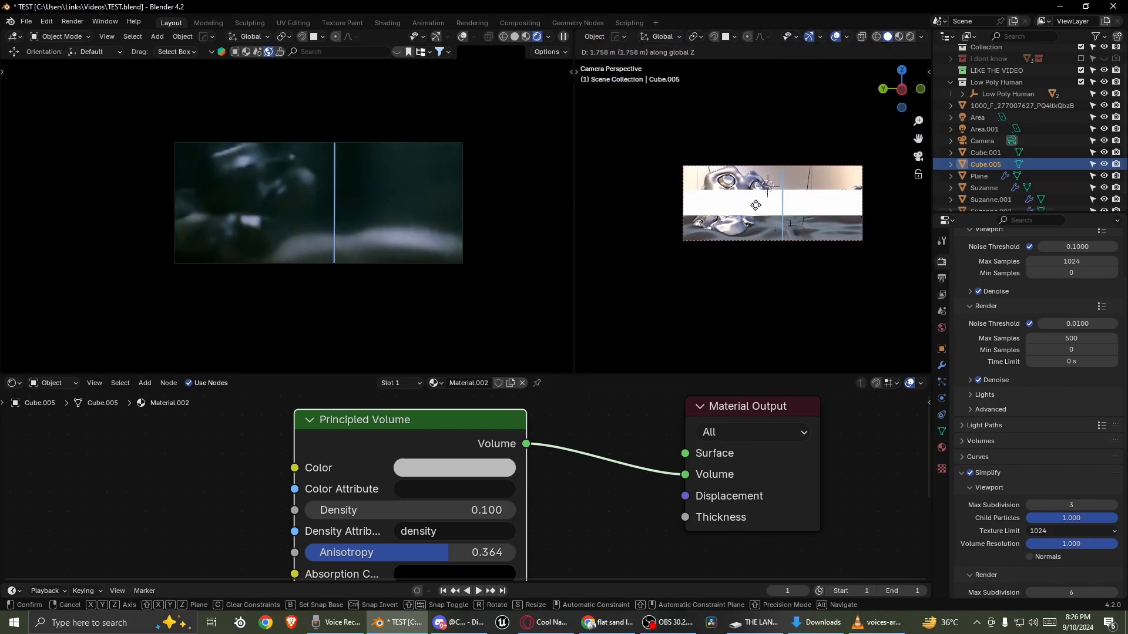
right_click(760, 196)
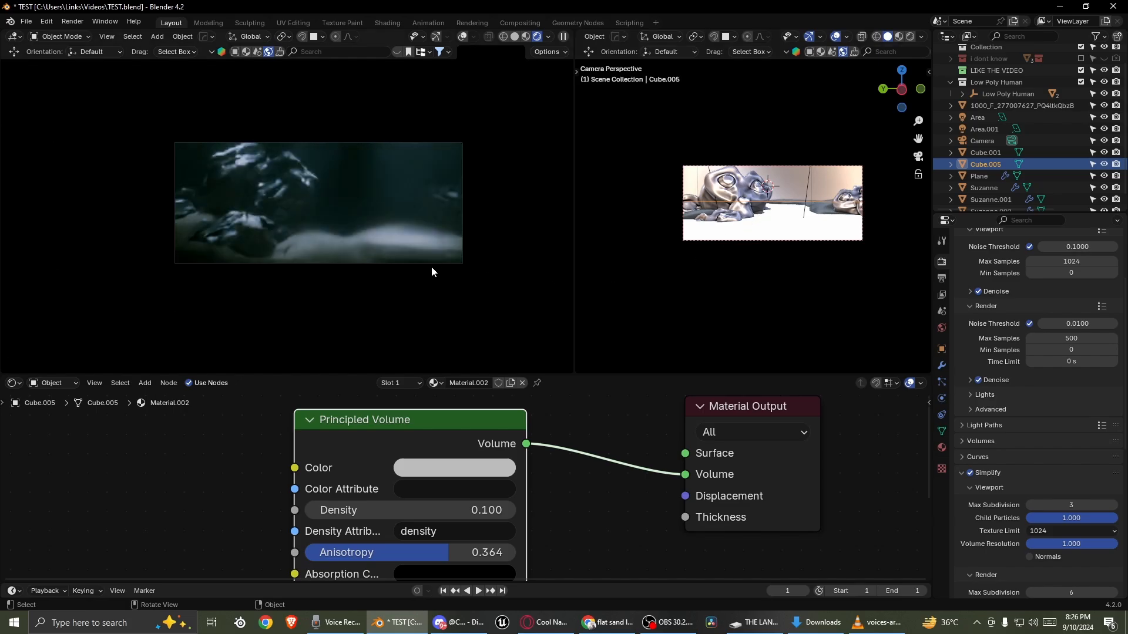
- Try a density of 1.0 and an anisotropy of 0.6 on Cube.005's Principled Volume
click(448, 510)
text(0.1)
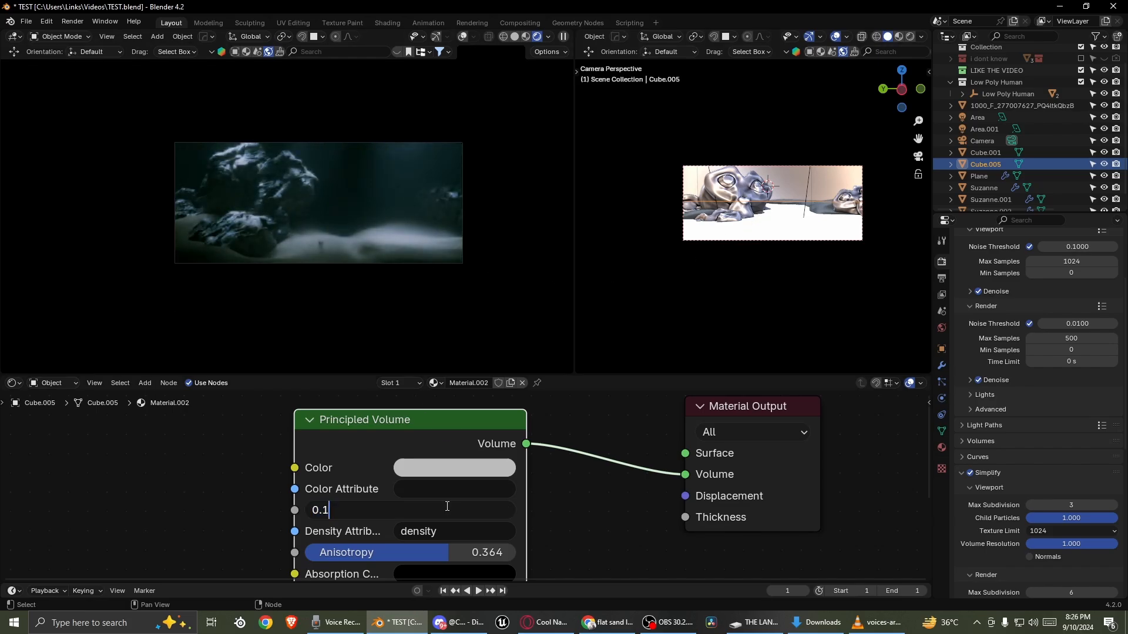
text(1)
key(Return)
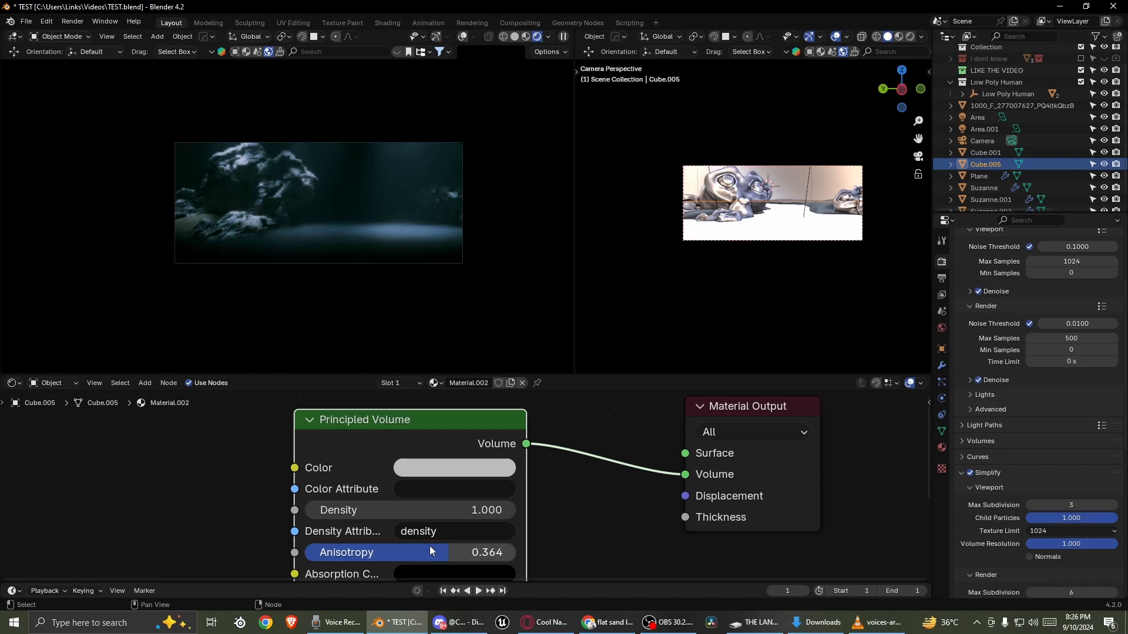
drag(429, 550, 474, 552)
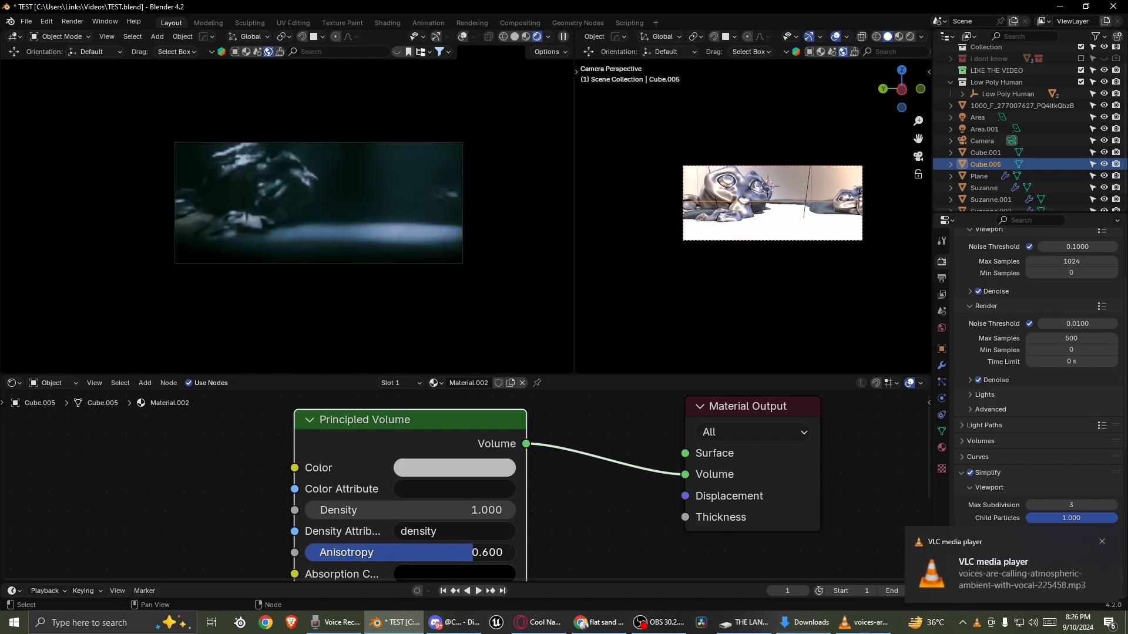
right_click(474, 552)
- Lower the fog cube Cube.005 further along Z until its top only shows in the dips of the ground plane
middle_drag(716, 231, 681, 236)
key(g)
key(z)
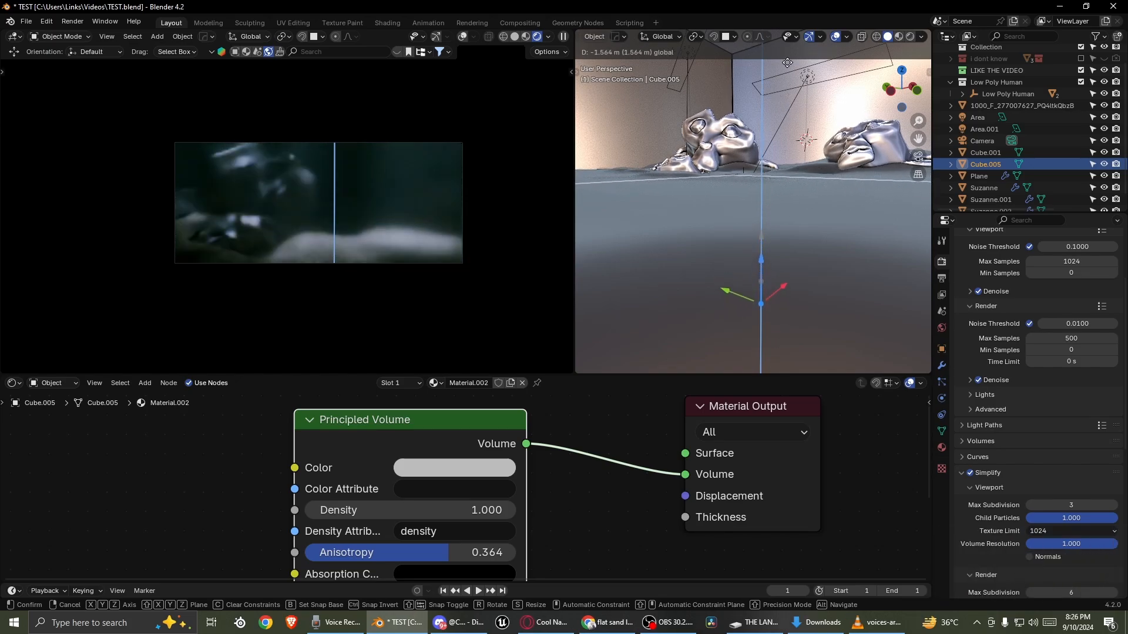
click(769, 277)
middle_drag(768, 276, 776, 241)
drag(769, 248, 777, 234)
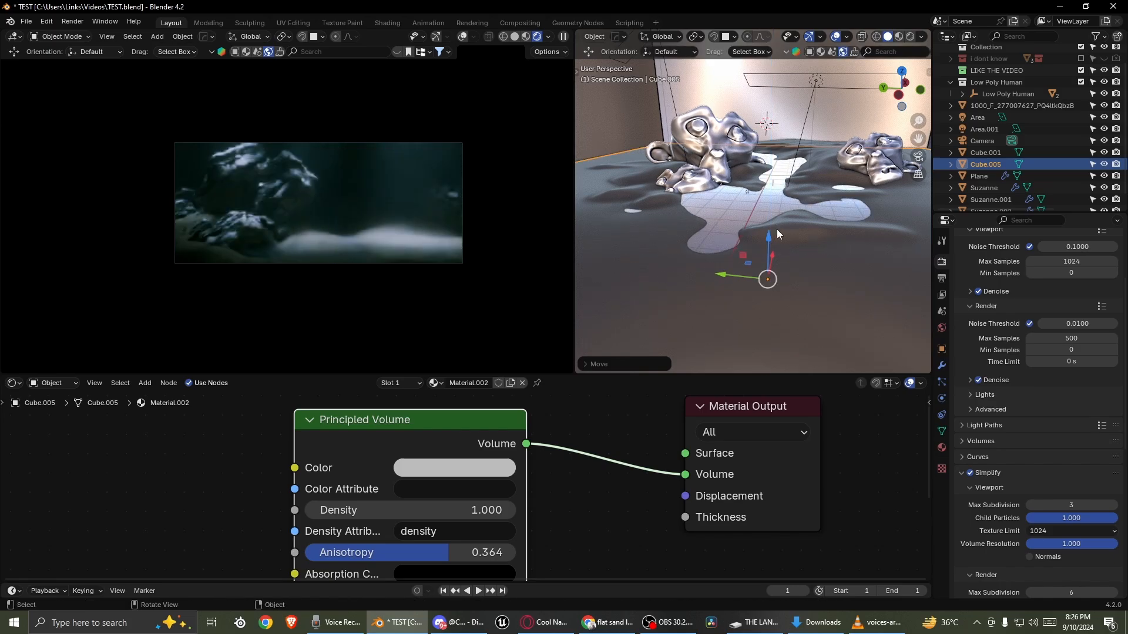
- Look through the scene camera and set the Principled Volume's density to 0.1
click(918, 156)
scroll(388, 474, up, 2)
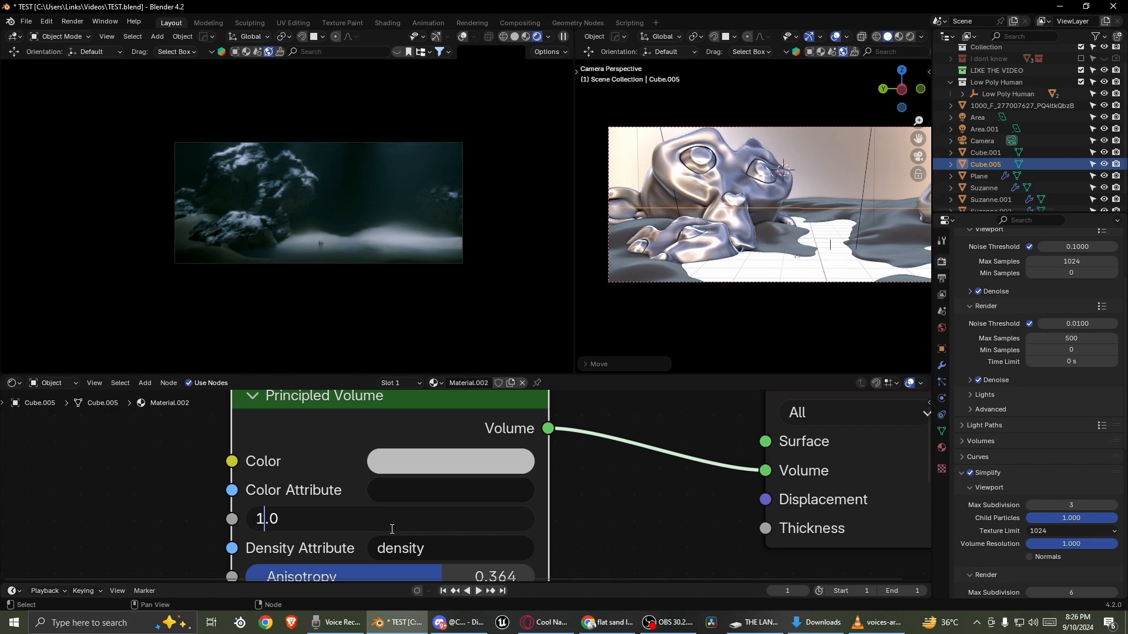
key(Return)
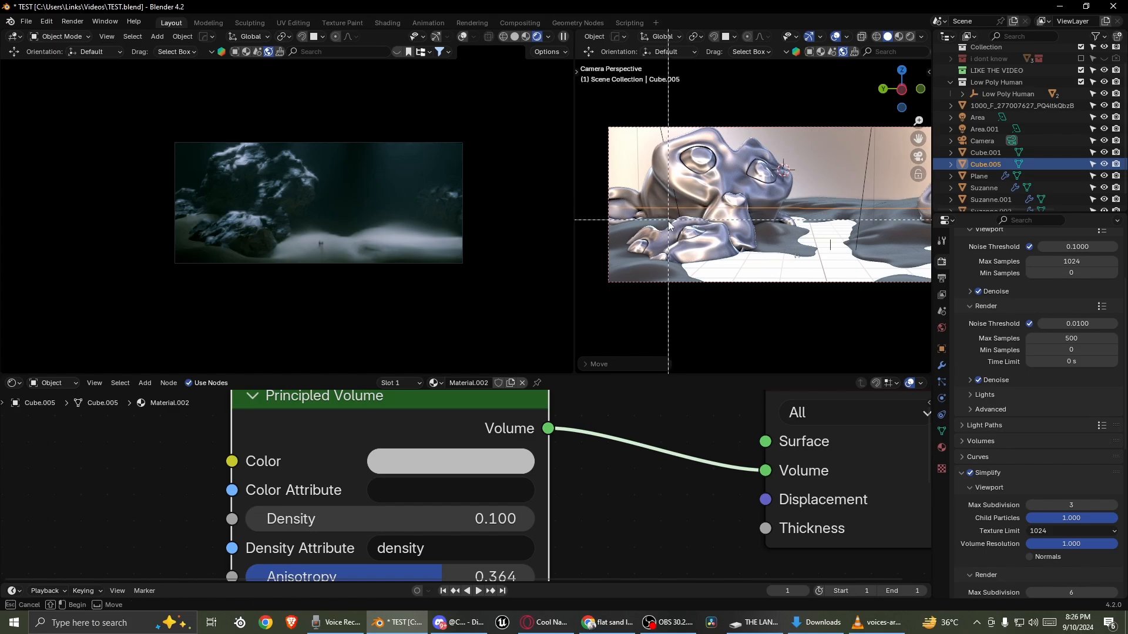
- Limit rendering to a region around the lower part of the camera frame and look closely at the small figures in the fog
drag(696, 237, 906, 328)
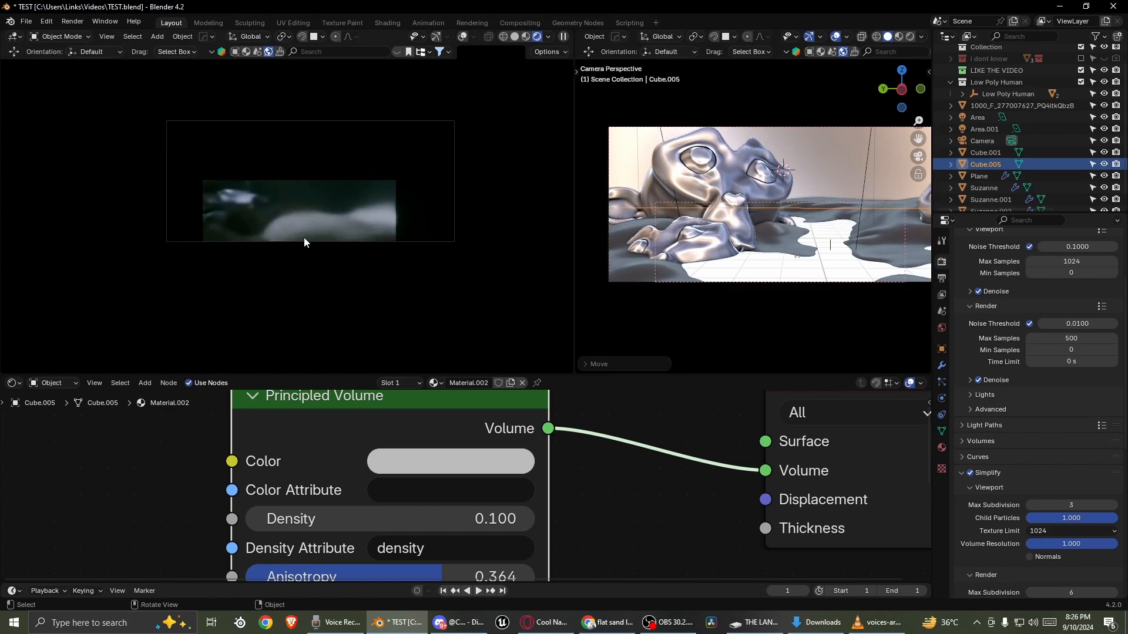
scroll(322, 241, up, 2)
shift+middle_drag(322, 241, 321, 185)
scroll(322, 186, up, 4)
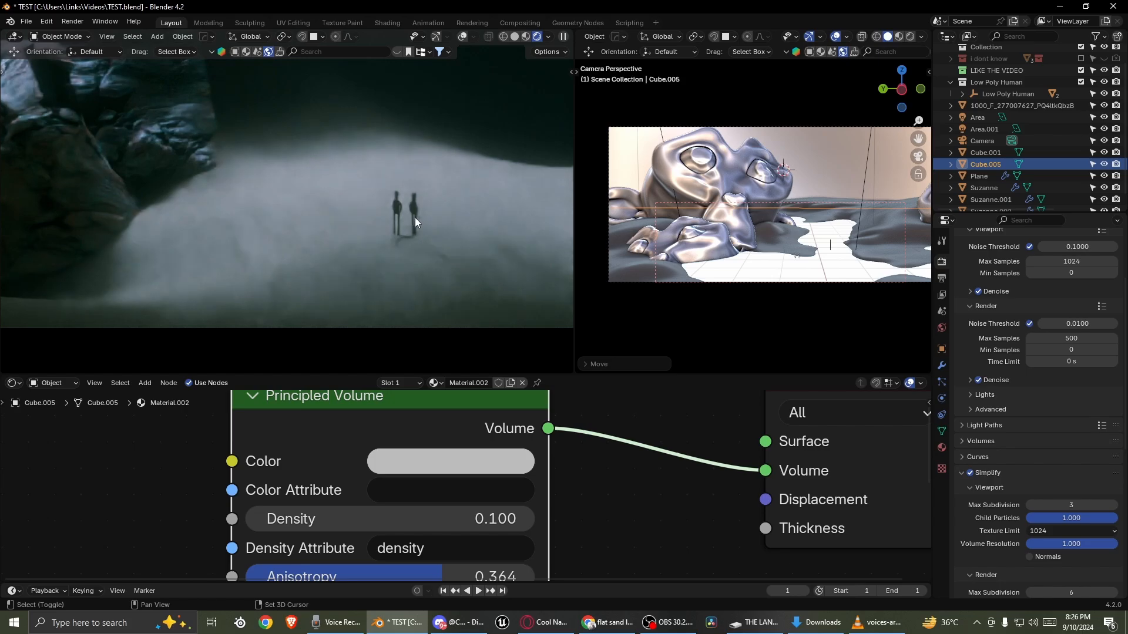
- Set the Principled Volume's anisotropy to about -0.091 and save the file
middle_drag(427, 568, 410, 510)
drag(410, 510, 358, 518)
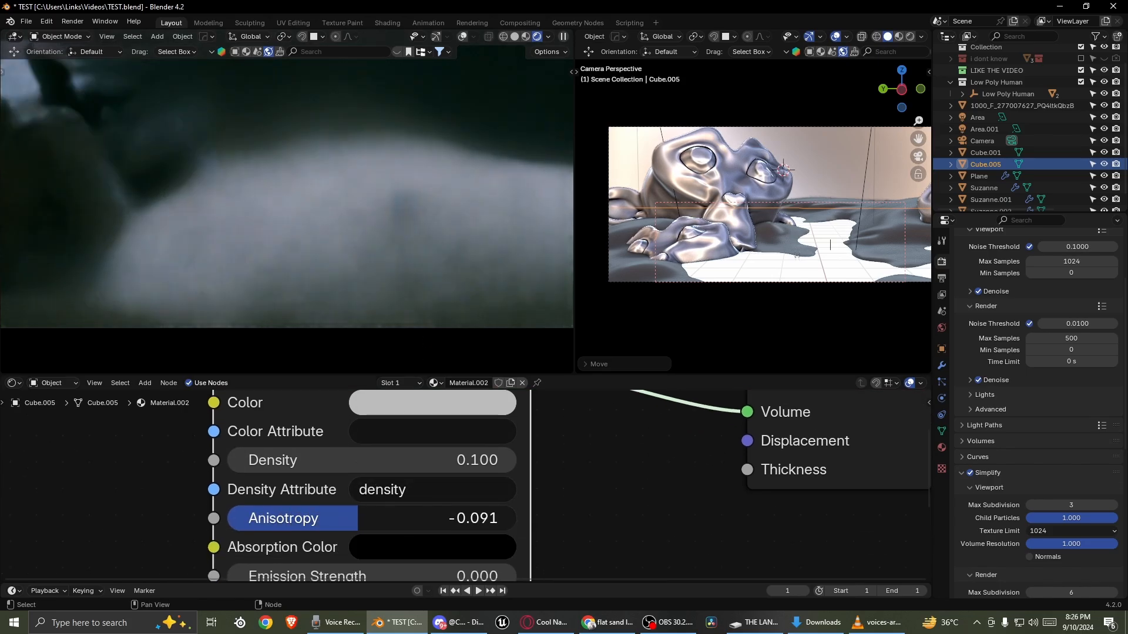
key(ctrl+s)
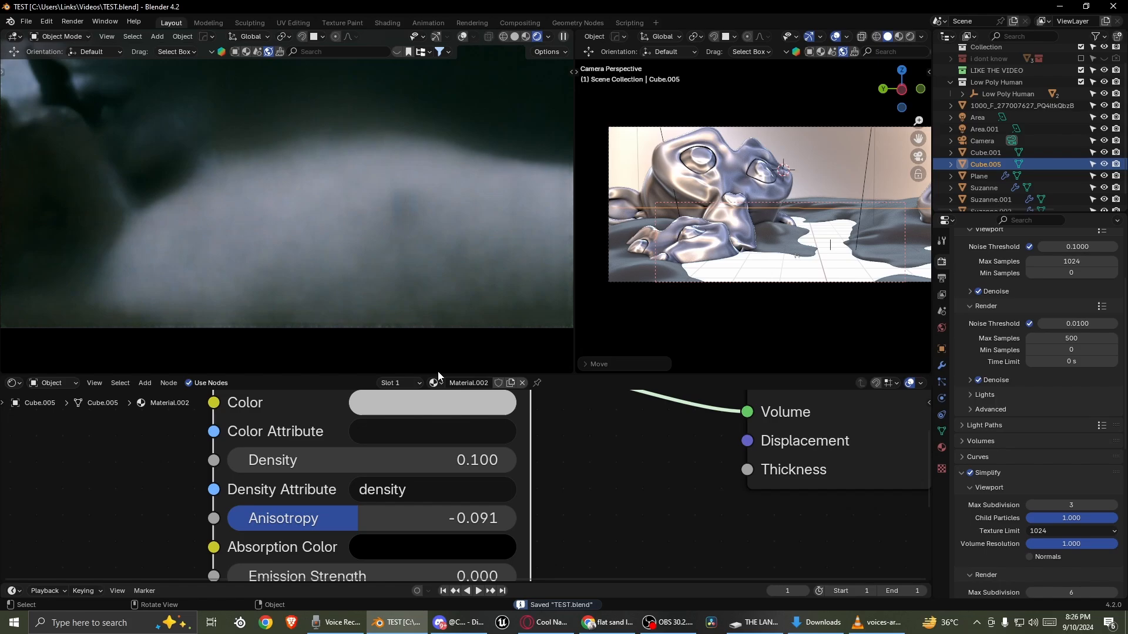
- Tint the Principled Volume's color teal green and save the file with the render region cleared
click(413, 418)
mouse_move(425, 218)
mouse_down()
mouse_move(498, 84)
mouse_move(390, 63)
mouse_move(374, 101)
mouse_move(417, 52)
mouse_up()
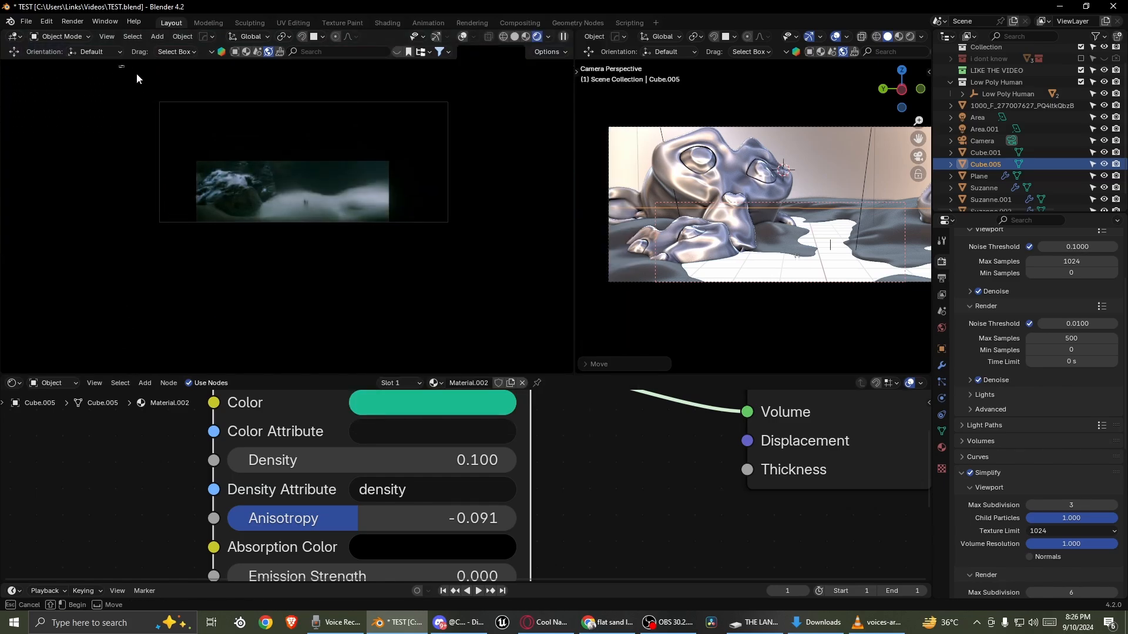
click(494, 251)
key(ctrl+s)
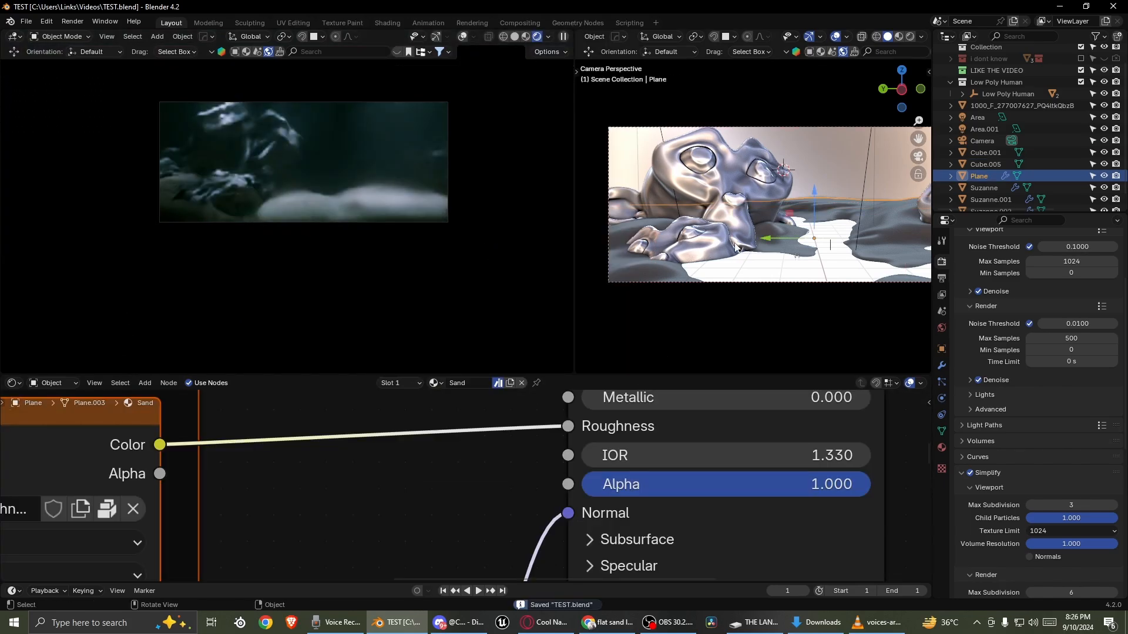
- Add a Sun light and move it up above the rocks, in front of the background plane
middle_drag(752, 244, 773, 202)
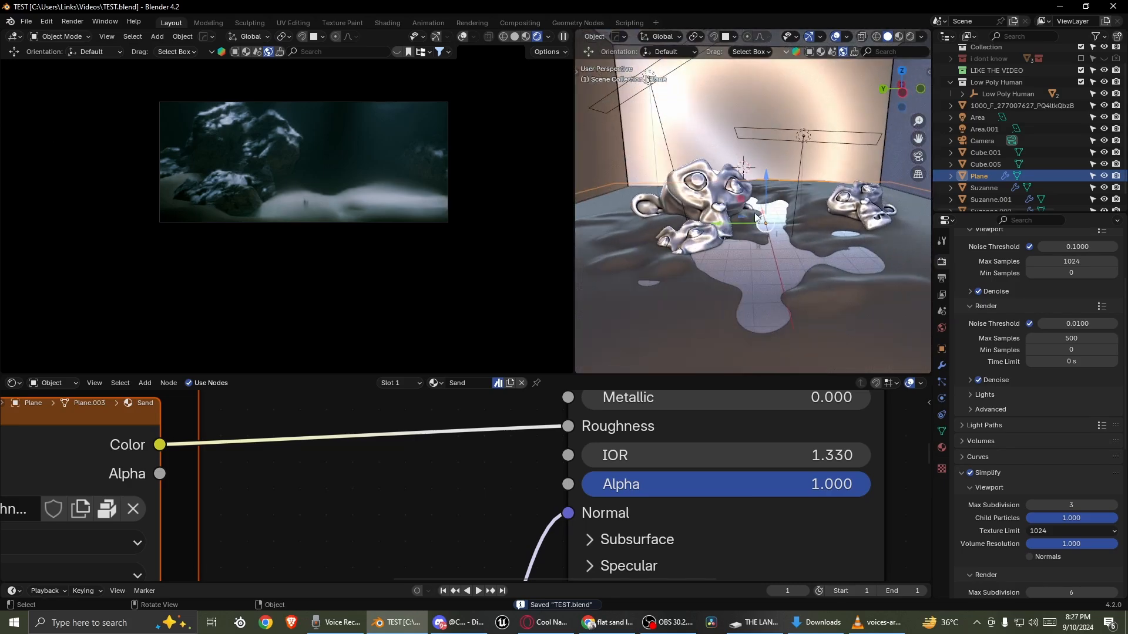
key(shift+a)
mouse_move(756, 220)
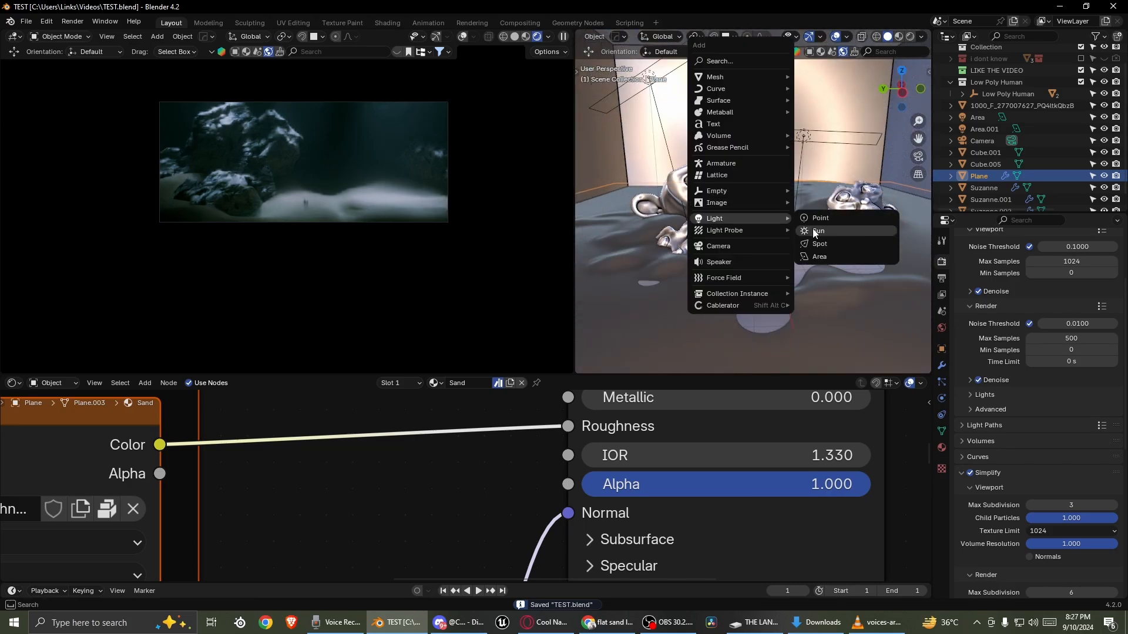
click(811, 230)
scroll(776, 221, down, 3)
key(g)
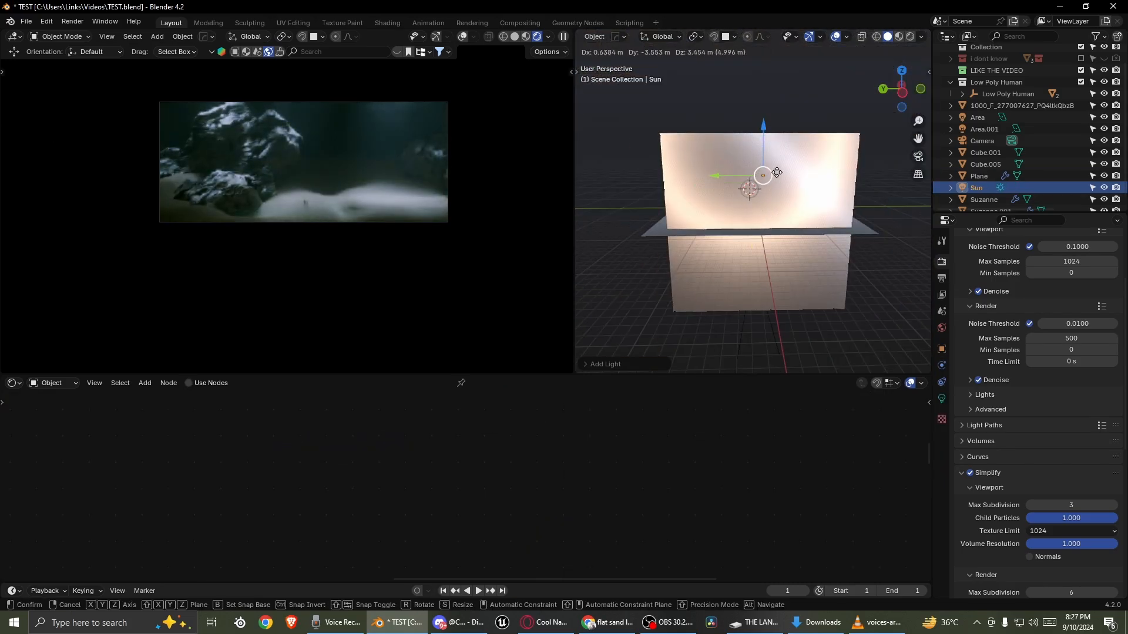
click(748, 151)
- Set the Sun light's strength to 10 and rotate it by about 57° and about -132° around Z
click(942, 399)
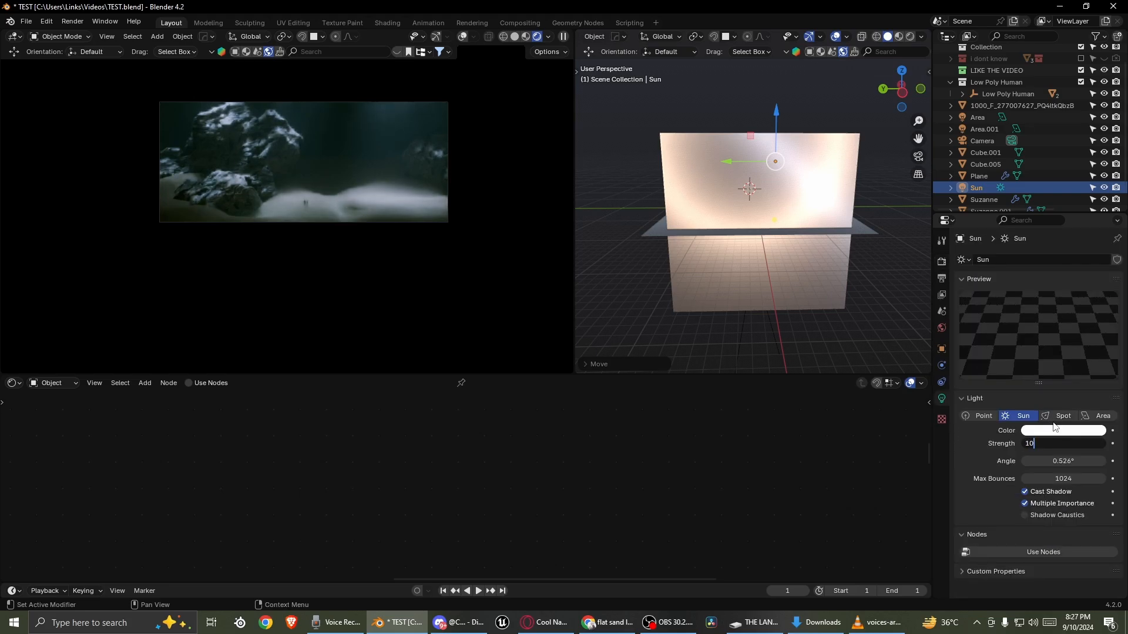
key(Return)
scroll(766, 260, up, 4)
scroll(869, 197, up, 3)
middle_drag(807, 201, 847, 200)
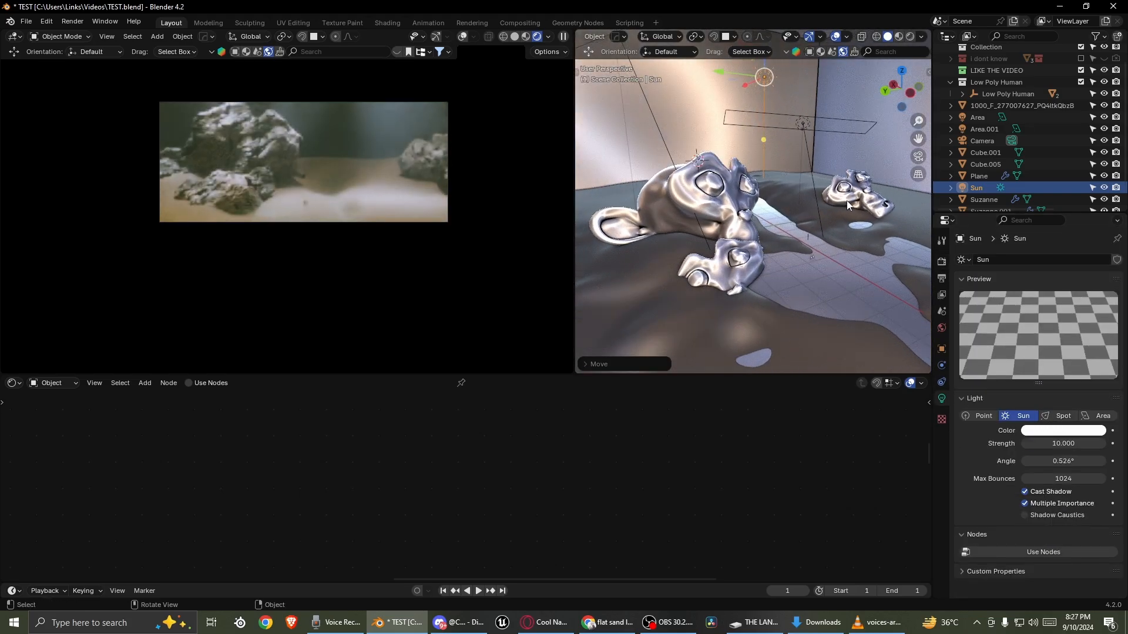
key(r)
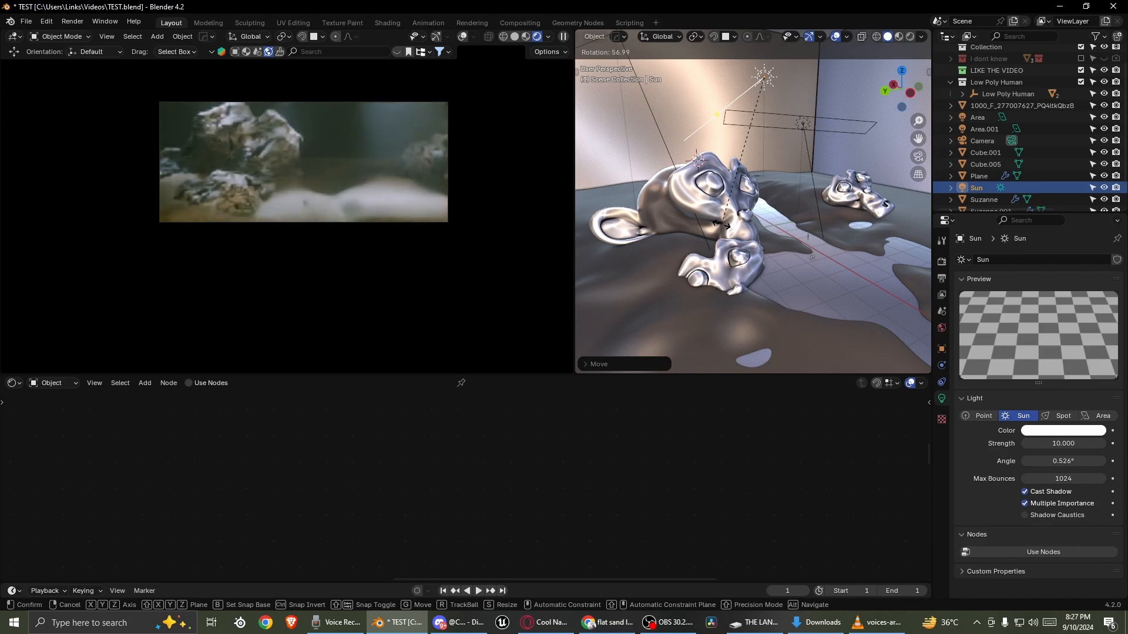
key(z)
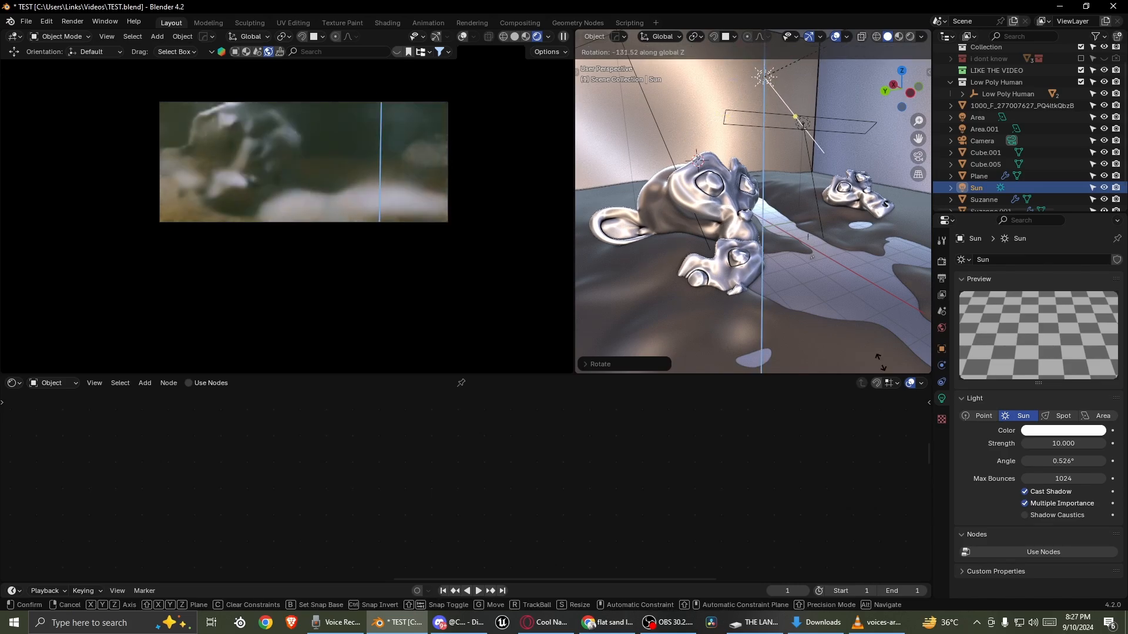
click(880, 366)
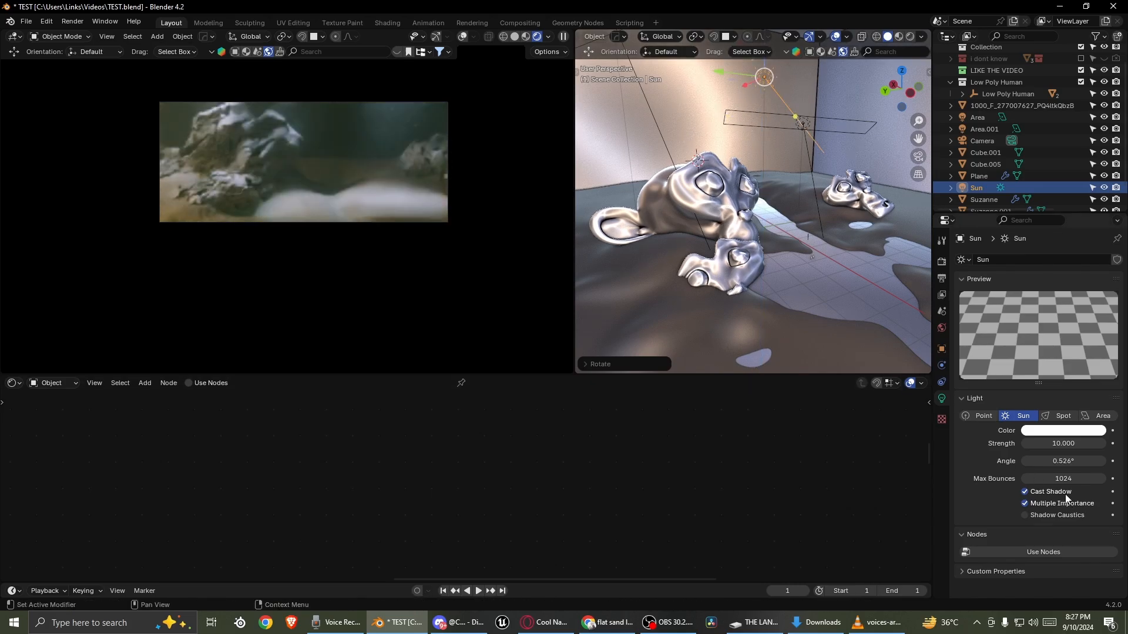
- Tint the new light bright blue and convert it to an Area light with 1000 W power
click(1061, 431)
drag(1087, 312, 1055, 274)
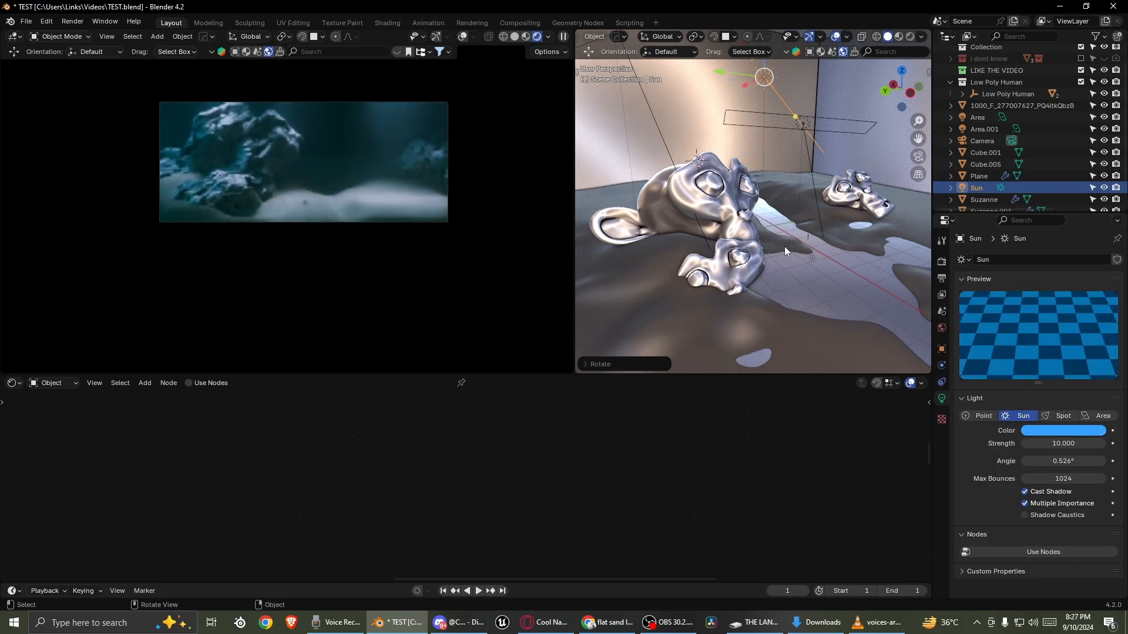
click(1087, 418)
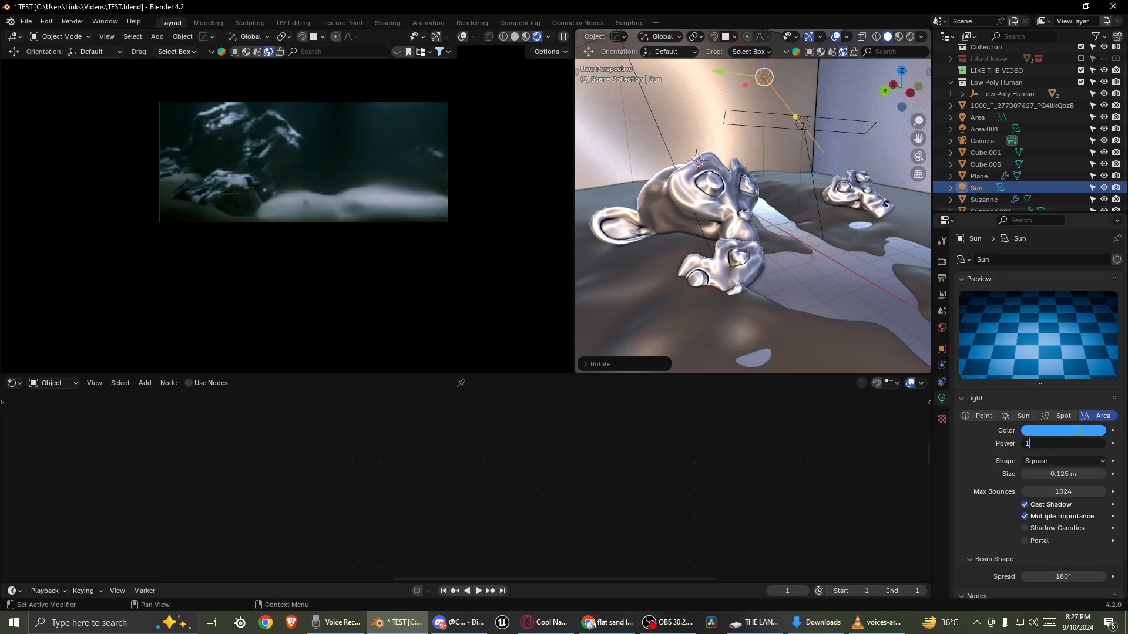
text(1000)
key(Return)
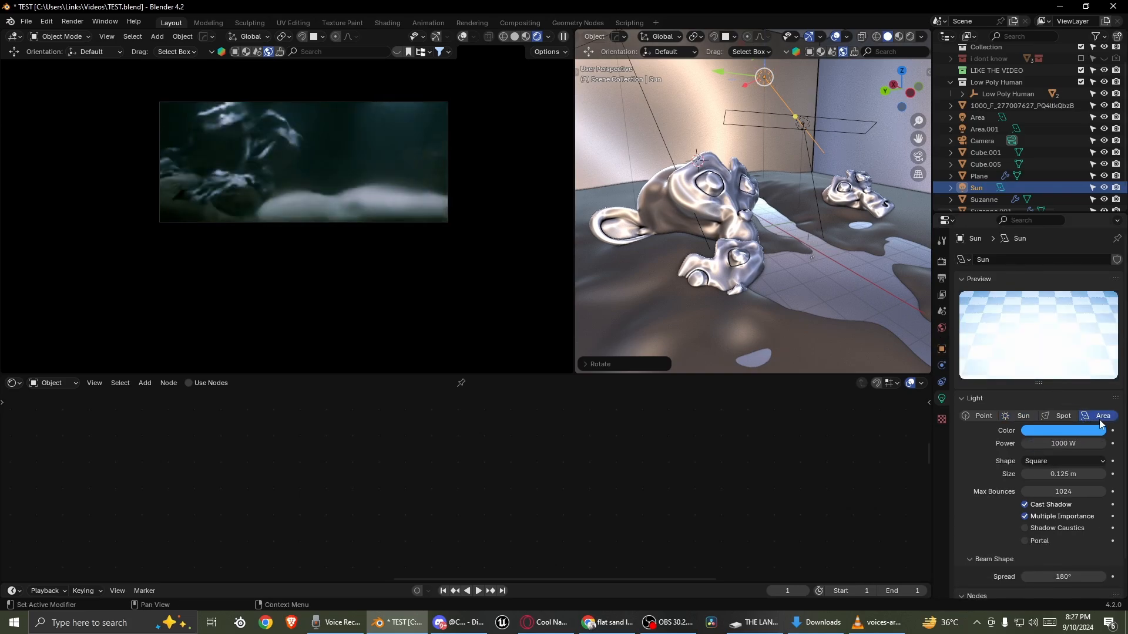
- Try a beam spread of 0° on the blue area light, undo it, and scale the light up
drag(1063, 577, 969, 577)
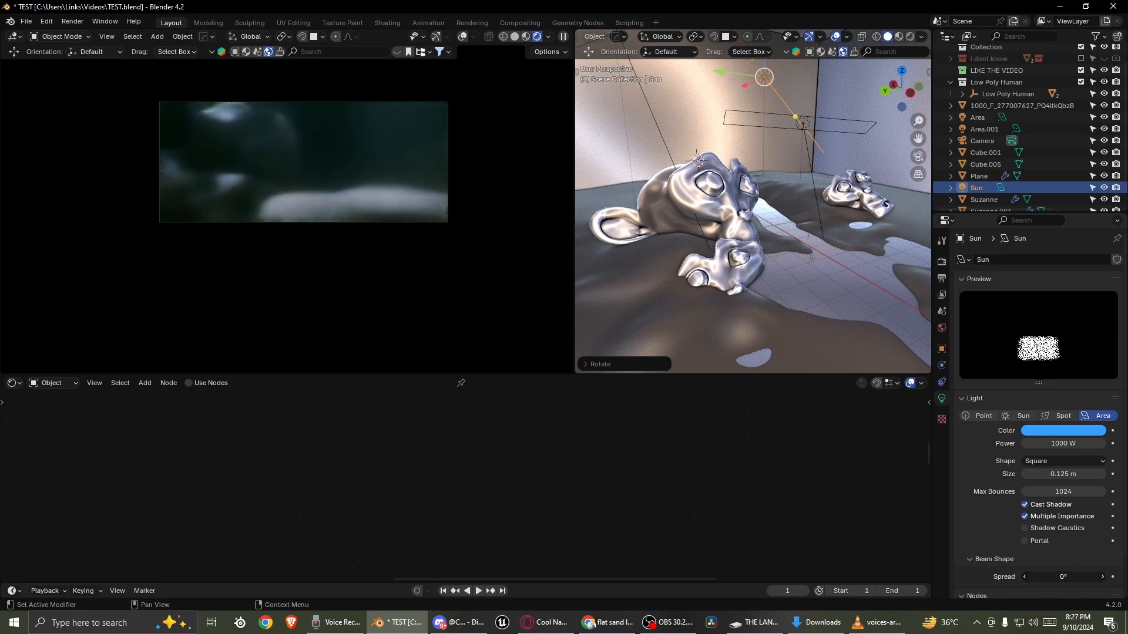
key(ctrl+z)
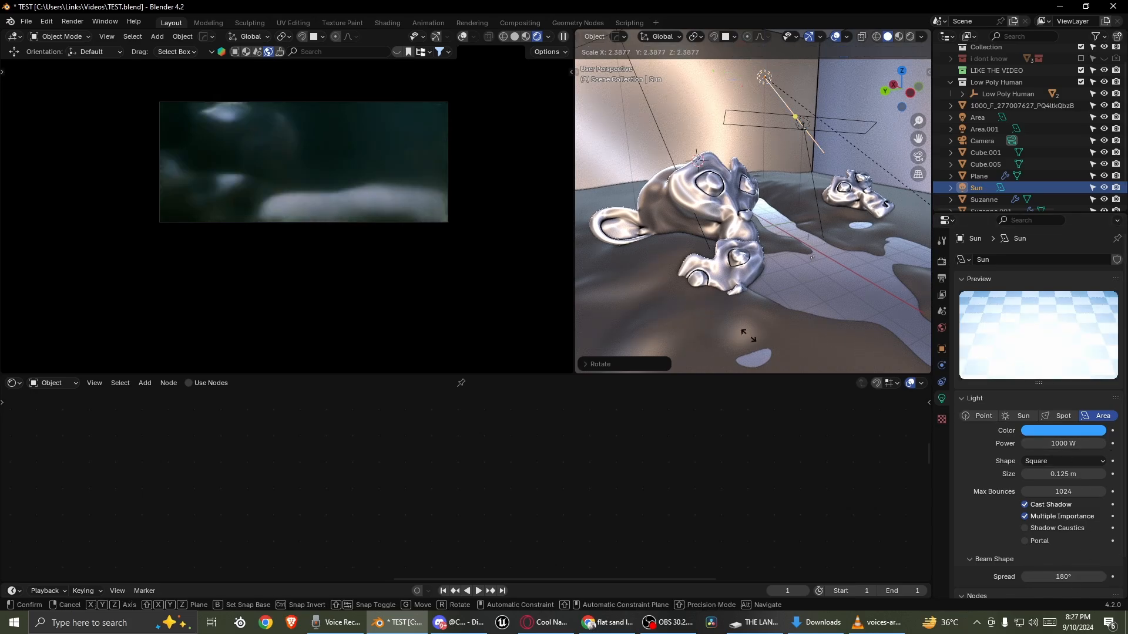
key(s)
click(679, 240)
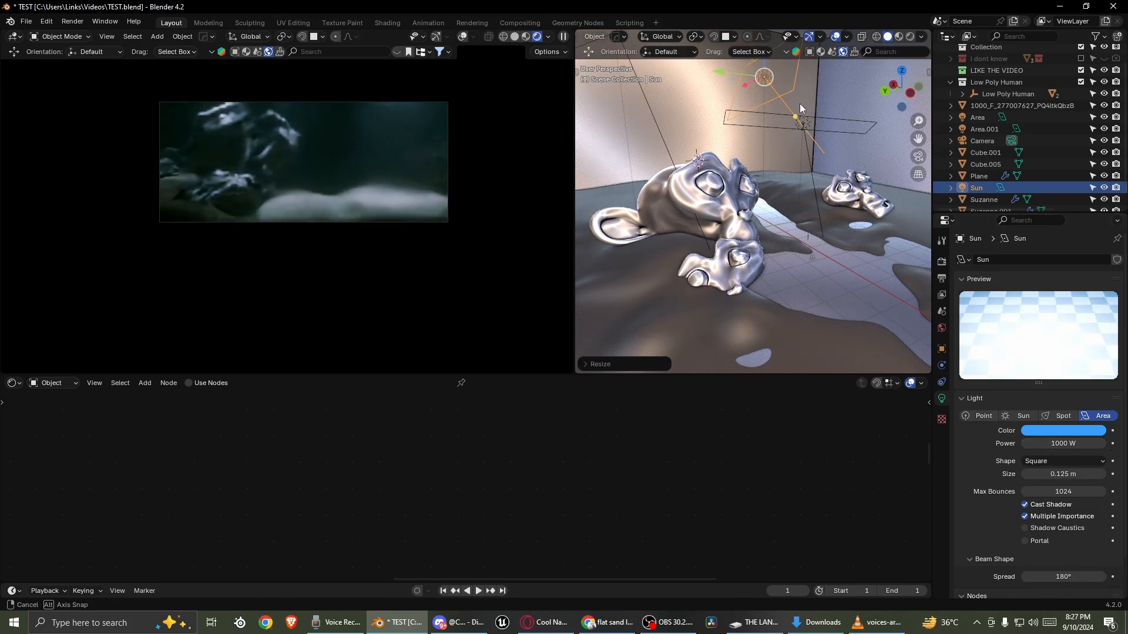
- Reposition the blue area light above the rocks
middle_drag(799, 106, 663, 128)
scroll(844, 117, down, 2)
scroll(664, 128, down, 8)
drag(756, 147, 653, 125)
middle_drag(651, 133, 774, 165)
scroll(774, 164, down, 2)
middle_drag(683, 217, 702, 171)
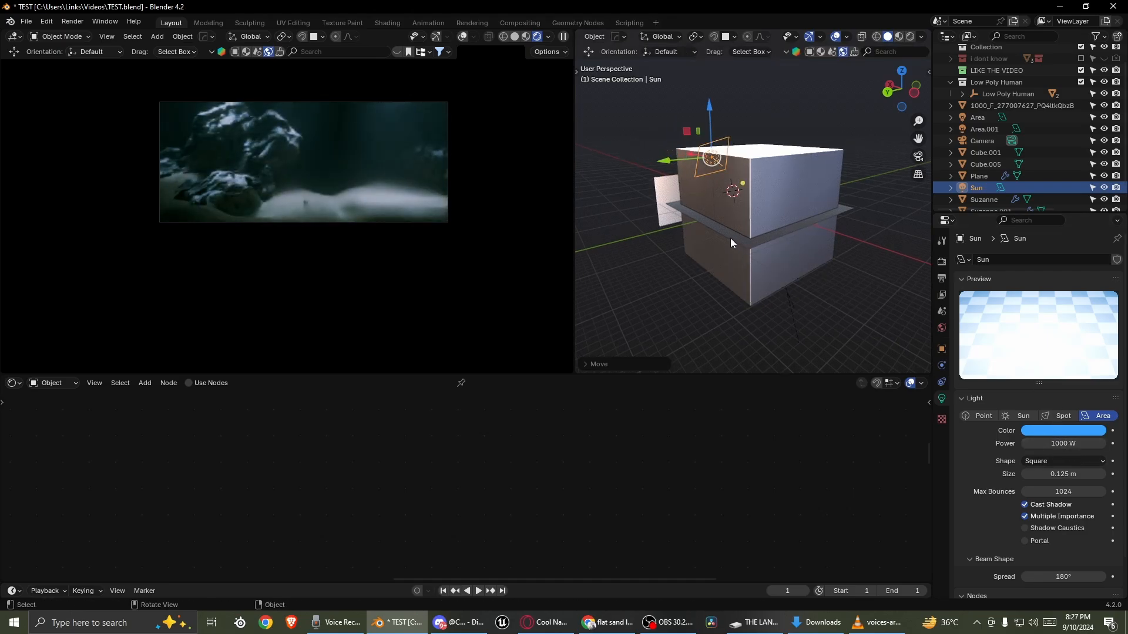
key(g)
click(706, 166)
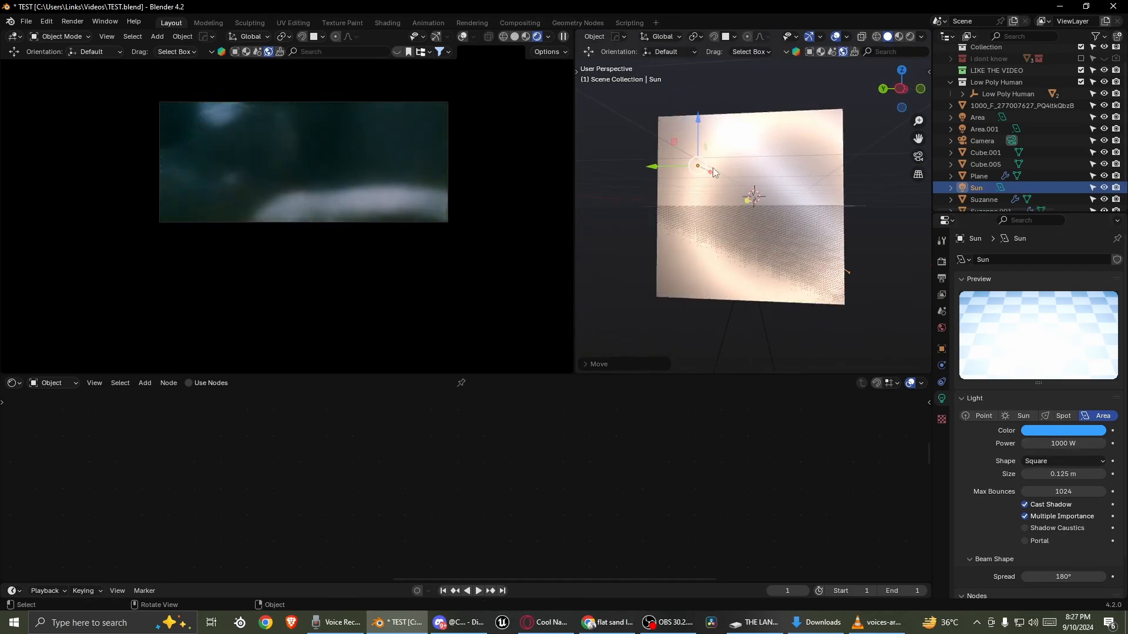
- Rotate the blue area light to change the direction it shines across the rocks
scroll(732, 171, up, 7)
middle_drag(713, 167, 728, 215)
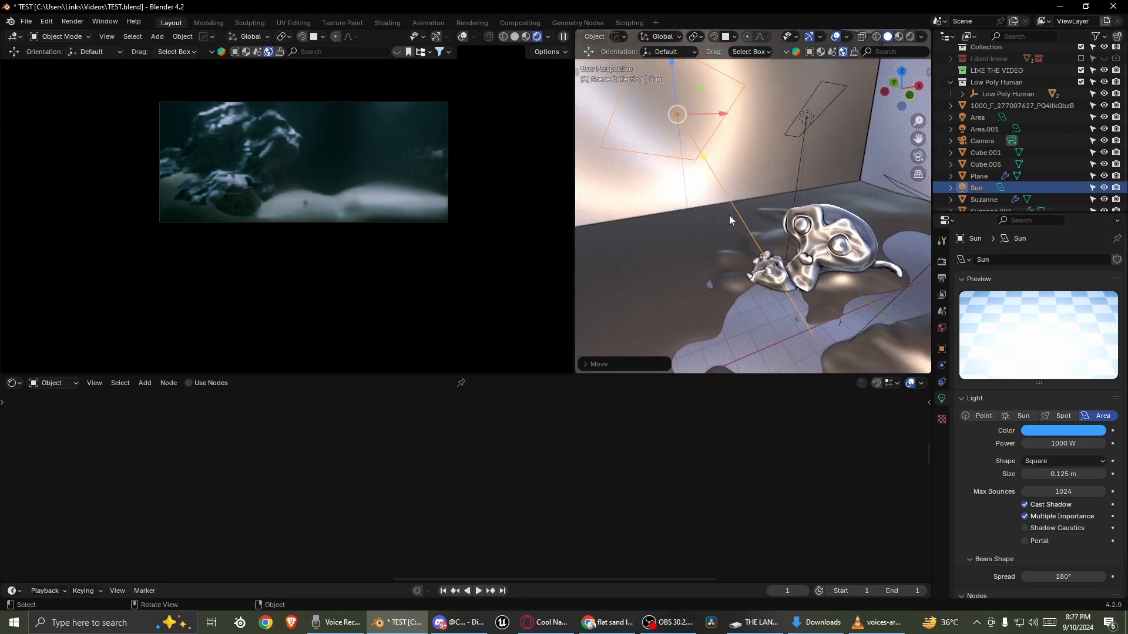
key(r)
click(787, 241)
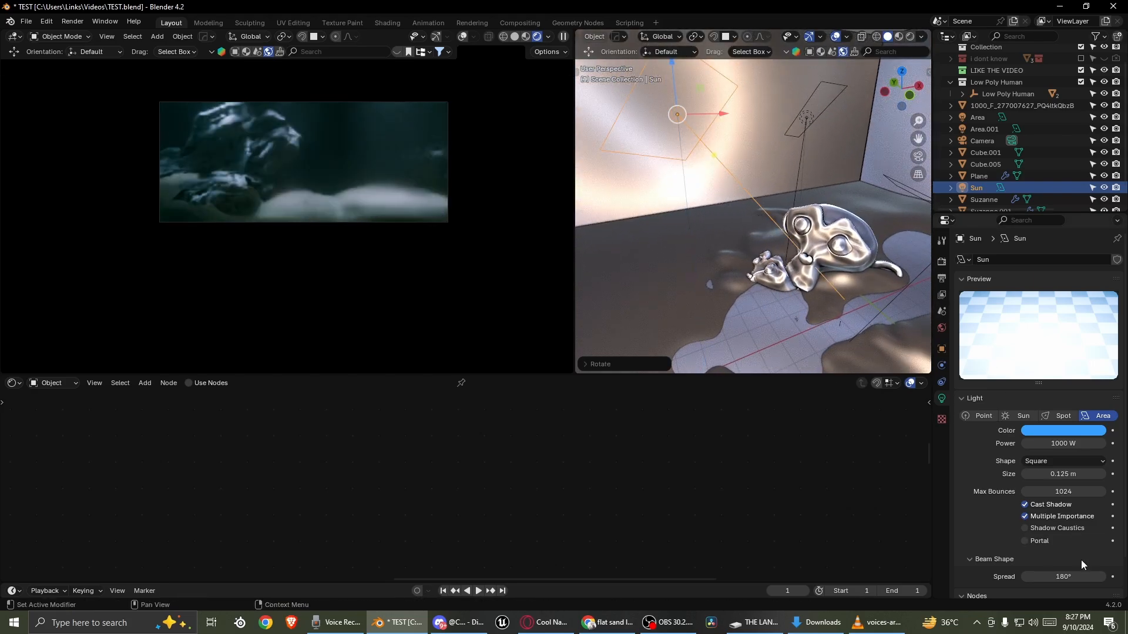
- Narrow the area light's beam spread to 44.2° and change its color to pale cyan
mouse_move(1073, 580)
mouse_down()
mouse_move(1025, 580)
mouse_move(1070, 578)
mouse_up()
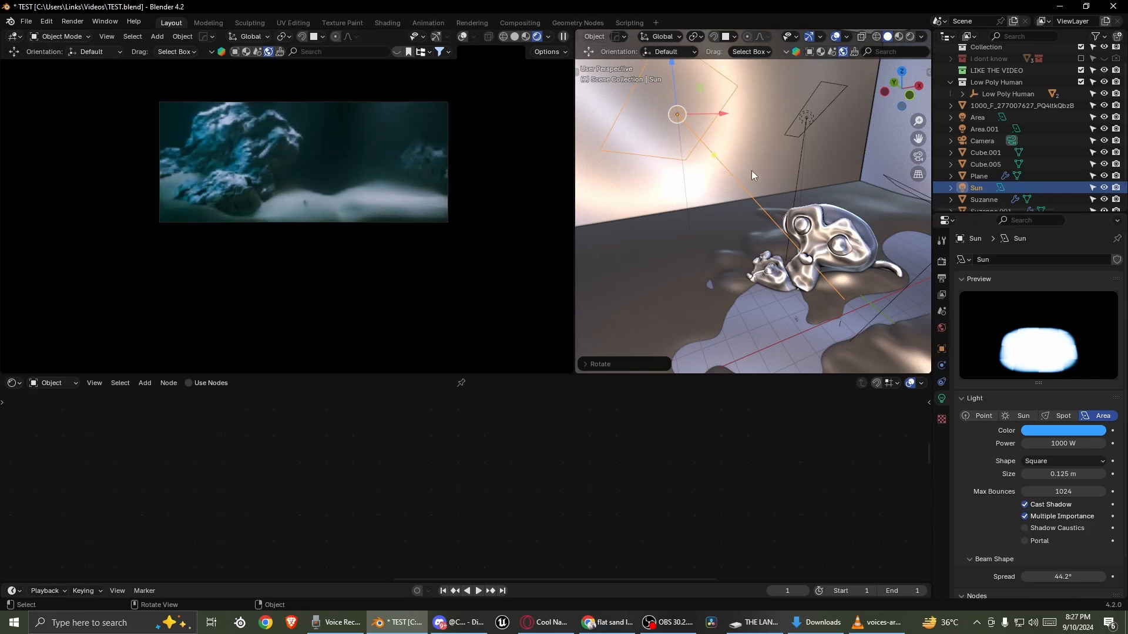
click(1022, 430)
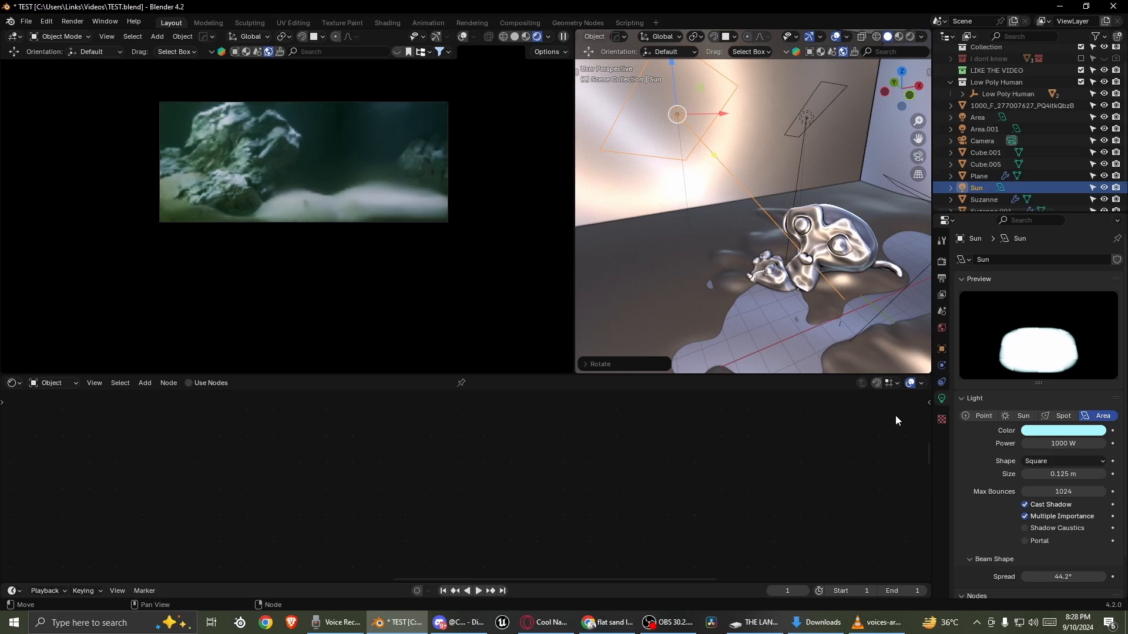
- Delete the extra area light and save the file
key(x)
middle_drag(713, 245, 741, 174)
click(918, 156)
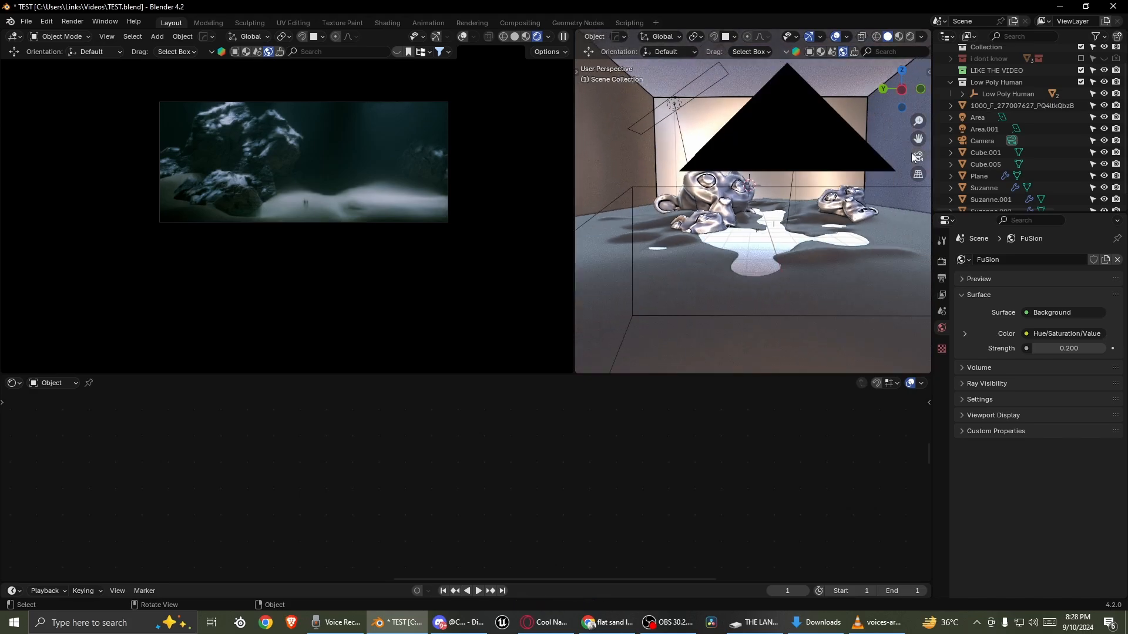
click(764, 185)
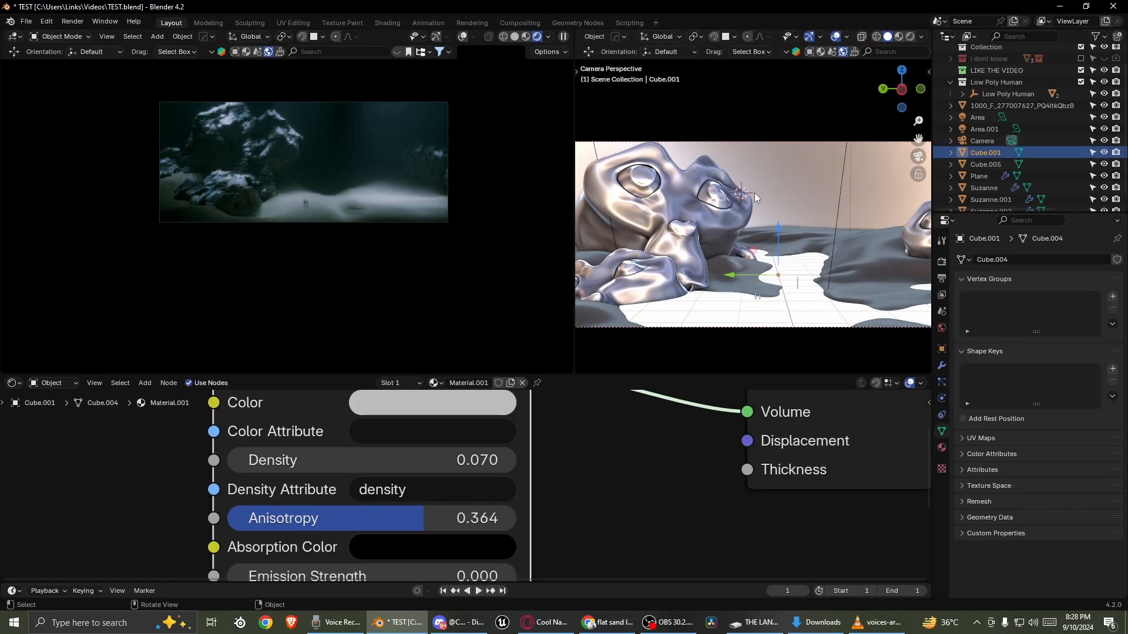
scroll(374, 194, up, 2)
key(ctrl+s)
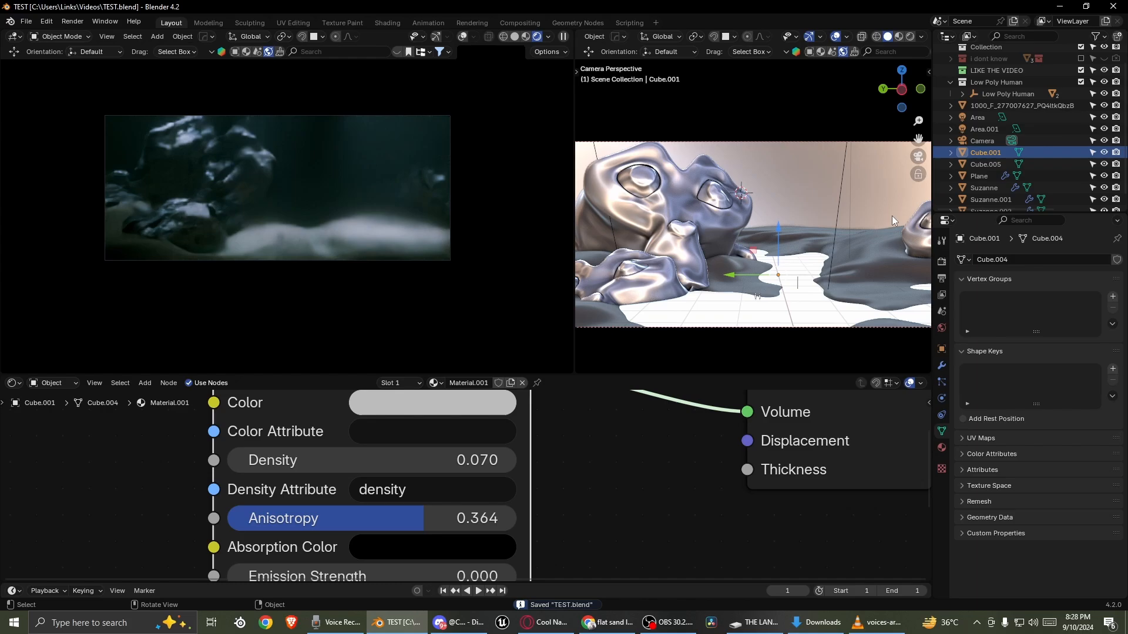
- Set the render's maximum and minimum samples to 100 and save the file
click(942, 262)
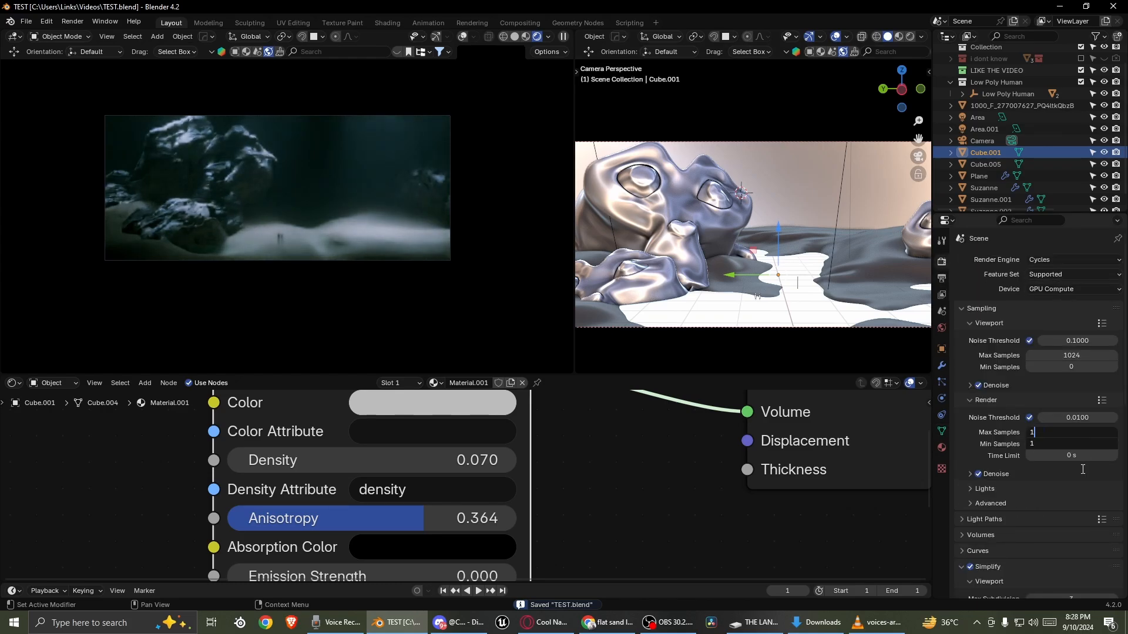
key(Return)
key(Home)
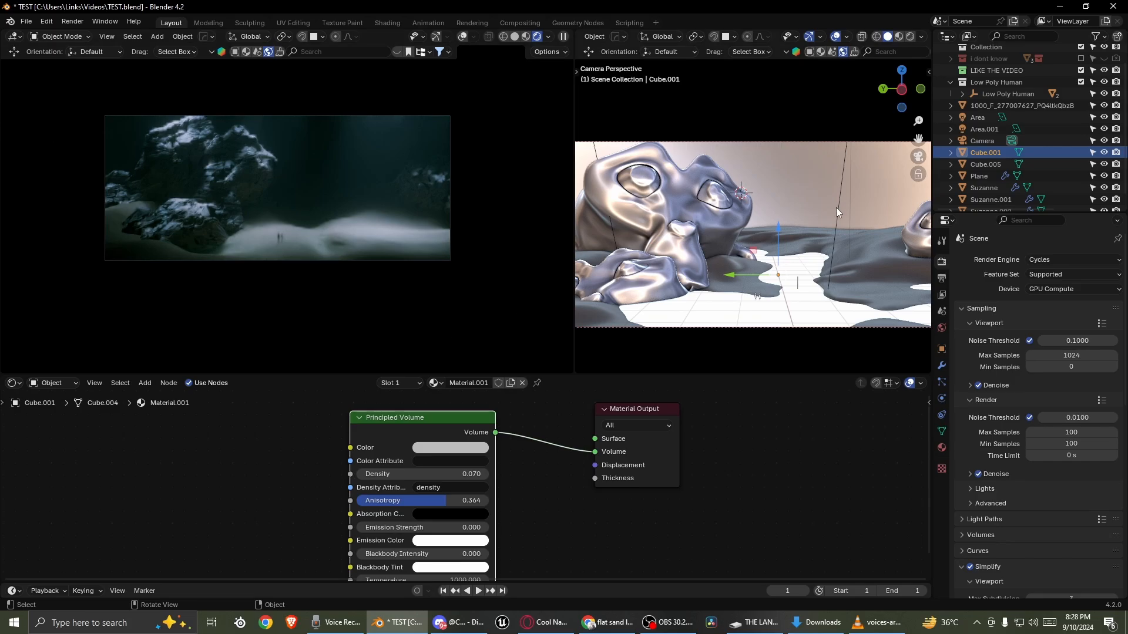
middle_drag(835, 208, 824, 218)
middle_drag(663, 215, 733, 218)
key(ctrl+s)
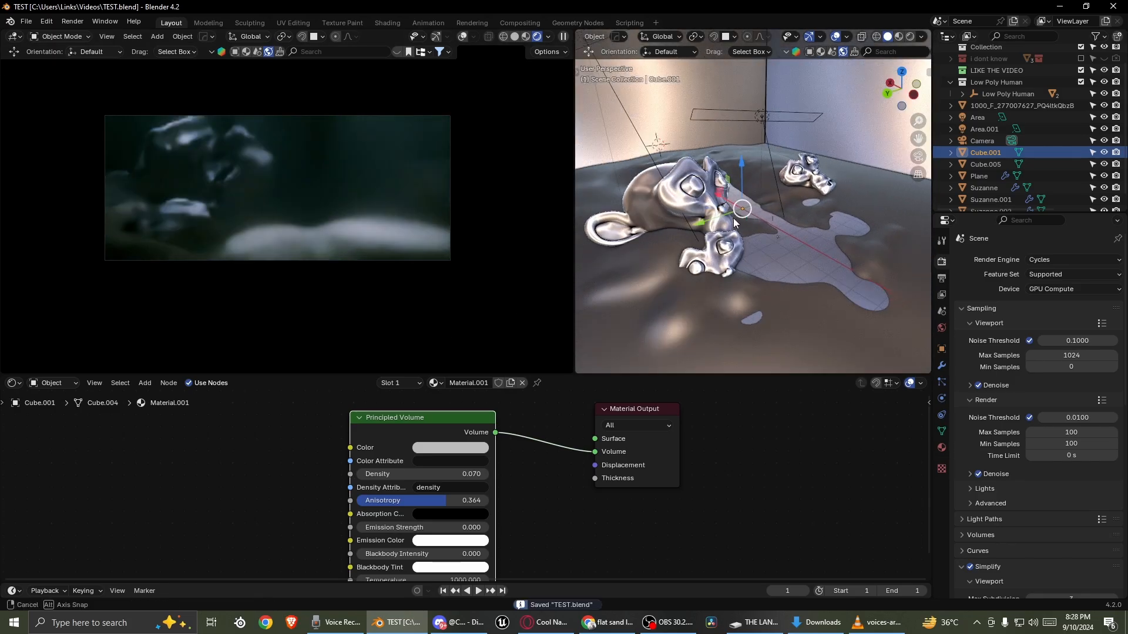
scroll(735, 222, up, 3)
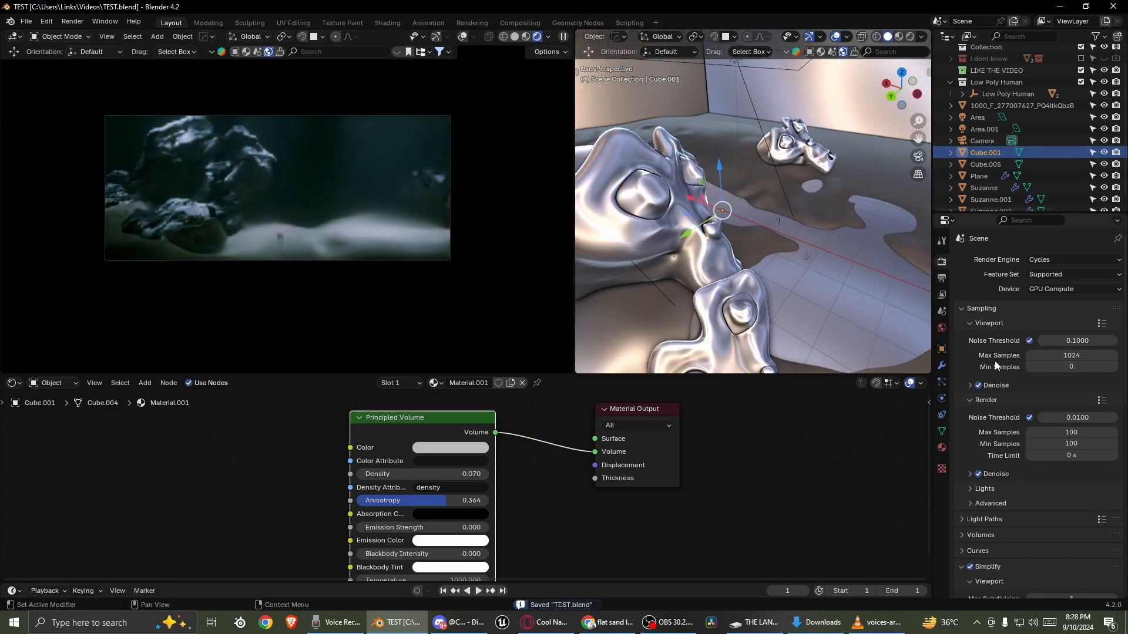
- Open the Compositor and insert a Denoise node between the Render Layers and Glare nodes
click(13, 383)
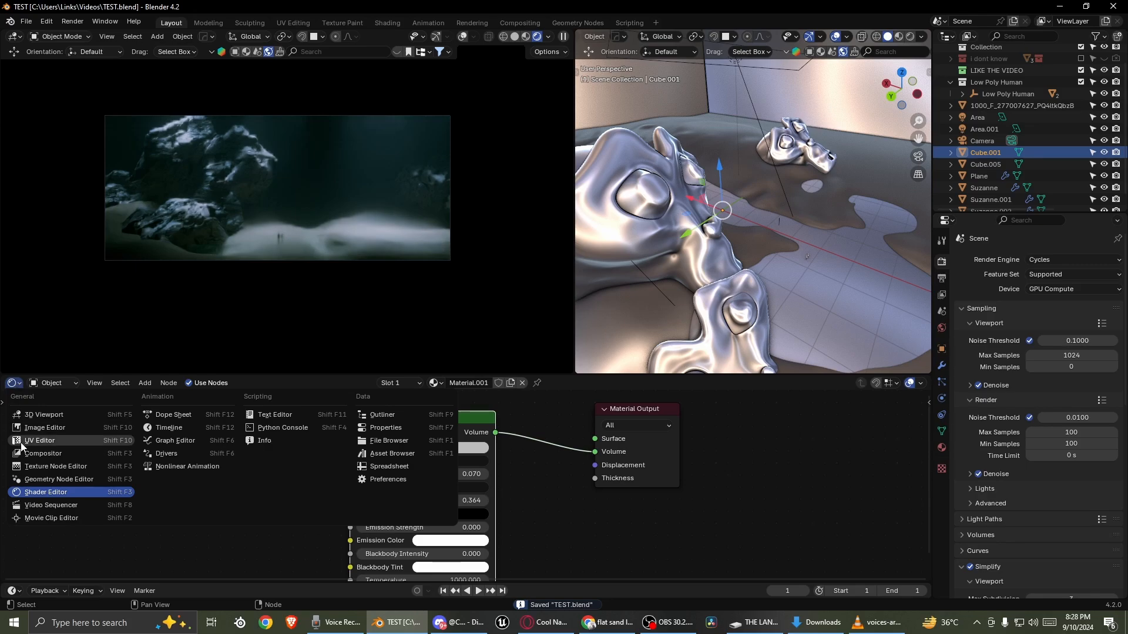
click(55, 456)
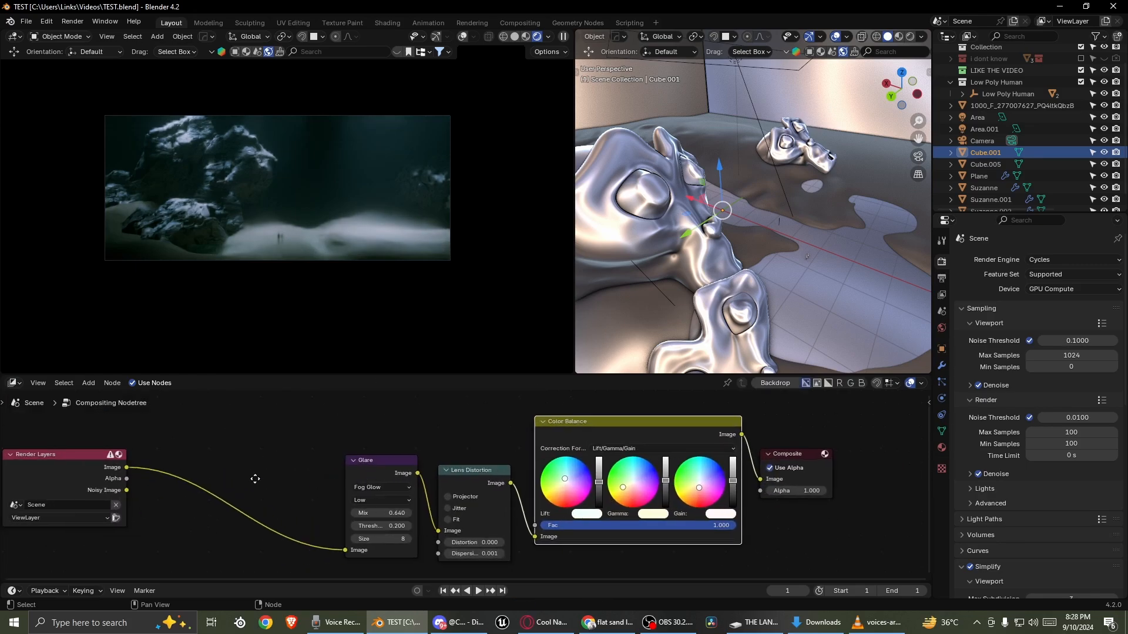
scroll(334, 450, up, 2)
key(F3)
click(414, 507)
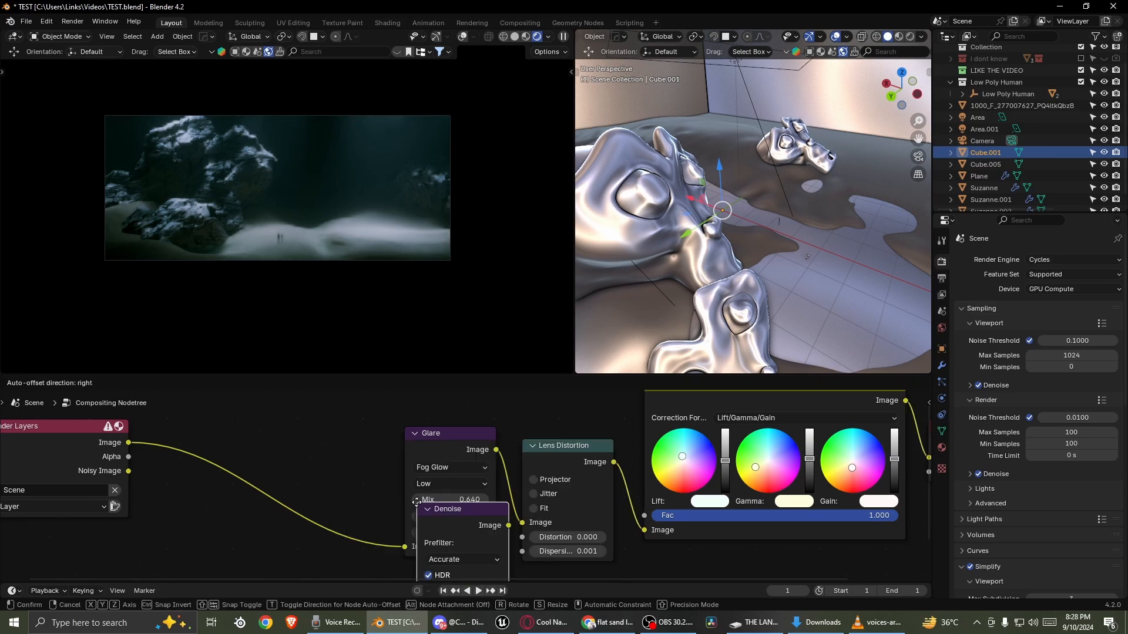
click(298, 412)
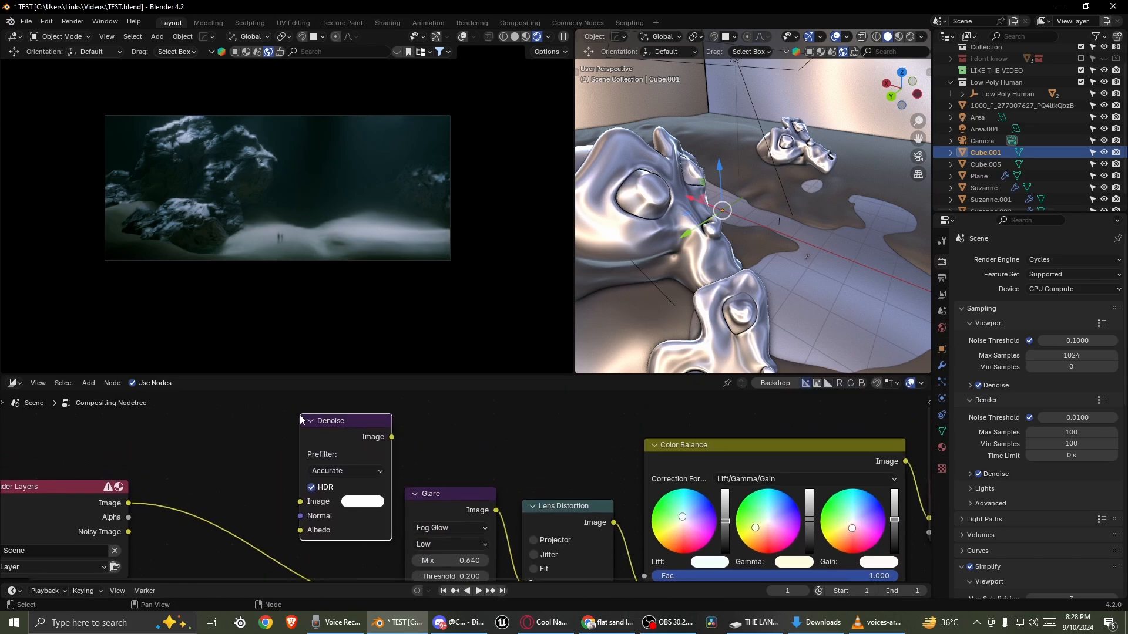
scroll(304, 414, down, 2)
middle_drag(305, 415, 383, 413)
drag(392, 425, 362, 475)
click(361, 474)
scroll(300, 473, up, 1)
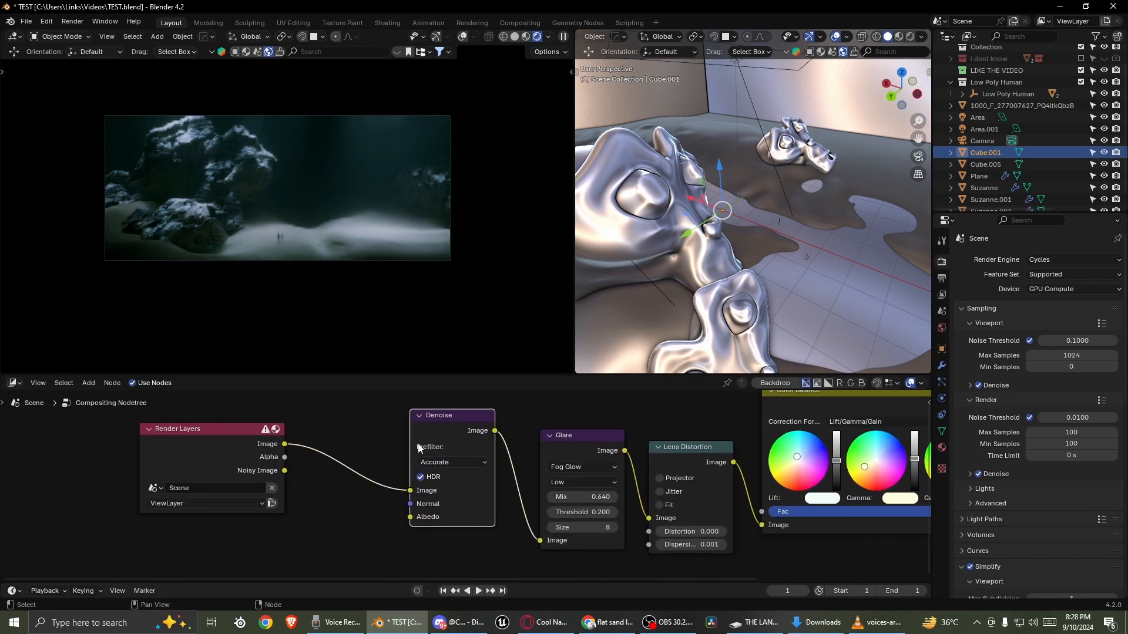
- Turn off compositing in the rendered viewport and enable the view layer's Denoising Data pass
click(549, 36)
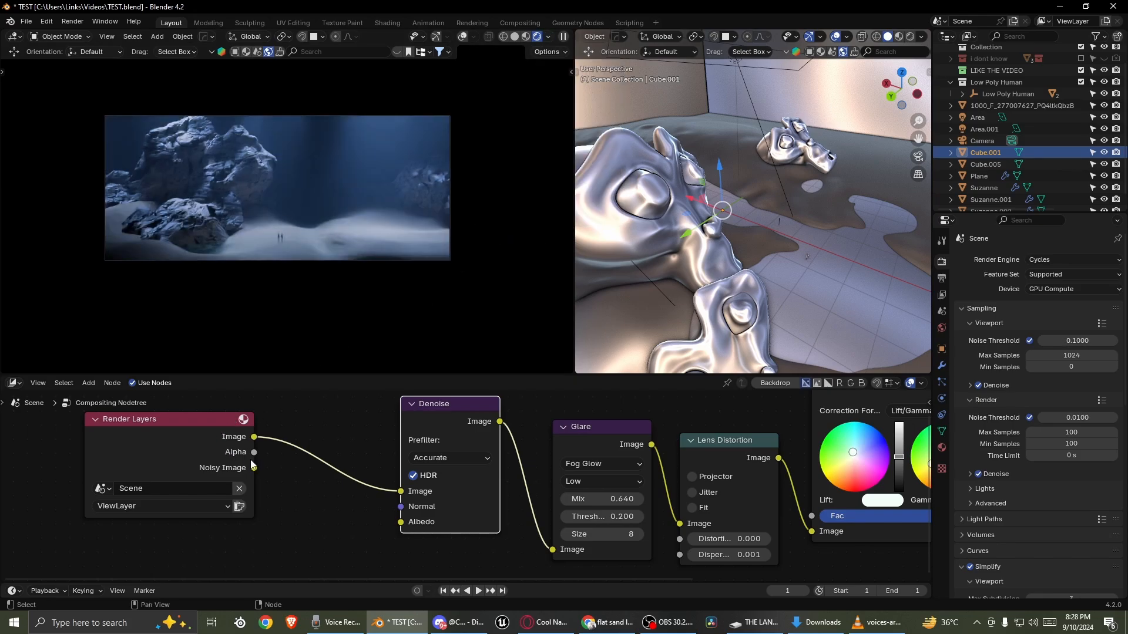
click(941, 277)
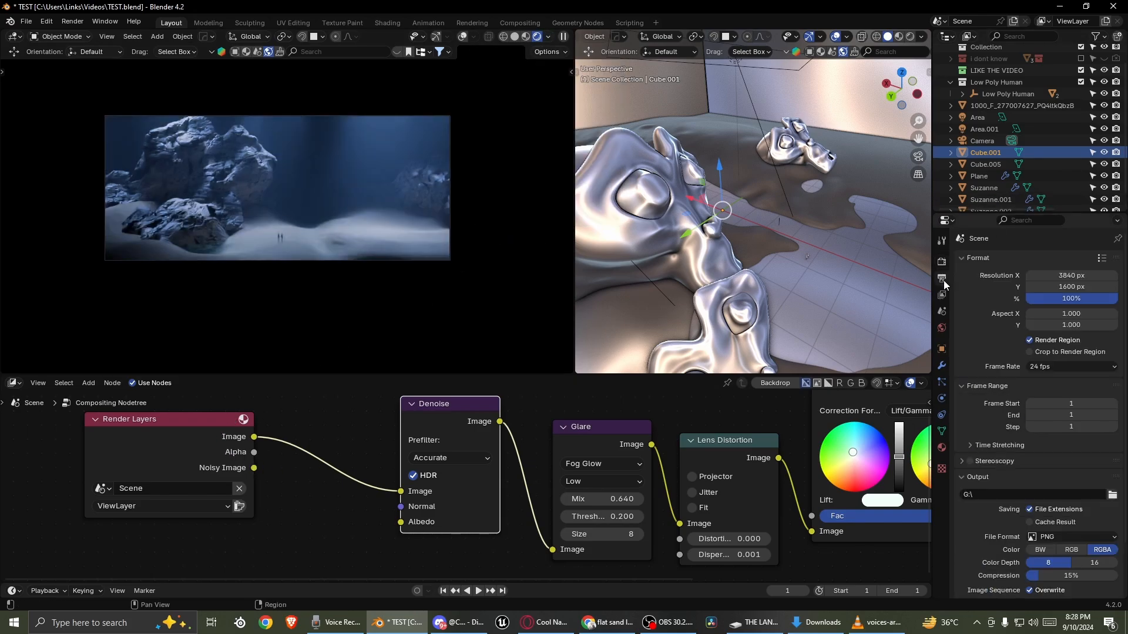
click(942, 311)
click(941, 328)
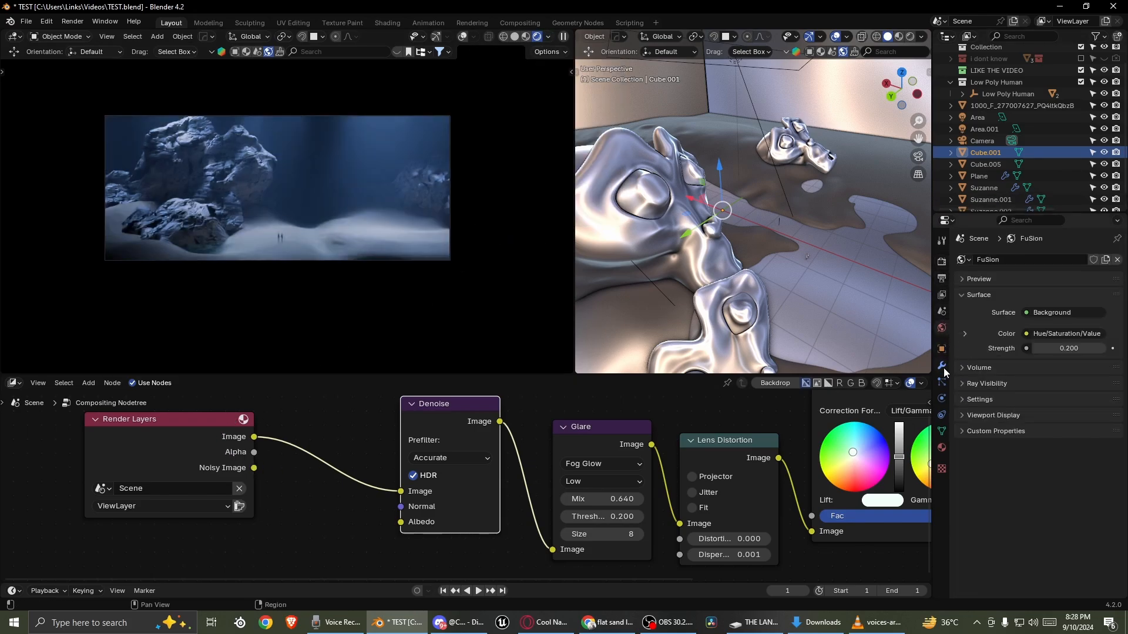
click(942, 294)
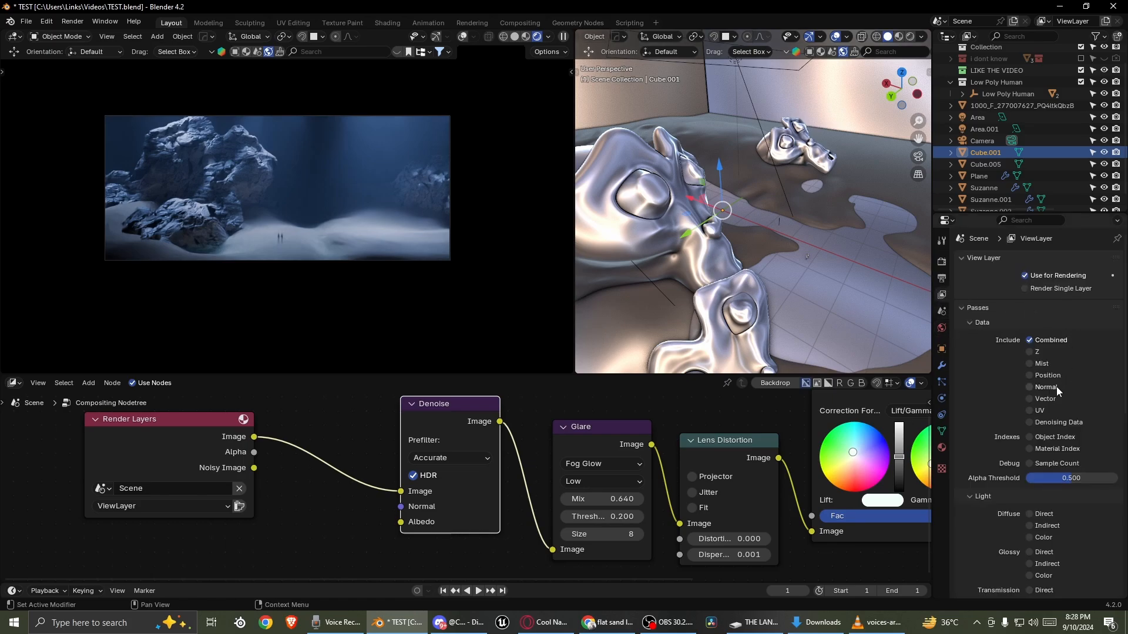
click(1029, 422)
- Connect Denoising Normal and Denoising Albedo from Render Layers to the Denoise node's Normal and Albedo inputs
drag(253, 483, 300, 491)
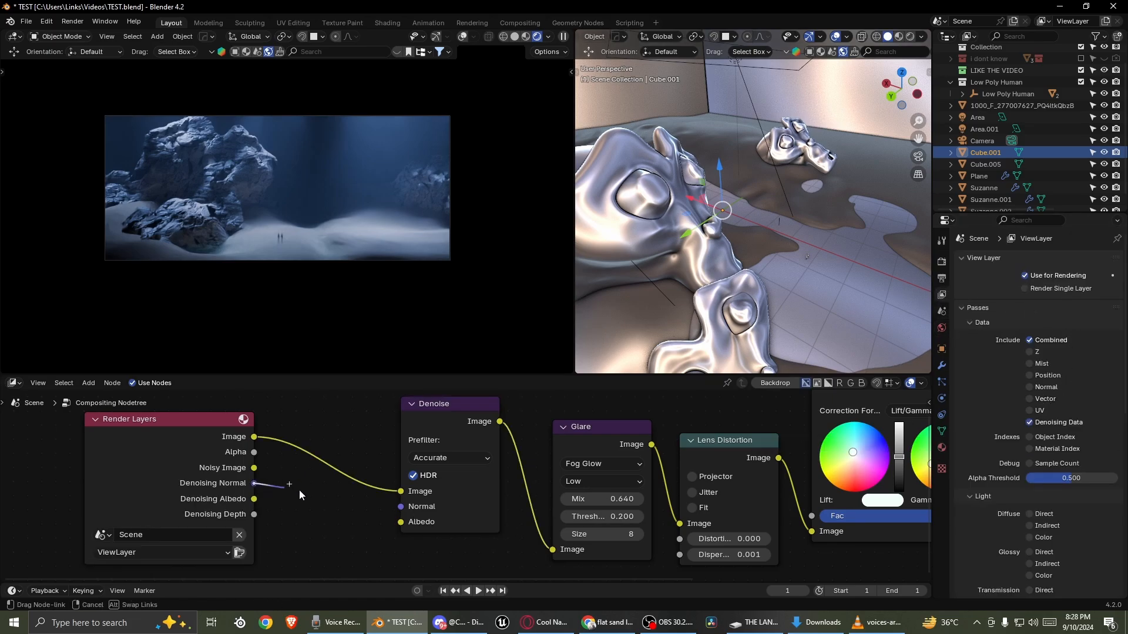
drag(412, 509, 402, 506)
drag(254, 498, 383, 515)
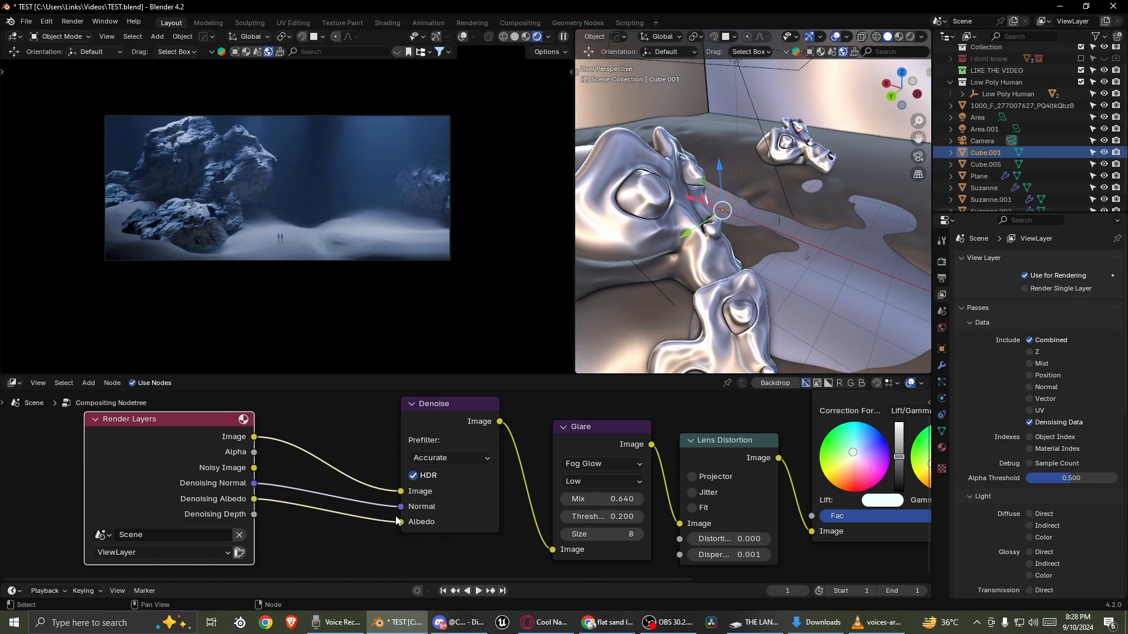
scroll(499, 448, down, 3)
middle_drag(571, 441, 375, 451)
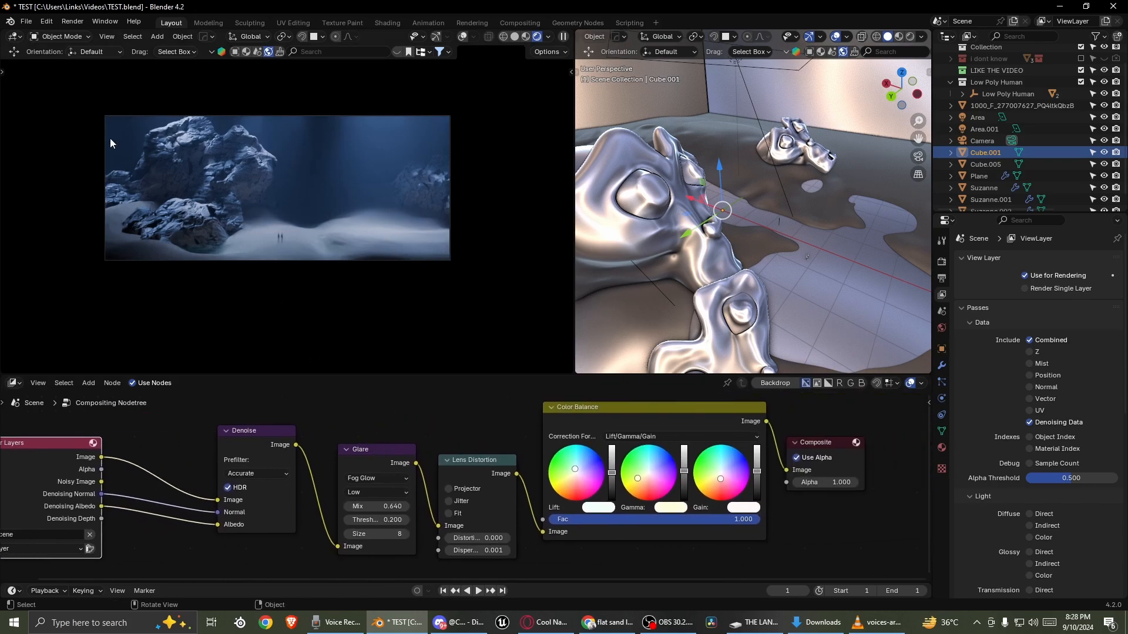
- Enable the view layer's Mist pass and show Mist in the camera's viewport display
scroll(448, 470, down, 1)
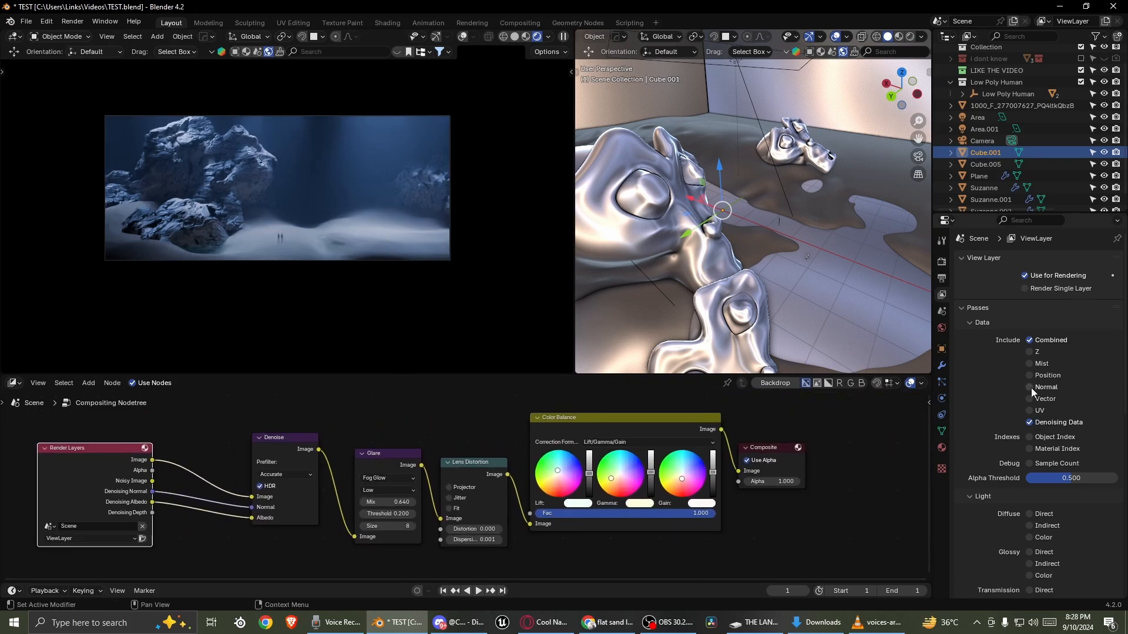
click(1028, 364)
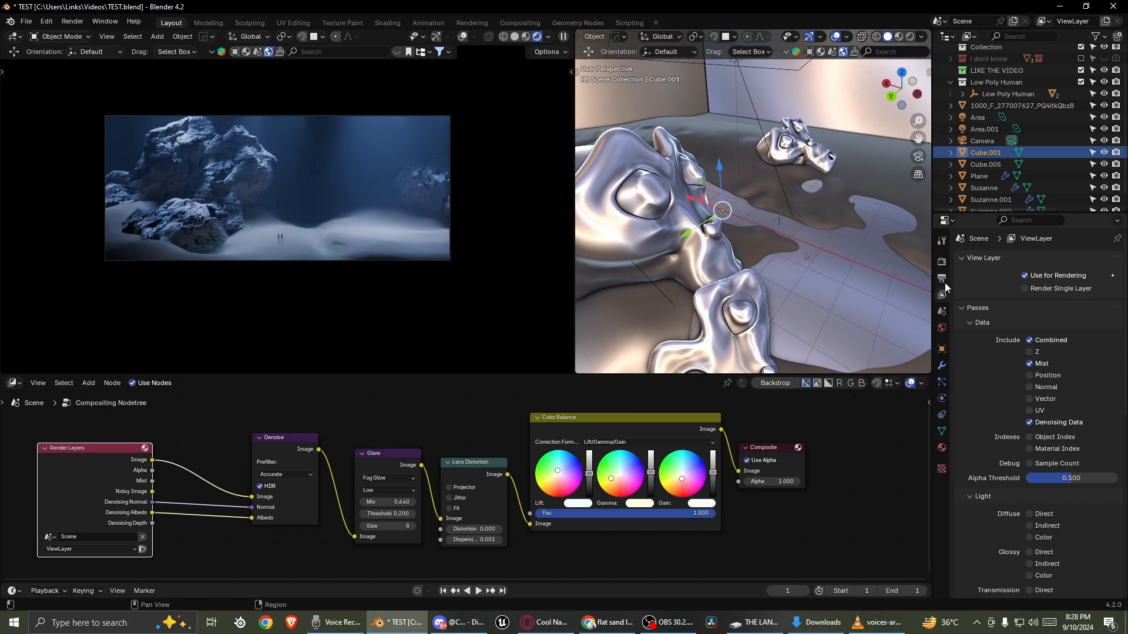
click(941, 262)
scroll(991, 475, down, 10)
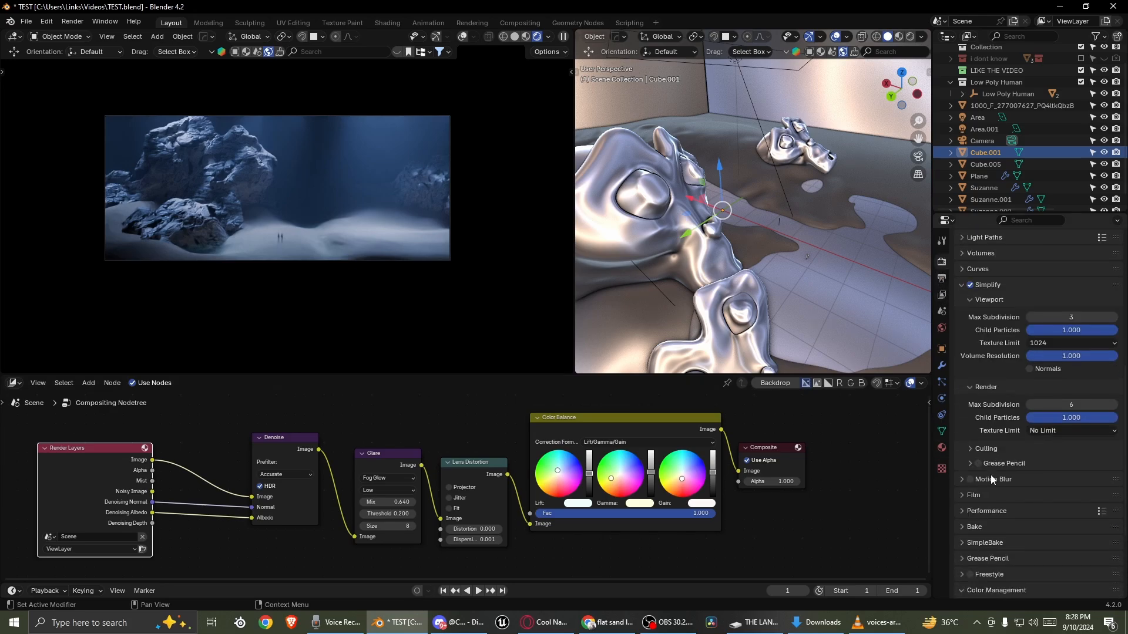
click(981, 141)
click(941, 400)
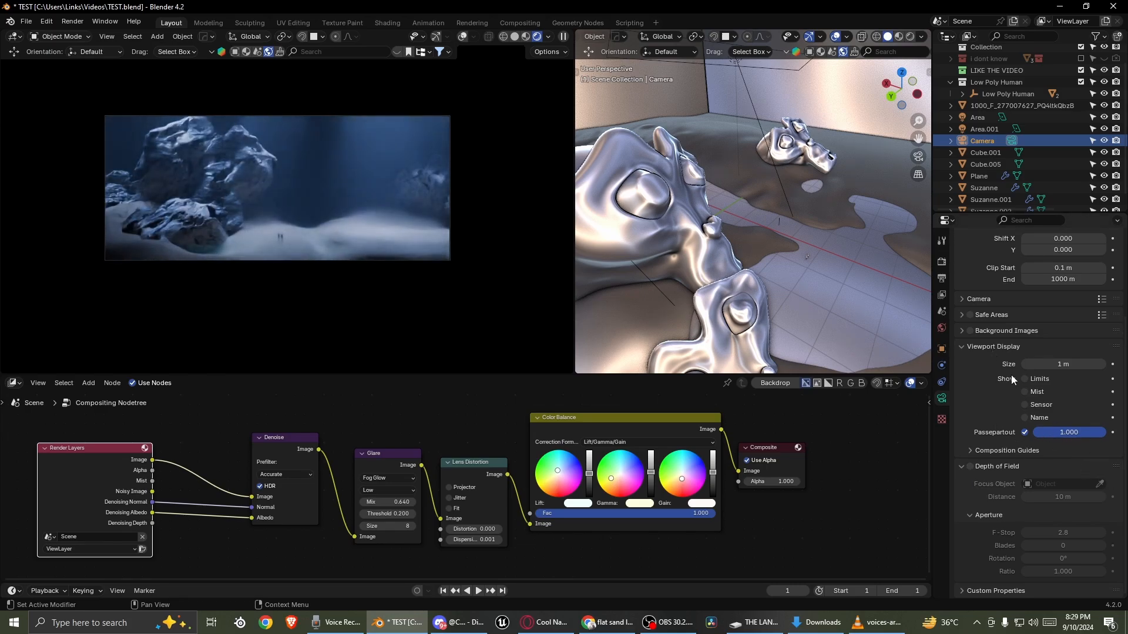
scroll(977, 471, up, 5)
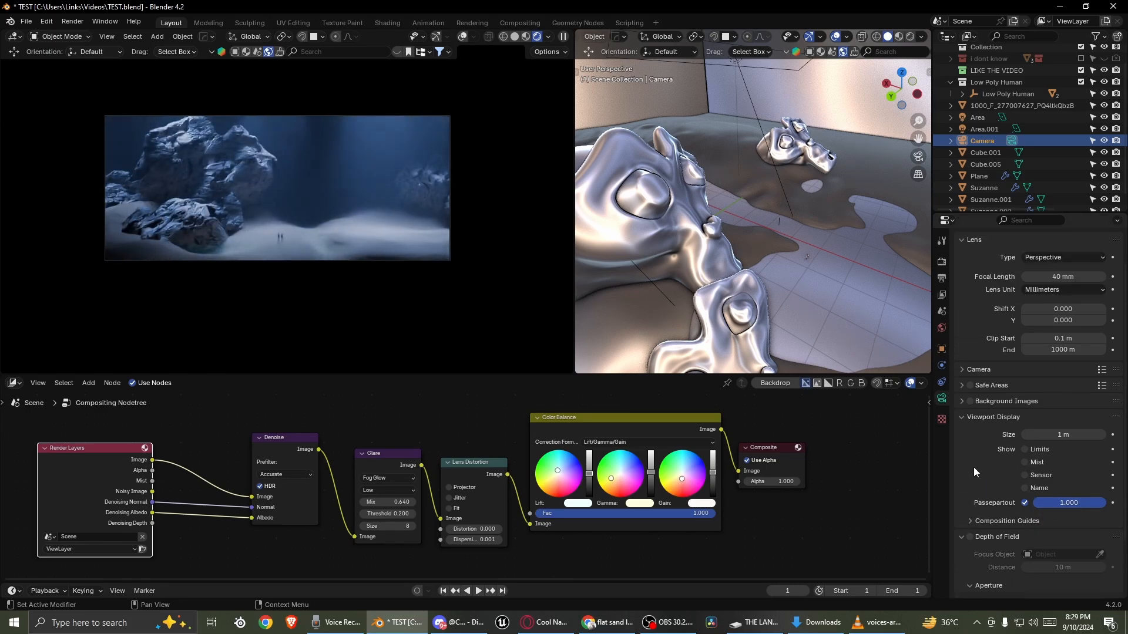
scroll(985, 444, down, 3)
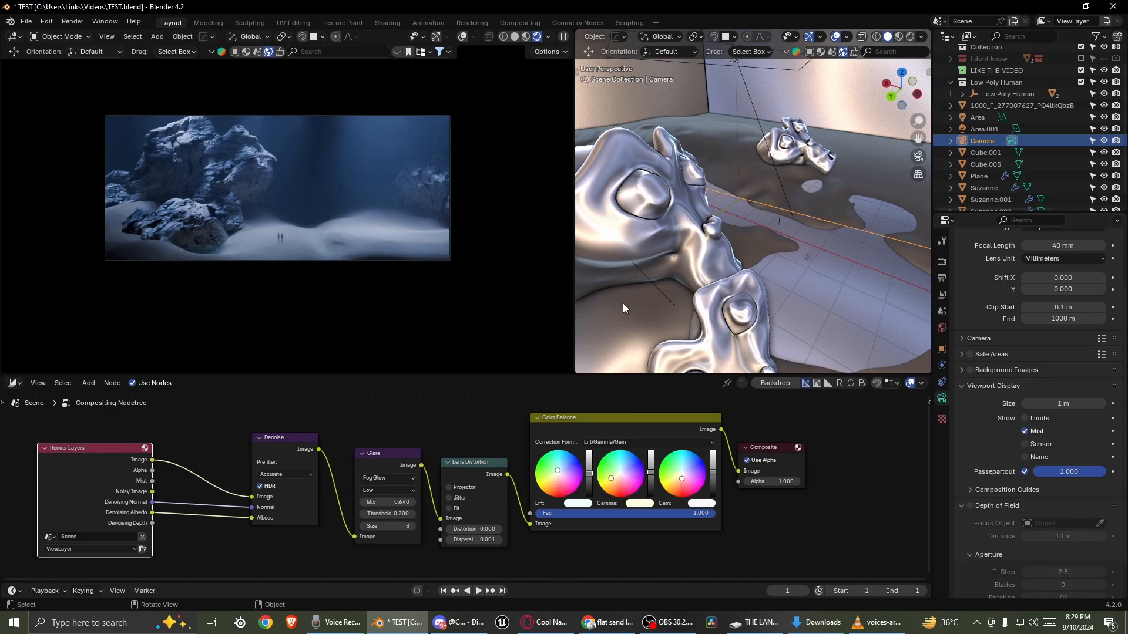
- Examine the compositing node chain from Render Layers through Denoise to Composite
scroll(435, 493, down, 3)
middle_drag(392, 483, 438, 461)
scroll(437, 462, up, 2)
middle_drag(236, 461, 338, 462)
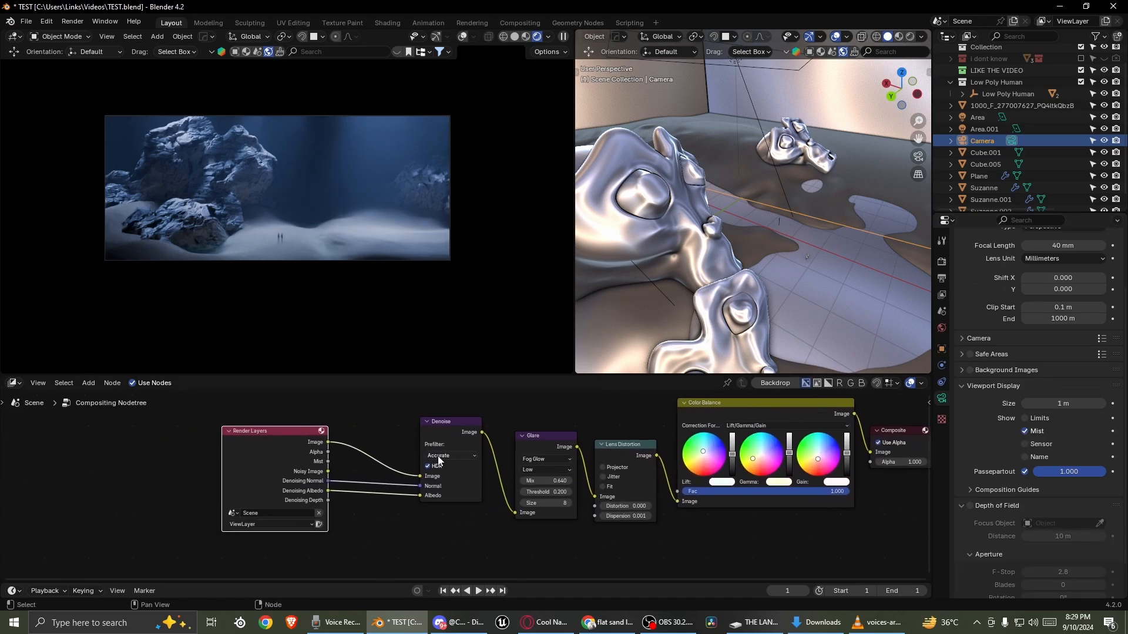
scroll(439, 461, up, 2)
scroll(273, 476, up, 2)
scroll(319, 466, down, 5)
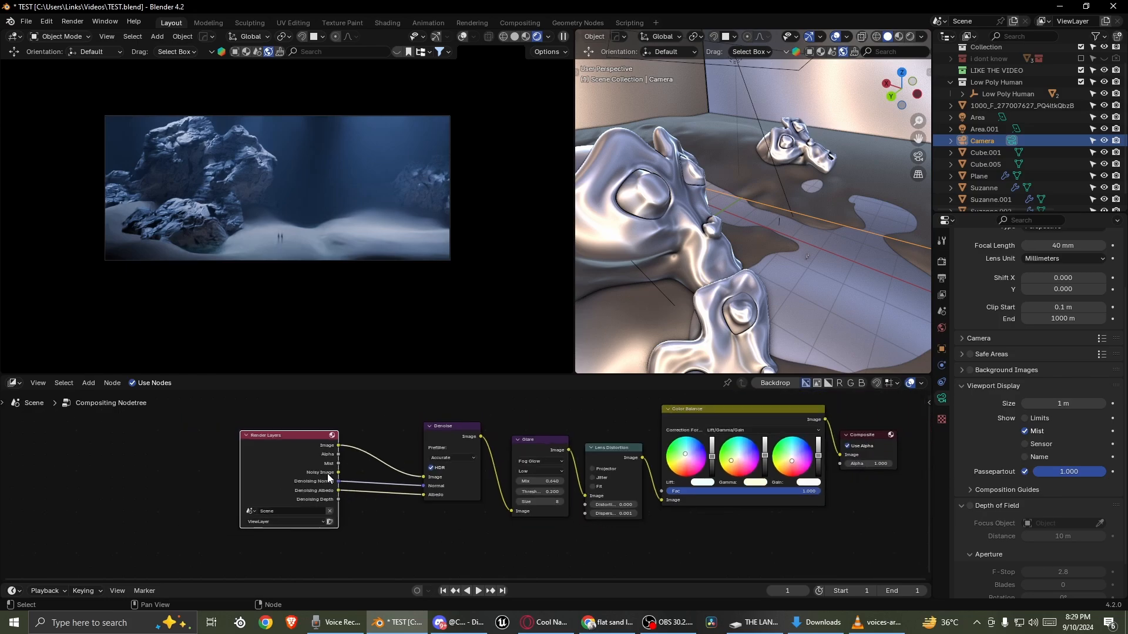
middle_drag(450, 467, 355, 448)
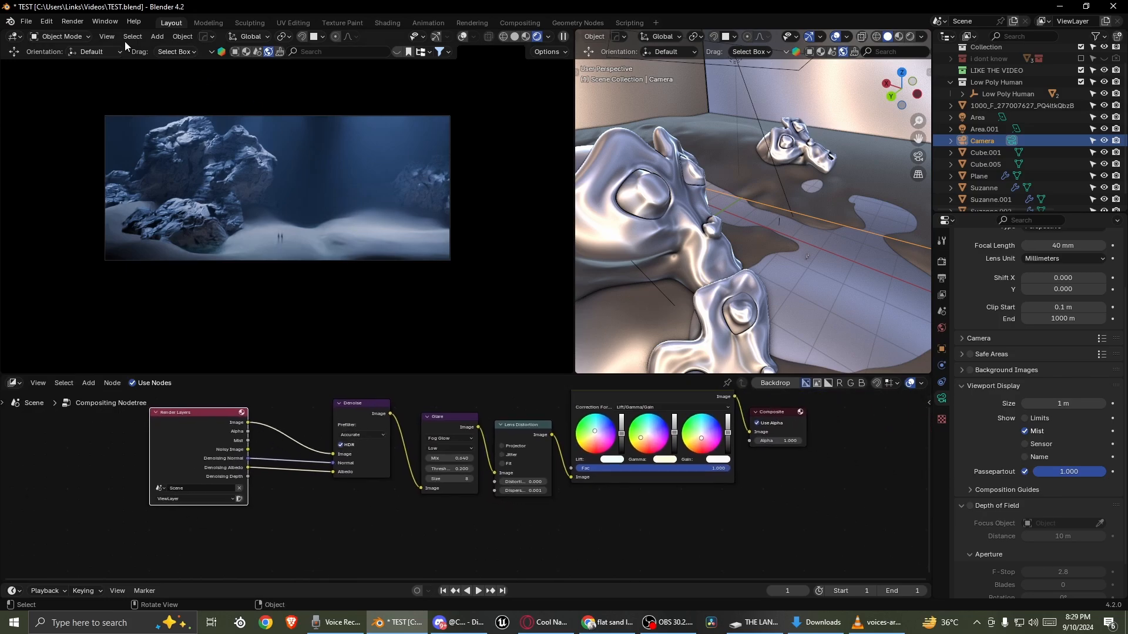
- Switch the camera viewport to Solid shading and start rendering the image
click(84, 23)
click(517, 36)
click(84, 26)
click(88, 47)
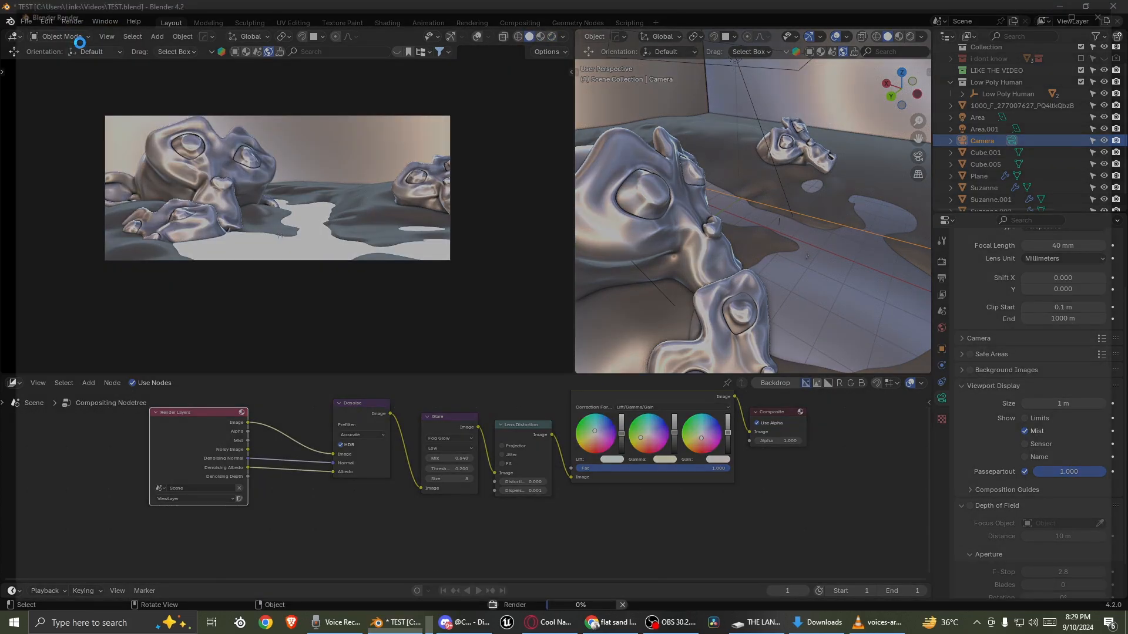
click(876, 622)
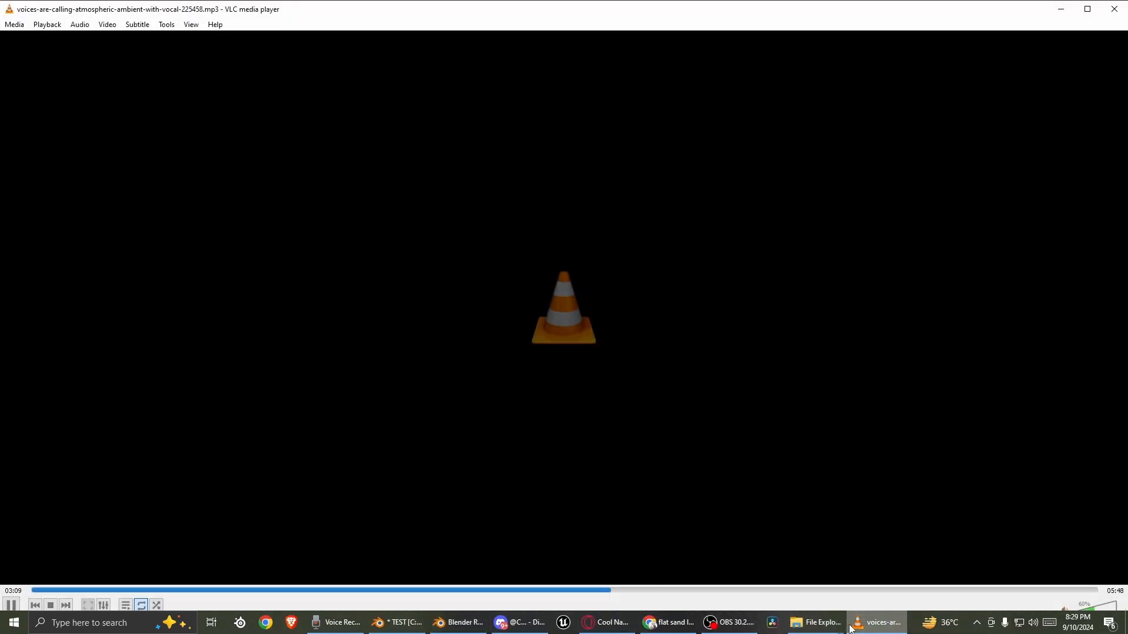
click(729, 623)
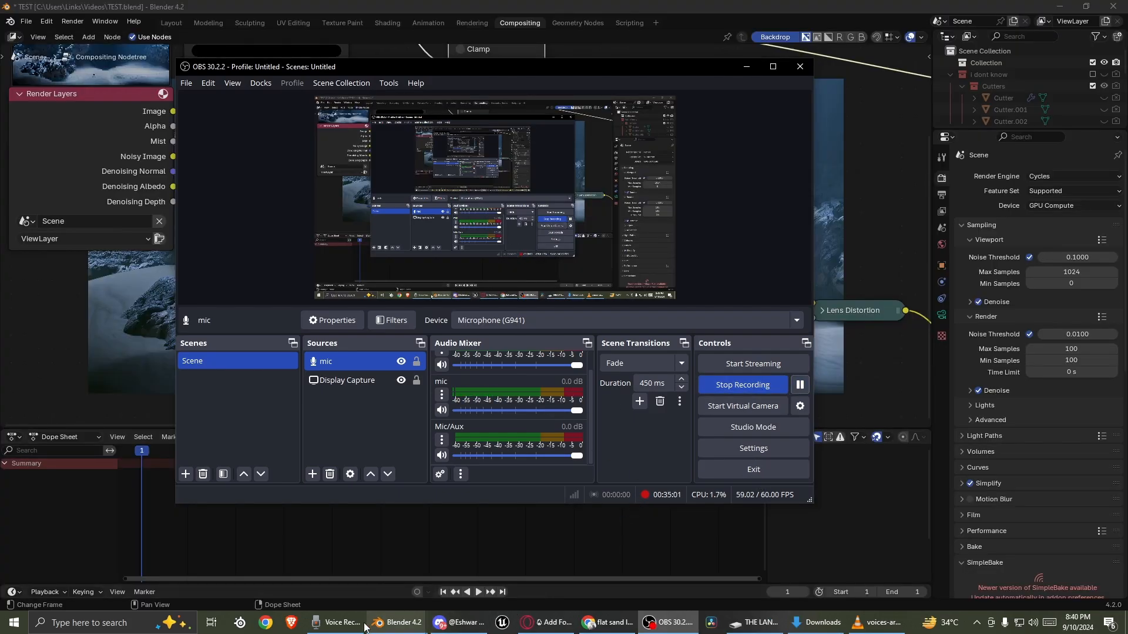
click(335, 623)
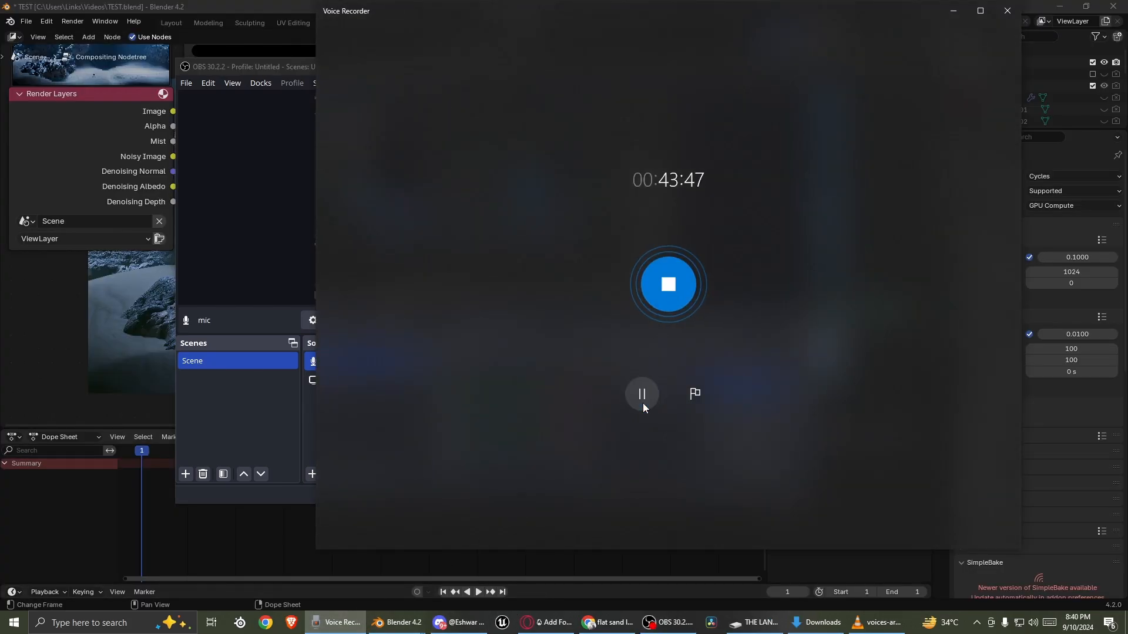
click(953, 13)
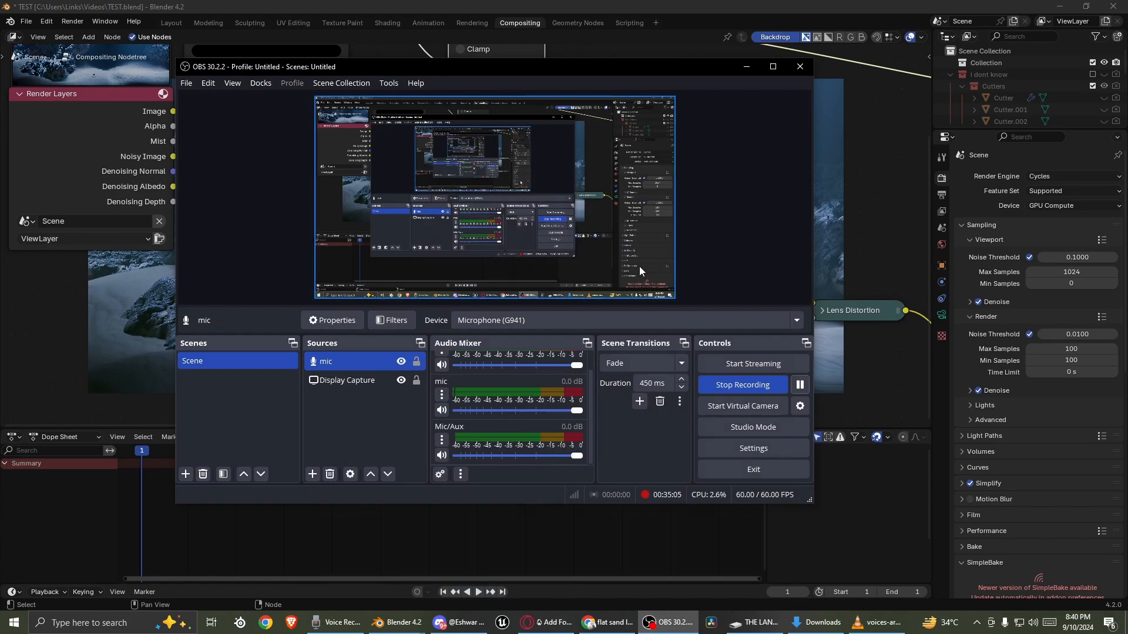
click(745, 67)
- Move the Color Ramp node between the Render Layers and Mix nodes so its Mist connection can be seen
scroll(548, 246, up, 5)
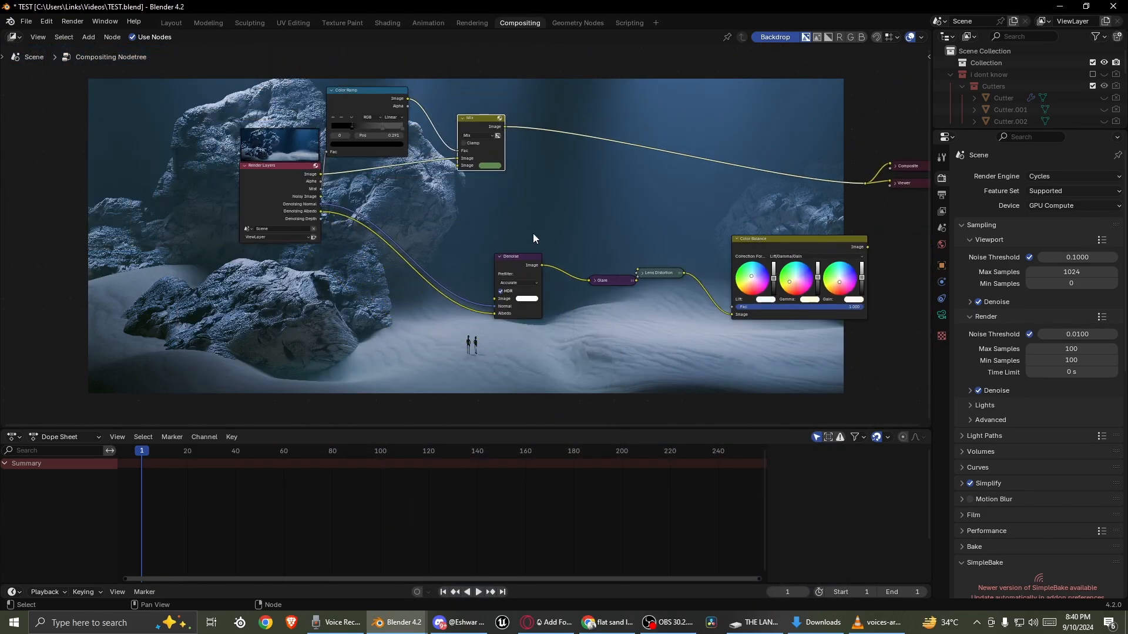
scroll(365, 169, up, 3)
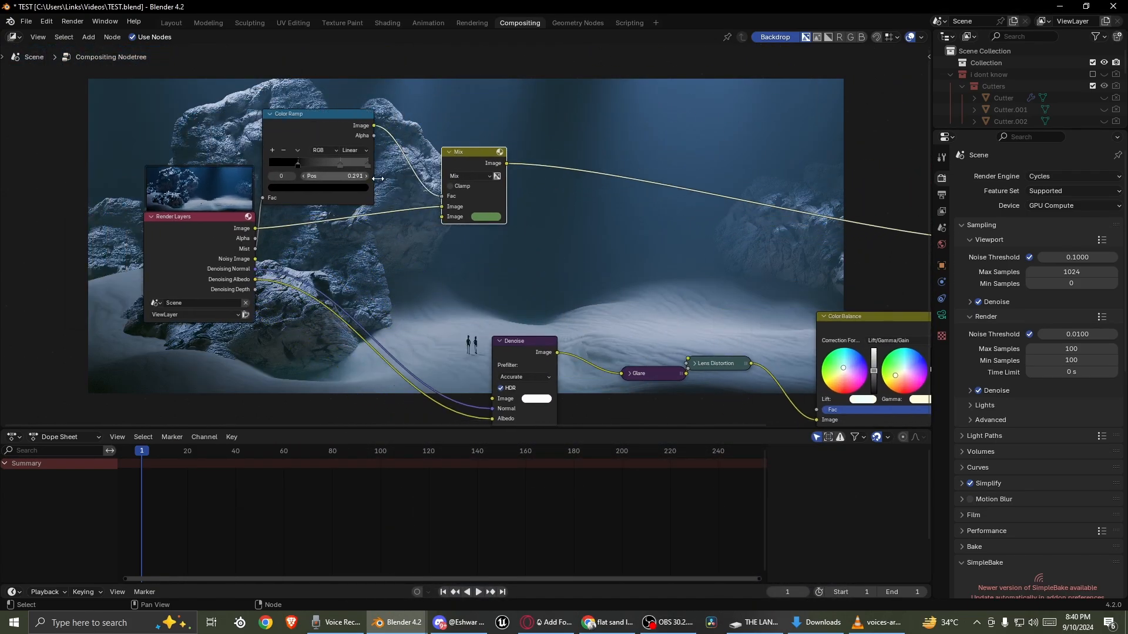
middle_drag(181, 251, 286, 263)
scroll(287, 261, up, 1)
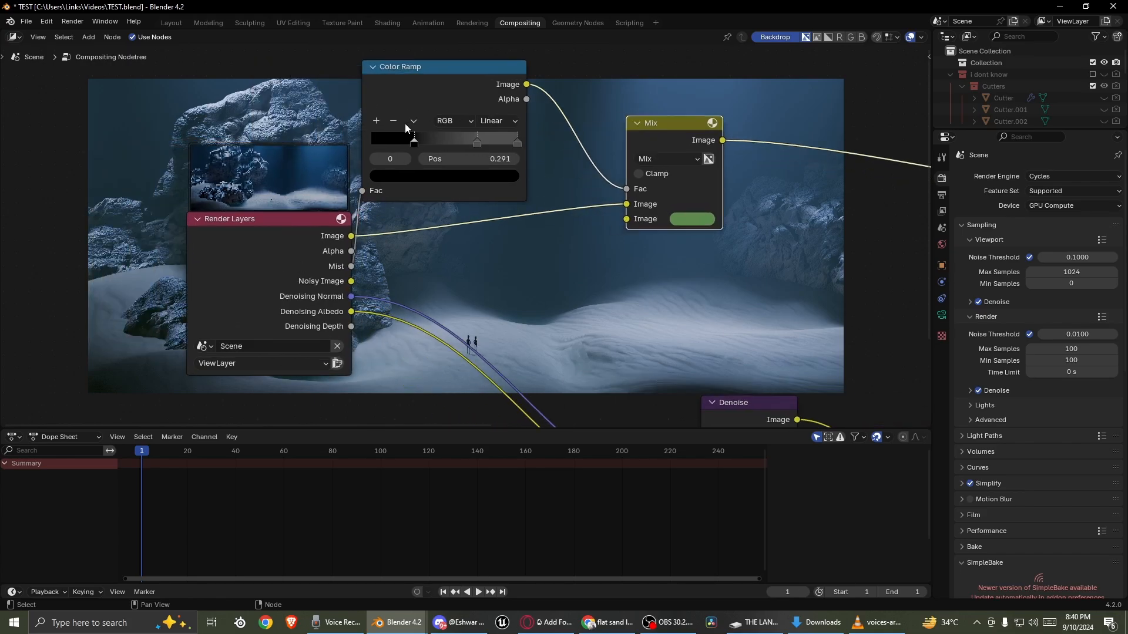
drag(416, 84, 520, 227)
scroll(523, 246, up, 3)
middle_drag(524, 255, 495, 274)
drag(509, 243, 473, 212)
middle_drag(535, 208, 369, 213)
scroll(454, 228, up, 1)
drag(532, 109, 582, 165)
scroll(298, 271, up, 1)
middle_drag(298, 271, 494, 220)
scroll(417, 267, down, 1)
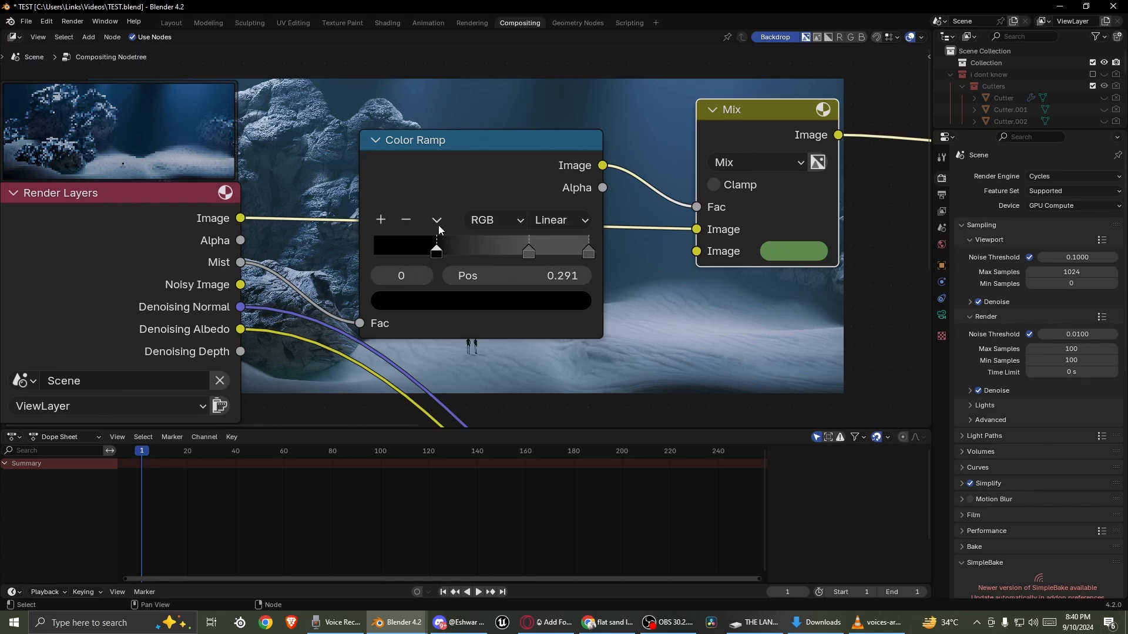
- Move the Color Ramp node above the image link running from Render Layers to Mix
click(462, 189)
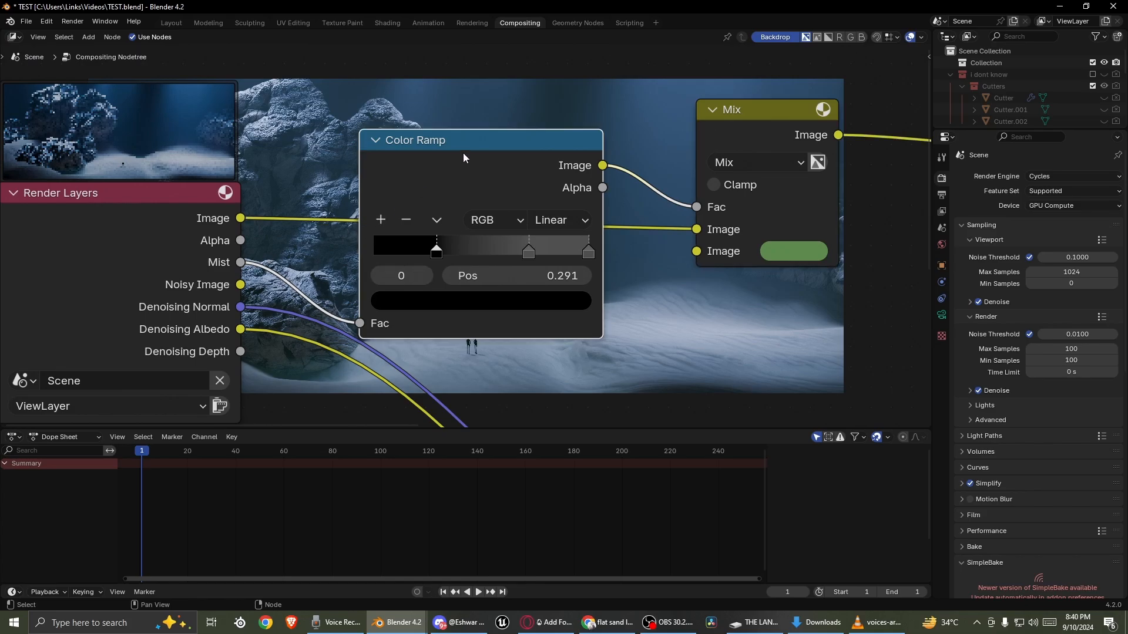
scroll(413, 218, down, 2)
drag(404, 235, 444, 94)
middle_drag(436, 139, 409, 225)
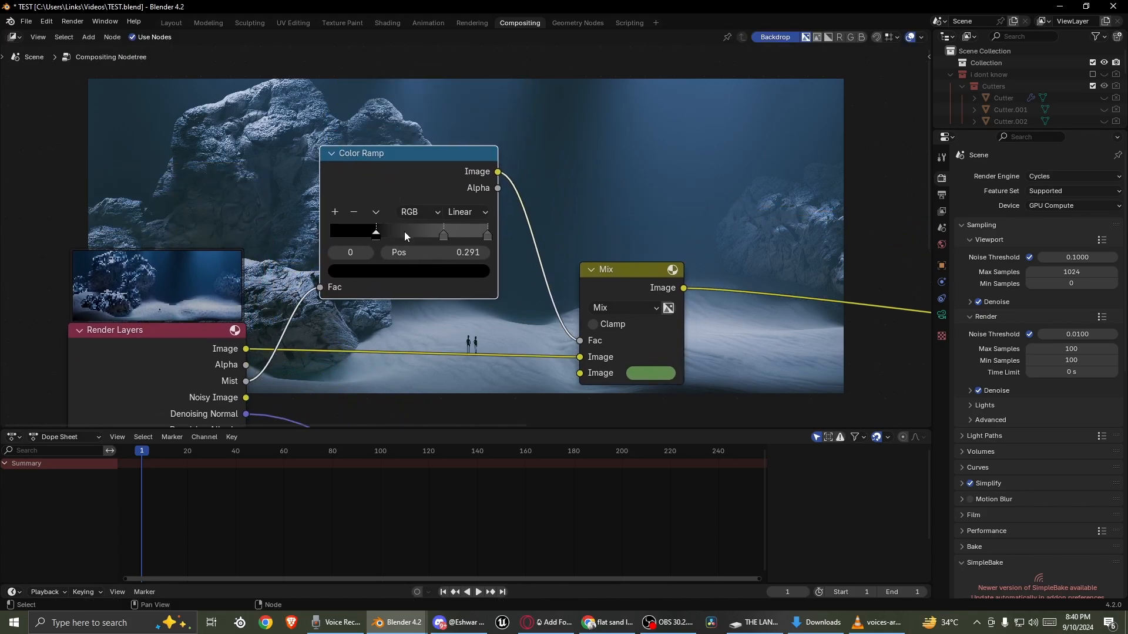
- Try the Color Ramp's black stop at 0.423 and its middle stop at 0.555, and undo the moves
scroll(393, 233, up, 4)
drag(372, 238, 376, 242)
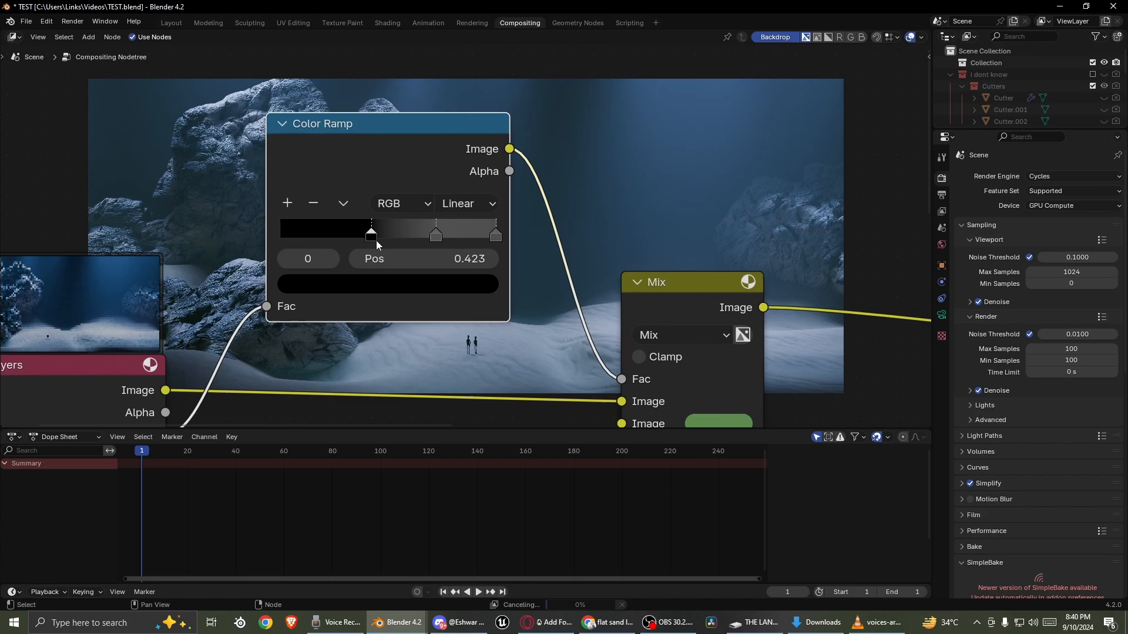
click(440, 232)
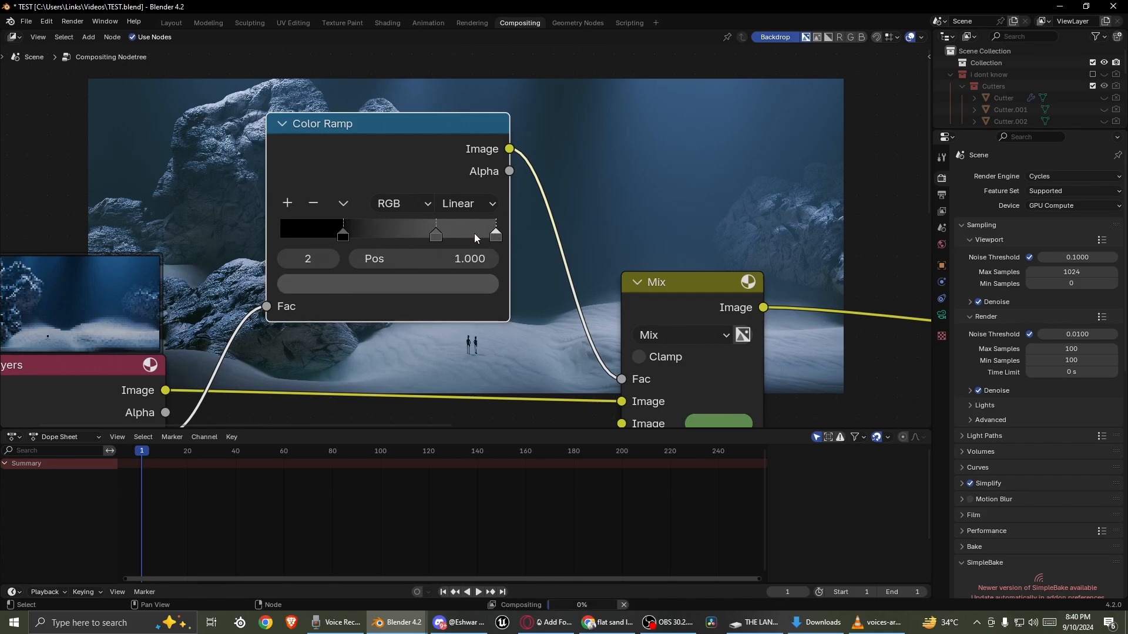
middle_drag(415, 227, 187, 251)
scroll(228, 267, down, 2)
scroll(227, 271, up, 2)
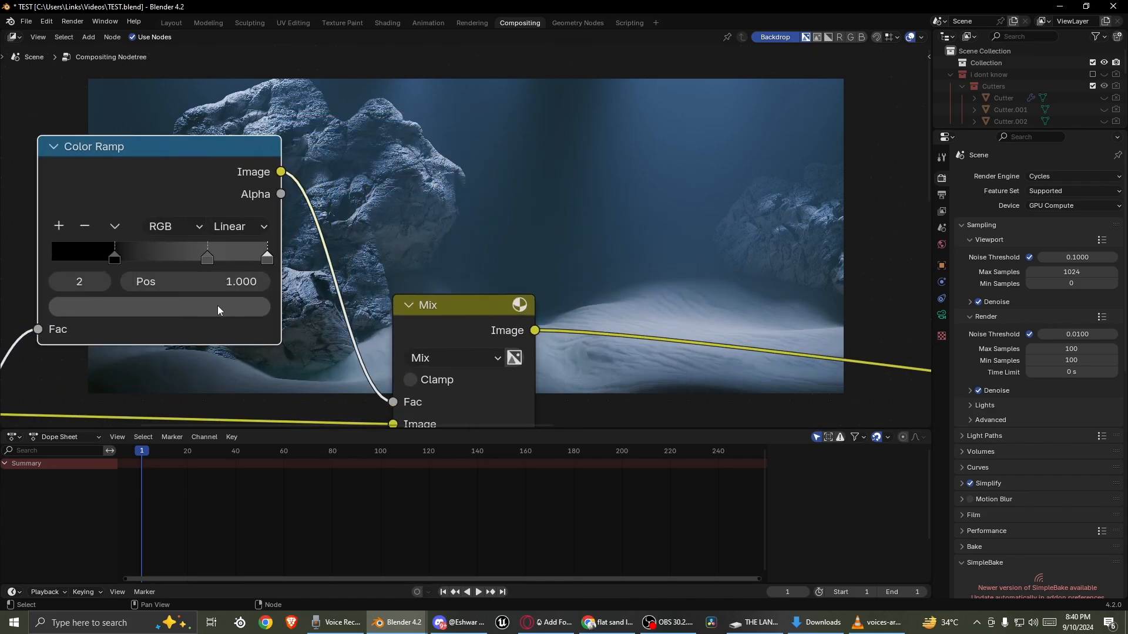
scroll(218, 305, down, 2)
middle_drag(219, 299, 111, 299)
scroll(100, 288, up, 1)
drag(106, 261, 73, 263)
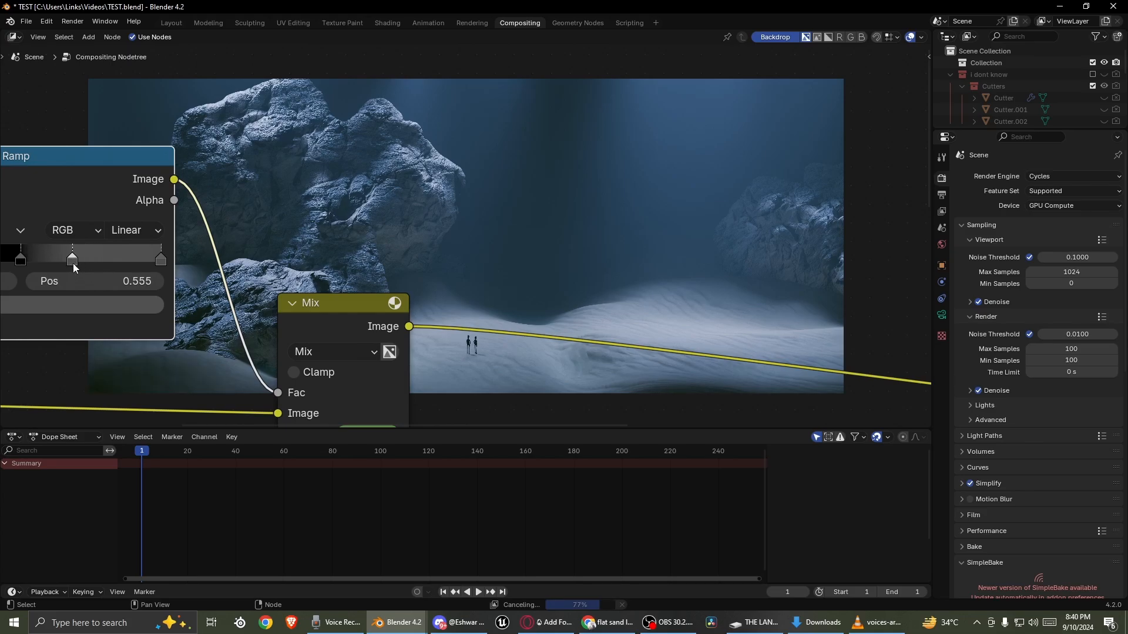
key(ctrl+z)
- Try moving the Color Ramp's black stop to 0.655 and on to 0.832 to push the mist farther back
middle_drag(74, 263, 151, 271)
drag(106, 265, 179, 268)
middle_drag(164, 246, 15, 251)
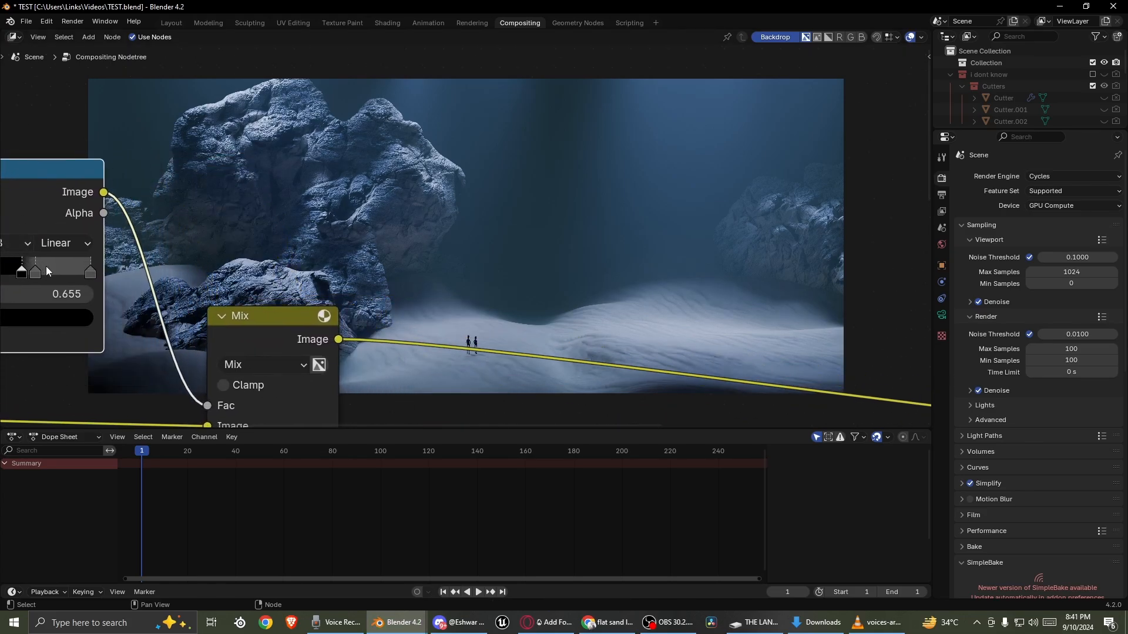
drag(46, 267, 65, 276)
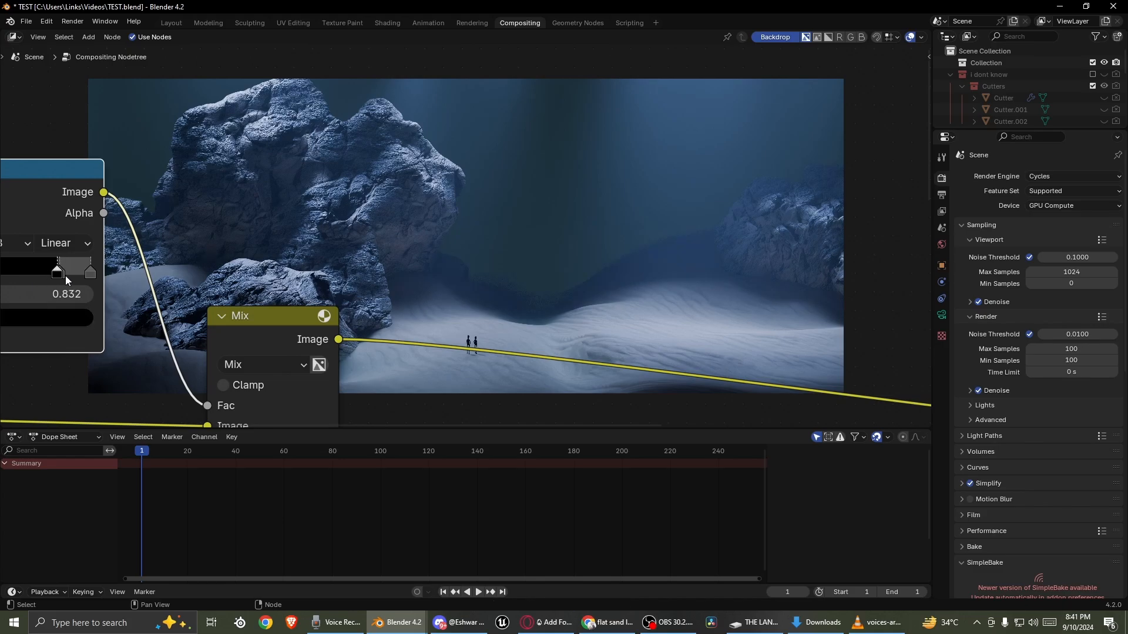
middle_drag(51, 279, 179, 283)
click(179, 274)
click(178, 273)
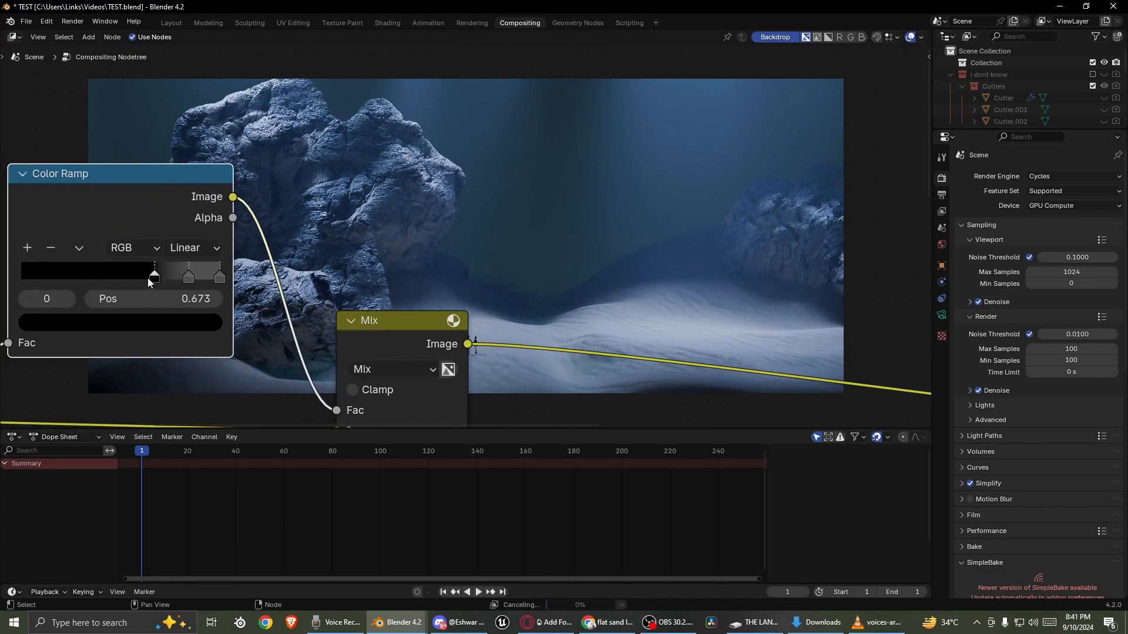
- Try replacing the Color Ramp's lower stops with a single dark grey stop at 0.500
click(56, 247)
click(56, 247)
middle_drag(155, 288, 190, 286)
click(62, 247)
click(168, 317)
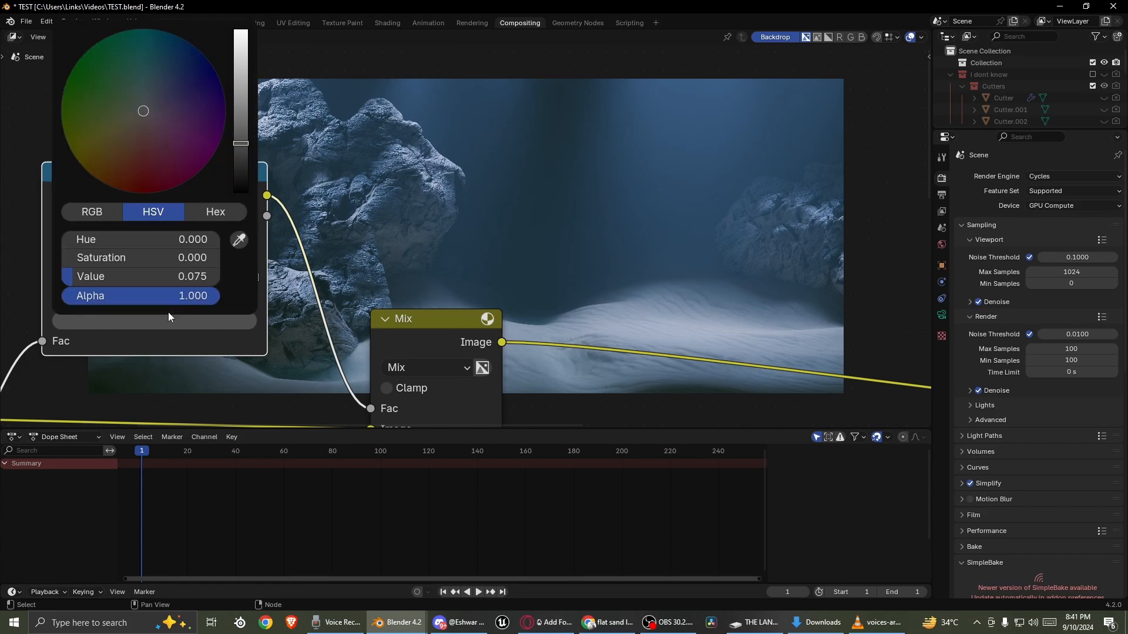
drag(238, 171, 245, 186)
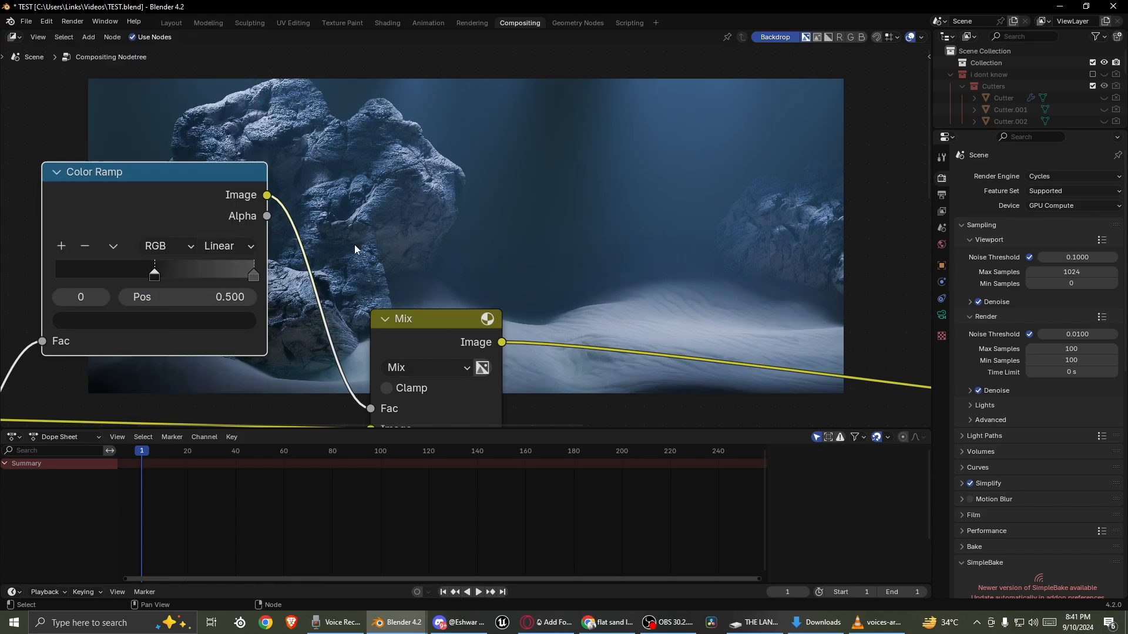
- Try a reversed light-to-dark Color Ramp with the dark stop at 0.818, and undo these stop moves
drag(155, 274, 121, 274)
drag(209, 273, 237, 274)
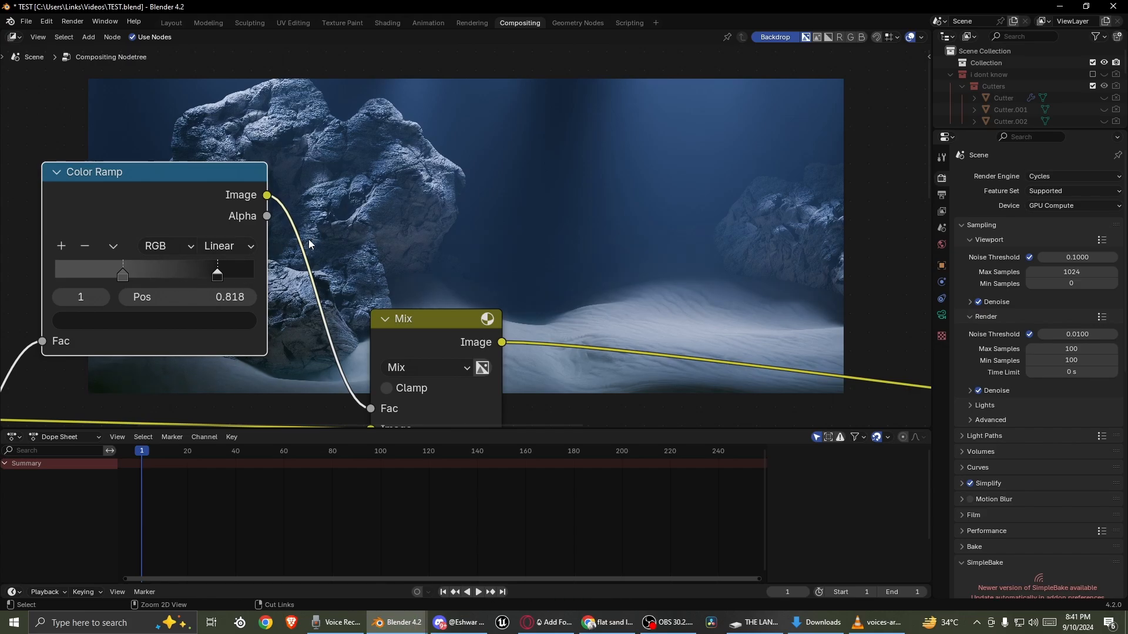
key(ctrl+z)
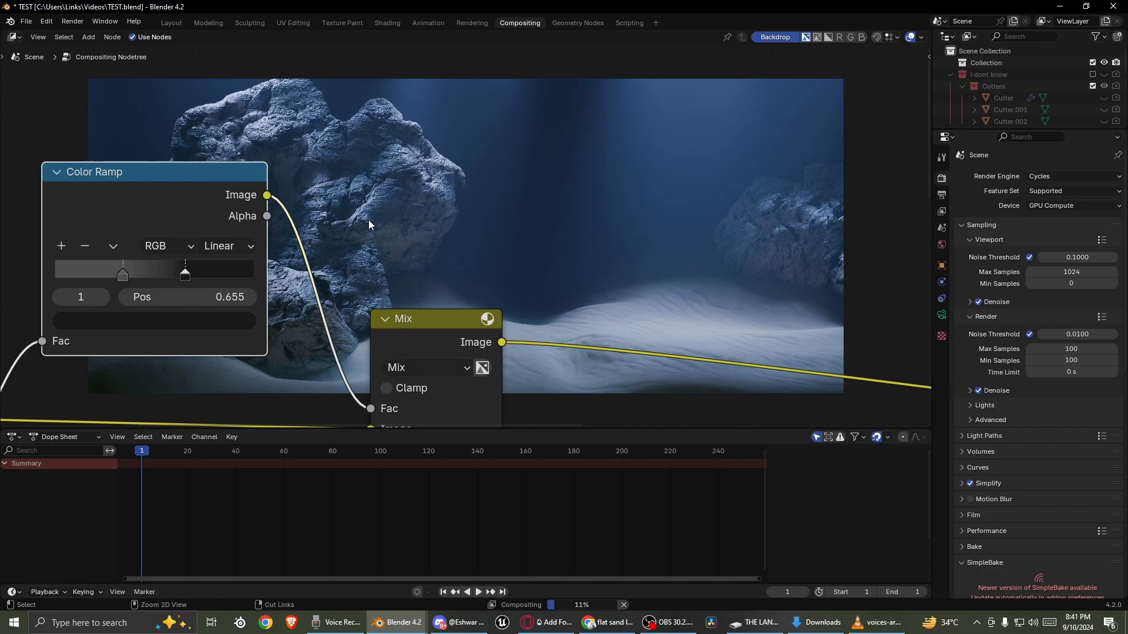
key(ctrl+z)
key(ctrl+z)
key(ctrl+z)
key(ctrl+z)
- Try the Color Ramp's dark stop at 0.368, and undo back past the replacement of the stops
middle_drag(135, 353, 463, 246)
scroll(462, 246, down, 6)
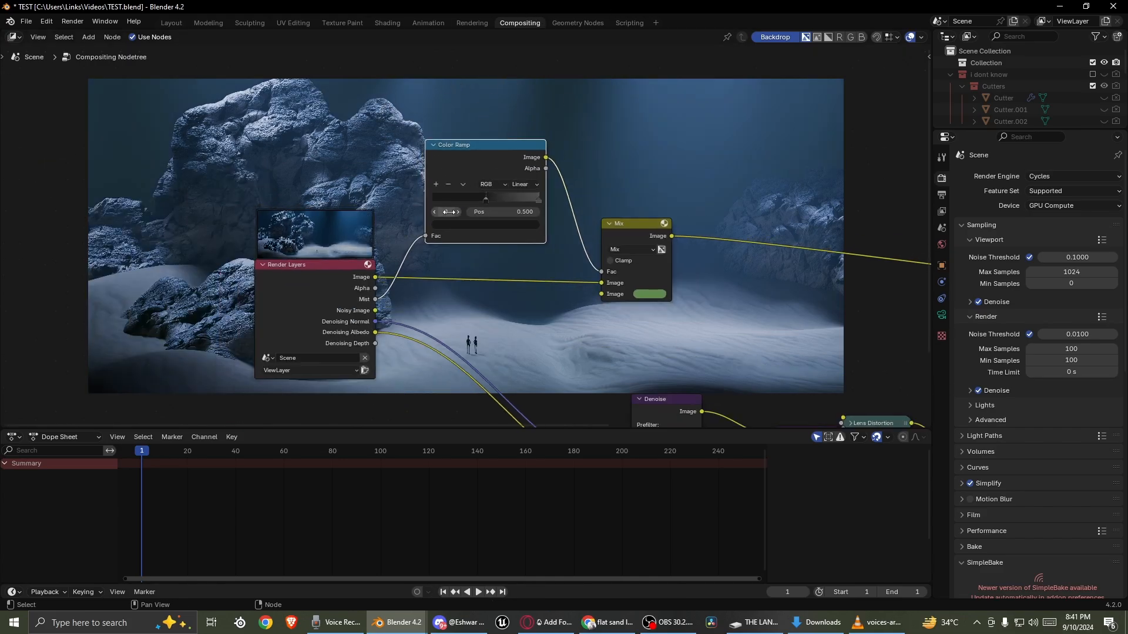
scroll(379, 229, up, 4)
scroll(346, 293, up, 1)
middle_drag(367, 275, 216, 192)
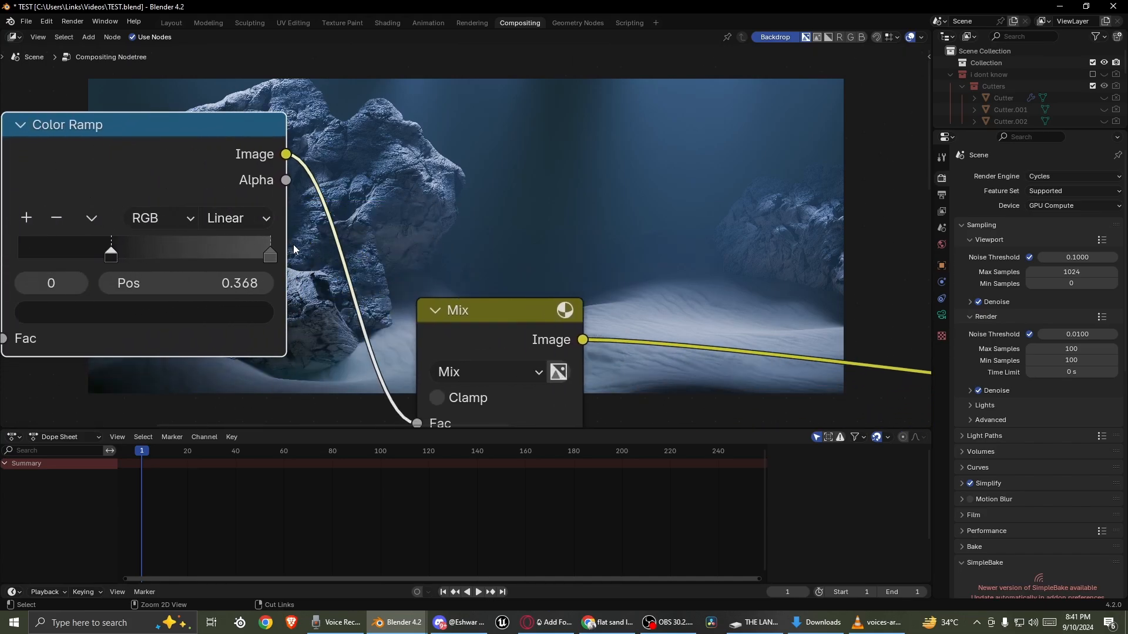
key(ctrl+z)
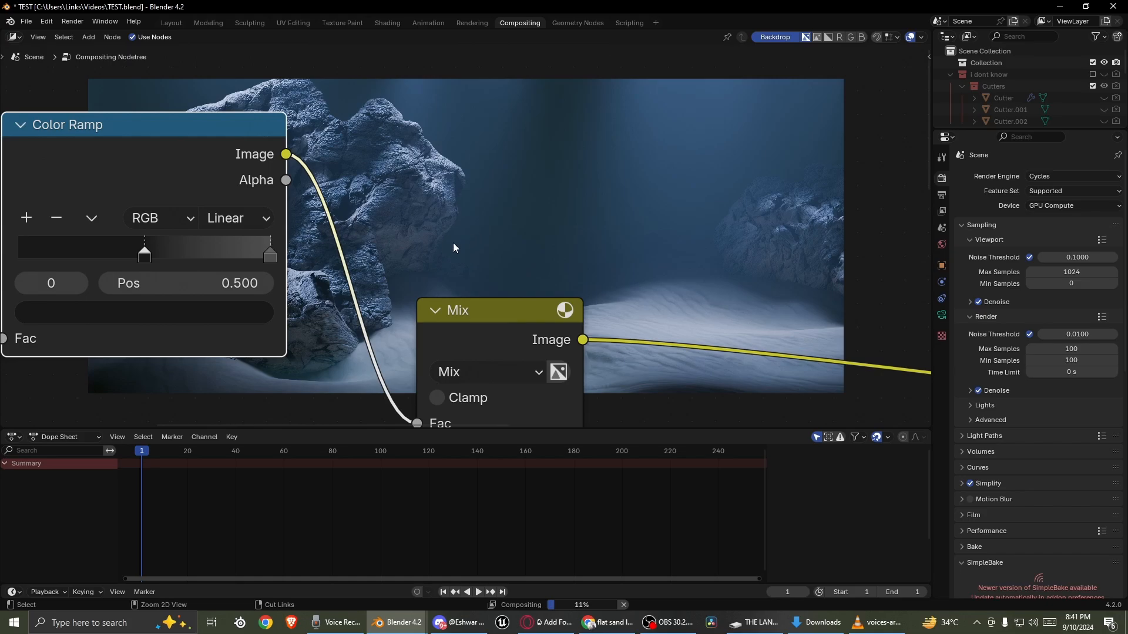
key(ctrl+z)
key(ctrl+z)
- Reposition the Color Ramp's black stop and move its middle grey stop to 0.773
scroll(329, 249, down, 3)
middle_drag(309, 251, 534, 204)
scroll(393, 192, up, 7)
middle_drag(393, 191, 679, 326)
drag(748, 306, 720, 318)
click(816, 313)
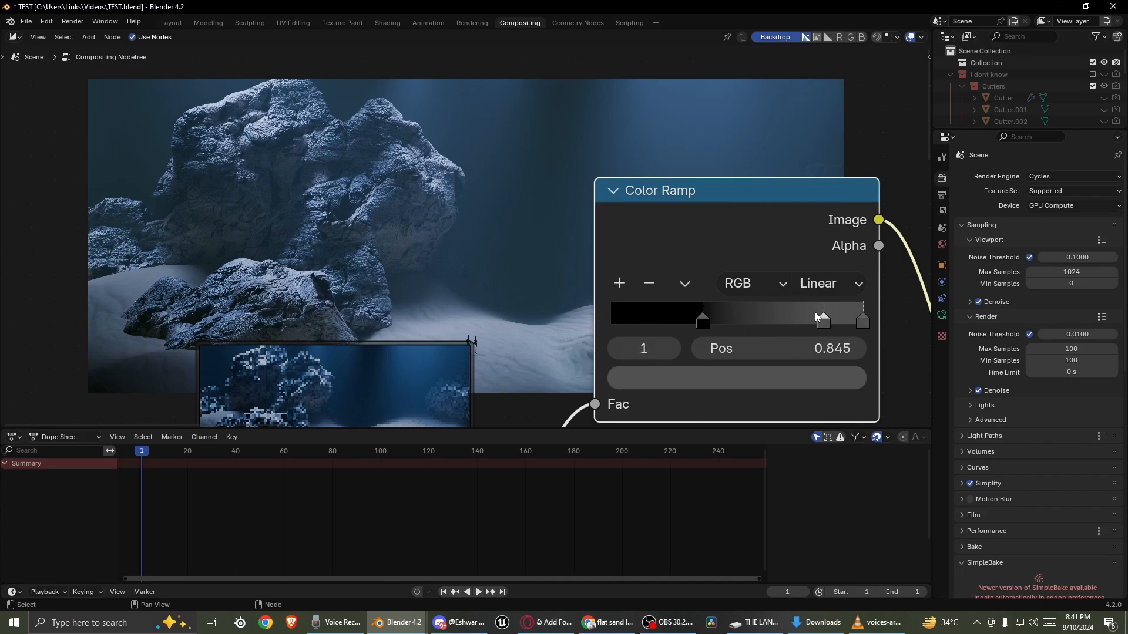
mouse_move(792, 318)
mouse_down()
mouse_move(780, 320)
mouse_move(808, 322)
mouse_up()
- Change the Mix node's second image colour from green to a brownish orange
middle_drag(673, 321, 823, 149)
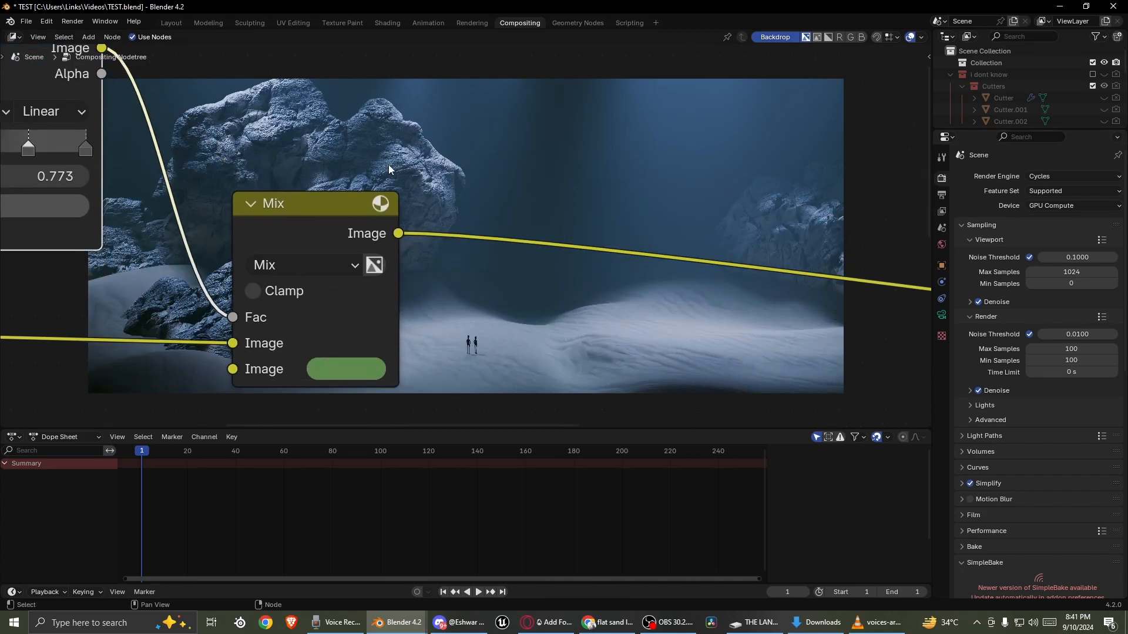
scroll(335, 256, down, 7)
scroll(384, 262, up, 5)
middle_drag(384, 261, 568, 83)
scroll(567, 83, up, 2)
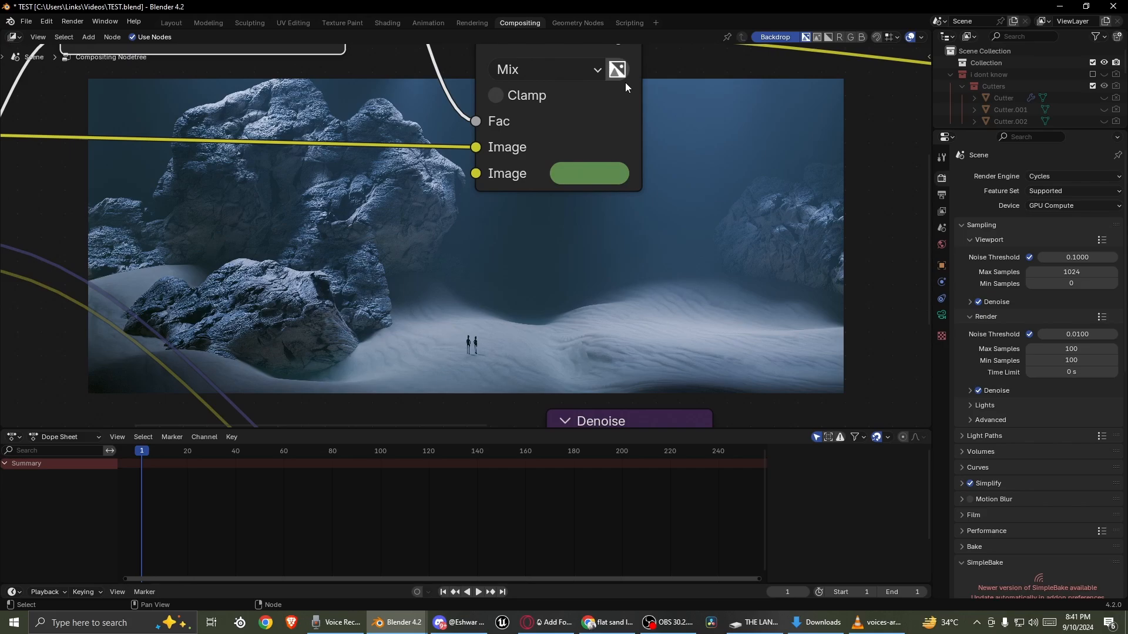
click(610, 175)
mouse_move(623, 253)
mouse_down()
mouse_move(768, 284)
mouse_move(650, 323)
mouse_move(650, 354)
mouse_move(700, 252)
mouse_move(666, 274)
mouse_move(670, 318)
mouse_move(634, 370)
mouse_up()
- Disconnect Color Balance from Lens Distortion and insert it into the link after the Mix node
scroll(355, 298, down, 4)
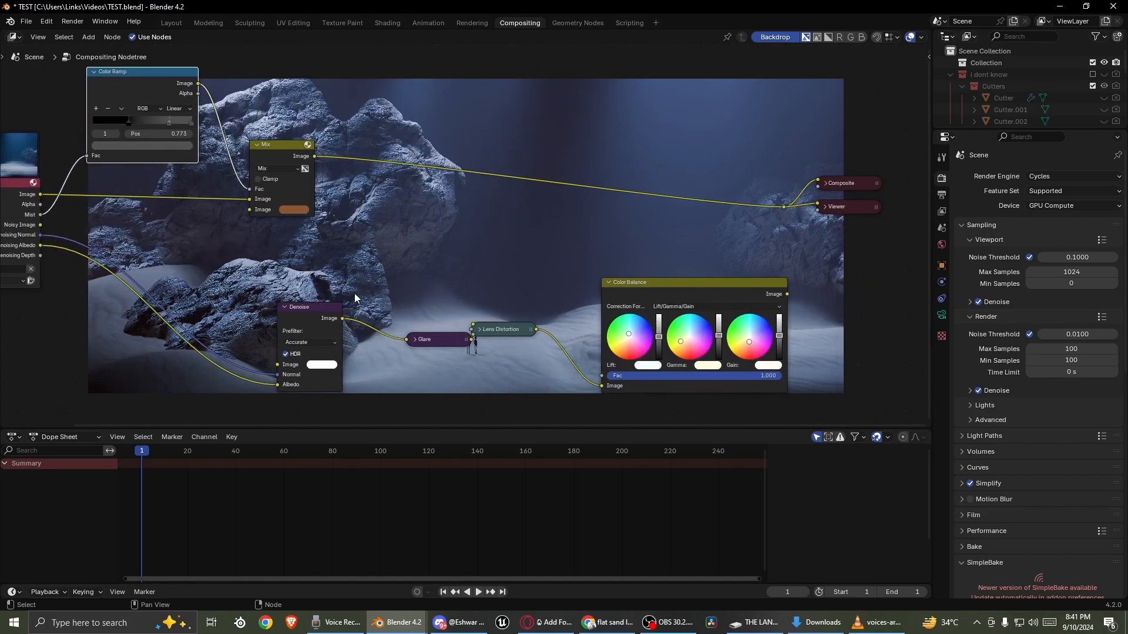
middle_drag(576, 337, 469, 342)
drag(494, 391, 443, 387)
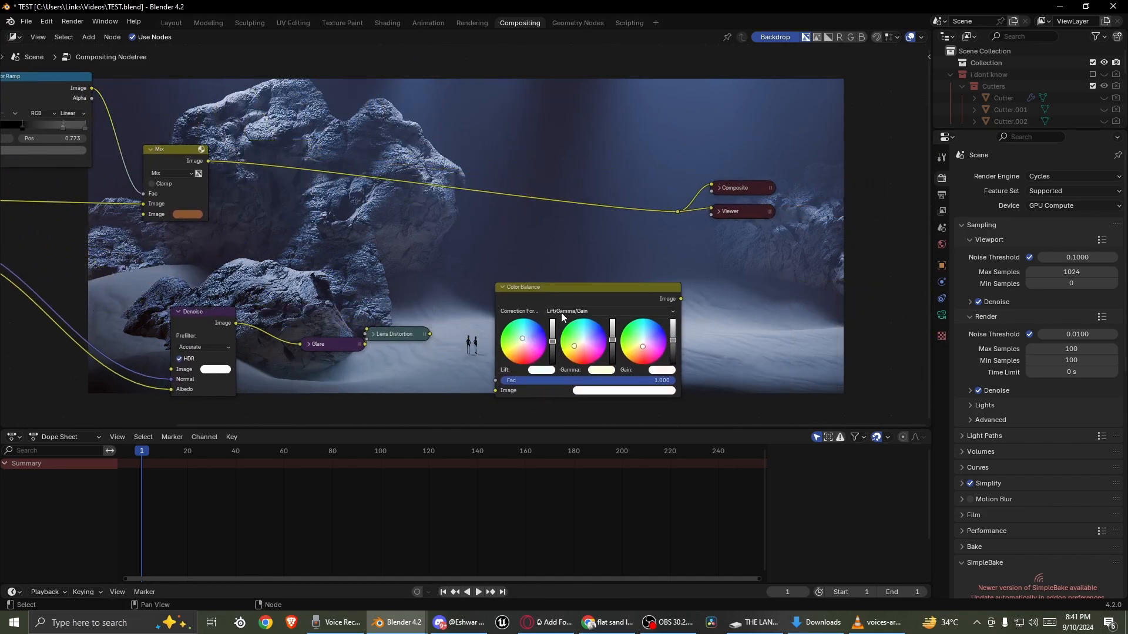
drag(562, 317, 545, 165)
- Move the Color Ramp's black stop to 0.091 and shift its middle grey stop down to near the ramp's centre
scroll(487, 194, up, 3)
middle_drag(486, 179, 866, 335)
middle_drag(186, 290, 567, 289)
scroll(567, 289, up, 2)
middle_drag(428, 191, 574, 287)
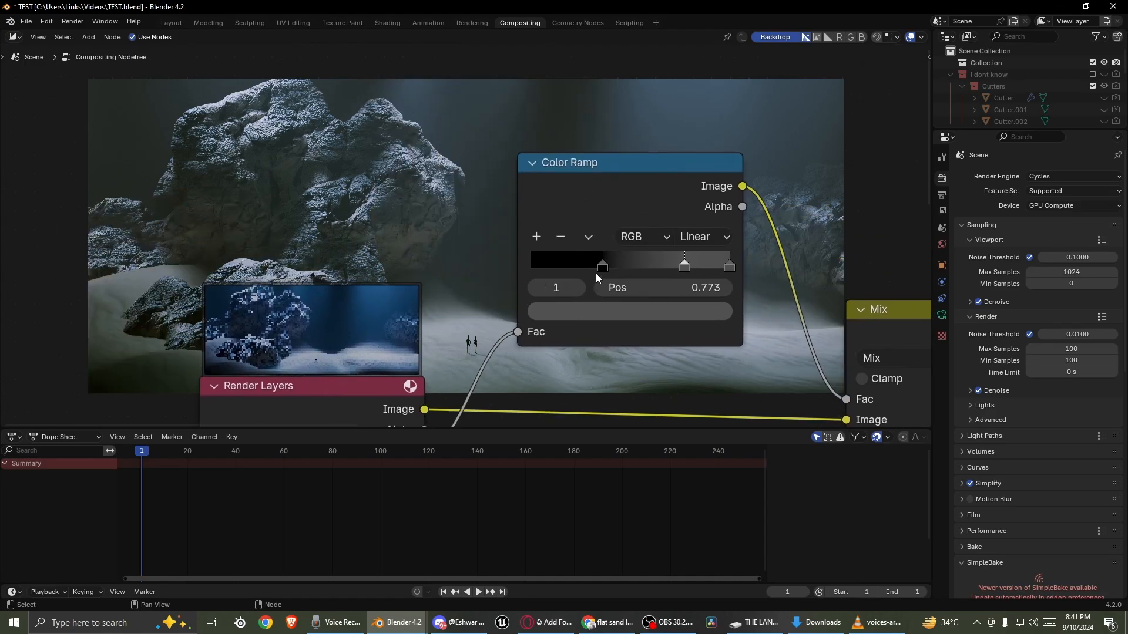
mouse_move(602, 265)
mouse_down()
mouse_move(628, 264)
mouse_move(598, 263)
mouse_up()
drag(684, 265, 567, 263)
middle_drag(567, 264, 593, 280)
drag(594, 281, 576, 280)
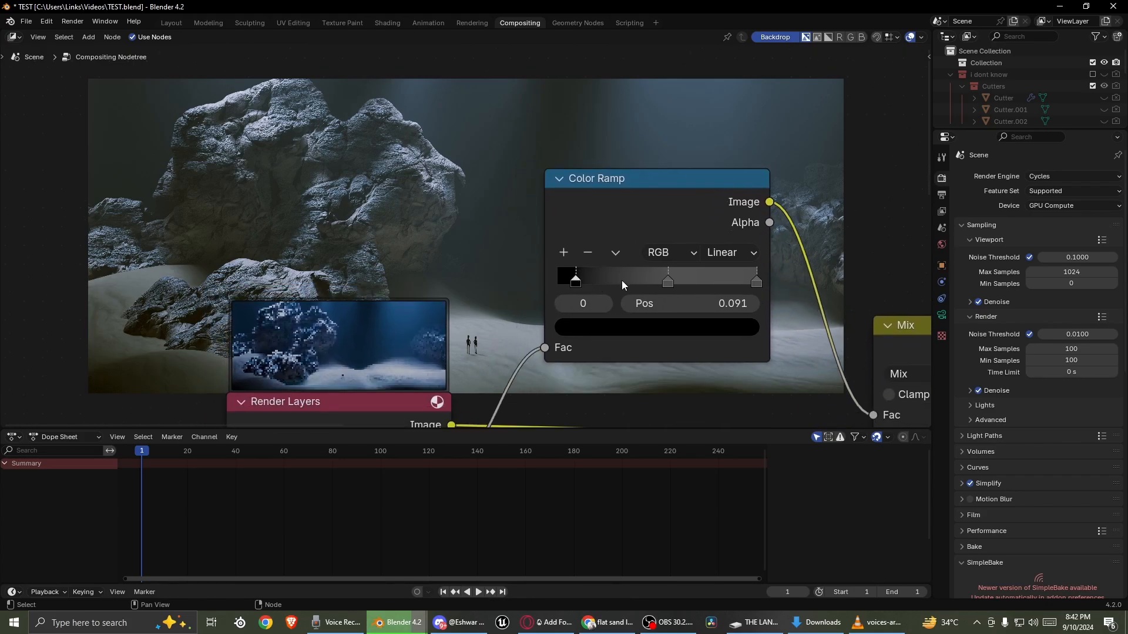
- Set the Color Ramp's middle stop to 0.486 and make its grey slightly brighter
click(659, 277)
click(655, 327)
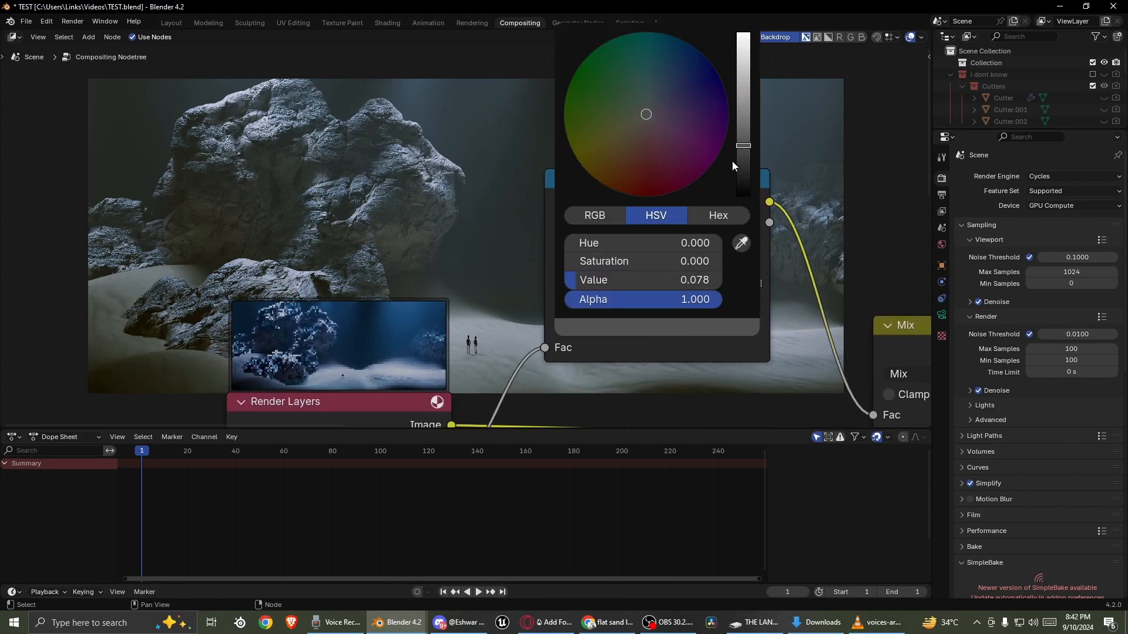
click(743, 123)
click(660, 327)
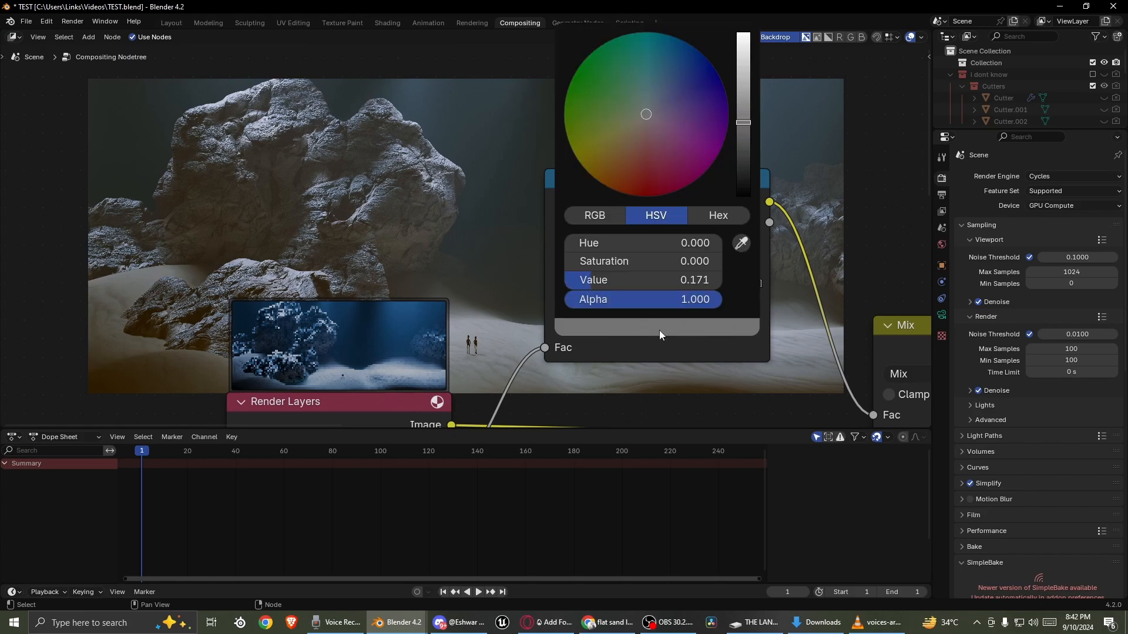
click(739, 148)
click(655, 327)
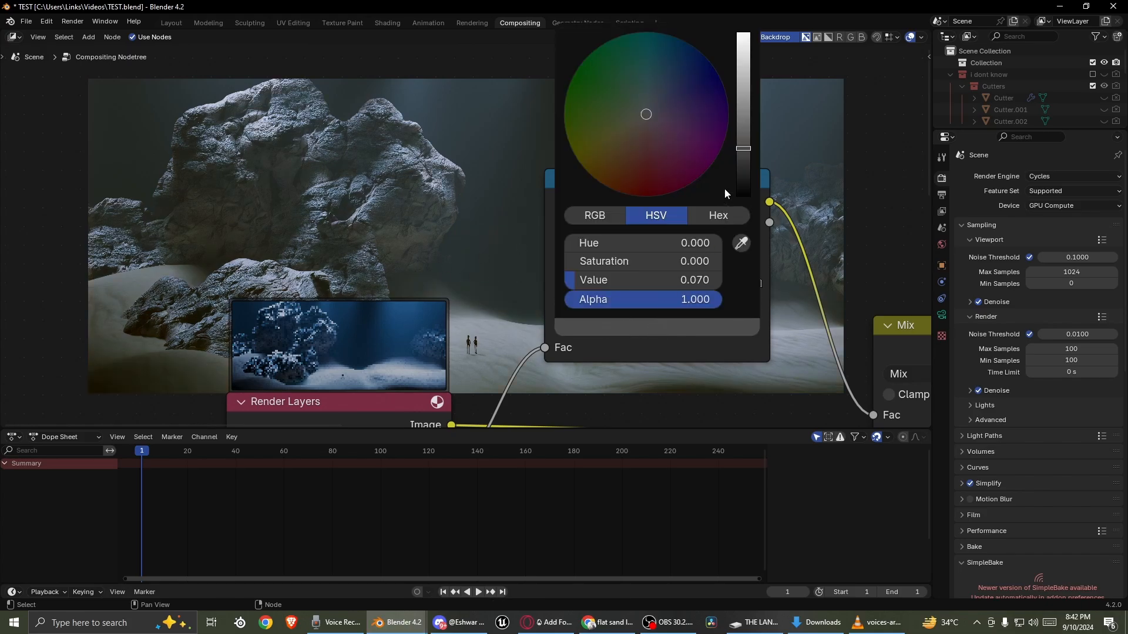
click(745, 136)
middle_drag(457, 268, 1, 197)
scroll(1089, 282, down, 1)
scroll(615, 293, down, 5)
middle_drag(592, 276, 484, 168)
scroll(468, 278, up, 2)
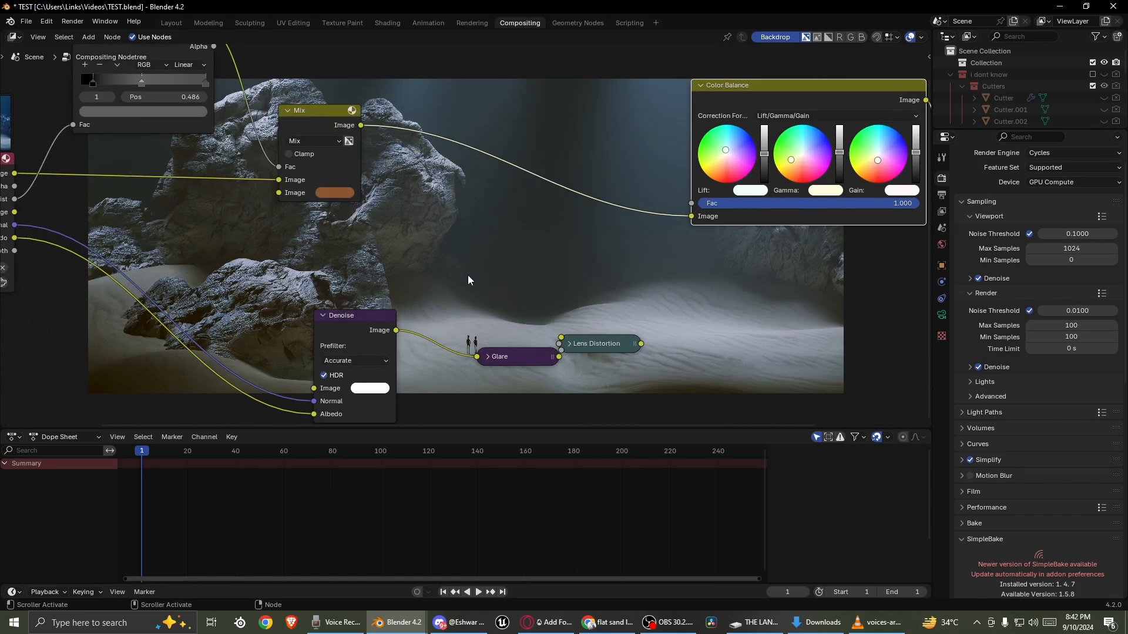
- Unplug Denoise's Normal input and route the Mix output through Glare and Lens Distortion into Color Balance
middle_drag(478, 312, 461, 280)
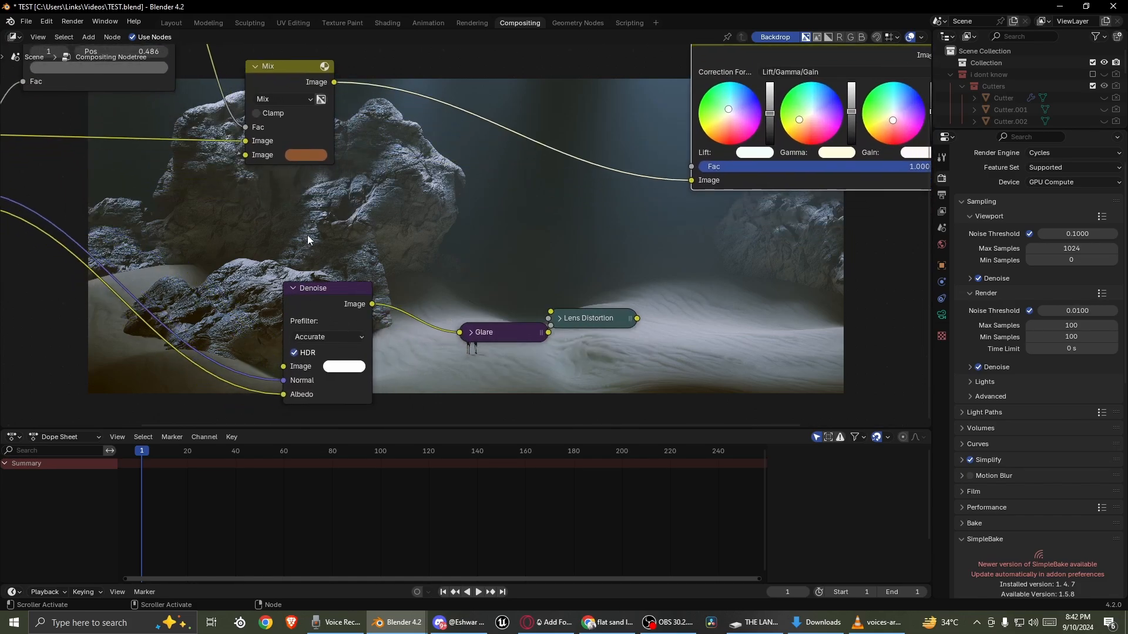
drag(279, 382, 256, 376)
drag(453, 328, 447, 181)
drag(334, 82, 453, 185)
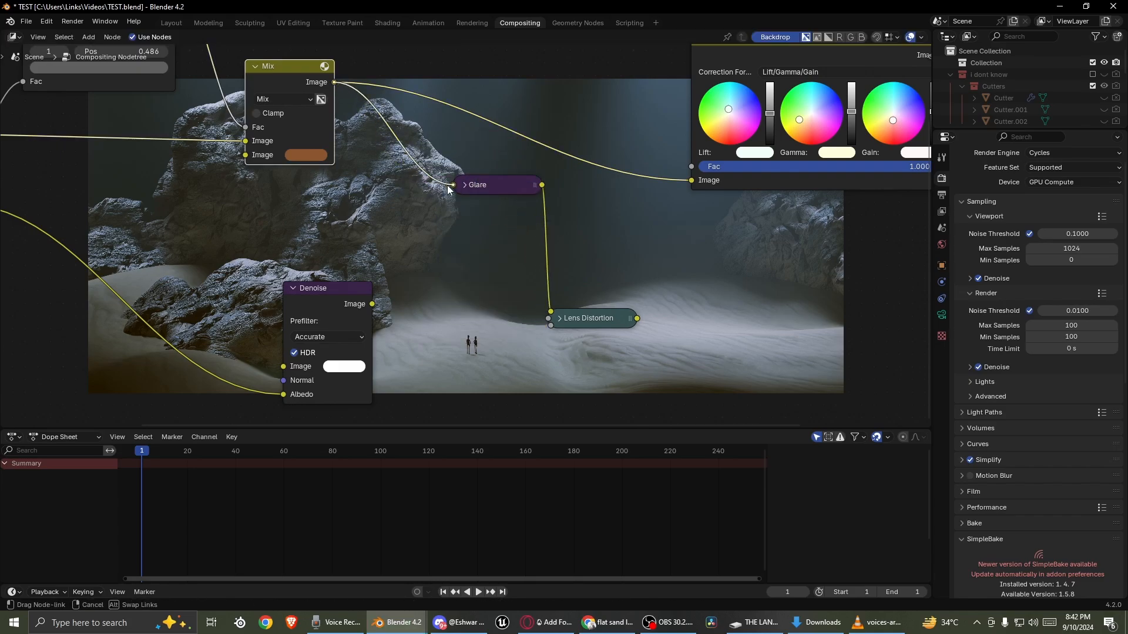
drag(687, 182, 689, 181)
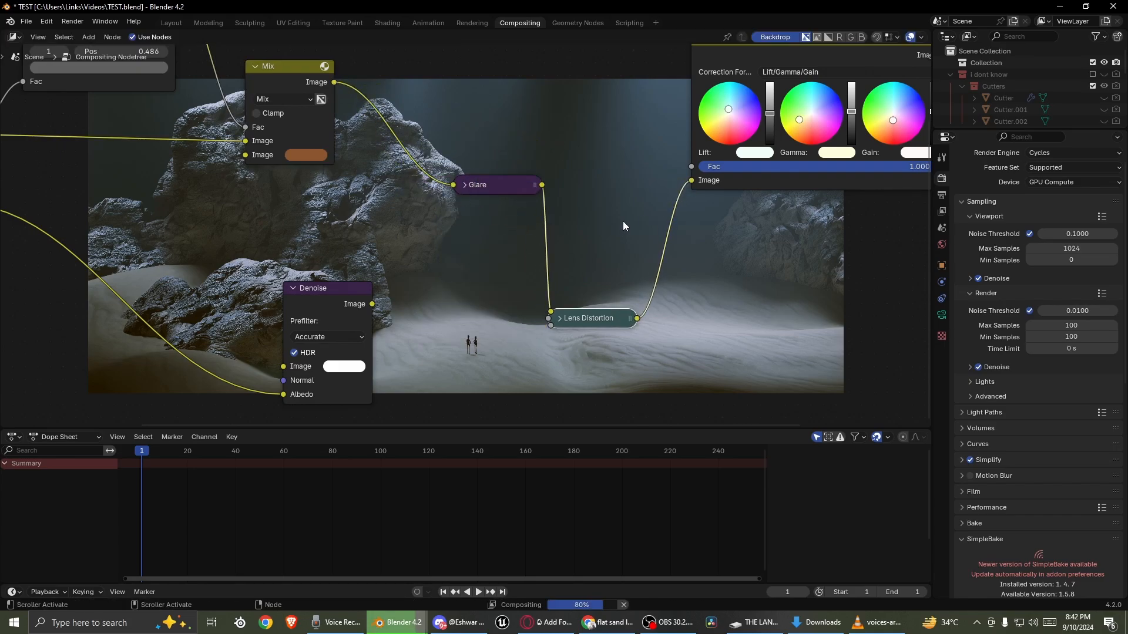
- Move Lens Distortion up beside Glare, expand the Fog Glow Glare node, and set its Mix to 0.480 and Threshold to 0.420
middle_drag(629, 267, 433, 304)
scroll(367, 271, up, 2)
drag(474, 335, 492, 152)
middle_drag(367, 206, 581, 230)
click(525, 201)
middle_drag(579, 295, 579, 260)
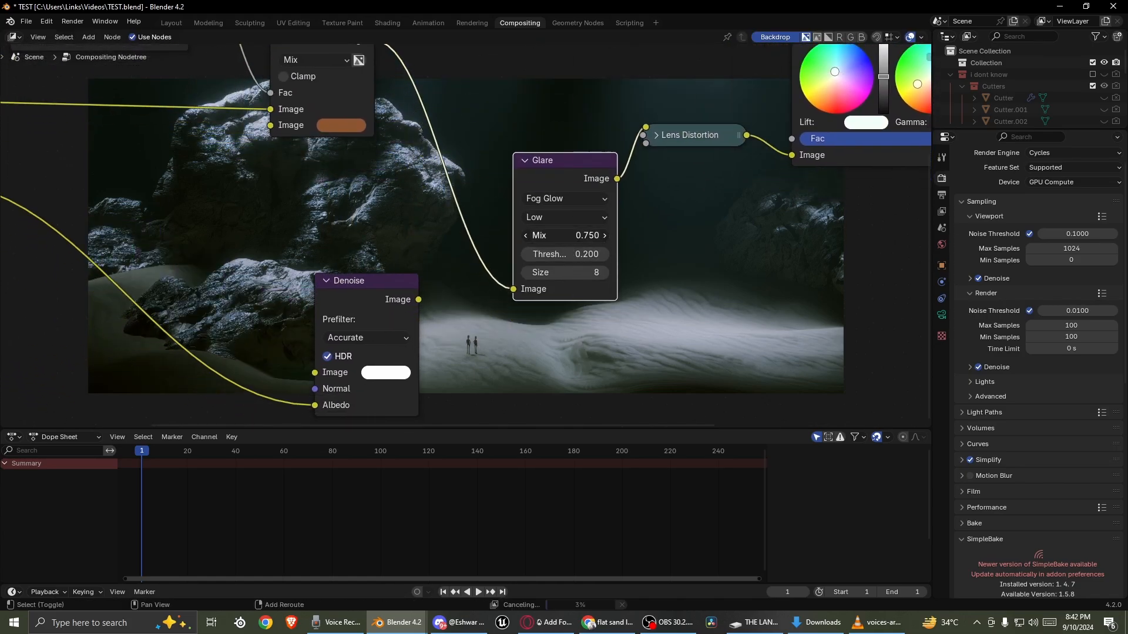
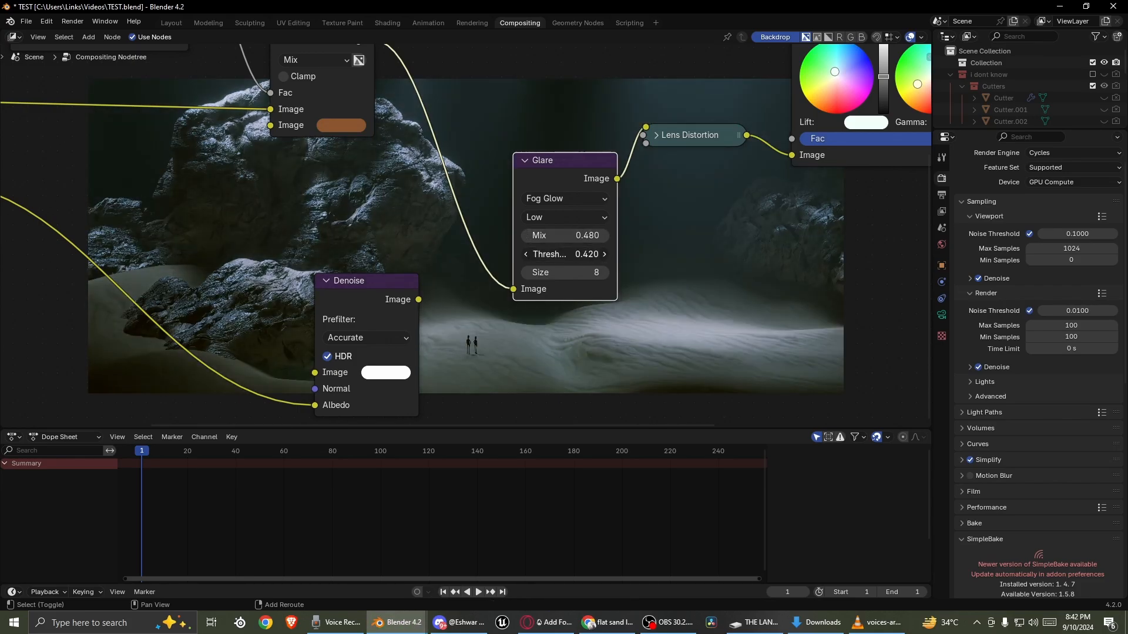
- Try tinting the Color Balance node's Lift toward purple
middle_drag(332, 252, 96, 194)
middle_drag(456, 152, 273, 237)
middle_drag(403, 201, 487, 390)
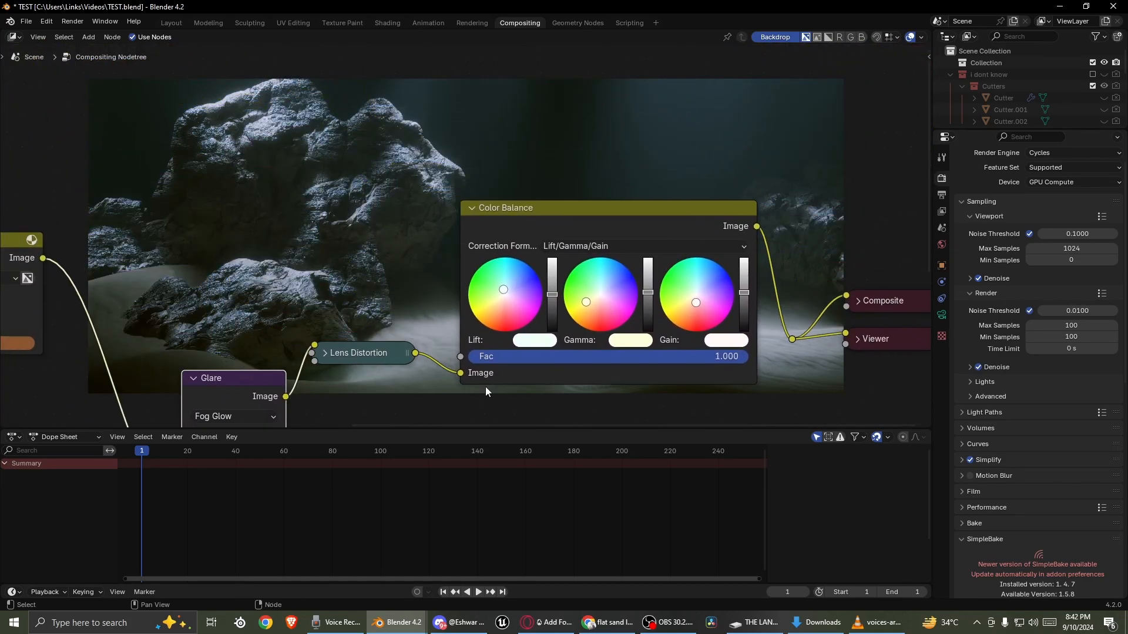
scroll(520, 298, up, 1)
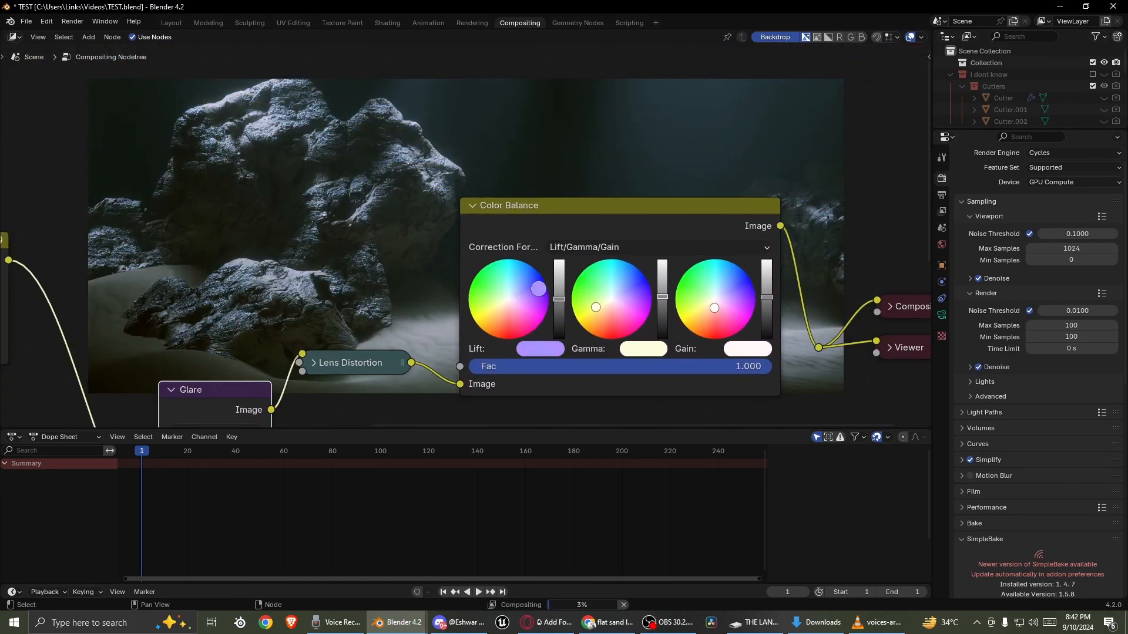
scroll(356, 250, down, 3)
middle_drag(268, 117, 377, 230)
scroll(346, 222, up, 2)
- Show the composited render in its own window and start saving it as an image file
click(83, 22)
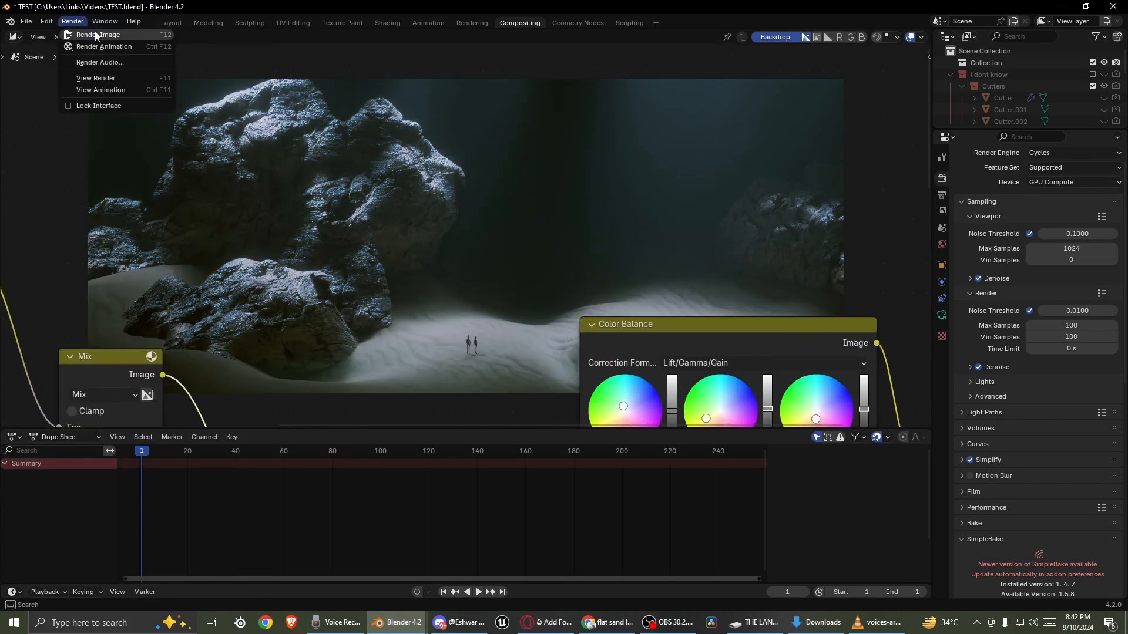
click(93, 79)
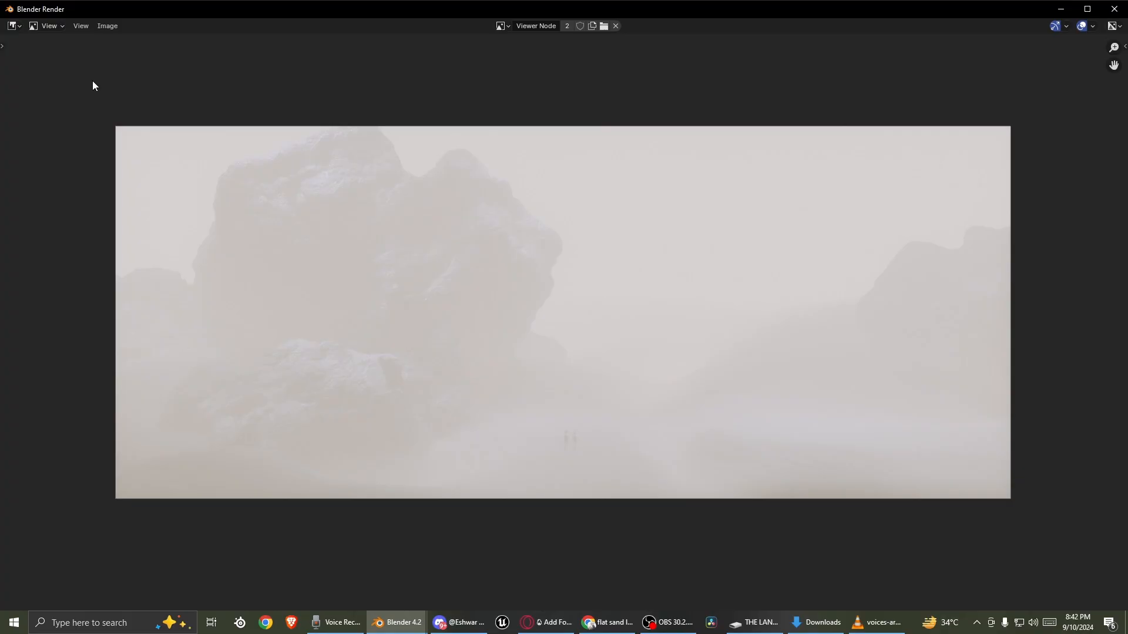
click(109, 27)
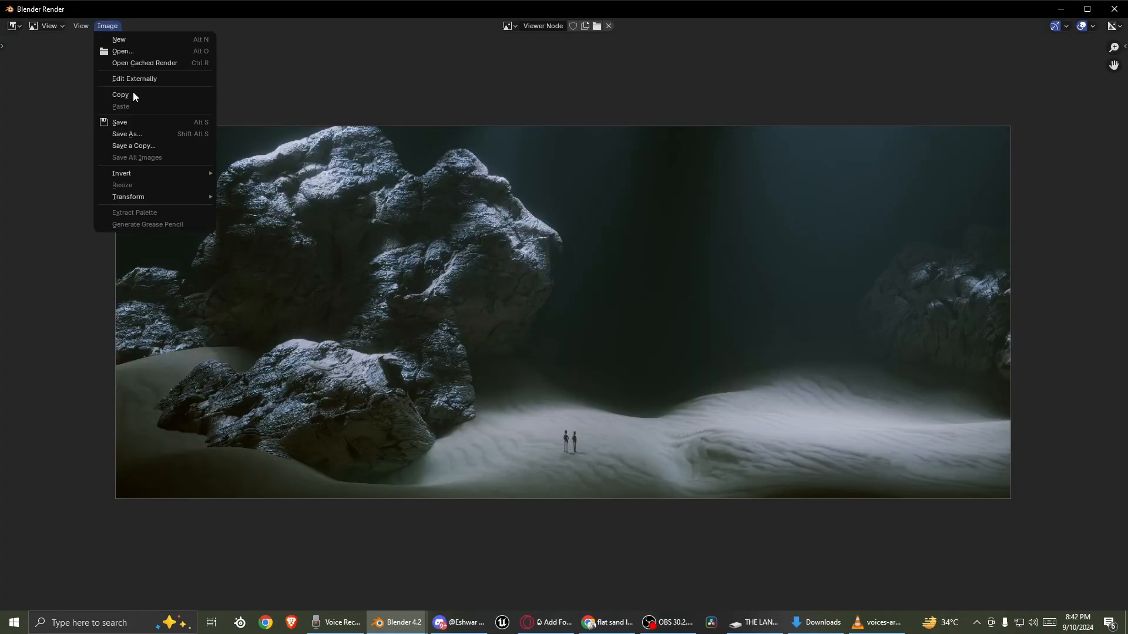
click(142, 136)
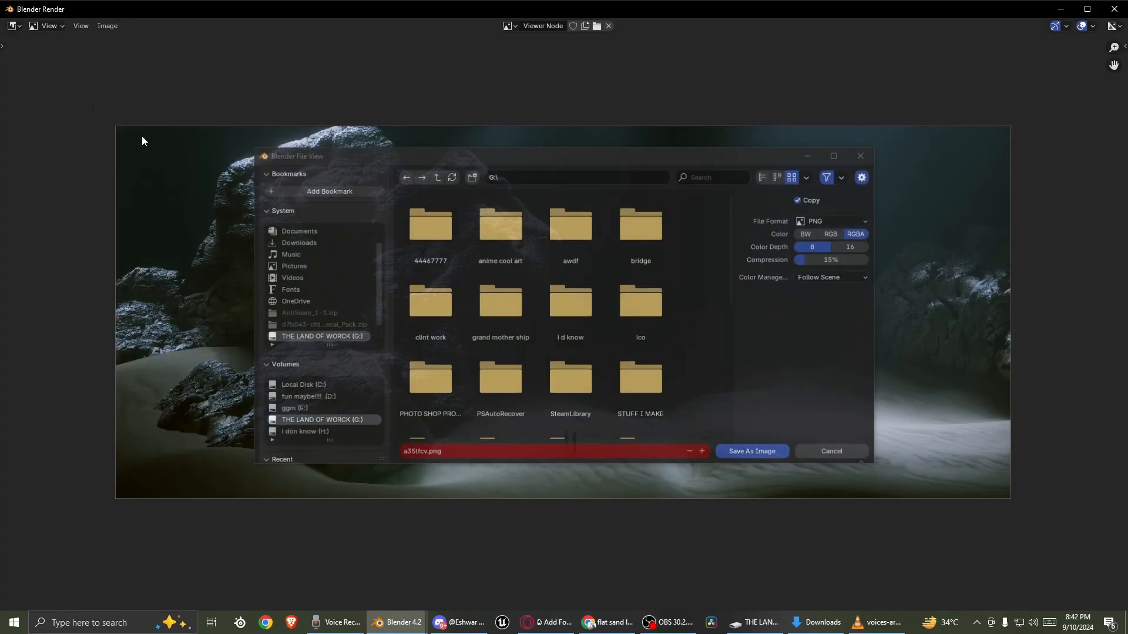
- Save the image to the G: drive under the name A@rwdfc in JPEG format
scroll(639, 414, down, 3)
scroll(636, 413, down, 5)
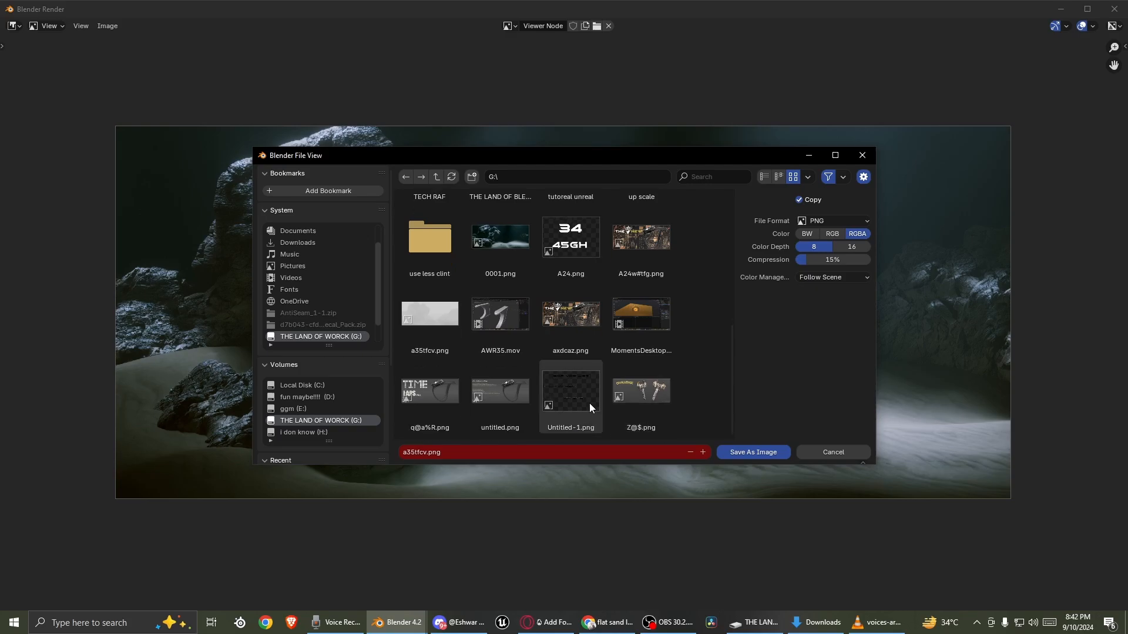
click(596, 444)
text(A@rwdfc)
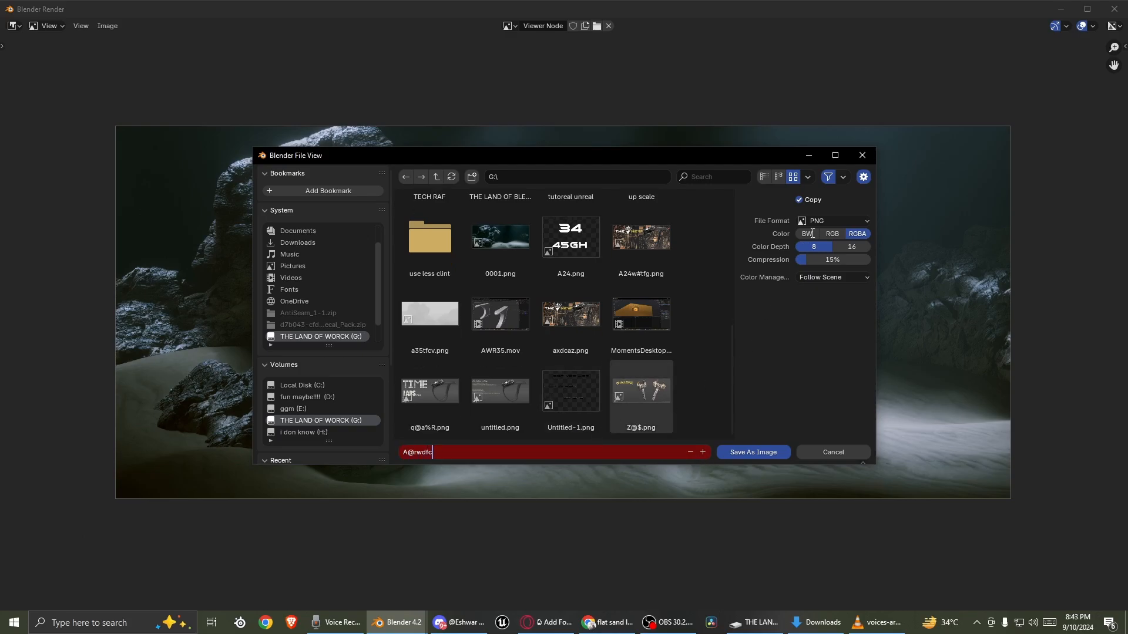
click(820, 223)
click(820, 224)
click(741, 291)
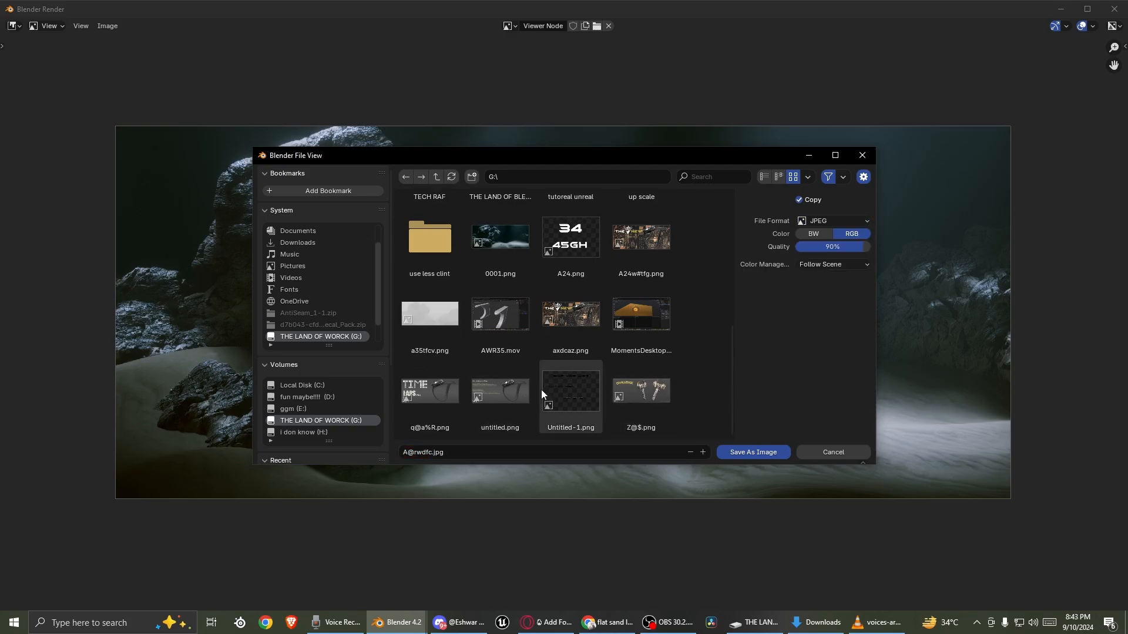
click(753, 457)
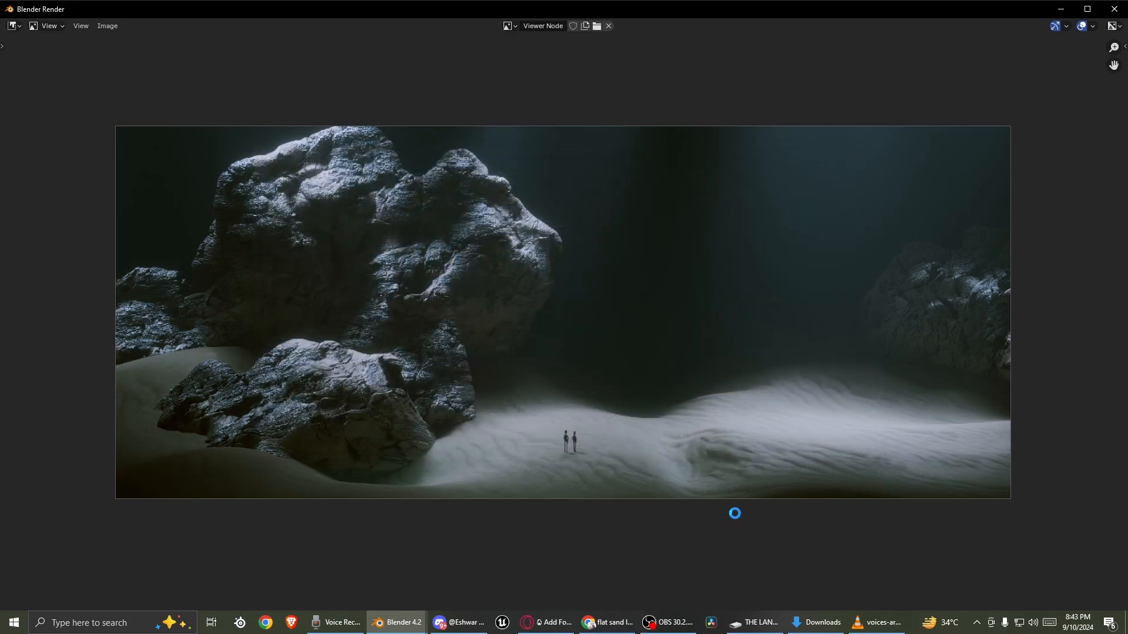
- Minimize the Blender windows and launch Adobe Photoshop
click(1068, 14)
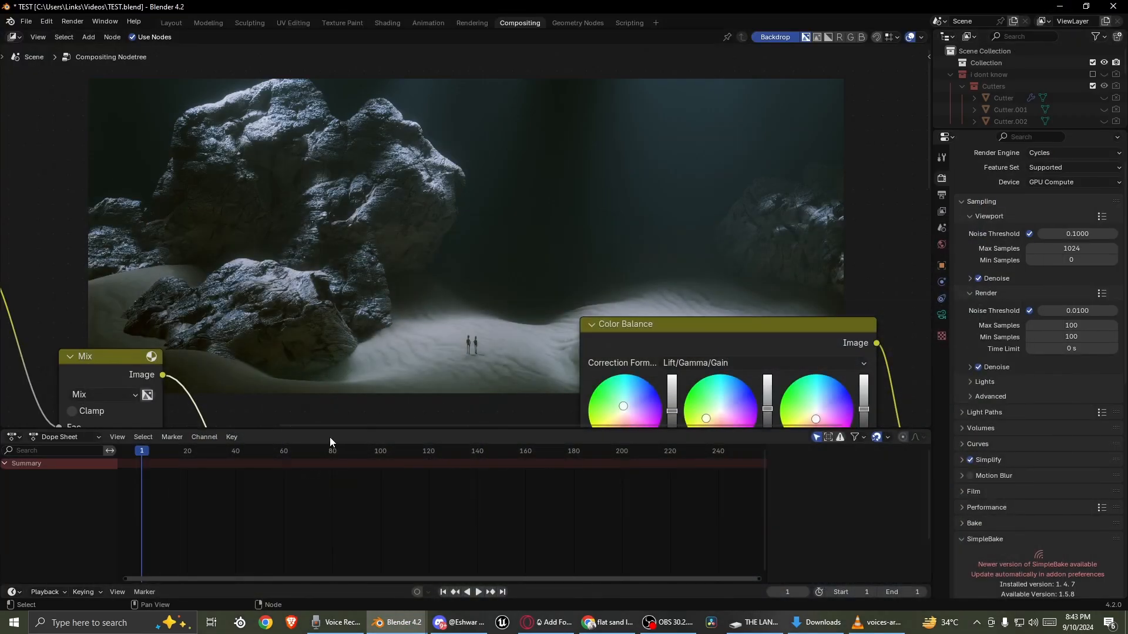
click(1052, 6)
click(14, 622)
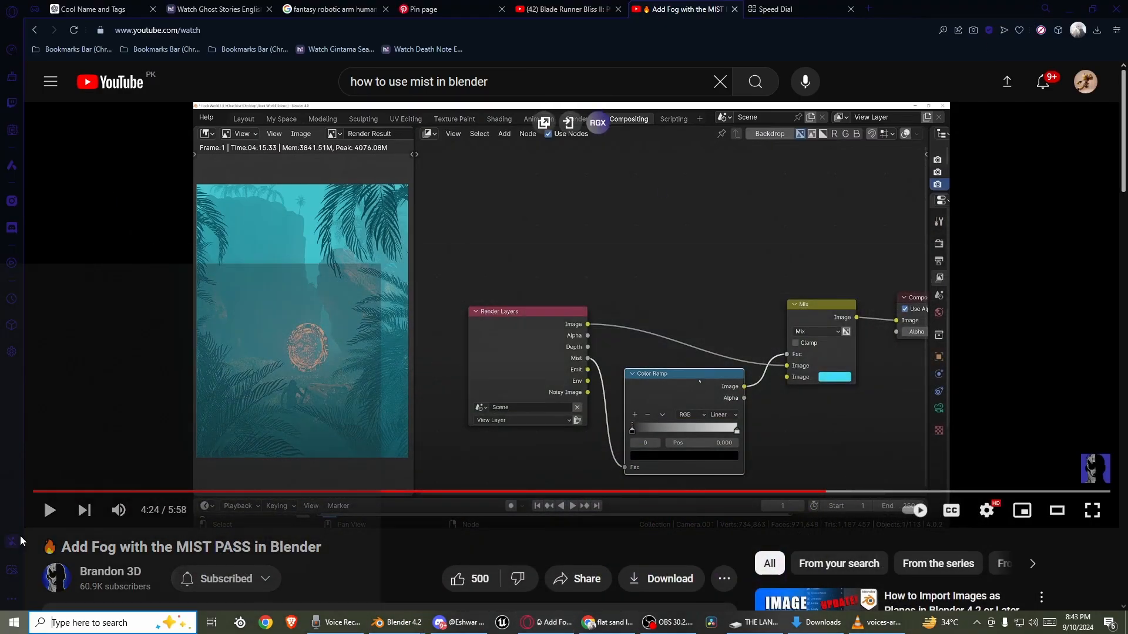
click(76, 362)
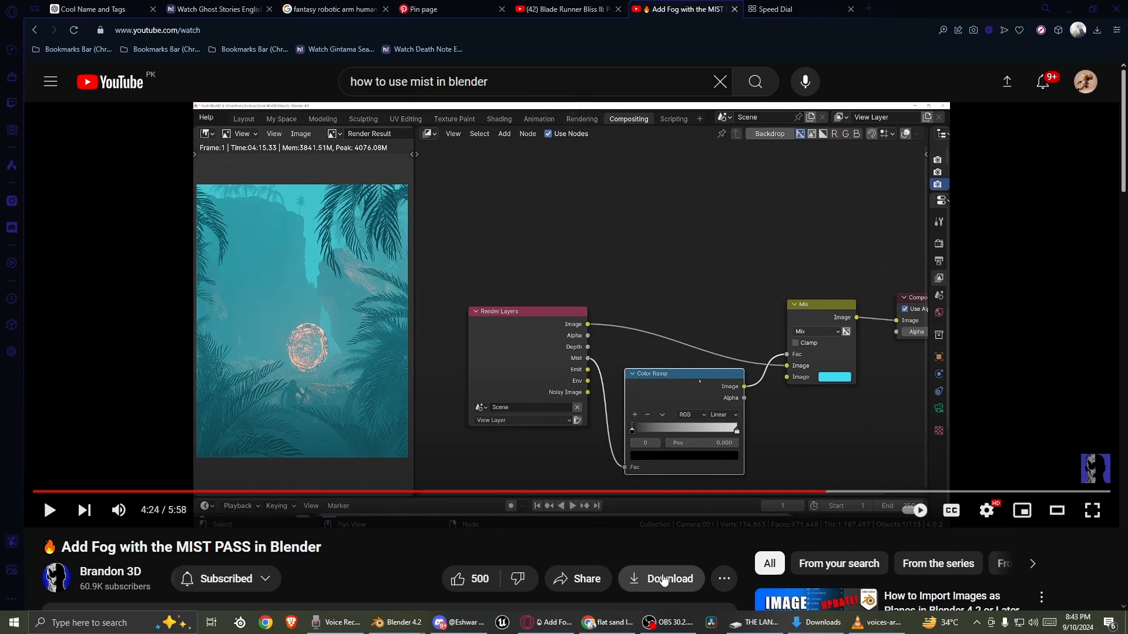
- Examine the rocks, sand dunes and two figures up close in Blender's render window, and minimize it when finished
mouse_move(766, 625)
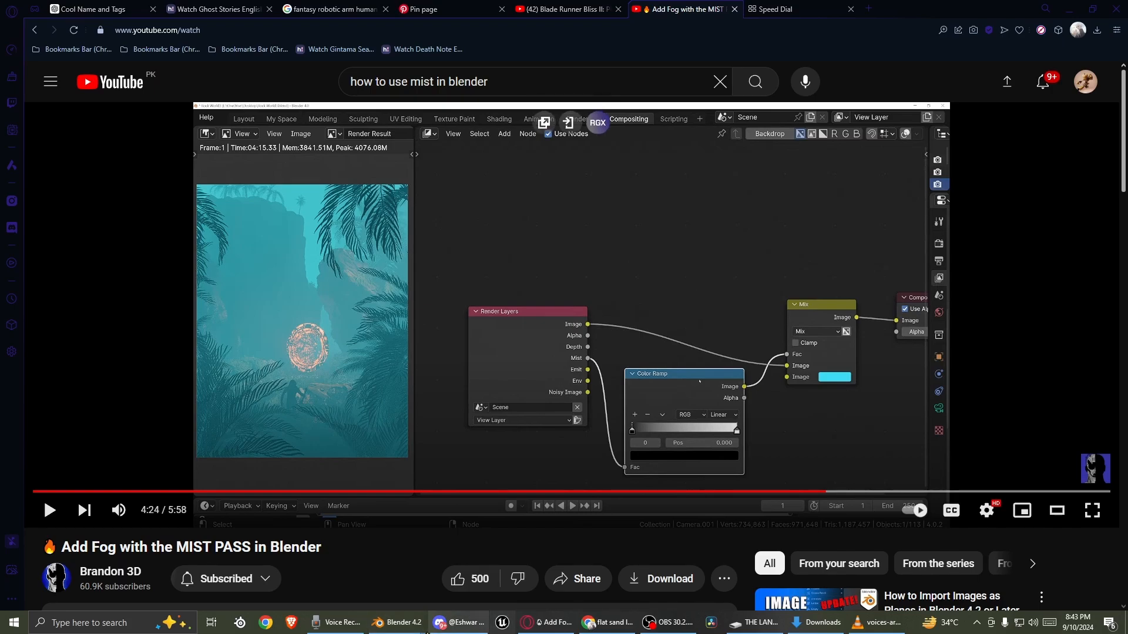
mouse_move(427, 631)
click(421, 560)
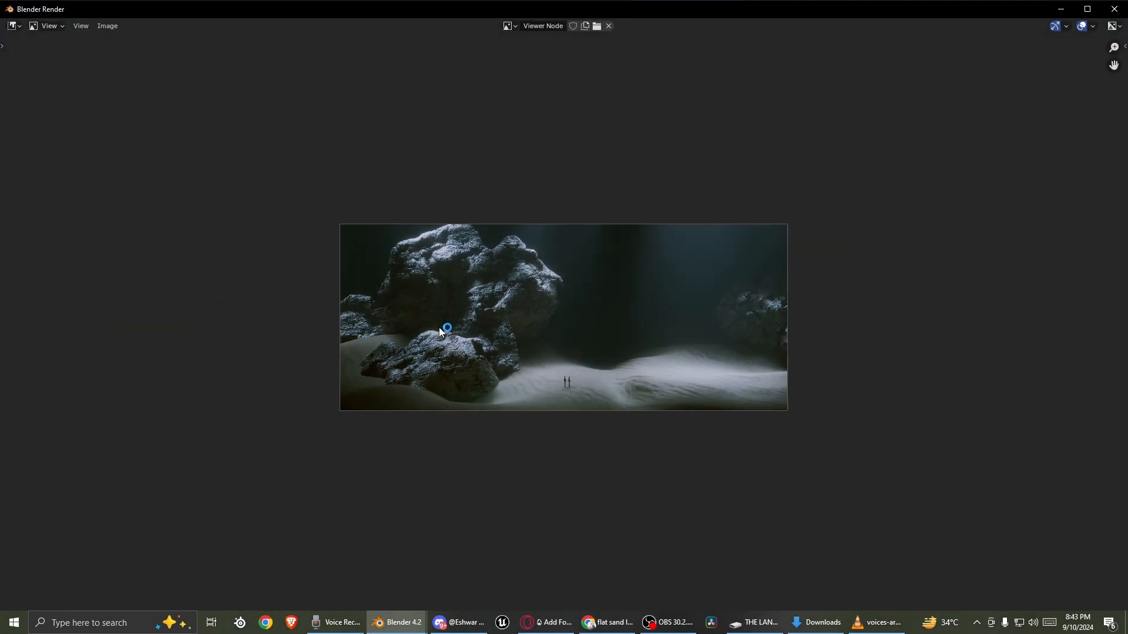
scroll(439, 328, up, 4)
middle_drag(496, 328, 620, 300)
scroll(646, 329, up, 1)
middle_drag(657, 336, 590, 265)
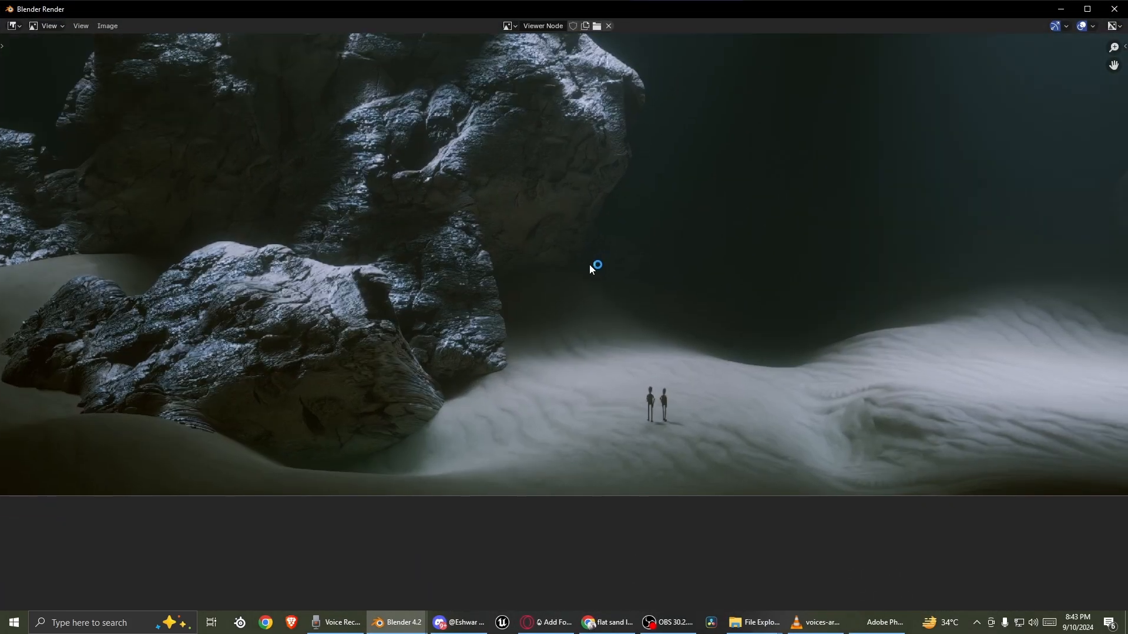
scroll(553, 300, up, 2)
scroll(476, 286, down, 4)
scroll(687, 389, up, 2)
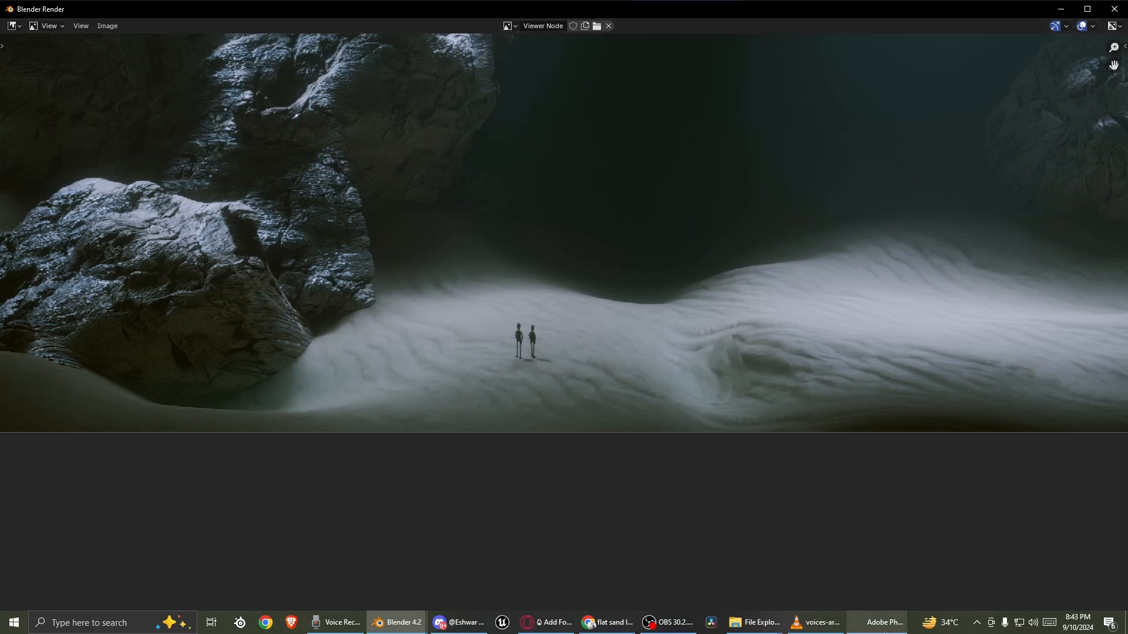
click(881, 628)
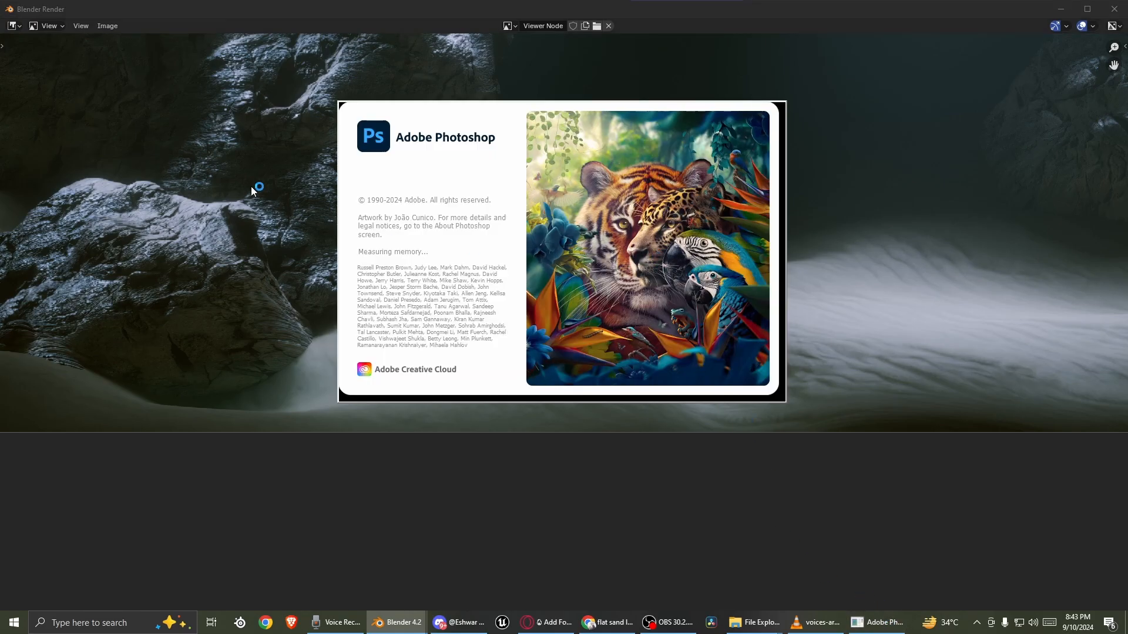
scroll(228, 294, down, 3)
scroll(467, 375, up, 2)
scroll(468, 360, up, 2)
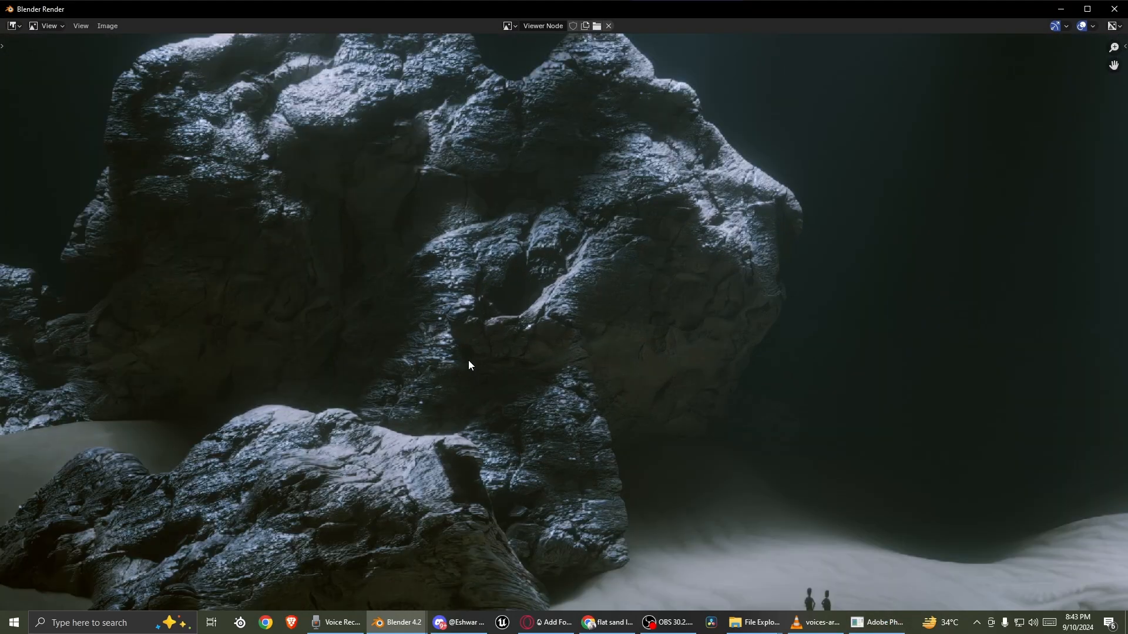
scroll(463, 354, down, 3)
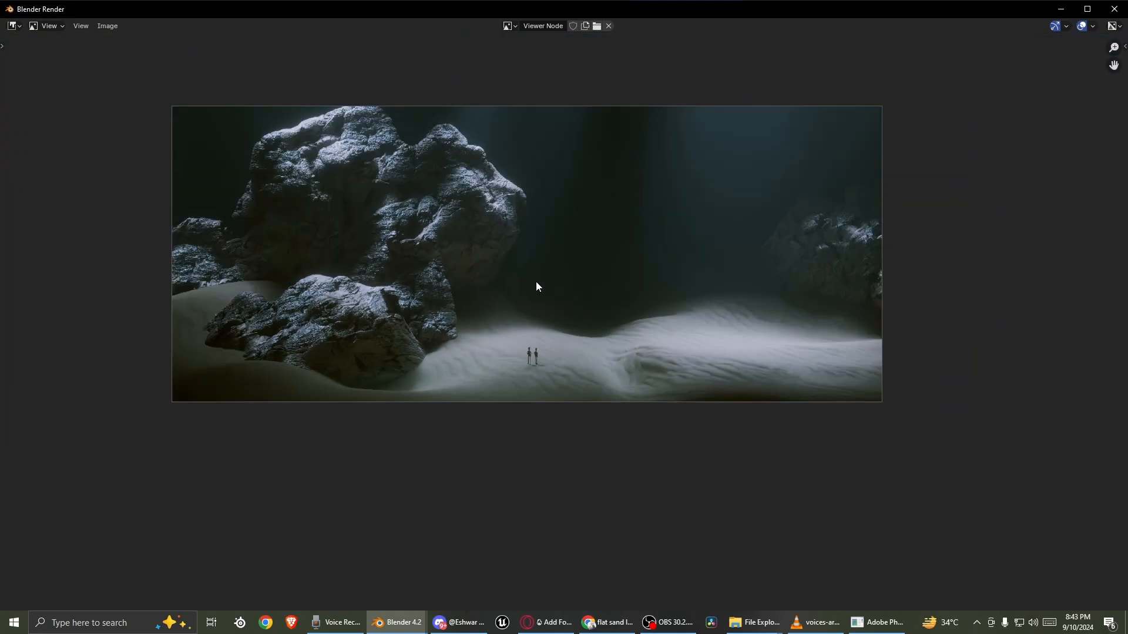
scroll(589, 301, up, 2)
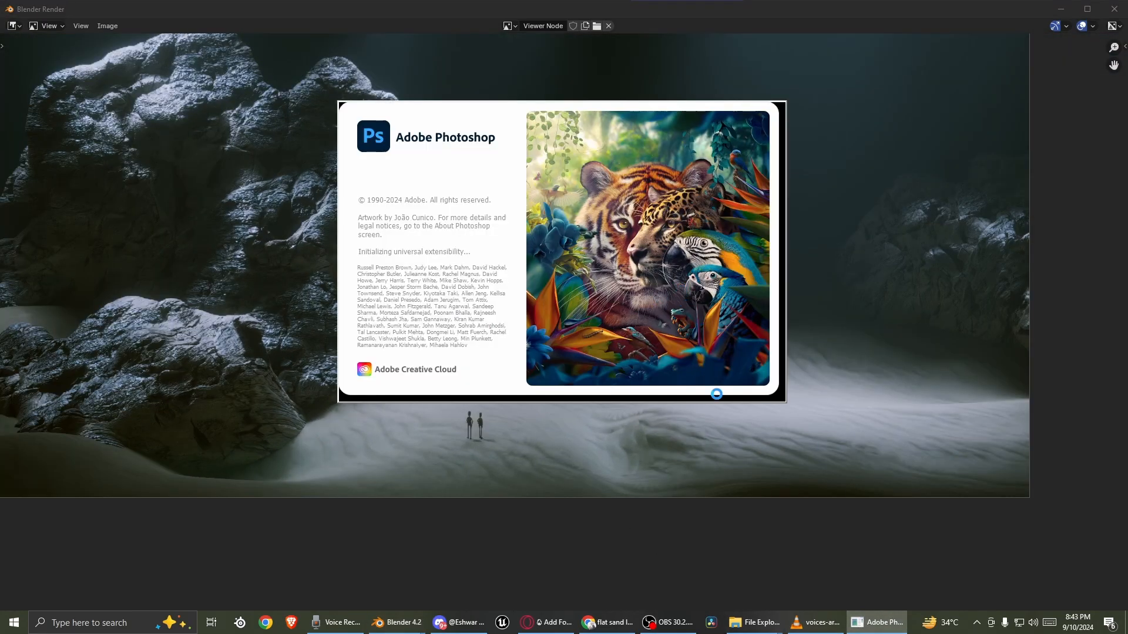
scroll(715, 472, down, 2)
middle_drag(716, 472, 695, 488)
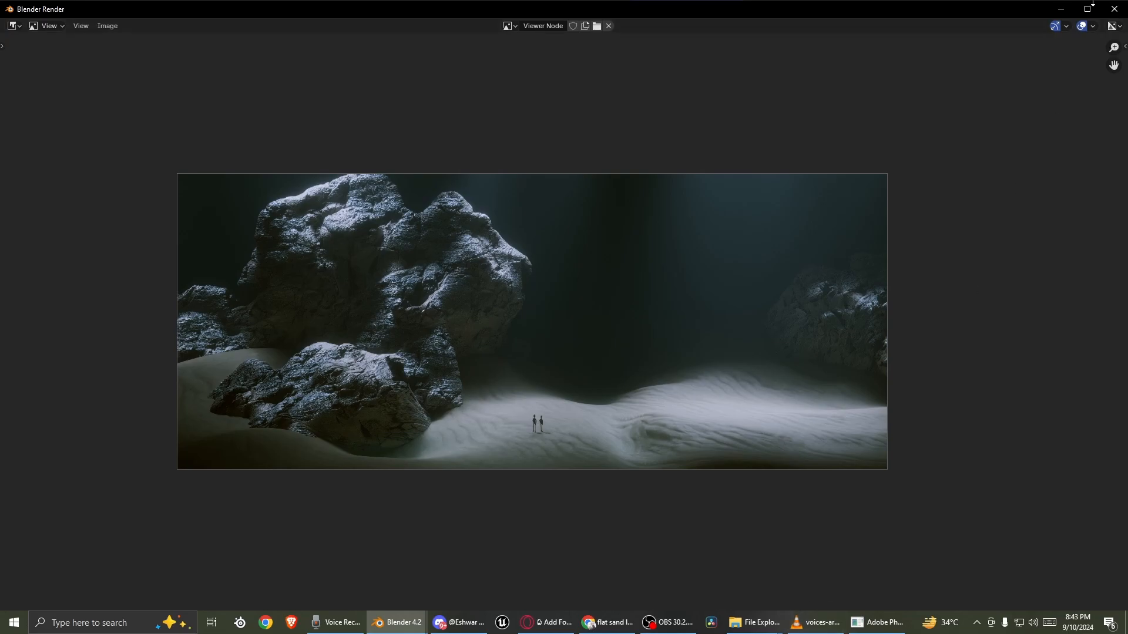
click(1061, 8)
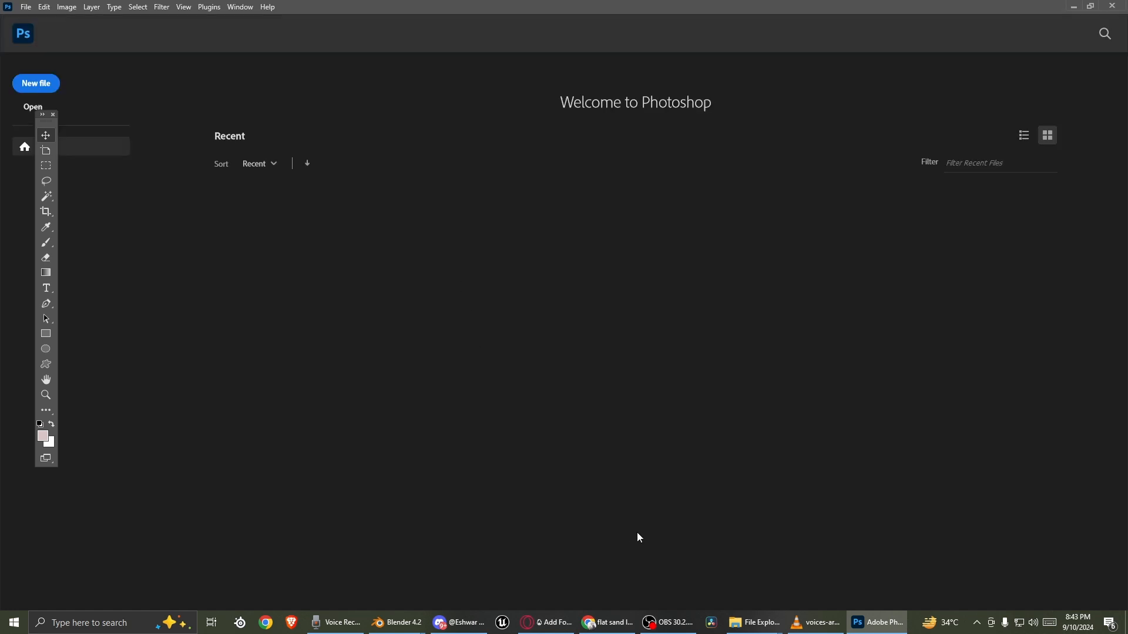
click(812, 564)
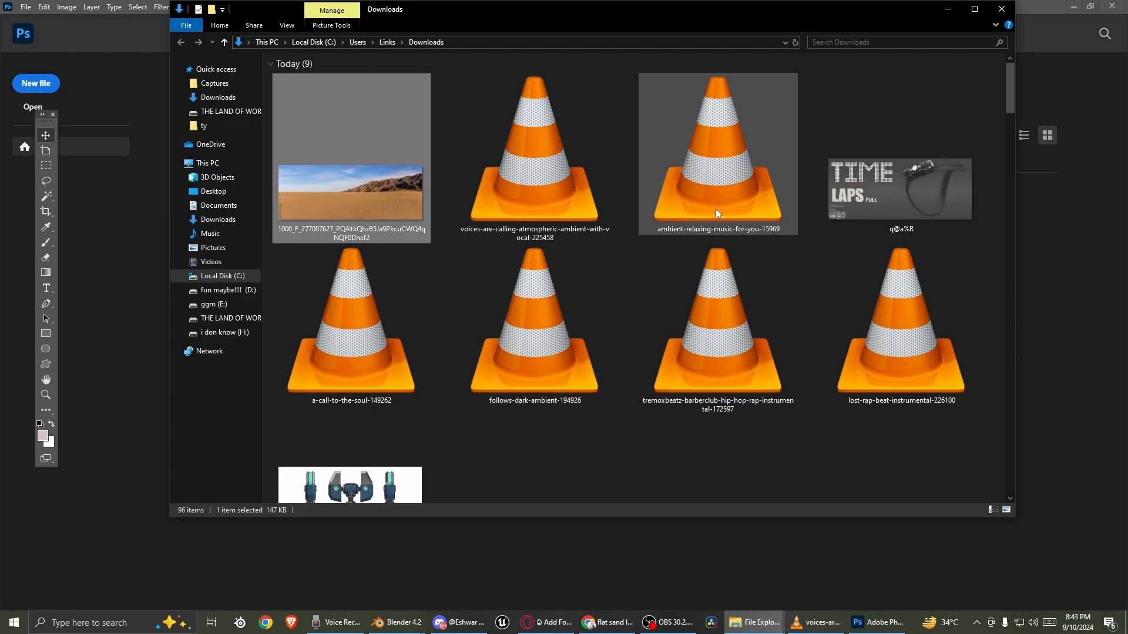
scroll(529, 382, down, 5)
click(229, 318)
scroll(658, 333, down, 10)
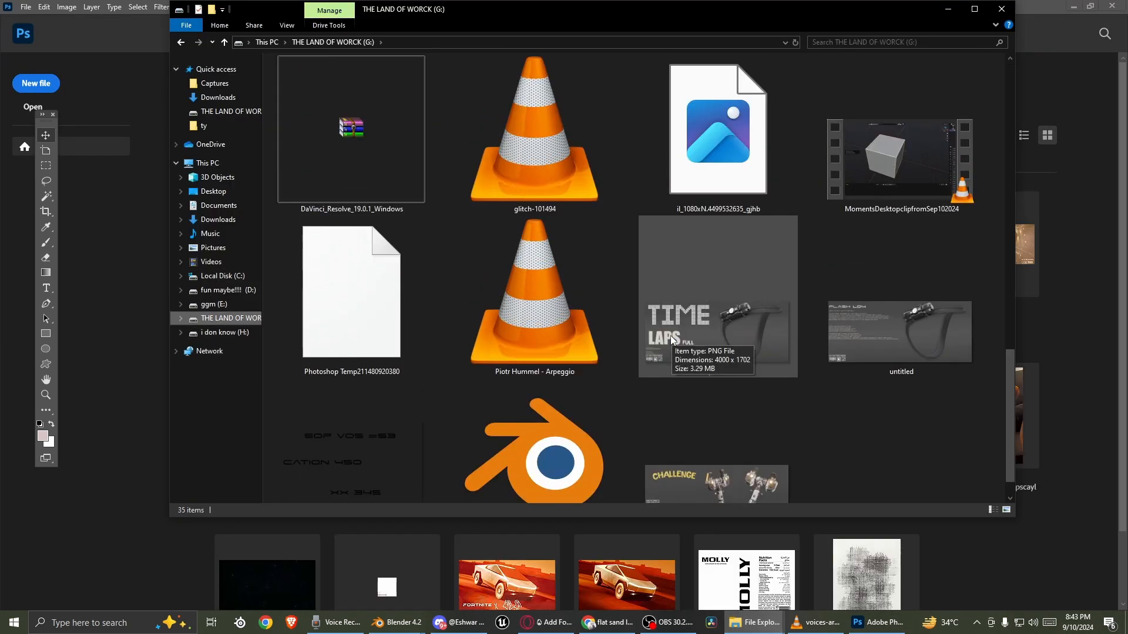
scroll(670, 336, up, 5)
drag(671, 336, 1088, 379)
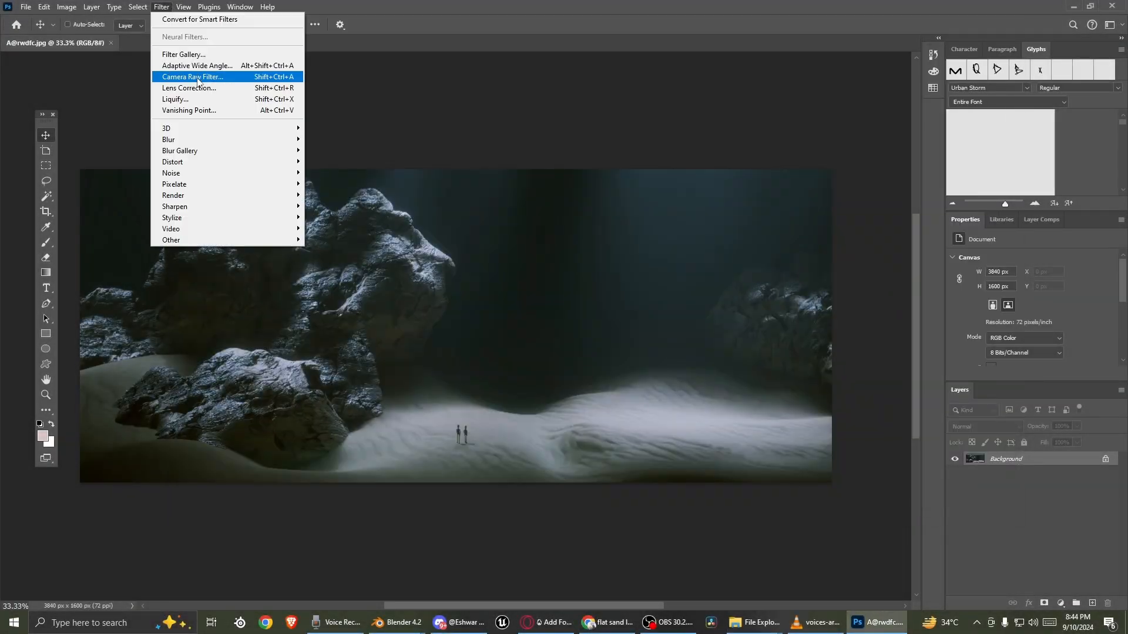
- Apply the Camera Raw filter and raise exposure, contrast and blacks while slightly lowering the shadows
click(229, 76)
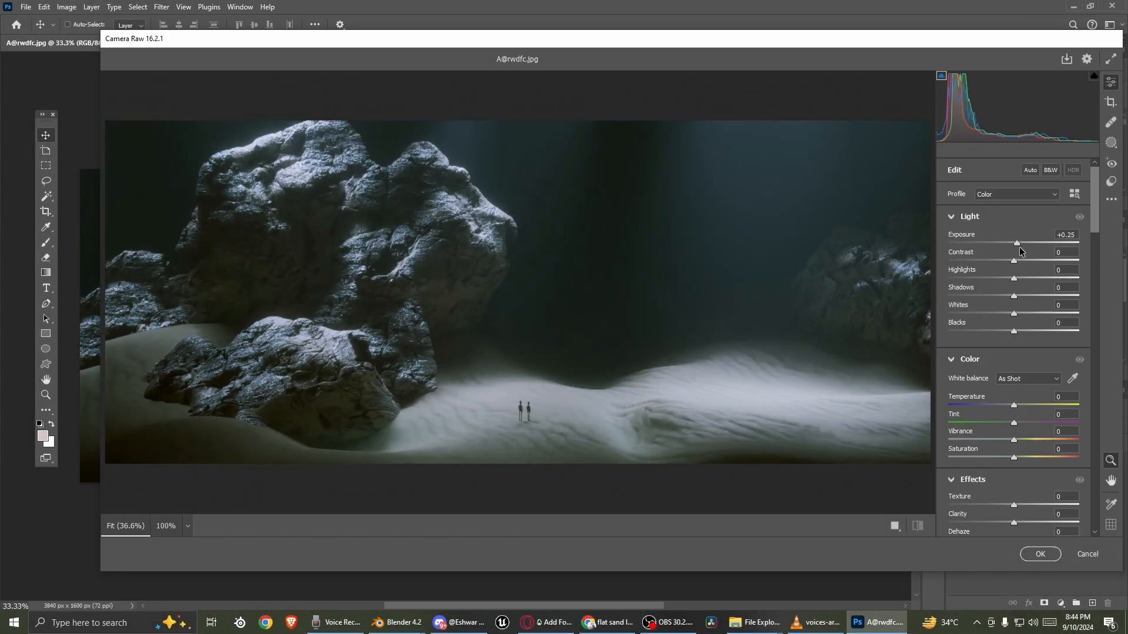
drag(1112, 264, 1033, 262)
mouse_move(1014, 296)
mouse_down()
mouse_move(1111, 299)
mouse_move(1011, 298)
mouse_up()
drag(1014, 331, 1047, 332)
- Warm the colour temperature, shift the tint slightly toward magenta, strongly lower vibrance and raise saturation
drag(1013, 406, 1037, 407)
mouse_move(1014, 423)
mouse_down()
mouse_move(1062, 427)
mouse_move(1023, 426)
mouse_up()
drag(1013, 441, 964, 444)
mouse_move(1014, 458)
mouse_down()
mouse_move(1084, 465)
mouse_move(1034, 461)
mouse_up()
- Slightly lower one Effects setting and make small upward adjustments to two Color Mixer values
scroll(1032, 460, down, 1)
drag(1014, 435, 1002, 461)
scroll(994, 482, down, 5)
mouse_move(1014, 378)
mouse_down()
mouse_move(1035, 382)
mouse_move(1019, 396)
mouse_up()
drag(1014, 413, 1025, 415)
- Colour-grade the shadows, midtones and highlights, giving the highlights hue 55, saturation 18, luminance +15, and set blending to 89
scroll(1017, 431, down, 11)
click(1008, 234)
drag(948, 397, 973, 398)
click(1024, 234)
drag(948, 415, 1010, 414)
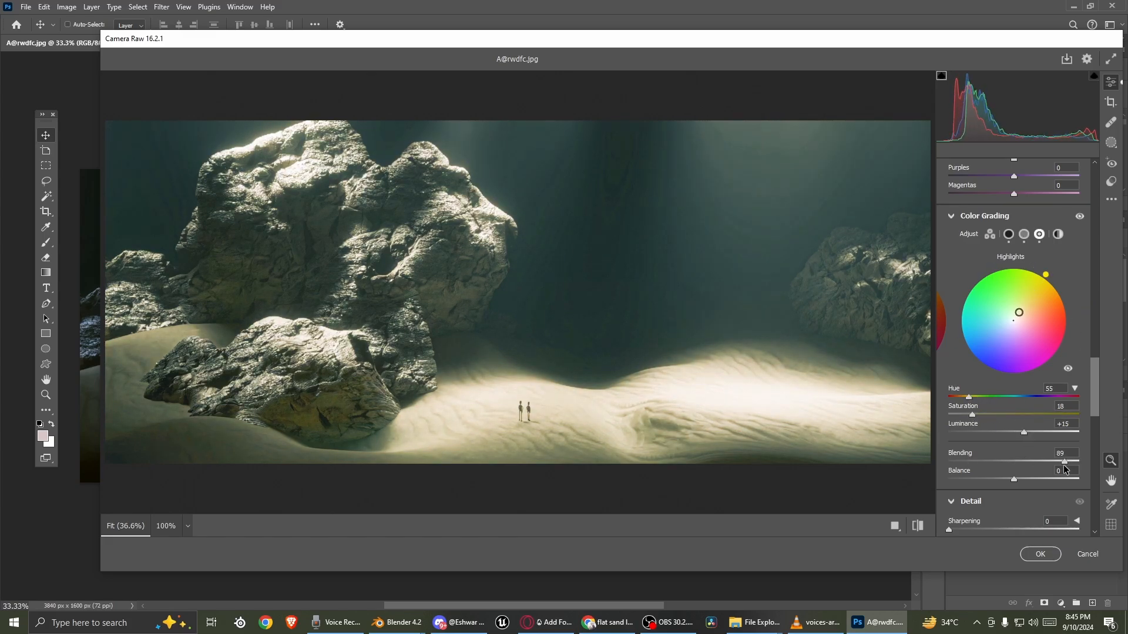
- Calibrate red primary to hue -41, saturation -26, green to hue +13, saturation -7, blue hue to -48, and apply the Camera Raw filter
scroll(992, 474, down, 15)
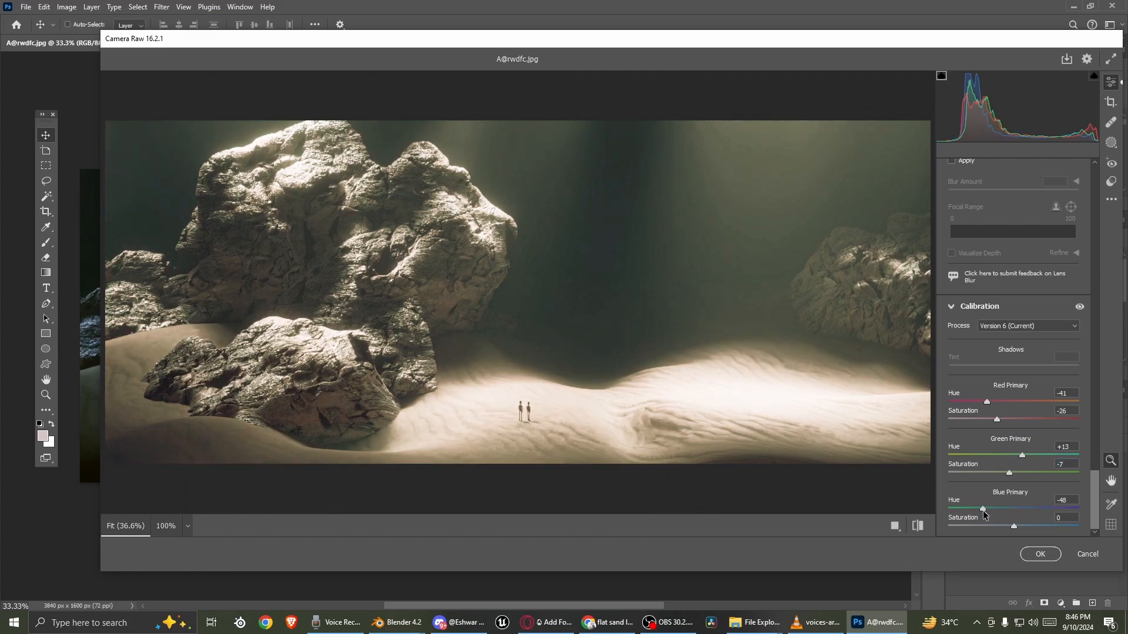
click(1040, 554)
scroll(714, 417, down, 1)
- Find the star-field image in the folders of the G drive and bring it into the open document
click(753, 622)
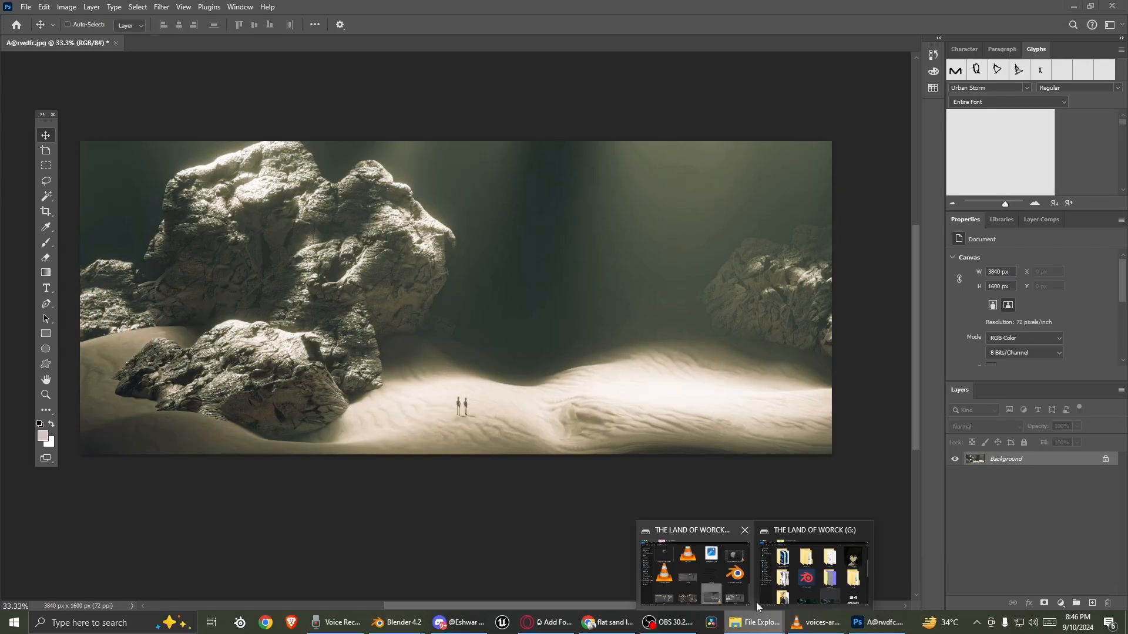
click(811, 578)
double_click(401, 116)
double_click(437, 95)
click(182, 42)
double_click(310, 100)
drag(506, 8, 776, 122)
drag(642, 214, 281, 282)
- Scale the star-field image to cover the whole canvas and set its blend mode to Linear Dodge (Add)
drag(456, 298, 269, 247)
drag(457, 352, 839, 469)
key(Return)
click(986, 427)
click(973, 410)
- Clip a Hue/Saturation adjustment to the star-field layer, shifting the hue to +58 and lowering the lightness
click(1061, 605)
click(1061, 489)
drag(1032, 303, 1072, 305)
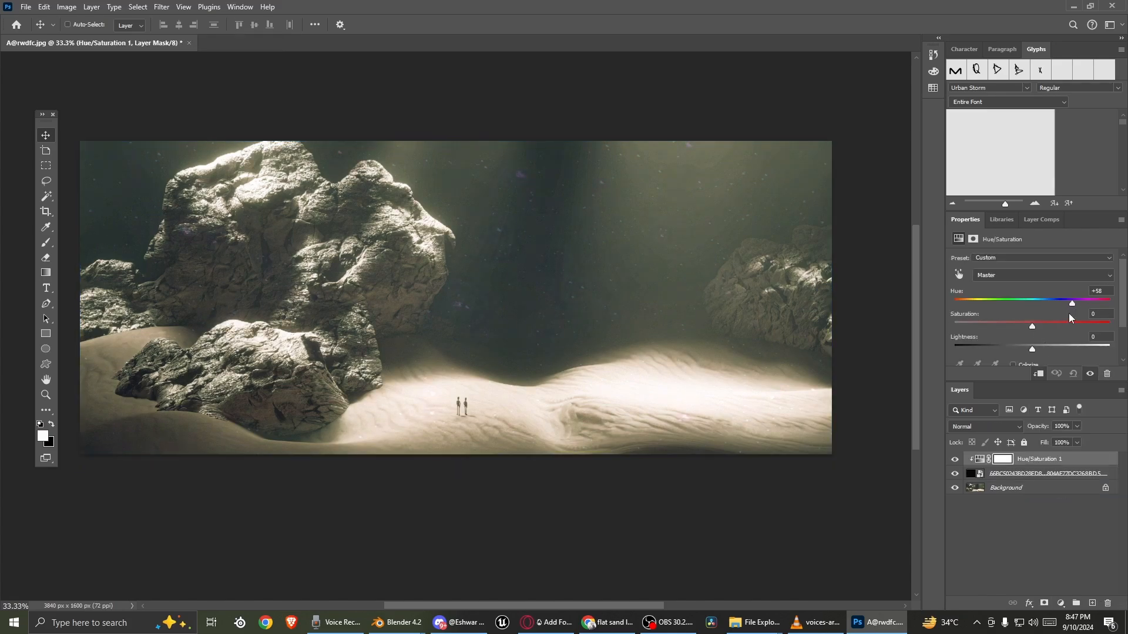
drag(1032, 349, 1008, 348)
- Try a white dust-particle image as a second overlay, scaled to the full canvas width
click(754, 623)
drag(705, 215, 329, 288)
drag(471, 306, 781, 481)
drag(625, 383, 264, 235)
drag(421, 333, 893, 464)
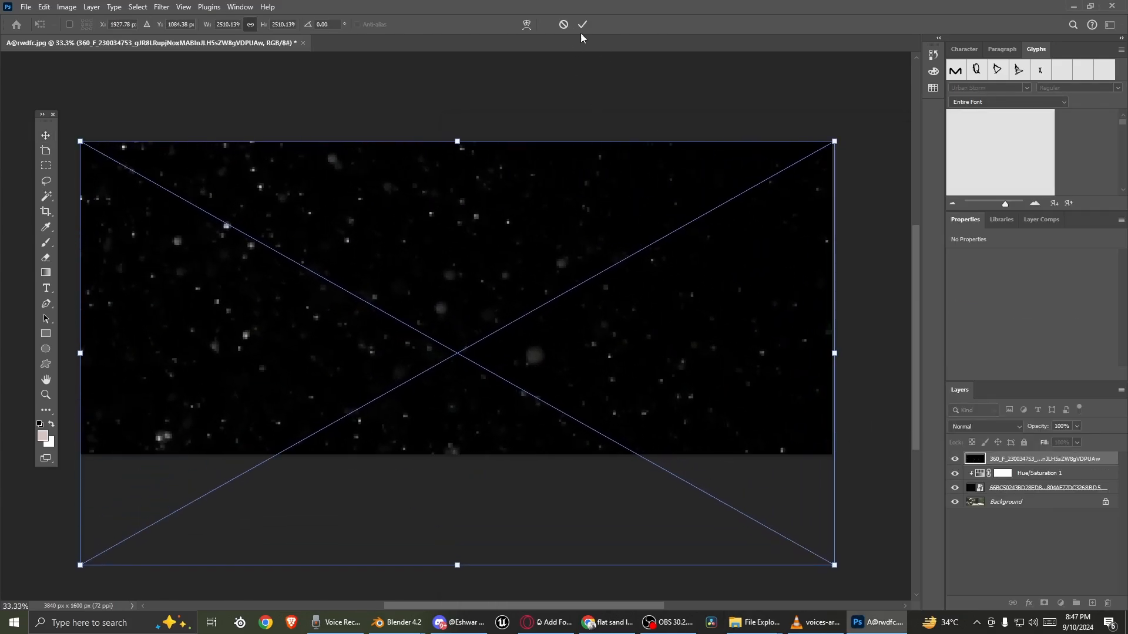
click(582, 25)
click(985, 427)
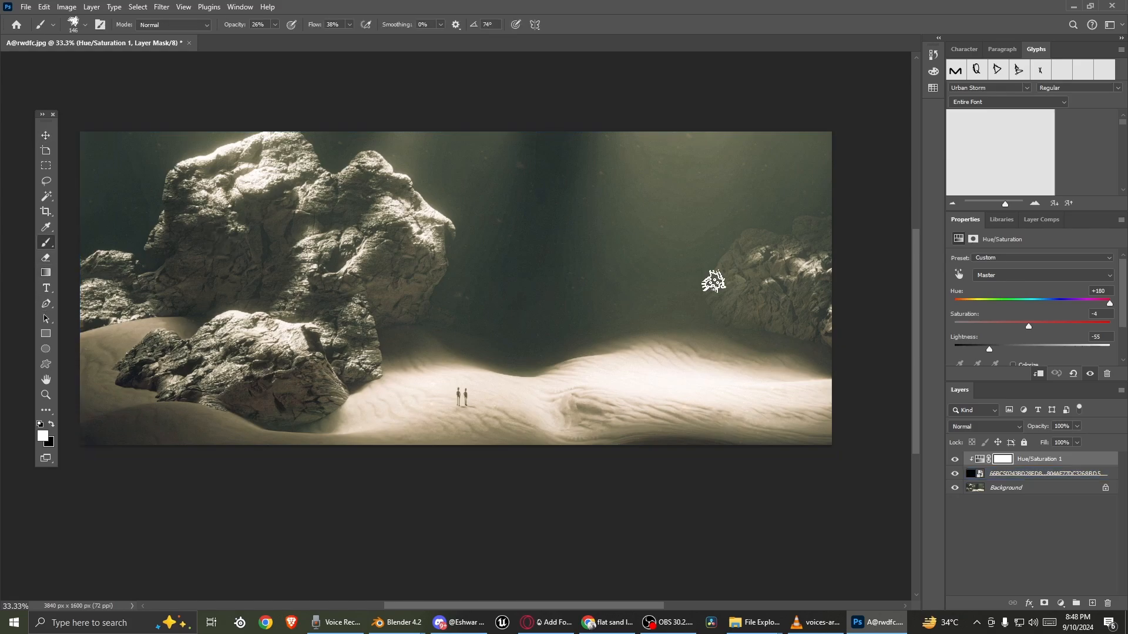
- Choose a textured brush preset and enlarge the brush to 259 px
click(85, 25)
scroll(94, 189, down, 3)
click(94, 191)
click(506, 302)
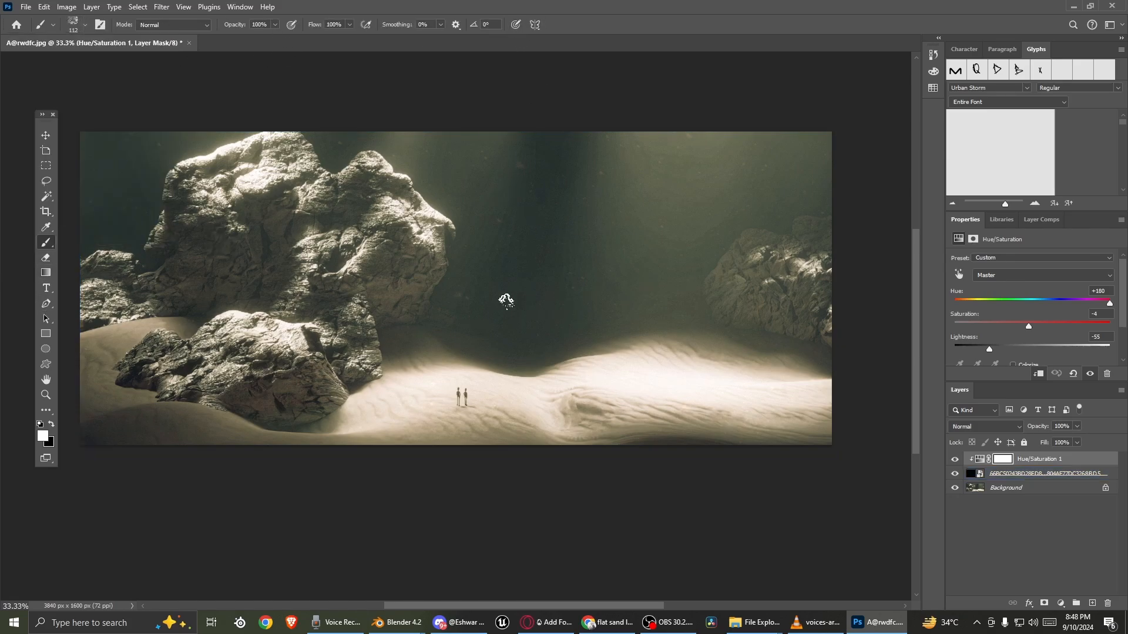
click(102, 25)
click(437, 286)
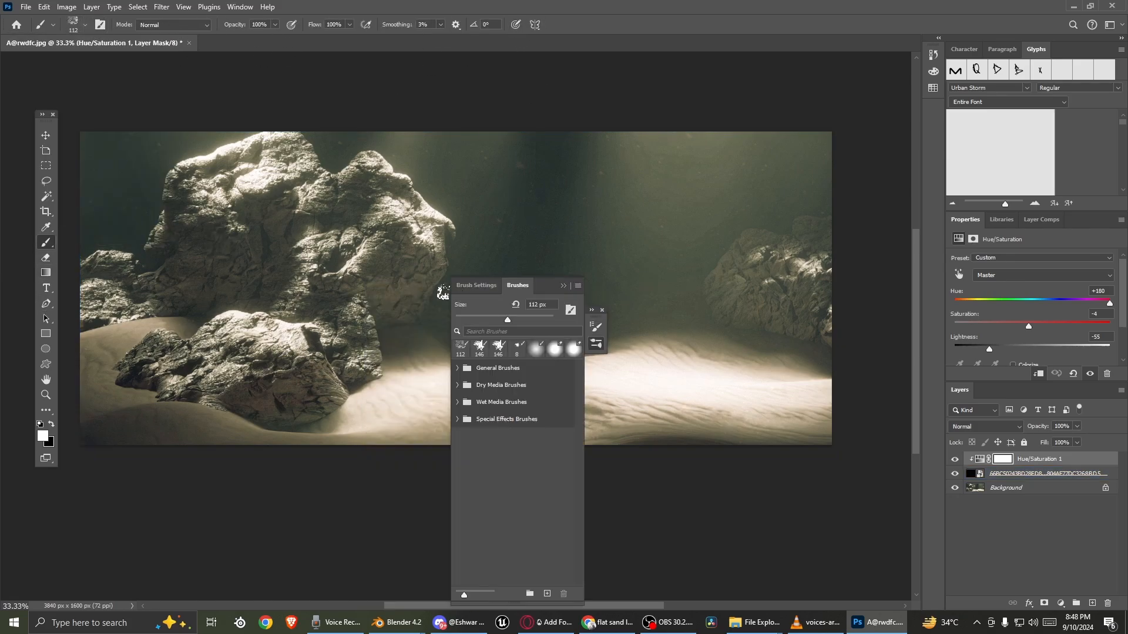
right_click(278, 272)
right_click(403, 234)
drag(502, 264, 525, 264)
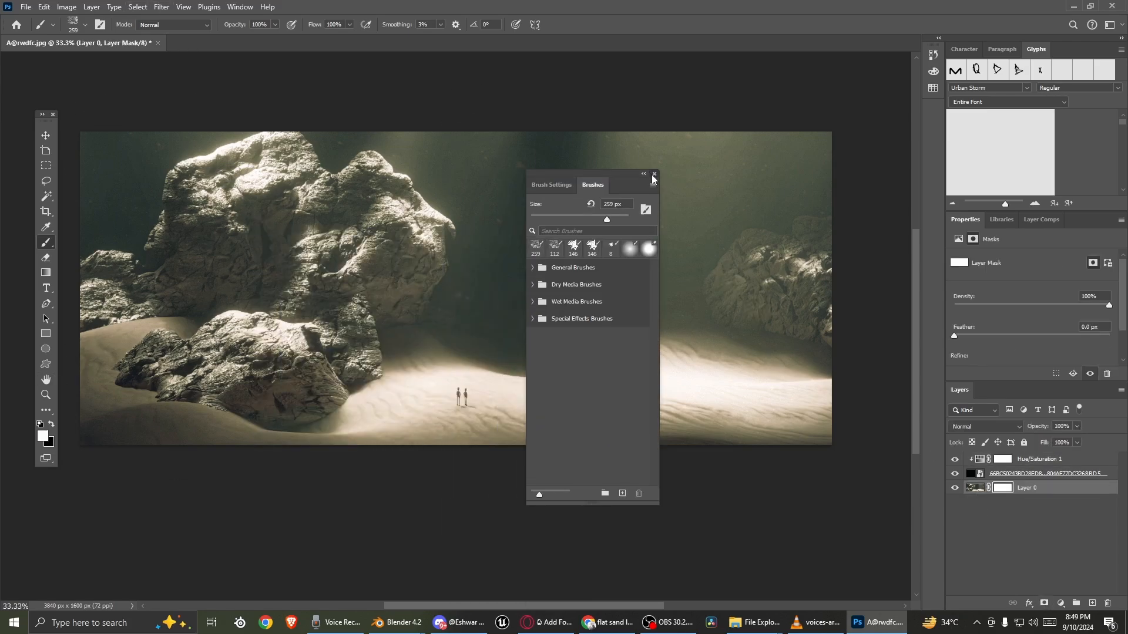
click(653, 175)
click(162, 7)
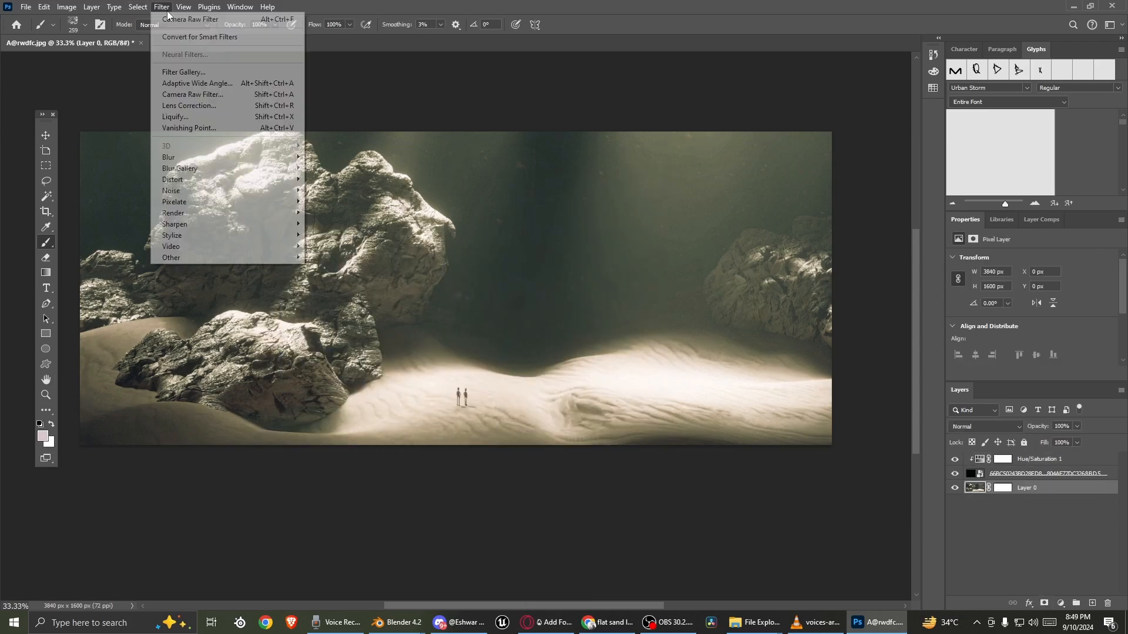
click(188, 69)
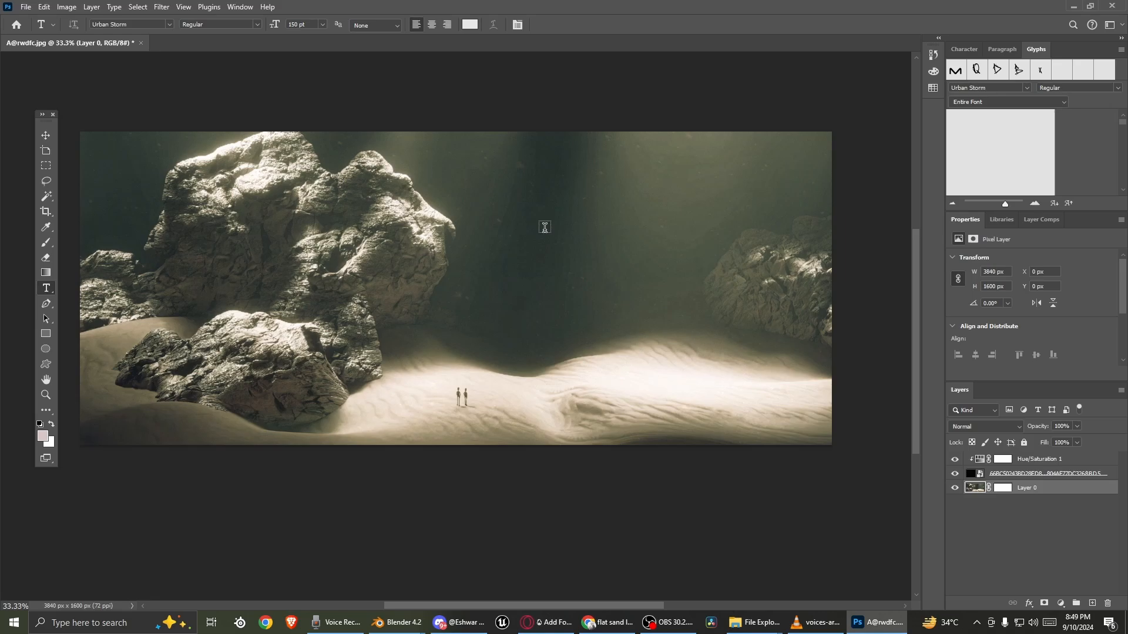
- Add the title "the light tutoreal" in Azonix Regular and position it beside the top of the large rock
click(545, 227)
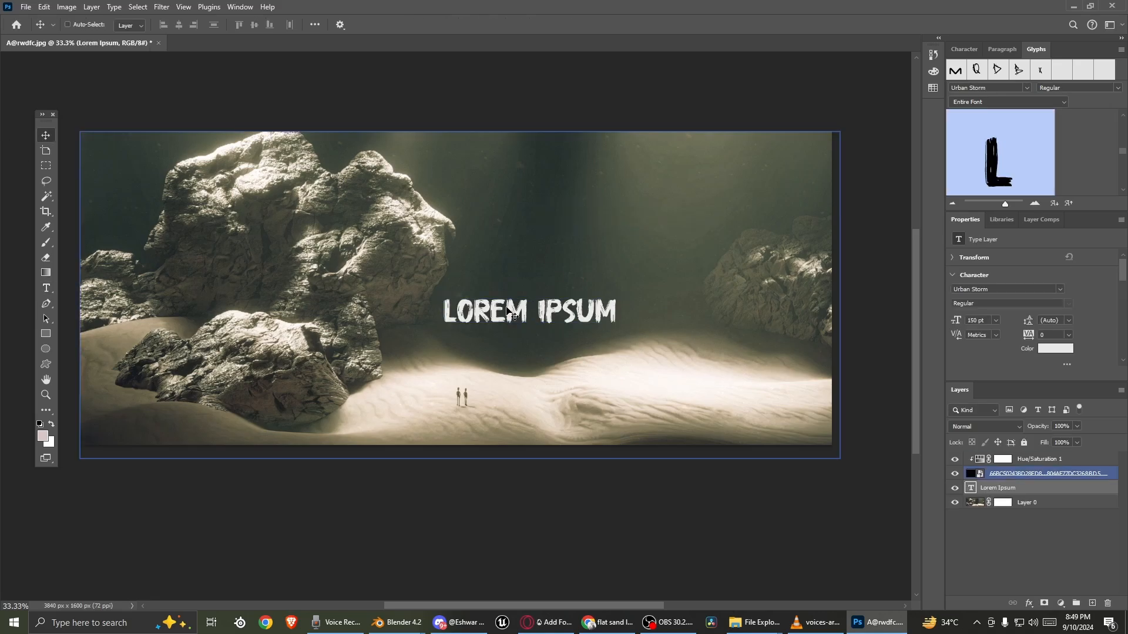
text(THE LIGHT)
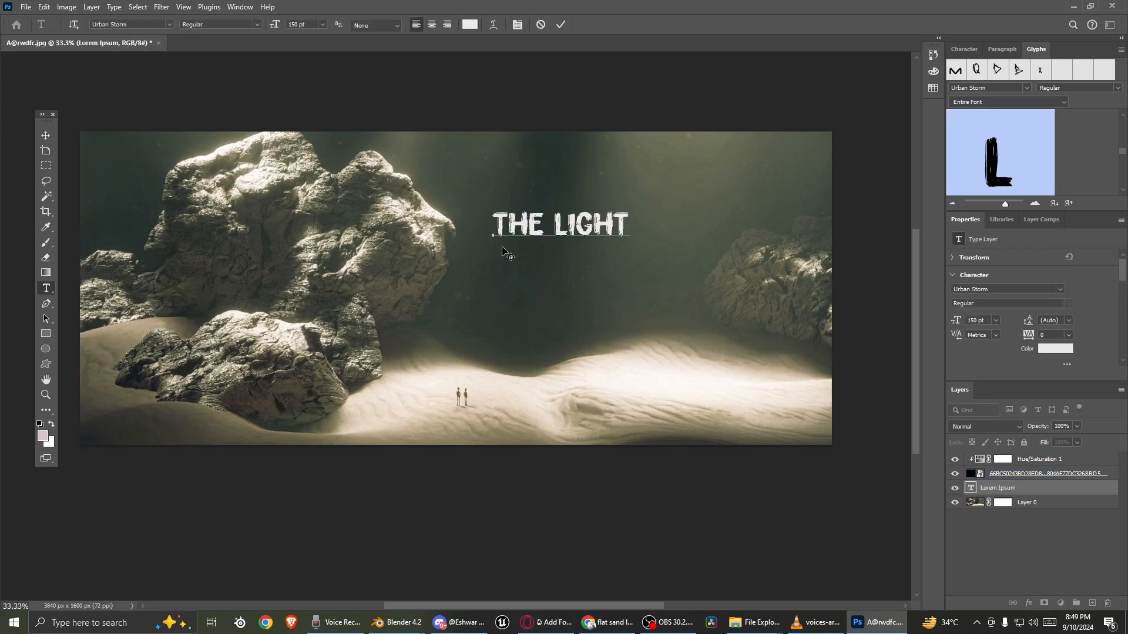
key(ctrl+a)
click(169, 24)
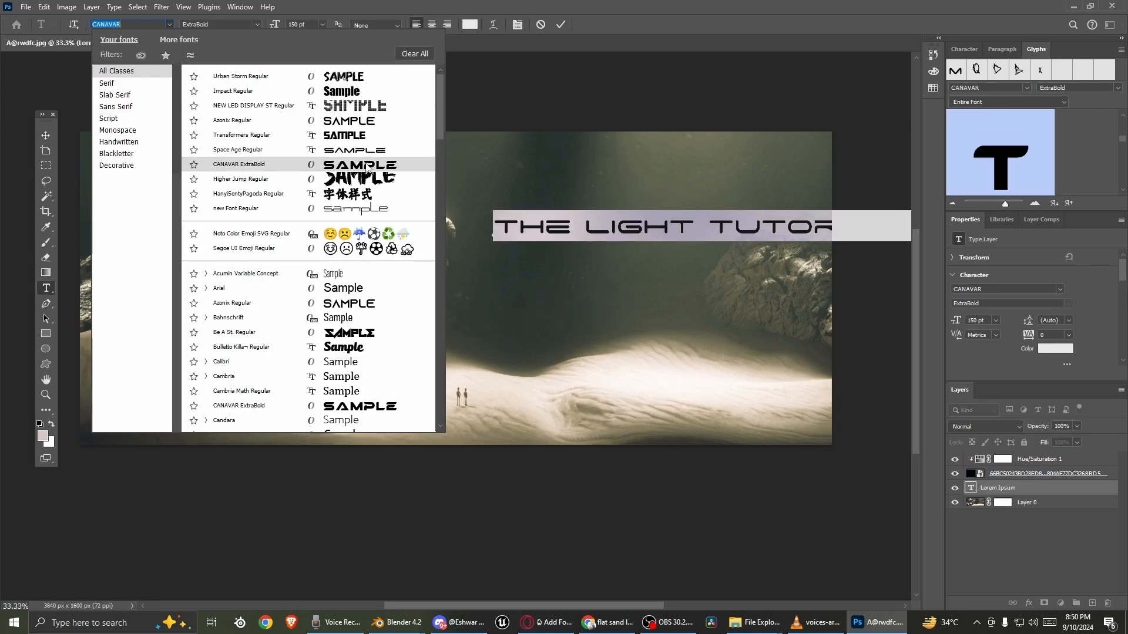
click(353, 308)
click(46, 135)
drag(599, 226, 554, 184)
- Recolour the words "the light" in the title with a muted grey-green
click(46, 288)
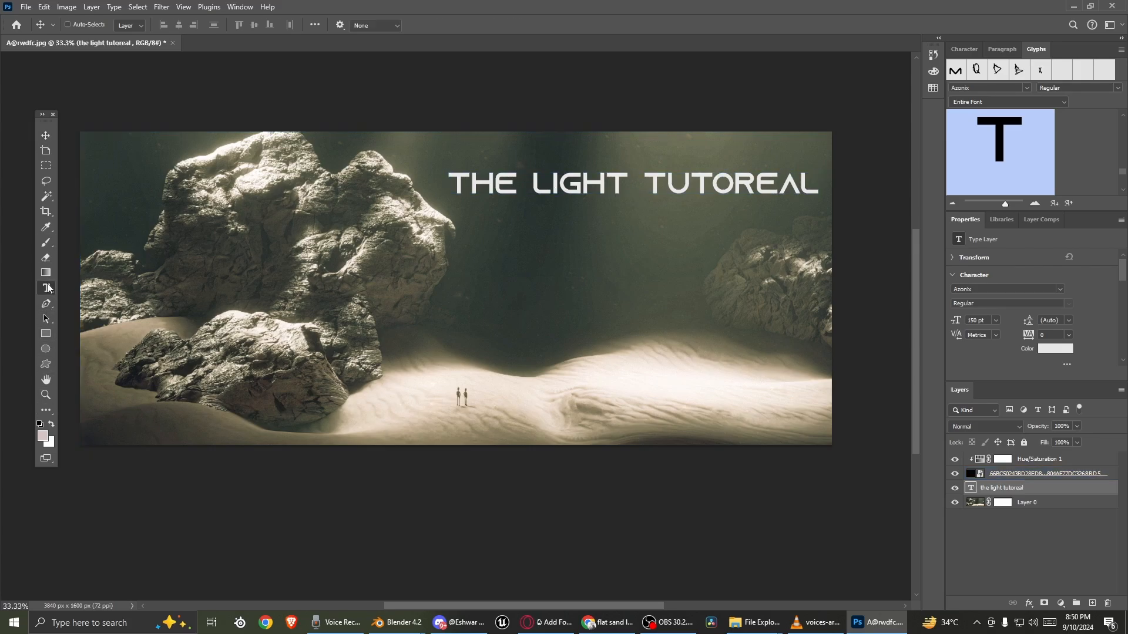
drag(640, 184, 450, 185)
click(470, 24)
click(296, 321)
drag(296, 322, 213, 354)
click(372, 413)
click(218, 343)
click(243, 341)
click(477, 296)
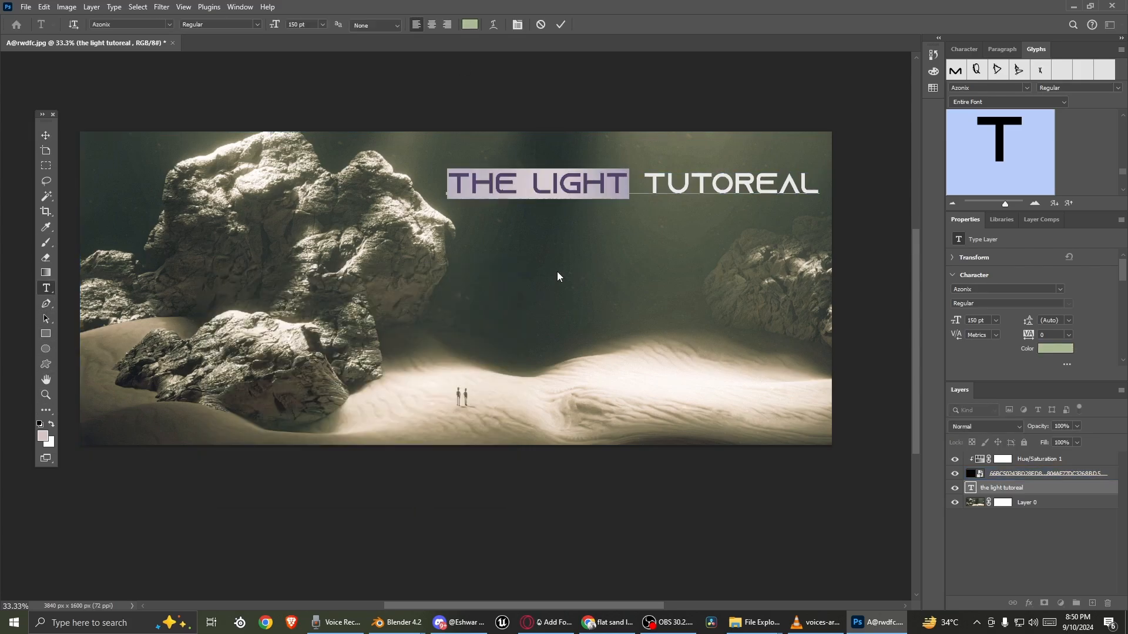
- Set "the light" in the NEW LED DISPLAY ST font and put "tutoreal" on a second line
click(46, 136)
drag(587, 185, 497, 187)
click(45, 288)
click(169, 24)
click(235, 235)
click(719, 186)
key(Return)
- Shrink the two-line title and place it in the lower-left corner of the image
key(ctrl+t)
drag(749, 252, 631, 210)
drag(577, 191, 157, 428)
click(51, 135)
- Find the rawpixel smoke PNG in the drive folders and place it in the desert image
click(754, 623)
click(504, 404)
double_click(627, 248)
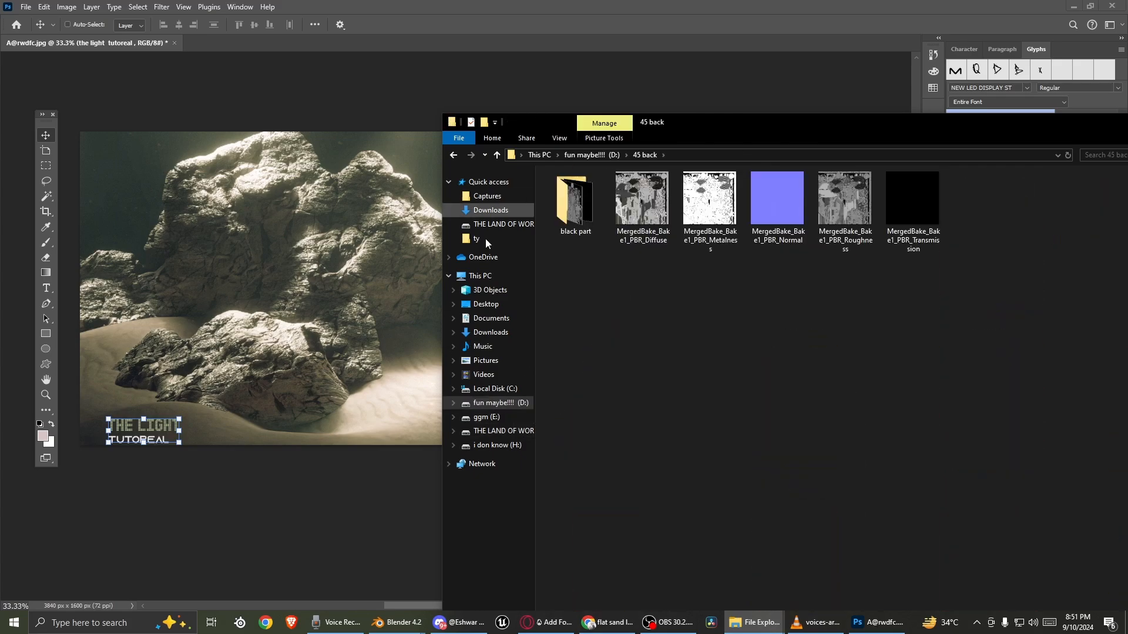
click(457, 156)
double_click(810, 247)
drag(850, 127, 647, 74)
click(298, 202)
click(347, 478)
double_click(641, 309)
scroll(641, 353, down, 5)
drag(553, 432, 206, 282)
- Resize the smoke image and add a layer mask to erase its excess parts
mouse_move(691, 445)
mouse_down()
mouse_move(473, 335)
mouse_move(238, 258)
mouse_move(431, 282)
mouse_up()
click(1044, 603)
click(46, 257)
- Move the smoke over the large rock and lower its opacity to 67%
key(ctrl+t)
mouse_move(411, 293)
mouse_down()
mouse_move(373, 314)
mouse_move(334, 274)
mouse_up()
click(1076, 426)
drag(1079, 442, 1060, 442)
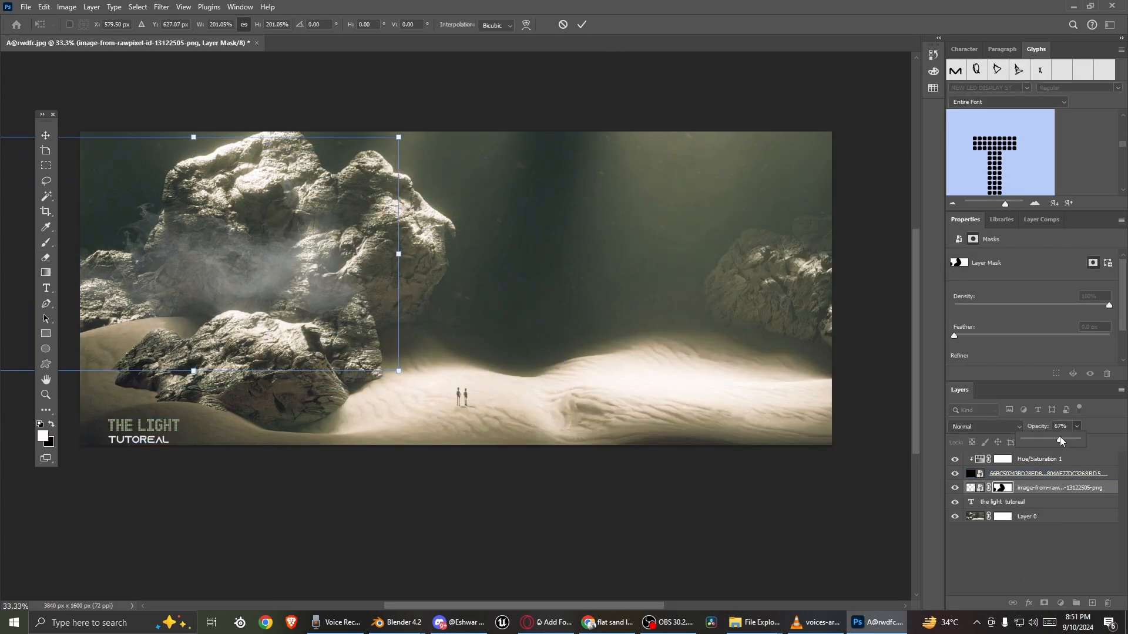
- Stretch the smoke non-uniformly and nudge it into place over the large rock, then apply the transform
drag(390, 300, 378, 302)
click(569, 240)
click(525, 24)
click(568, 239)
shift+drag(392, 373, 411, 357)
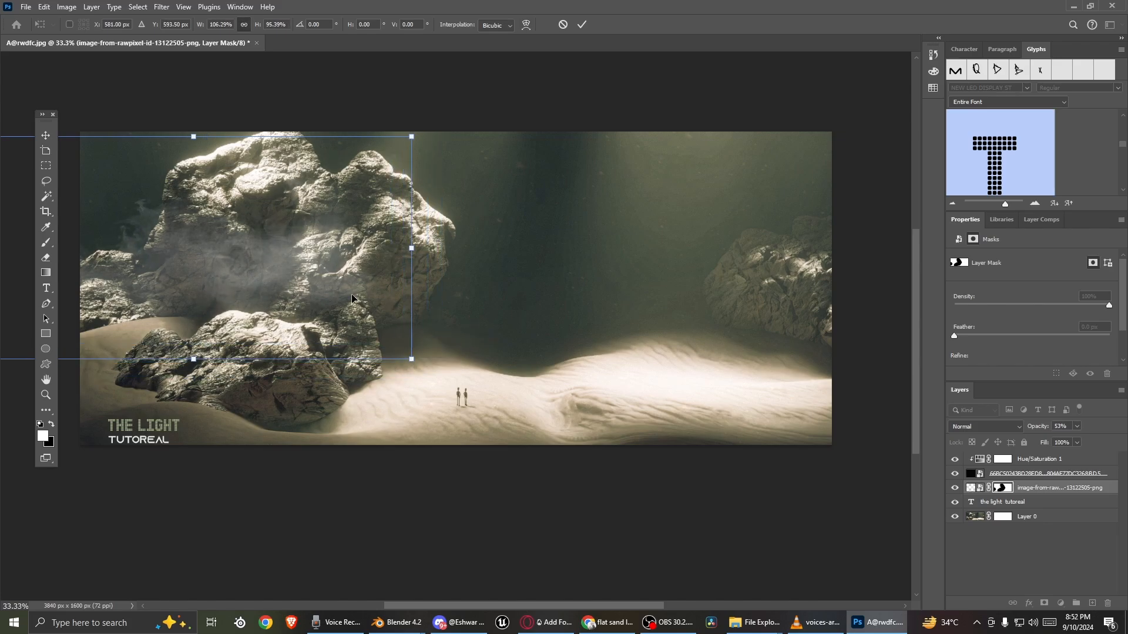
drag(355, 302, 365, 303)
click(582, 24)
- Duplicate the smoke layer, scale the copy to about 53%, place it over the small distant rock and reduce its opacity
alt+drag(282, 276, 505, 311)
drag(414, 320, 780, 292)
key(ctrl+t)
drag(860, 126, 662, 229)
drag(564, 292, 806, 321)
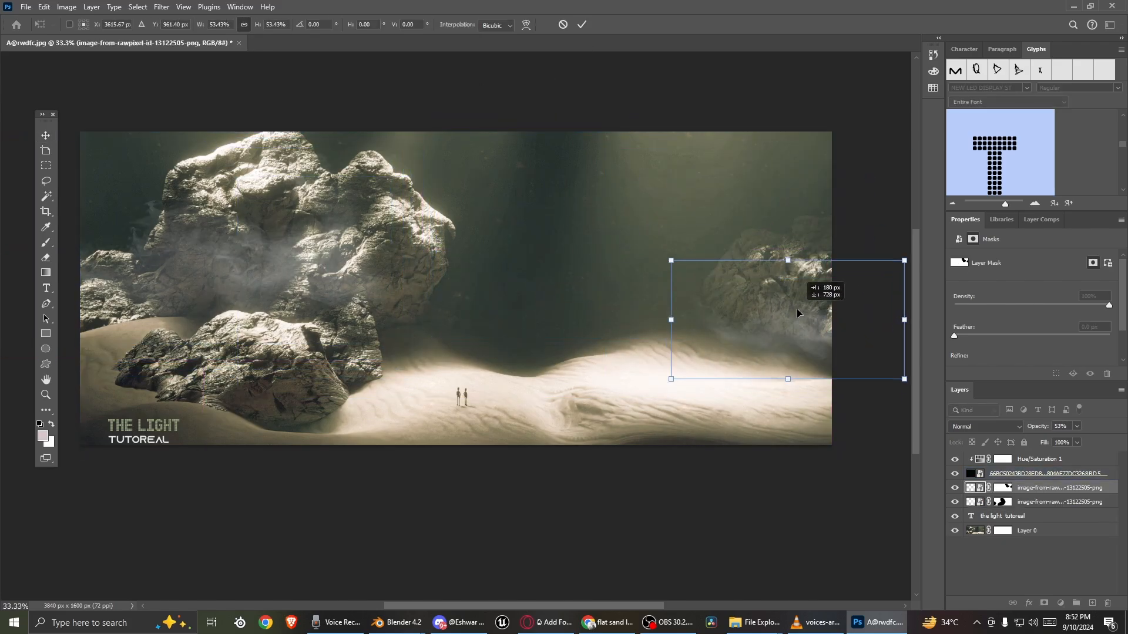
click(1077, 426)
drag(1075, 442, 1062, 442)
key(Return)
- Group the title text layer with Layer 0
click(1039, 459)
click(1044, 473)
click(1059, 502)
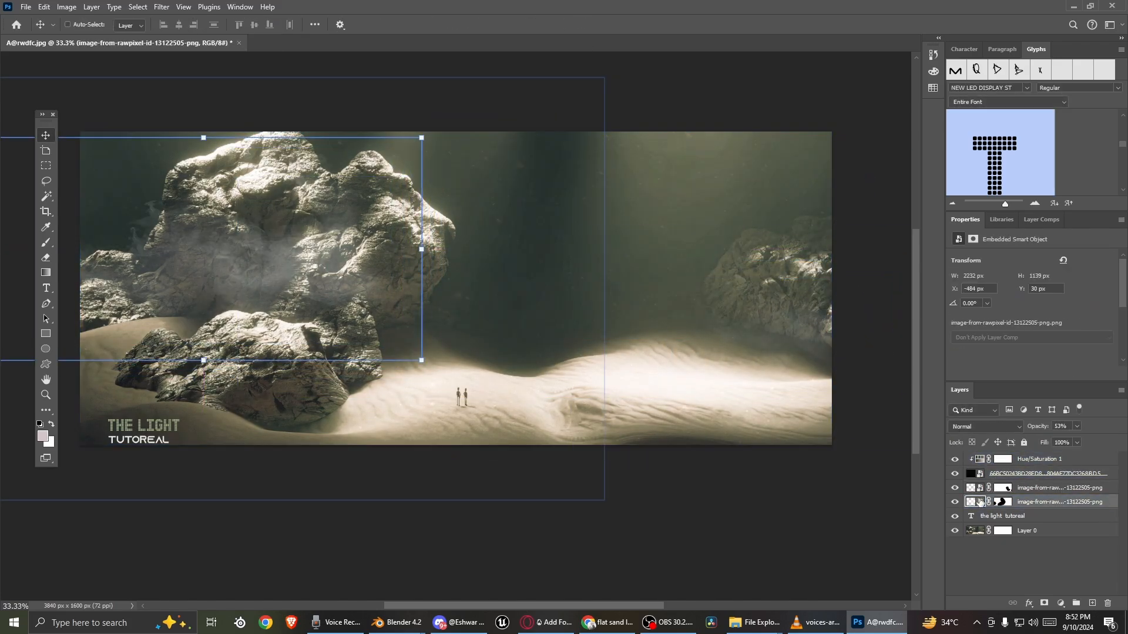
click(1002, 516)
shift+click(1027, 530)
click(1076, 603)
- Group the upper smoke, star-field and Hue/Saturation layers, and lower the remaining smoke layer's opacity to 15%
click(1059, 488)
shift+click(1039, 459)
click(1076, 603)
click(1077, 426)
drag(1074, 441, 1051, 442)
- Place the flying-birds silhouette PNG from the anime cool art folder and scale it down to a small flock
click(754, 622)
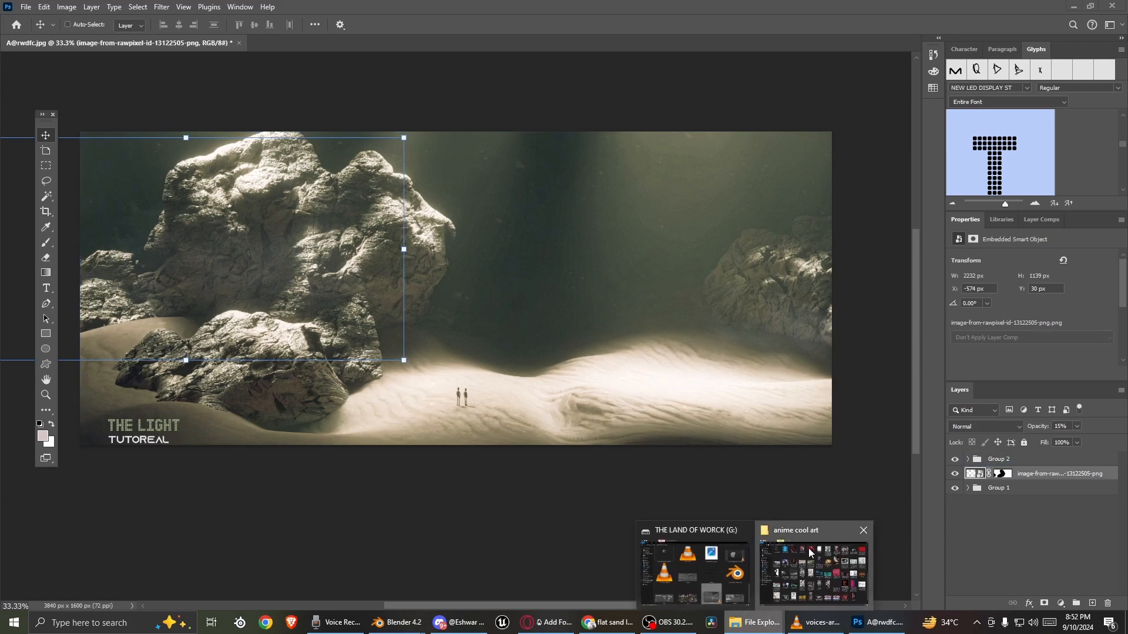
click(816, 564)
drag(518, 288, 467, 288)
drag(441, 298, 335, 242)
drag(335, 242, 375, 229)
click(583, 25)
- Set the bird flock's blend mode to Darker Color and lower its opacity to 24%
click(985, 426)
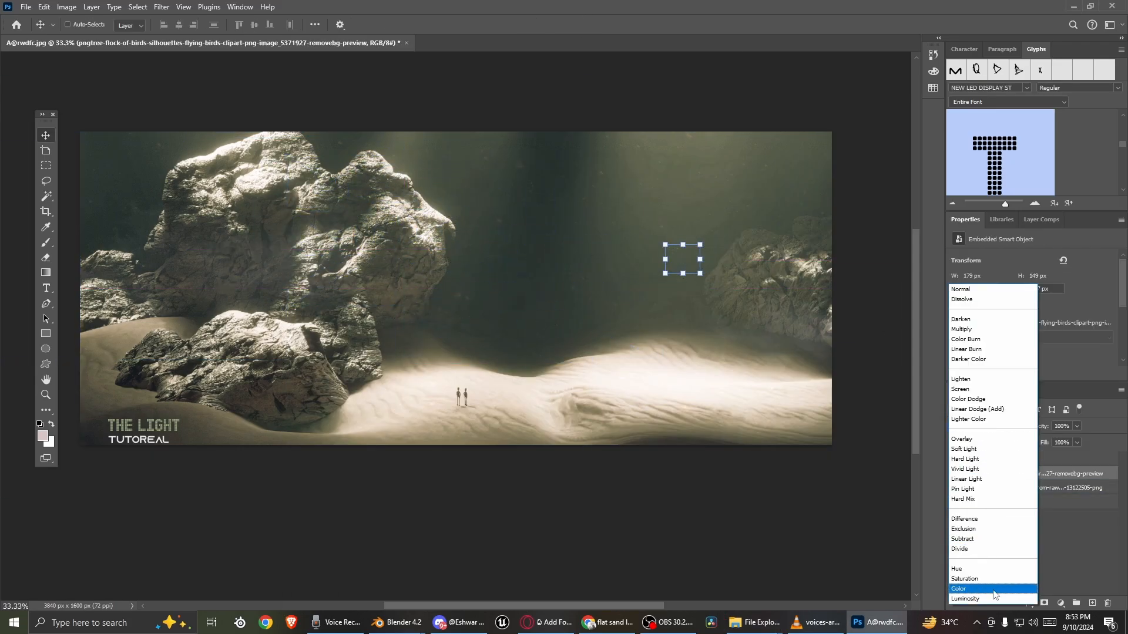
click(968, 360)
click(1077, 427)
drag(1075, 439, 1037, 440)
- Duplicate the bird flock, transform the copy and place it near the upper edge of the large rock
key(ctrl+j)
drag(690, 268, 464, 298)
key(ctrl+t)
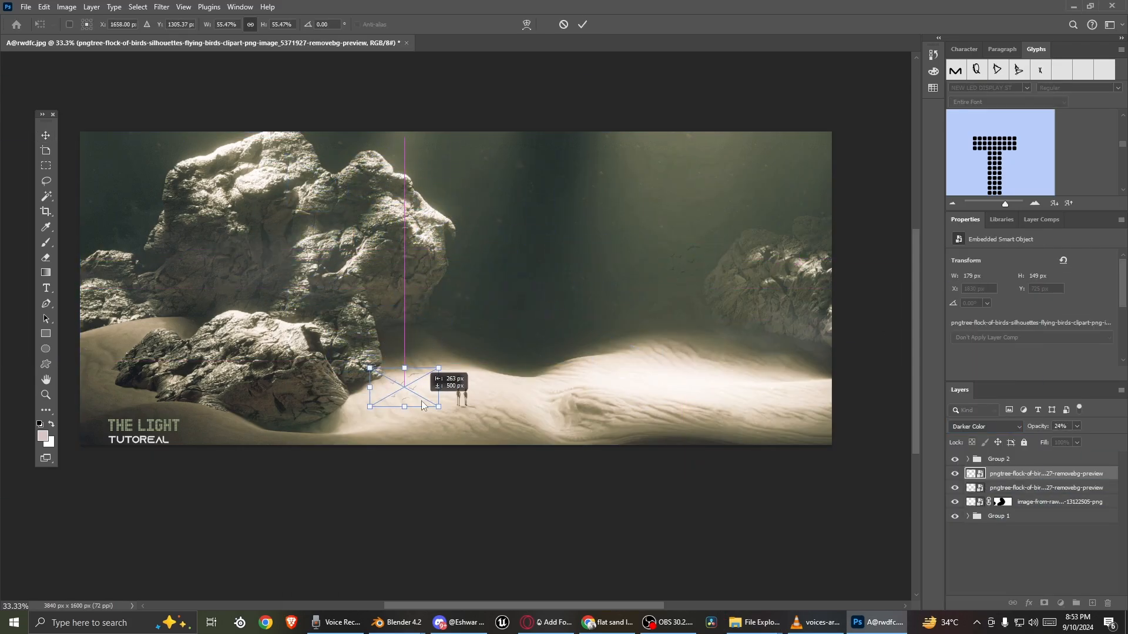
drag(427, 410, 462, 215)
click(583, 25)
- Paste another bird flock above the large rock's peak and set its opacity to 45%
key(ctrl+v)
drag(458, 294, 431, 172)
click(1076, 426)
drag(1074, 440, 1083, 434)
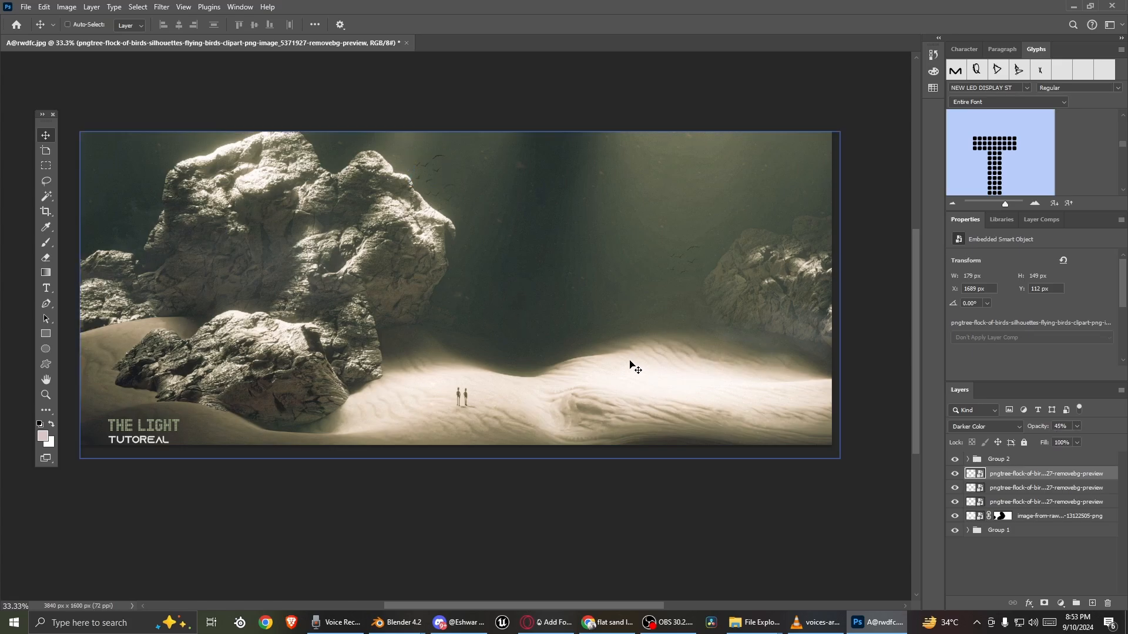
- Copy the bird flock again and place the copy in front of the large rock's upper face
key(ctrl+c)
key(ctrl+v)
drag(454, 304, 266, 193)
key(Return)
- Browse the anime cool art and octain addons folders on the G drive for another overlay image
click(755, 623)
scroll(763, 381, down, 5)
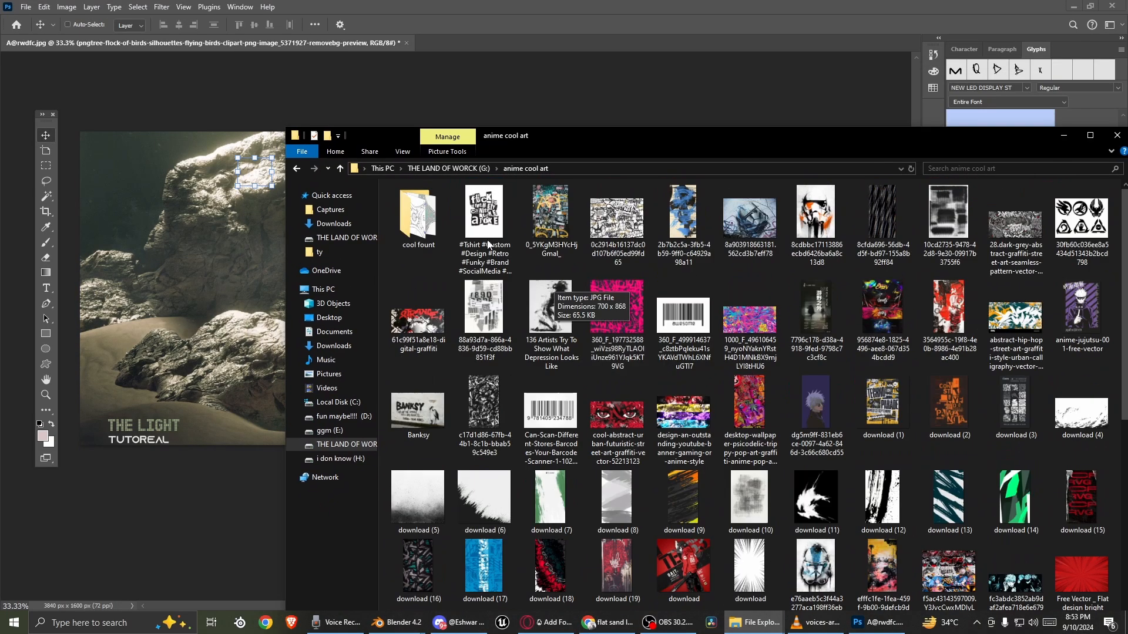
click(346, 445)
scroll(577, 406, down, 10)
scroll(578, 425, up, 5)
double_click(470, 546)
double_click(650, 387)
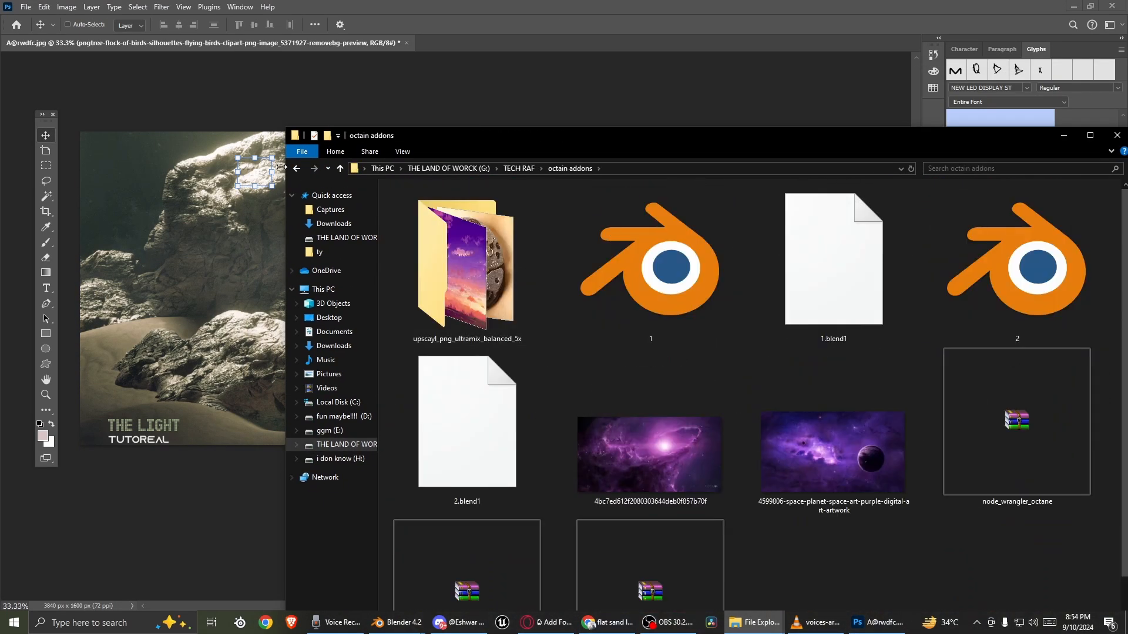
- Look through the D and E drives and the THE LAND OF BLEDER folder for more overlay artwork
click(344, 416)
scroll(993, 406, down, 5)
double_click(993, 406)
scroll(690, 371, down, 10)
click(347, 445)
scroll(661, 387, down, 5)
click(360, 448)
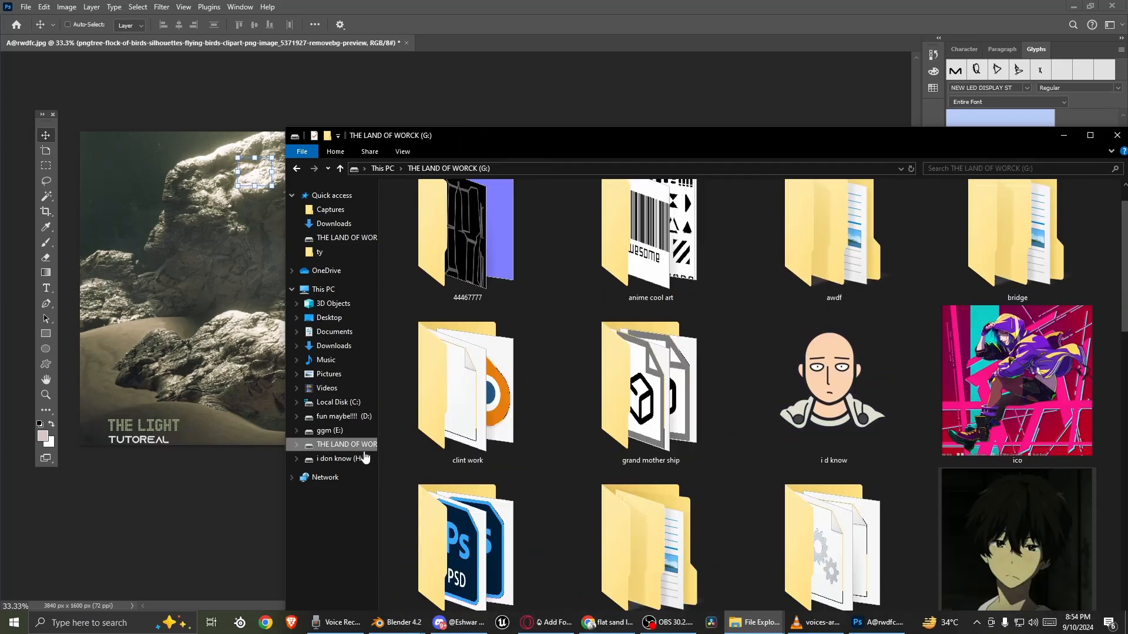
scroll(650, 388, down, 5)
double_click(650, 388)
double_click(566, 403)
click(297, 169)
scroll(657, 410, down, 5)
scroll(658, 410, up, 5)
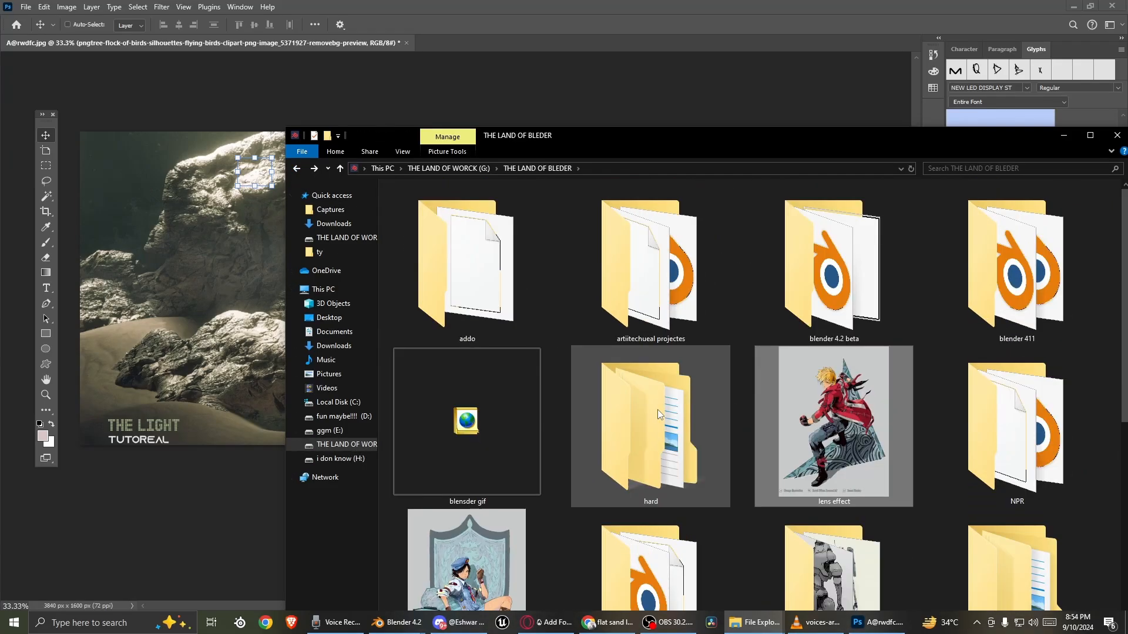
click(331, 430)
scroll(428, 392, down, 3)
click(343, 416)
scroll(971, 295, down, 2)
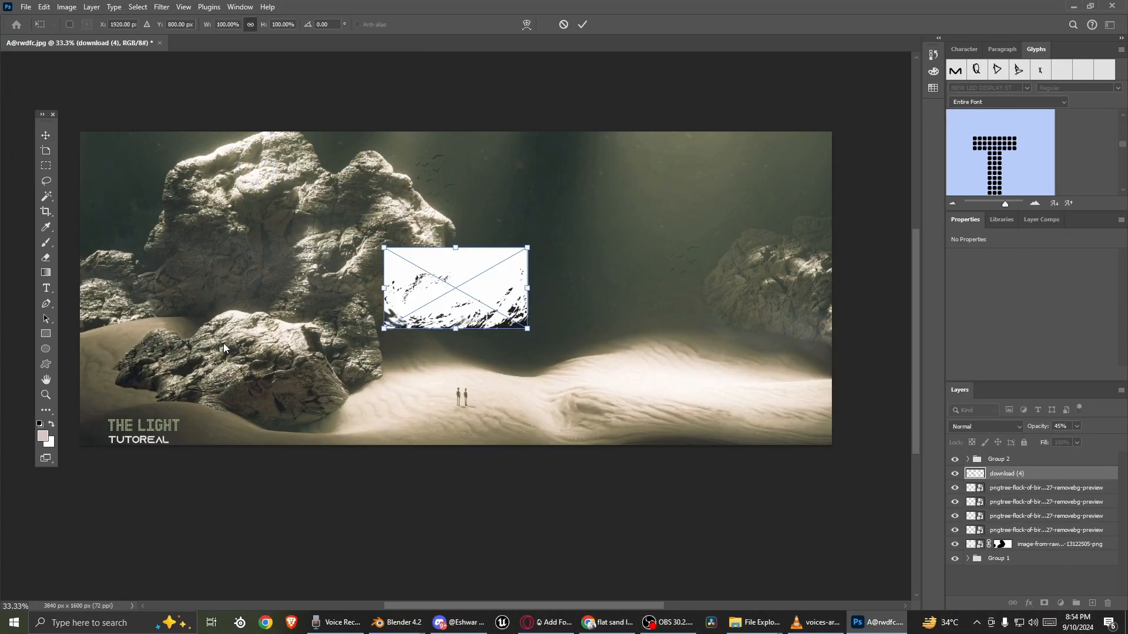
- Enlarge the splatter image to cover the whole canvas and set its blend mode to Linear Burn
drag(536, 302, 831, 451)
click(582, 24)
click(987, 427)
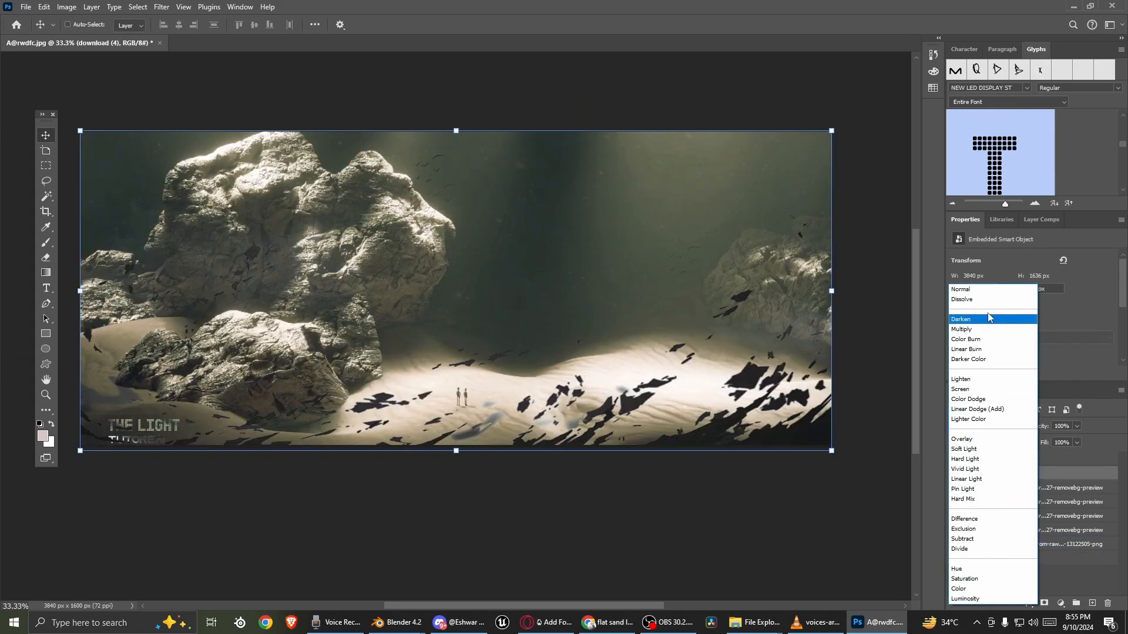
click(966, 349)
- Lower the splatter layer's opacity to 0% and hide the layer
drag(1077, 426, 1029, 442)
click(955, 473)
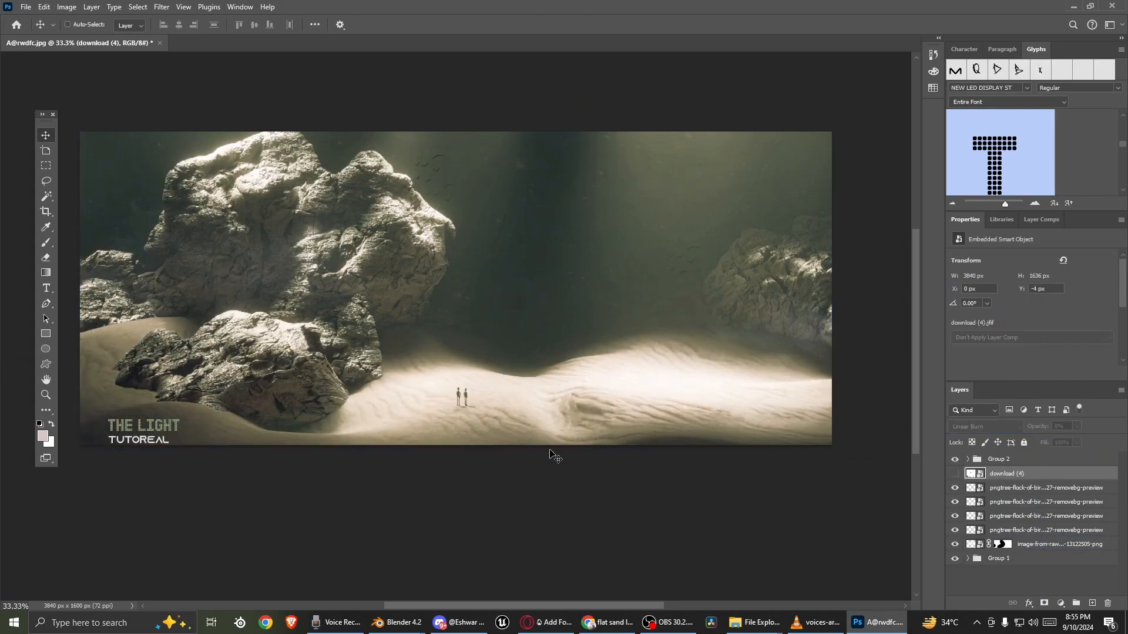
click(162, 7)
click(976, 559)
click(967, 558)
click(1035, 588)
scroll(588, 294, down, 1)
click(161, 7)
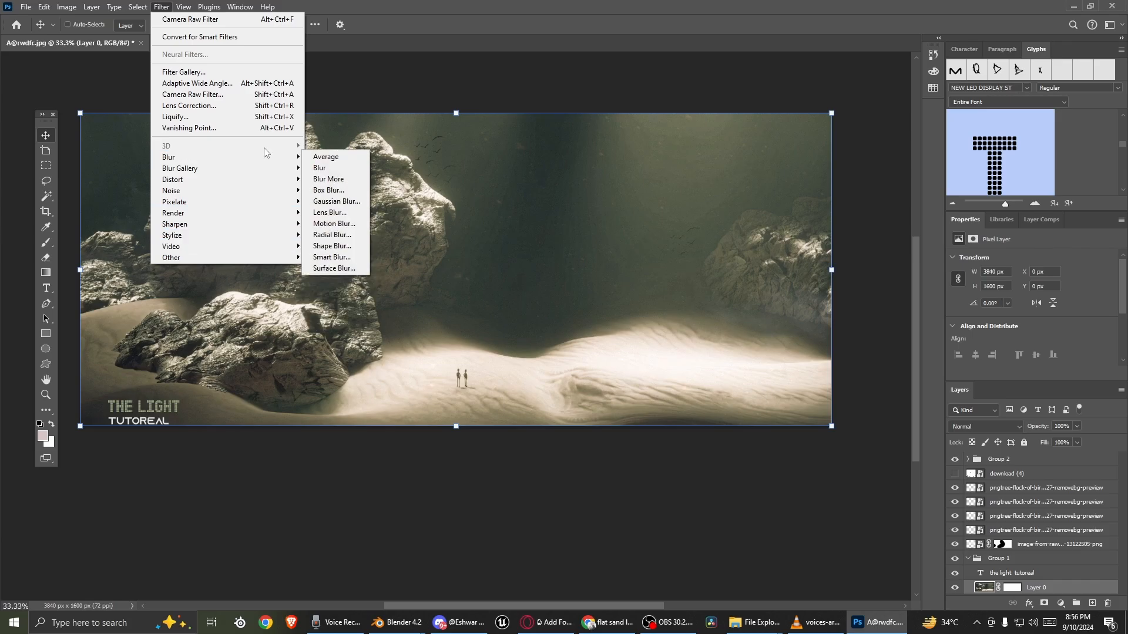
- Save the finished poster as the PNG image A@$Rf.png
click(25, 7)
click(203, 188)
click(465, 299)
- Switch to File Explorer, open A@$Rf.png in the image viewer and examine the rocks, sky and dunes up close
click(754, 622)
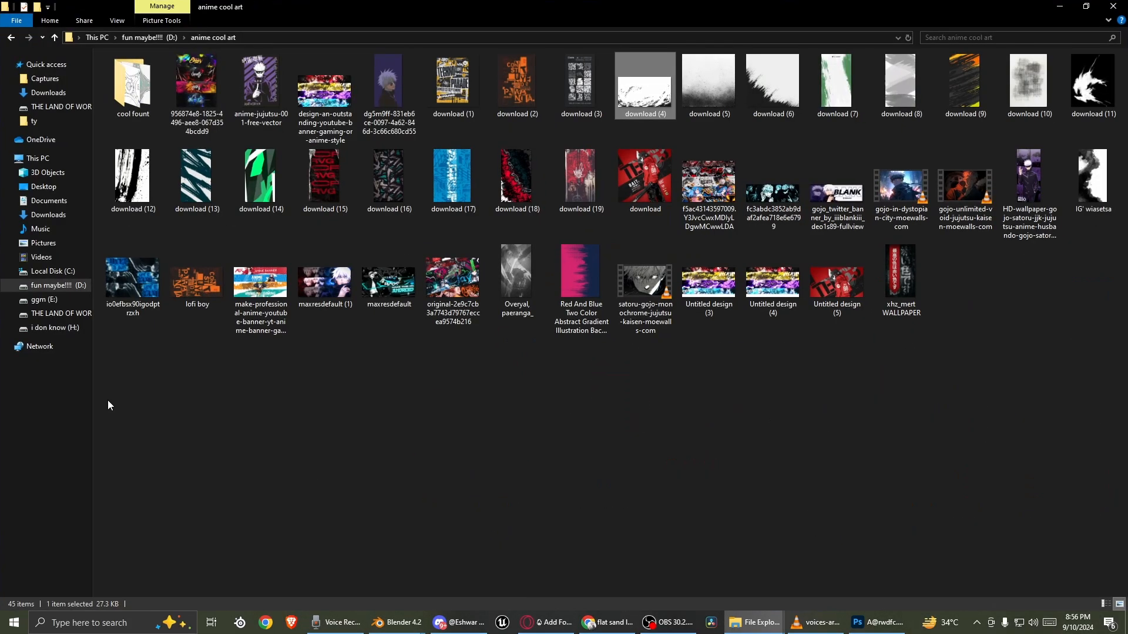
double_click(375, 294)
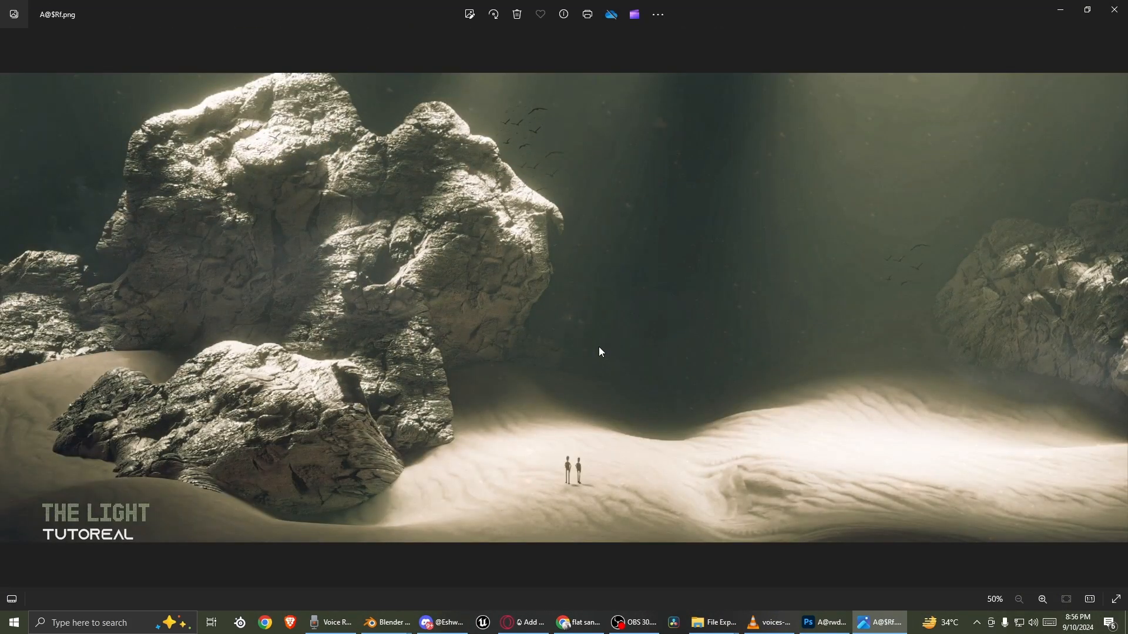
key(Right)
scroll(318, 203, up, 5)
drag(319, 203, 543, 365)
scroll(544, 367, down, 5)
scroll(777, 379, up, 3)
drag(776, 379, 684, 383)
scroll(669, 371, down, 3)
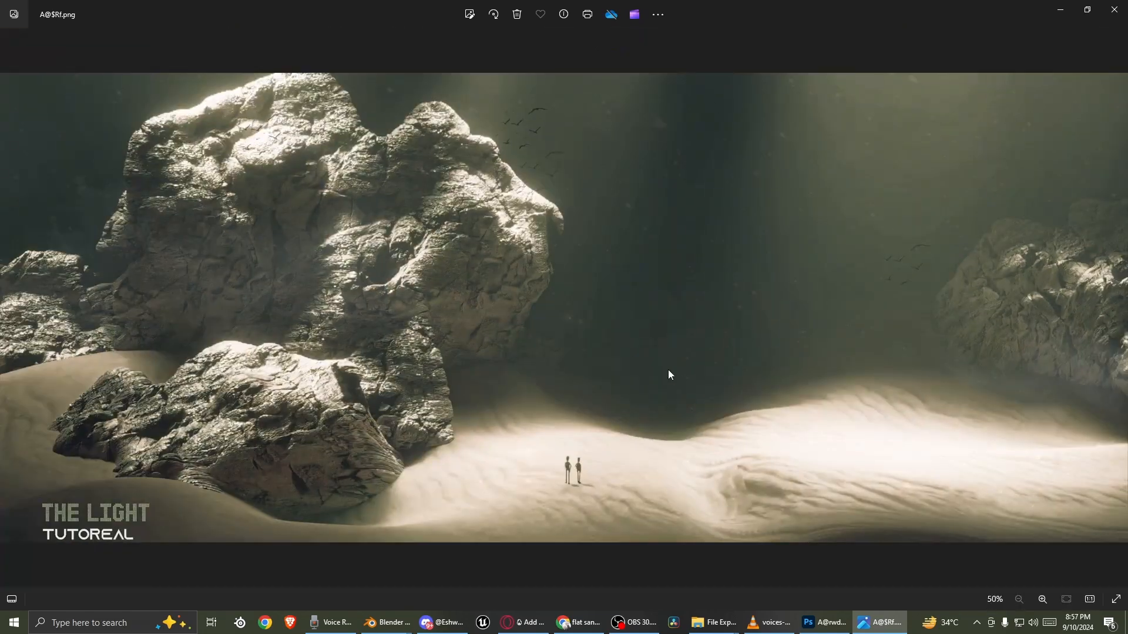